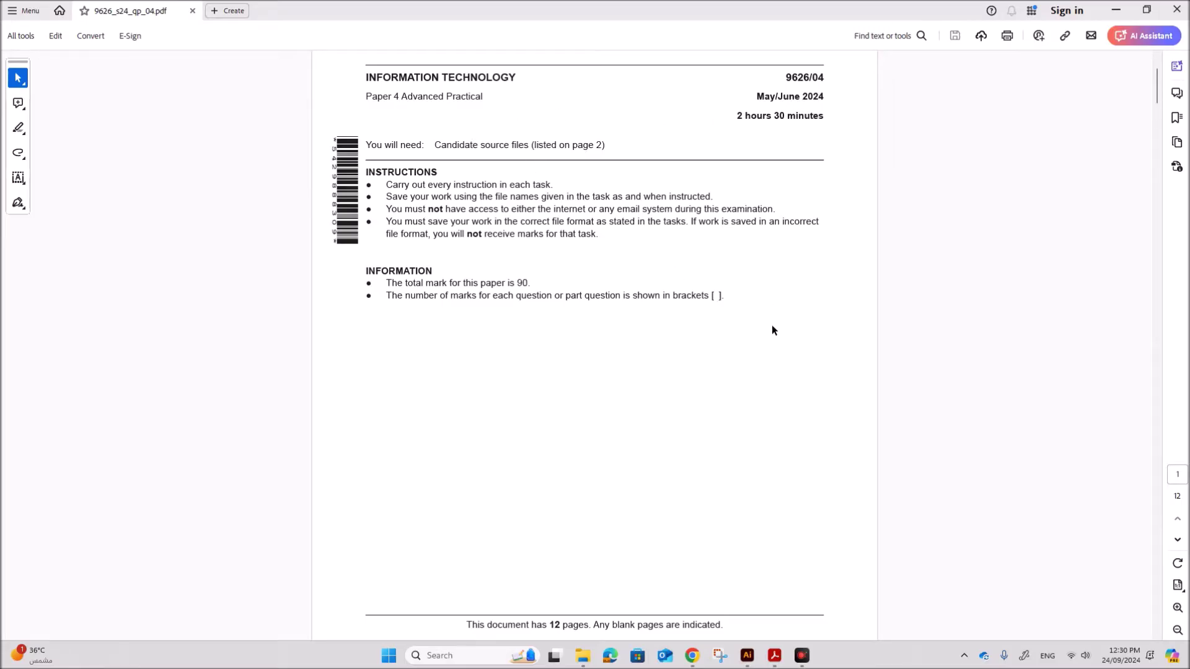
- Following the exam paper's instructions, create a folder named Examination beside the source files in the June 2024 P4 folder
scroll(773, 330, "down", 8)
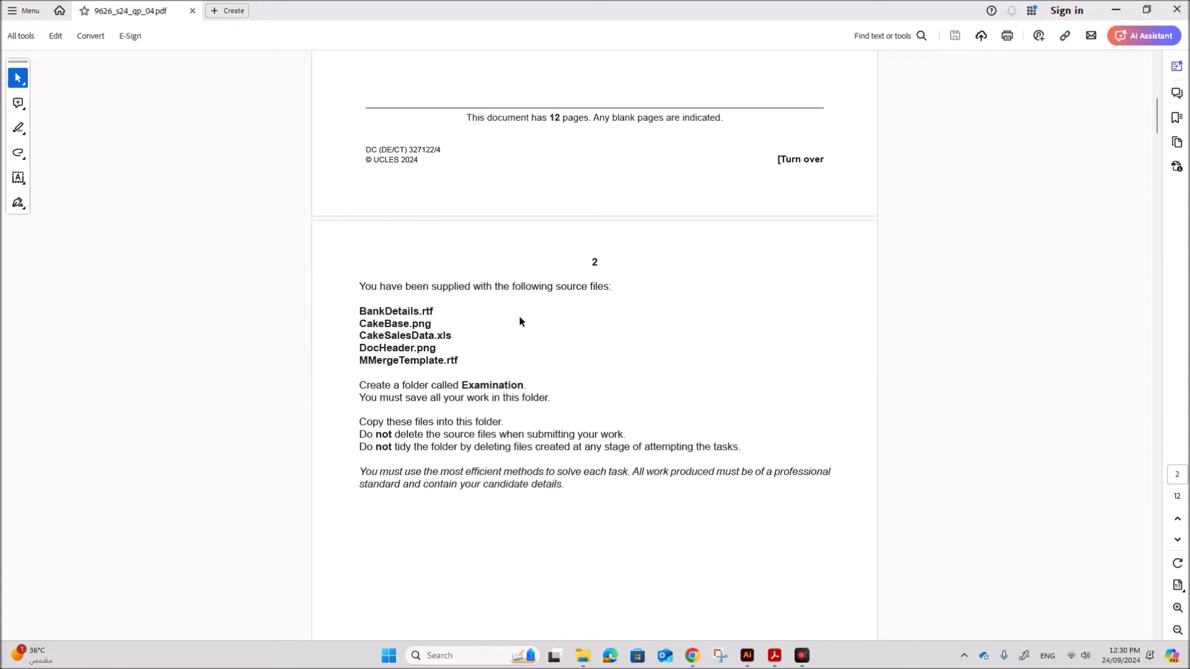
left_click(583, 656)
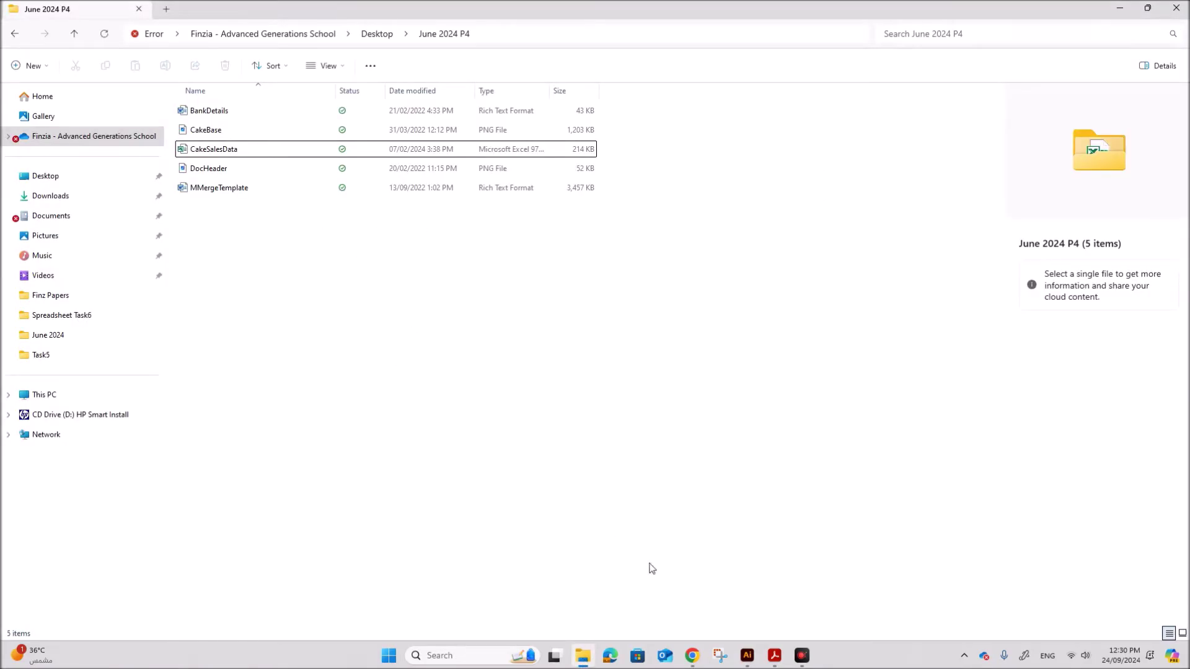
left_click(775, 655)
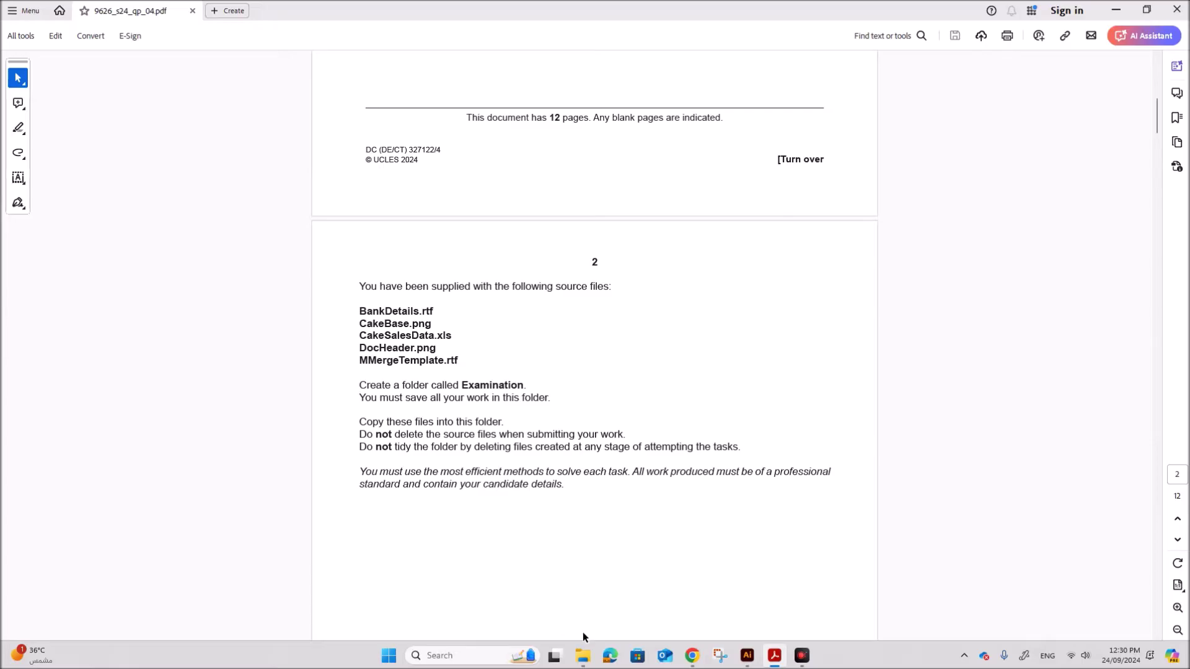
left_click(583, 656)
right_click(297, 274)
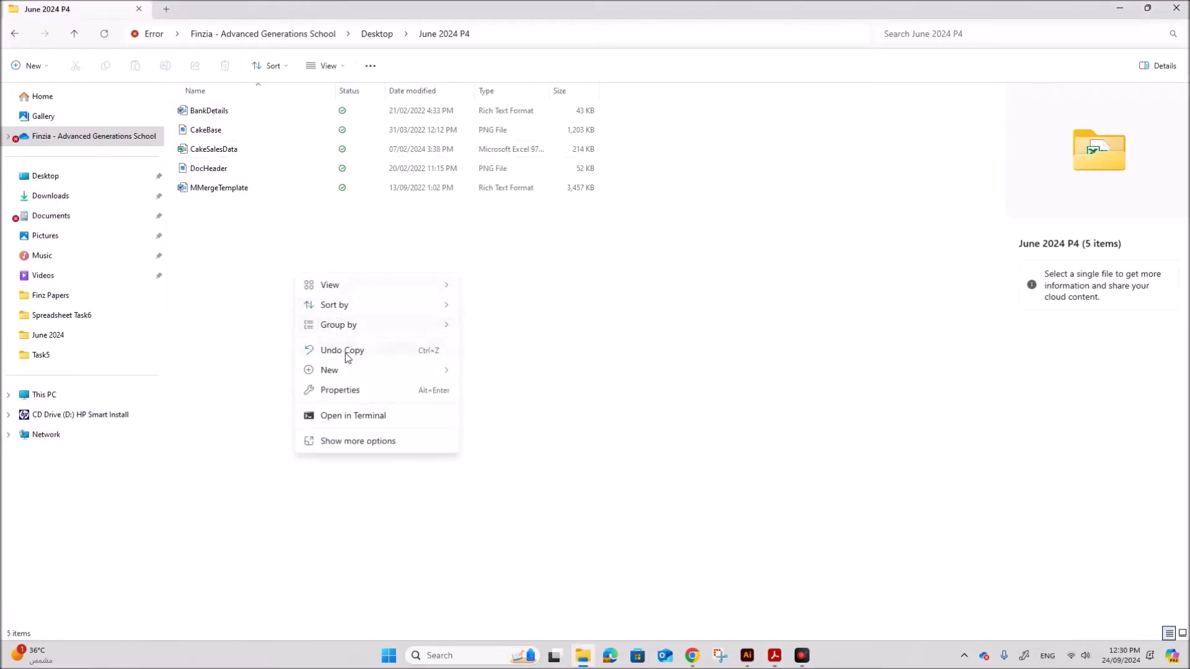
mouse_move(345, 374)
left_click(498, 373)
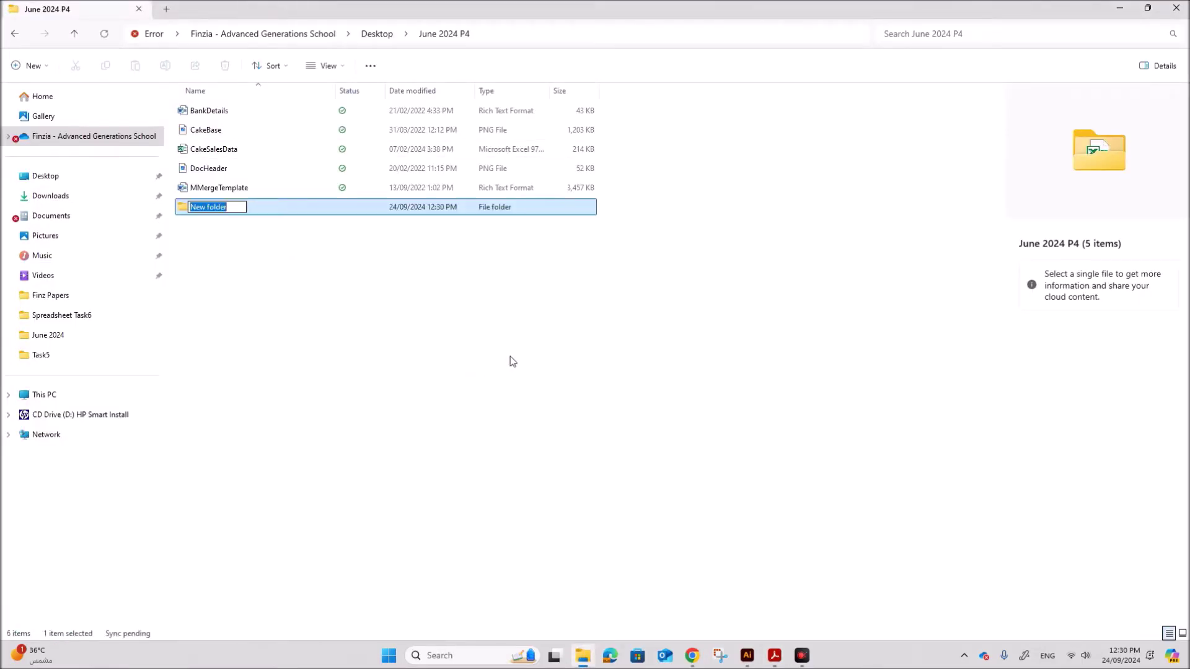
type("Examination")
key("Return")
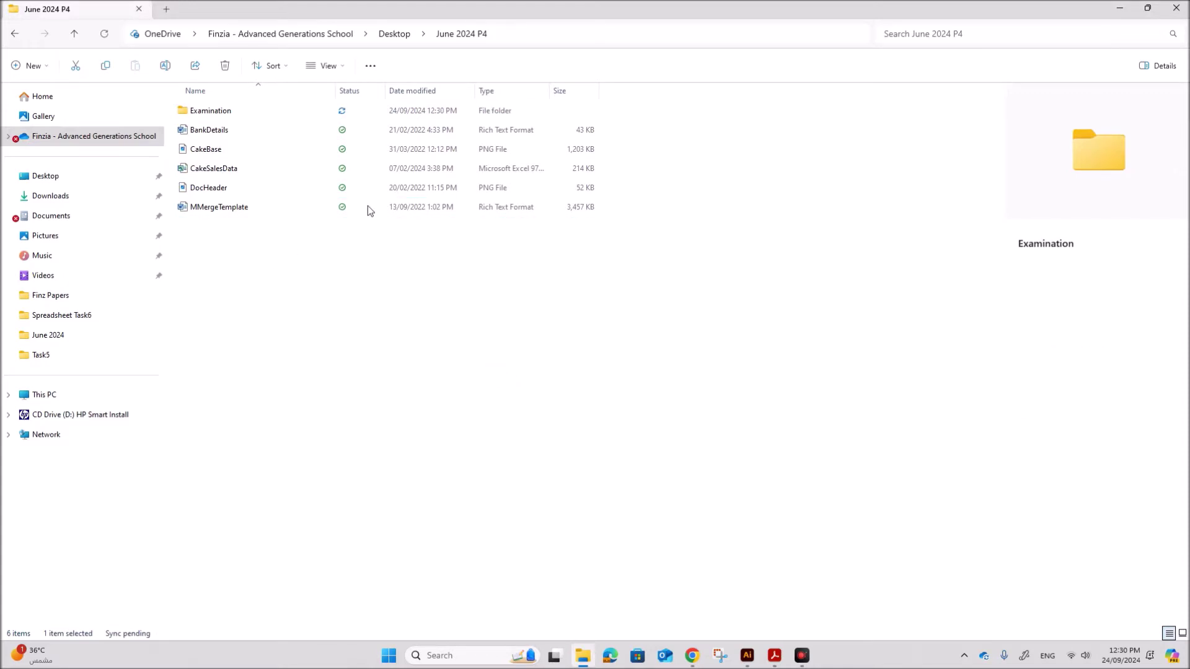
- Move BankDetails, CakeBase, CakeSalesData, DocHeader and MMergeTemplate into the Examination folder and open that folder
left_click(245, 212, "shift")
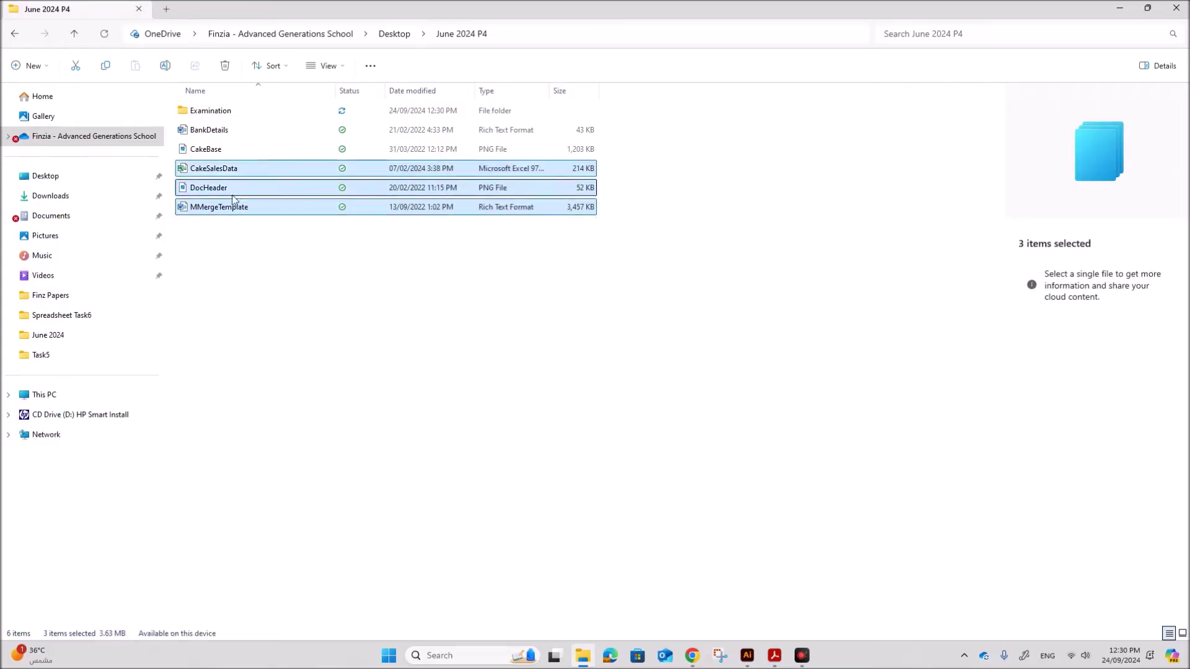
left_click(211, 149, "ctrl")
left_click(211, 130, "ctrl")
left_click_drag(220, 168, 244, 113)
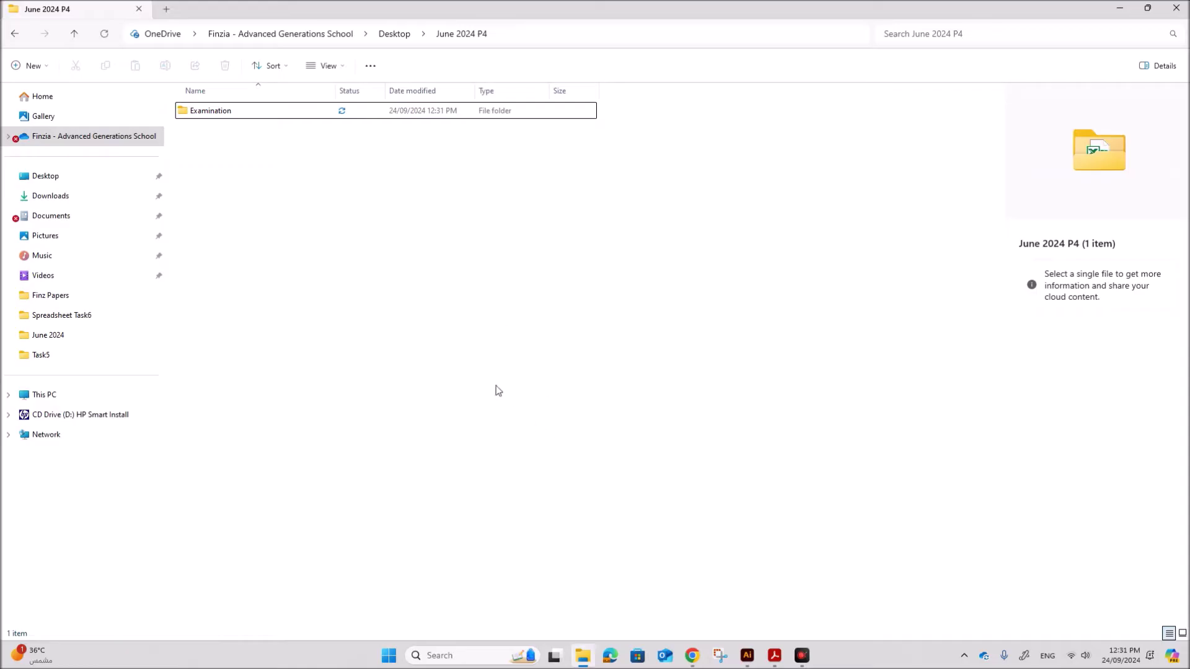
left_click(207, 117)
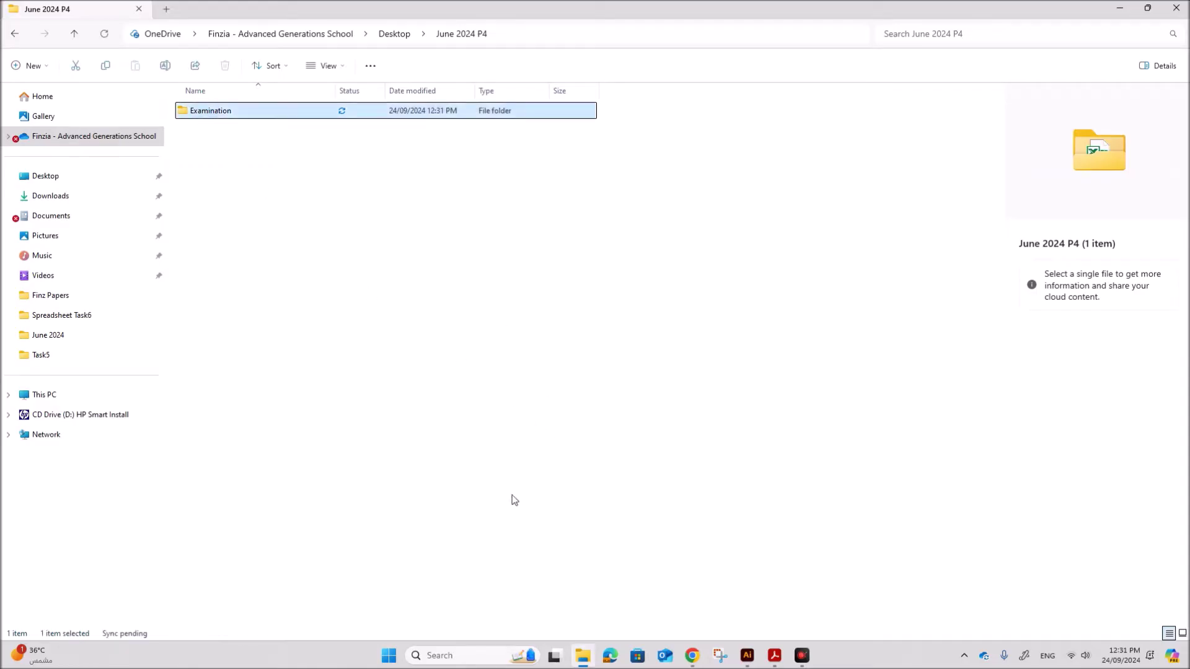
- Switch to the exam paper to read Task 1(a), and open CakeSalesData from the Examination folder in Excel
left_click(774, 656)
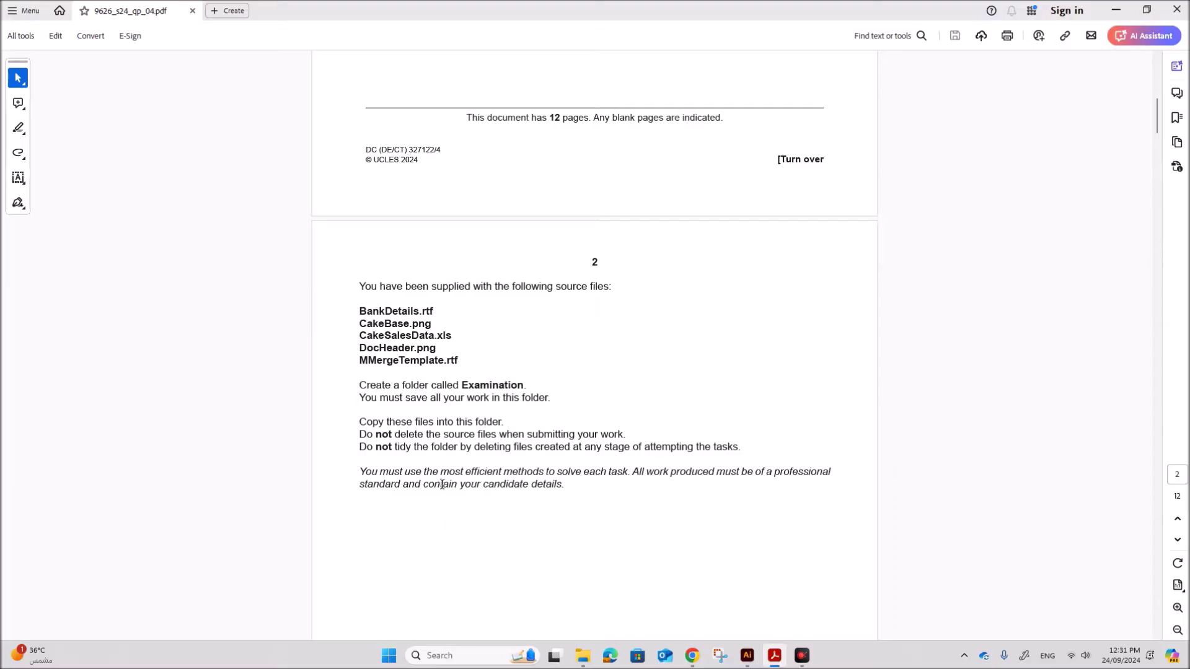
scroll(441, 488, "down", 1)
scroll(528, 409, "down", 4)
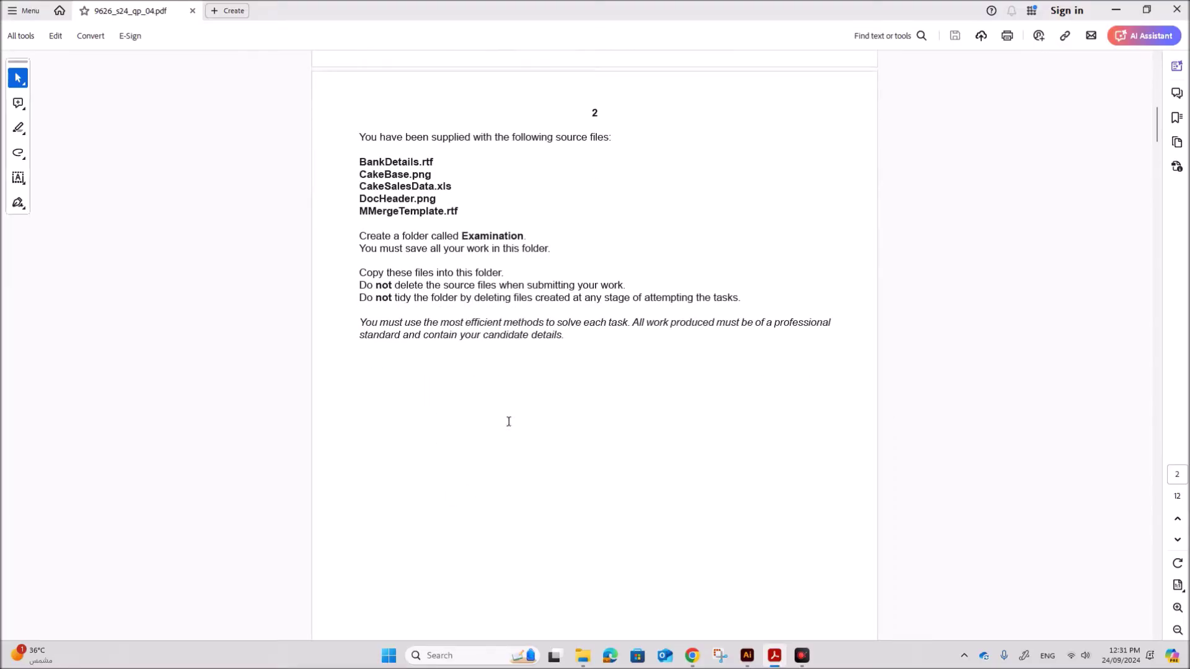
scroll(494, 400, "down", 20)
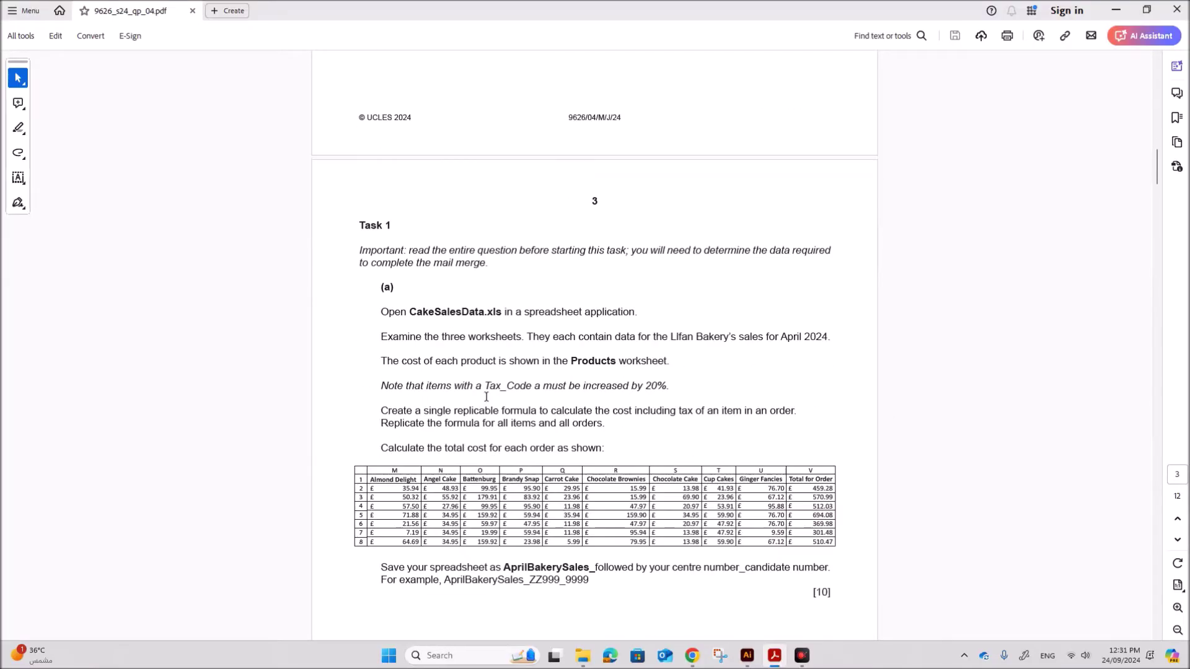
scroll(533, 330, "down", 2)
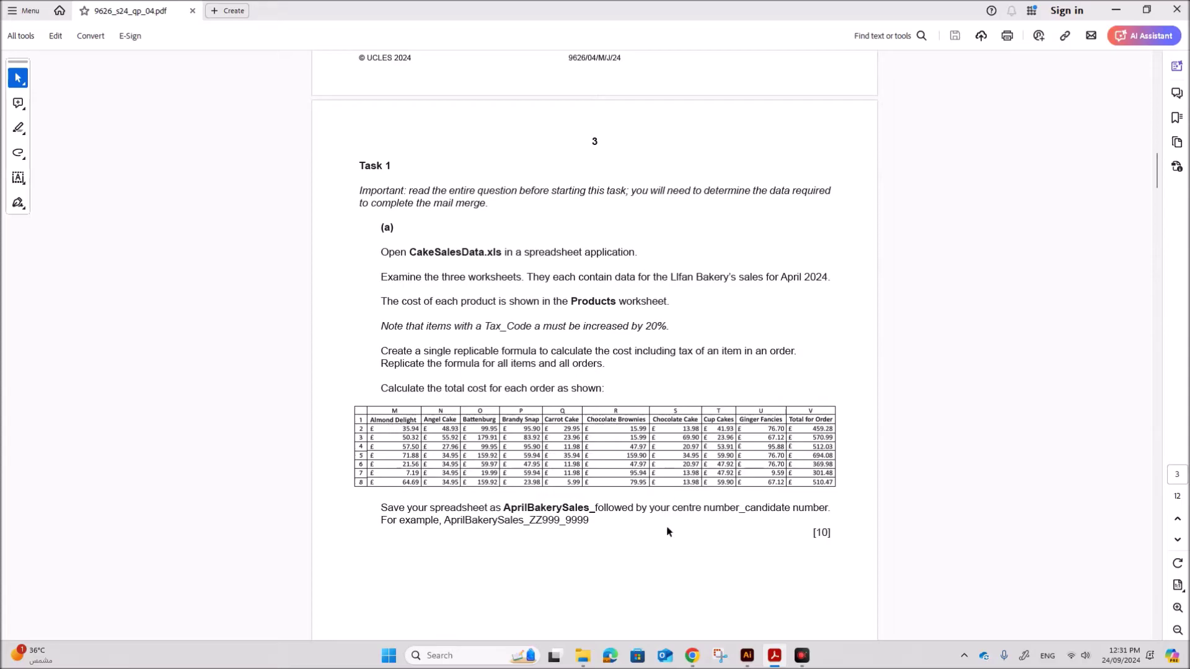
left_click(582, 656)
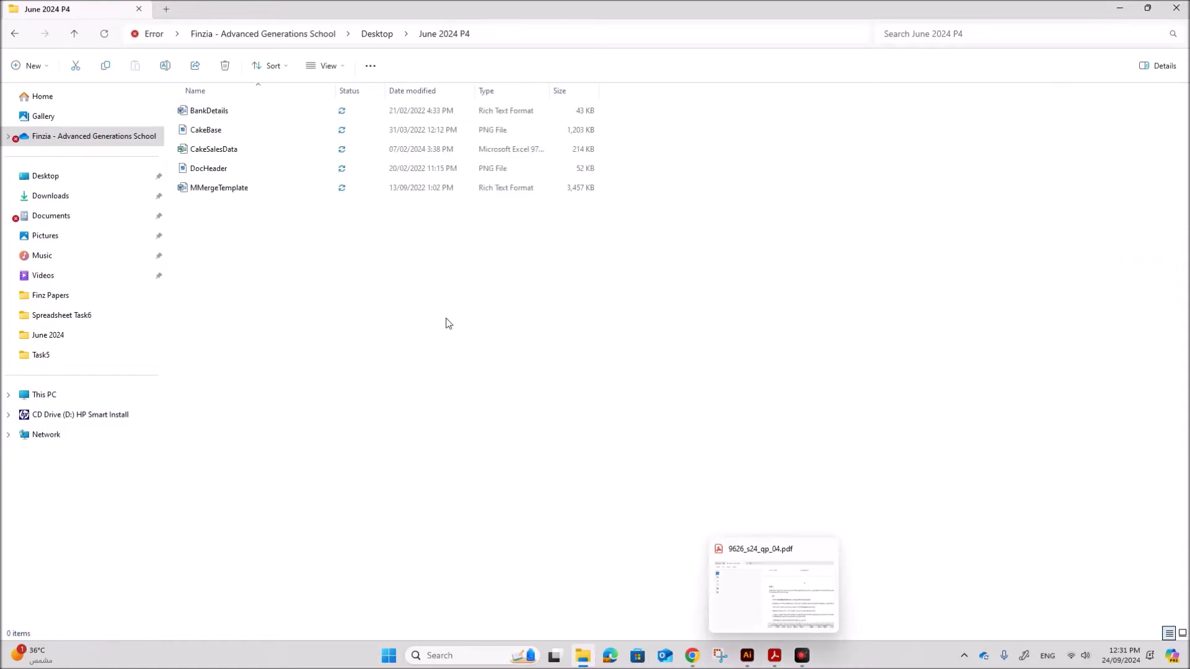
left_click(218, 150)
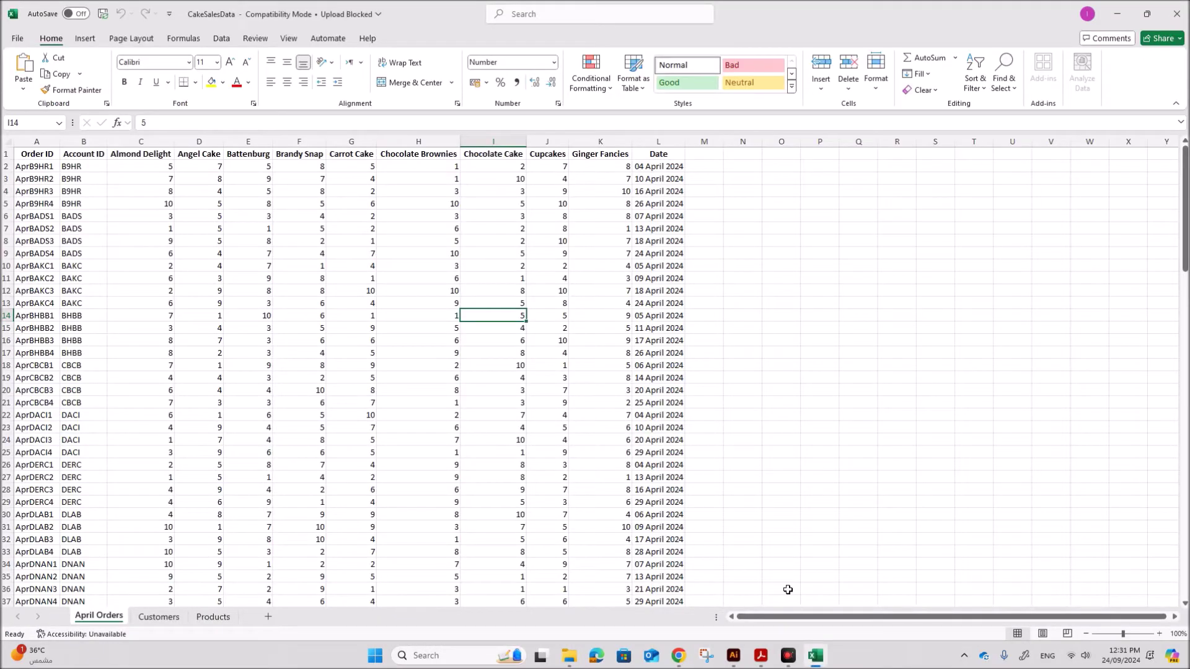
- Fit the Date column's width to its contents on the April Orders sheet
left_click(645, 451)
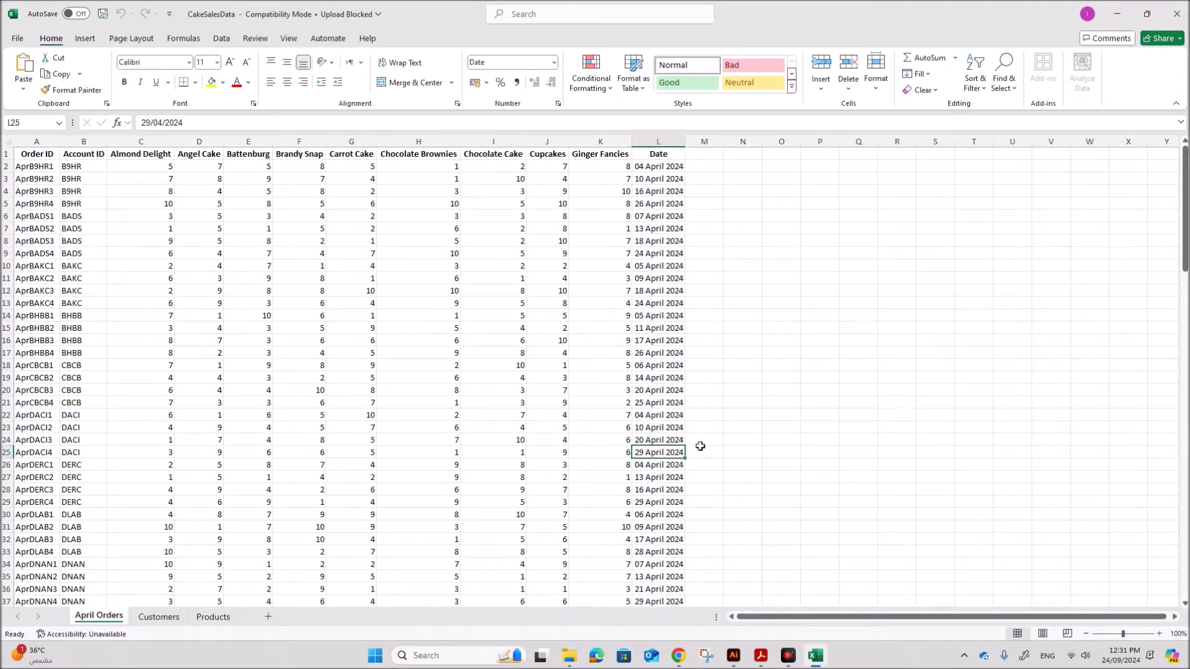
left_click(1159, 633)
left_click(1160, 633)
left_click(1159, 633)
left_click(1159, 633)
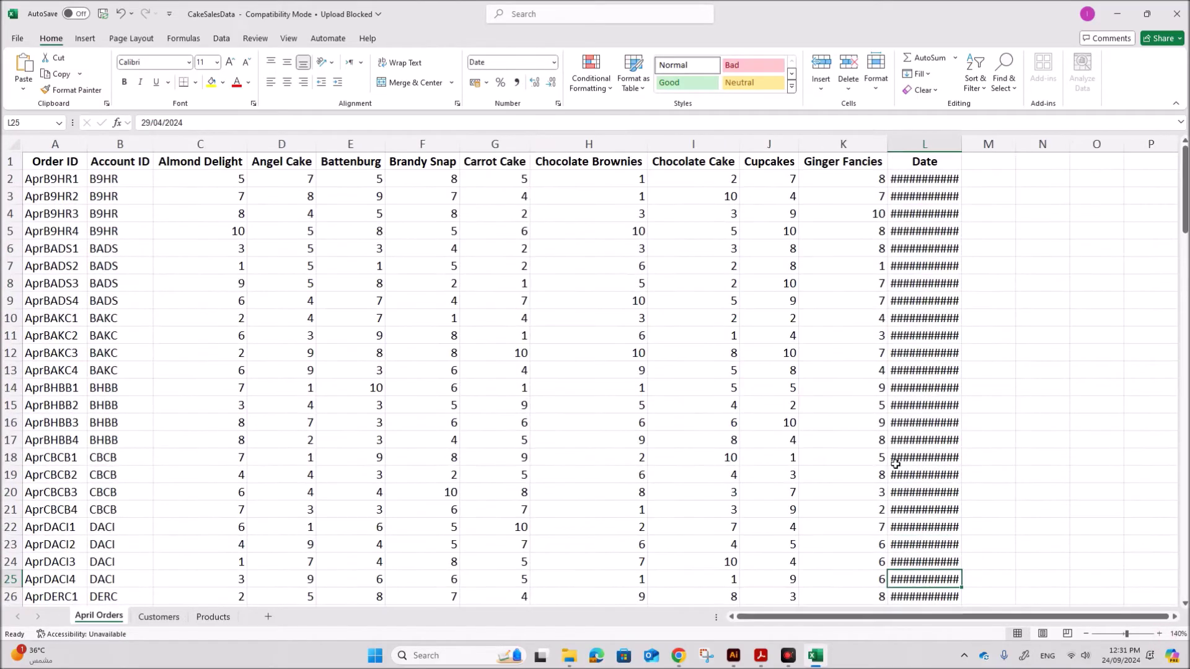
double_click(960, 145)
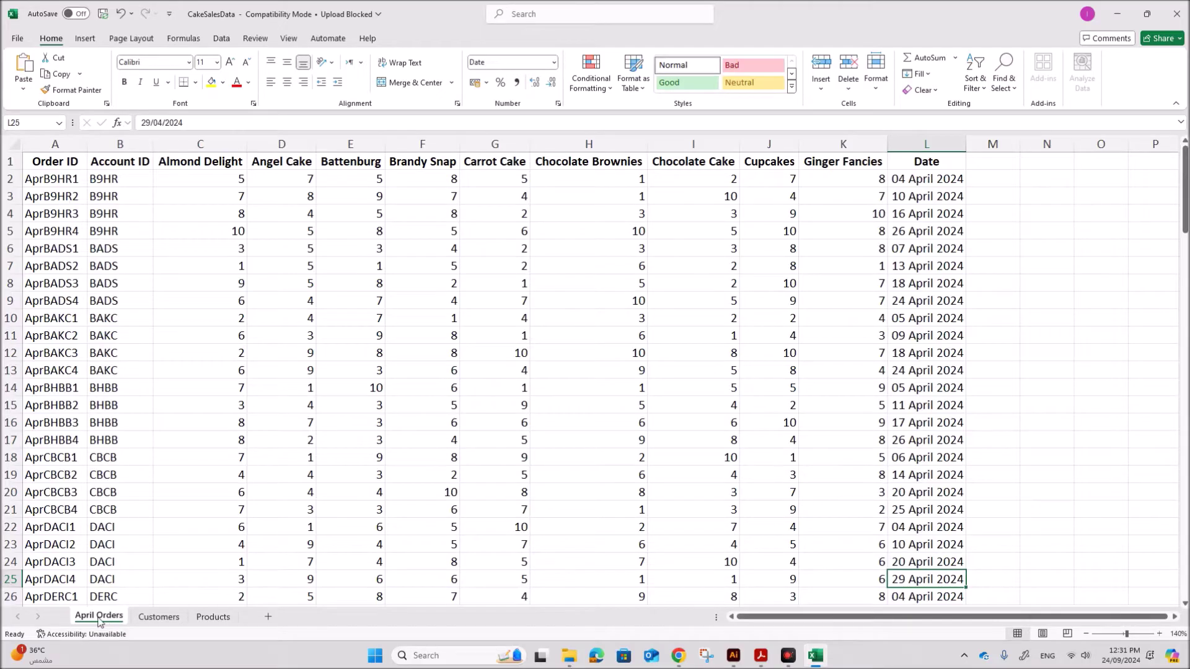
- Look over the Customers sheet and fit all column widths to their contents on the Products sheet
left_click(149, 618)
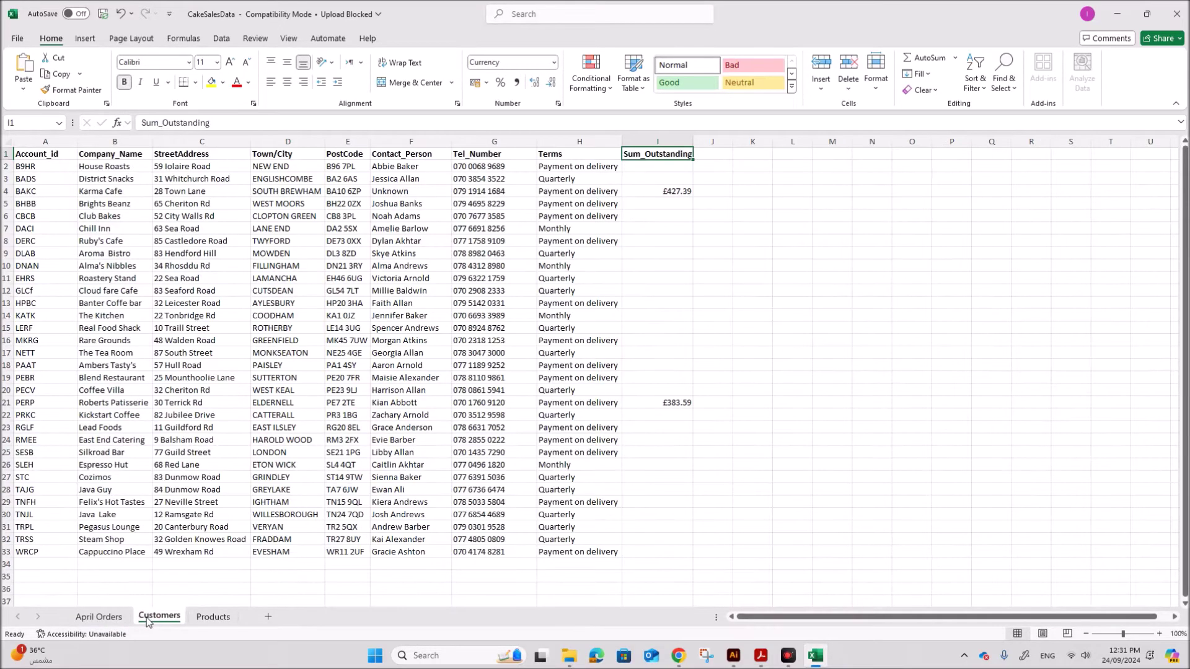
left_click(207, 618)
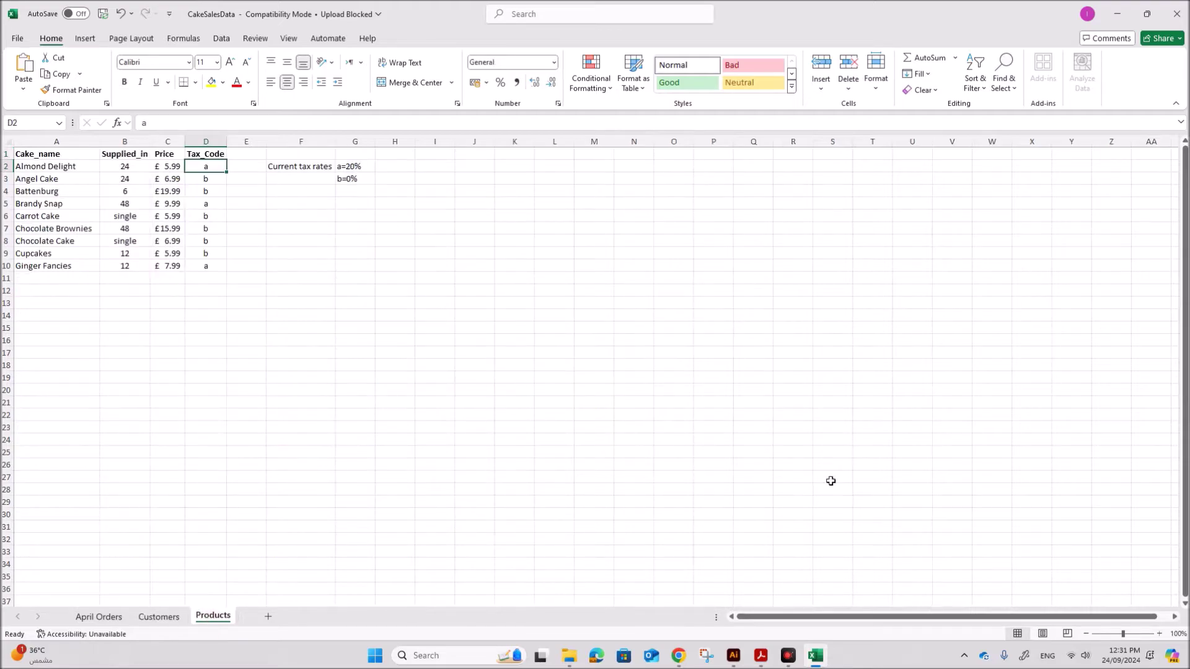
left_click_drag(1125, 634, 1126, 634)
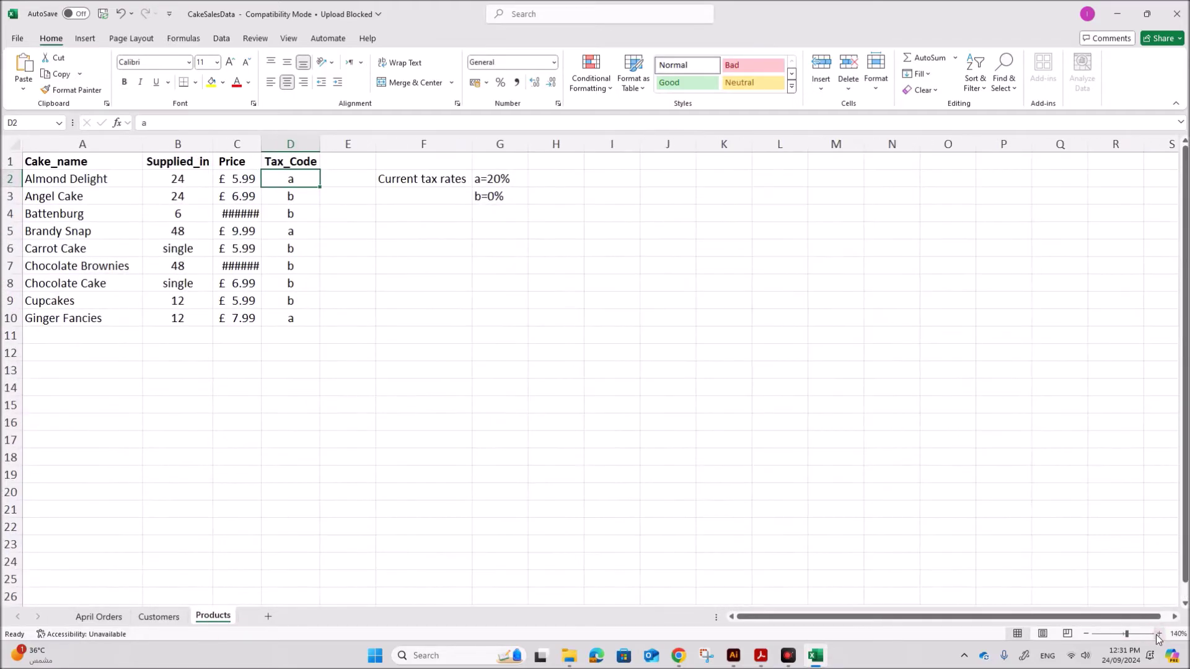
left_click(13, 145)
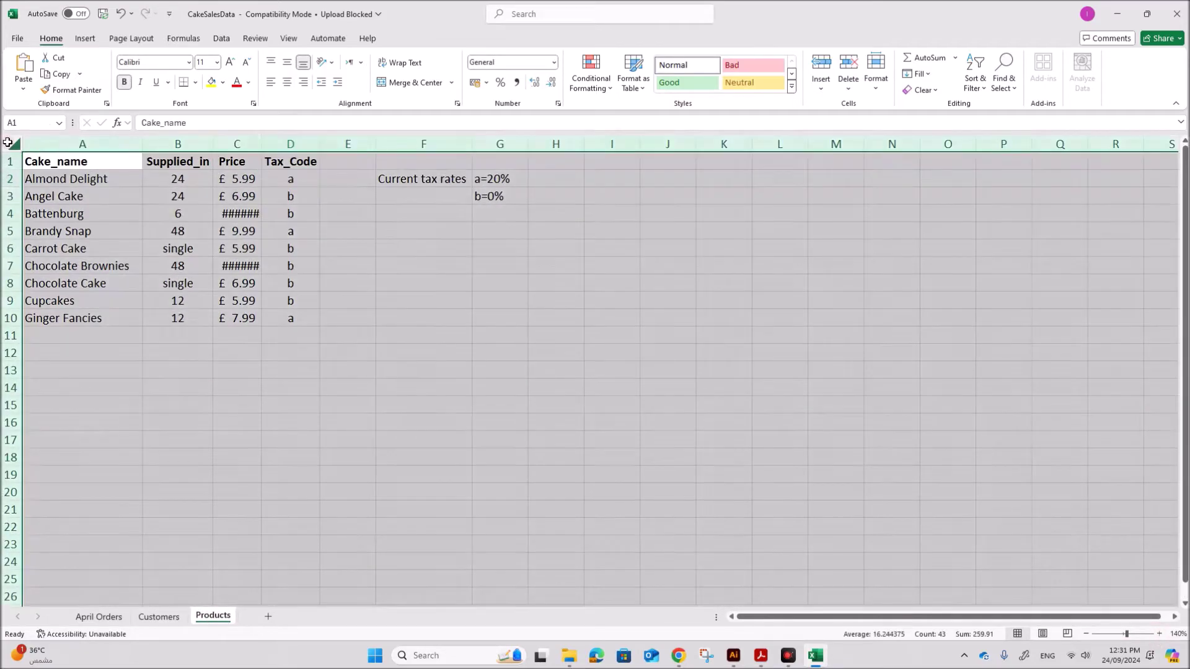
double_click(142, 145)
left_click(172, 334)
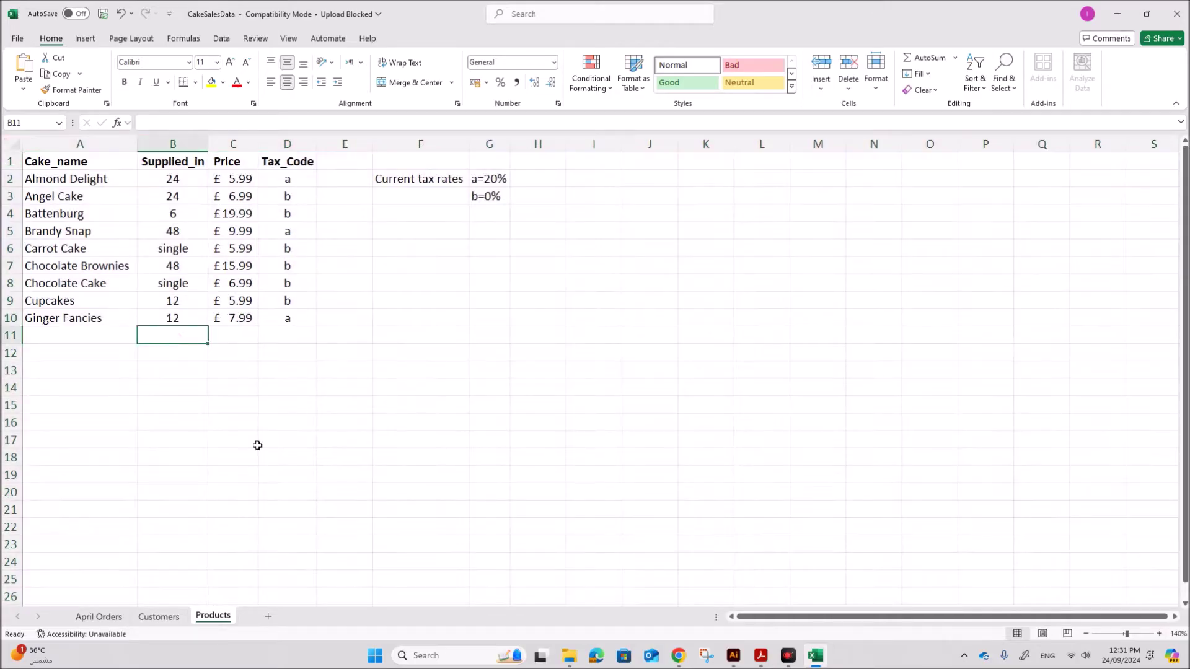
- Examine the Cake_name, Supplied_in, Price and Tax_Code columns on the Products sheet
left_click_drag(83, 185, 84, 318)
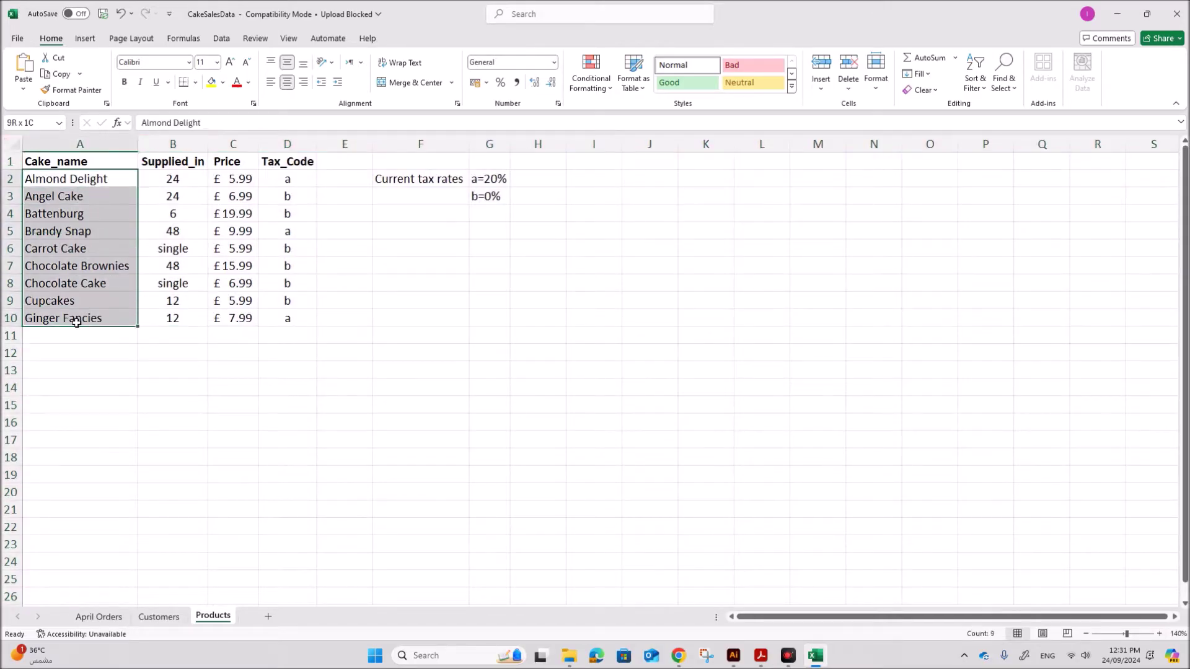
left_click_drag(172, 179, 173, 317)
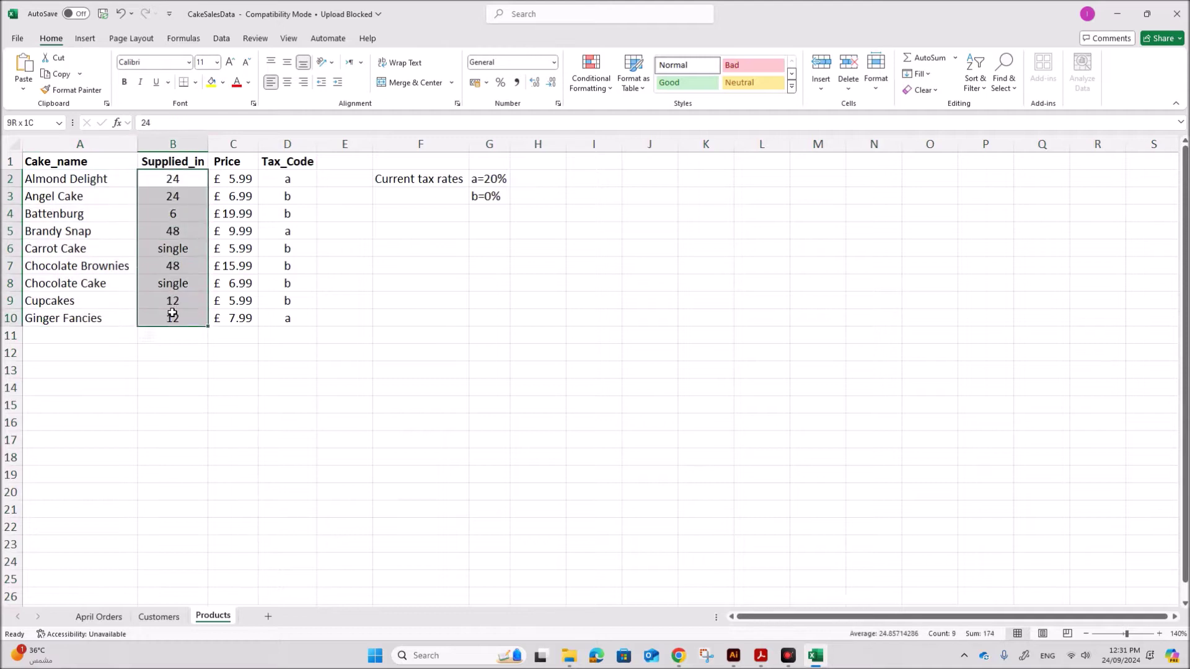
left_click_drag(235, 174, 233, 318)
left_click_drag(287, 178, 281, 318)
- Review the Customers sheet and examine the order quantities, cake headings and Date column on the April Orders sheet
left_click(159, 617)
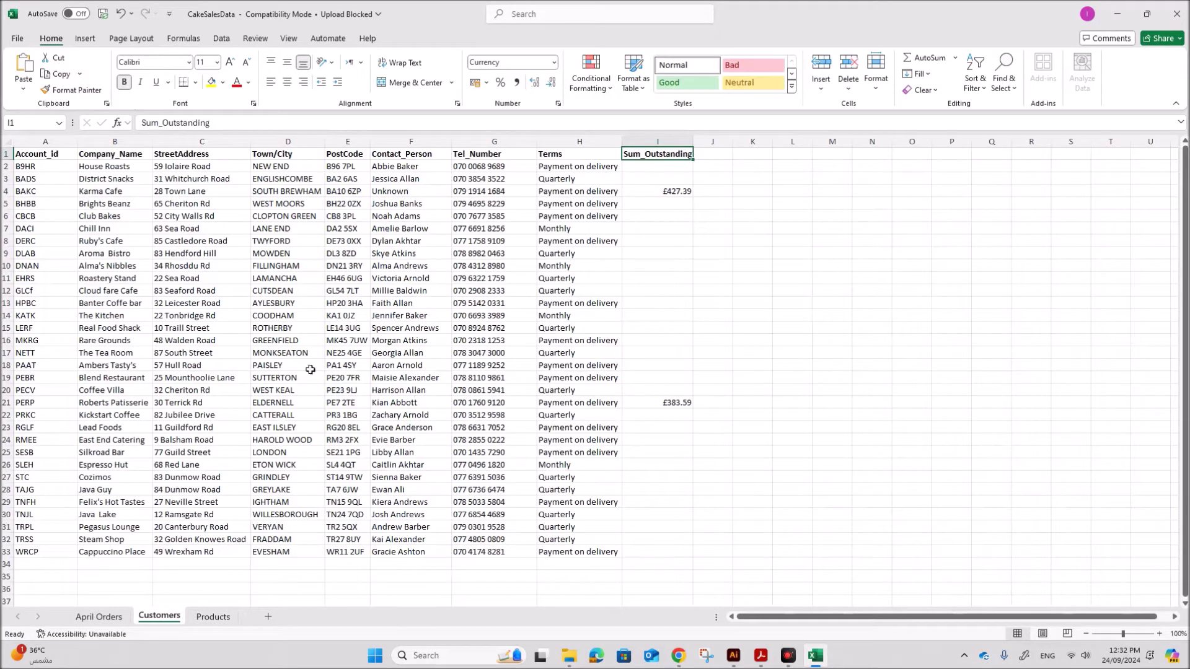
left_click(99, 617)
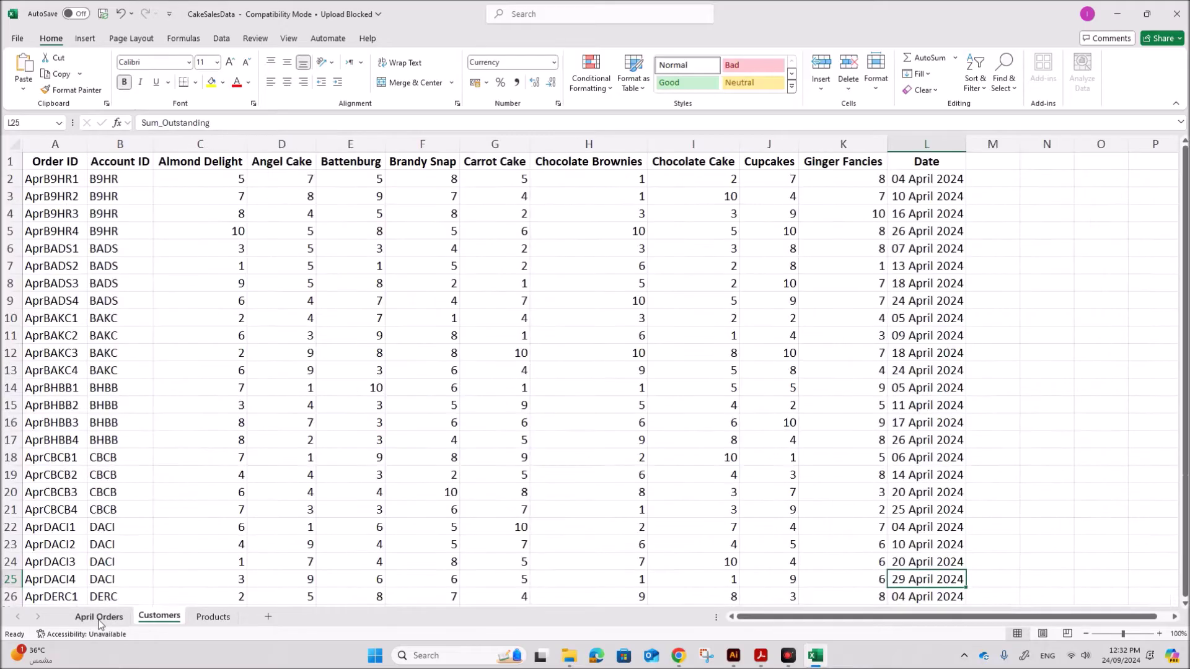
left_click(203, 266)
left_click(216, 181)
key("Right")
left_click_drag(218, 182, 230, 357)
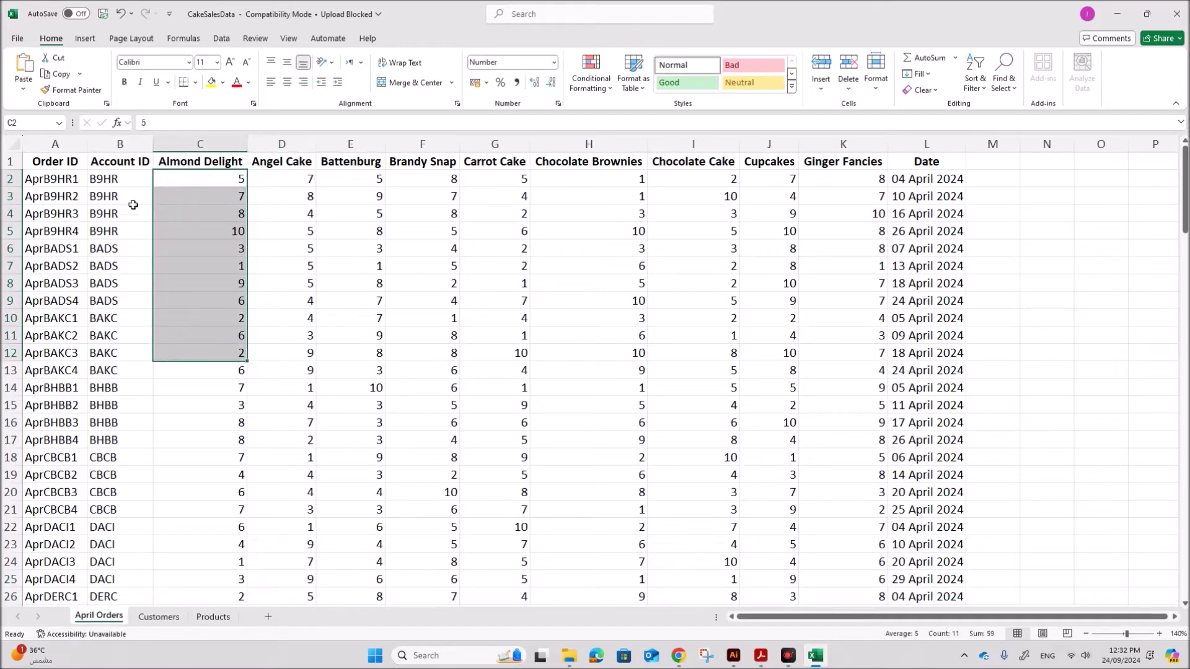
left_click(197, 186)
left_click_drag(233, 161, 835, 157)
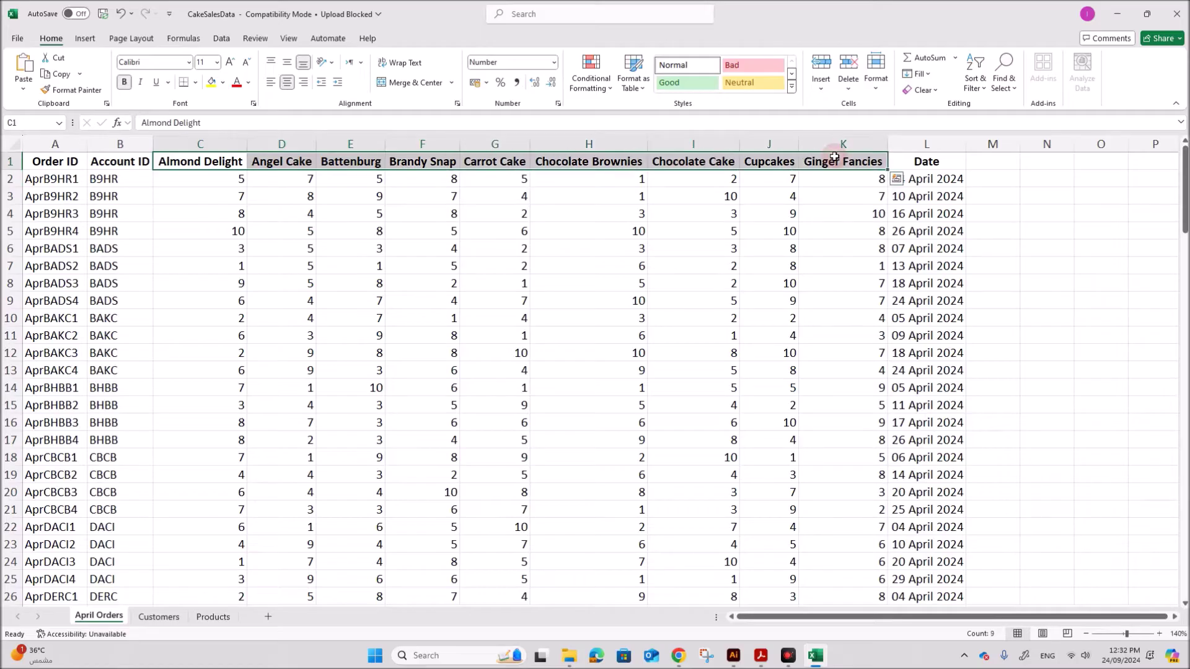
left_click(641, 324)
left_click(927, 161)
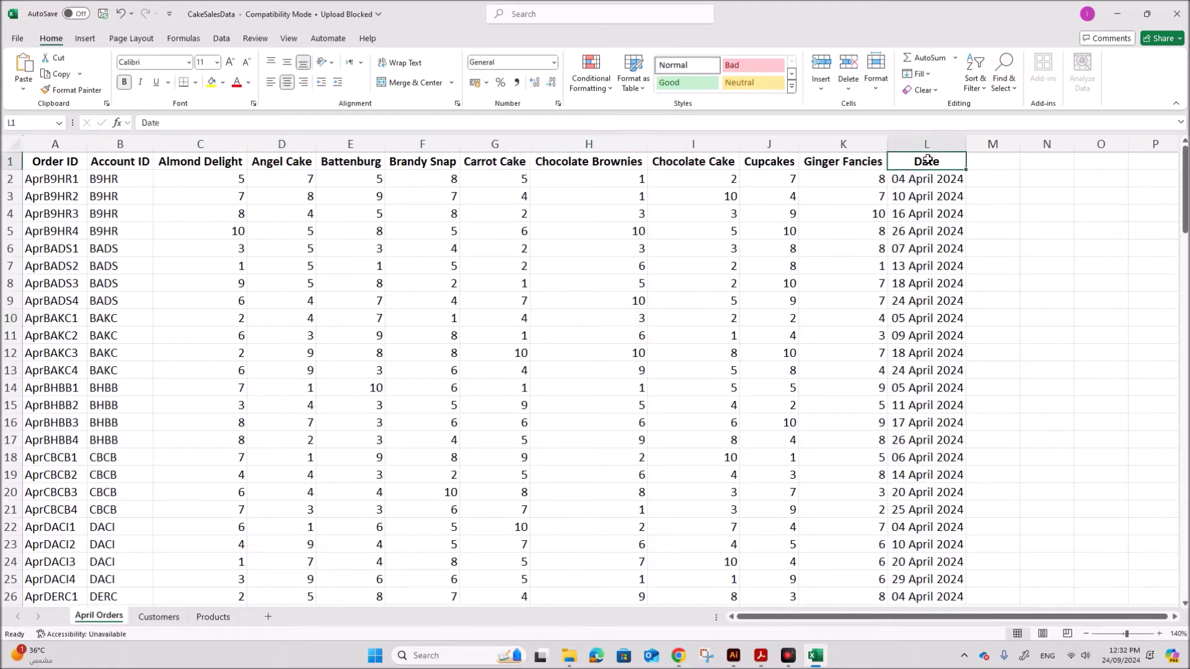
- Switch to the exam paper PDF and read Task 1(a)'s instructions on the worksheets, product costs, tax increase and replicable formula
left_click(760, 655)
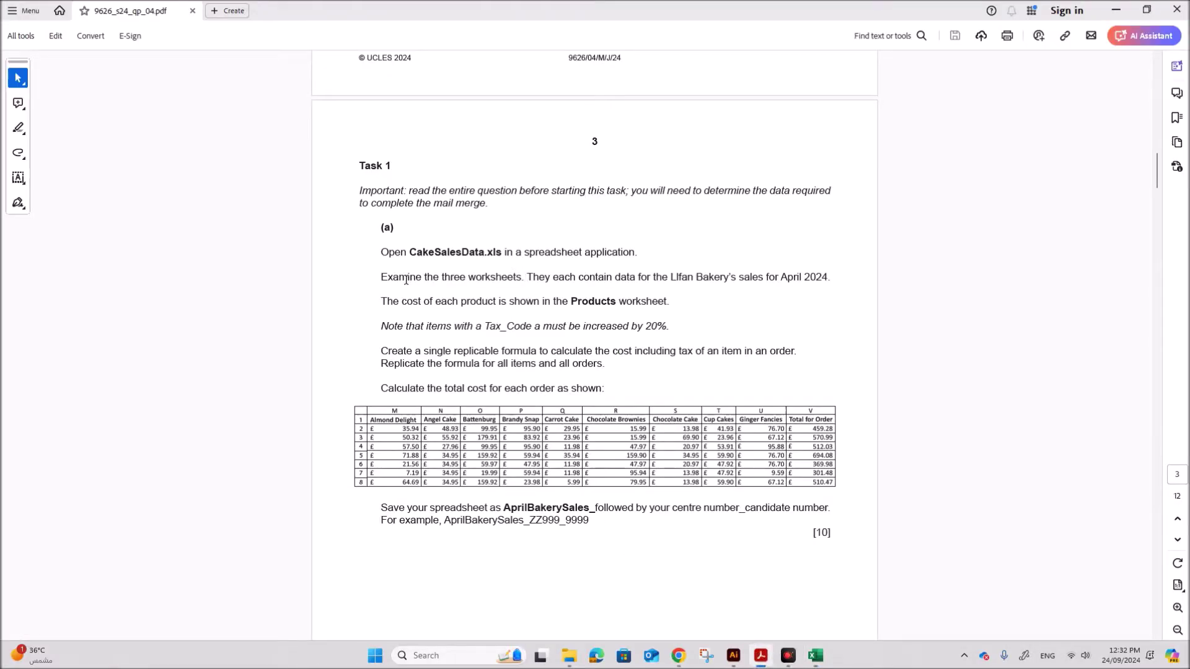
left_click_drag(380, 277, 522, 277)
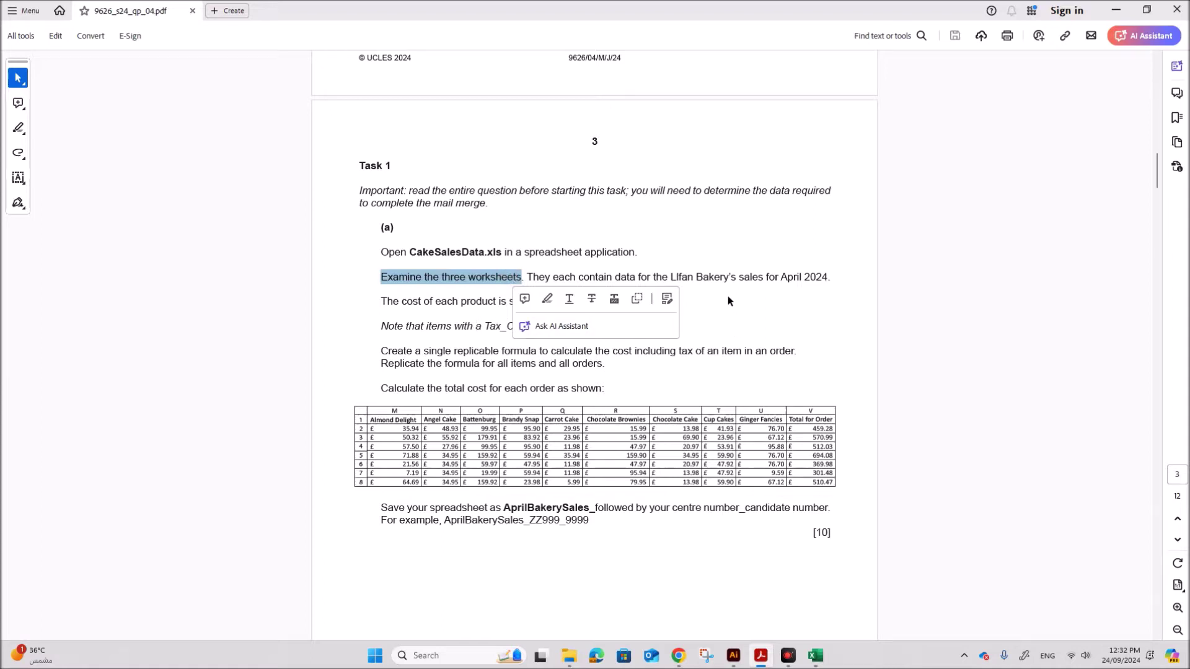
left_click(741, 288)
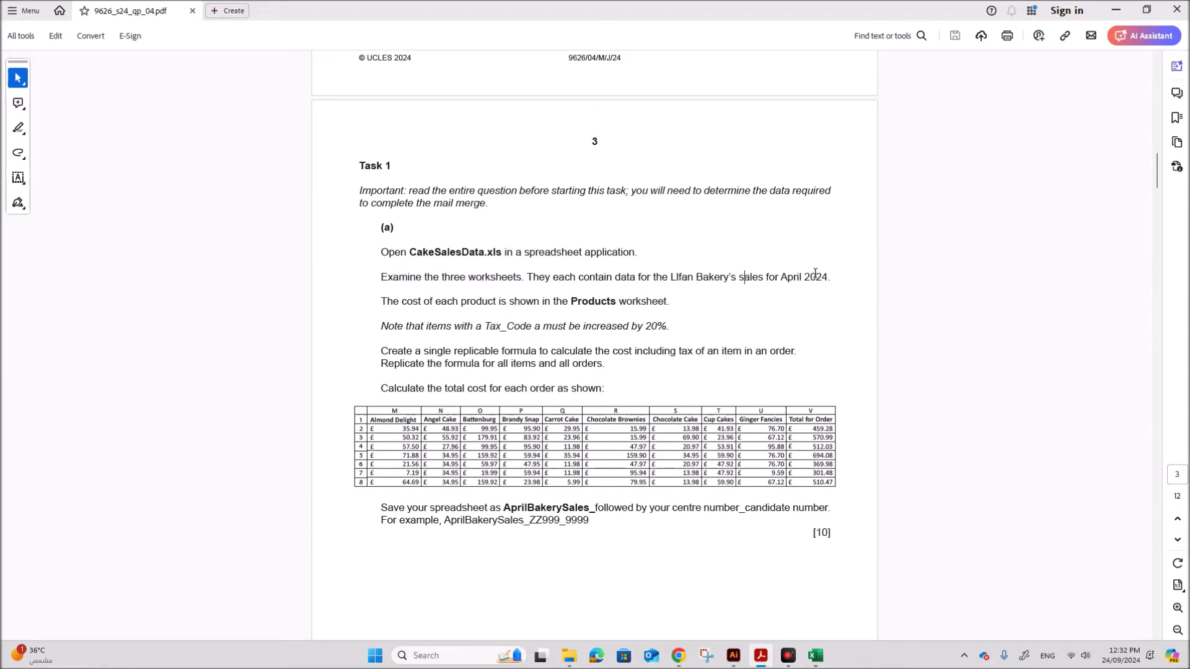
left_click_drag(441, 300, 672, 302)
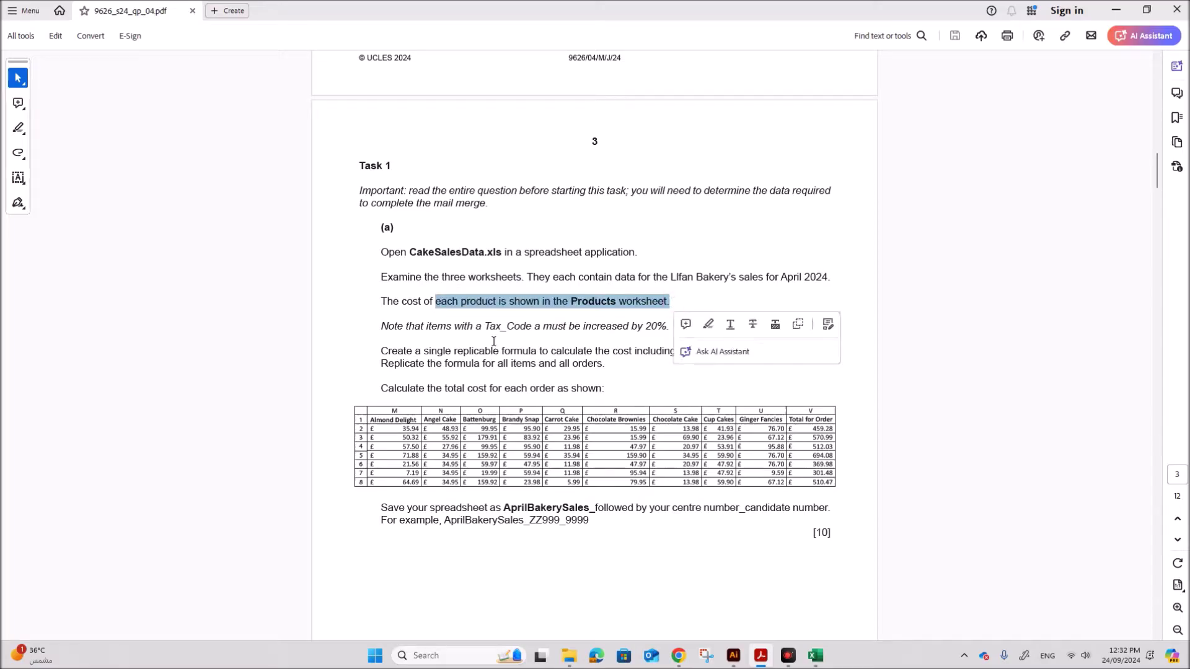
left_click(453, 362)
left_click_drag(425, 326, 524, 326)
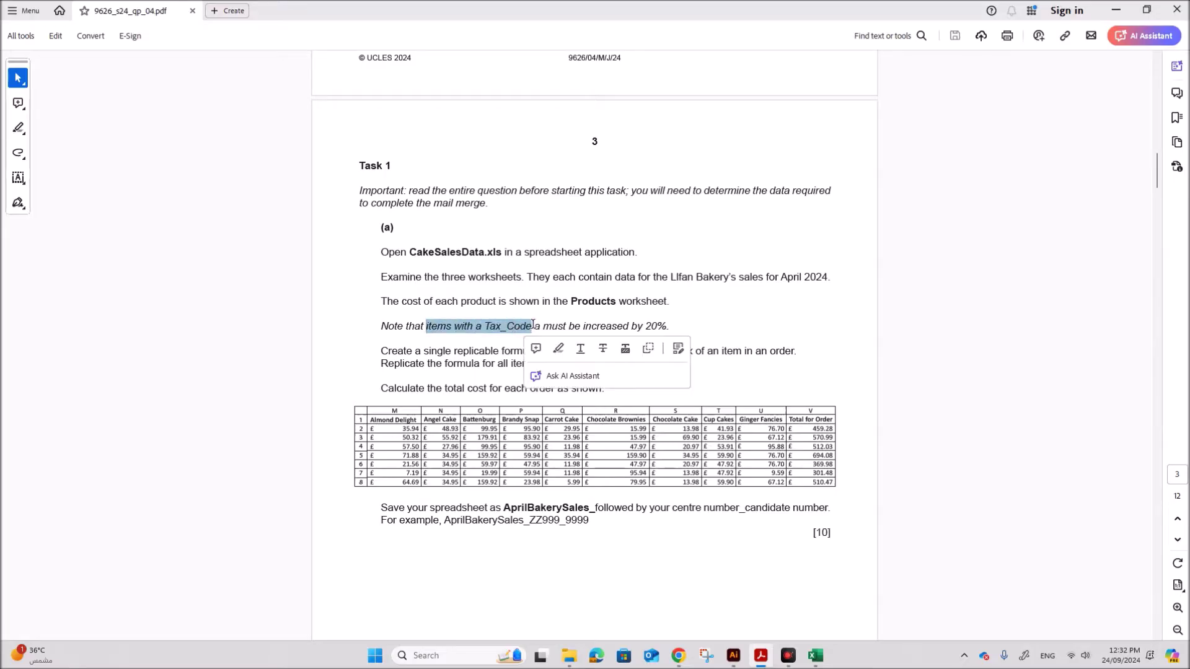
left_click(540, 313)
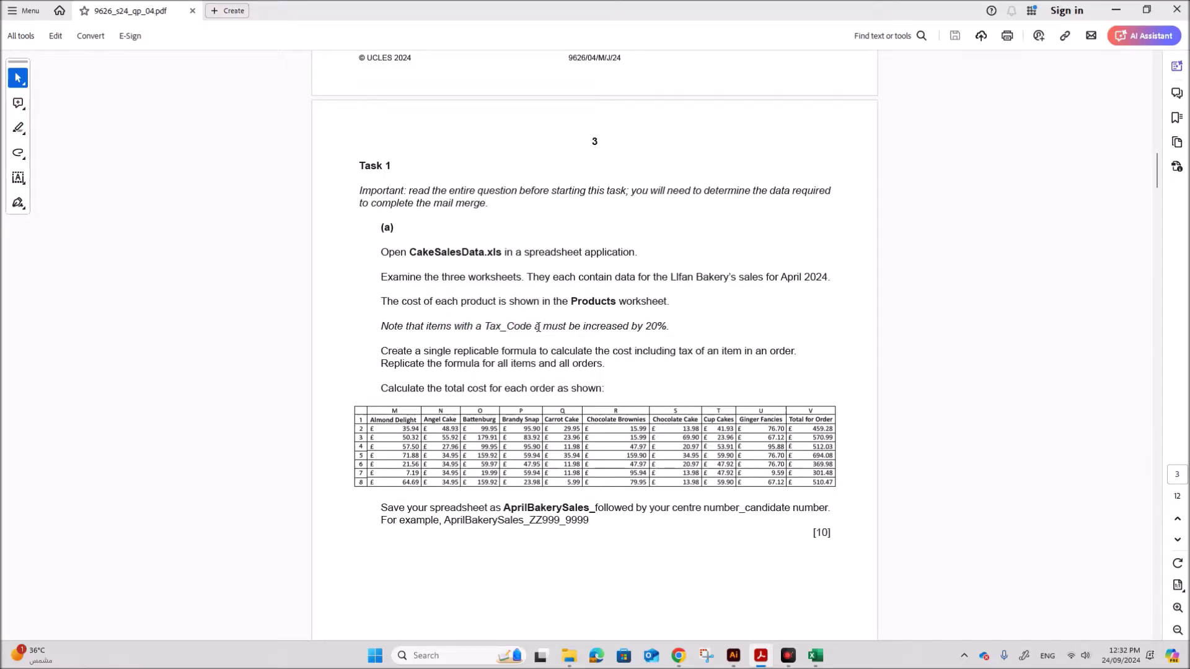
left_click(690, 328)
scroll(427, 361, "down", 1)
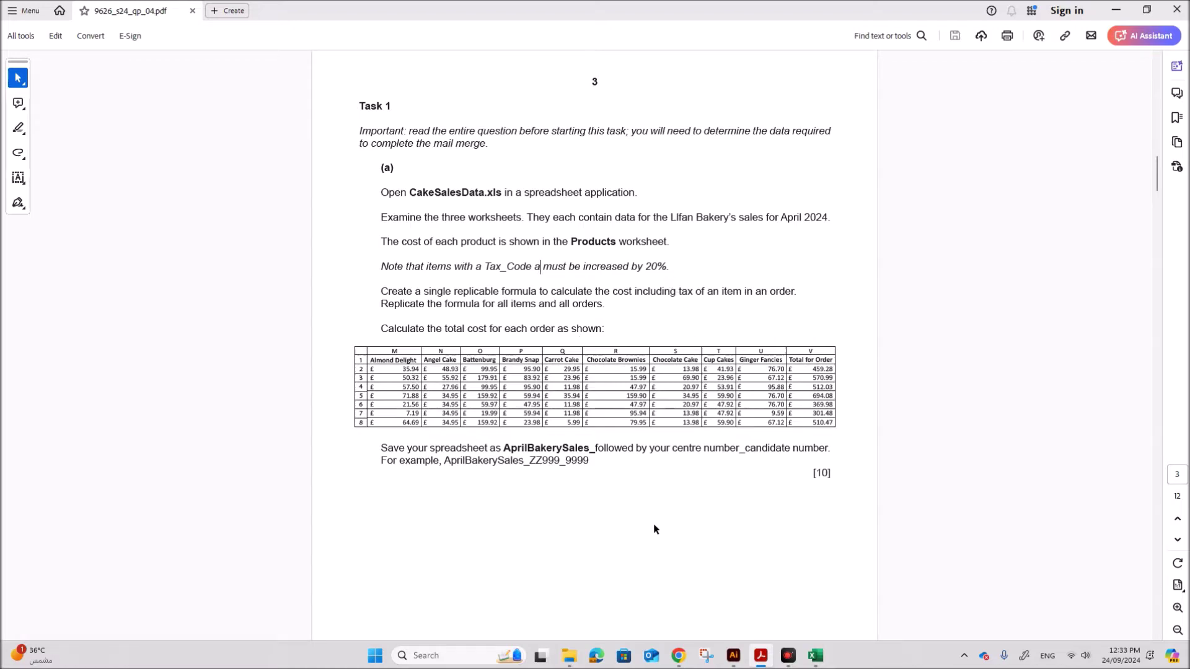
- Return to the CakeSalesData workbook in Excel and copy the cake headings in C1:K1 to the cells starting at M1 on April Orders
left_click(815, 655)
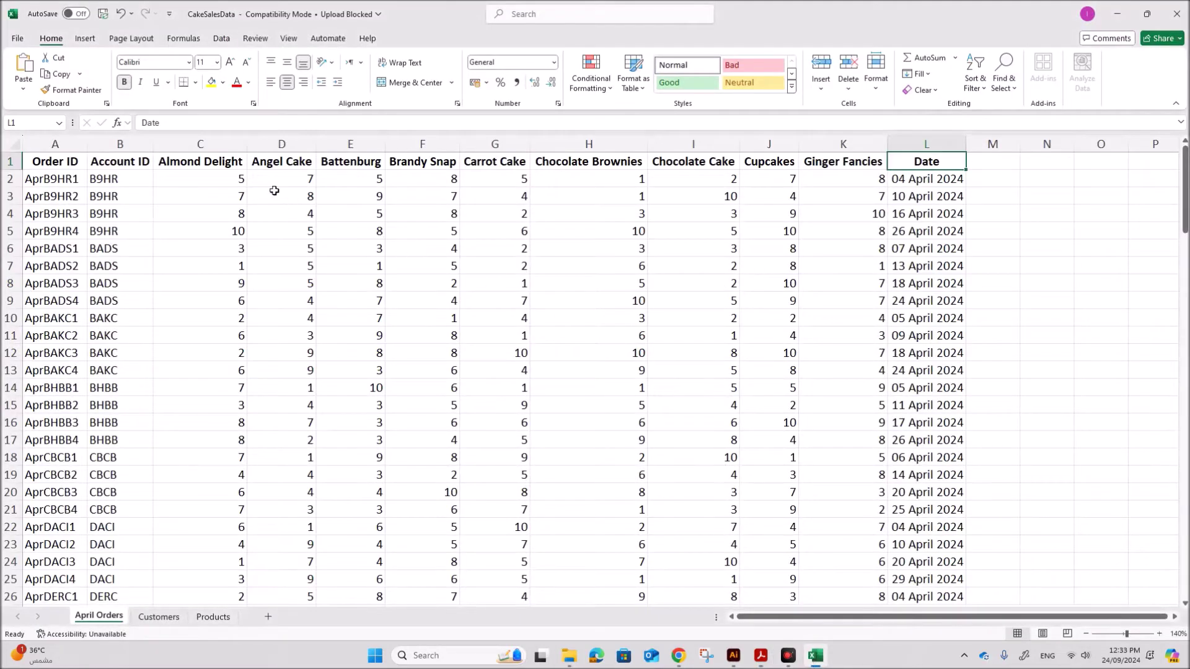
left_click_drag(209, 162, 827, 163)
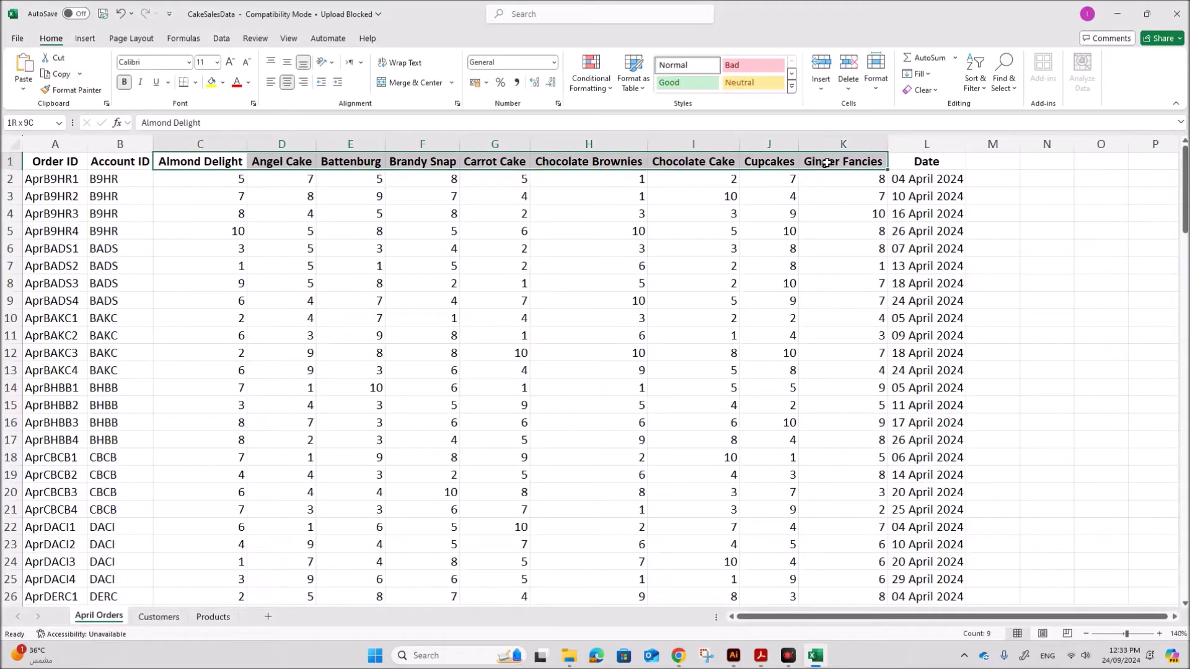
key("ctrl+c")
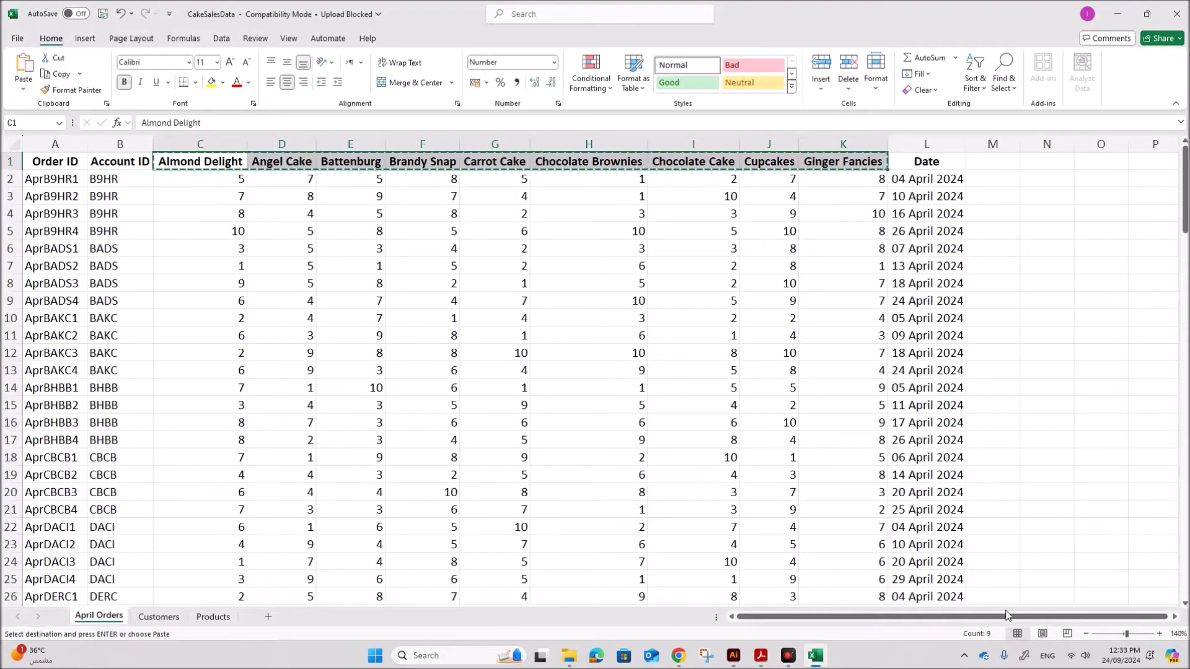
left_click_drag(1045, 616, 1047, 615)
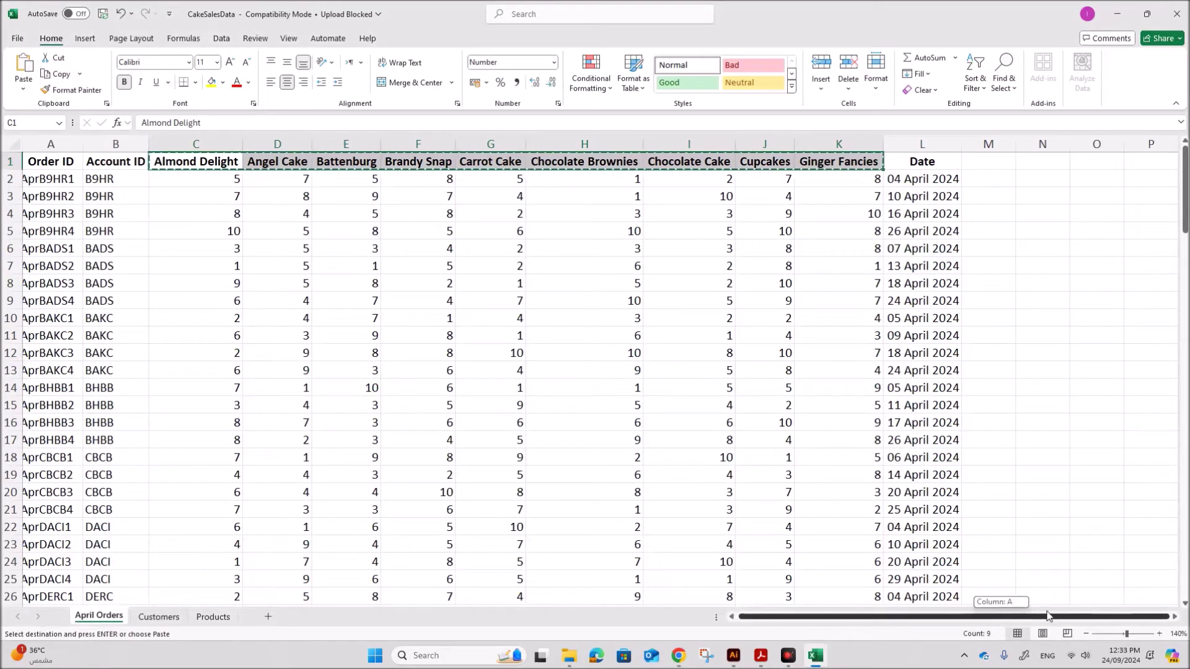
left_click(990, 162)
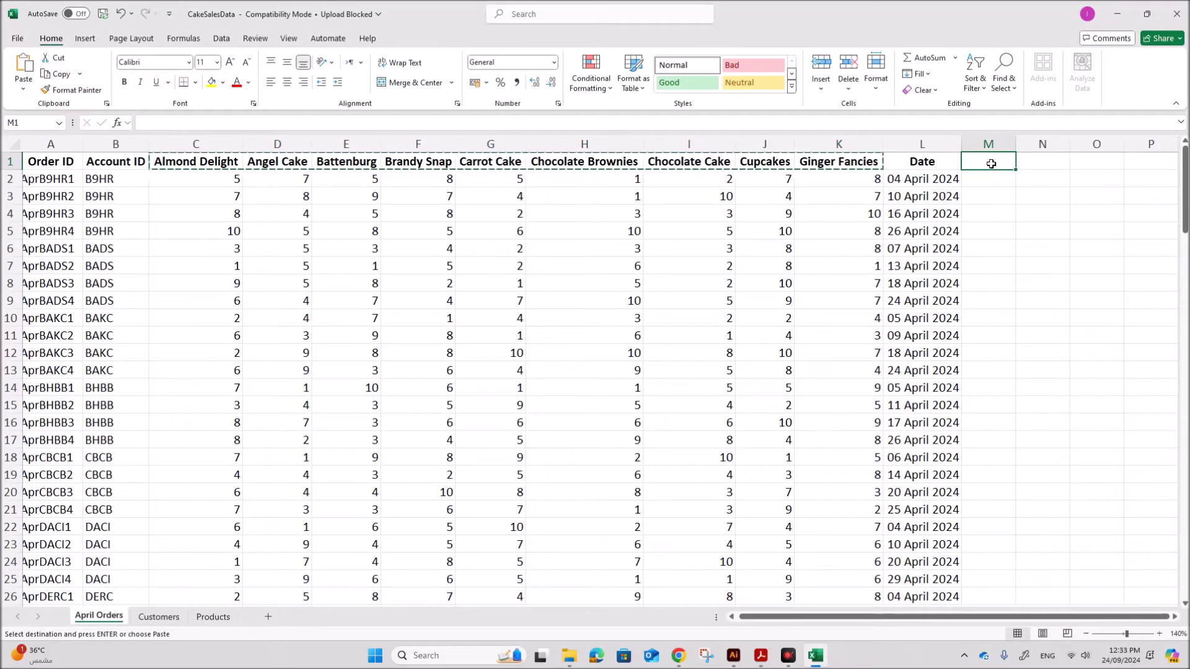
key("ctrl+v")
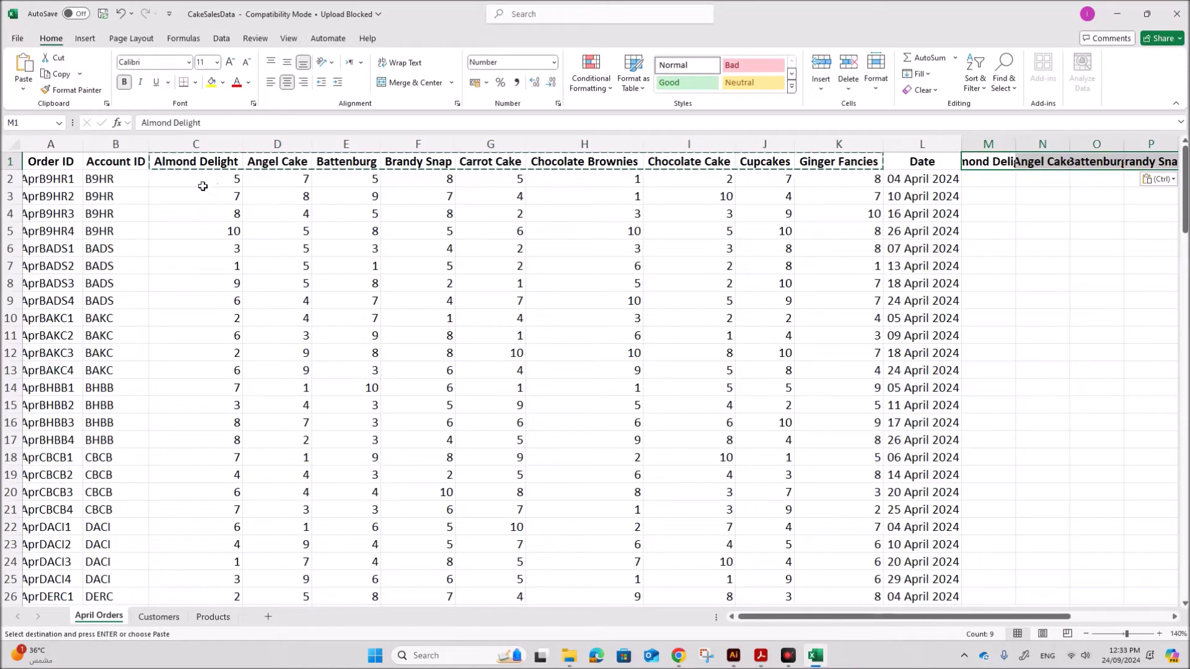
- Fit all column widths on the April Orders sheet to their contents
left_click(13, 144)
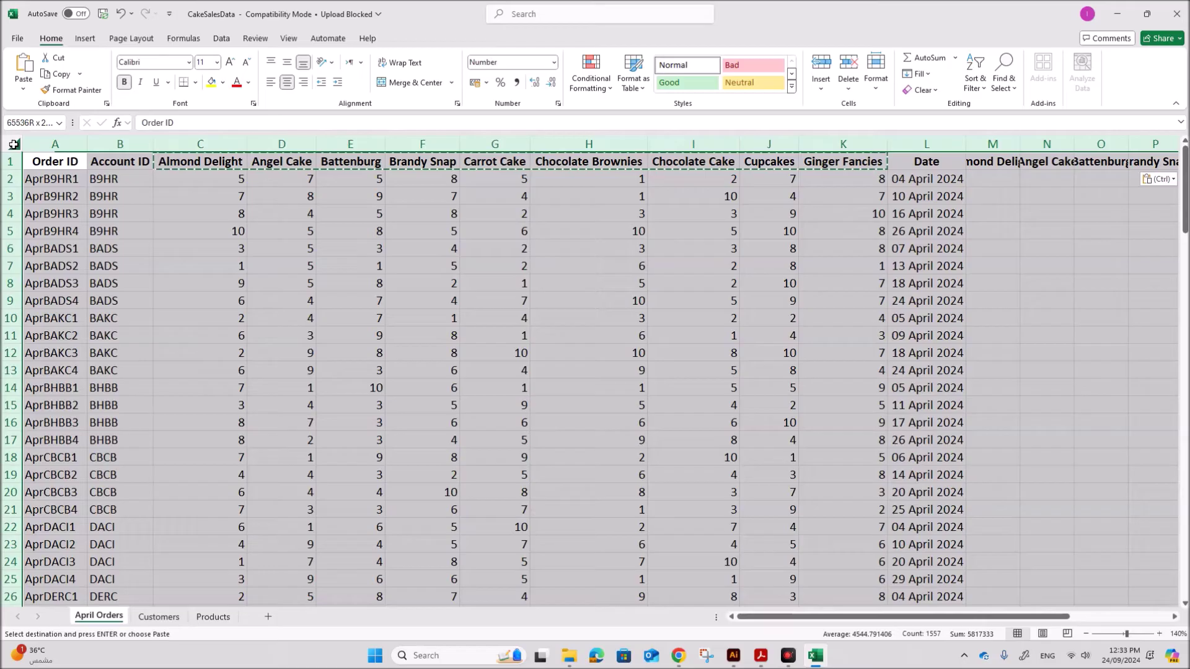
double_click(87, 144)
left_click(988, 180)
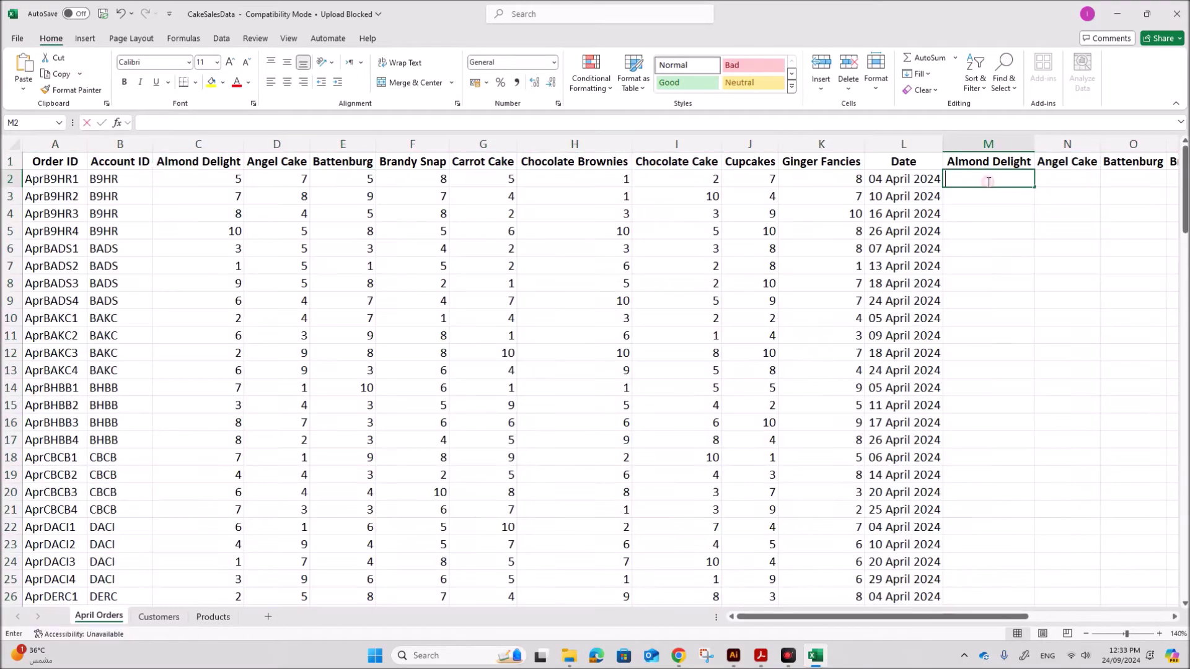
left_click(997, 267)
- Check the sample cost table in the exam paper, and compare the Almond Delight order quantity with the Price column on the Products sheet
mouse_move(958, 615)
left_mouse_down()
mouse_move(1117, 582)
mouse_move(971, 615)
left_mouse_up()
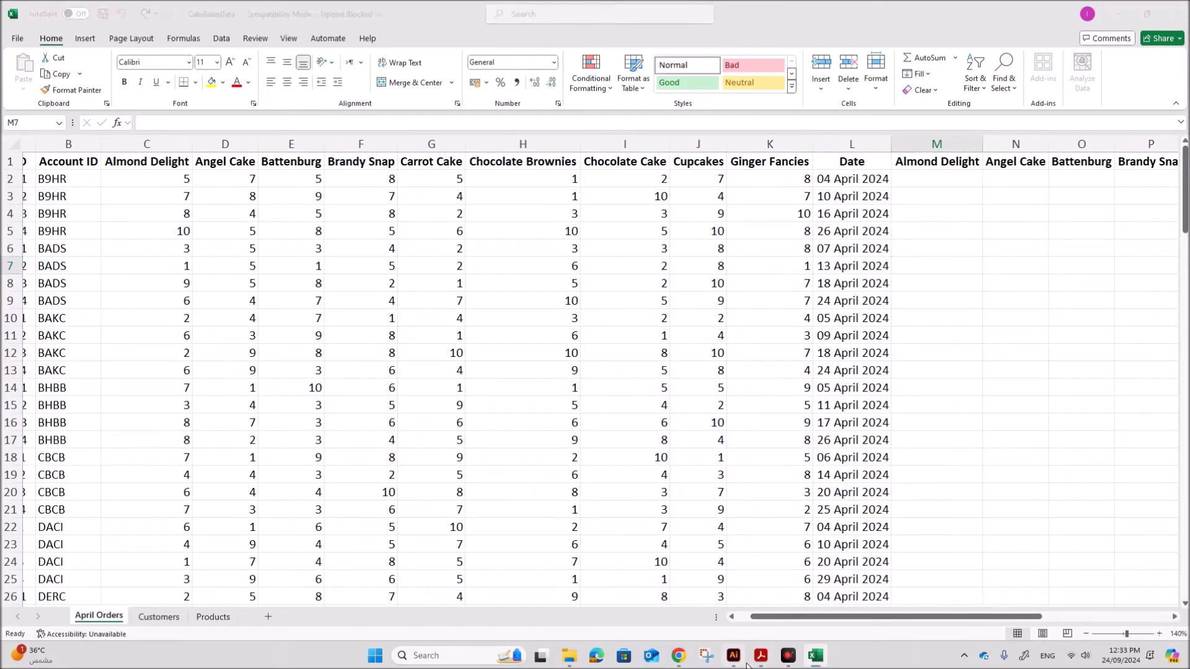
left_click(733, 655)
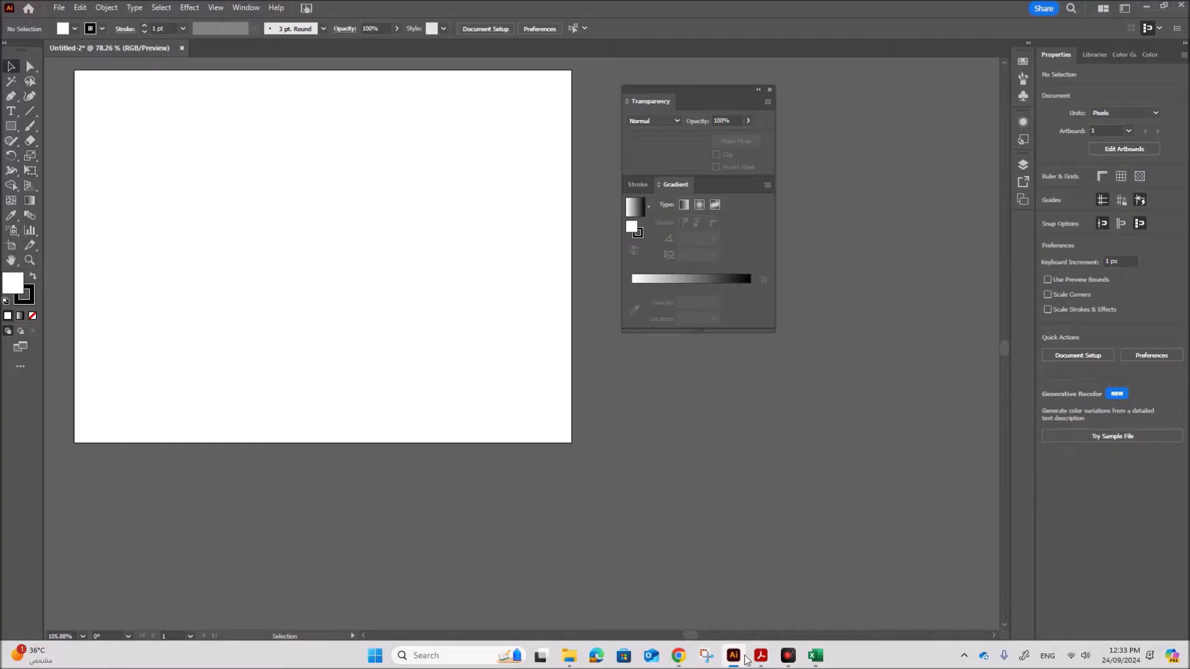
left_click(761, 656)
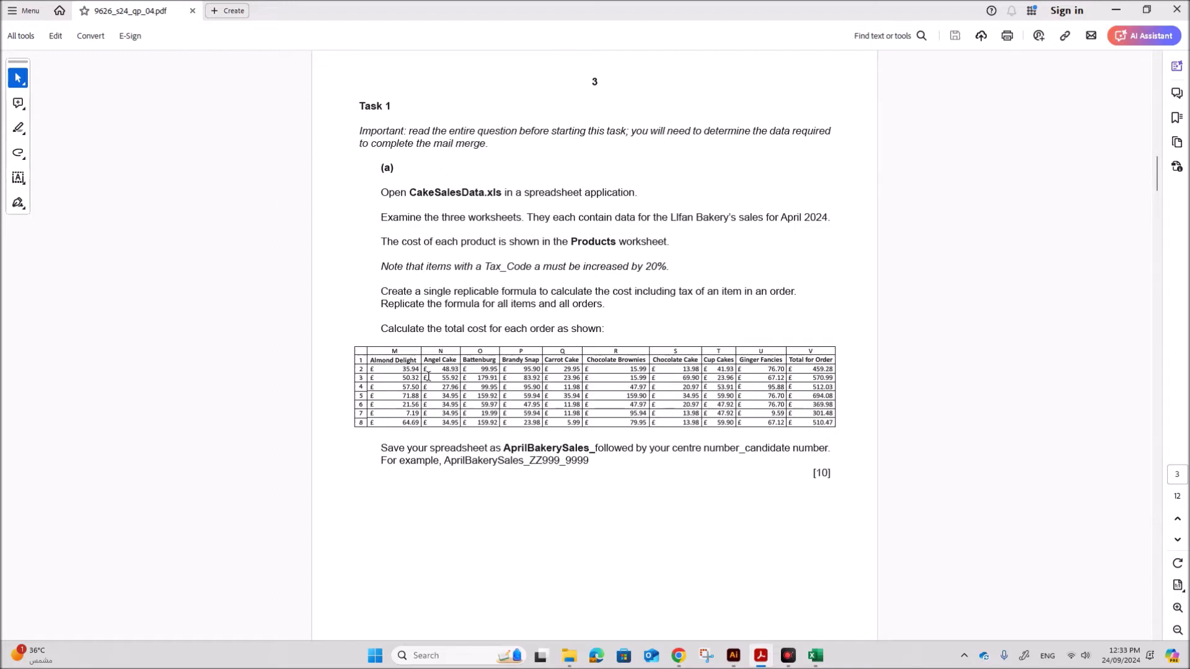
left_click(816, 655)
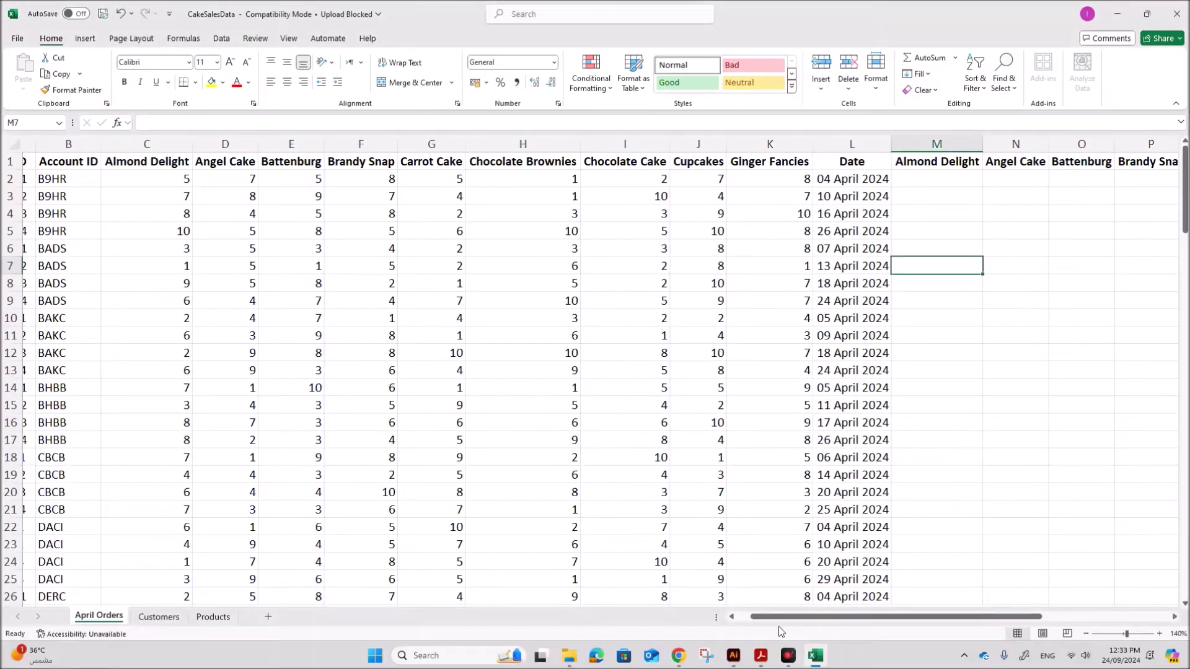
left_click(130, 177)
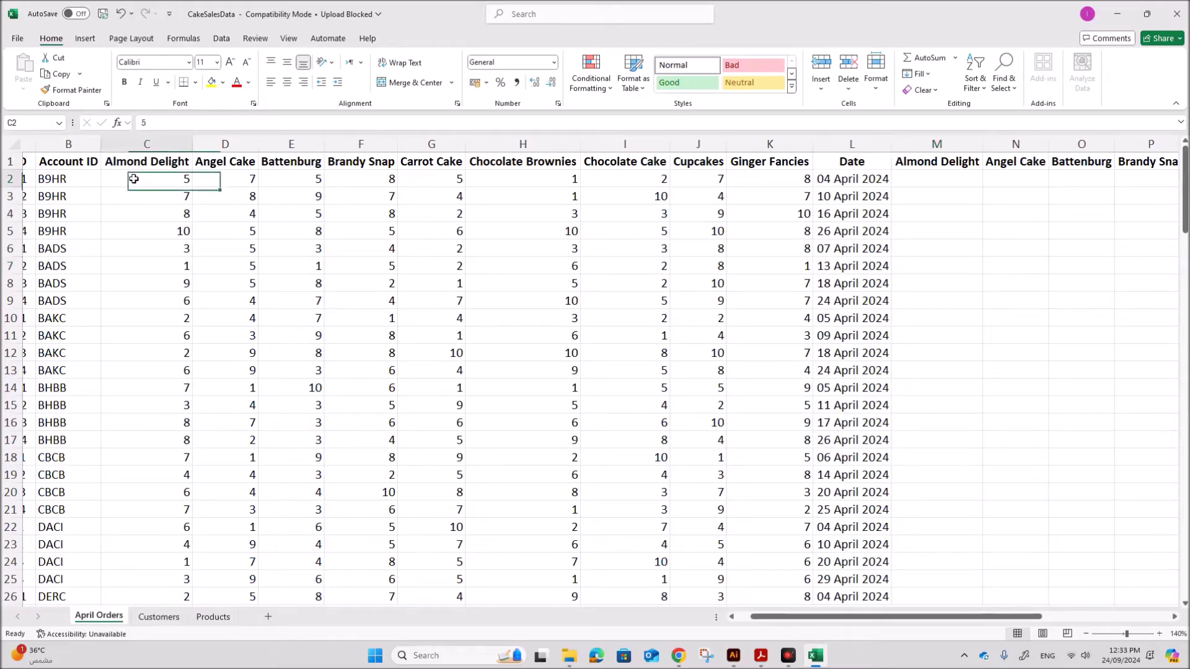
left_click(200, 617)
left_click_drag(236, 179, 236, 318)
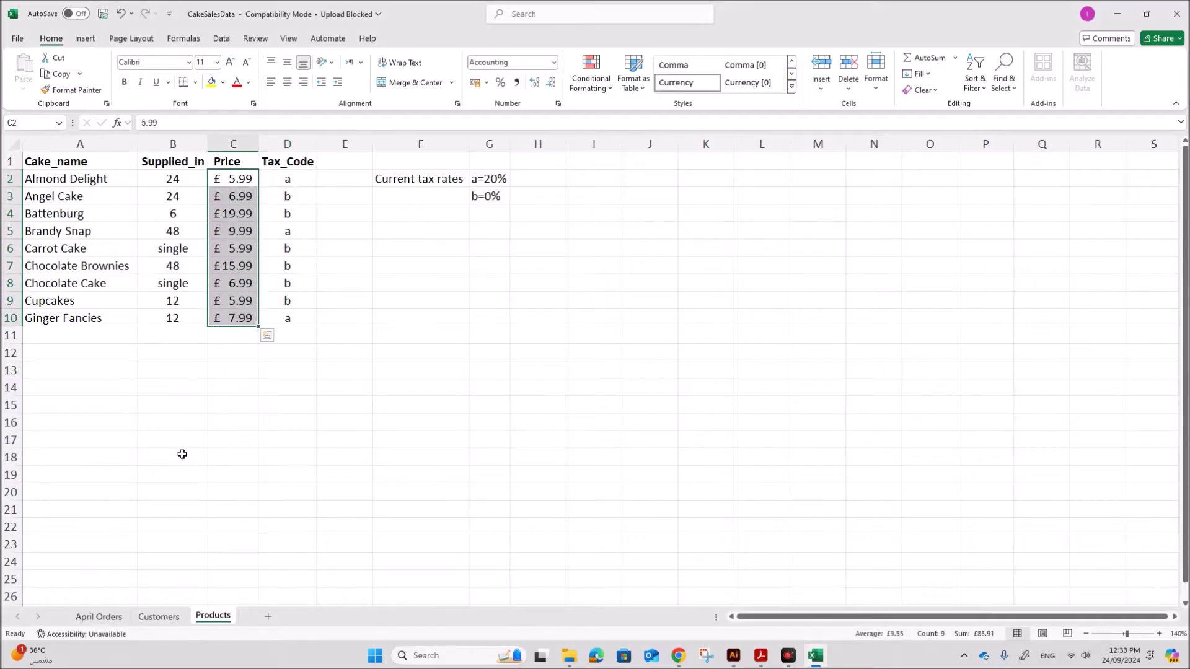
- Start a VLOOKUP formula in cell M2 of April Orders with the row-locked heading M$1 as its lookup value
left_click(99, 617)
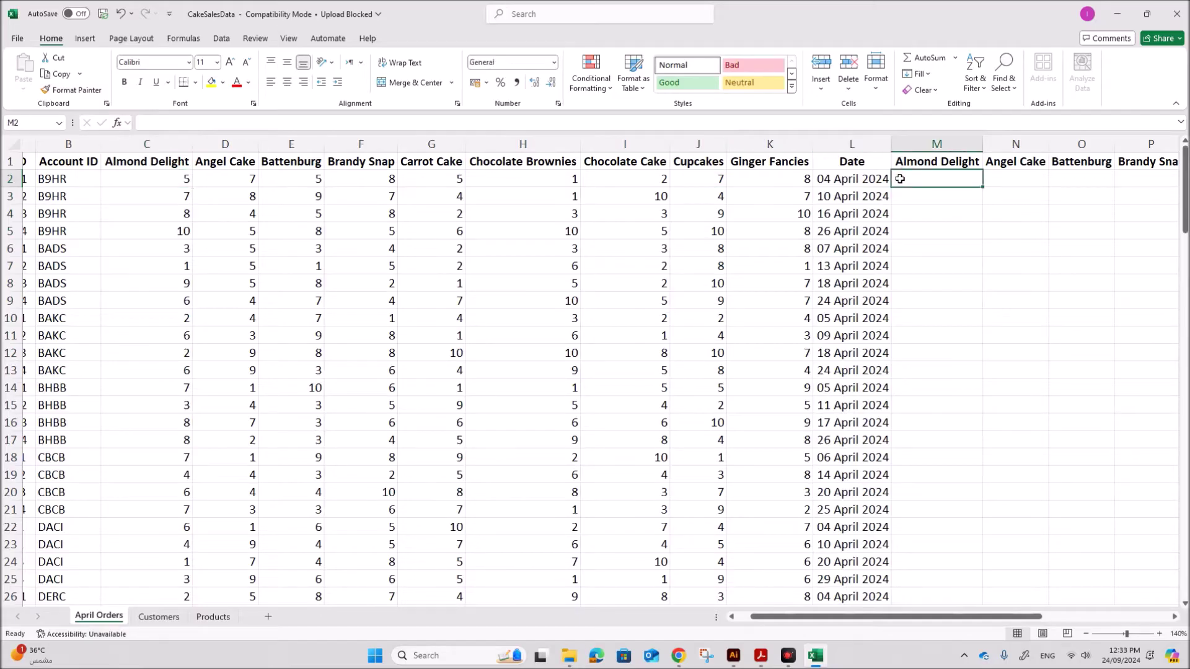
type("=")
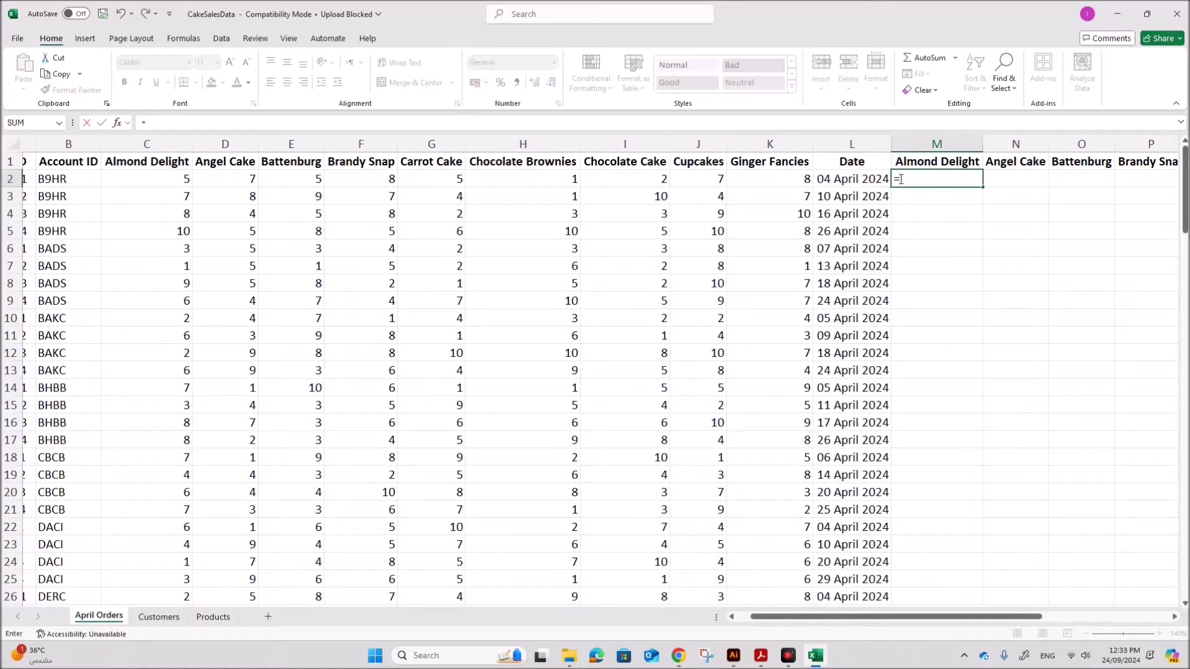
type("vlookup(")
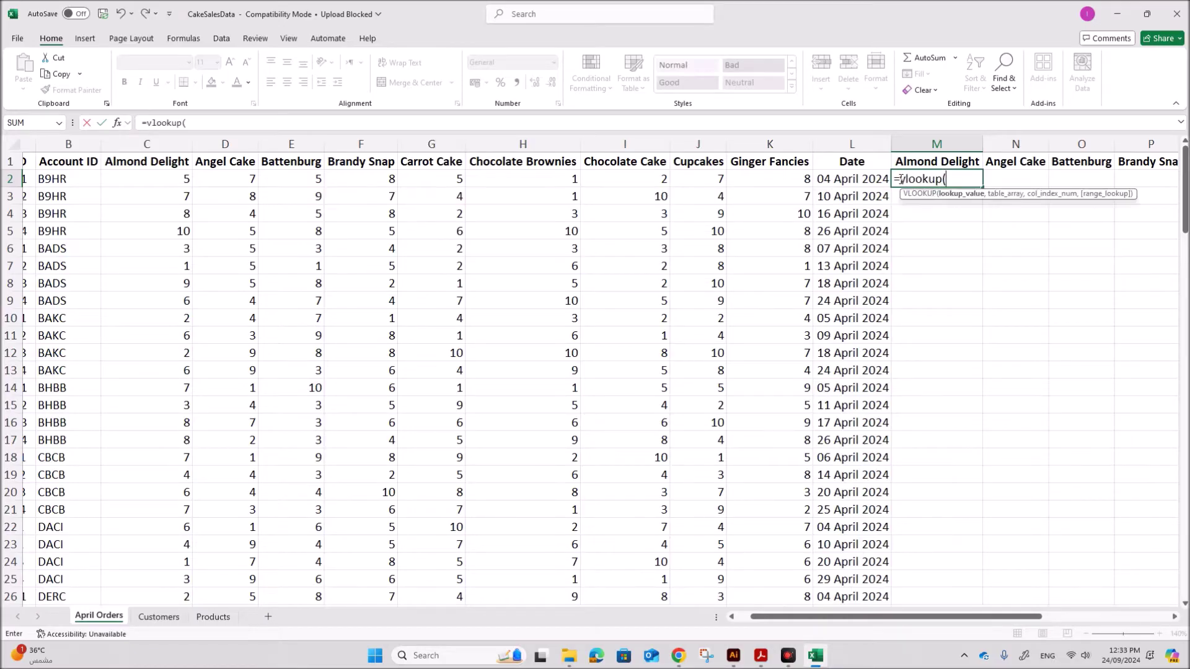
left_click(117, 123)
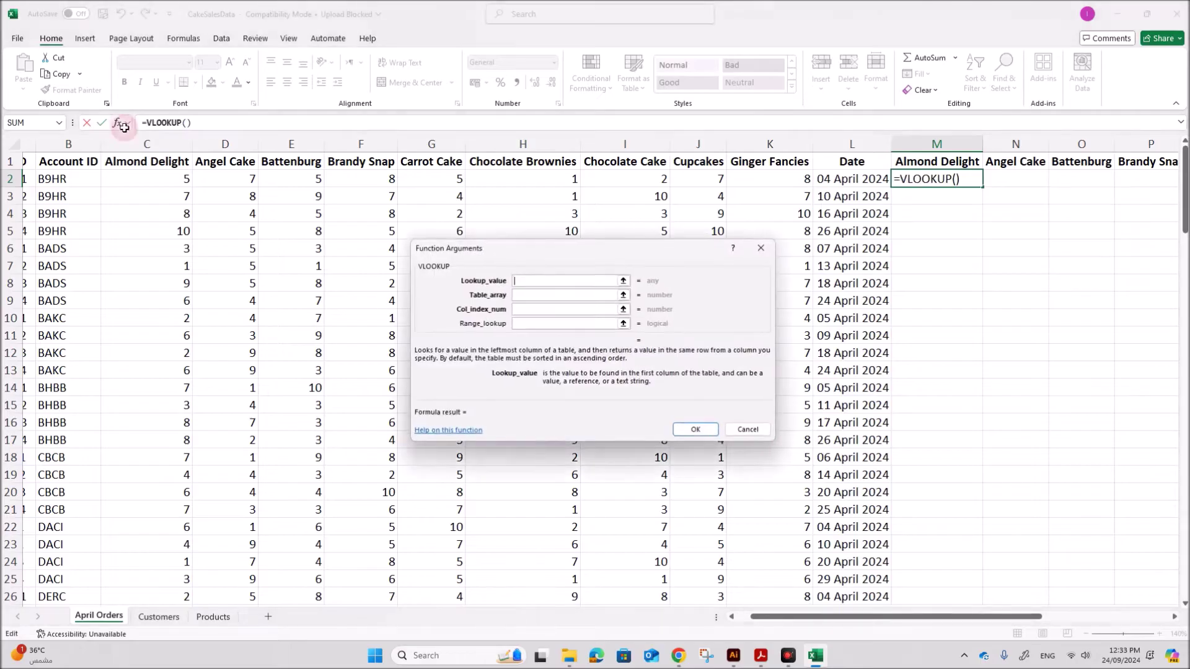
left_click_drag(525, 251, 529, 306)
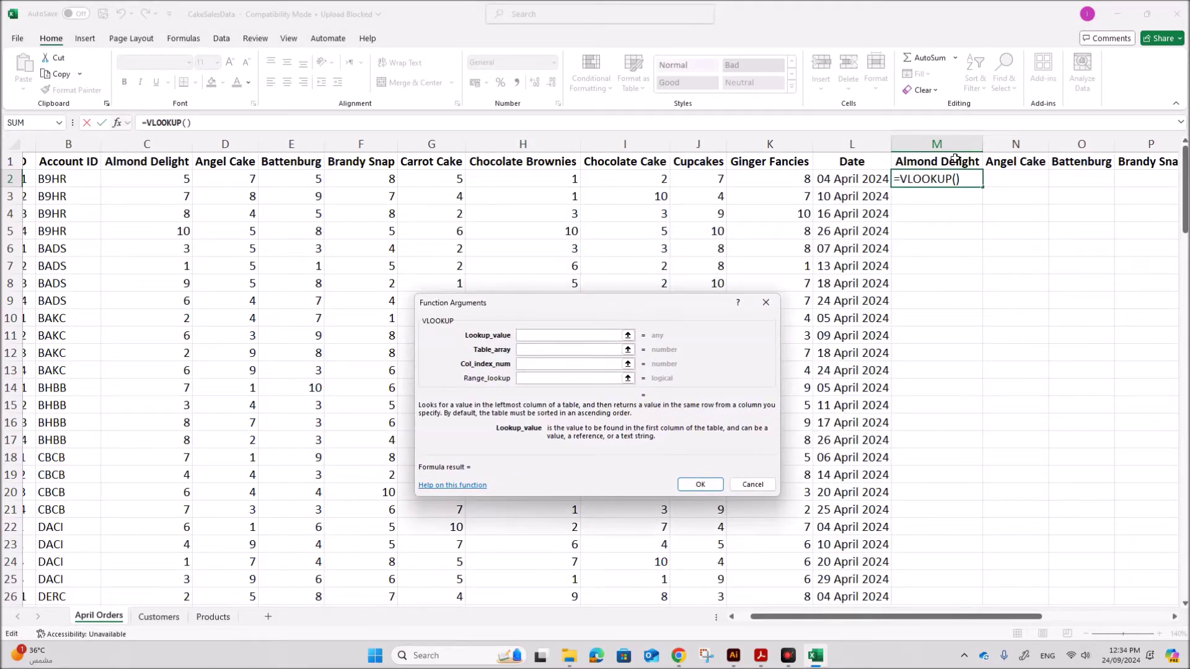
left_click(914, 162)
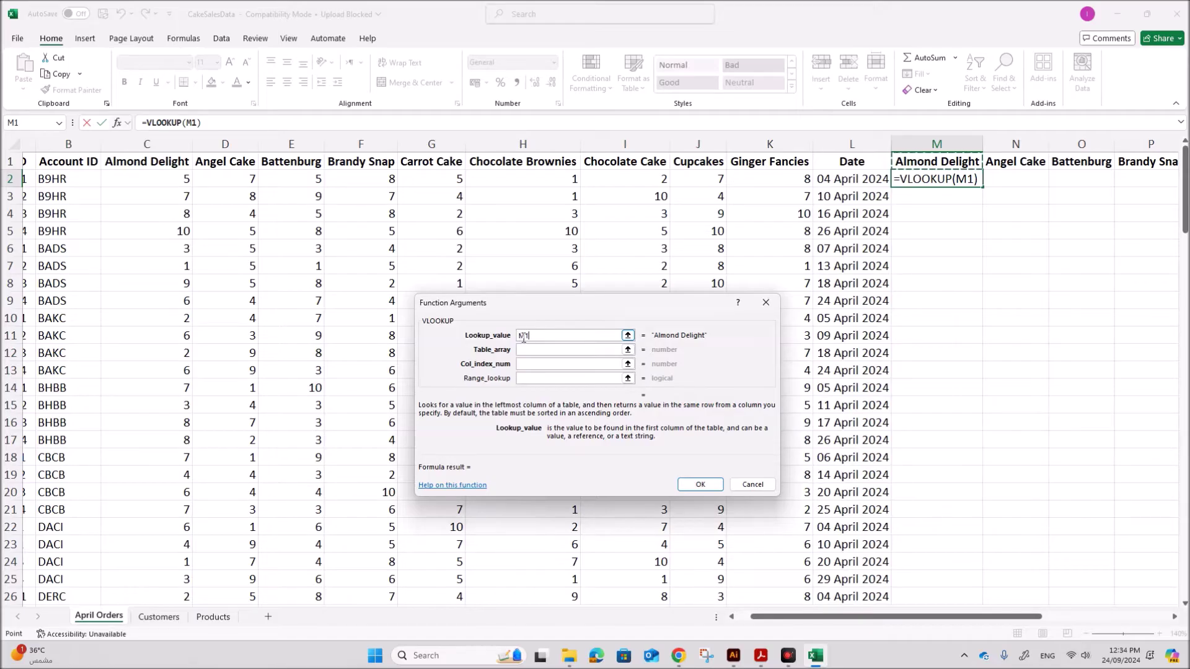
left_click(507, 332)
type("$")
- Set the VLOOKUP's table array to the absolute range Products!$A$2:$D$10
left_click(540, 350)
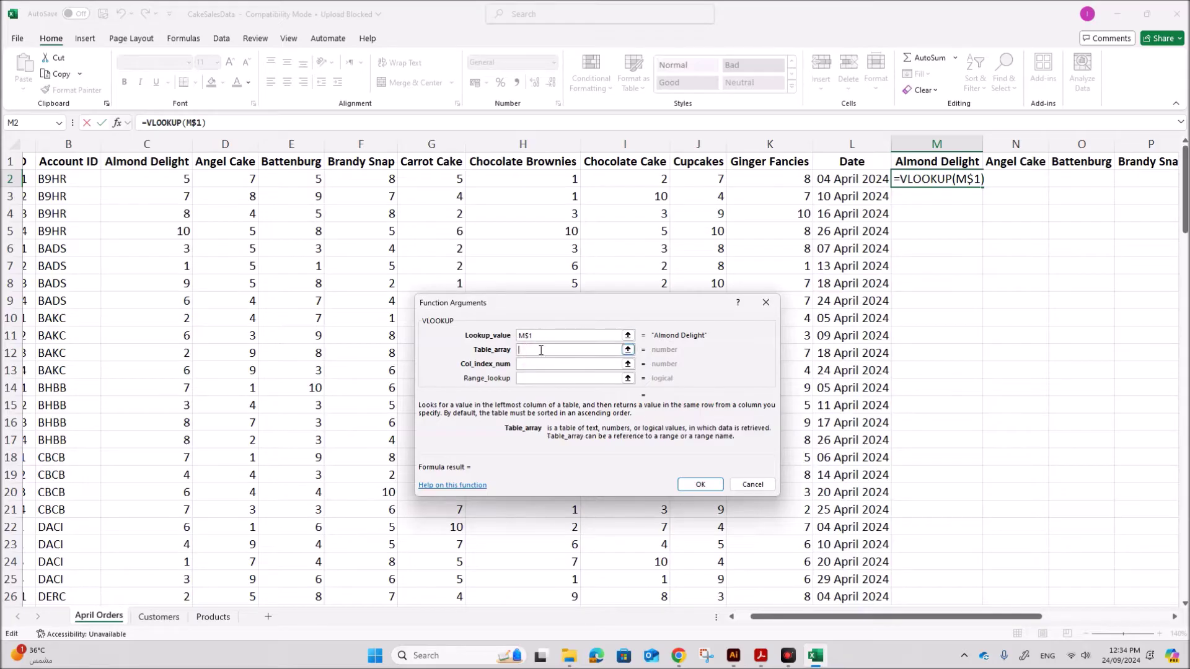
left_click(816, 655)
left_click(816, 655)
left_click(213, 615)
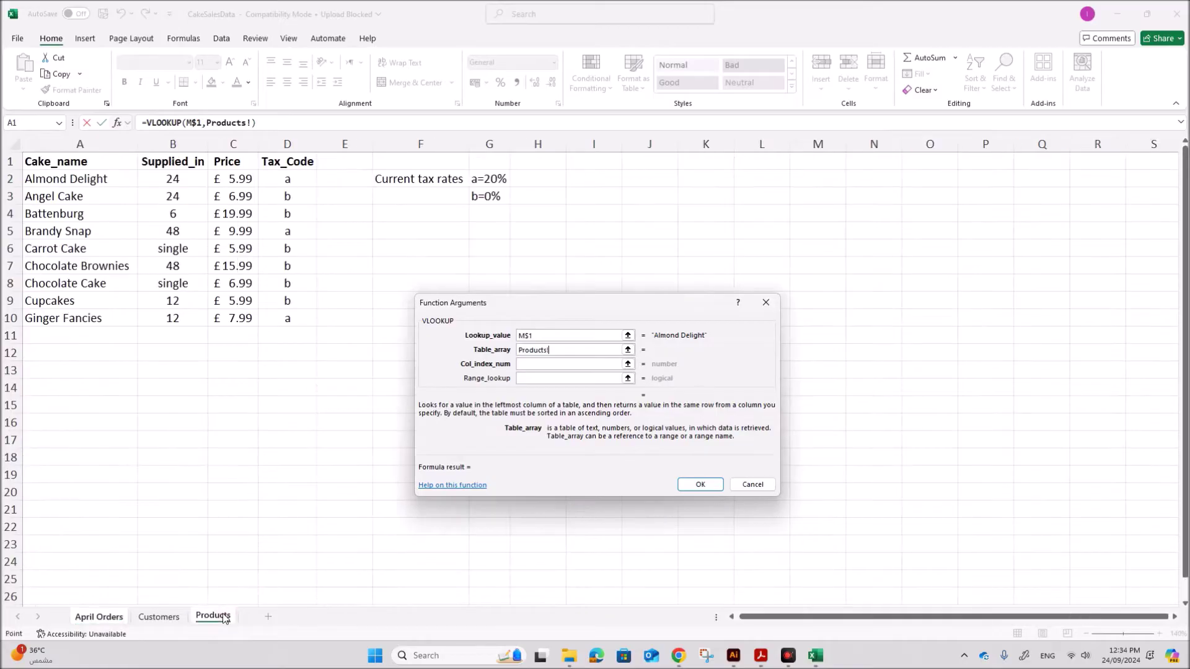
left_click_drag(58, 184, 280, 310)
left_click_drag(570, 349, 488, 342)
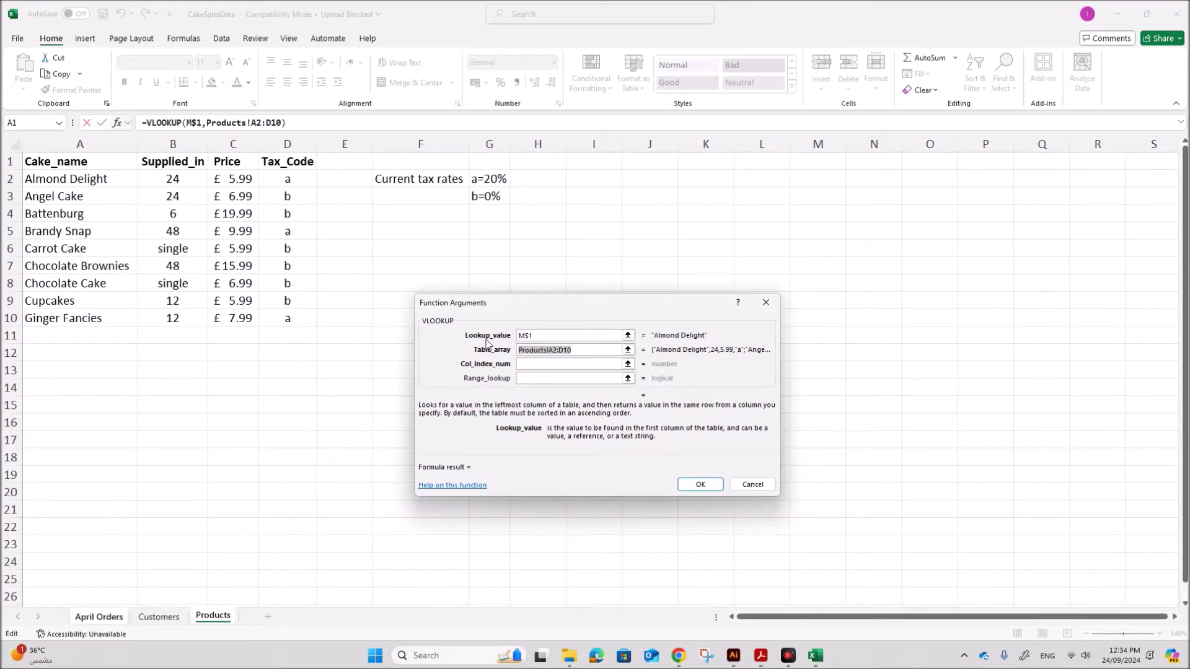
key("F4")
- Set the VLOOKUP's column index number to 3 for the price and its range lookup to 0
left_click(545, 364)
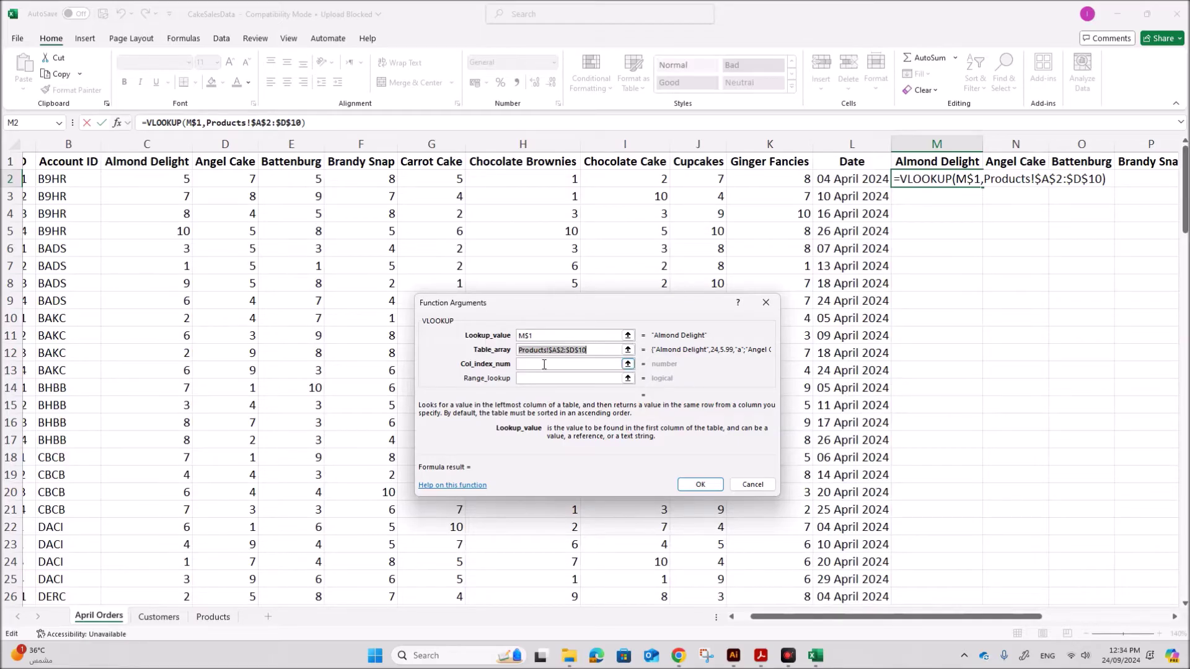
left_click(544, 365)
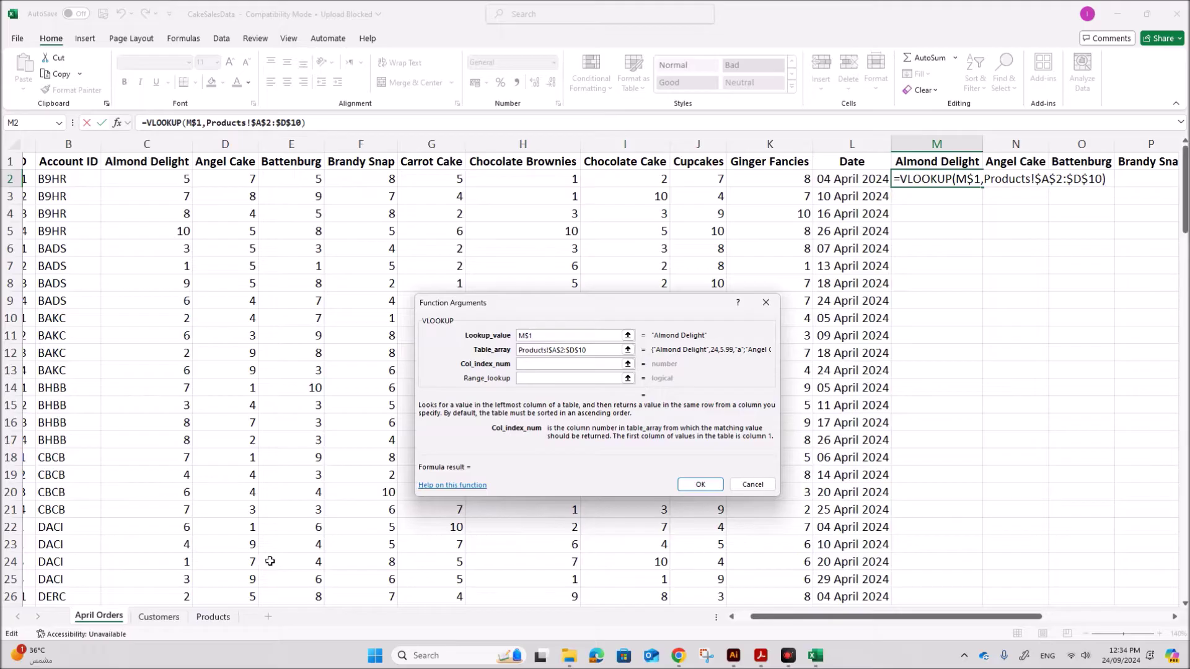
left_click(225, 617)
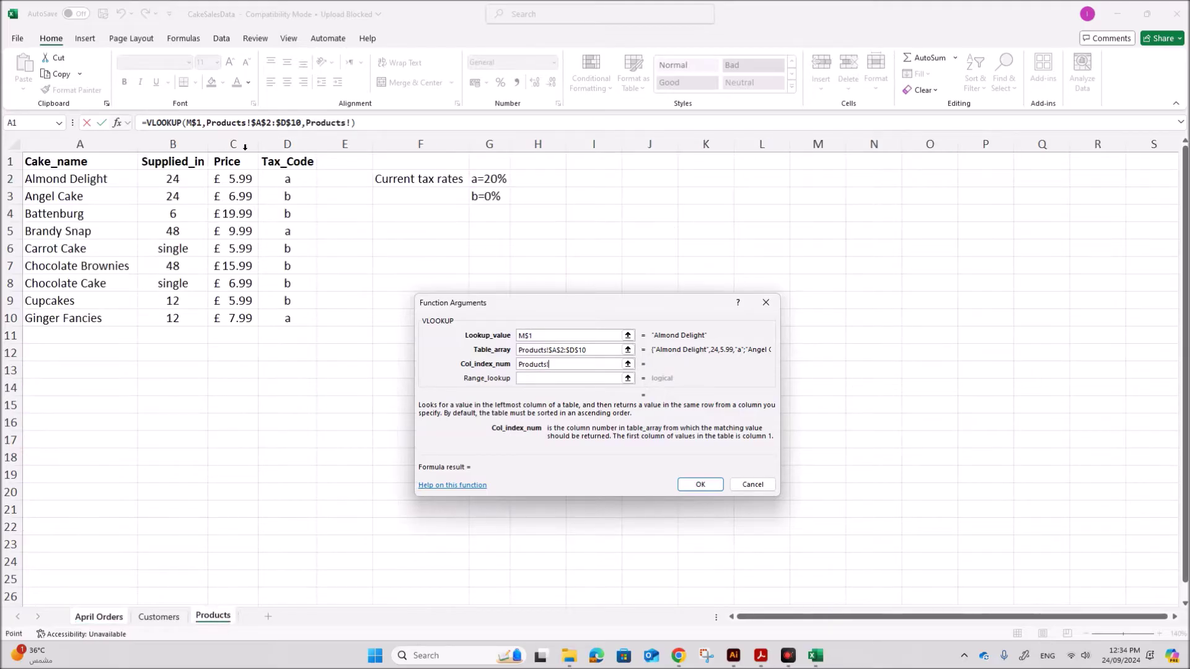
left_click_drag(556, 364, 519, 365)
type("3")
left_click(535, 376)
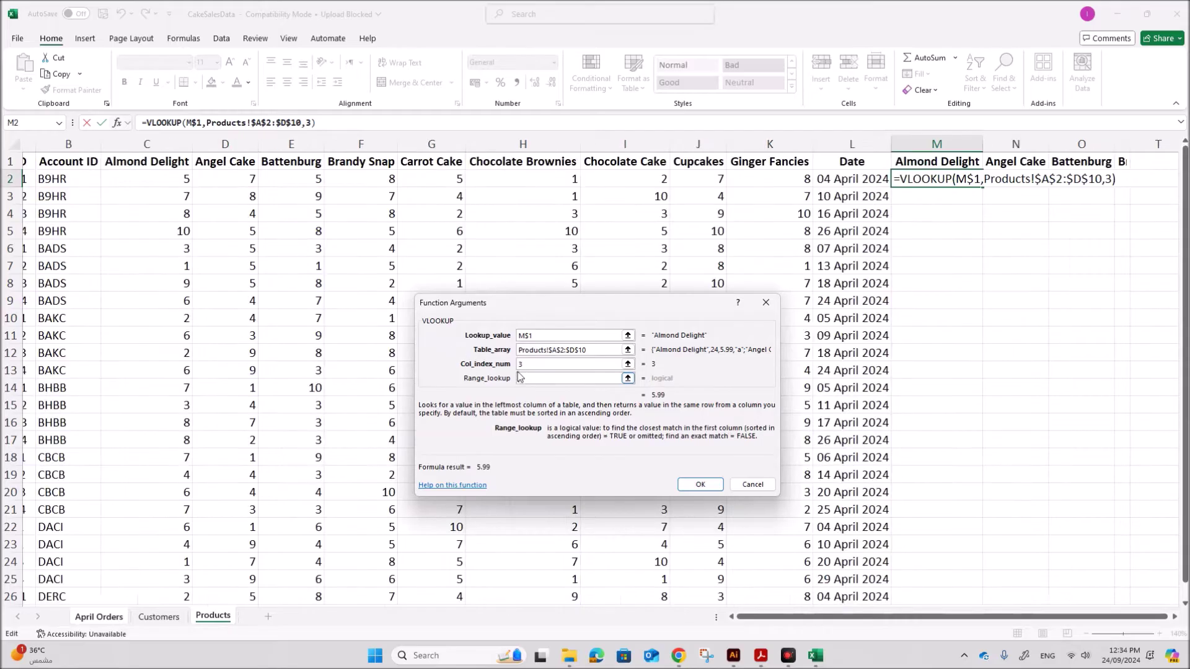
type("0")
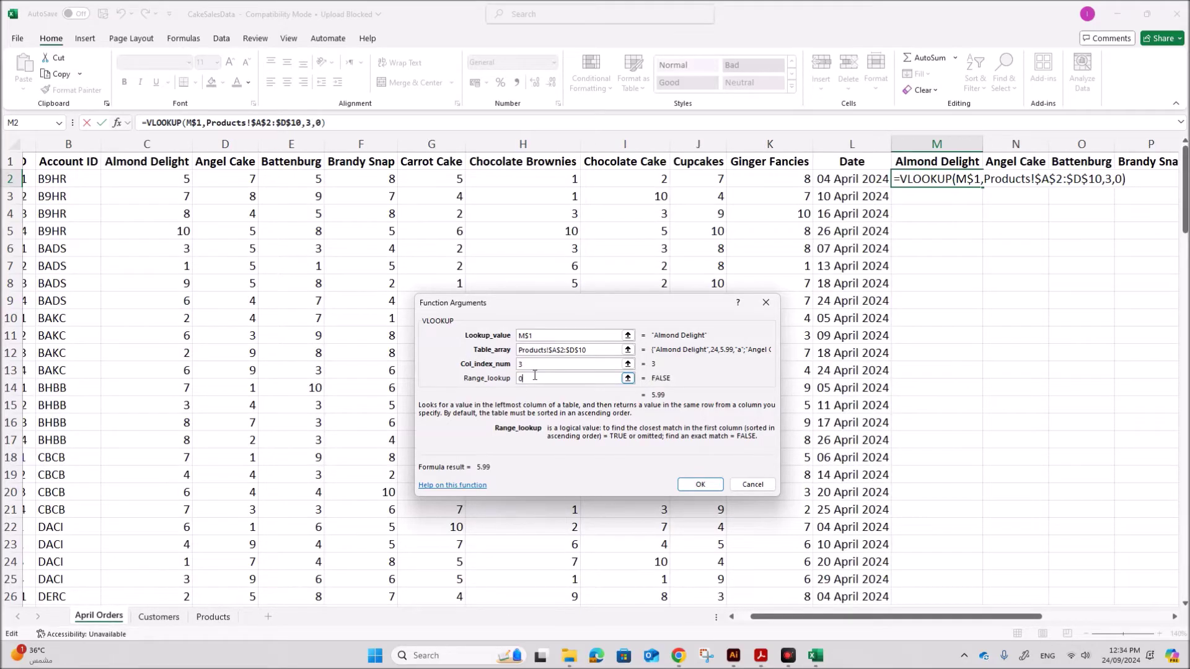
- Confirm the VLOOKUP in M2 and multiply its result by the Almond Delight quantity in C2
left_click(689, 485)
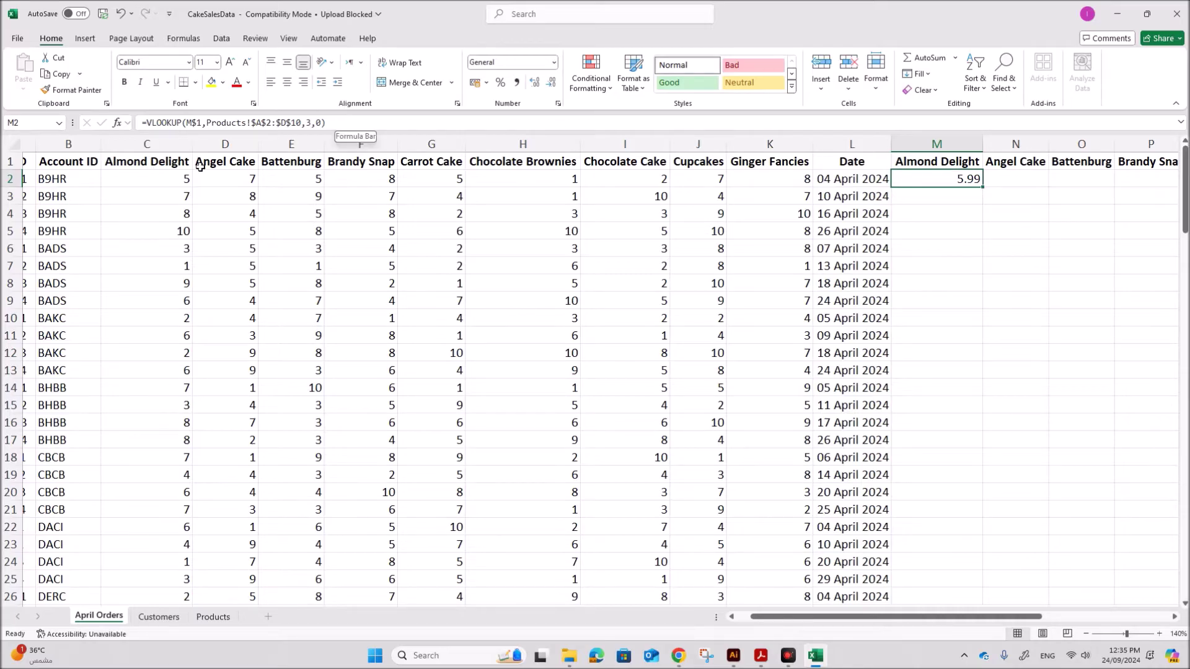
left_click(362, 122)
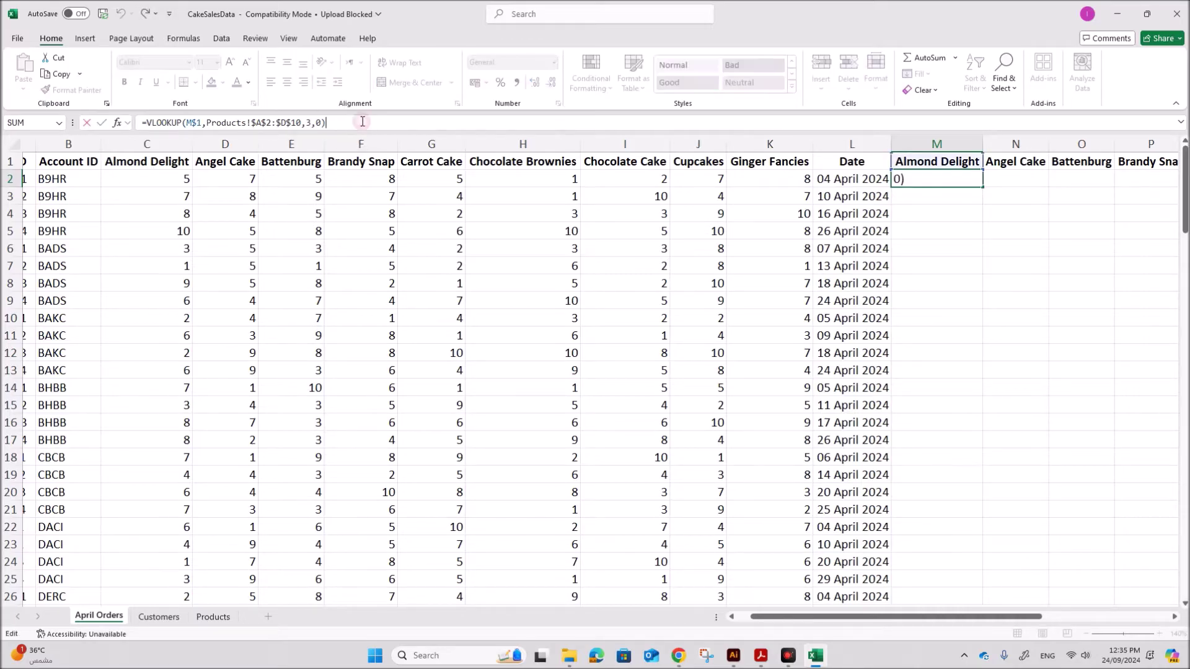
type("*")
left_click(164, 181)
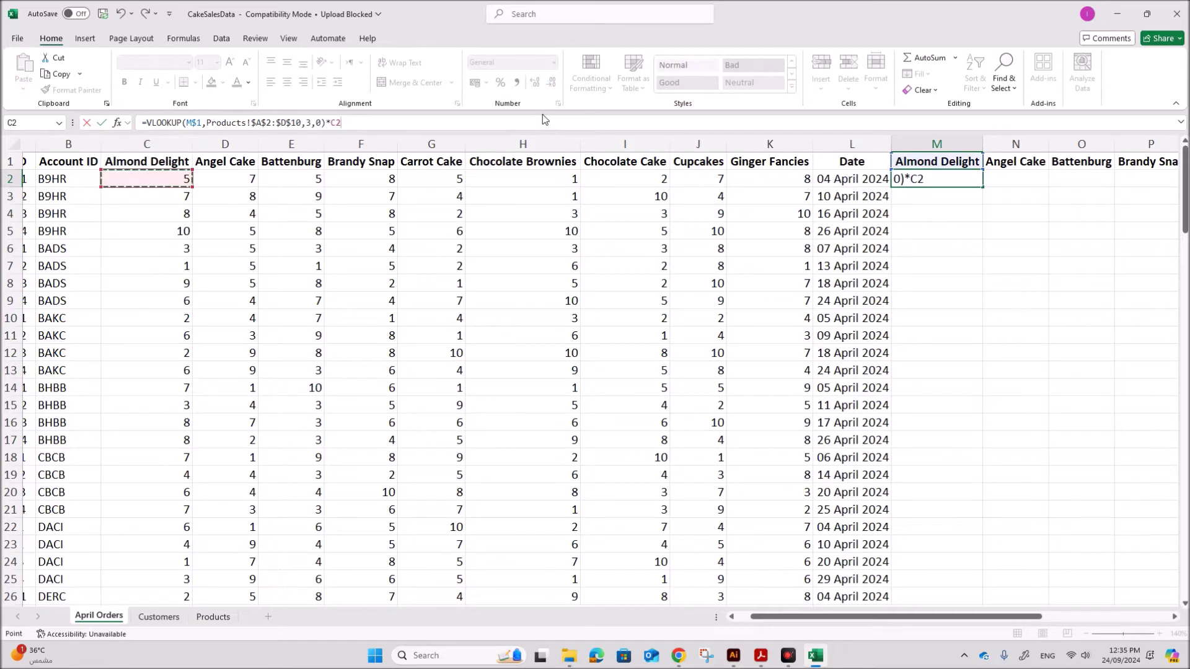
key("Return")
left_click_drag(942, 617, 1024, 623)
left_click(631, 182)
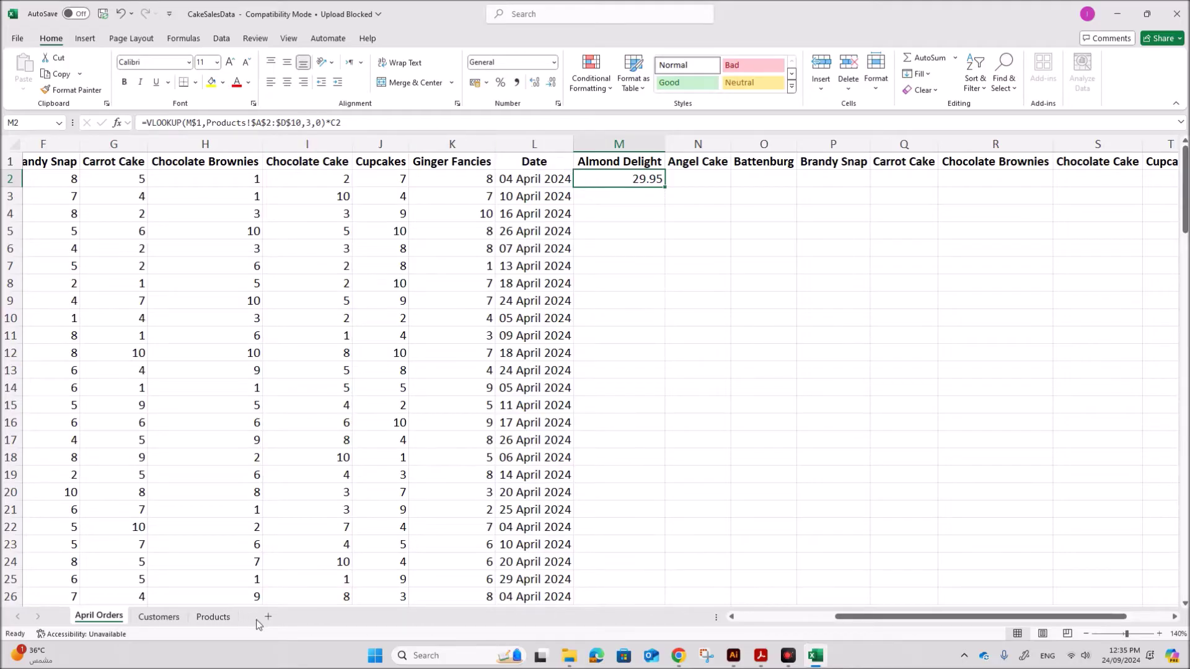
- Check Almond Delight's Tax_Code and the current tax rates on the Products sheet, and return to April Orders
left_click(212, 617)
left_click(287, 181)
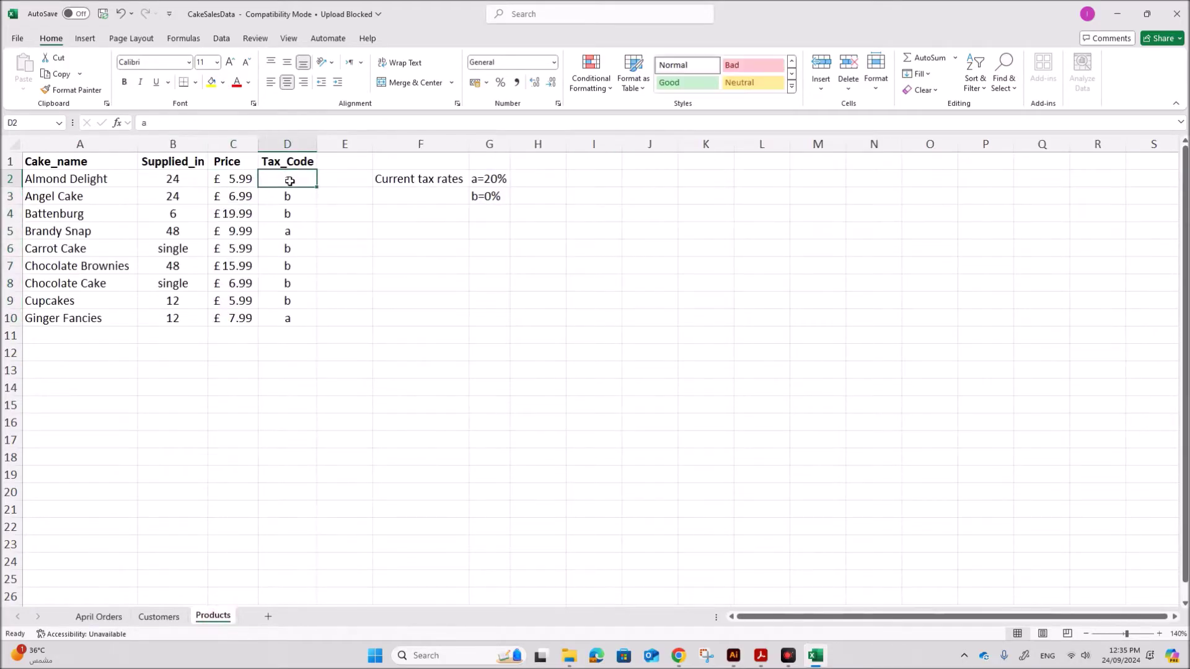
left_click(292, 335)
left_click(287, 180)
left_click(119, 623)
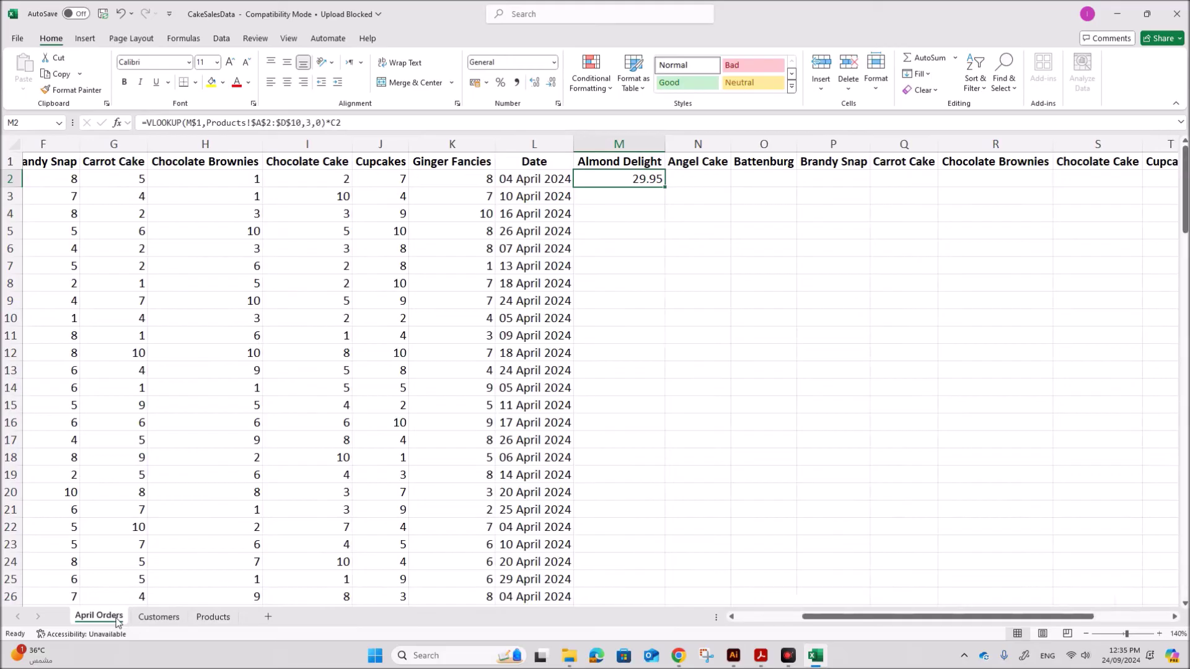
double_click(622, 181)
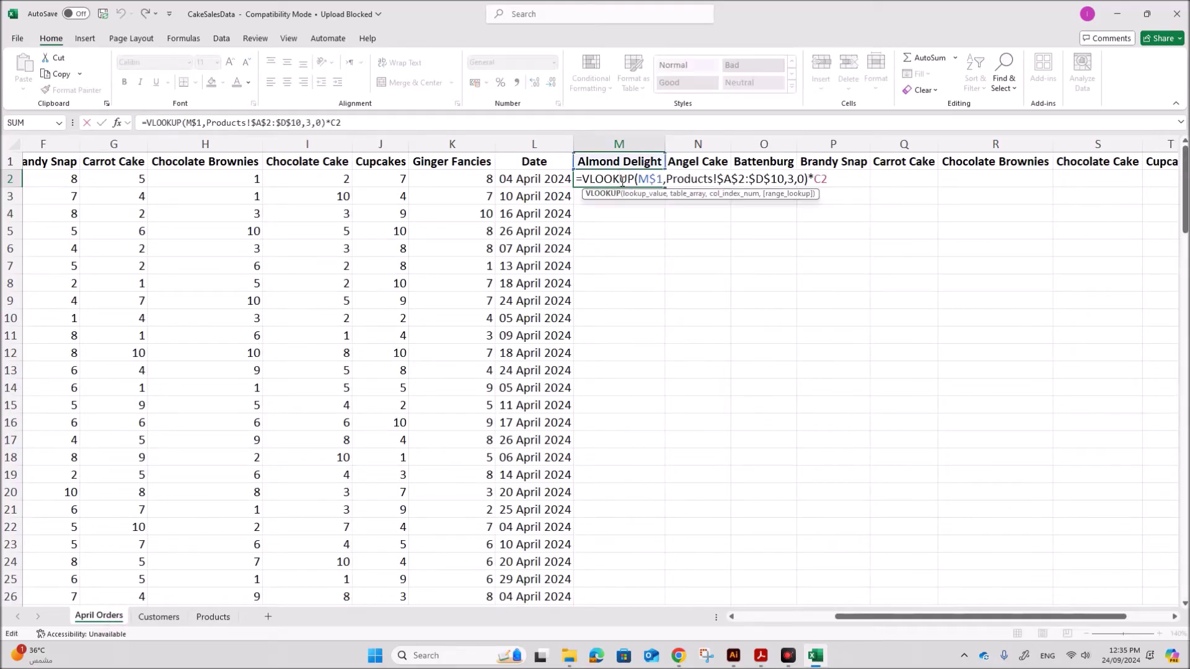
left_click_drag(586, 180, 831, 179)
key("ctrl+c")
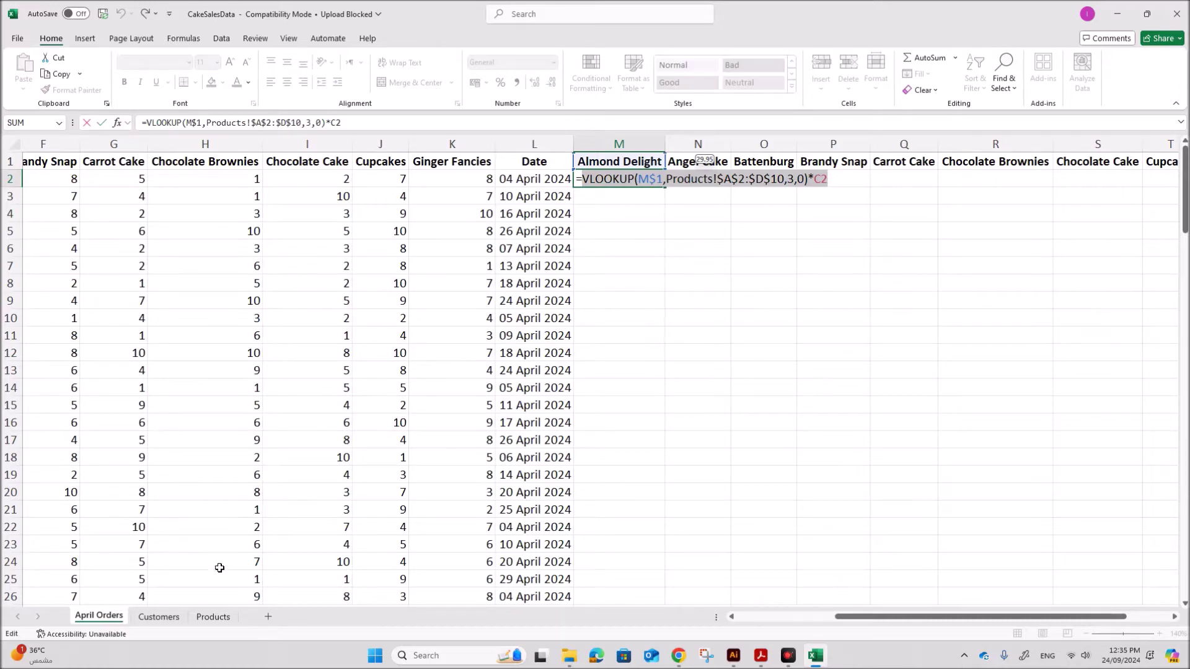
left_click(212, 616)
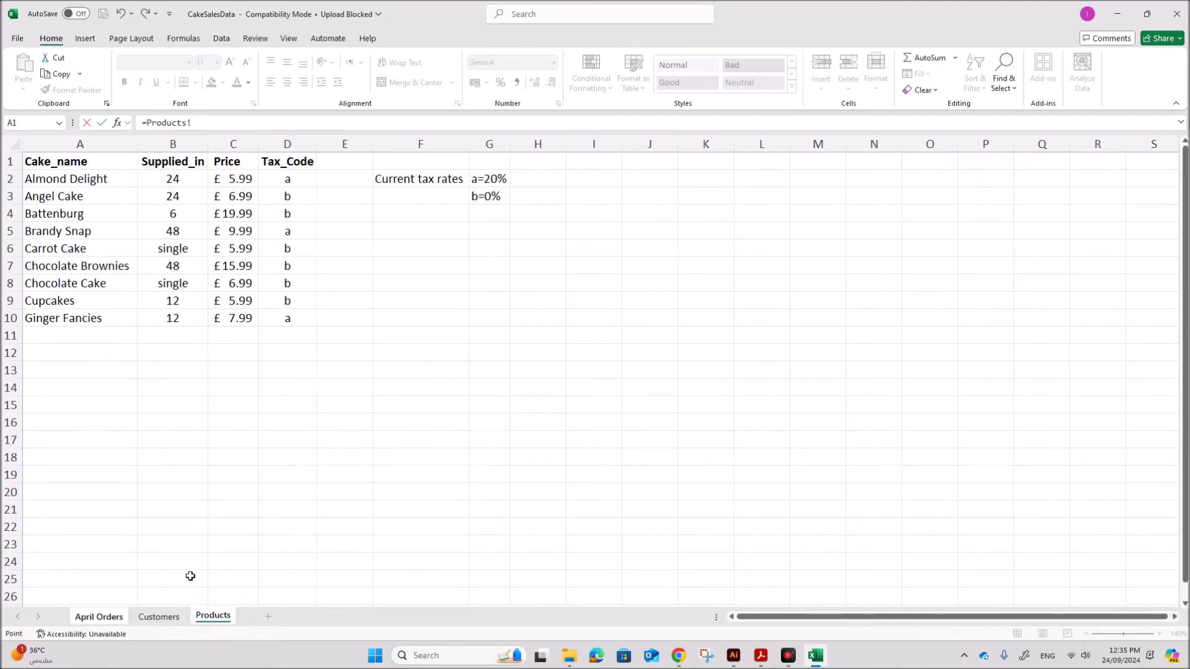
key("Return")
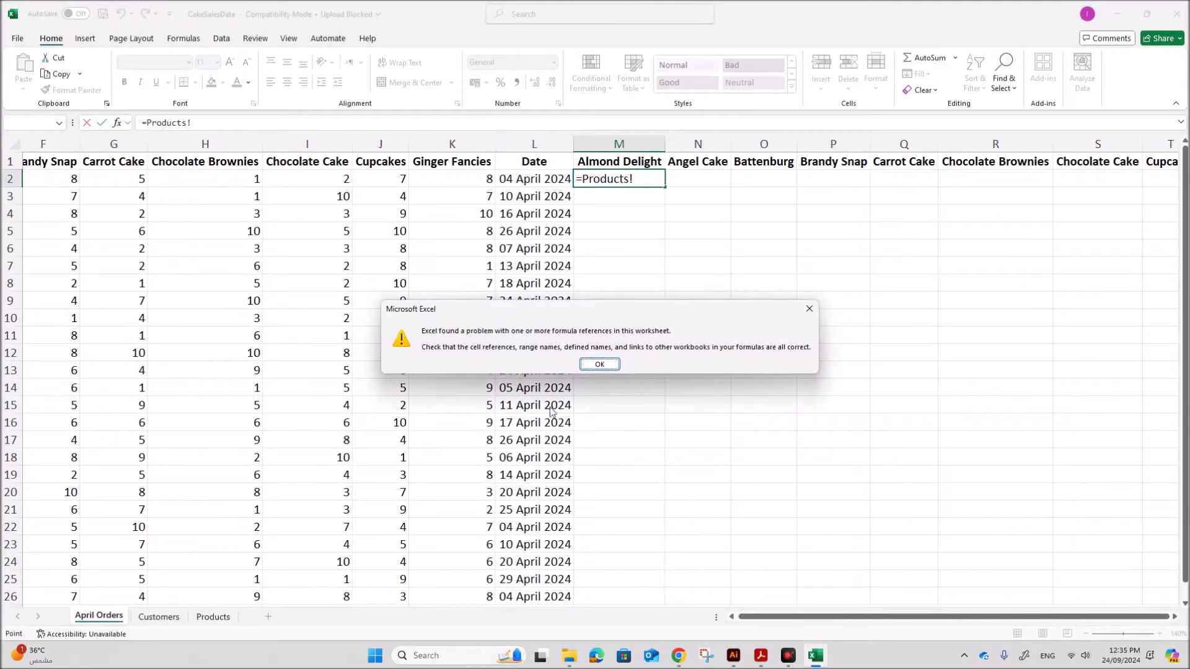
left_click(599, 364)
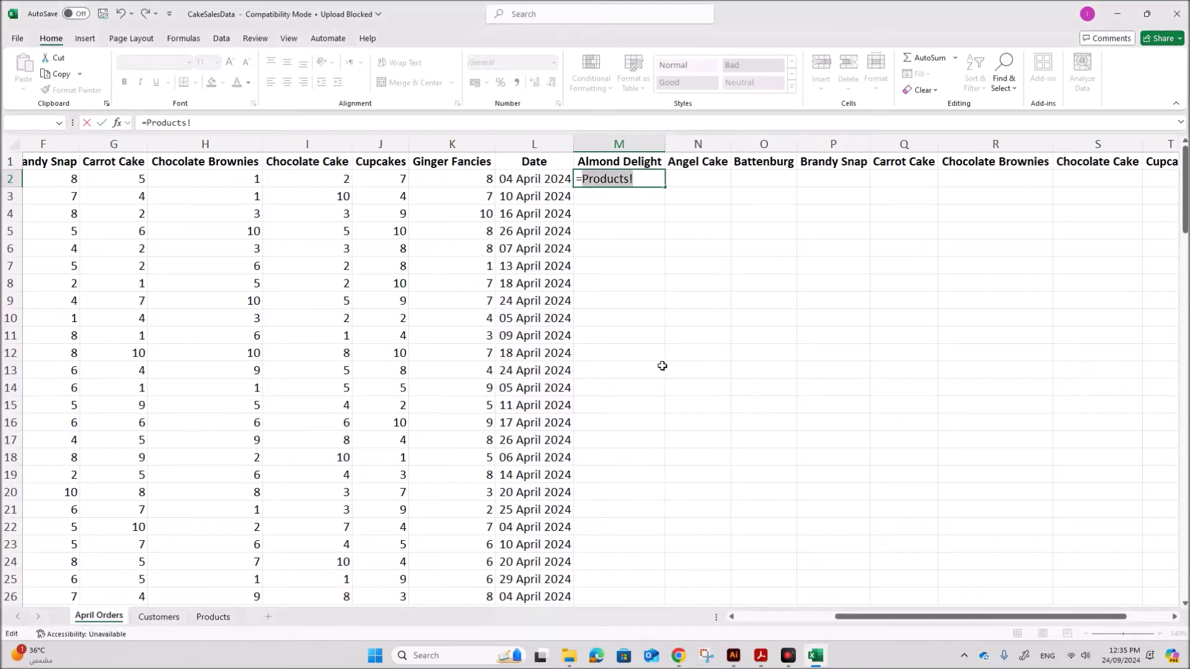
key("ctrl+v")
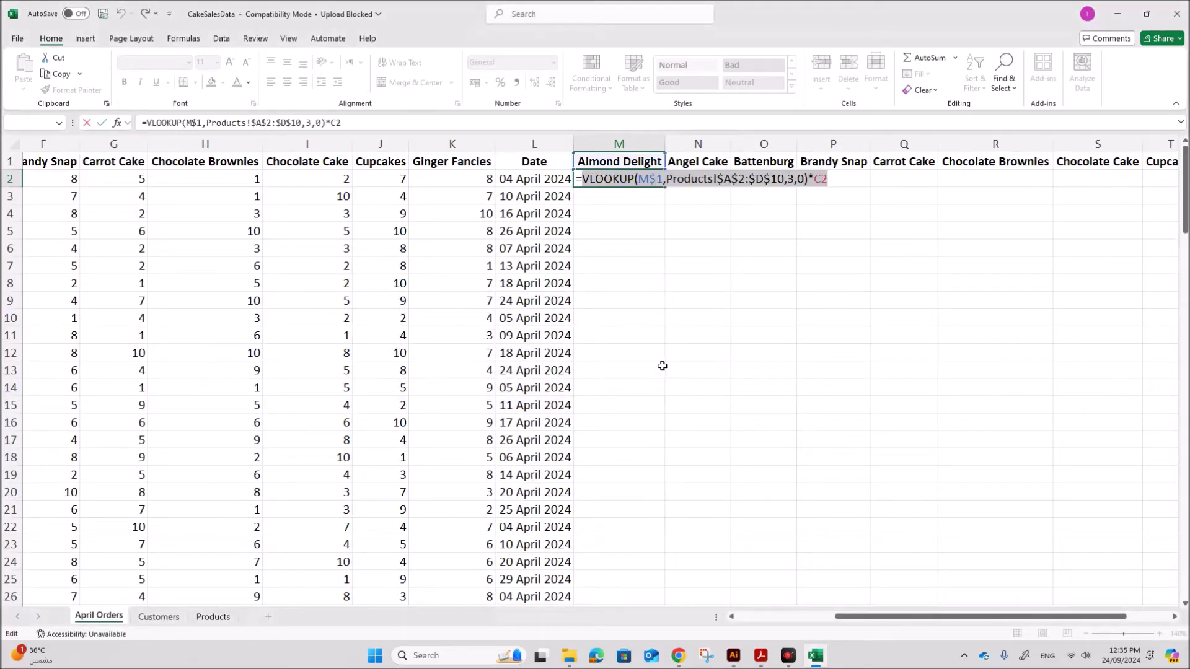
key("Return")
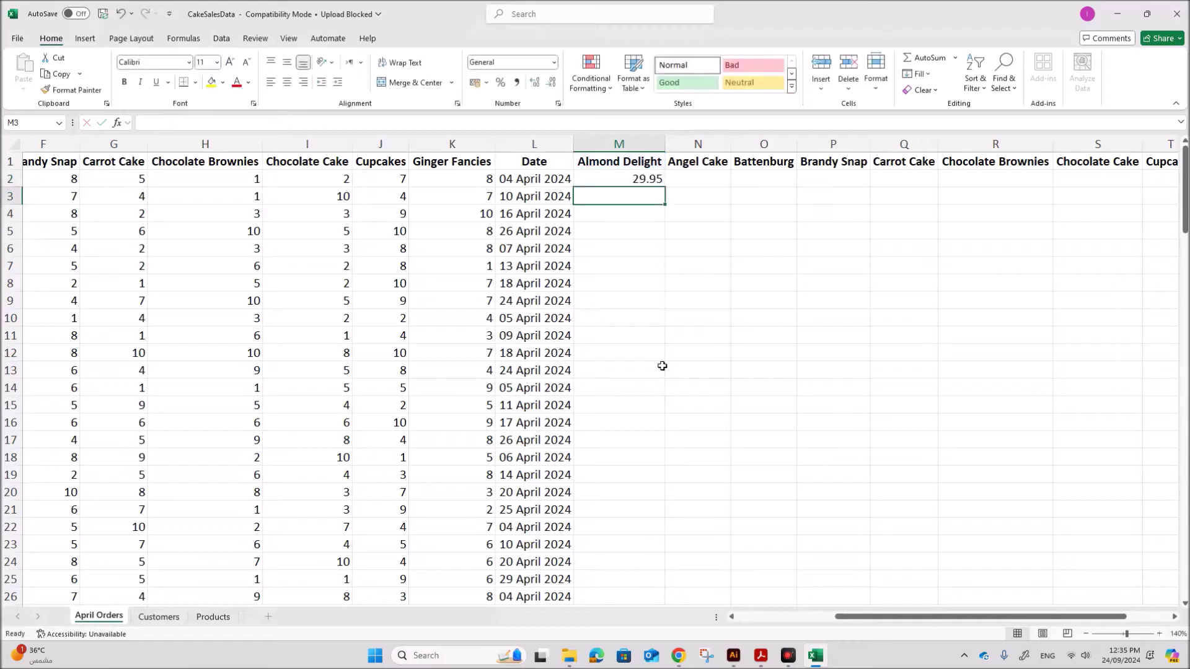
- Reopen the formula in M2 for editing and append a multiplication by an IF function
double_click(619, 183)
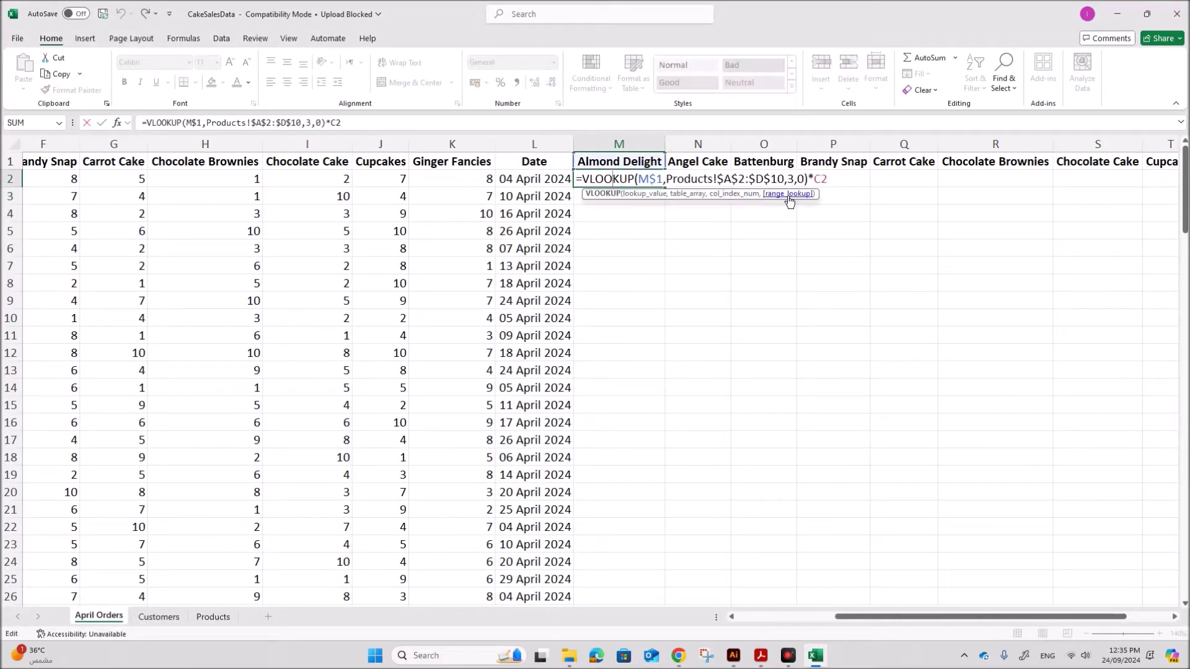
left_click(837, 179)
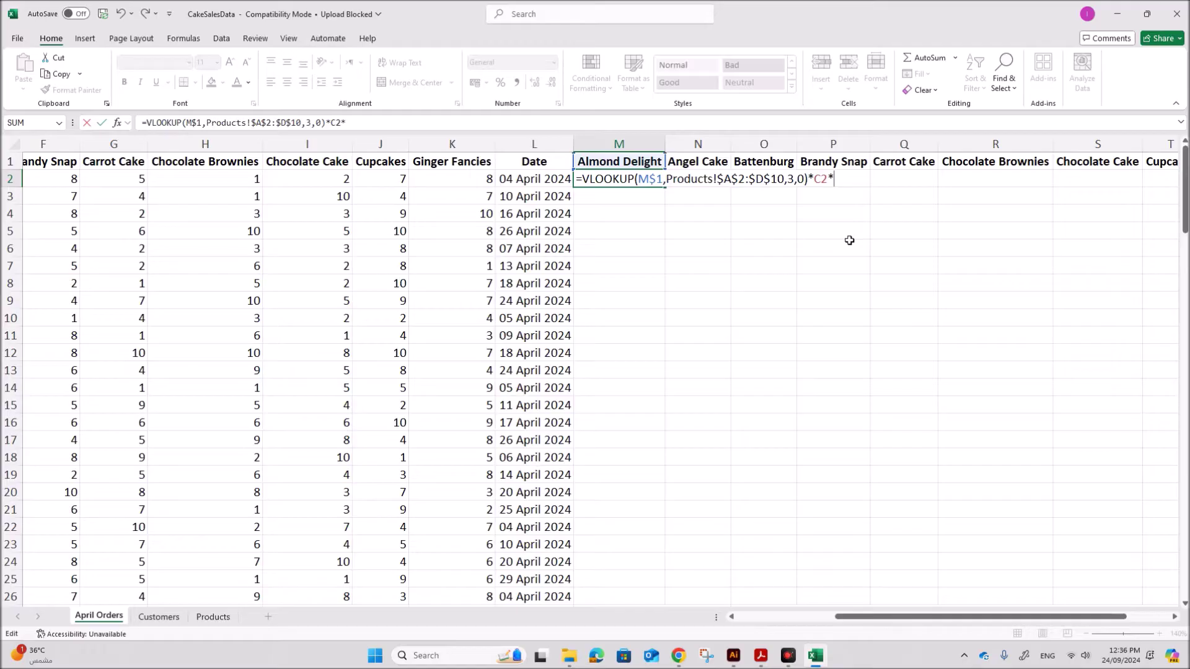
type("IF")
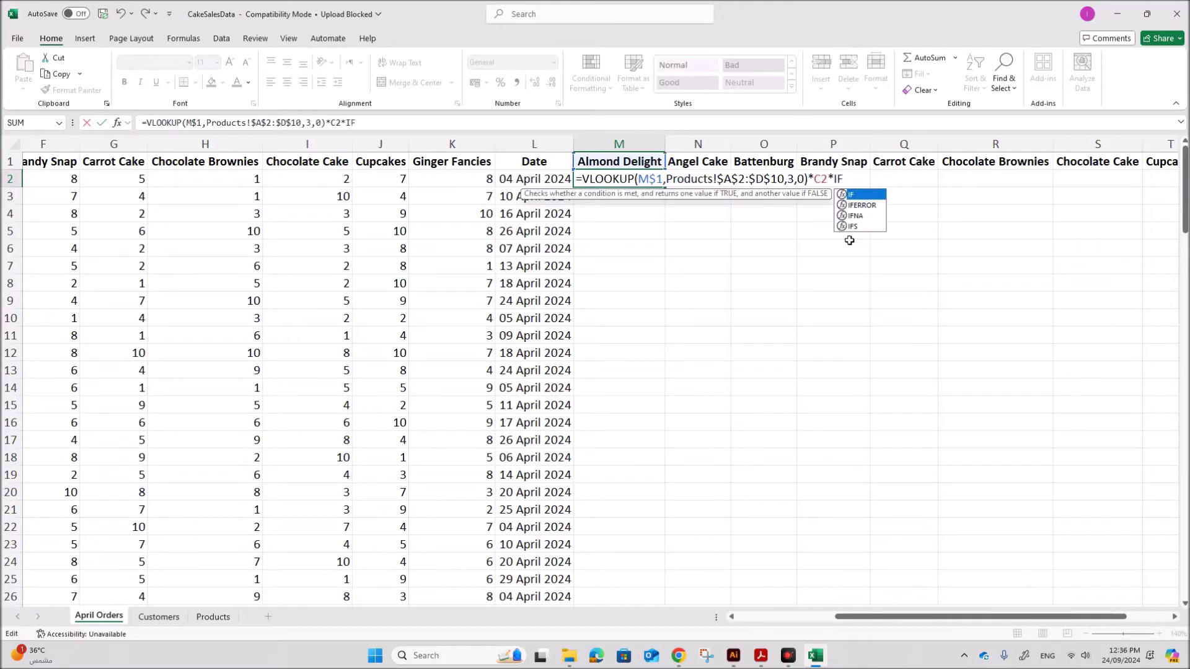
type("(")
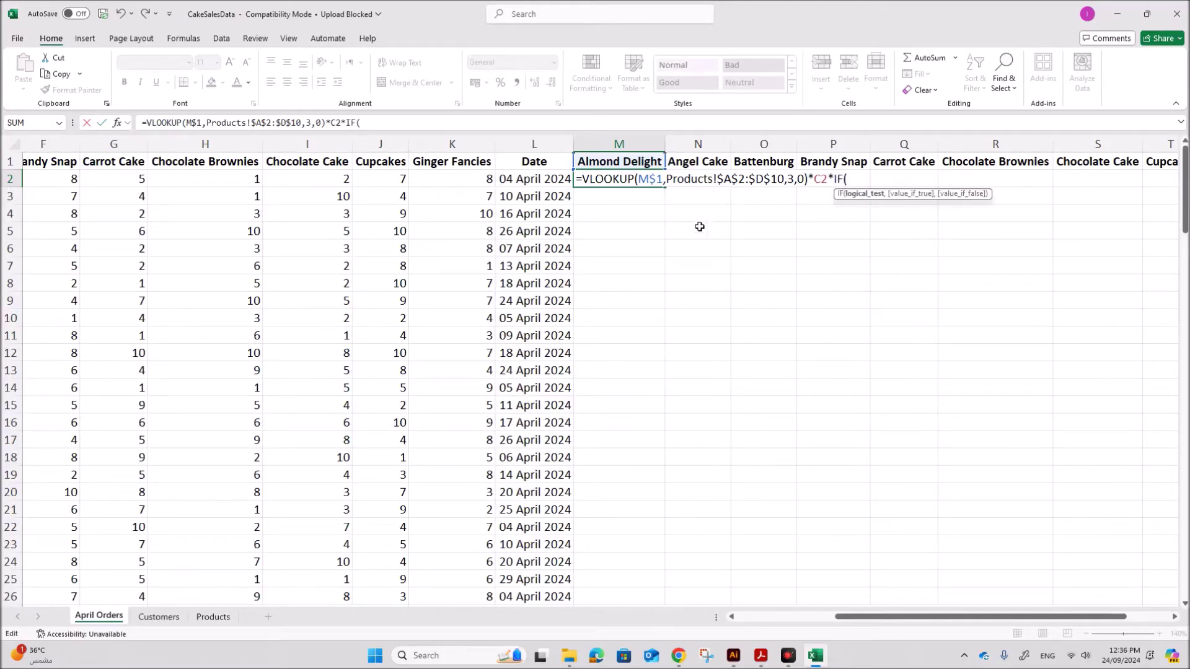
- Copy the price VLOOKUP into the IF's logical test and set the copy's column index number to 4 for the tax code
left_click_drag(585, 183, 810, 186)
key("ctrl+c")
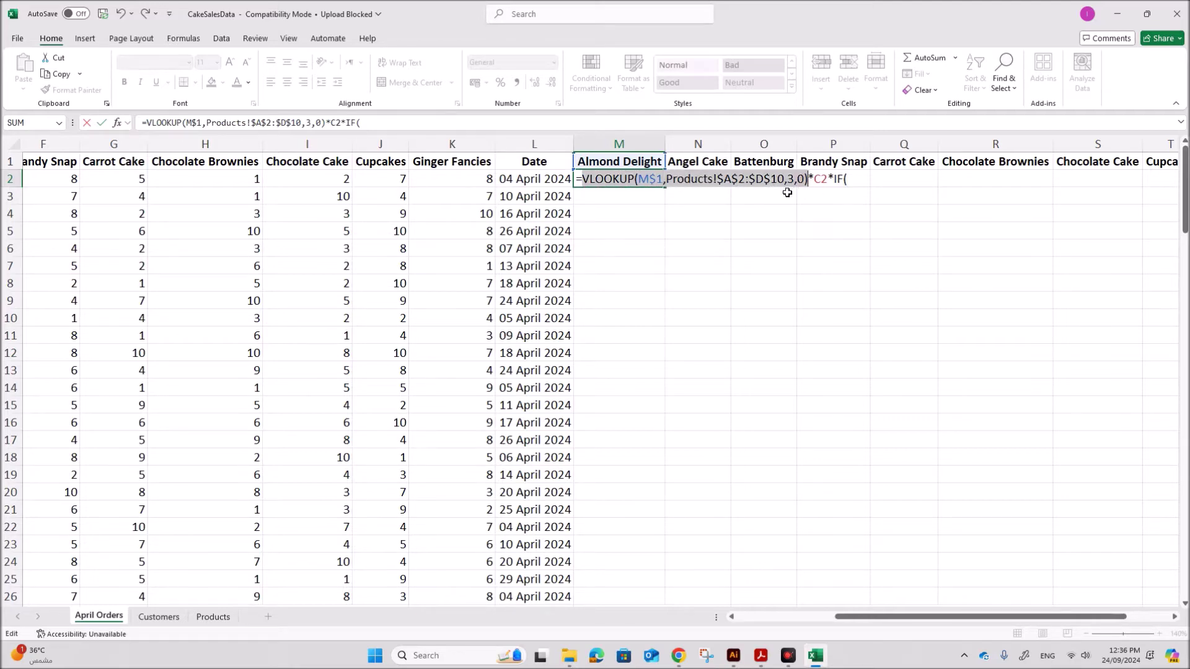
left_click(856, 179)
key("ctrl+v")
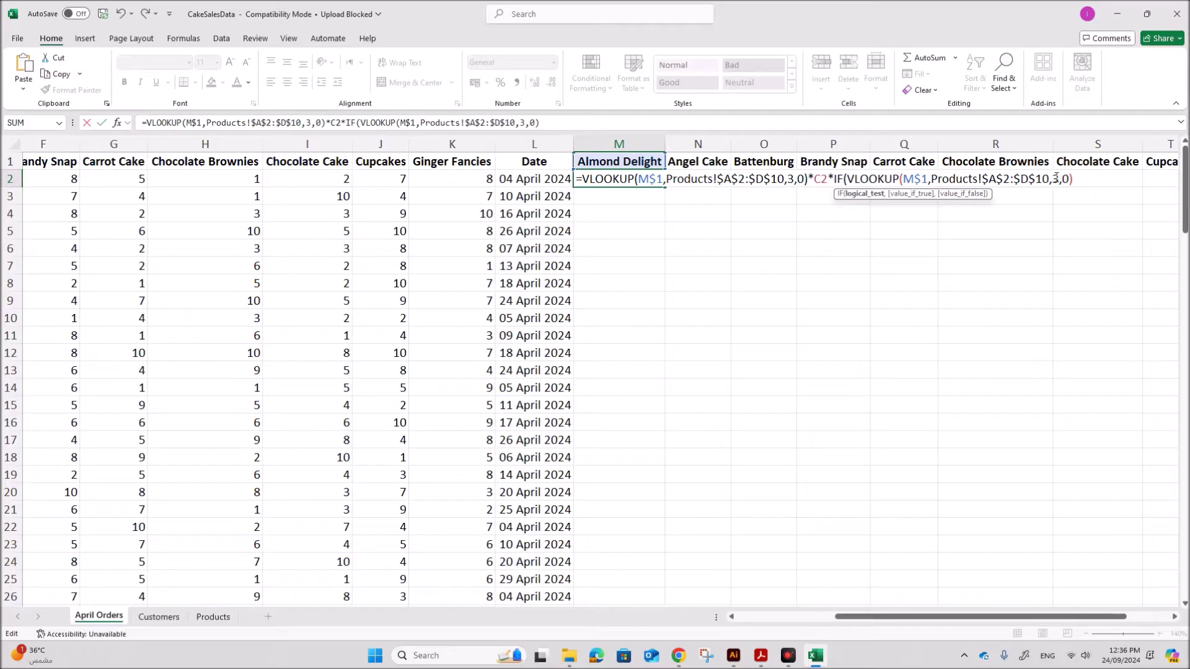
double_click(1053, 179)
type("4")
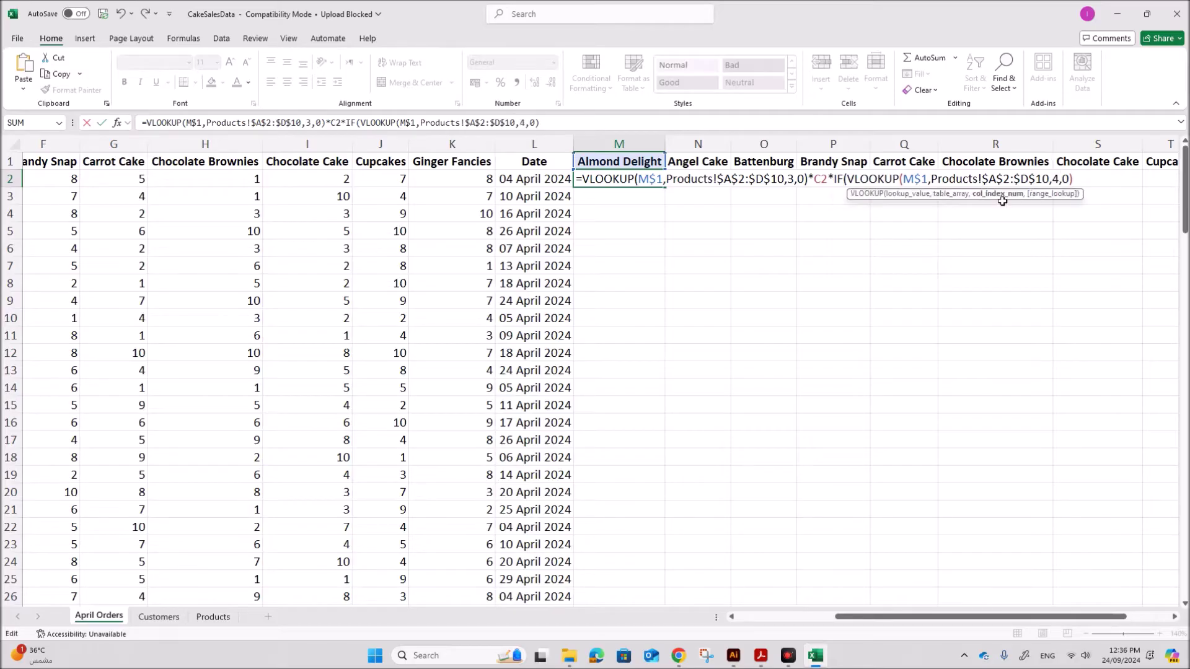
- Complete the IF so that a tax code equal to "a" gives 1.2 and any other code gives 1
left_click(1079, 178)
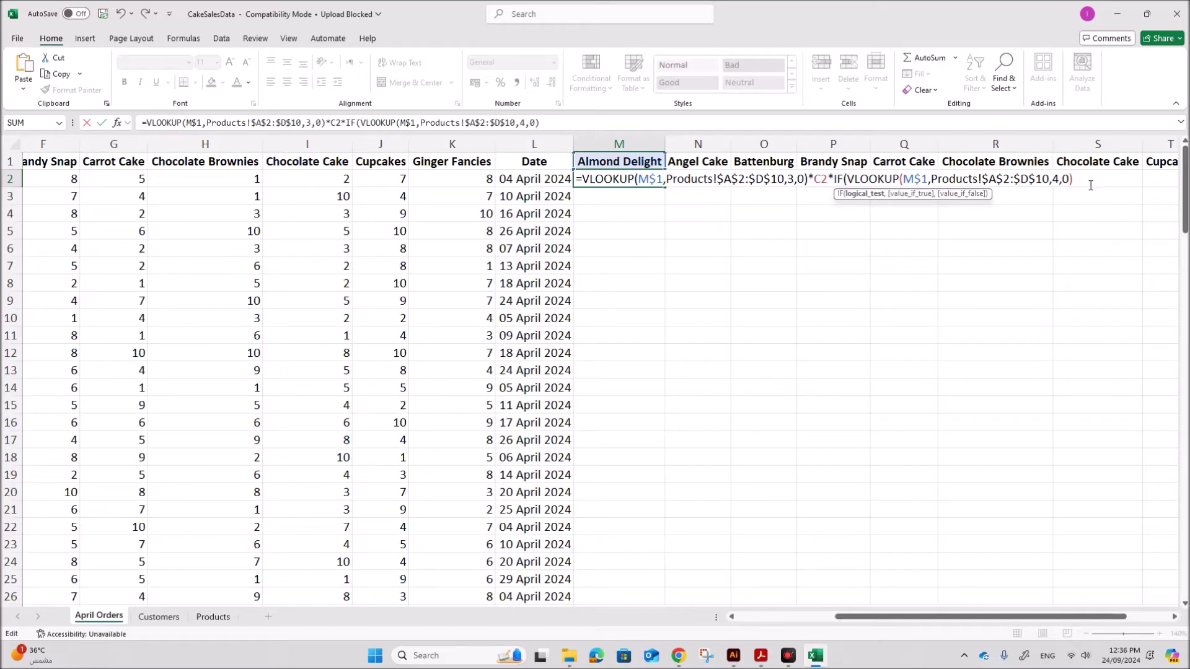
type("=\"a\",1.2,1")
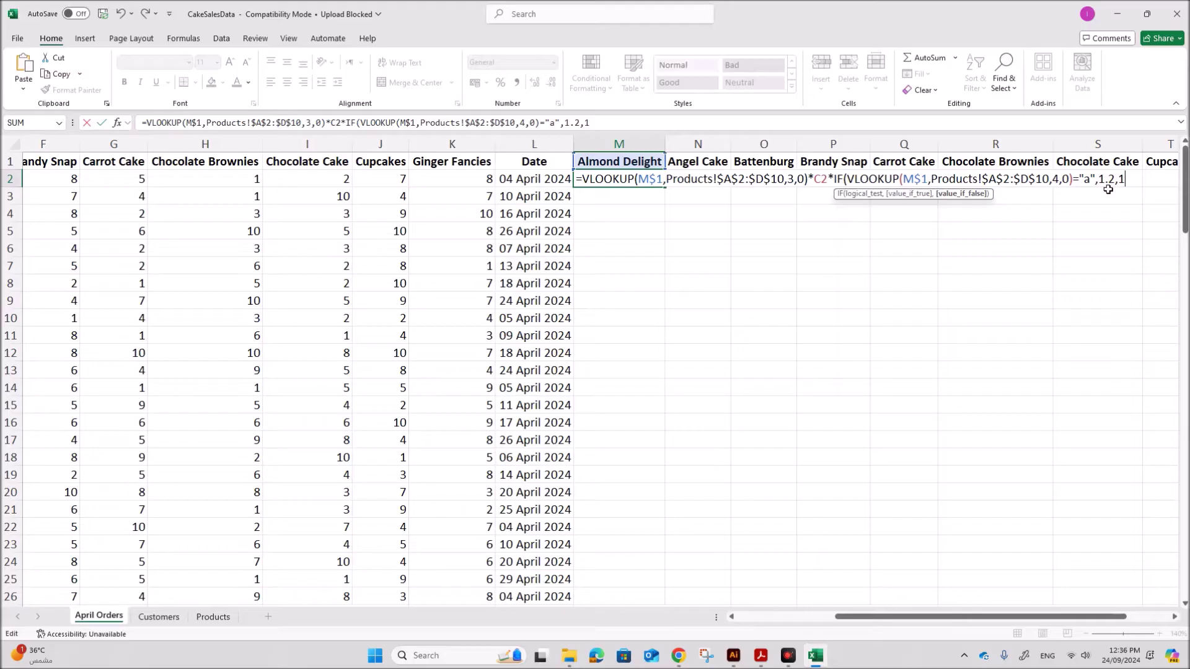
type(")")
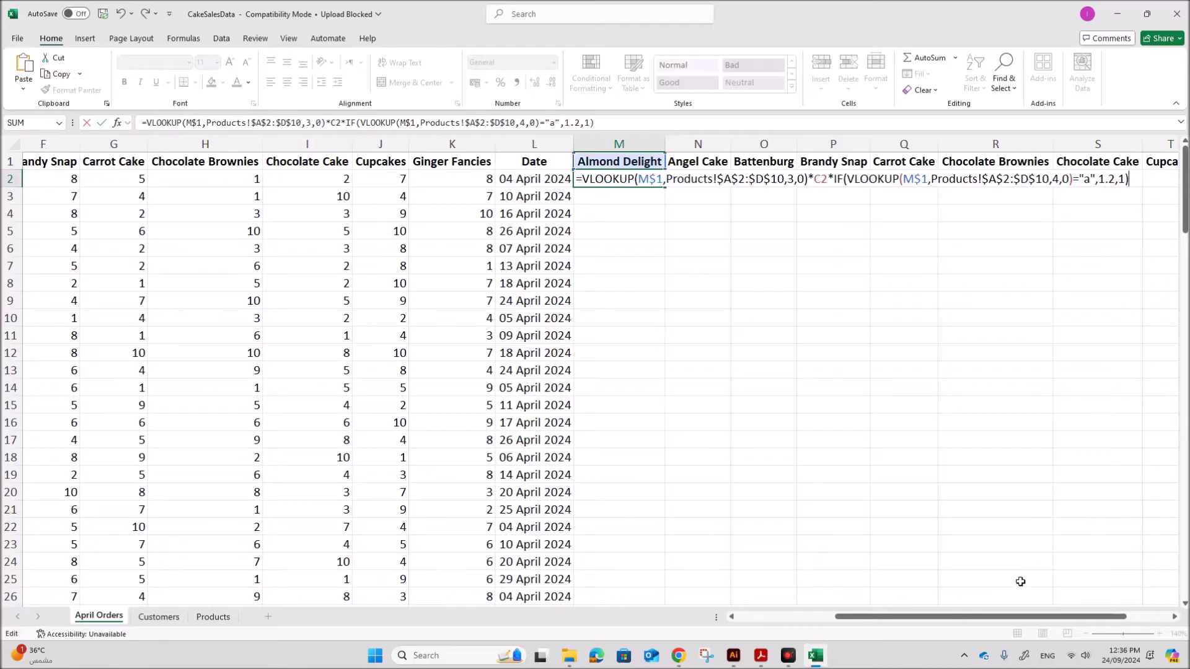
- Review the price lookup, quantity and tax condition in M2's formula, and commit it
left_click_drag(987, 622, 1018, 620)
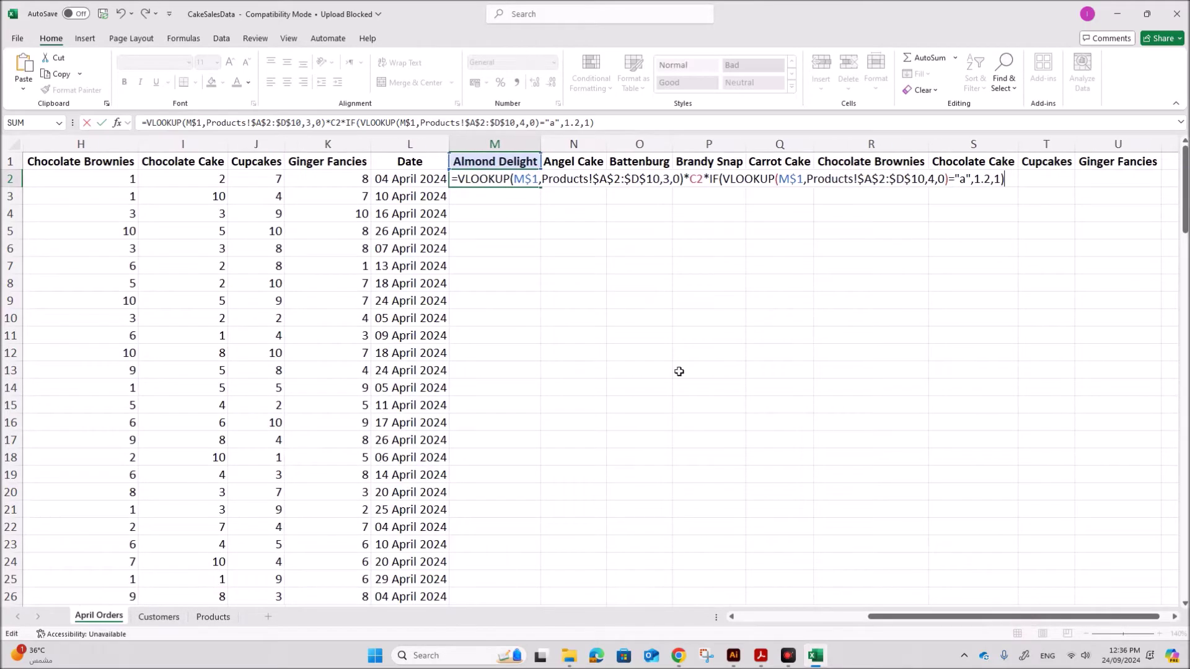
left_click_drag(461, 179, 683, 178)
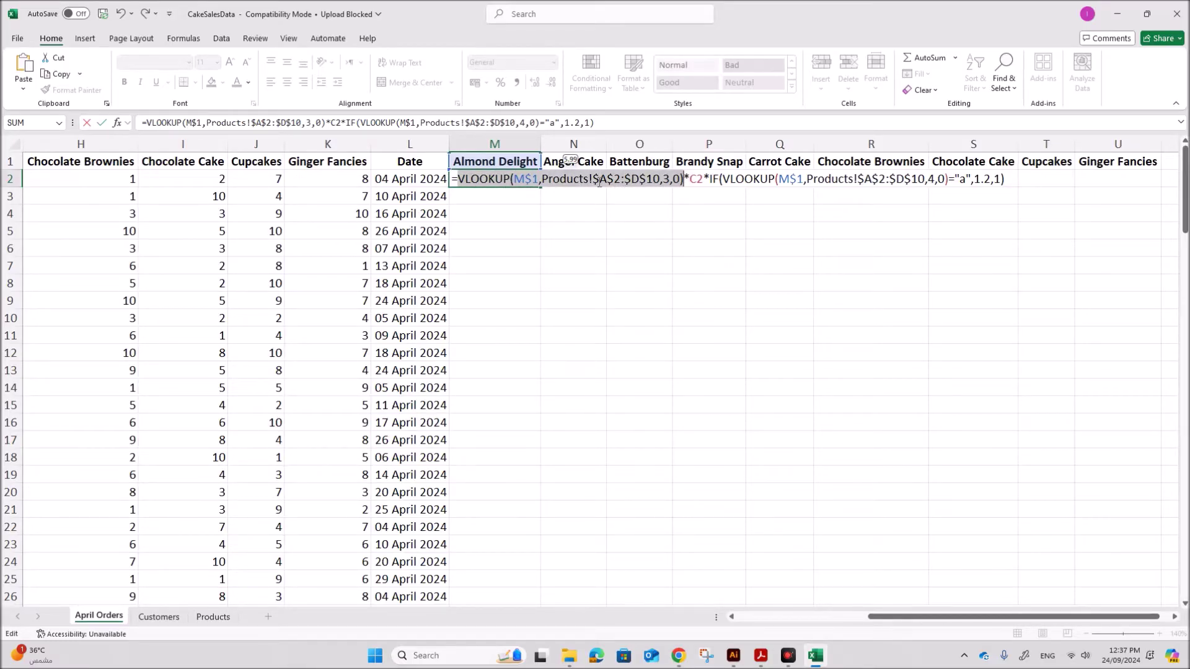
double_click(696, 179)
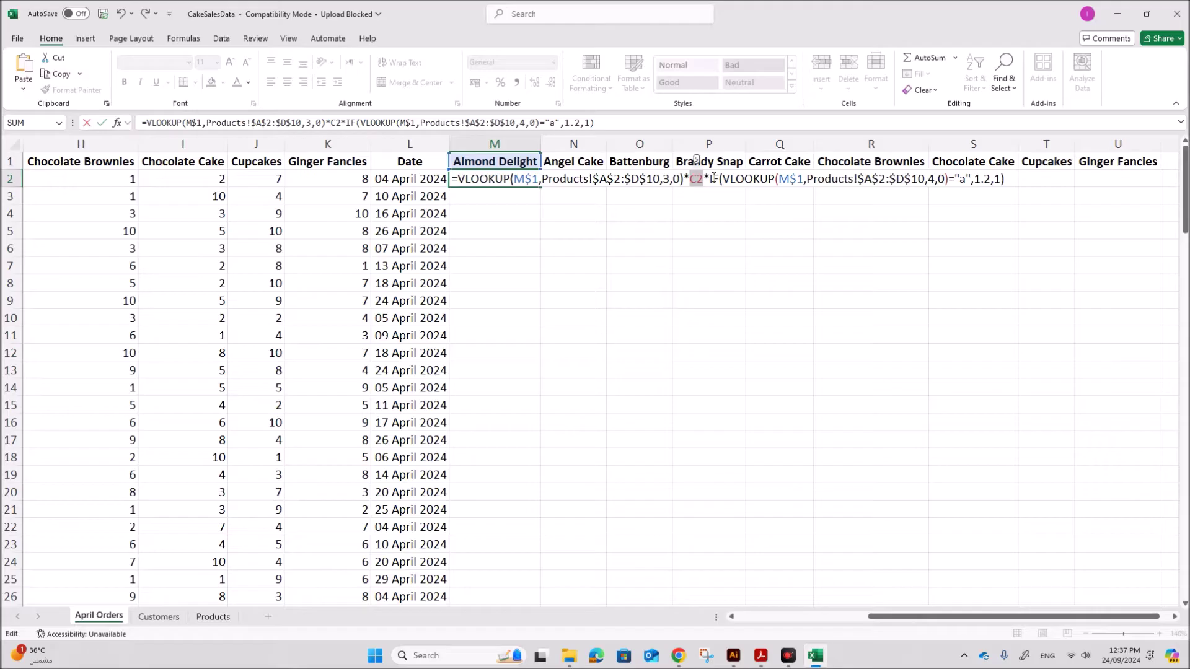
left_click(711, 178)
left_click_drag(711, 179, 972, 181)
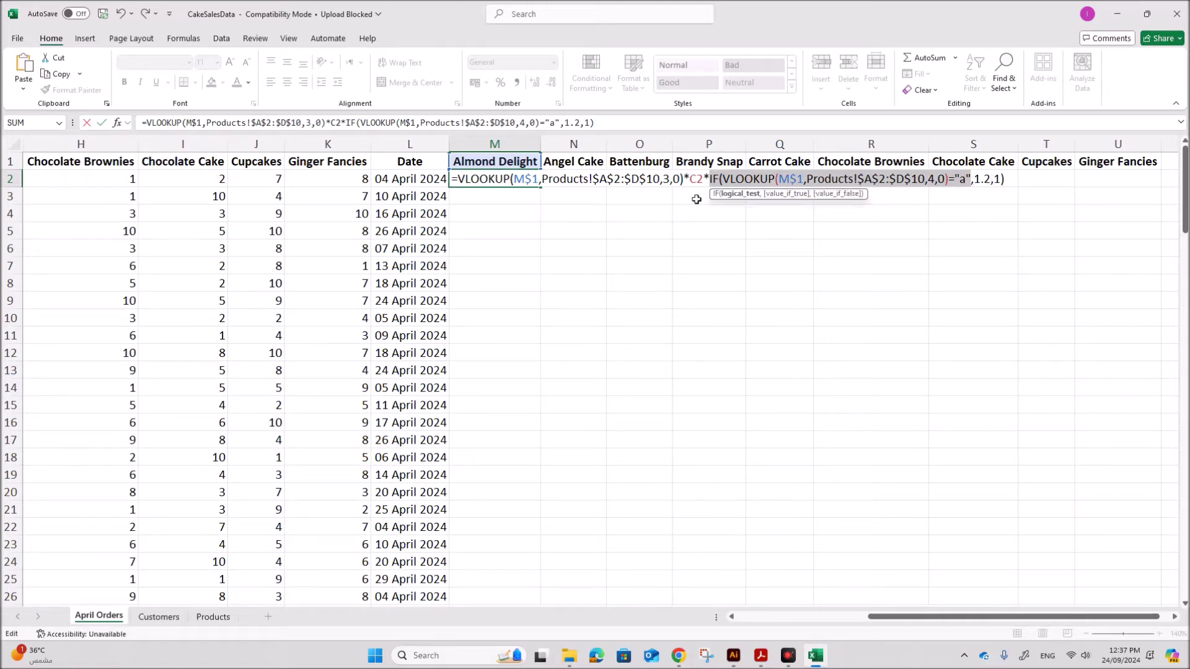
left_click(992, 179)
left_click(1009, 178)
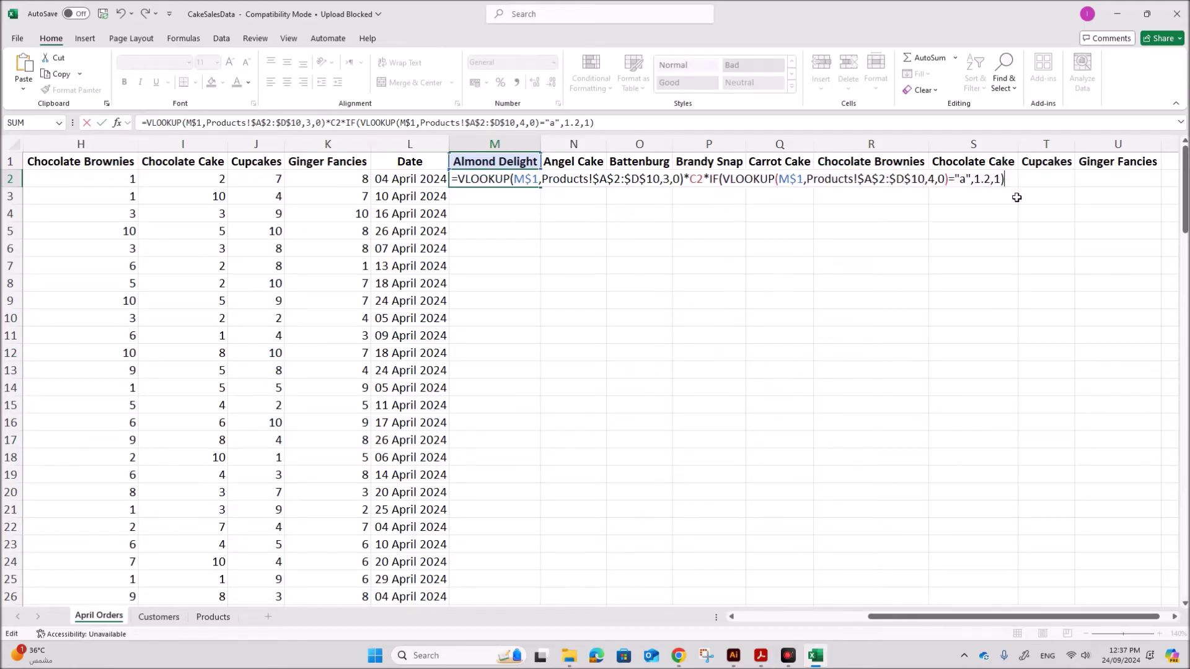
key("Return")
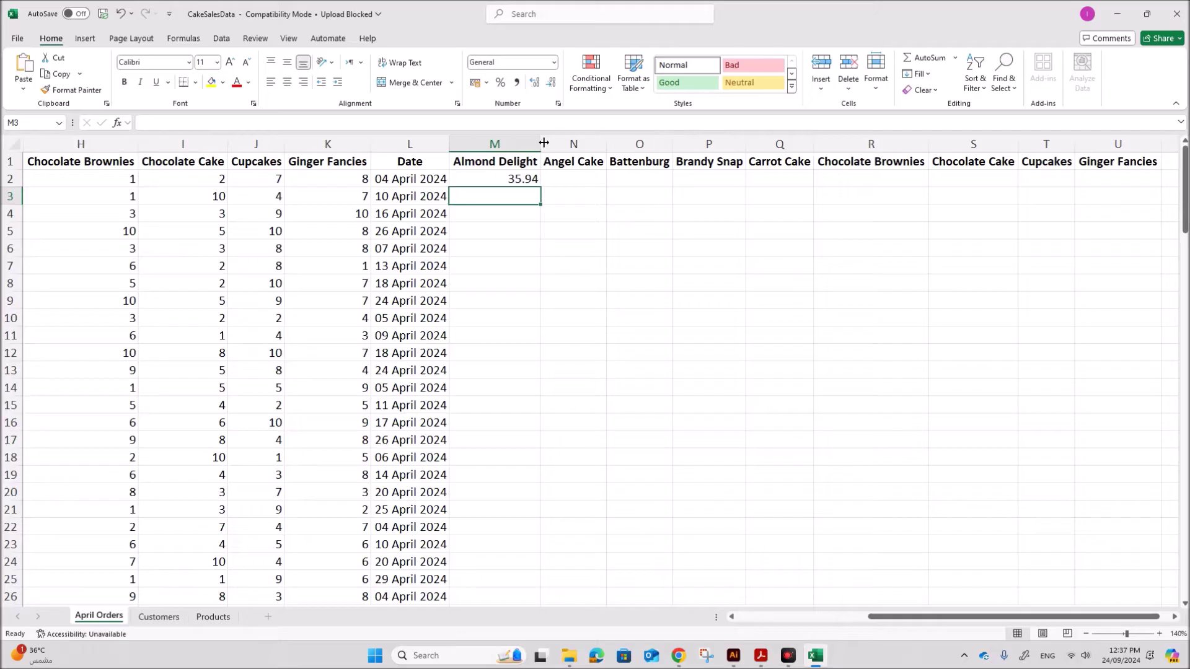
- Replicate the M2 formula across to U2 for all cakes and down to row 129 for all orders
left_click(486, 179)
left_click_drag(541, 187, 1153, 205)
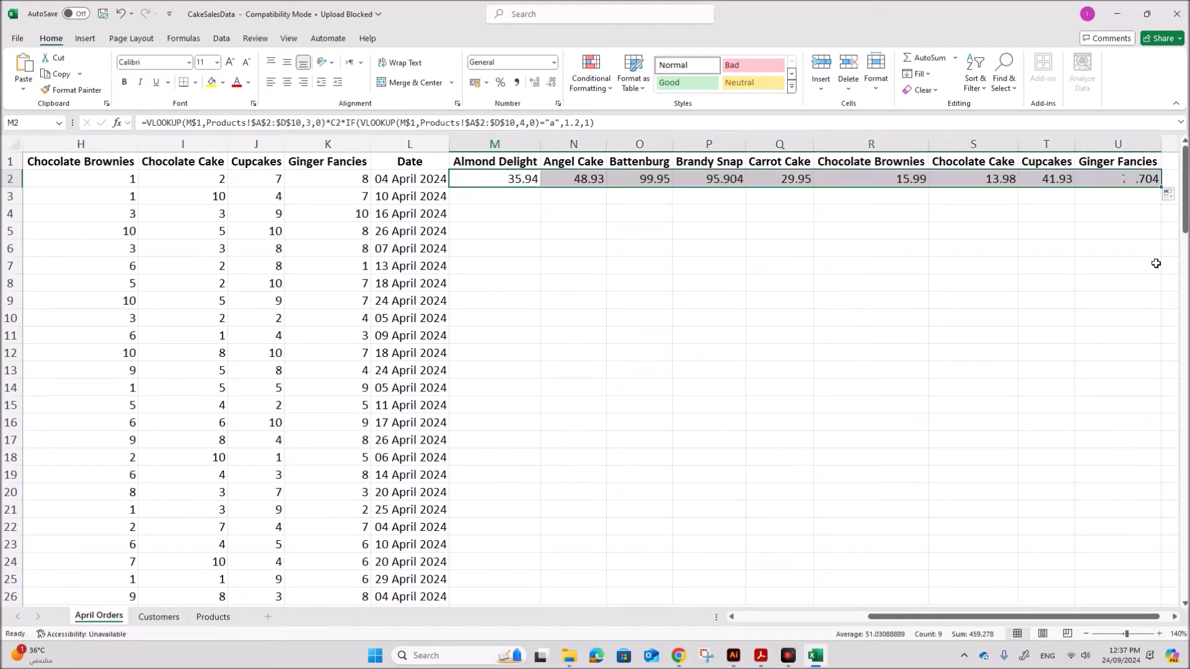
double_click(1162, 188)
scroll(812, 584, "down", 20)
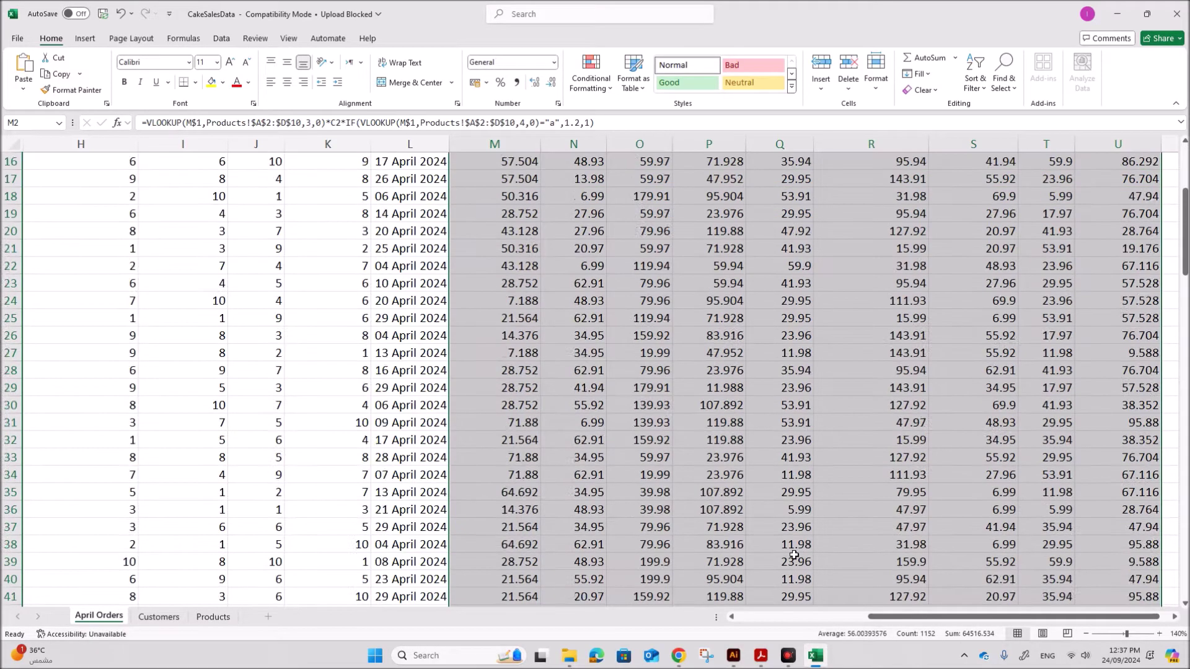
scroll(792, 557, "up", 20)
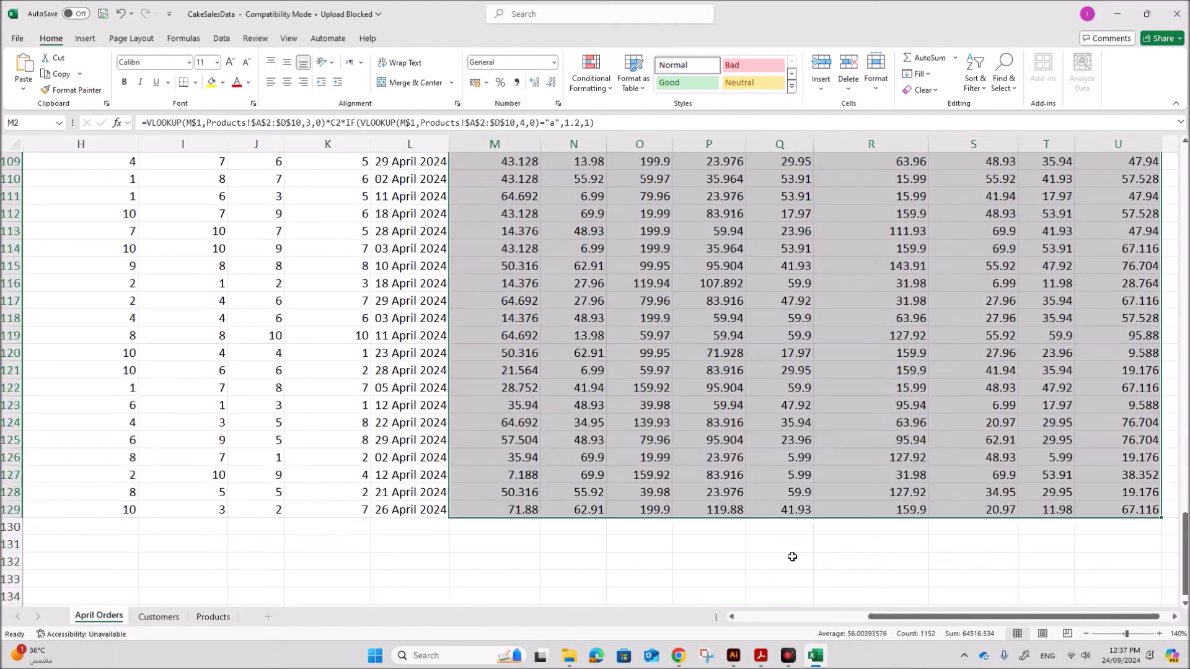
scroll(786, 553, "up", 3)
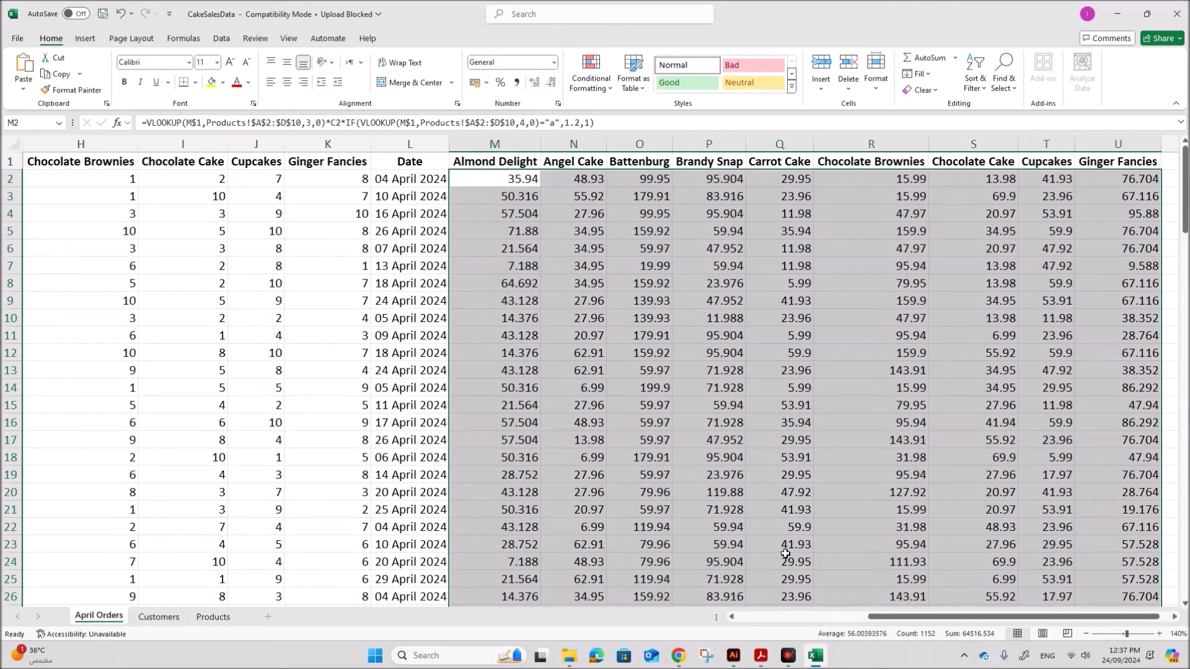
- Check the sample table in the exam paper and format the selected cake costs in M2:U129 as £ currency with two decimal places
left_click(762, 657)
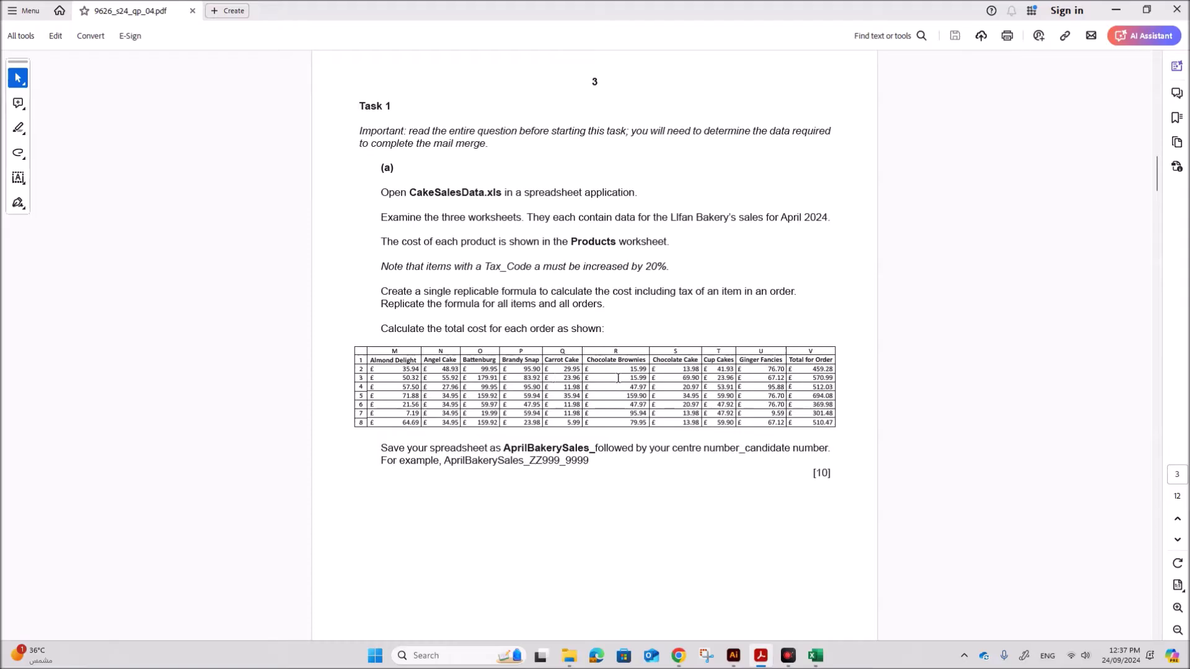
left_click(815, 656)
right_click(643, 352)
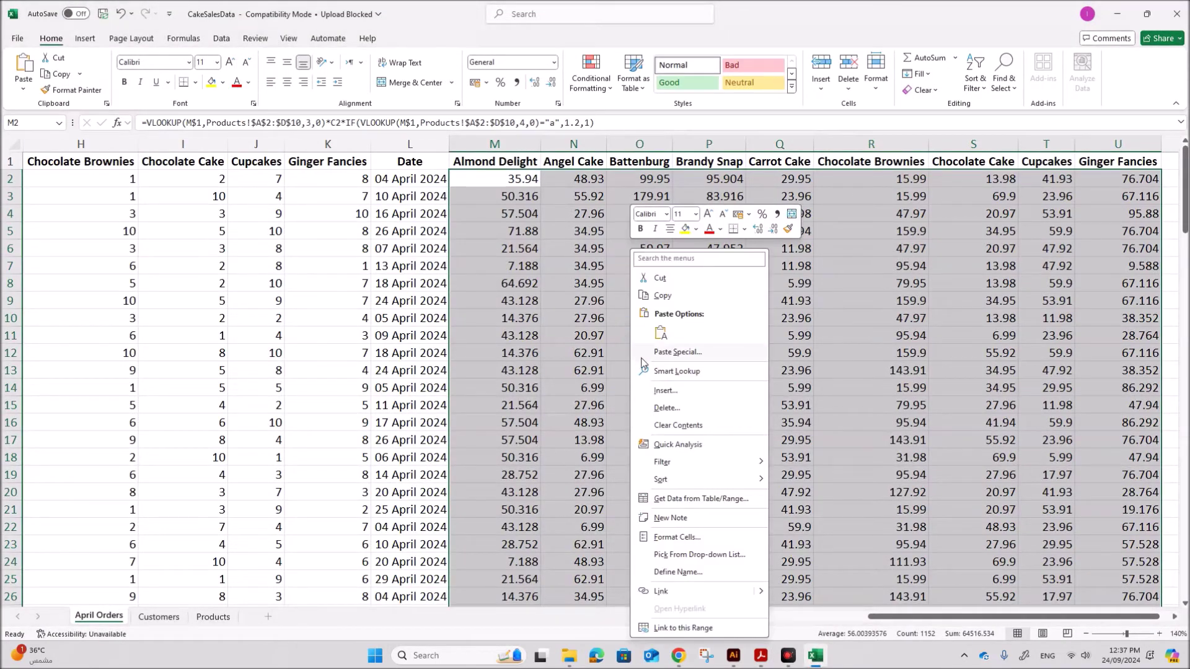
left_click(674, 538)
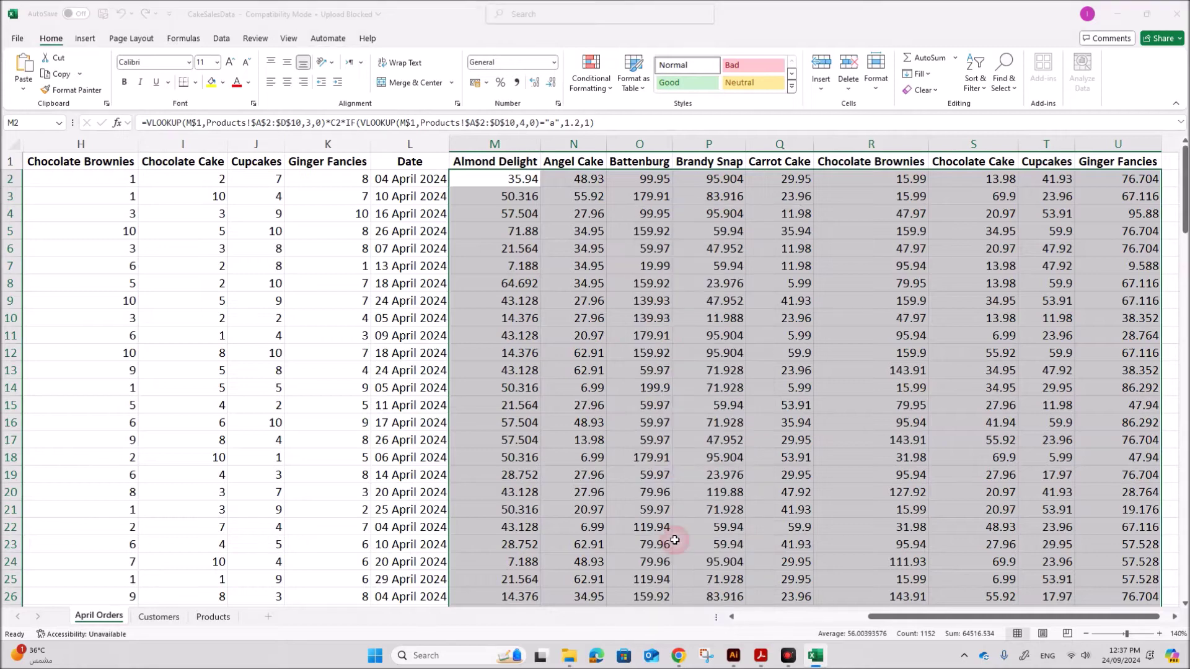
left_click(531, 409)
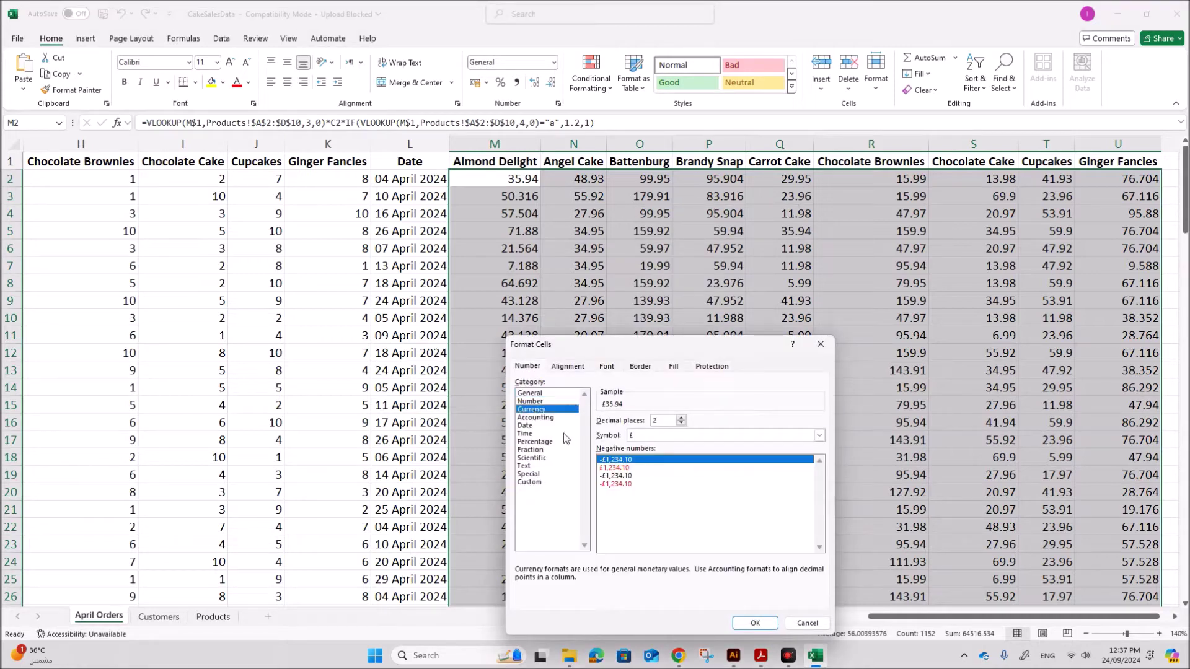
left_click(755, 623)
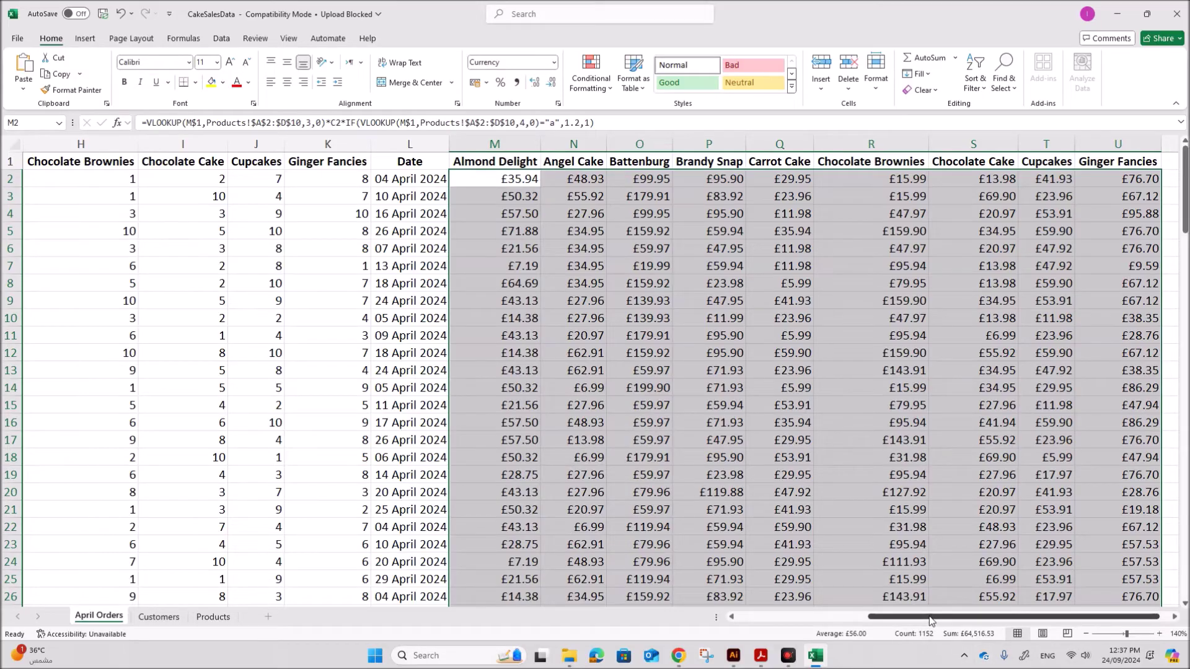
- Check the exam paper's last column heading, enter "Total for order" in V1, and fit column V's width to it
scroll(989, 616, "right", 2)
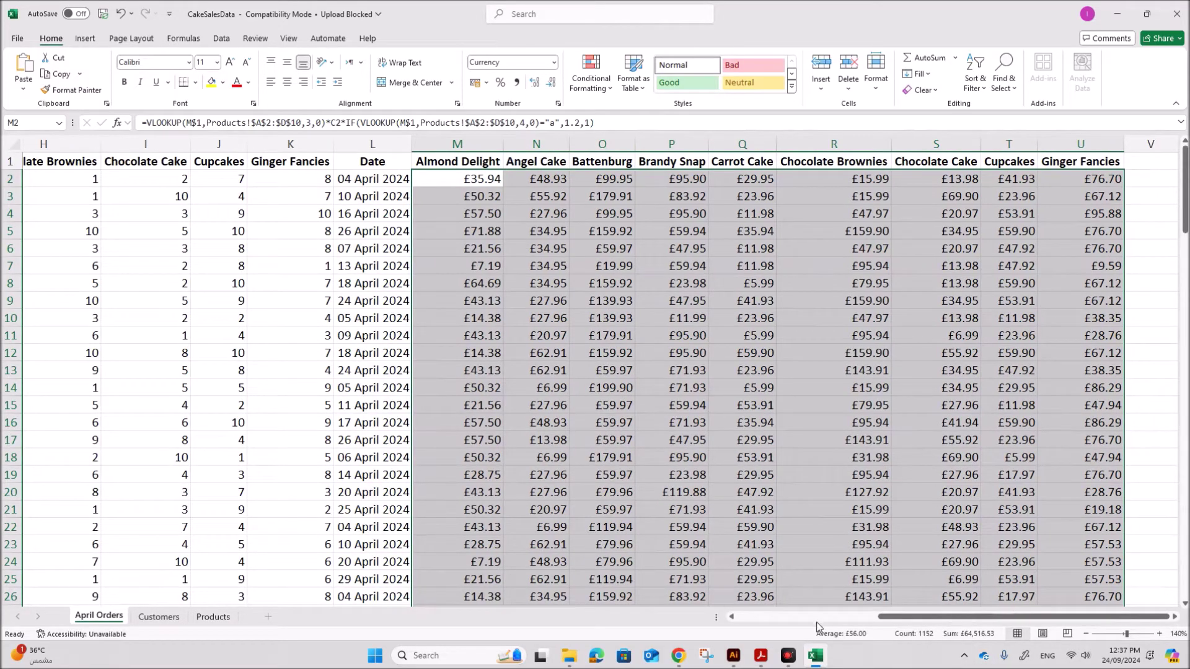
left_click(815, 655)
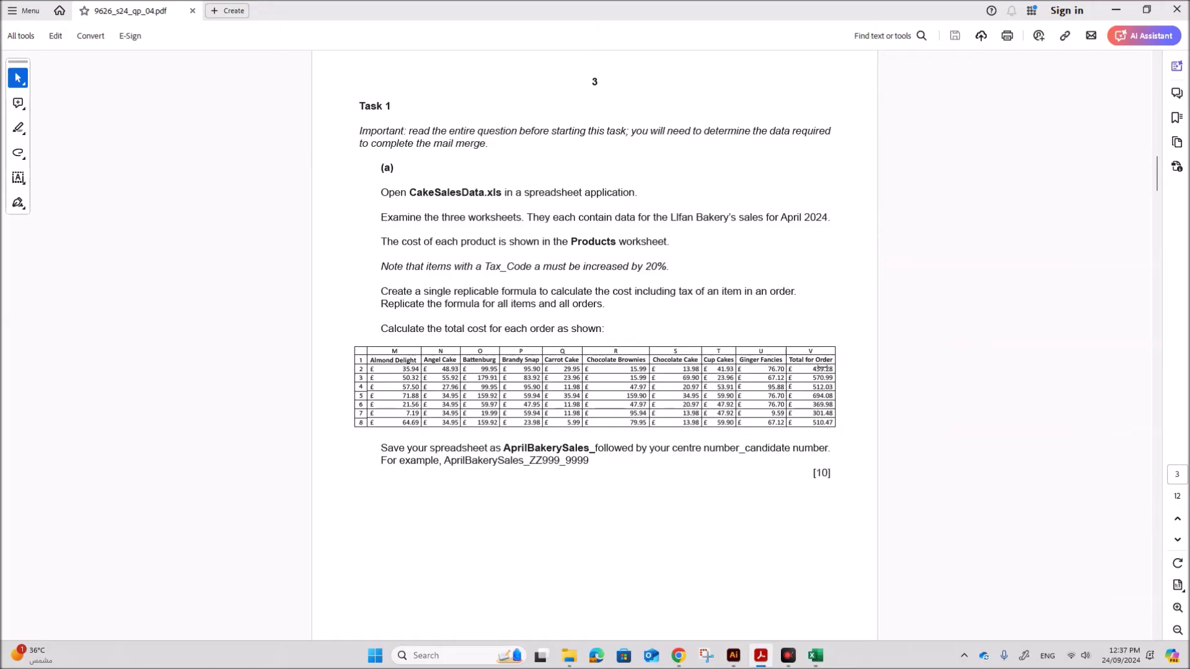
left_click(814, 656)
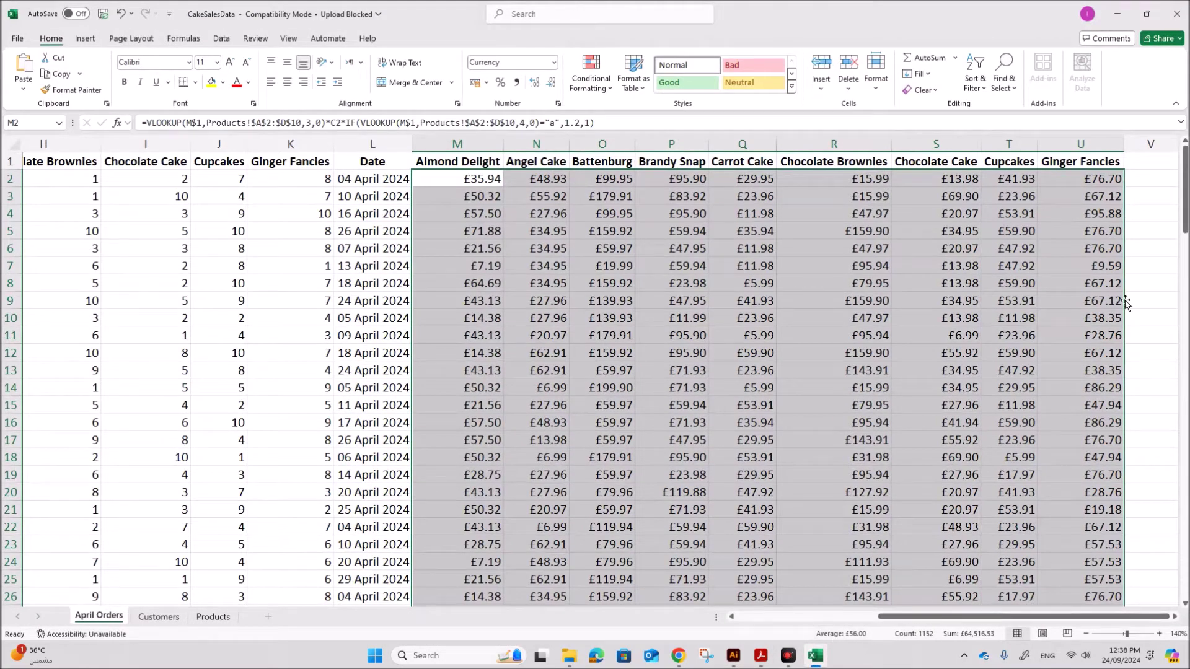
left_click(1144, 162)
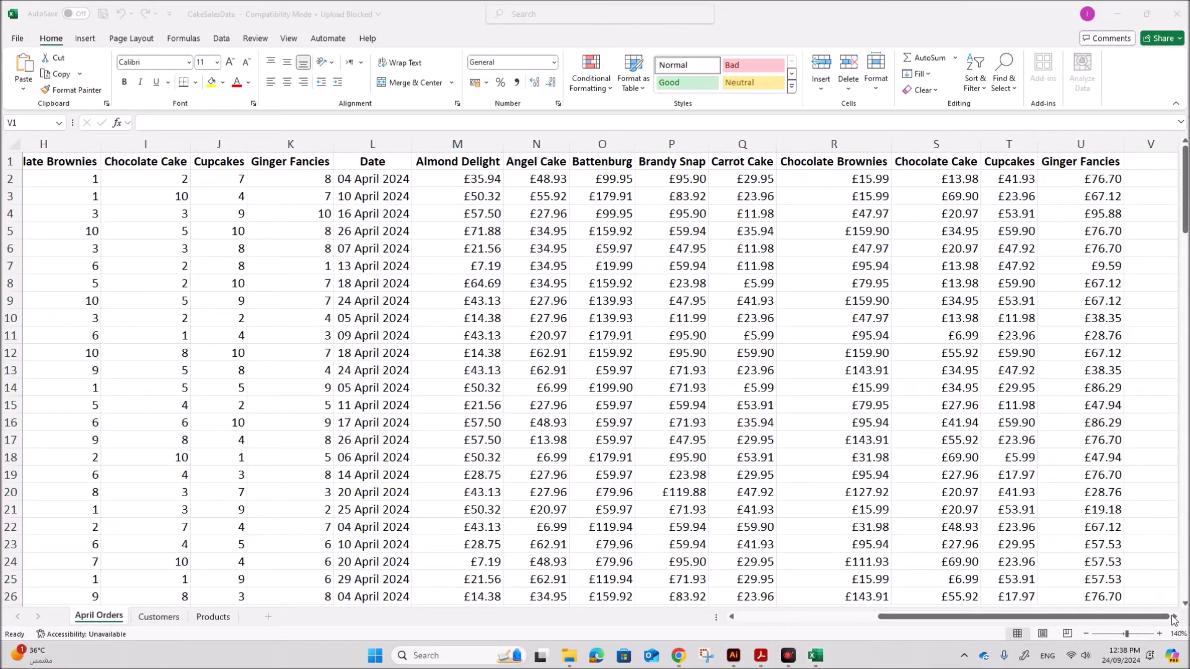
left_click(1173, 617)
left_click(1173, 616)
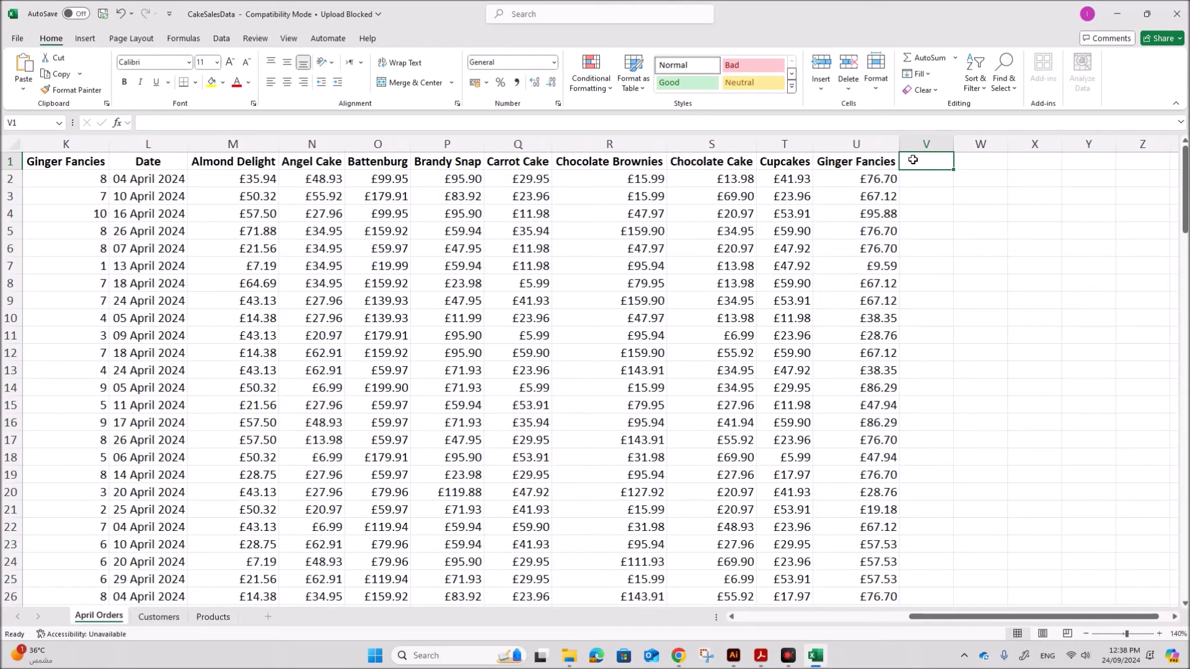
type("Tota")
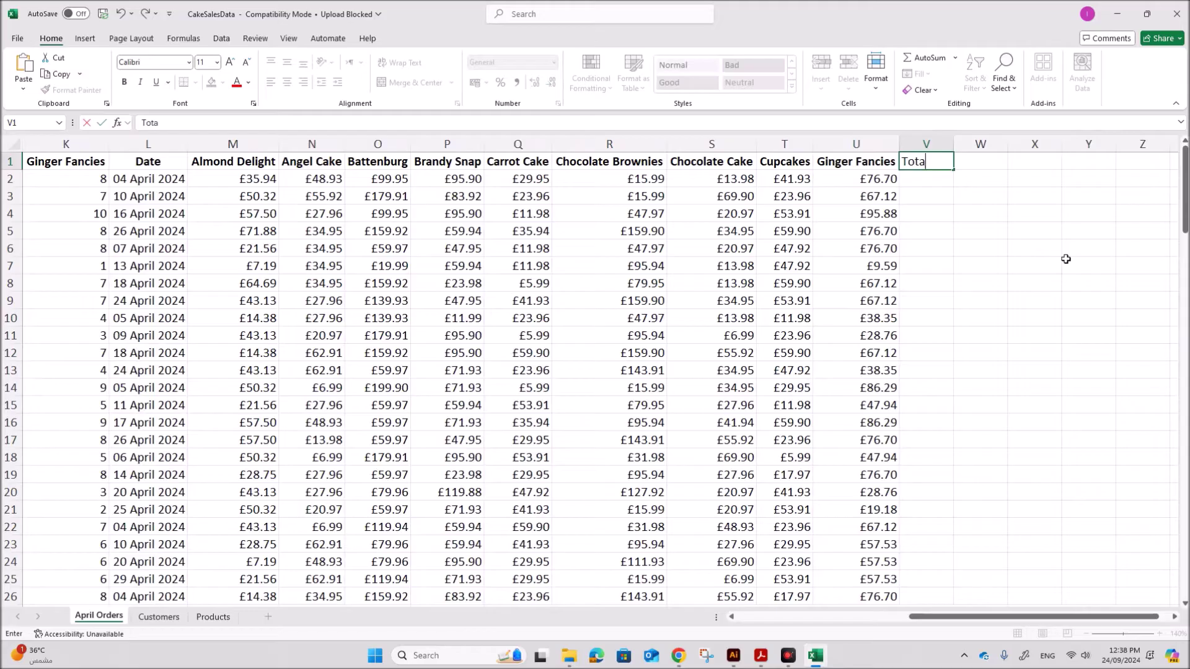
type("l for order")
scroll(1066, 259, "down", 7)
scroll(1089, 281, "up", 7)
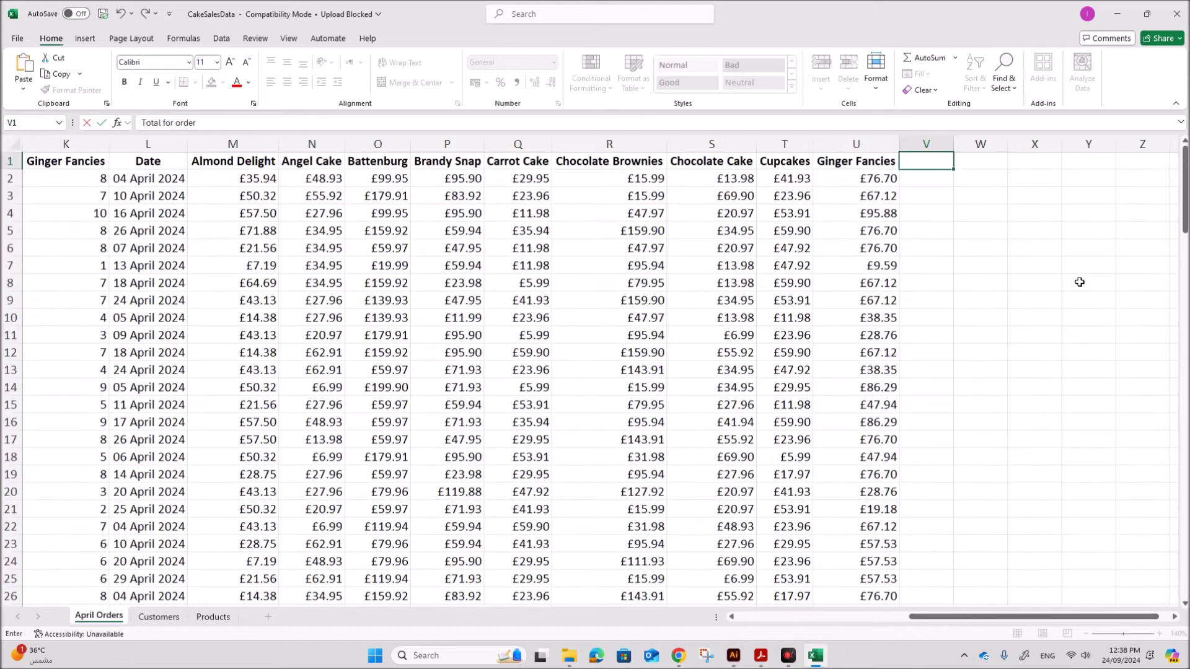
left_click(985, 229)
left_click(938, 166)
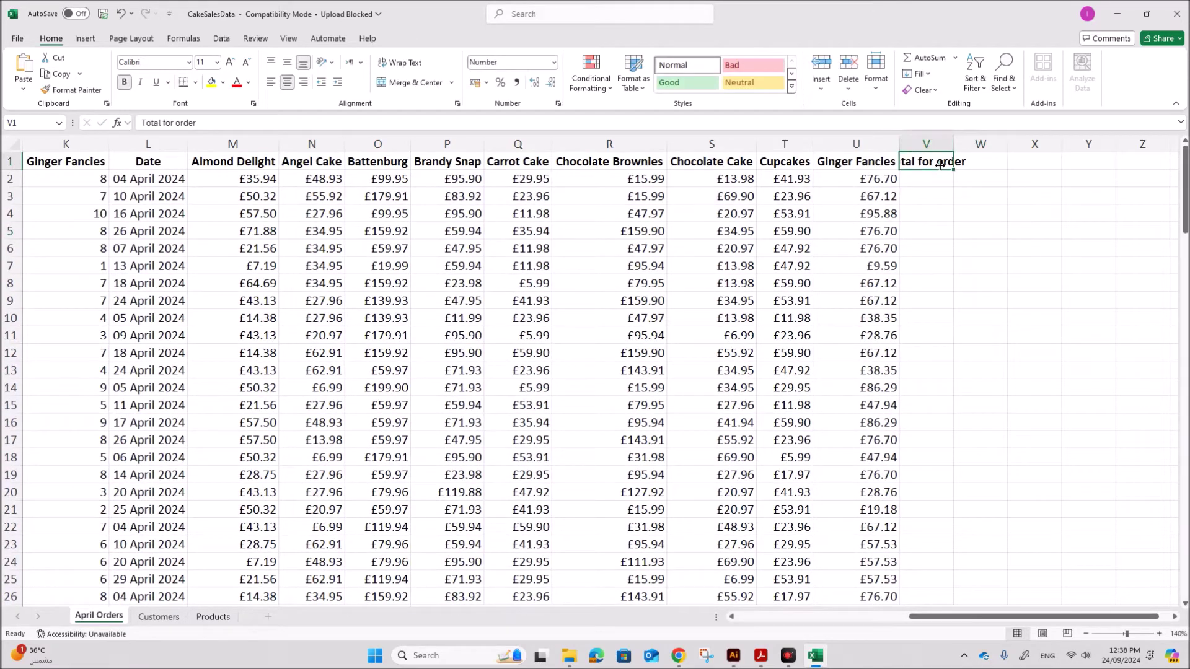
double_click(953, 144)
- Calculate the first order's total in V2 with a SUM of M2:U2
left_click(941, 178)
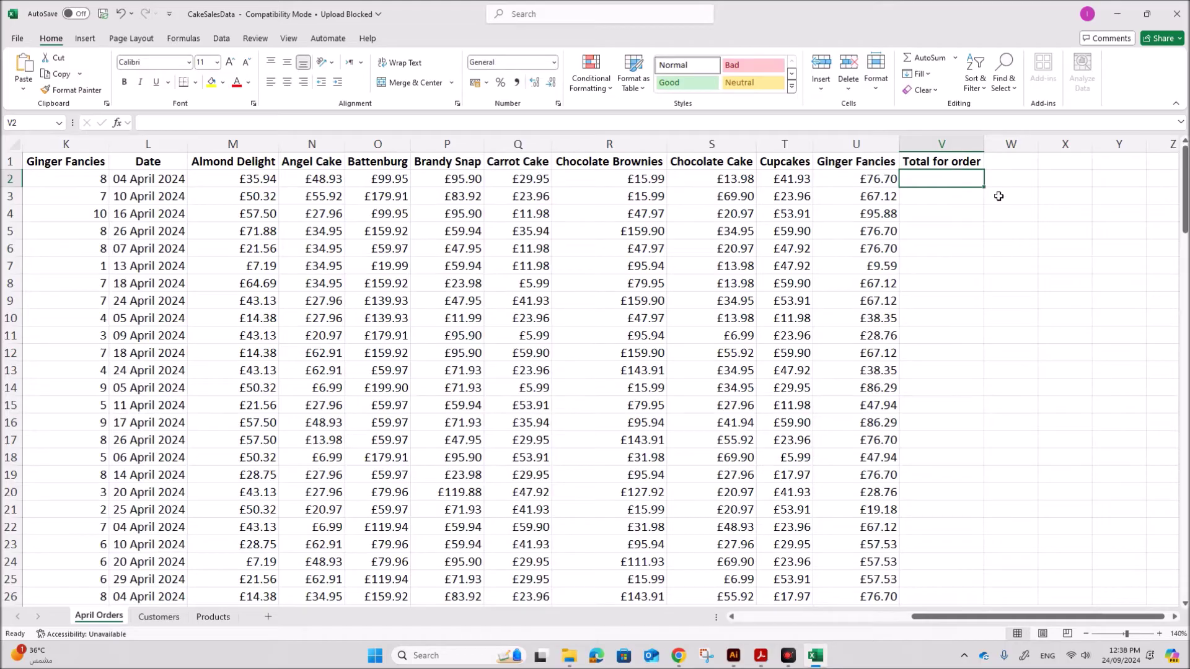
type("=sum(")
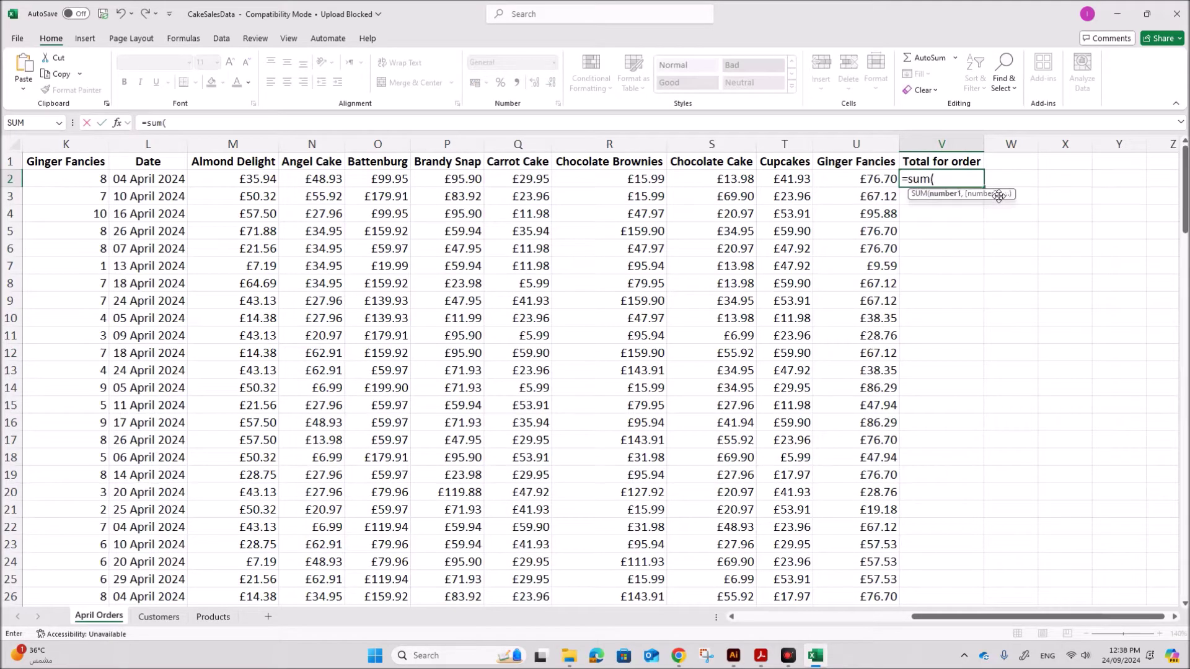
left_click_drag(256, 181, 833, 177)
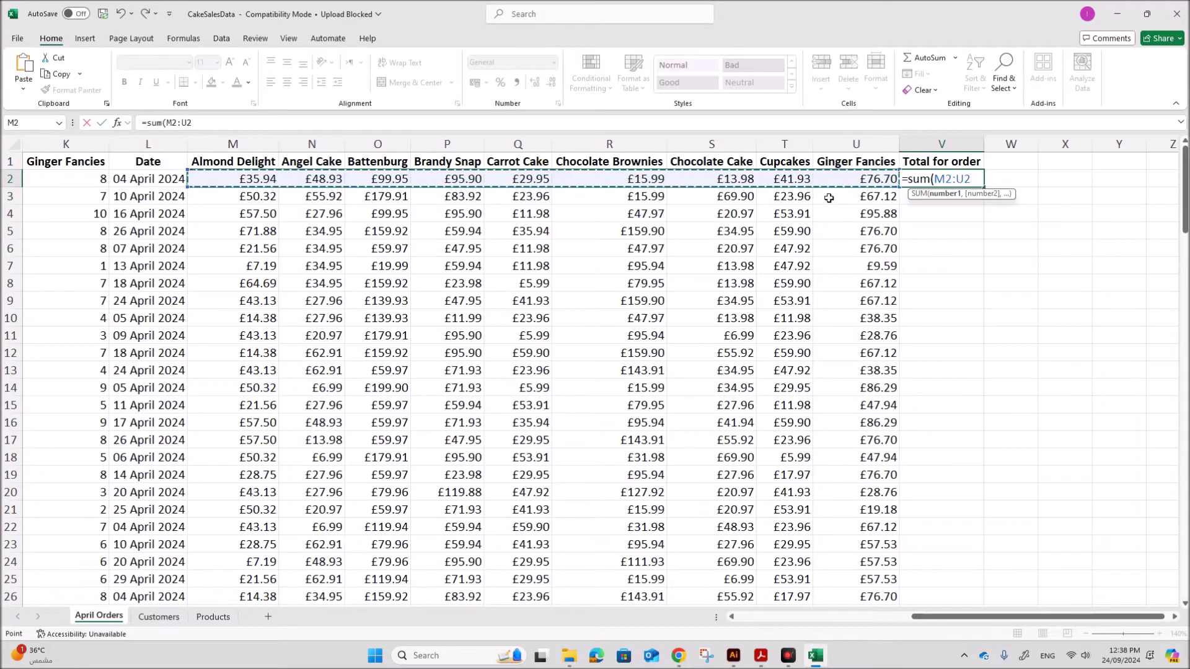
key("Return")
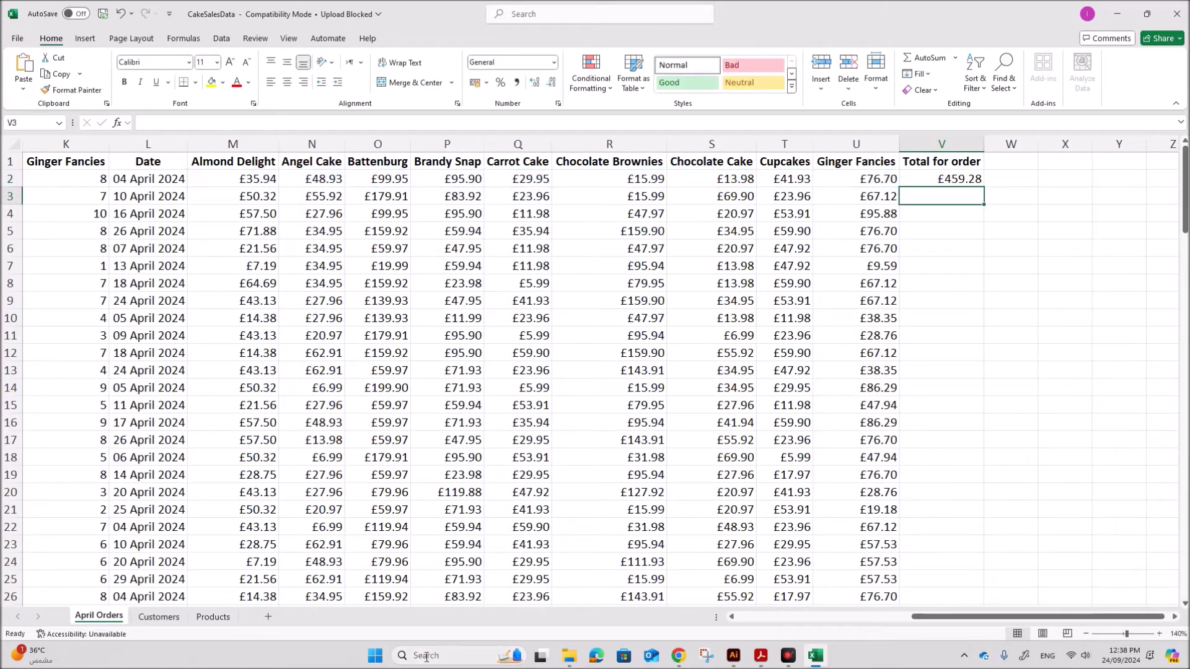
- Compare the first total with the exam paper, replicate V2's formula down column V for all orders, and review the copied totals
left_click(759, 655)
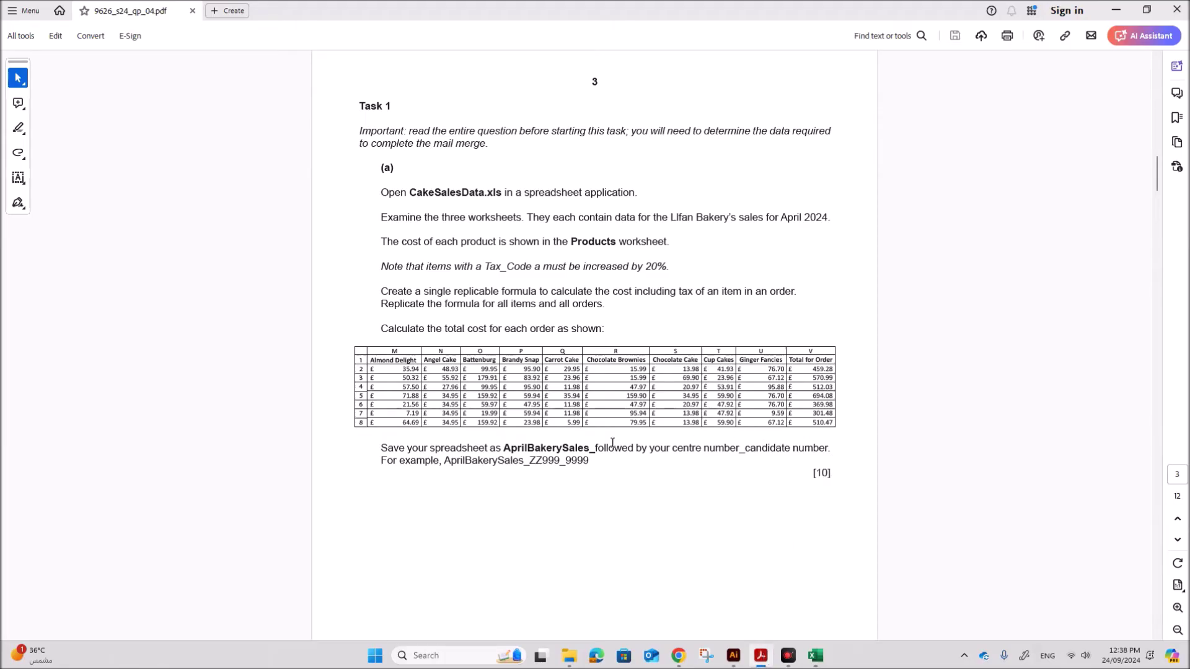
left_click(814, 654)
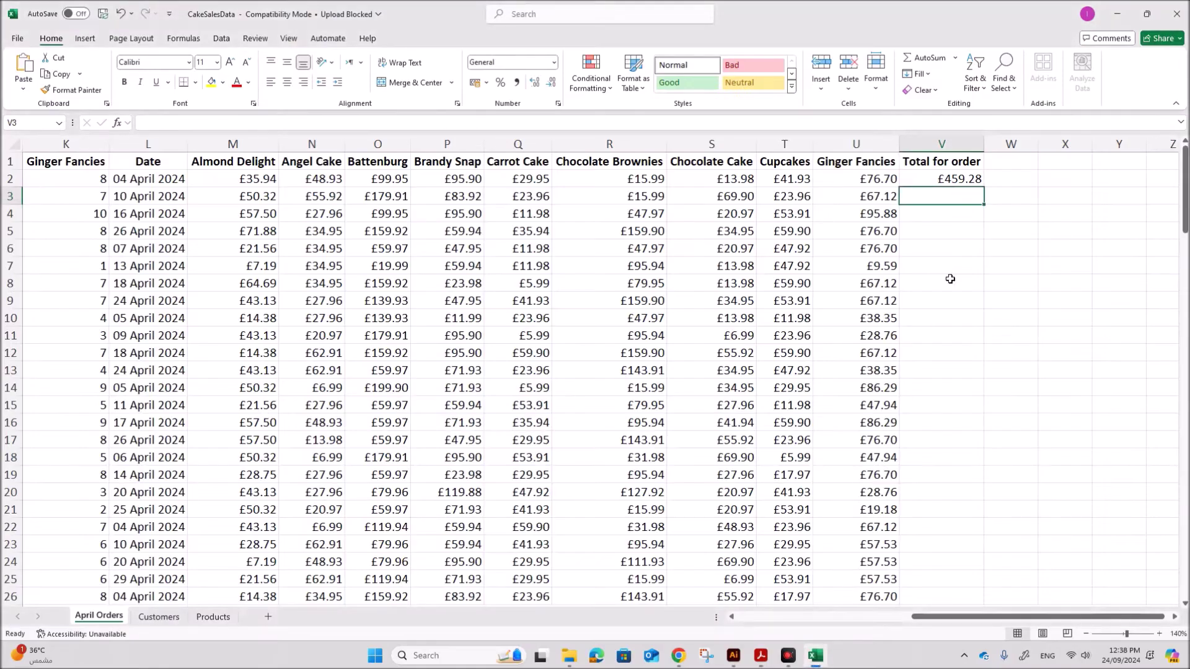
left_click(969, 184)
double_click(984, 187)
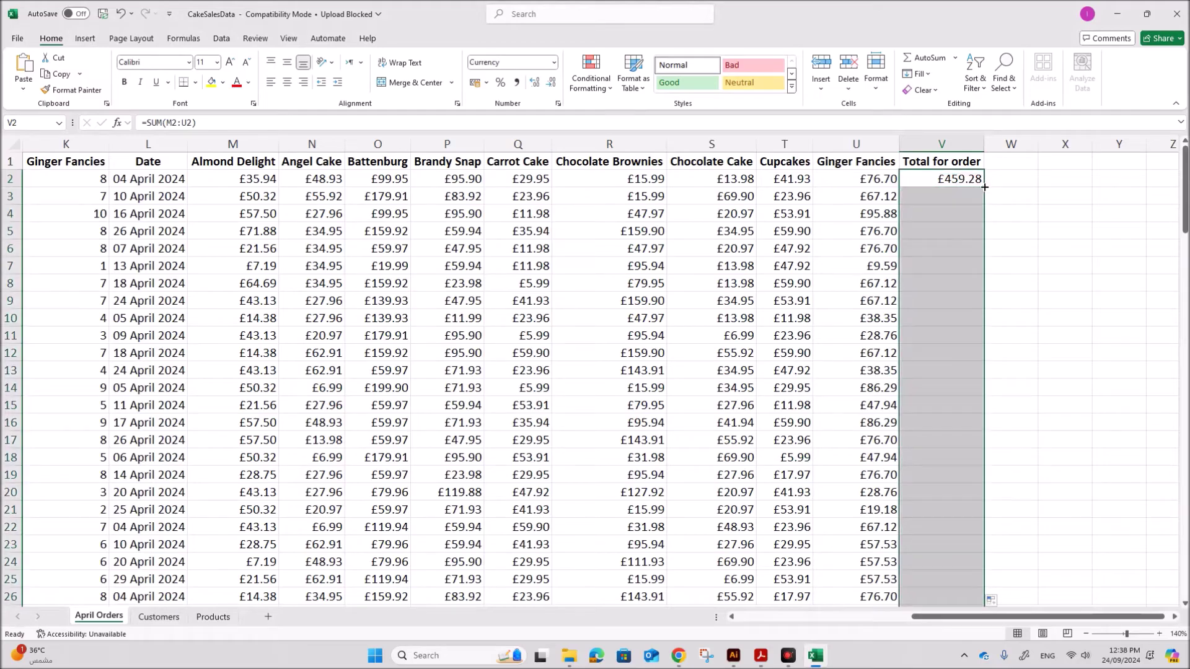
left_click(920, 294)
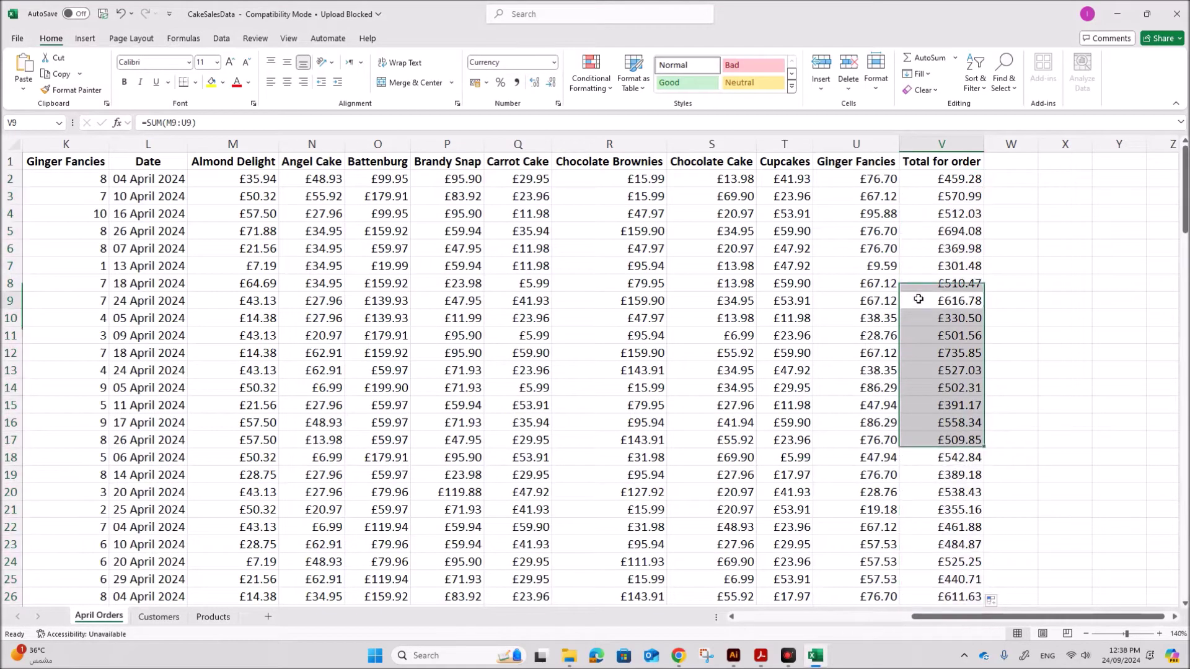
left_click_drag(915, 620, 346, 215)
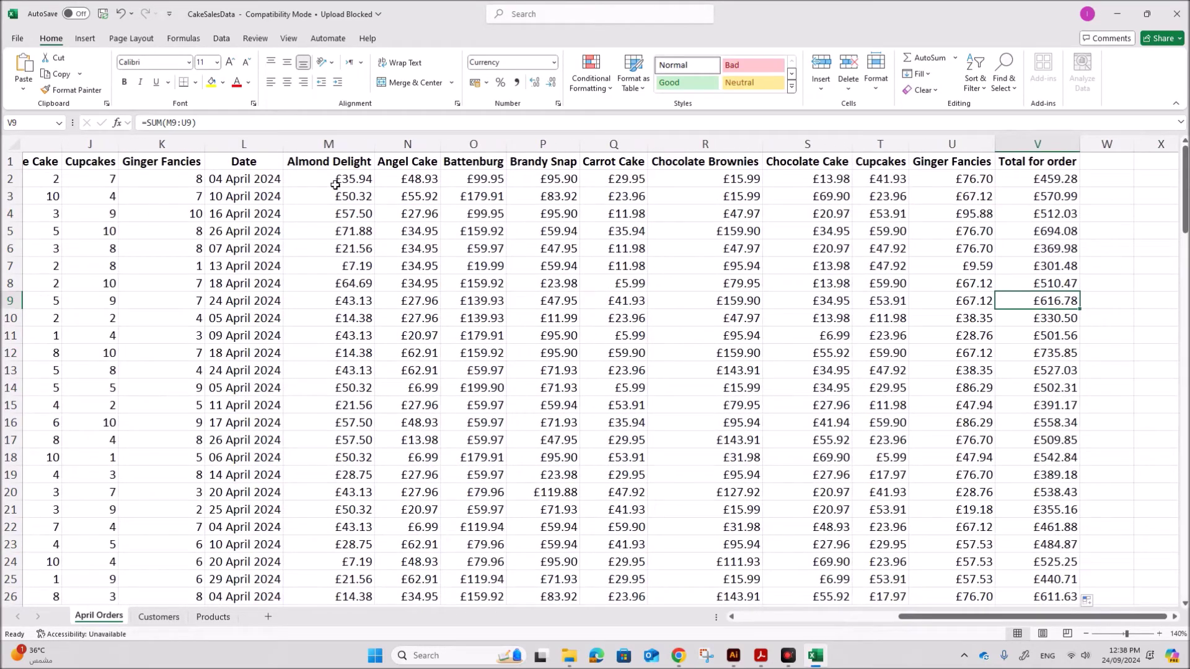
left_click(335, 184)
left_click(1025, 191)
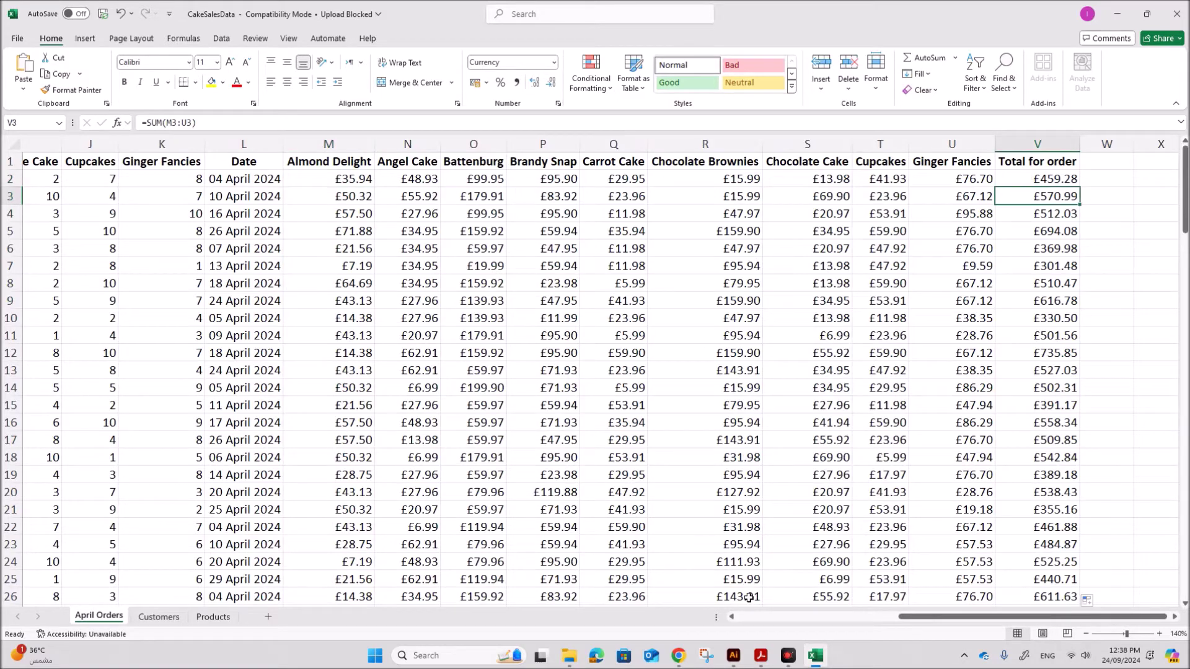
- Find the save instruction for Task 1(a) in the exam paper and copy the file name prefix "AprilBakerySales_"
left_click(771, 657)
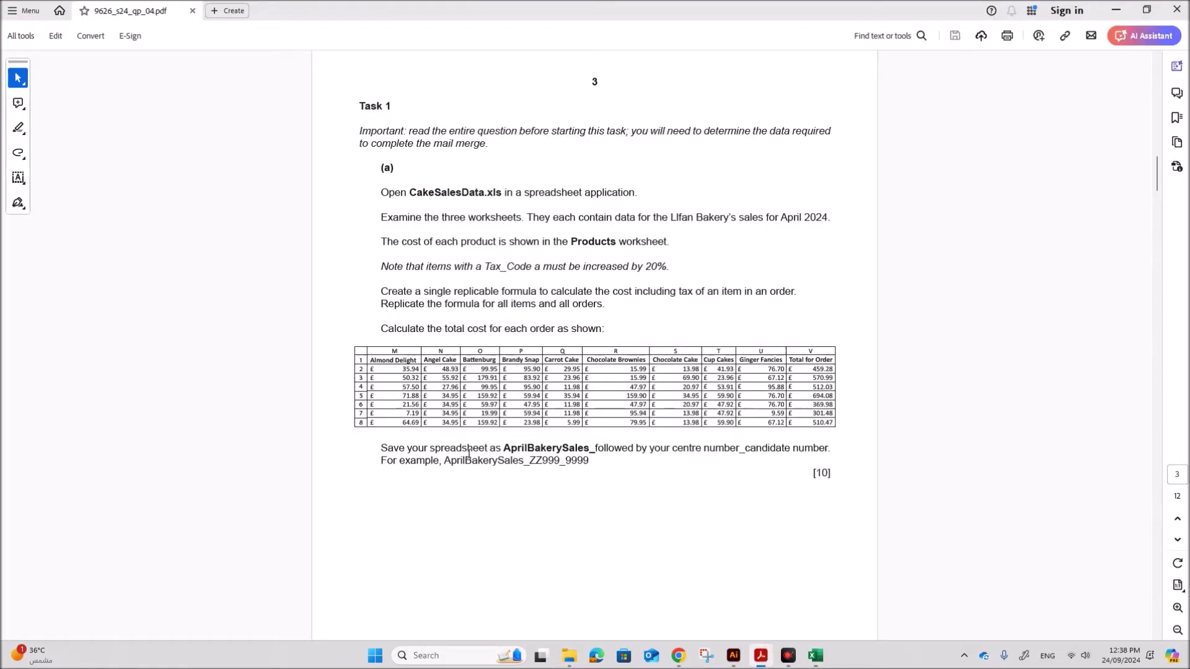
left_click_drag(380, 448, 593, 450)
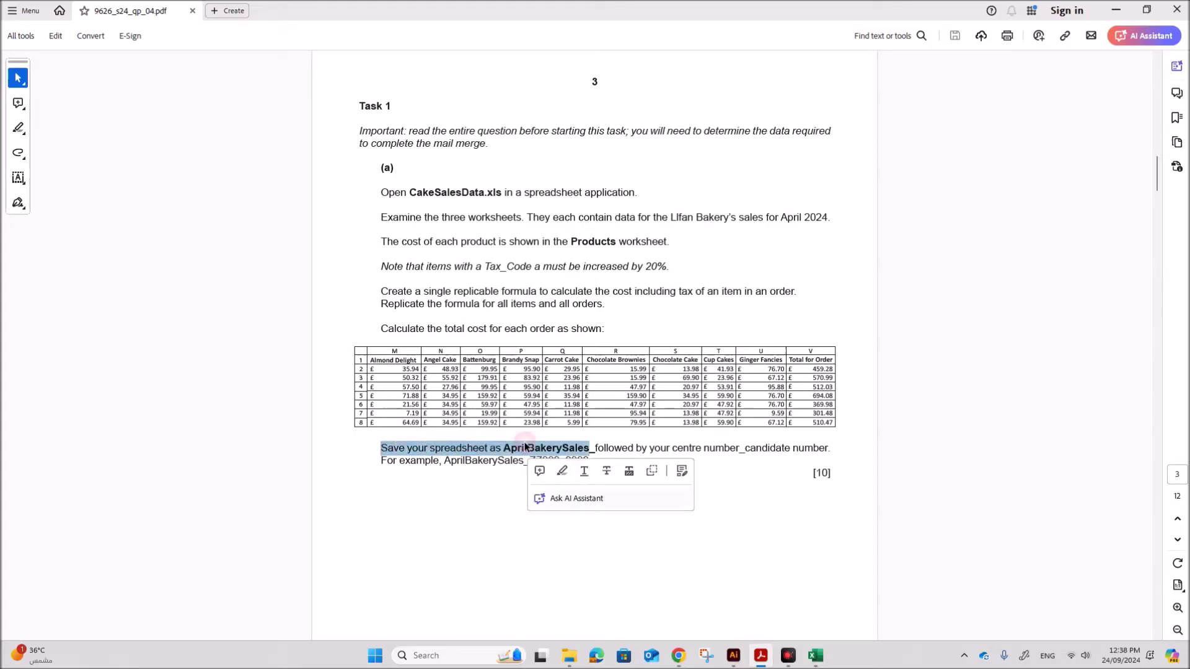
left_click(511, 504)
left_click_drag(503, 447, 595, 445)
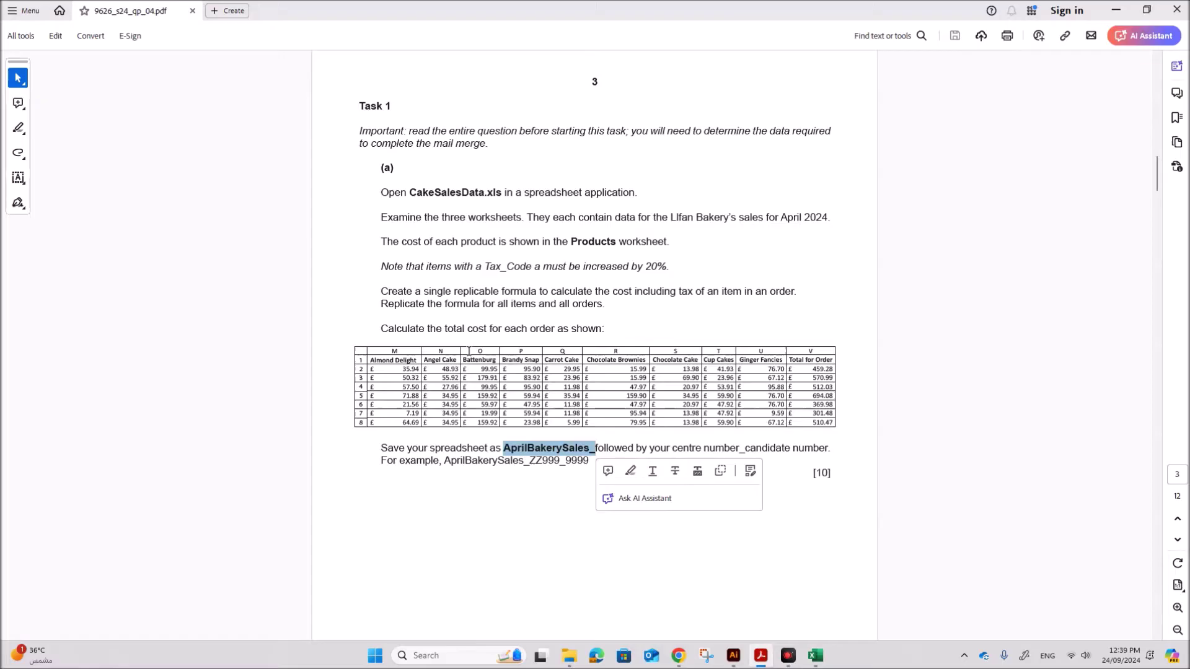
key("ctrl+c")
- Save the workbook under the new name AprilBakerySales_ZZ123_1234 in the Examination folder, as an Excel 97-2003 Workbook
left_click(816, 655)
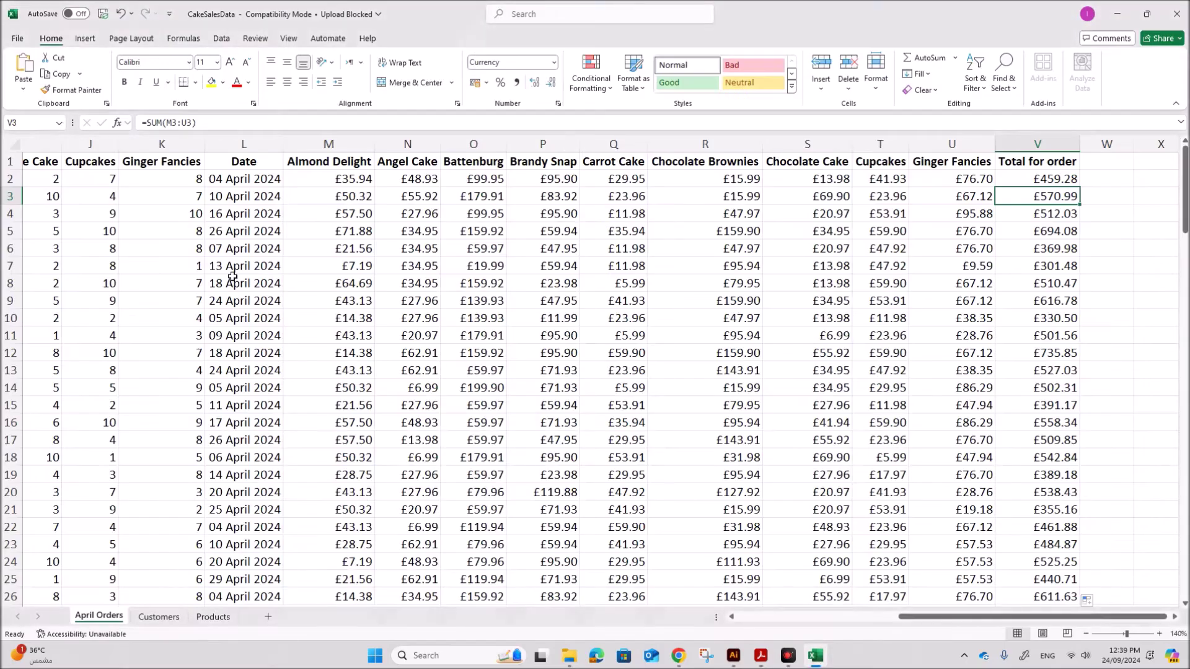
left_click(18, 38)
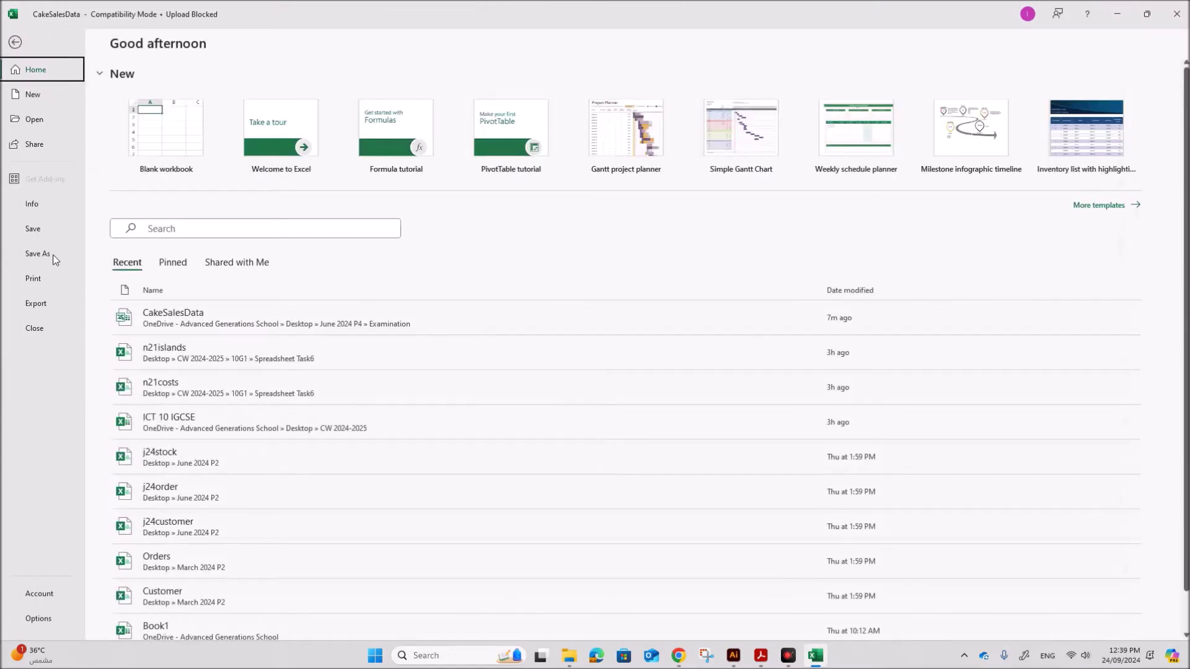
left_click(54, 254)
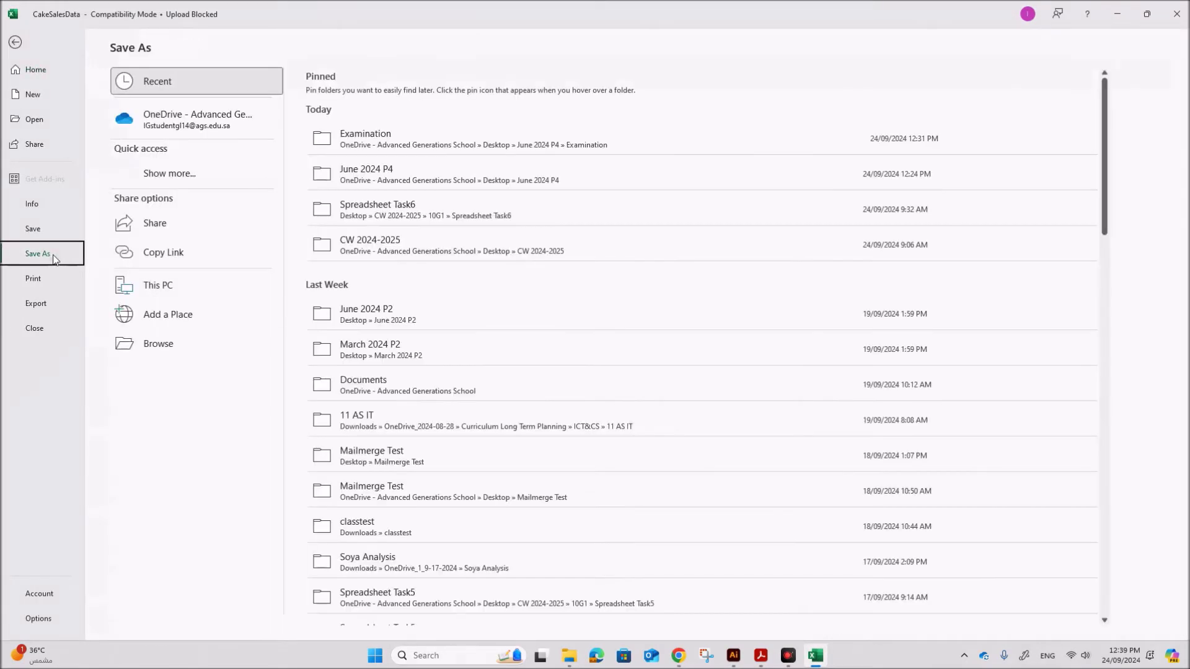
left_click(147, 344)
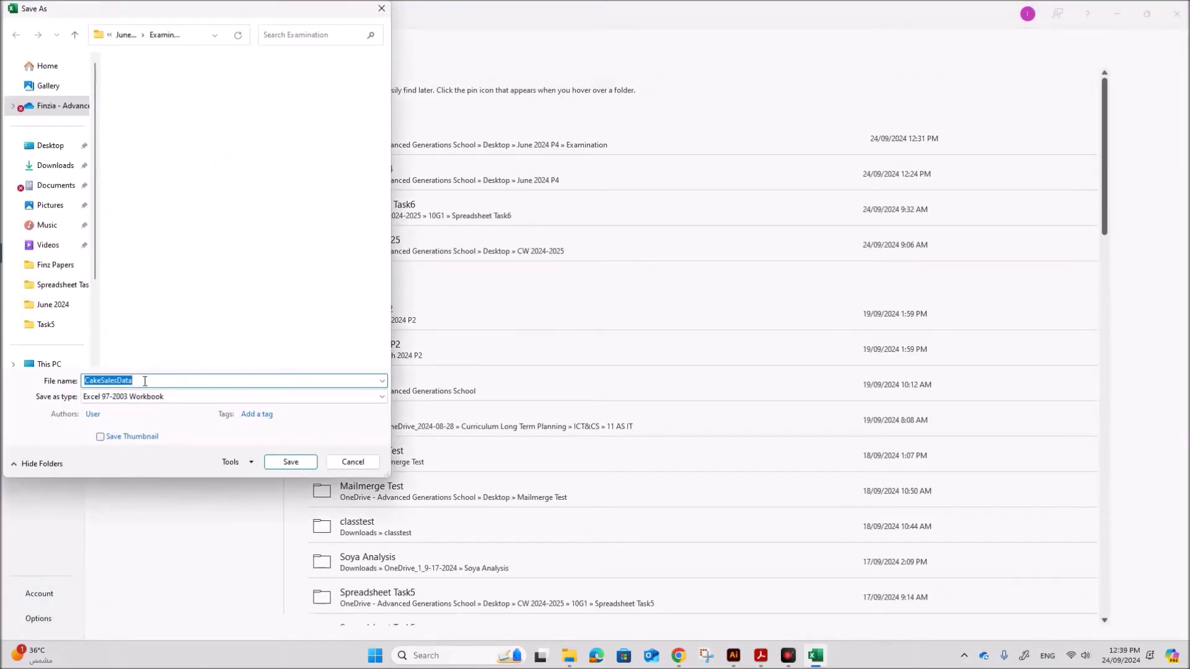
type("AprilBakerySales_ZZ123_1234")
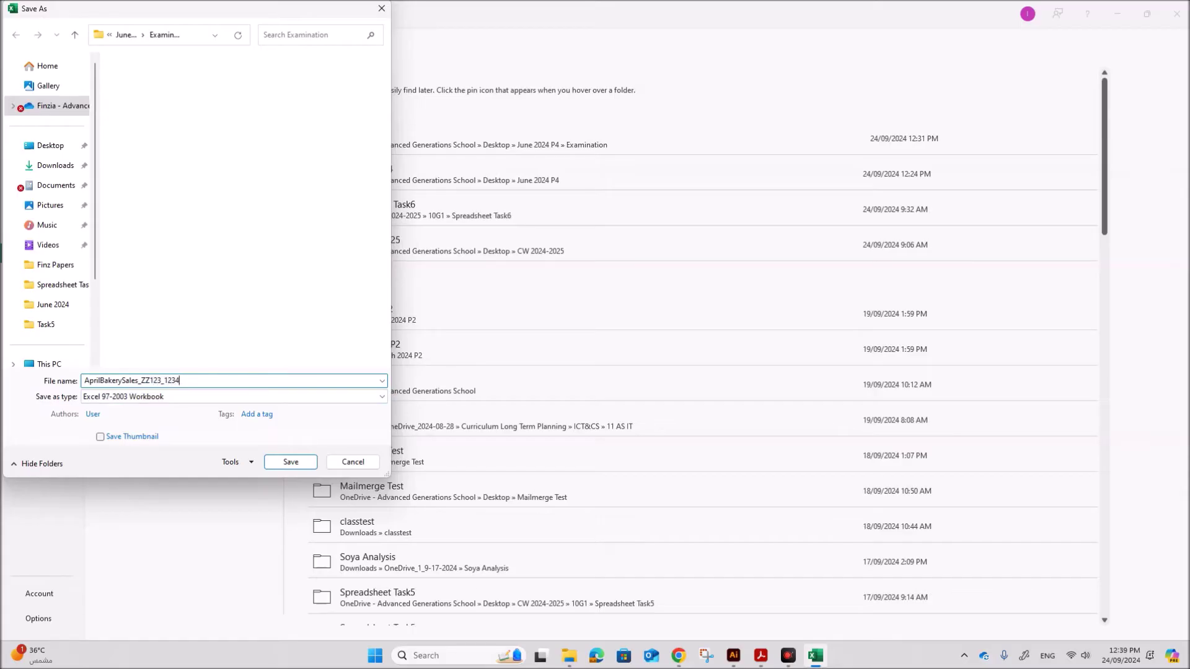
left_click(273, 462)
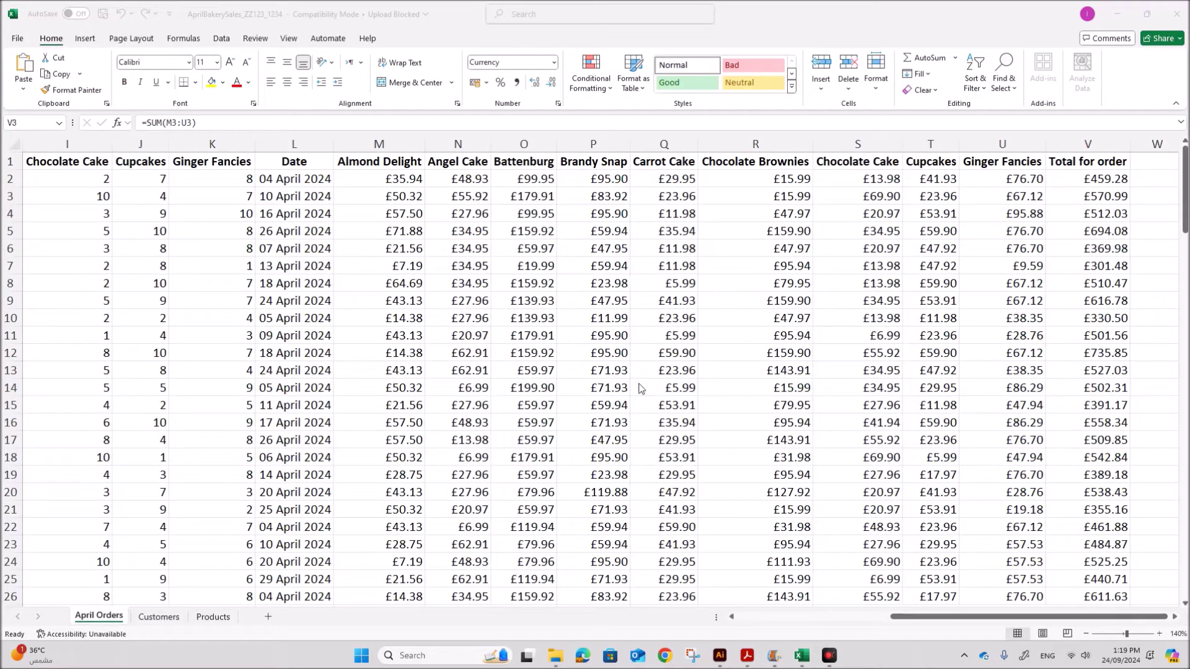
- Examine Task 1(b) on page 4 of the exam paper, highlighting the instruction to create and save the April_Invoices_ database
left_click(748, 658)
scroll(643, 503, "down", 7)
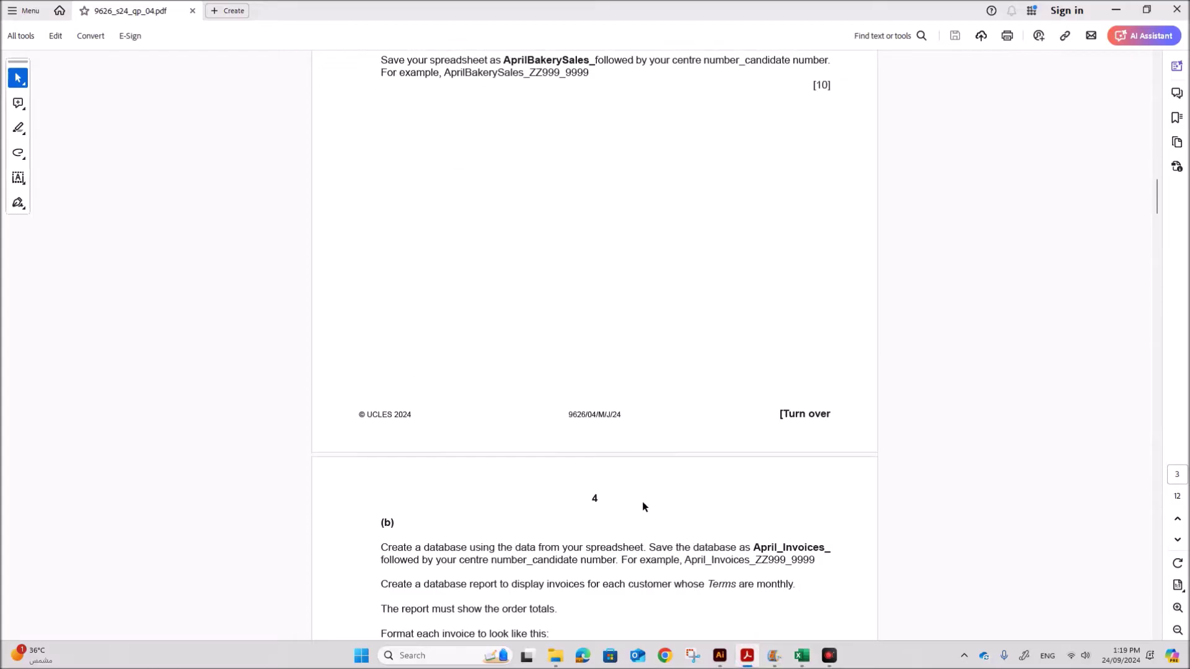
scroll(643, 507, "down", 3)
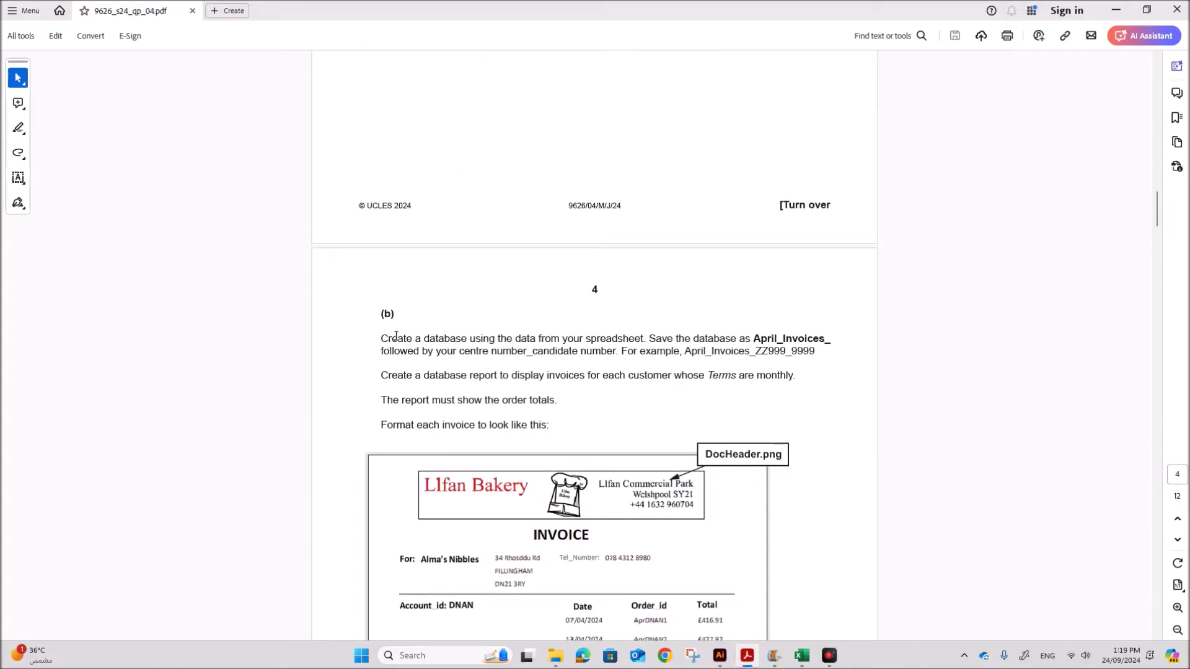
left_click_drag(393, 337, 827, 339)
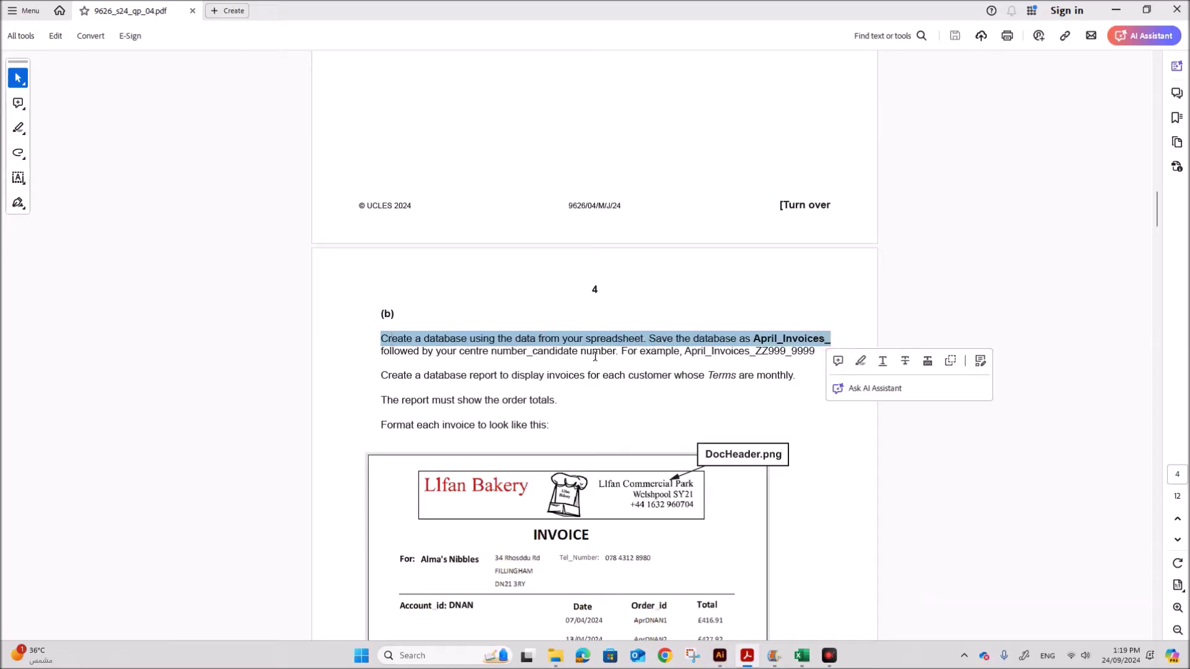
- Examine the report requirements in Task 1(b), highlighting the condition that the customer's Terms are monthly
scroll(594, 357, "down", 1)
left_click(624, 308)
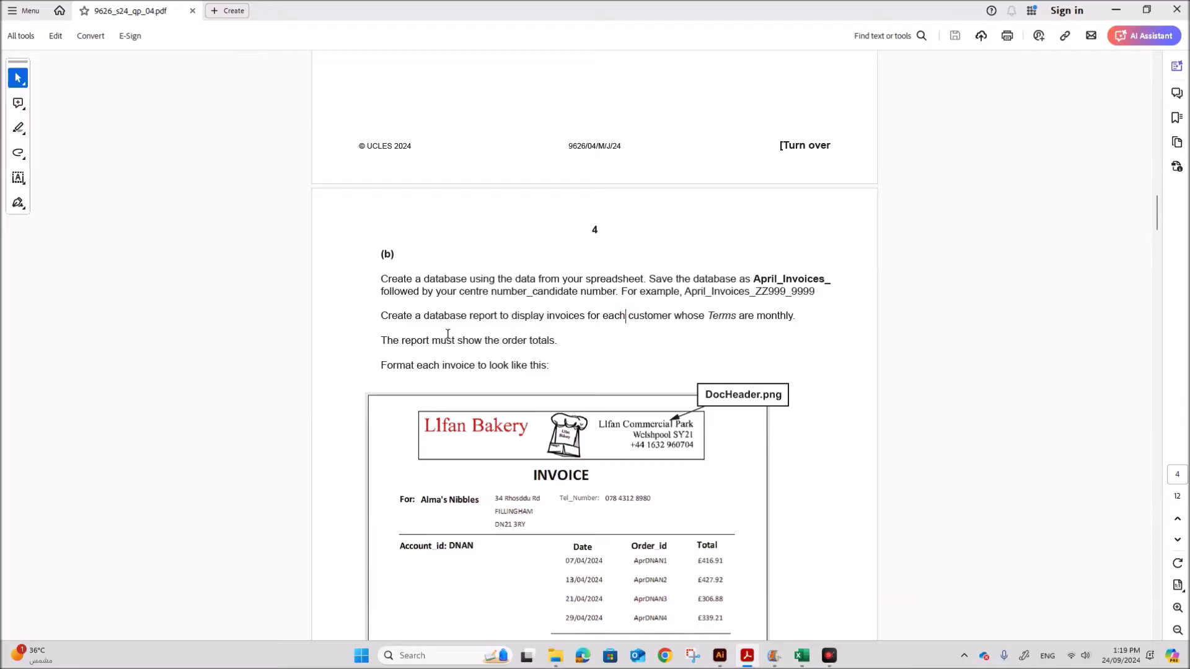
scroll(448, 334, "down", 1)
scroll(588, 355, "down", 2)
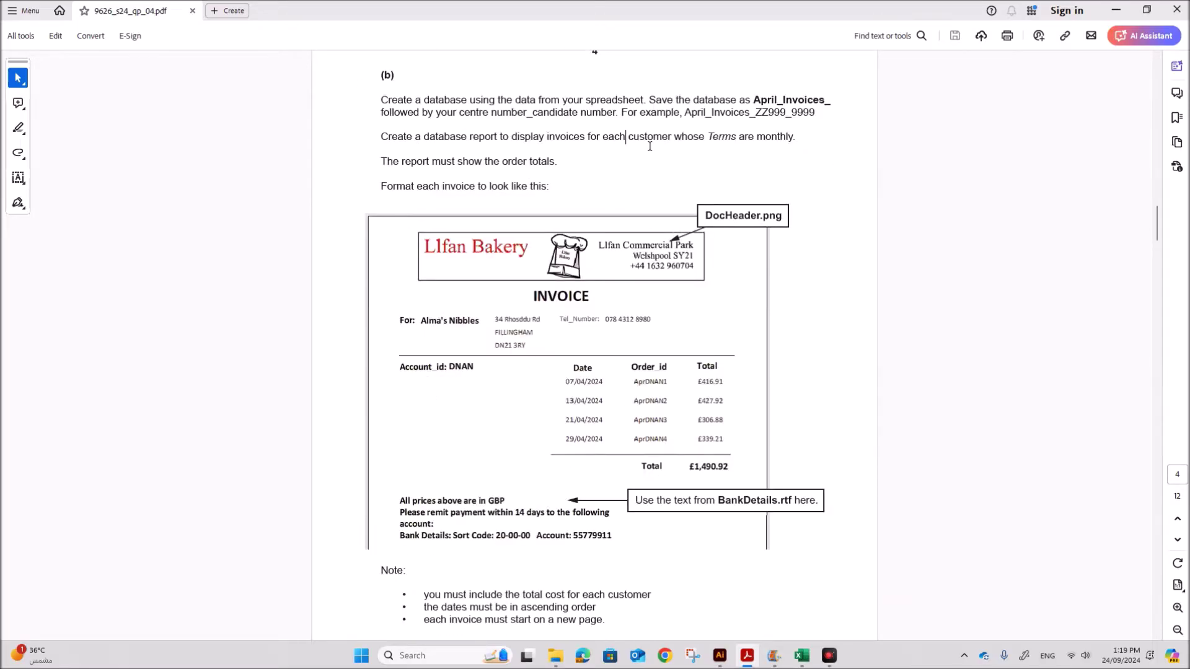
left_click_drag(707, 136, 796, 138)
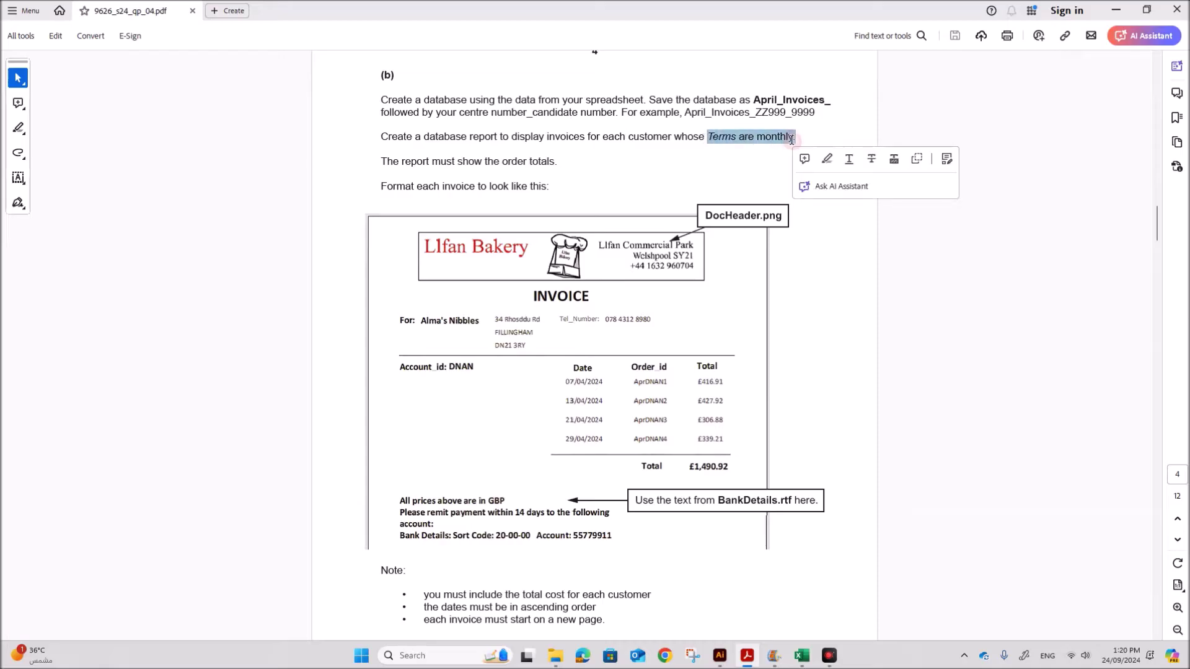
left_click(708, 147)
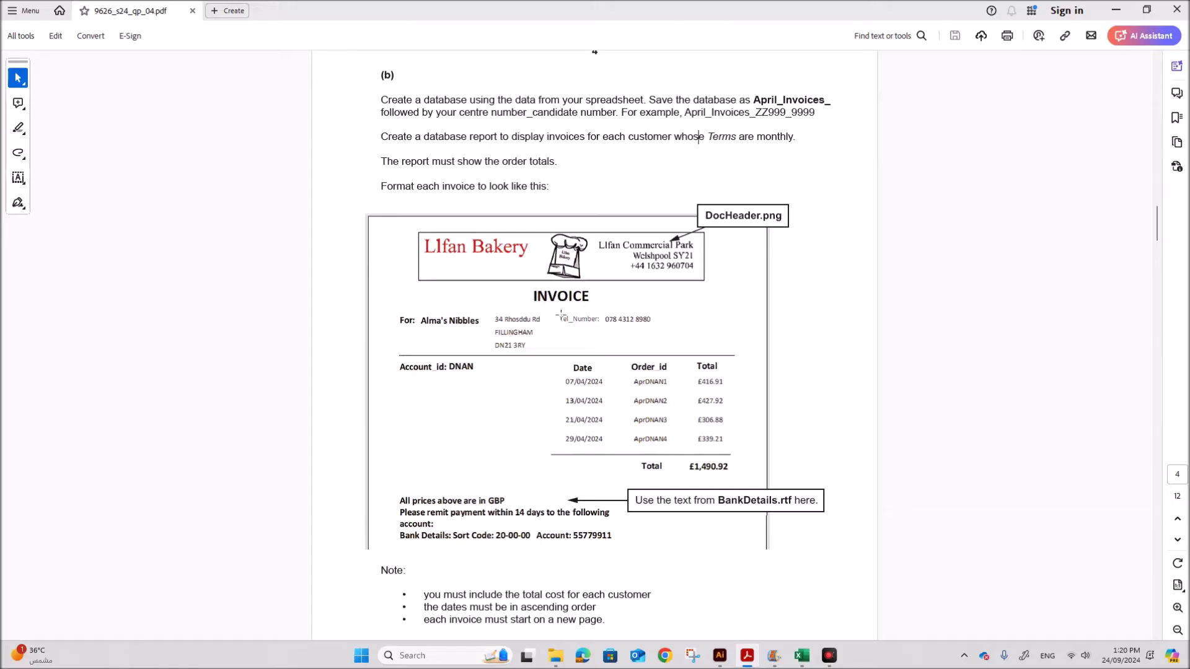
- Examine the sample invoice layout for the customer details, Account_id, Date, Order_id and Total fields it requires
left_click_drag(394, 304, 681, 352)
left_click(526, 402)
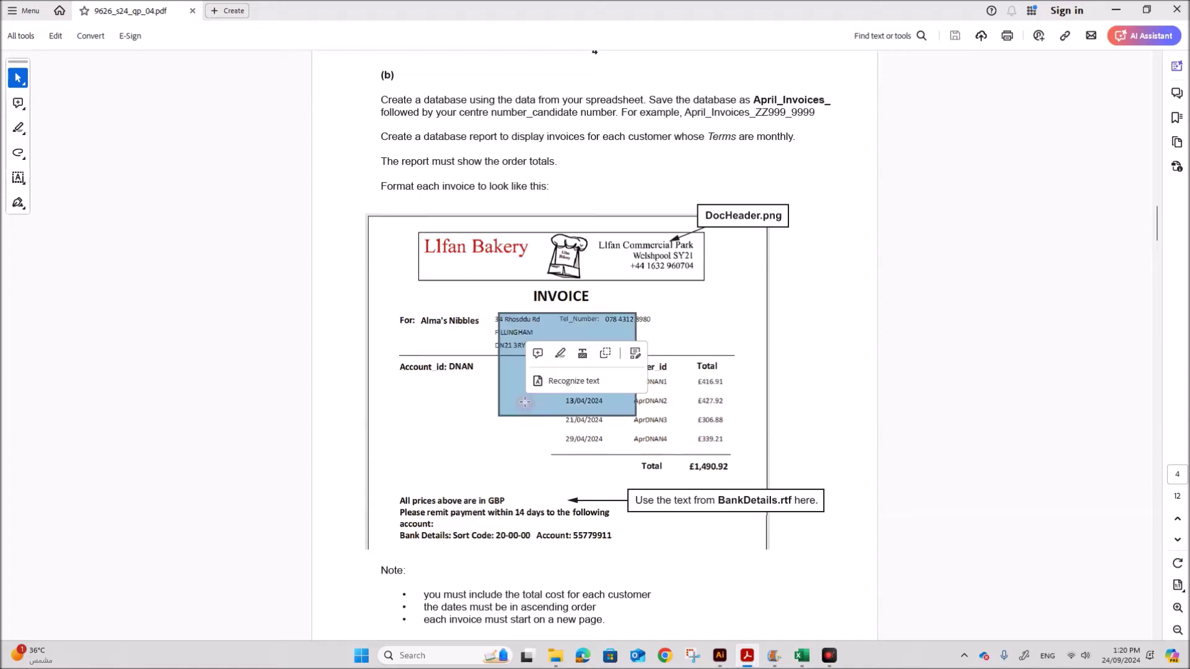
left_click(403, 367)
left_click(470, 384)
left_click(580, 381)
left_click(651, 368)
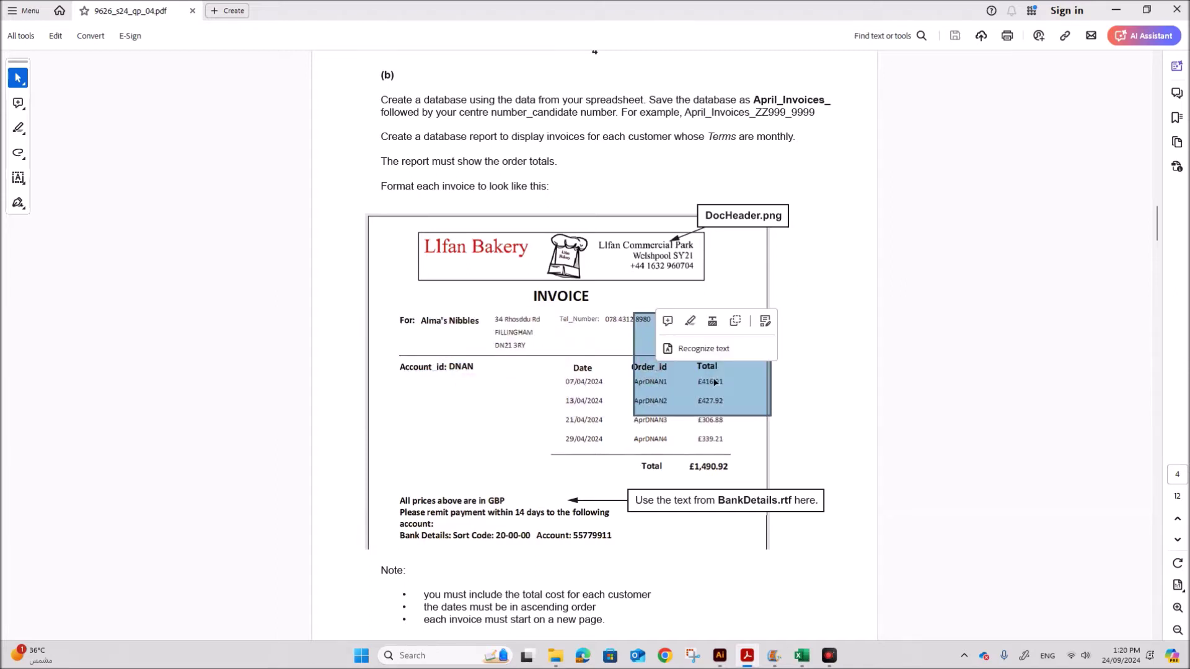
left_click(700, 402)
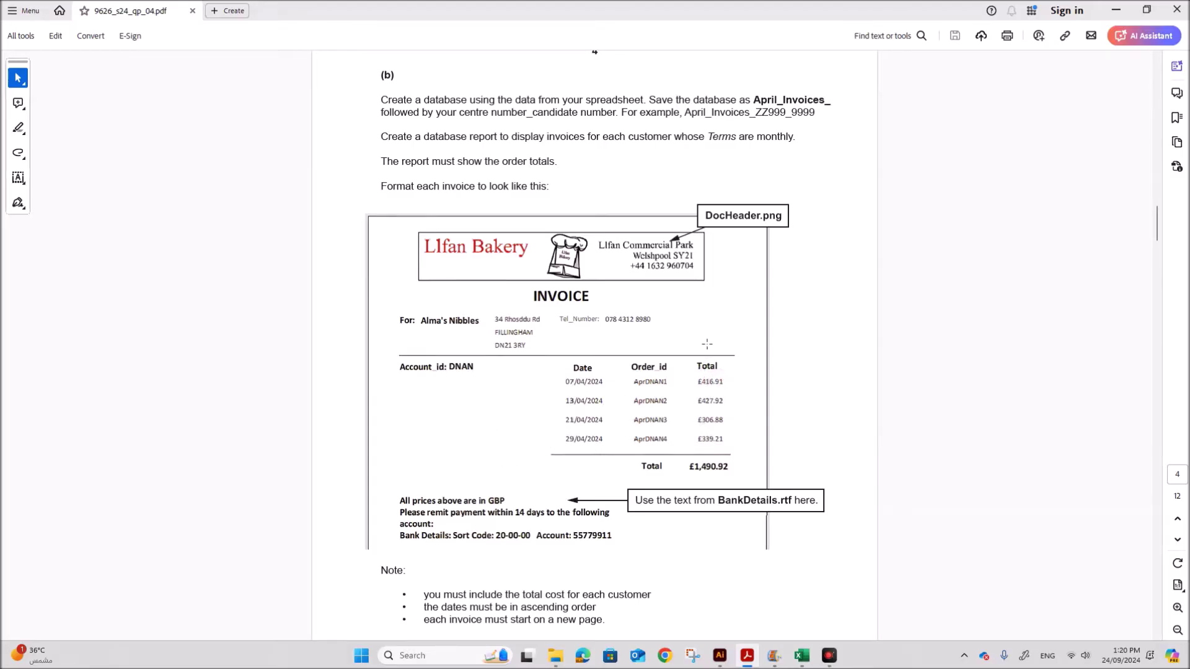
- Switch to Access and start a new blank database
left_click(467, 657)
type("acc")
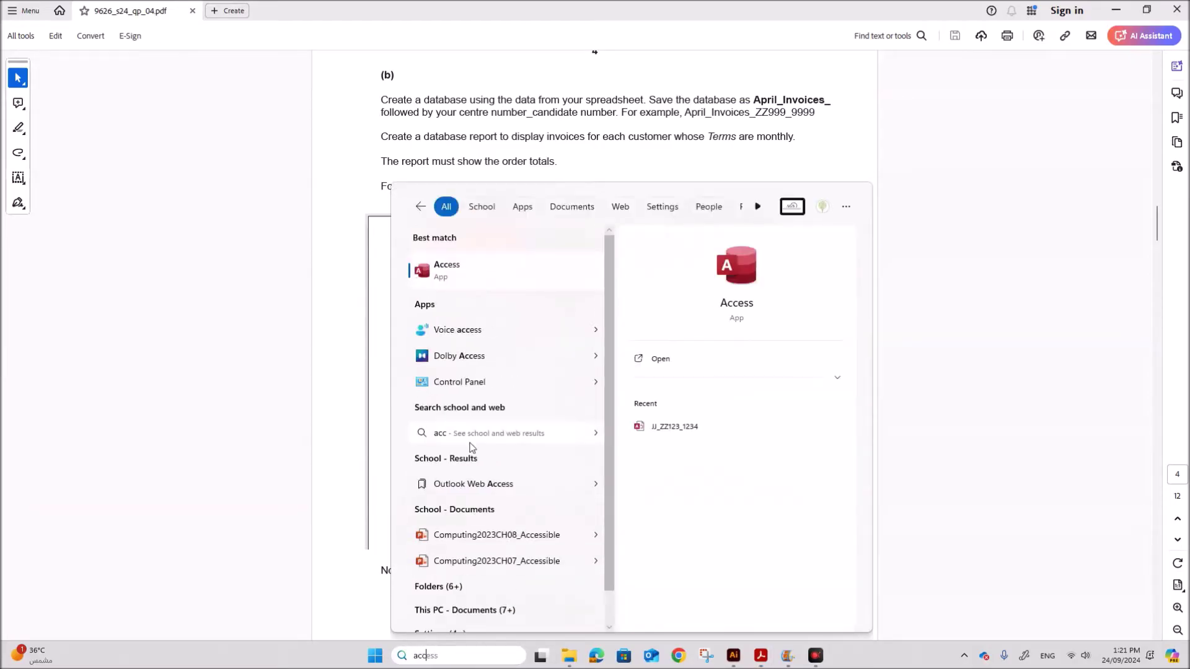
left_click(466, 279)
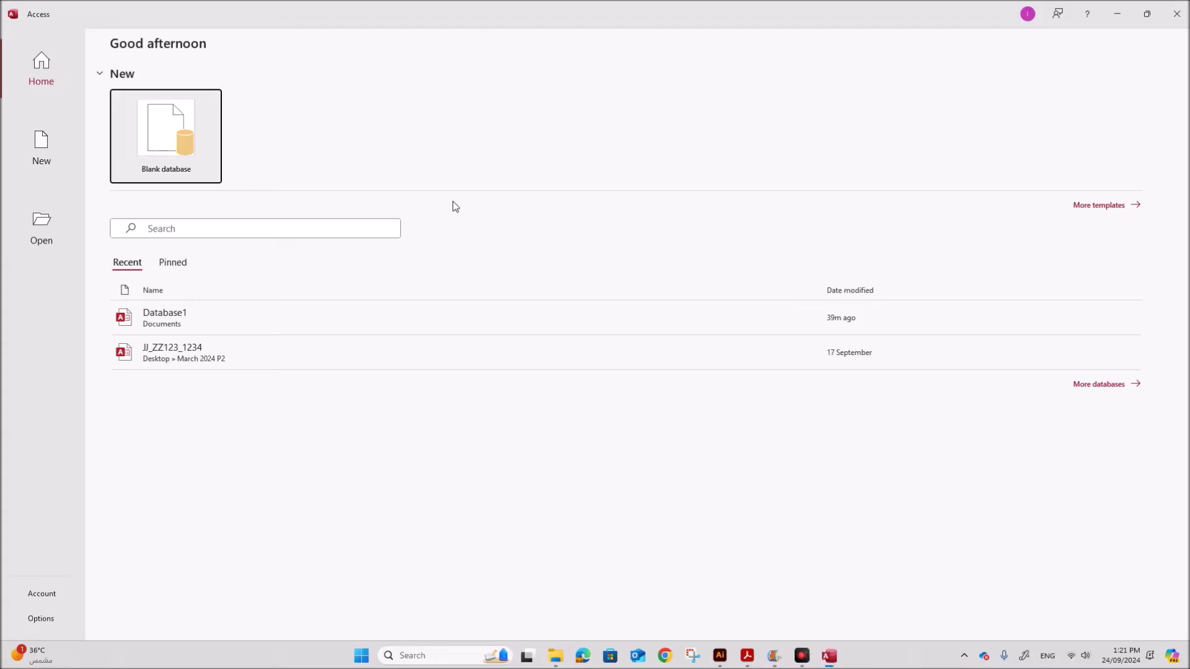
left_click(167, 149)
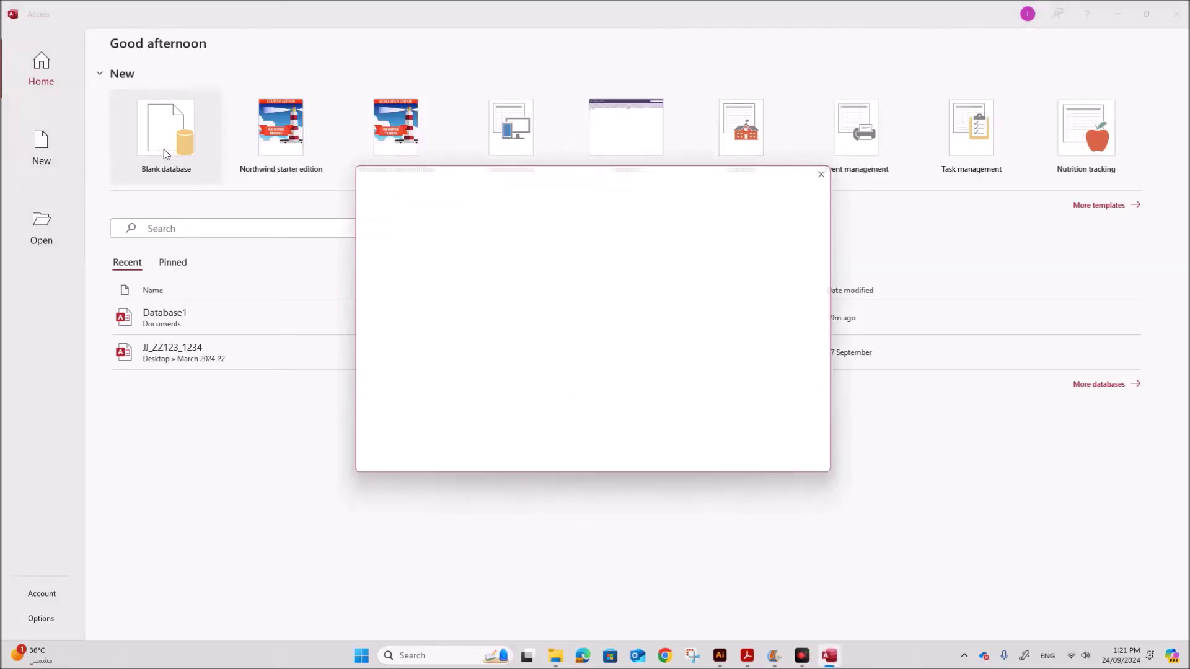
- Name the new database April_Invoices_ZZ123_1234, copying the April_Invoices_ prefix from the exam paper
left_click(749, 657)
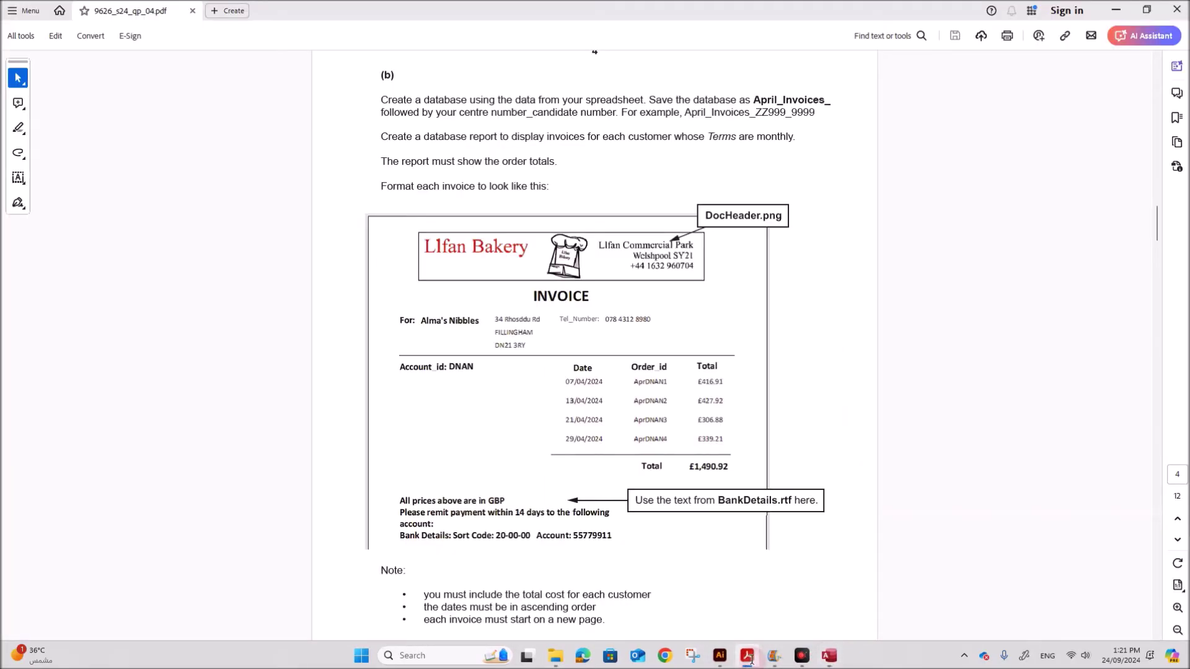
left_click_drag(754, 99, 831, 101)
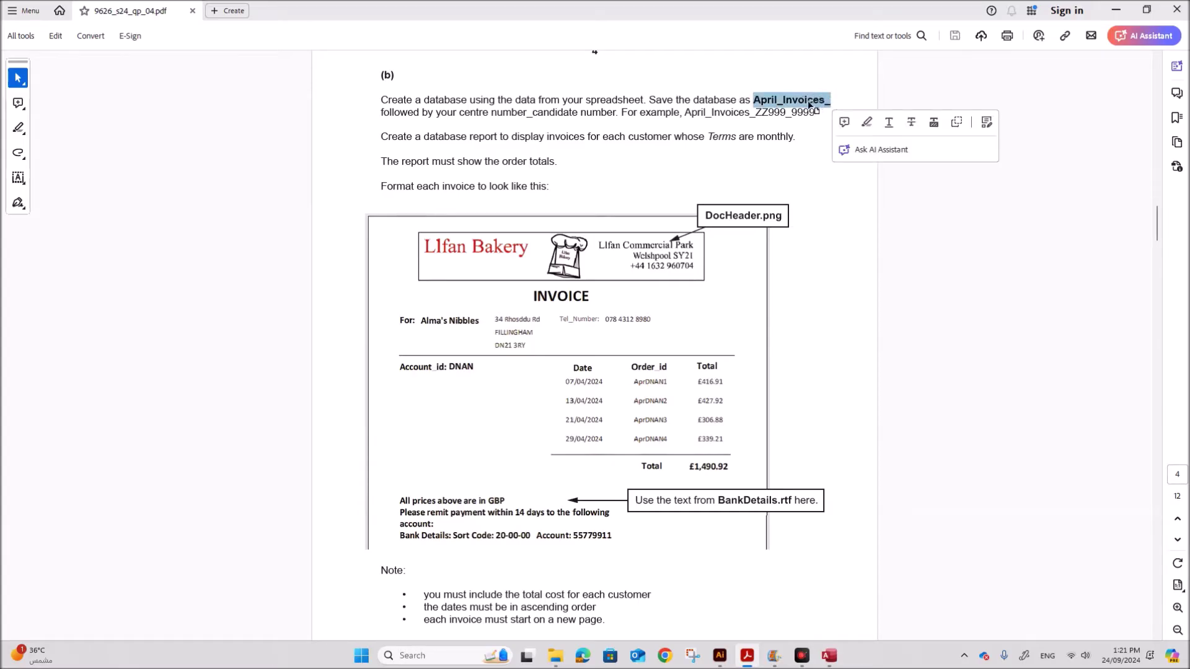
left_click(829, 655)
type("ZZ123_1234")
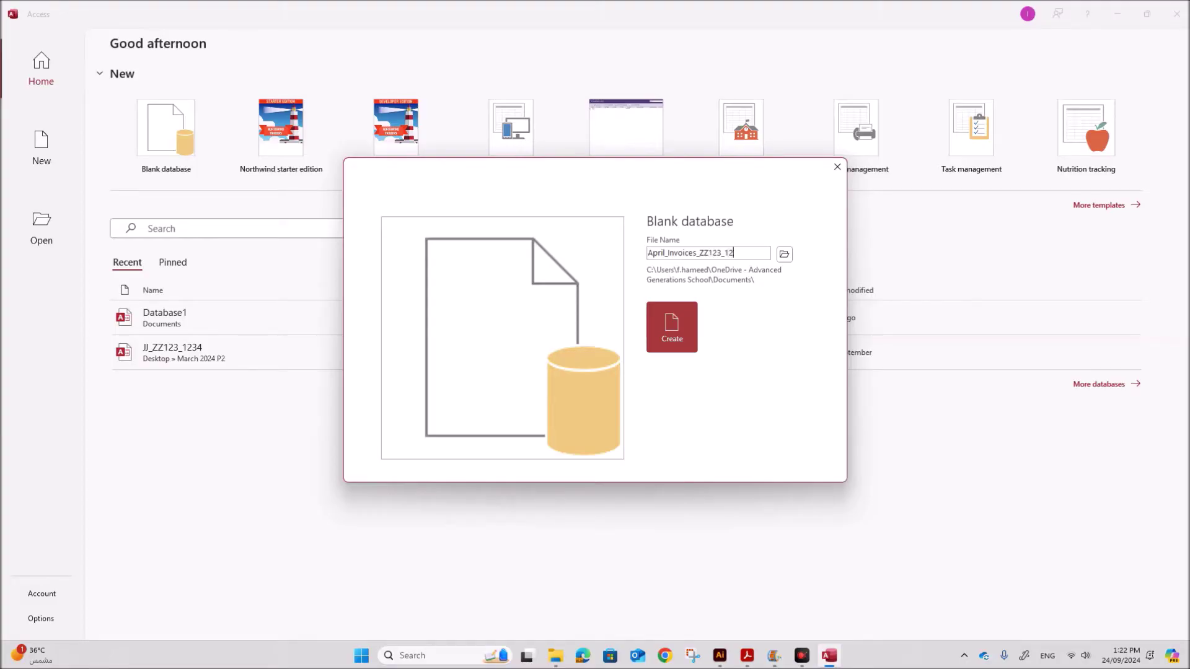
- Create the database in the Examination folder within June 2024 P4 on the Desktop, and close the empty Table1
left_click(784, 254)
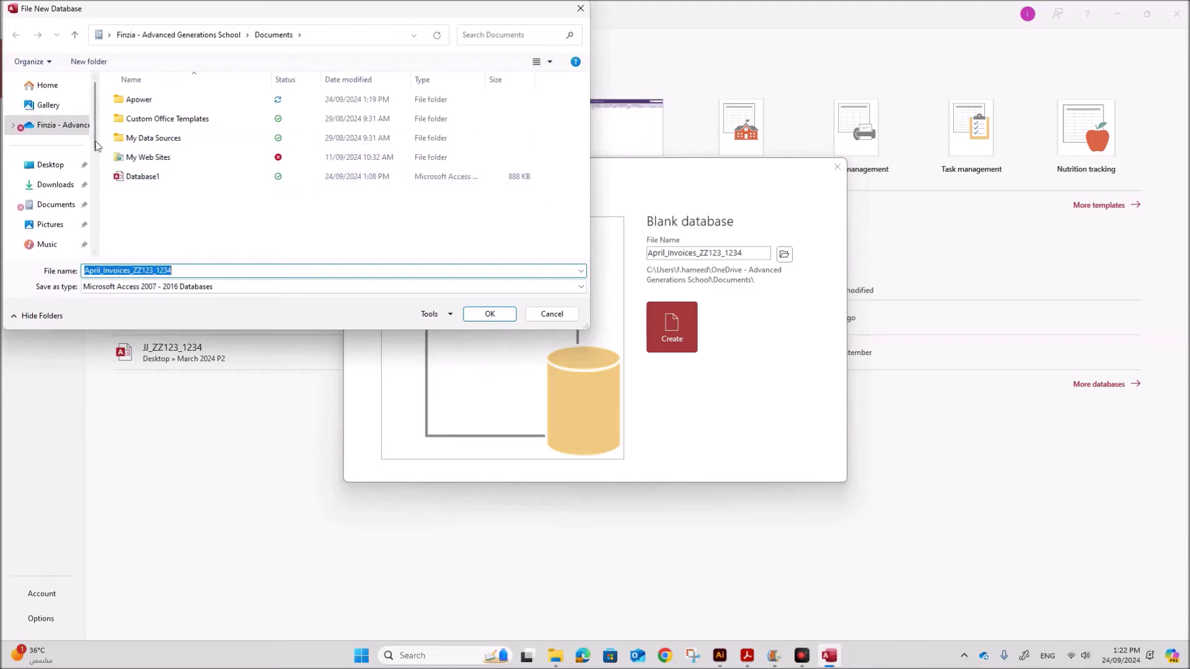
left_click(56, 165)
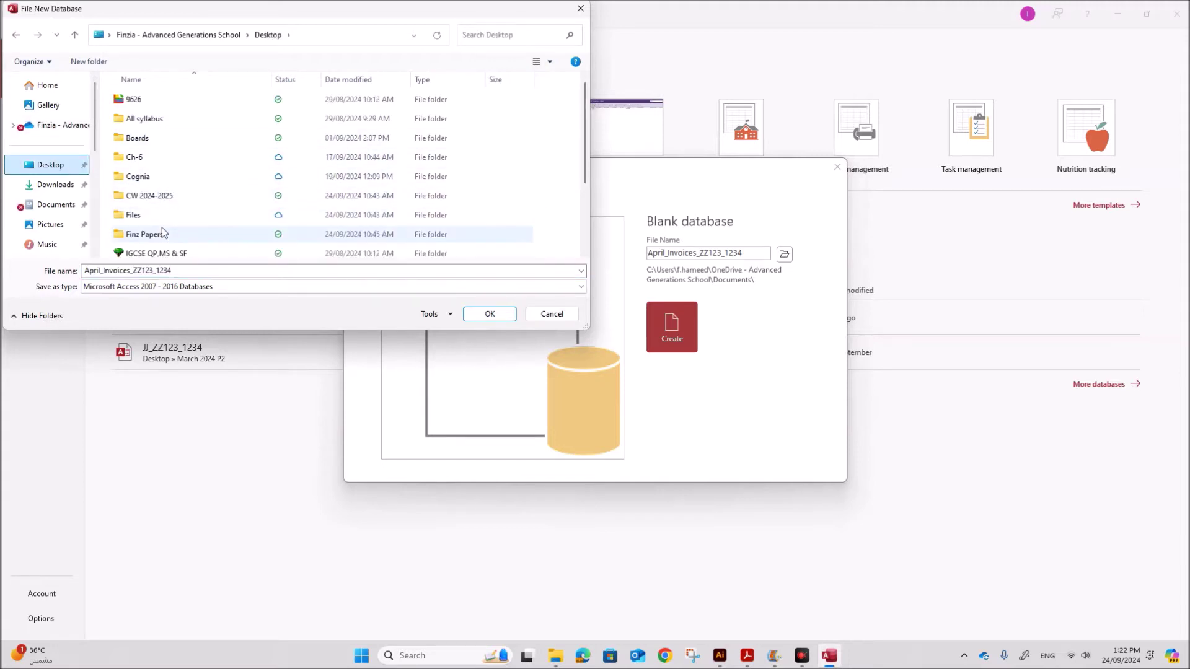
scroll(162, 223, "down", 2)
double_click(164, 174)
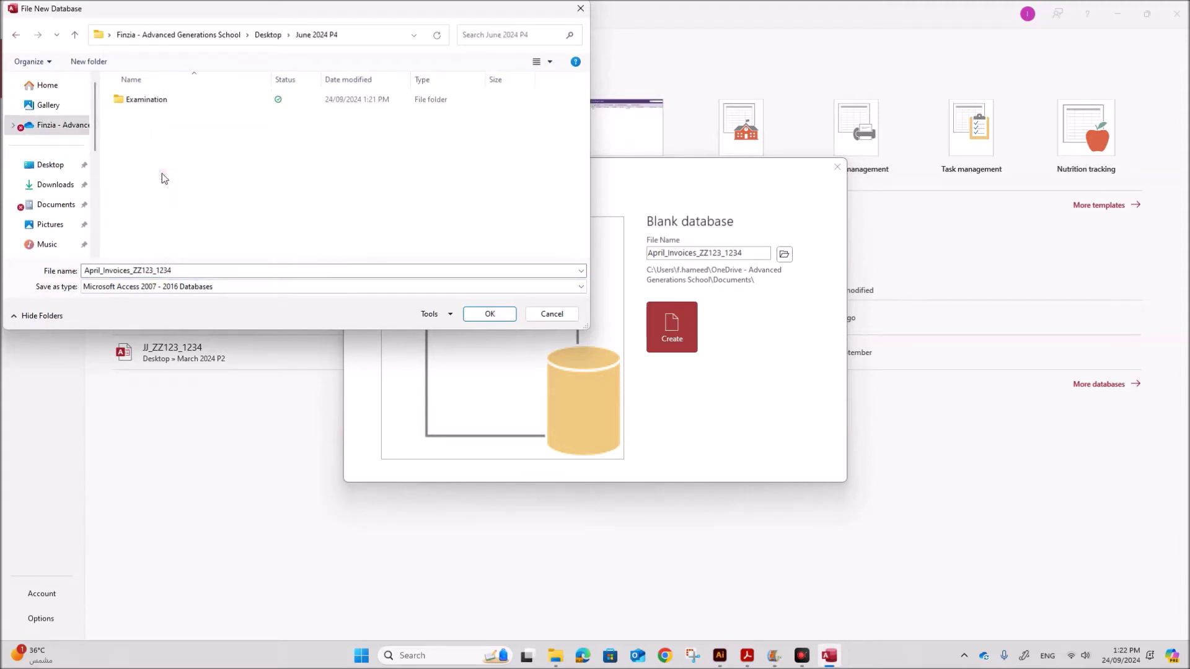
double_click(162, 105)
left_click(489, 314)
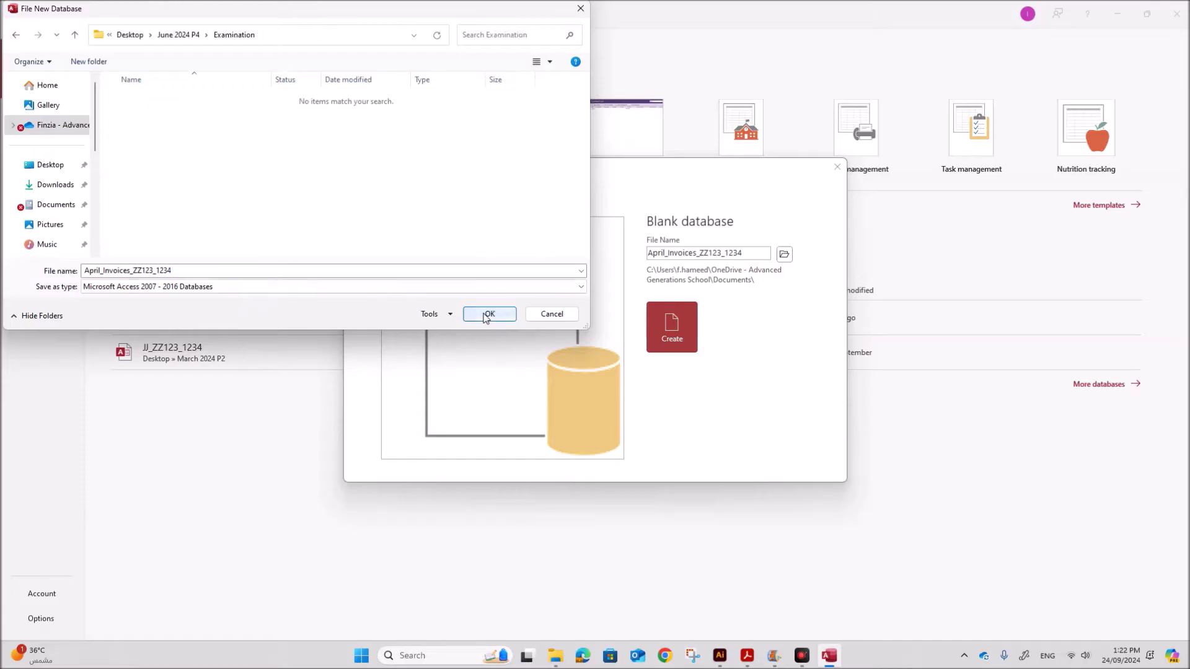
left_click(670, 352)
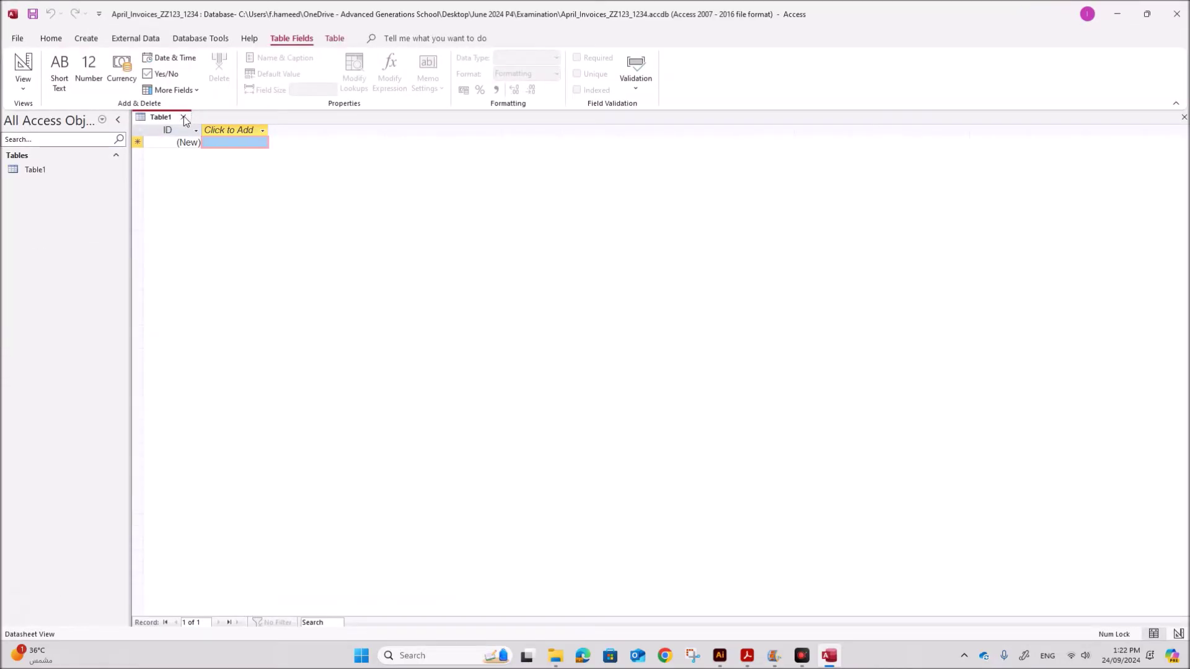
left_click(183, 117)
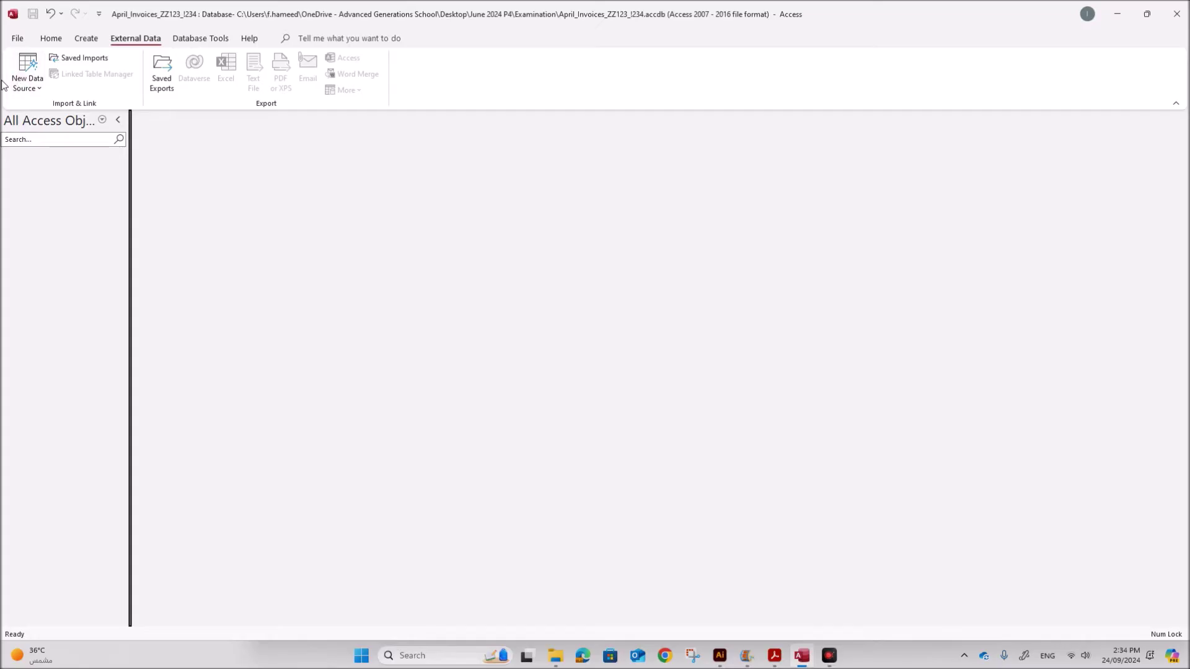
- Start an Excel import into a new table, using AprilBakerySales_ZZ123_1234 from the Examination folder as the source
left_click(26, 85)
mouse_move(77, 112)
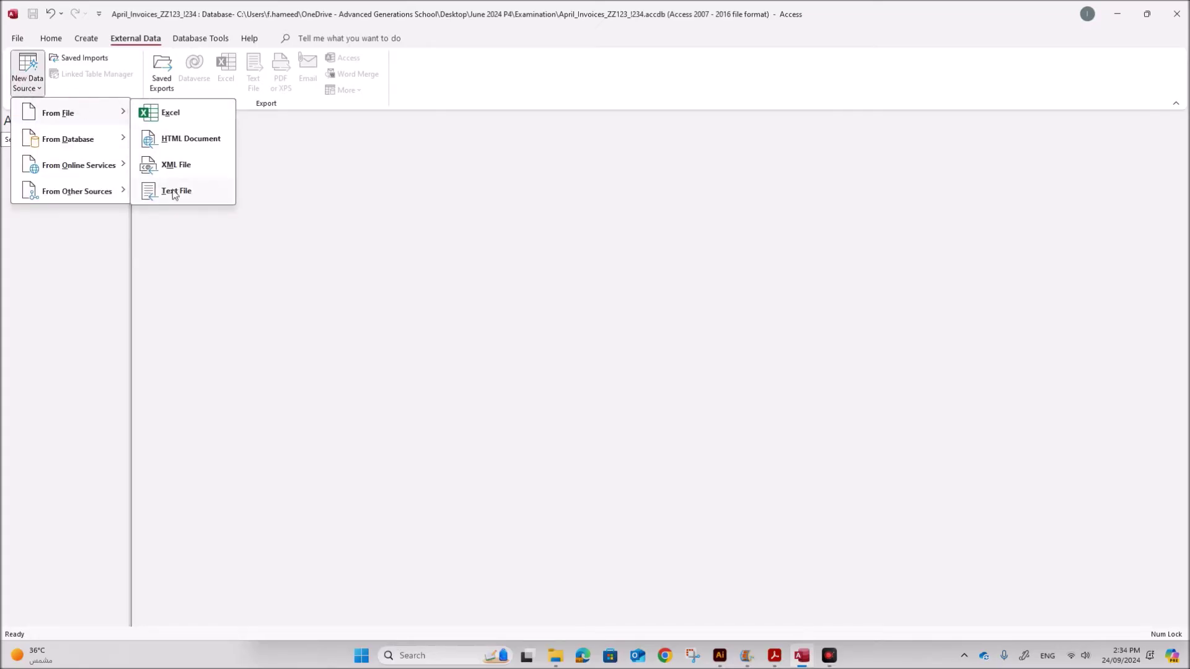
left_click(179, 114)
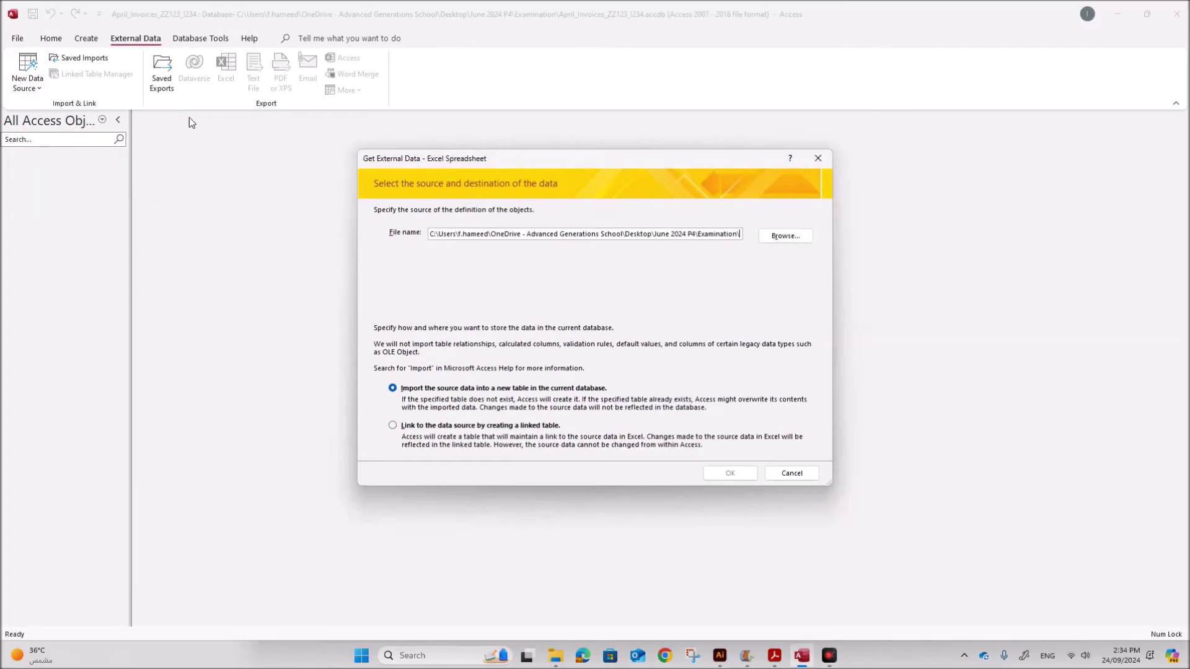
left_click(785, 236)
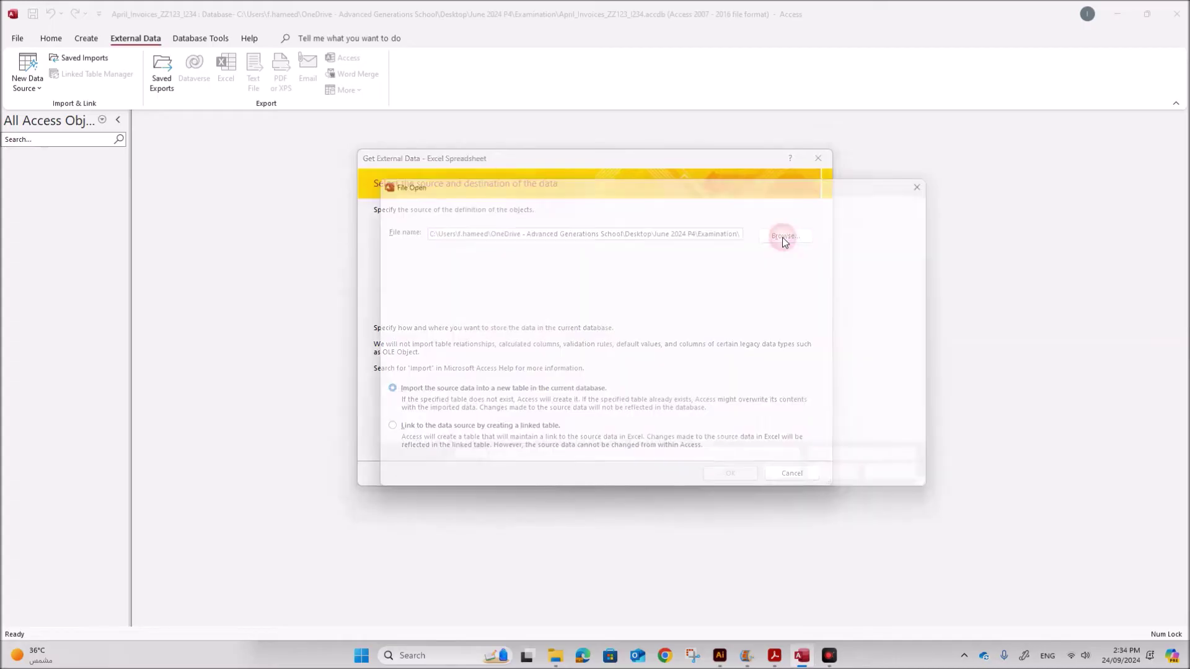
left_click(546, 268)
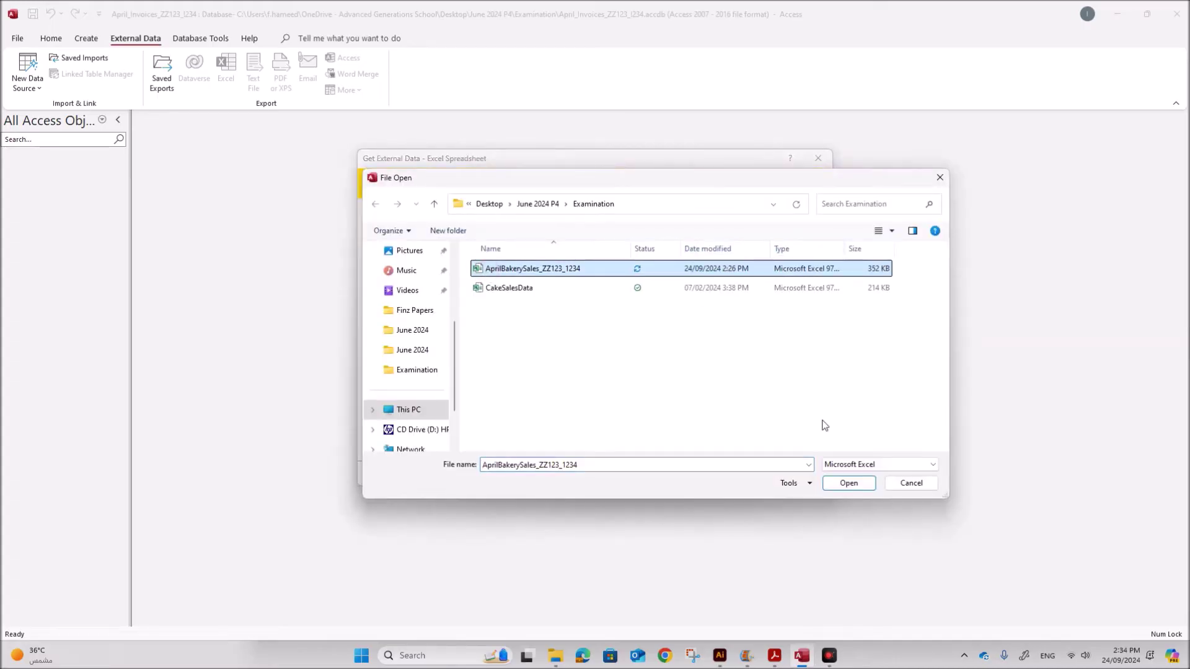
left_click(848, 483)
left_click(731, 475)
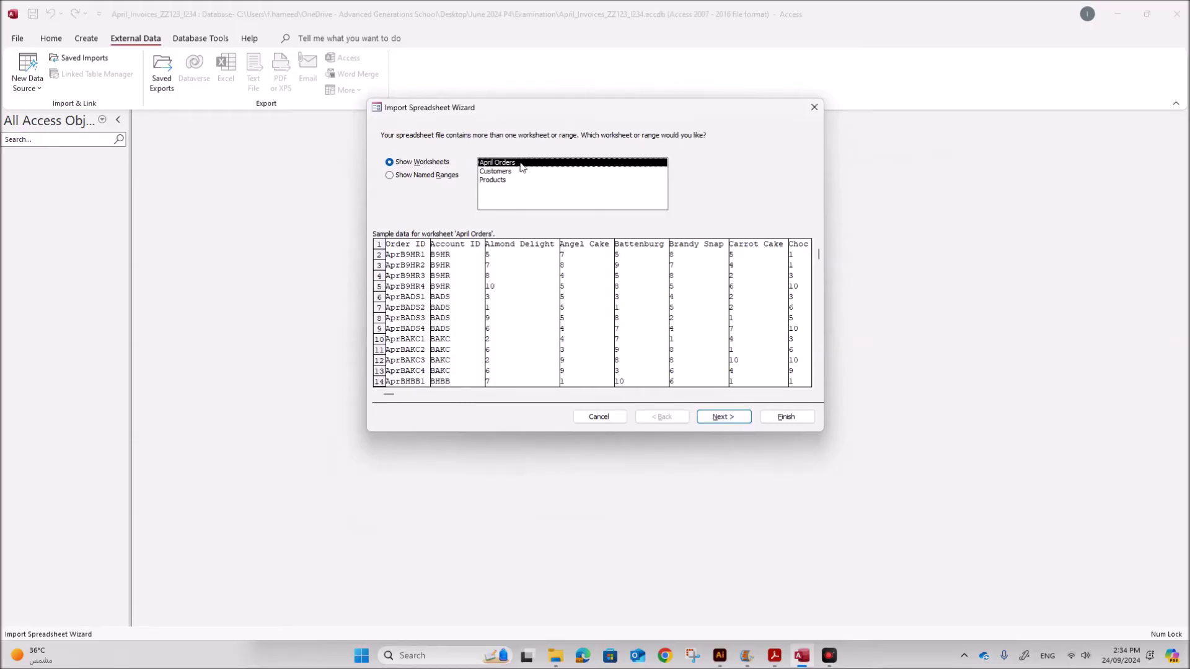
- Choose the April Orders worksheet for import and accept its first row as the column headings
left_click(736, 418)
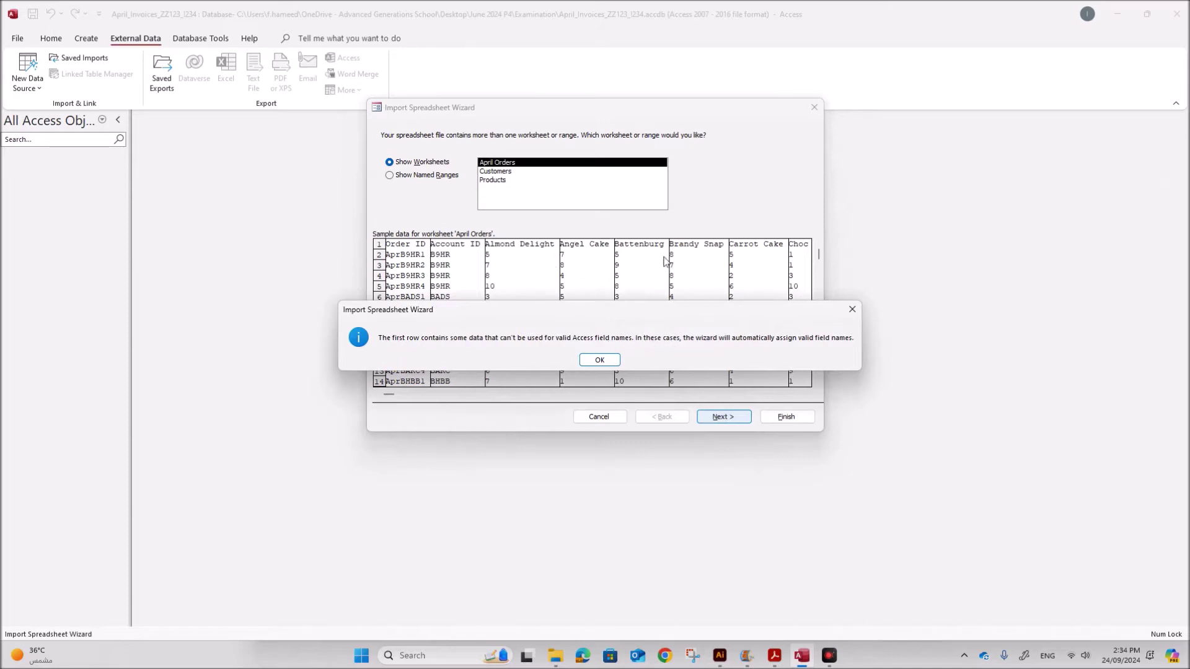
left_click(774, 655)
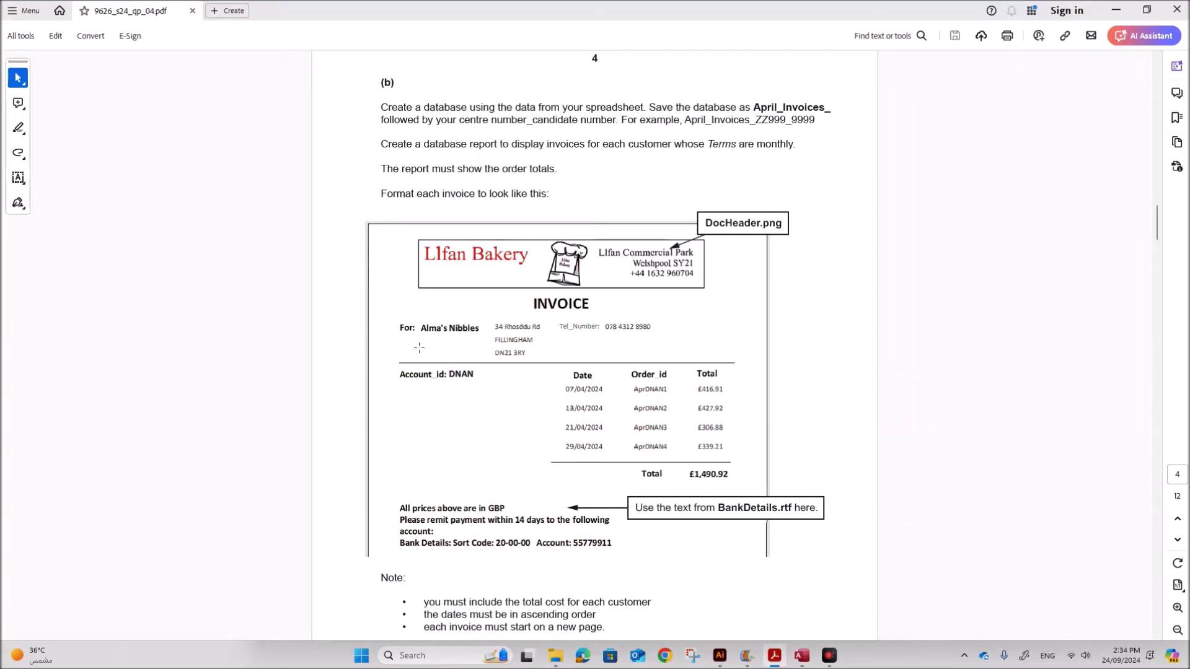
left_click(803, 656)
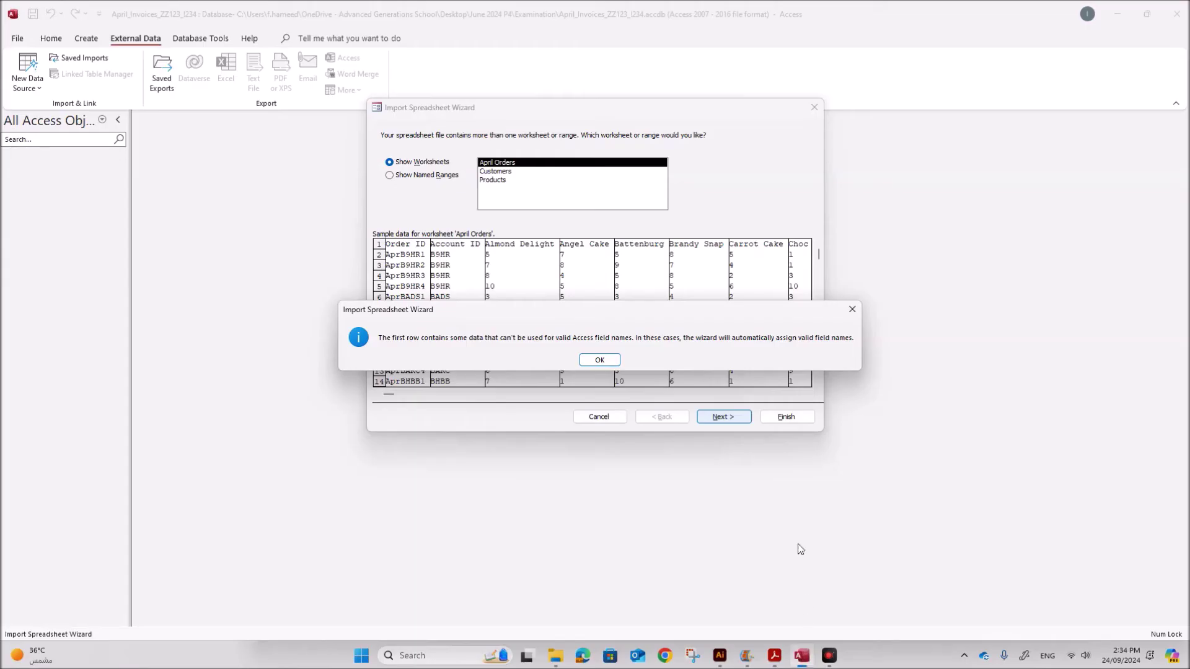
left_click(599, 361)
left_click(710, 417)
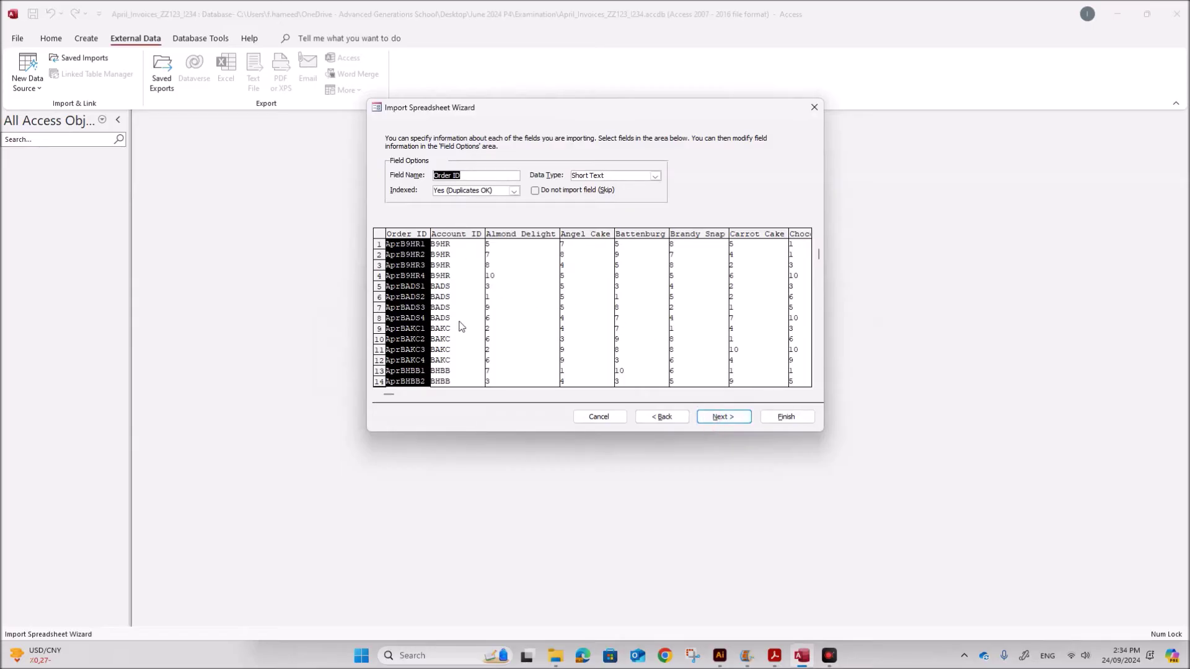
- Exclude the Almond Delight, Angel Cake, Battenburg, Brandy Snap and Carrot Cake fields from the import
left_click(523, 240)
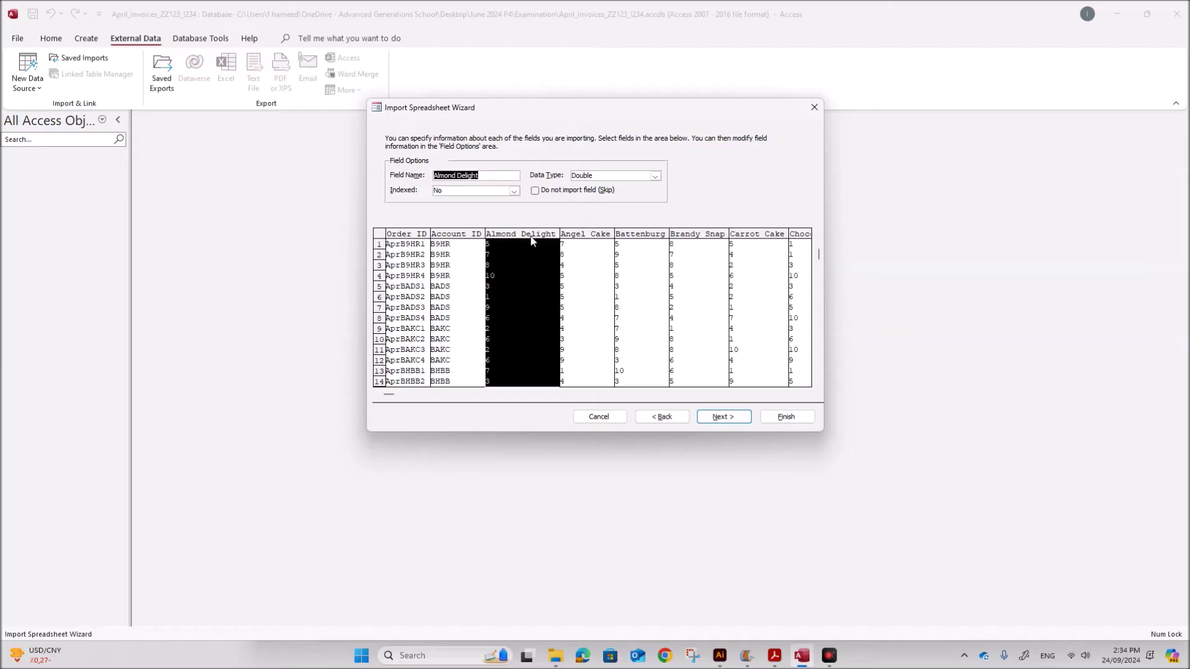
left_click(551, 191)
left_click(590, 236)
left_click(566, 194)
left_click(638, 236)
left_click(583, 193)
left_click(700, 235)
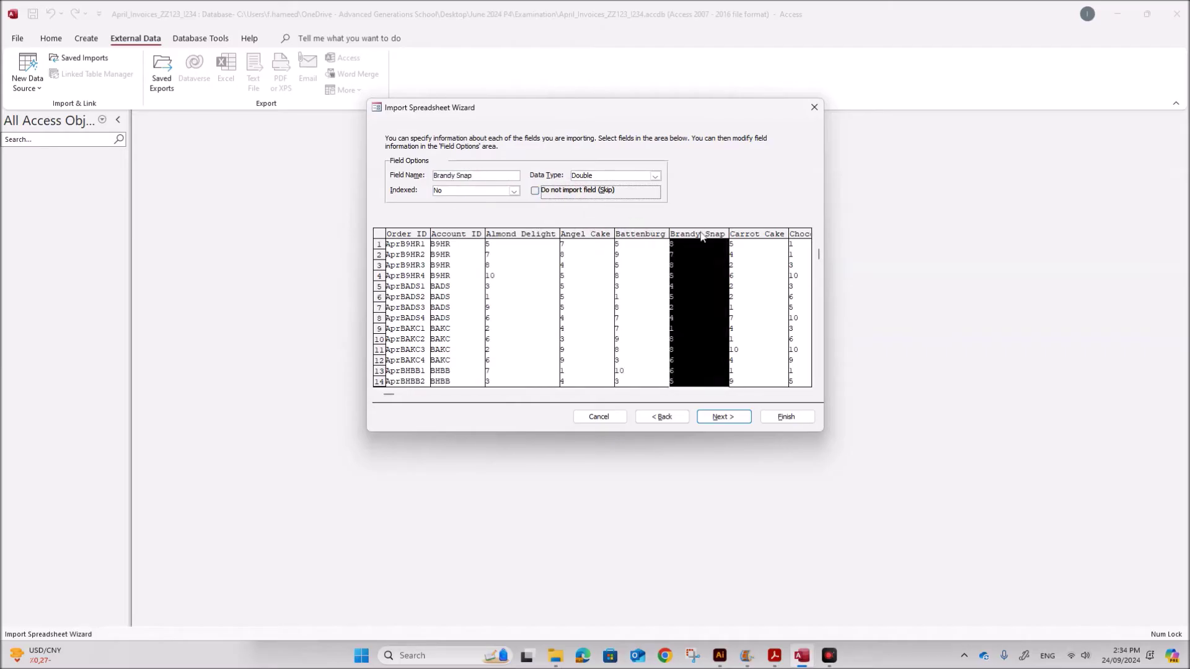
left_click(757, 235)
left_click(600, 193)
- Exclude the Chocolate Brownies, Chocolate Cake, Cupcakes and Ginger Fancies fields from the import
left_click_drag(807, 394, 807, 395)
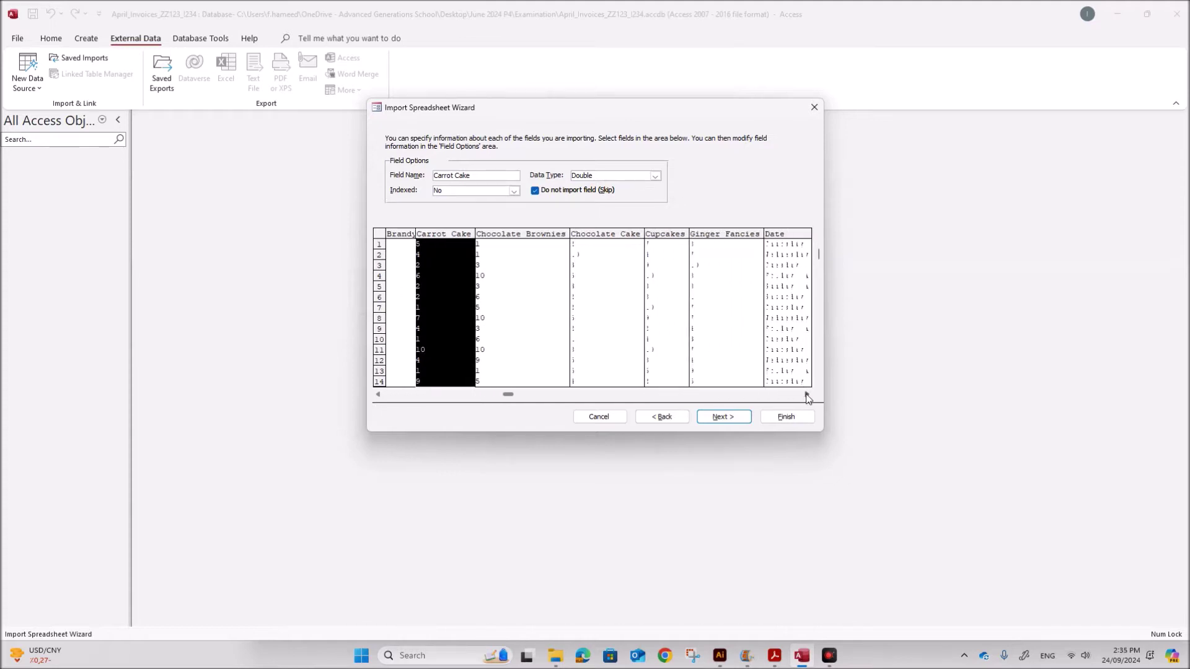
left_click(551, 234)
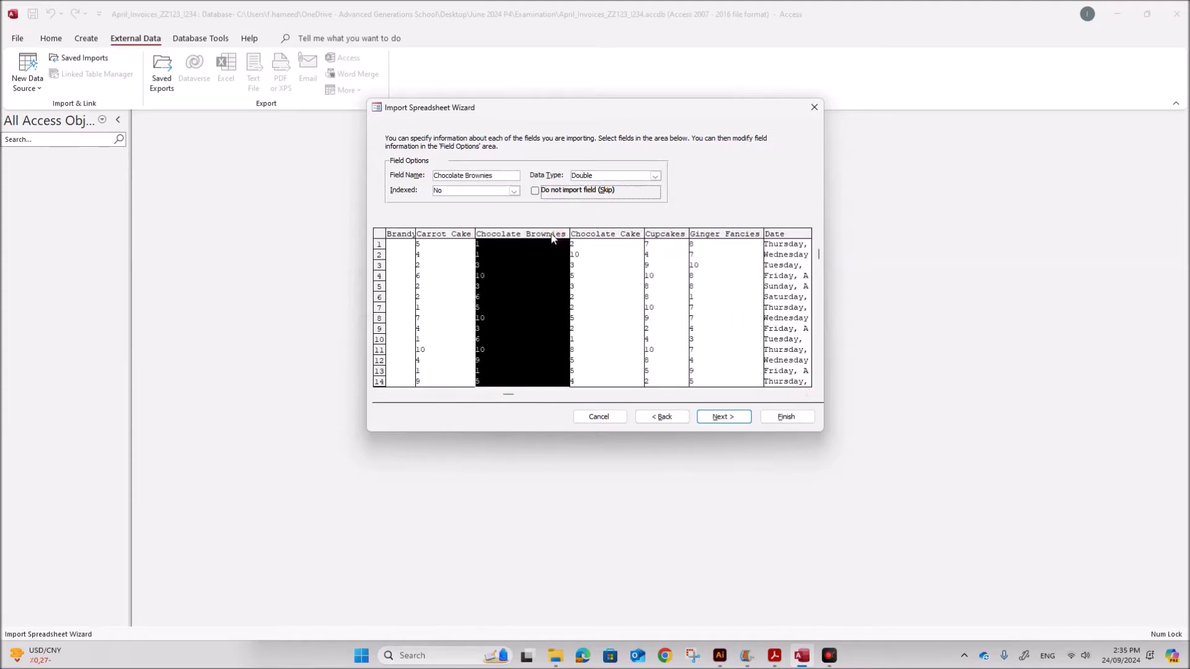
left_click(587, 239)
left_click(536, 191)
left_click(663, 236)
left_click(535, 191)
left_click(719, 234)
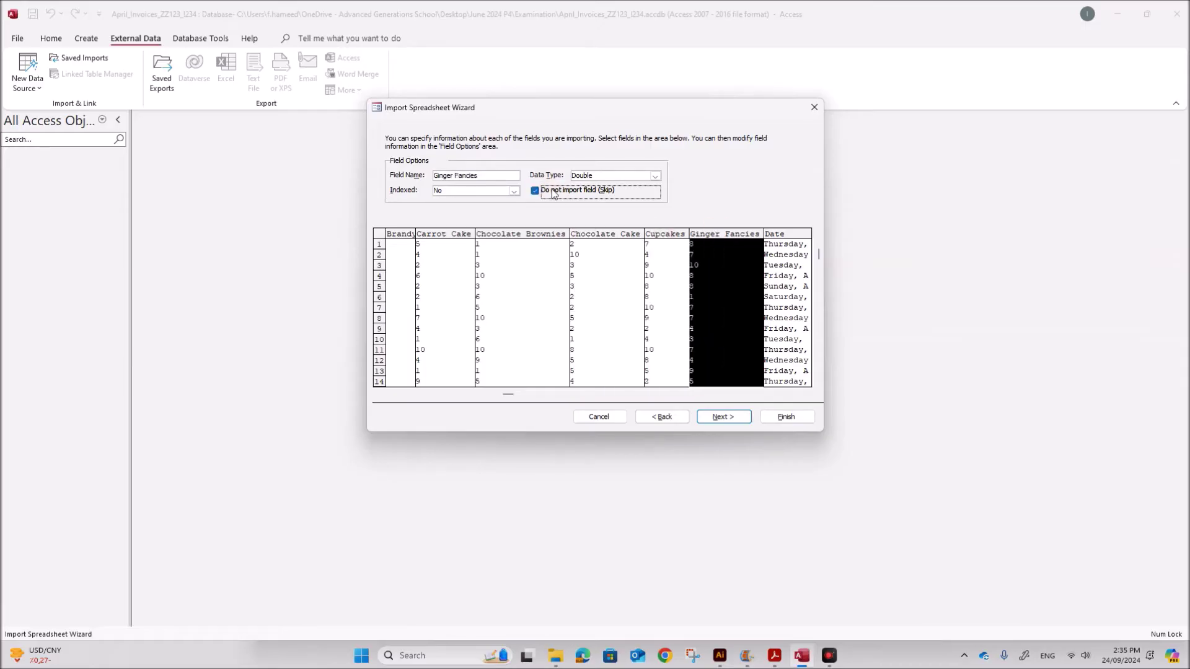
- Exclude Field13, Field14 and Field15 from the April Orders import
left_click_drag(509, 395, 616, 396)
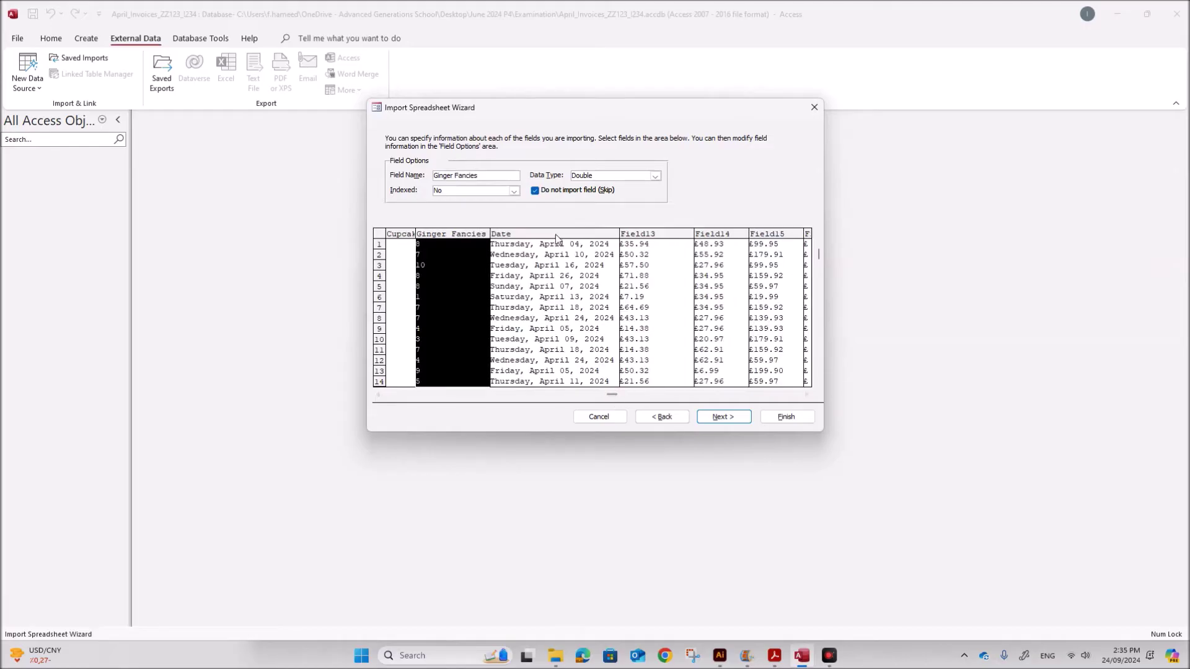
left_click(555, 234)
left_click(641, 238)
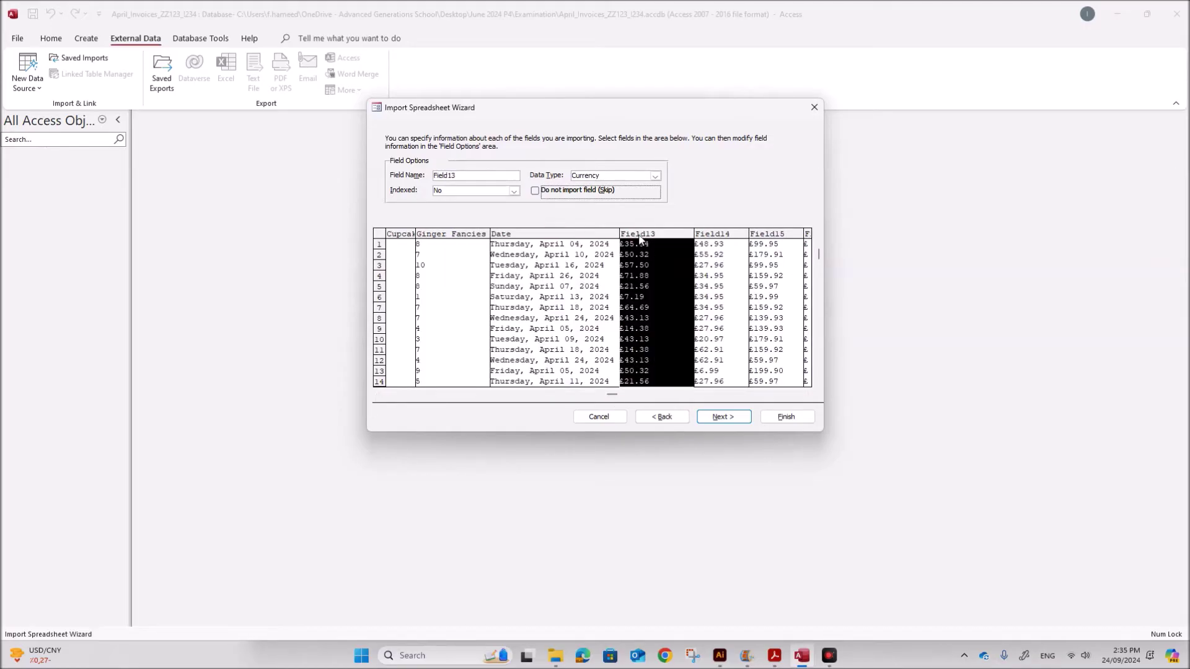
left_click(548, 191)
left_click(714, 236)
left_click(560, 192)
left_click(756, 237)
left_click(554, 193)
- Exclude Field16, Field17 and Field18 from the April Orders import
left_click_drag(612, 394, 682, 394)
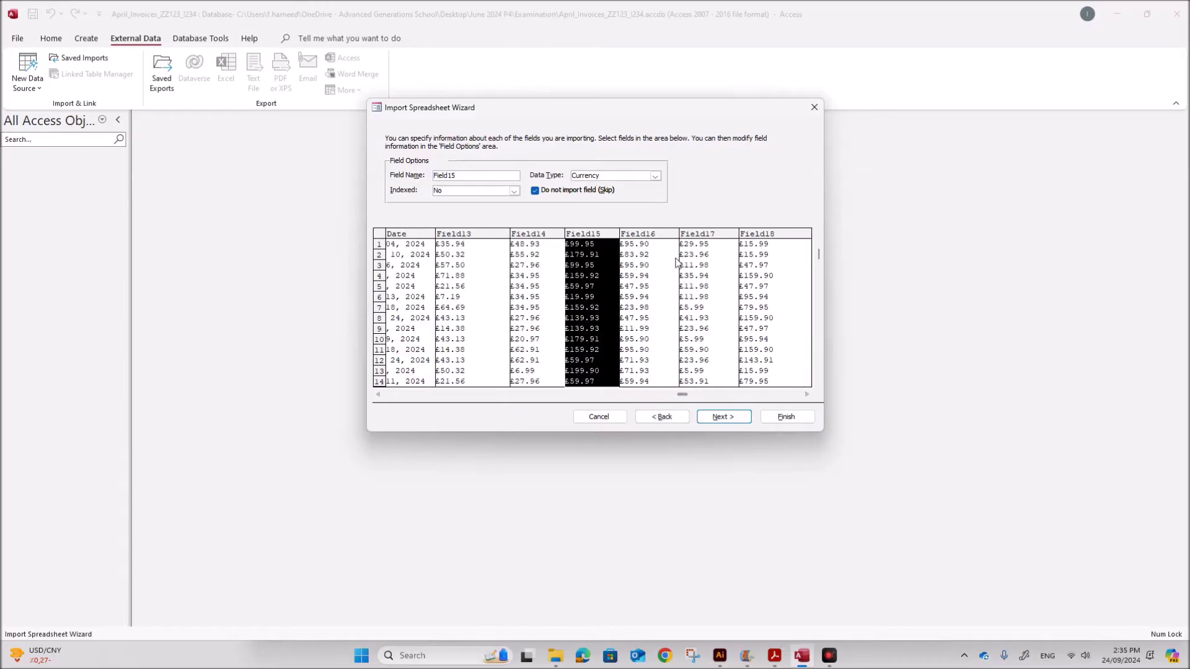
left_click(660, 241)
left_click(582, 192)
left_click(689, 238)
left_click(574, 192)
left_click(750, 240)
left_click(565, 189)
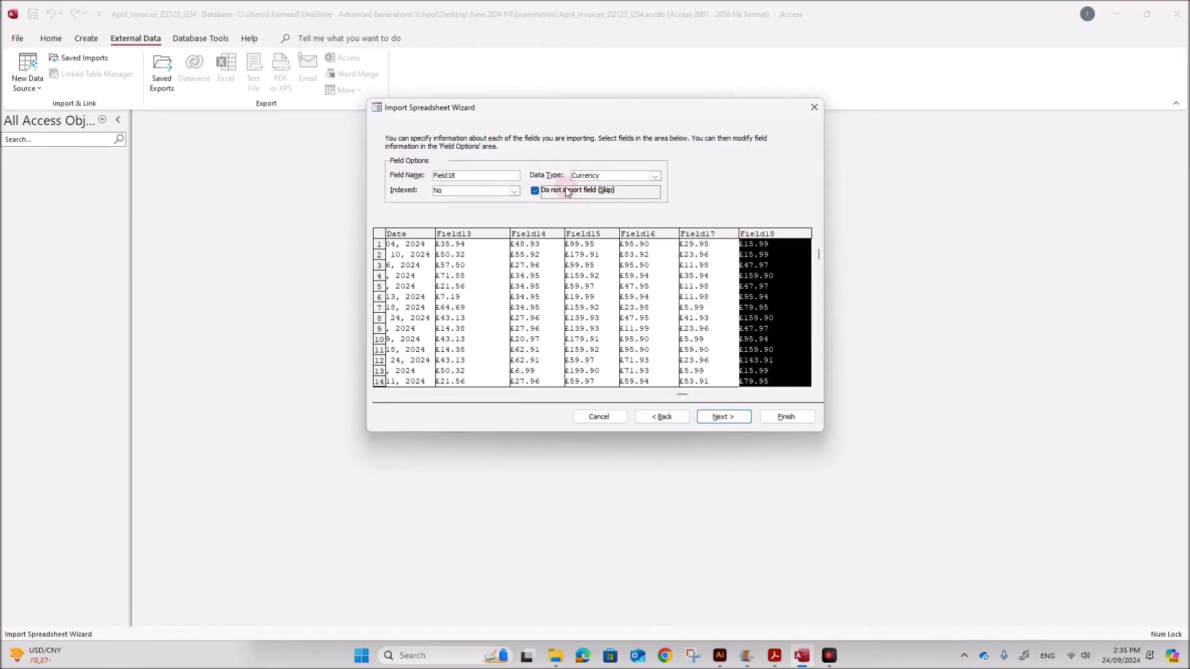
- Exclude Field19, Field20 and Field21 from the import, keeping the Total for order field
left_click(692, 395)
left_click_drag(732, 393, 747, 393)
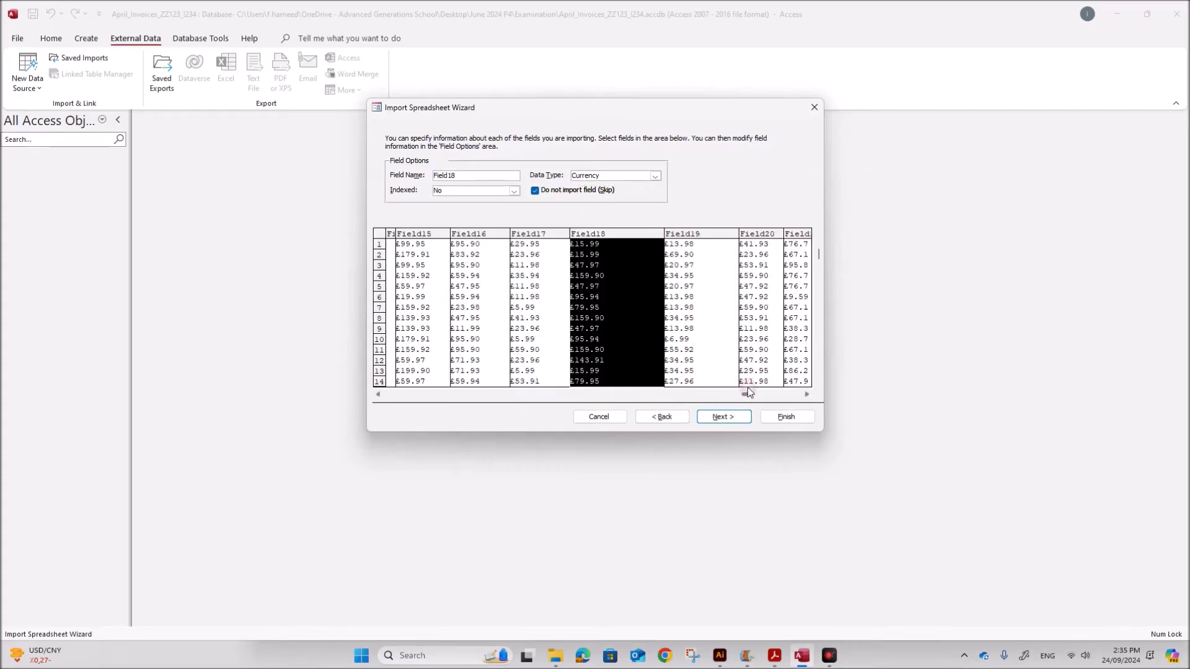
left_click(705, 257)
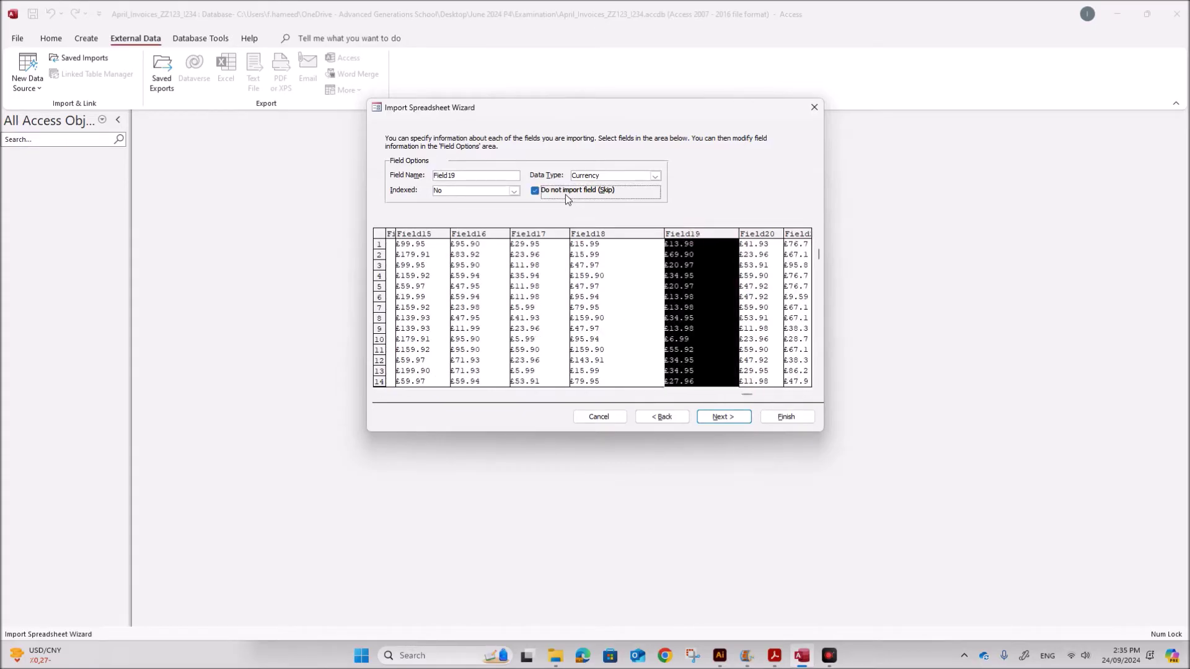
left_click_drag(746, 392, 804, 398)
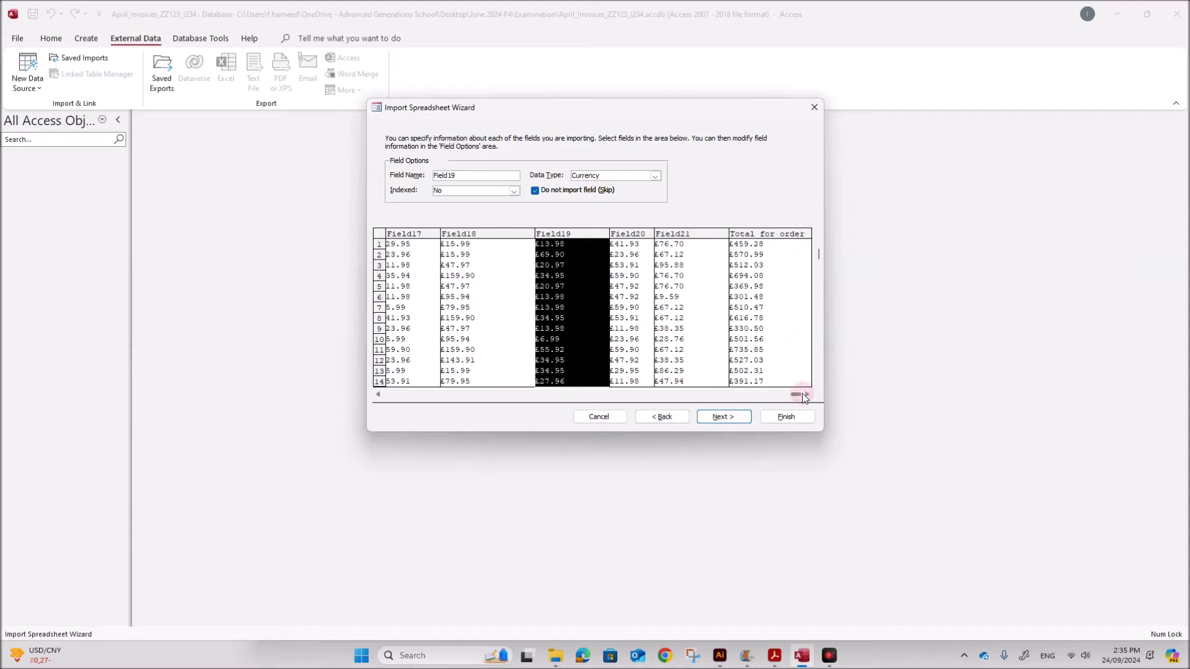
left_click(646, 238)
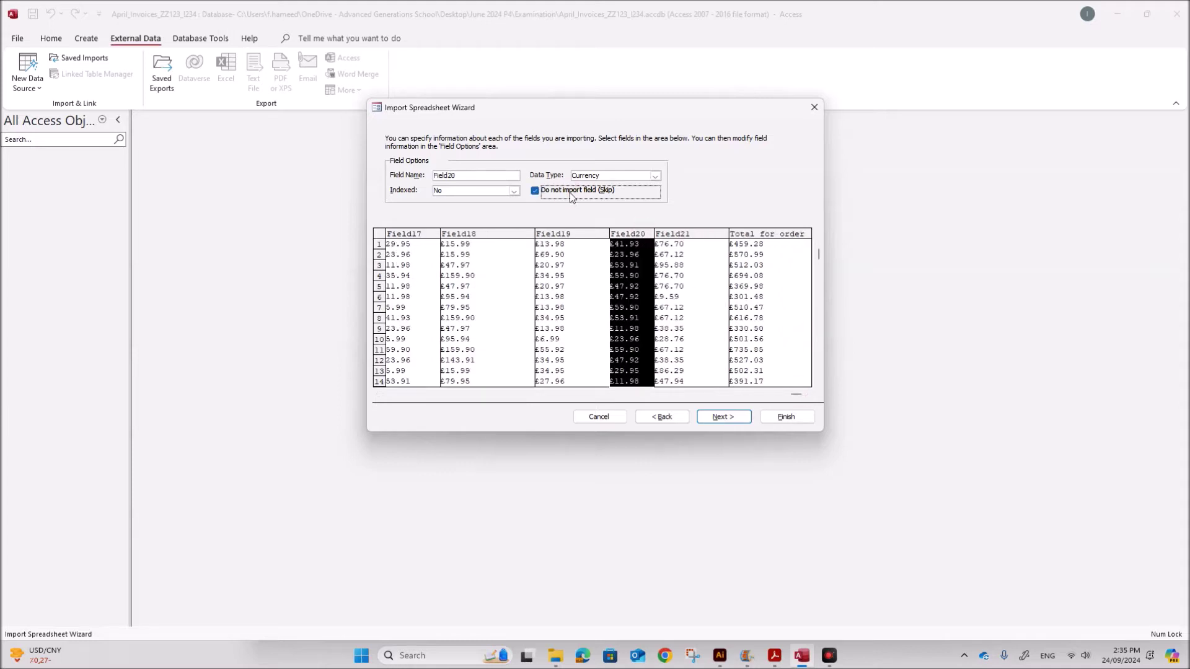
left_click(684, 240)
left_click(586, 193)
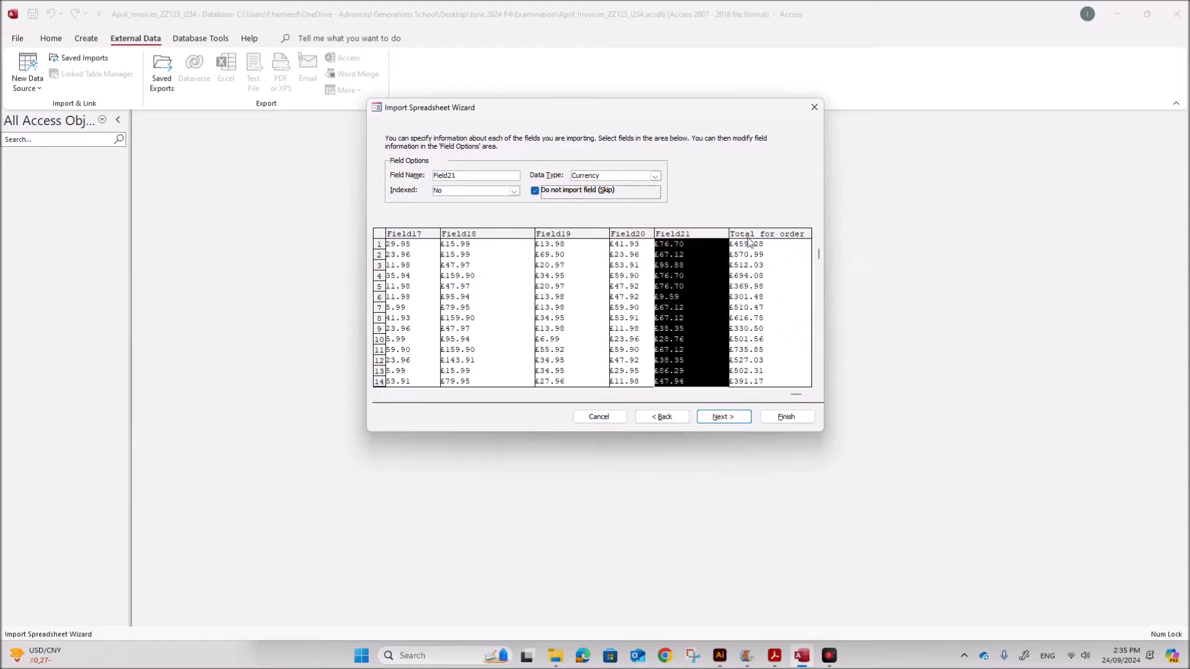
- Choose Order ID as the primary key and finish importing the April Orders table without saving the import steps
left_click(736, 419)
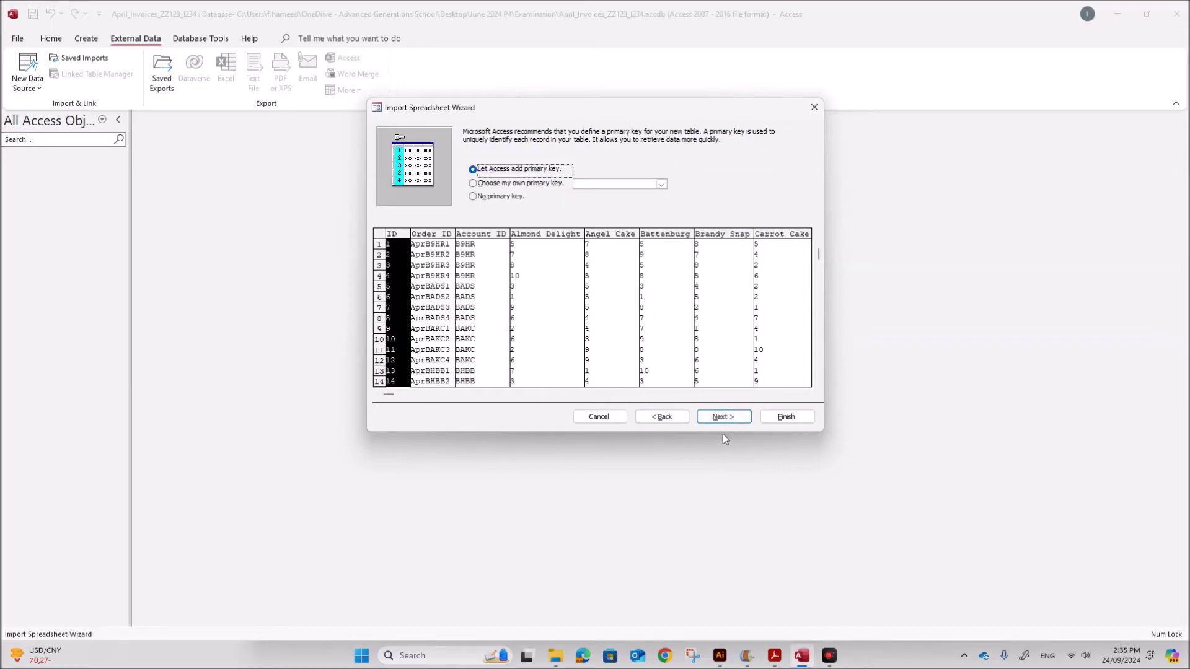
left_click(513, 184)
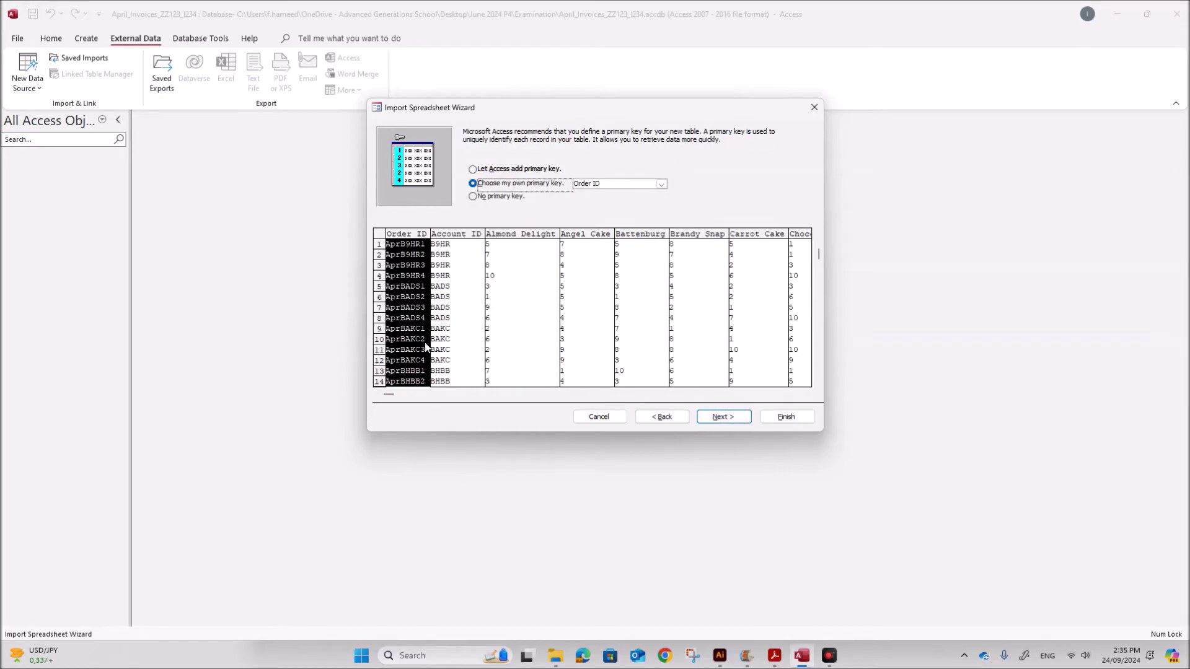
left_click(725, 416)
left_click(786, 417)
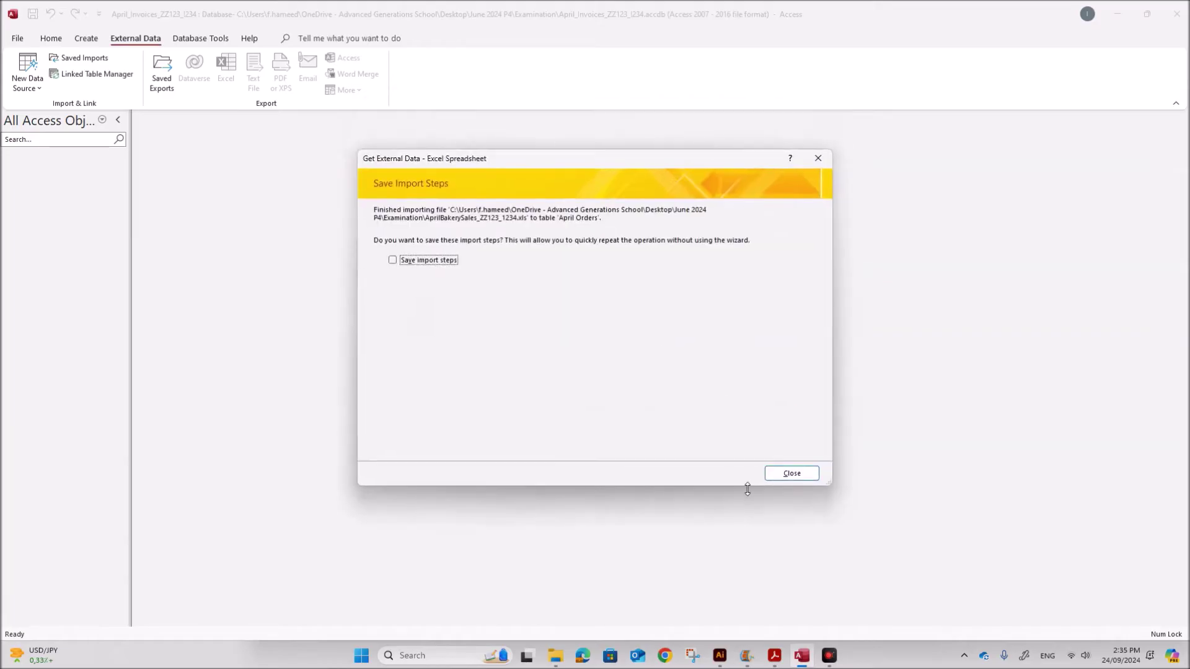
left_click(780, 475)
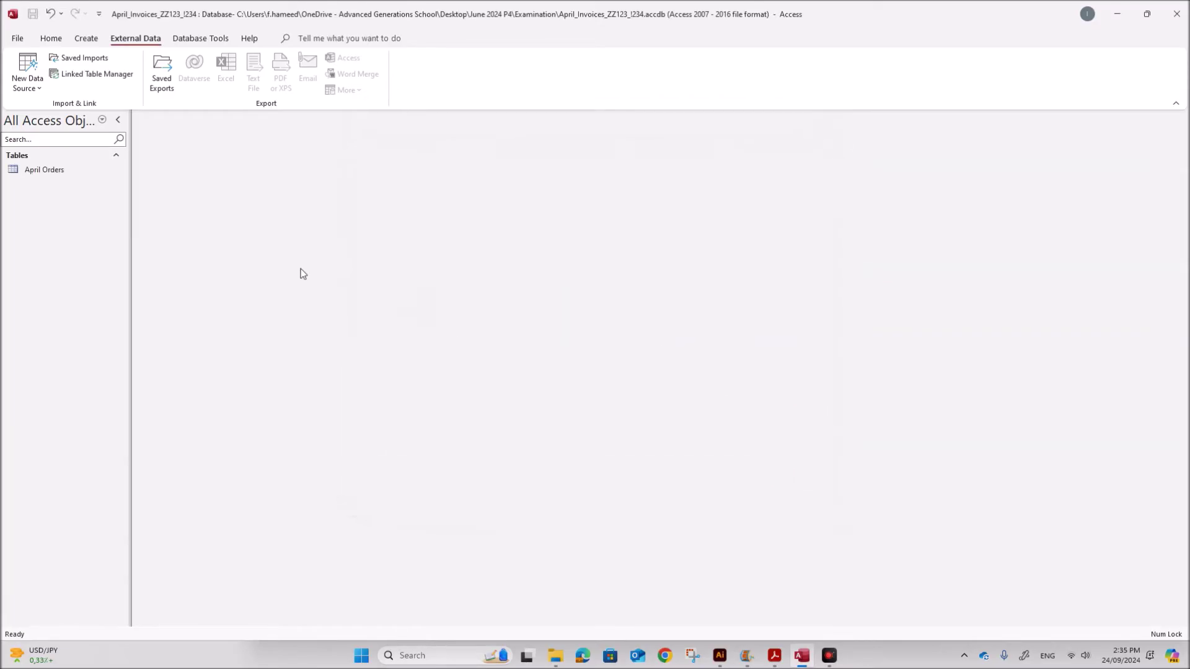
- Open the April Orders table and fit all its column widths to their contents
double_click(69, 174)
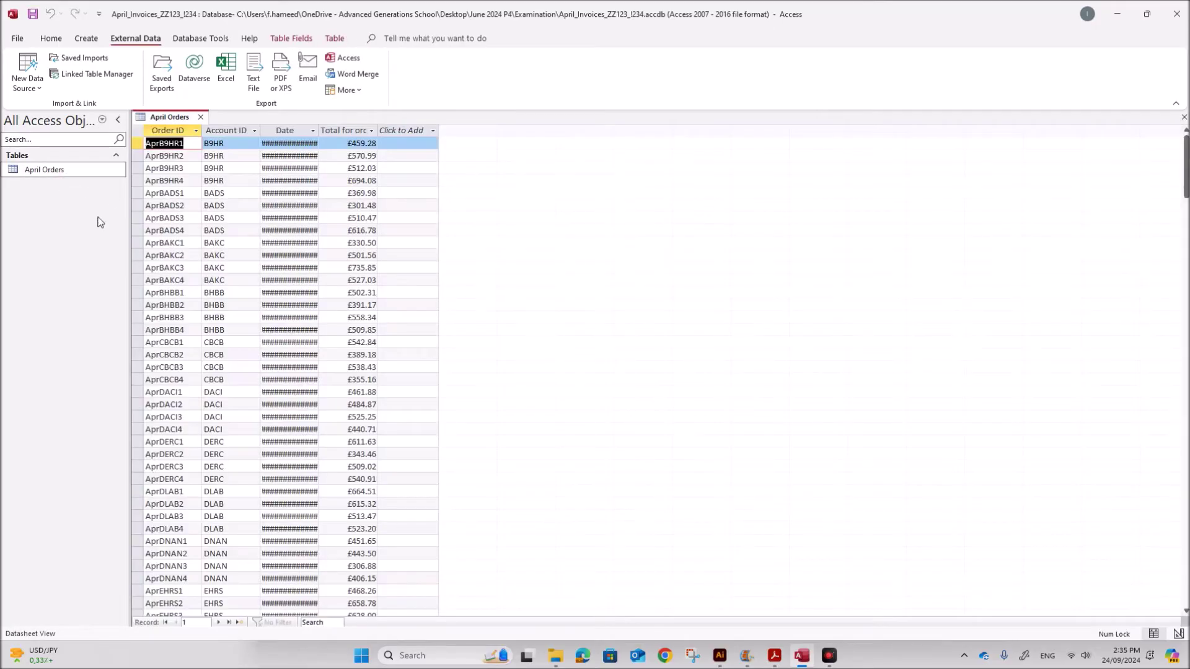
left_click(137, 130)
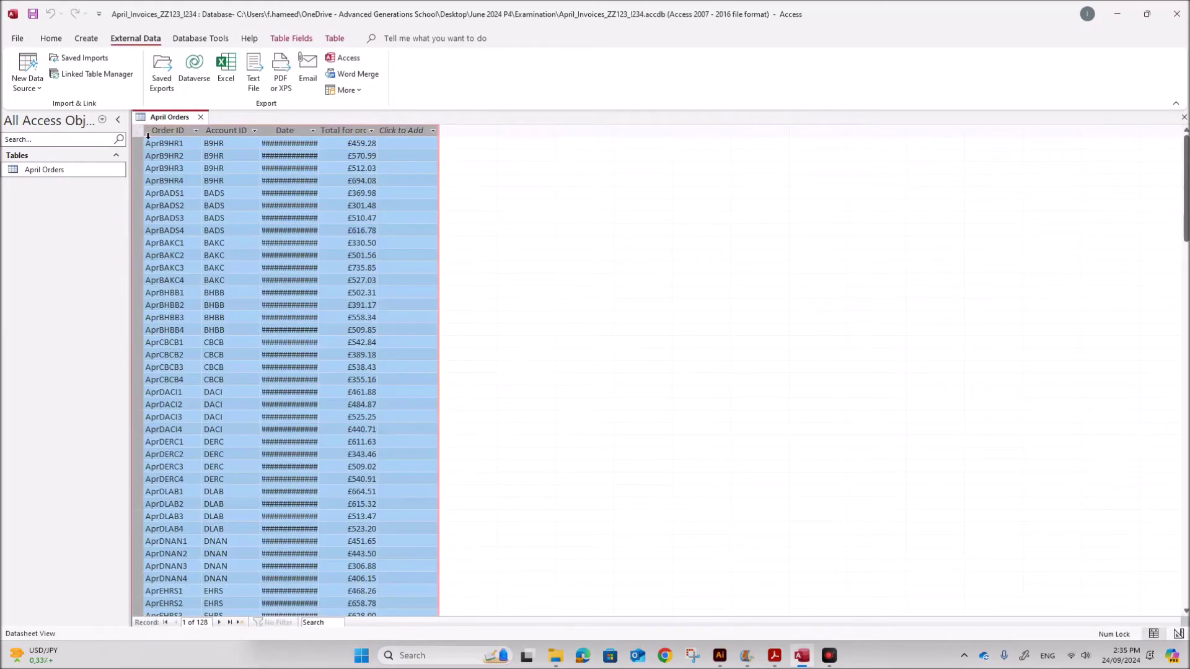
double_click(202, 127)
left_click(310, 171)
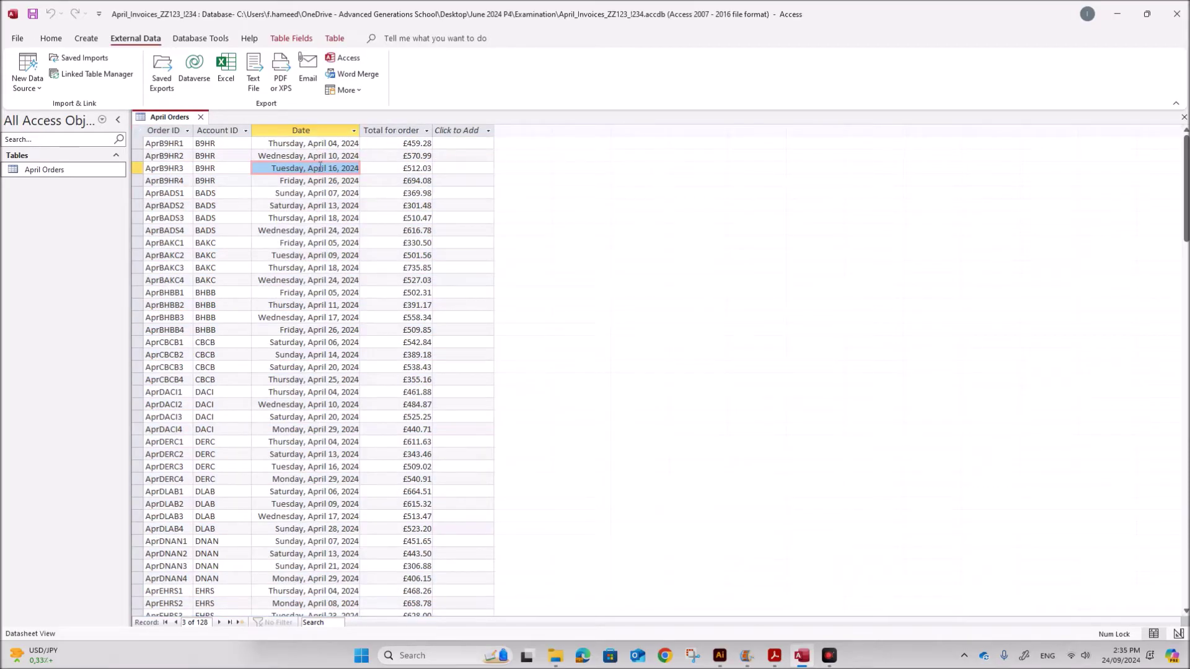
- Check the date format on the exam paper's sample invoice, and open the April Orders table in Design View
left_click(773, 656)
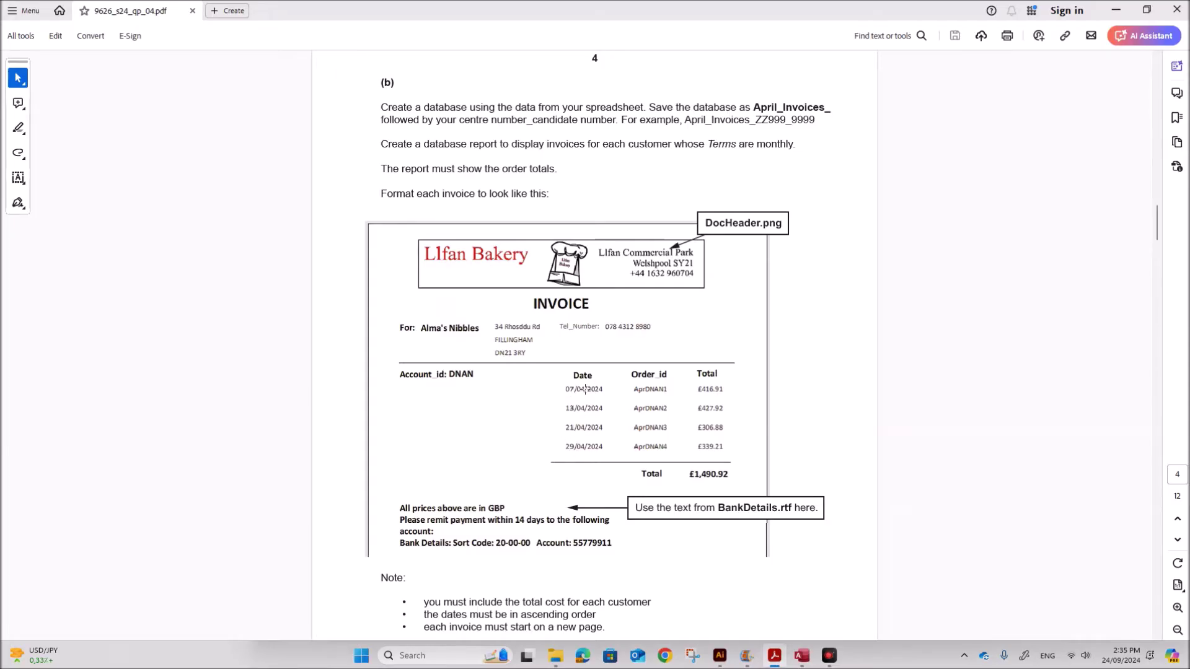
left_click(801, 656)
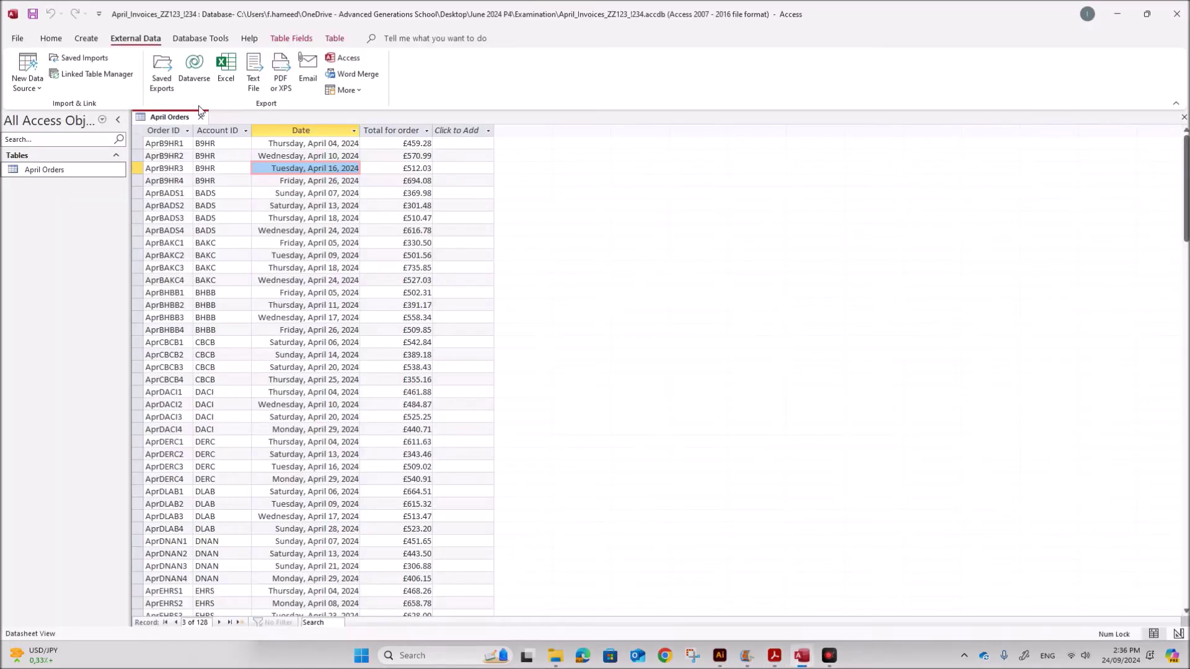
right_click(180, 118)
left_click(218, 179)
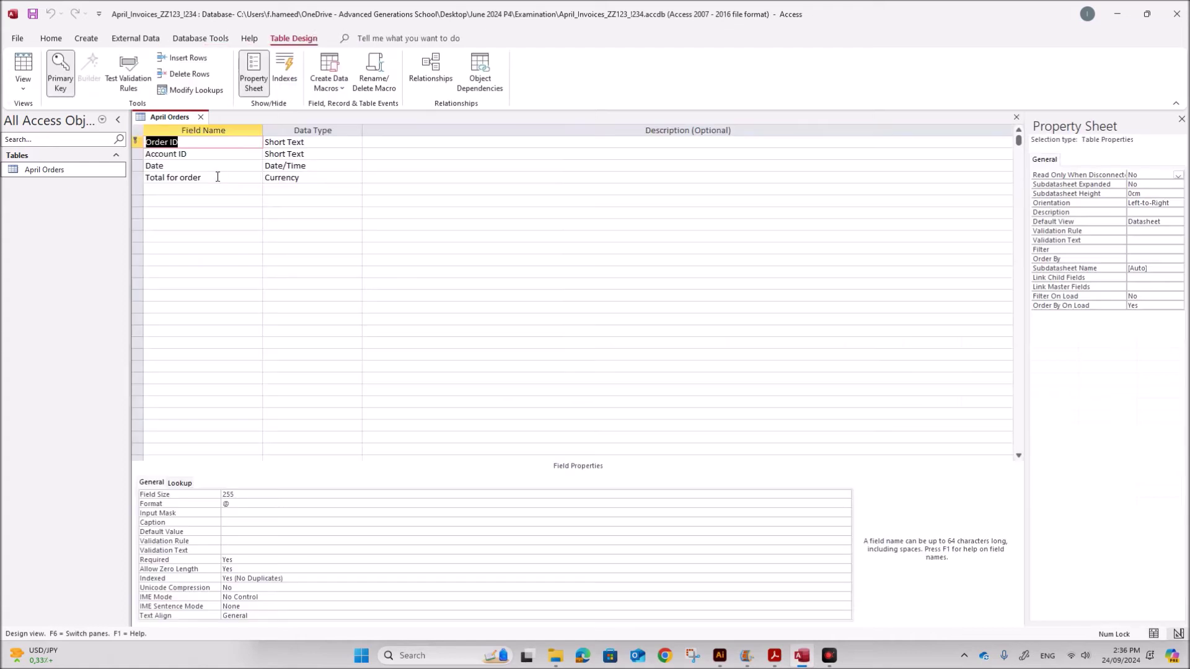
- Set the Date field's format to Short Date and check the dates in the April Orders table
left_click(275, 166)
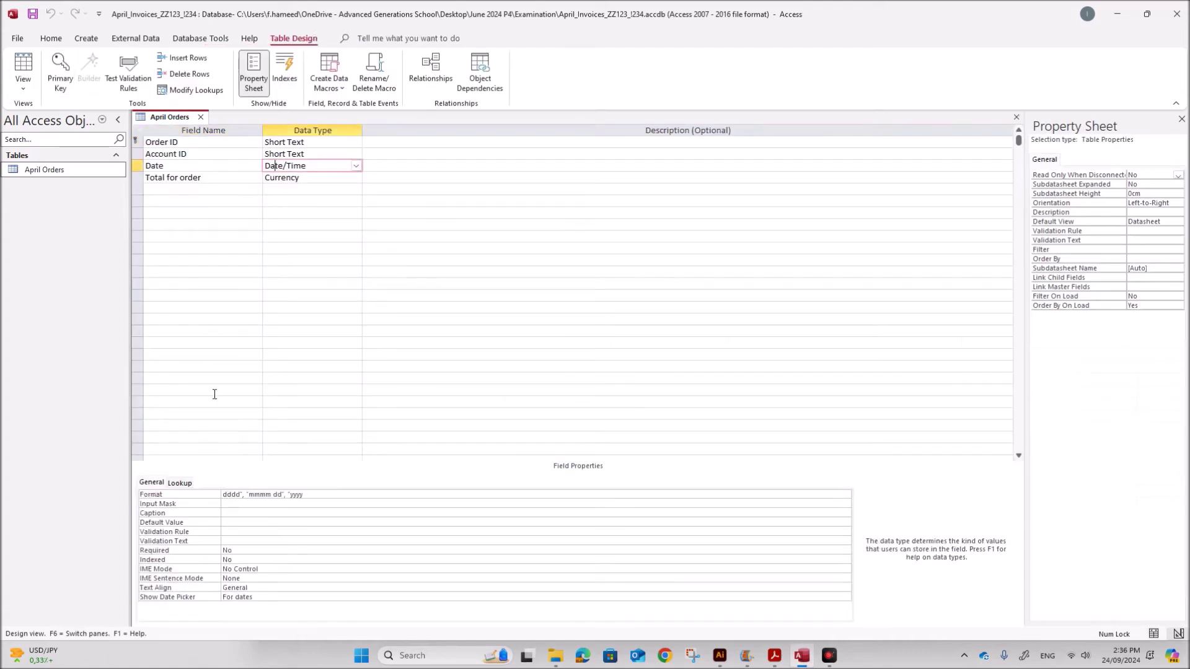
left_click(242, 494)
left_click(186, 495)
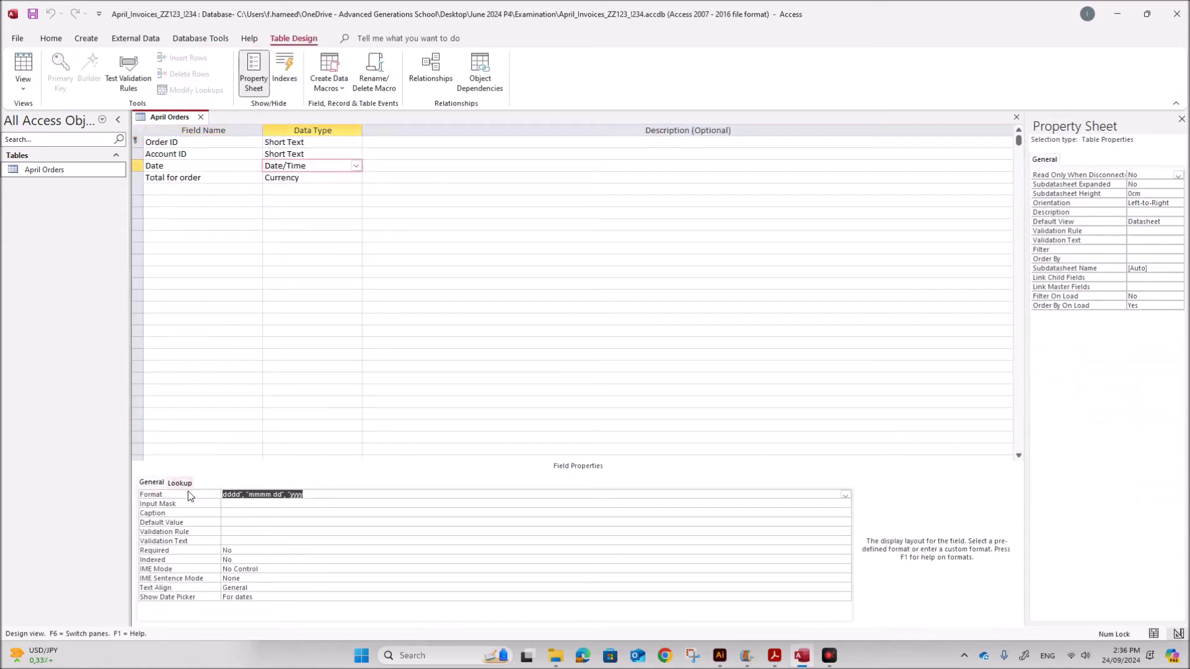
key("Delete")
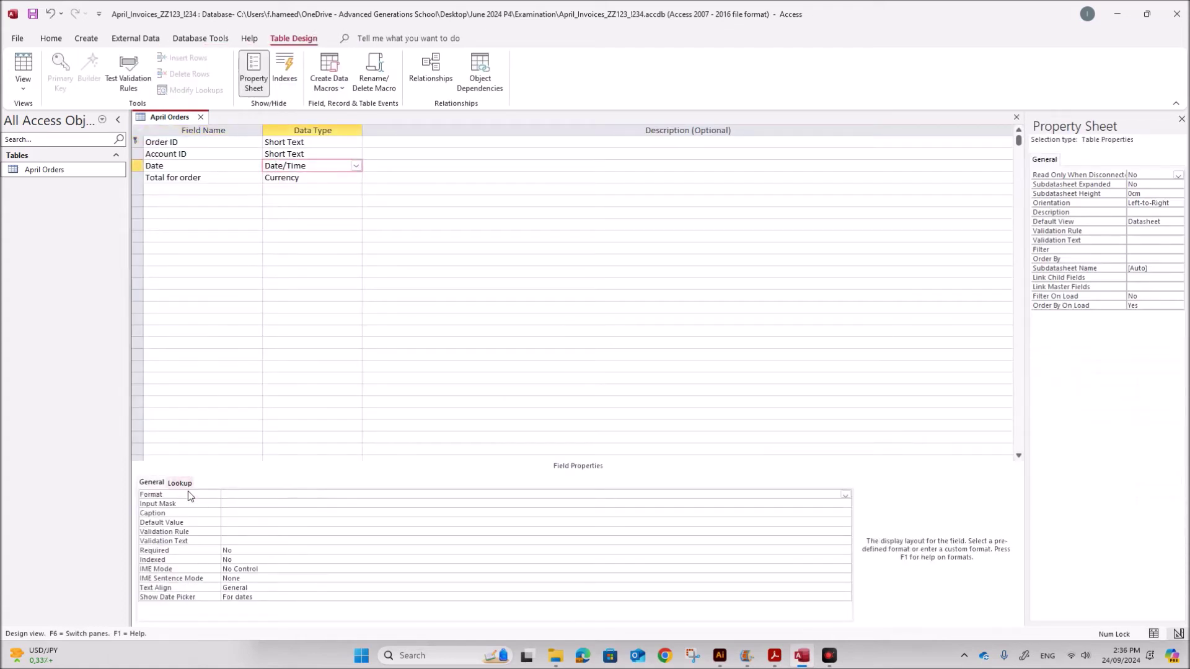
left_click(846, 495)
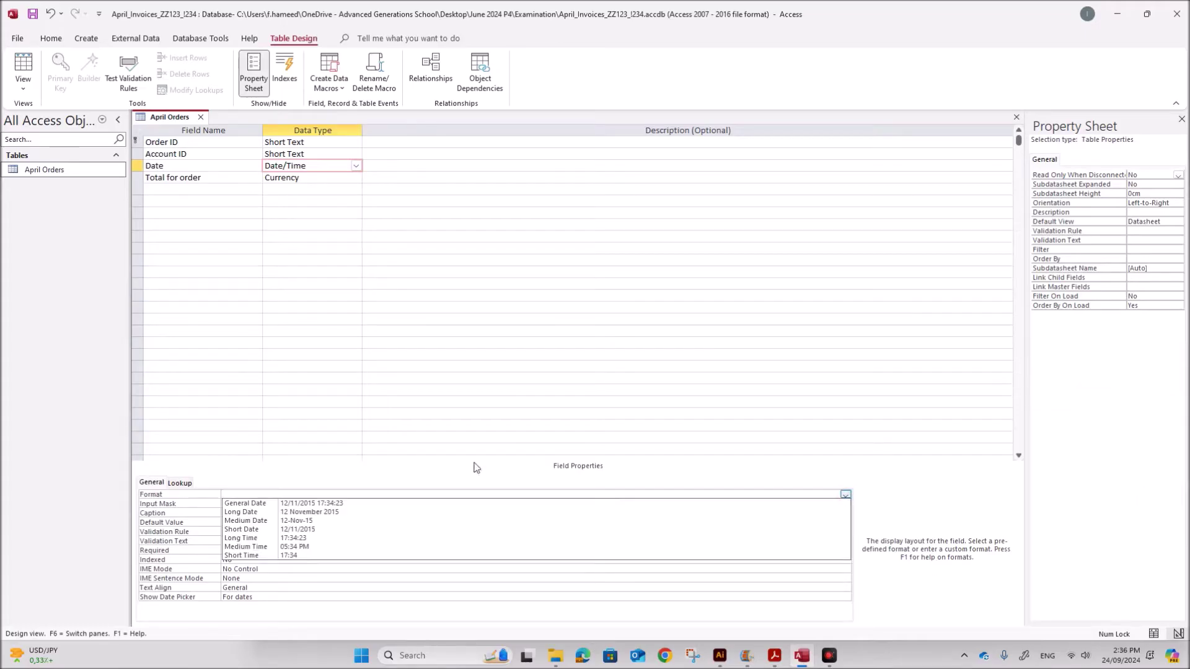
left_click(296, 530)
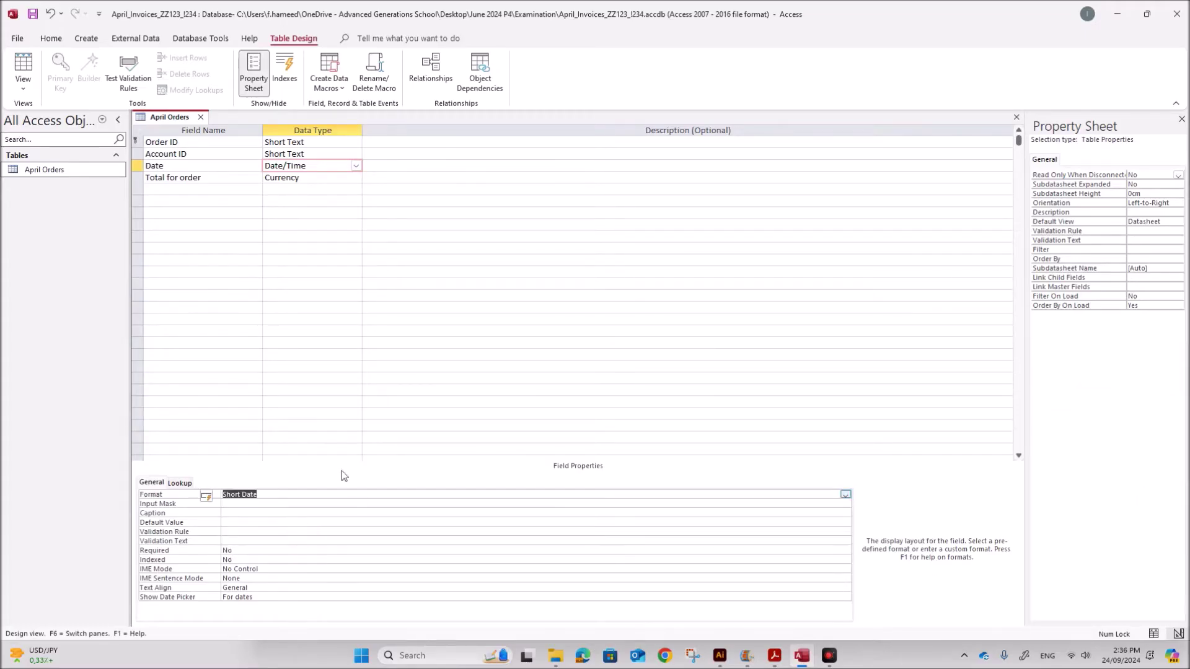
right_click(180, 118)
left_click(205, 127)
double_click(79, 168)
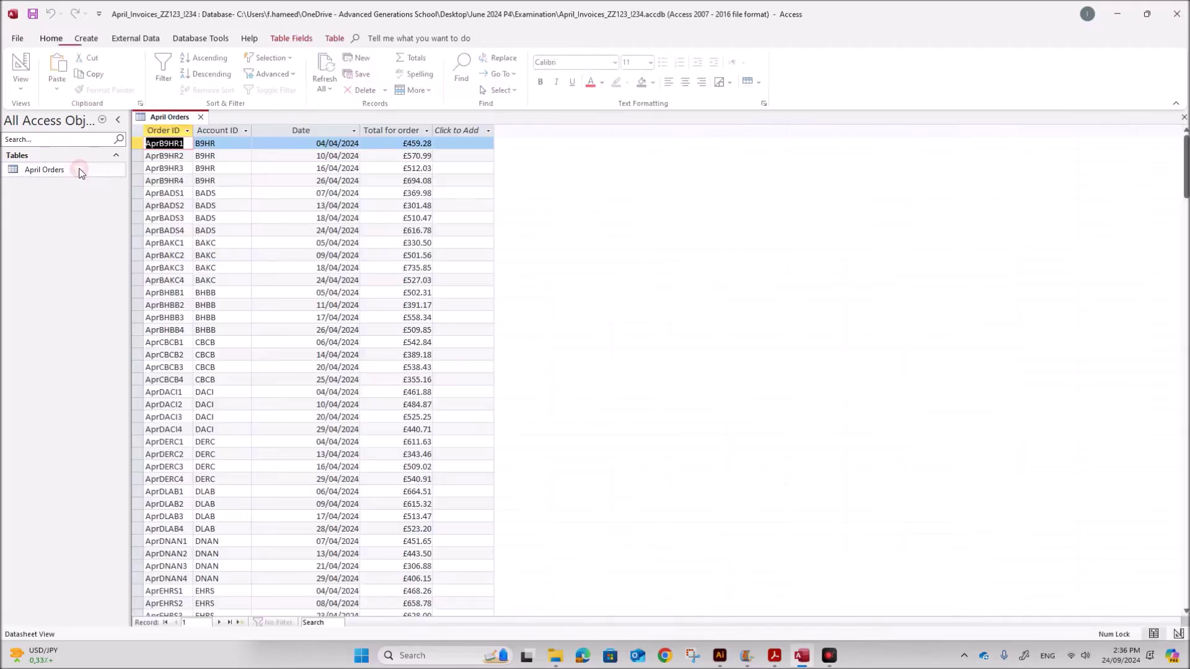
left_click(200, 118)
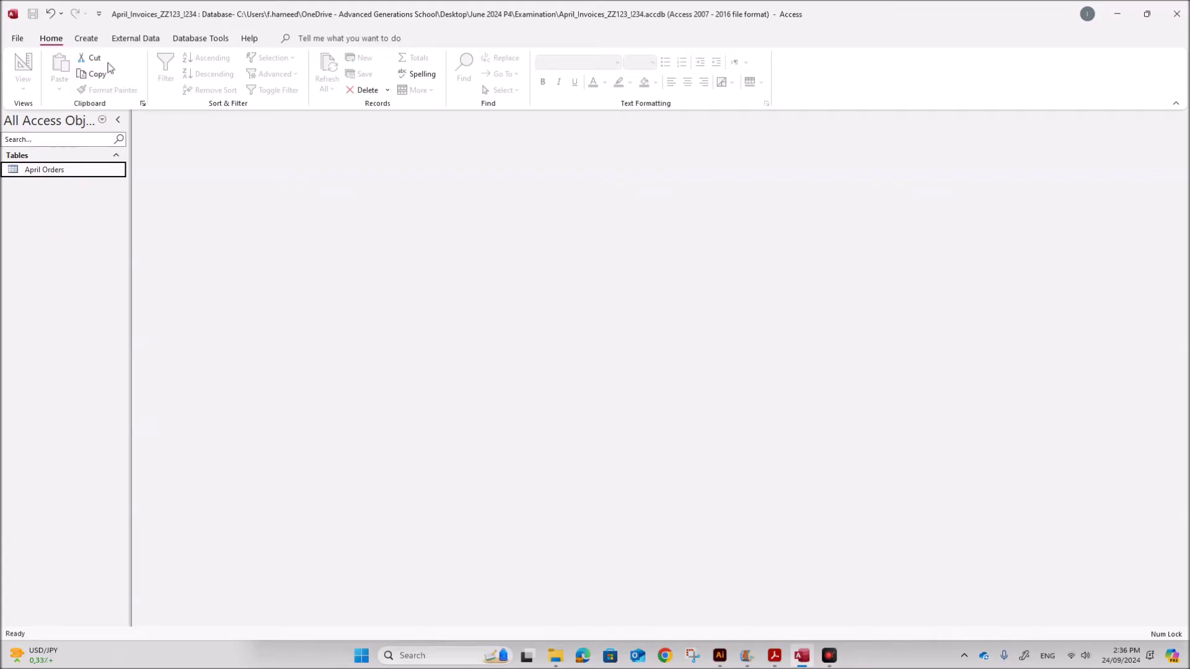
- Start another Excel import into a new table, using AprilBakerySales_ZZ123_1234 from the Examination folder as the source
left_click(126, 40)
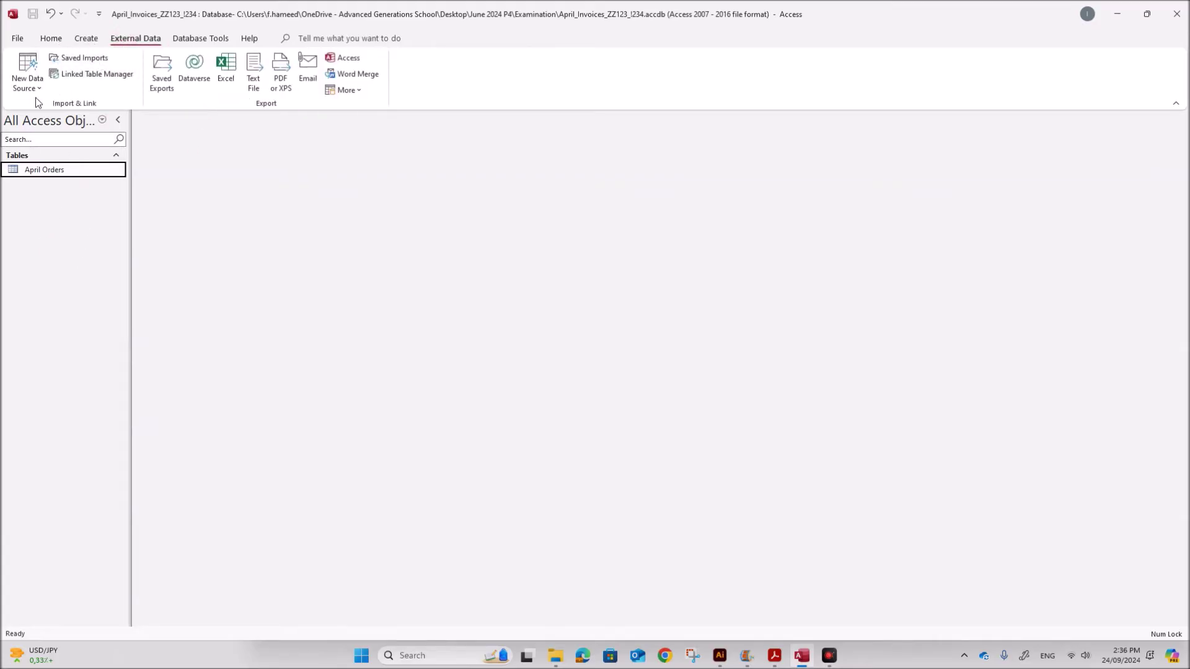
left_click(34, 91)
mouse_move(92, 113)
left_click(176, 111)
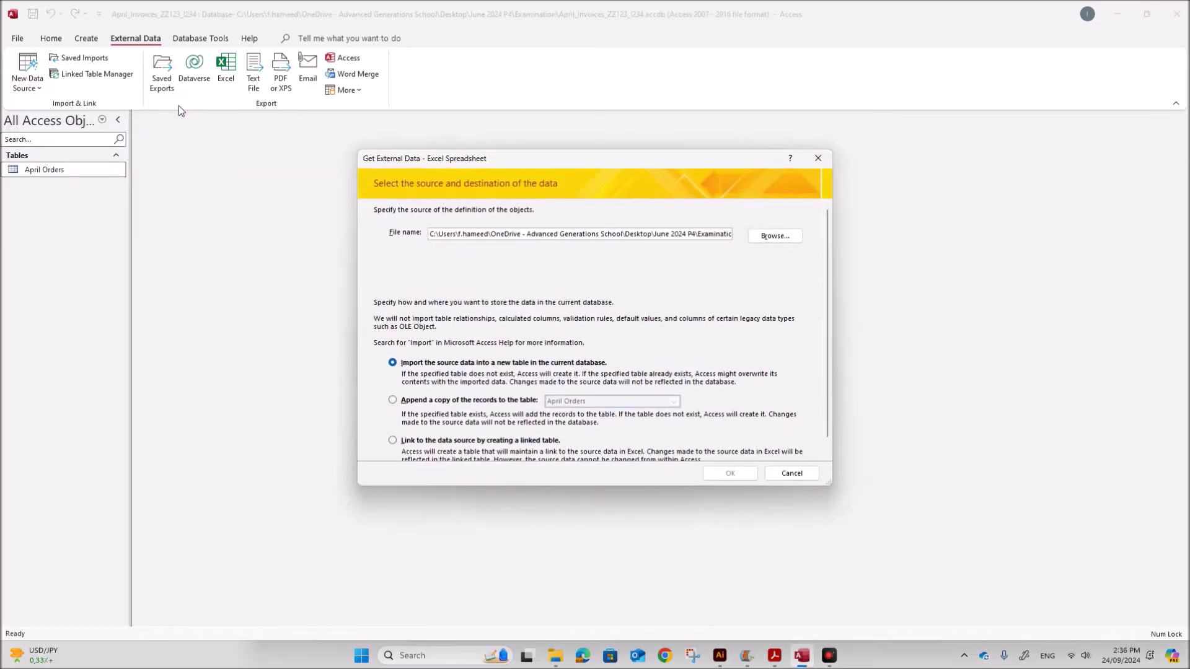
left_click(763, 239)
double_click(527, 282)
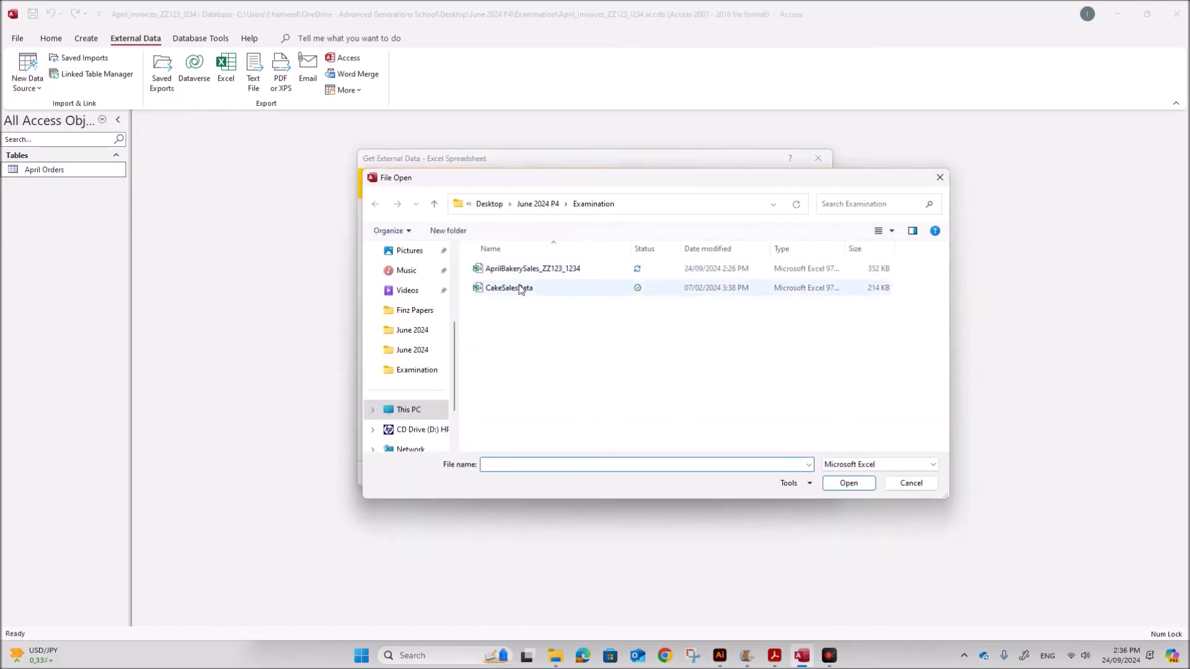
left_click(730, 474)
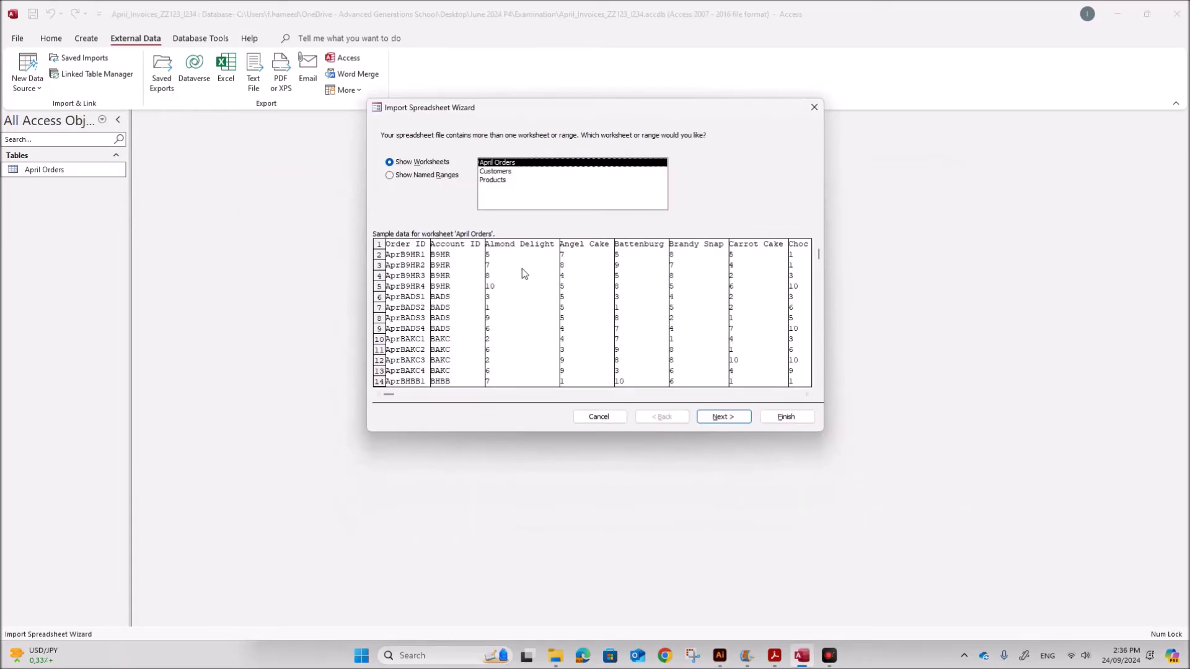
- Choose the Customers worksheet for import and use its first row as the column headings
left_click(495, 171)
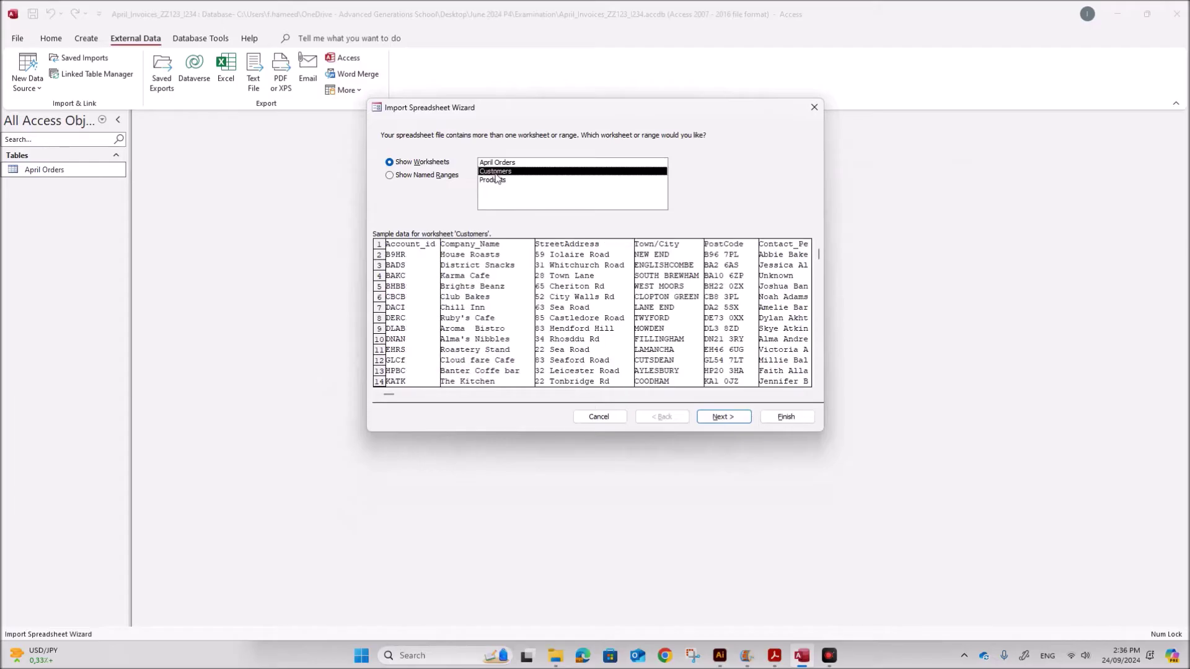
left_click(726, 419)
left_click(398, 164)
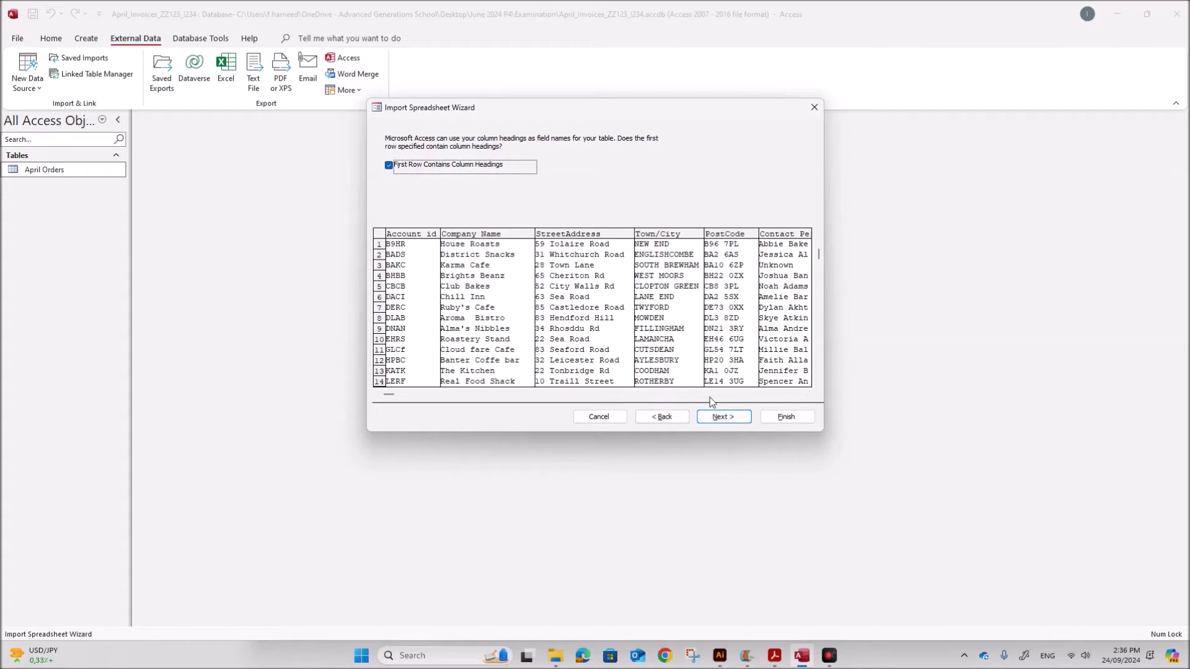
left_click(729, 415)
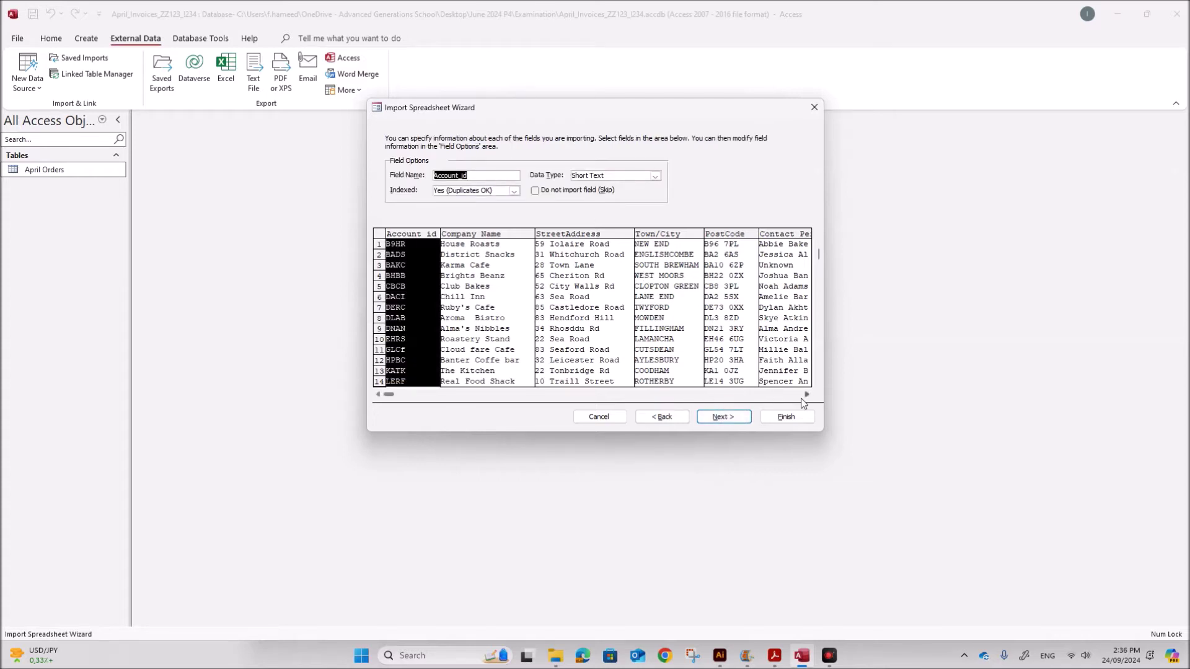
- Exclude the Sum_Outstanding field from the Customers import
left_click(776, 394)
left_click(784, 394)
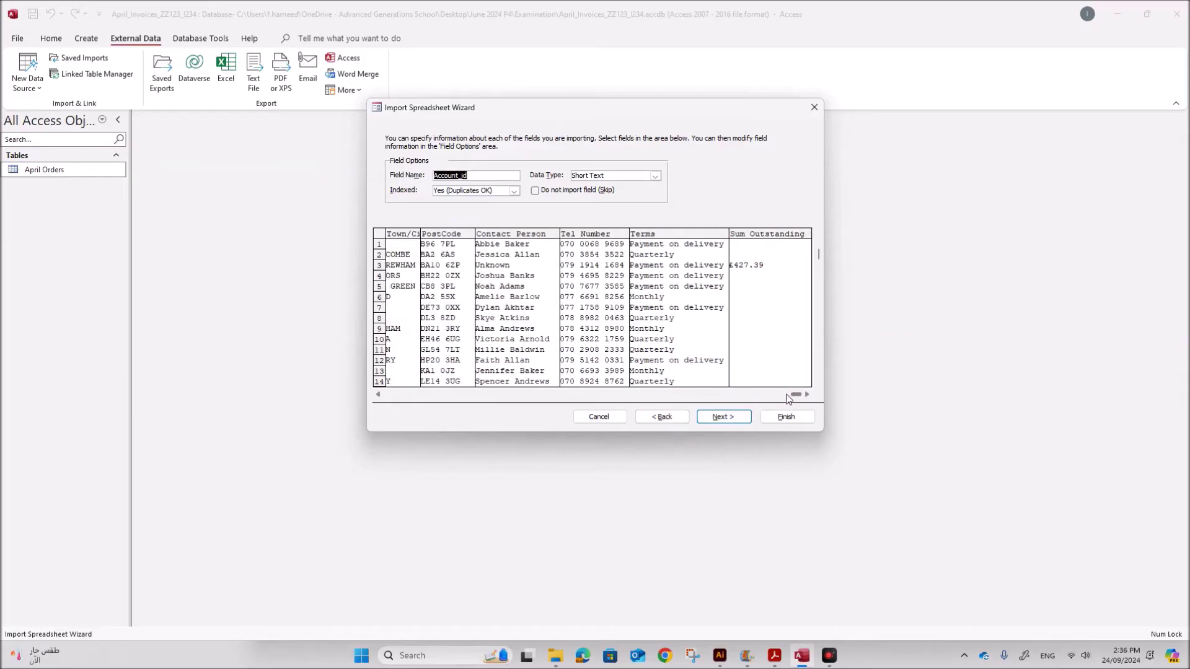
left_click(768, 281)
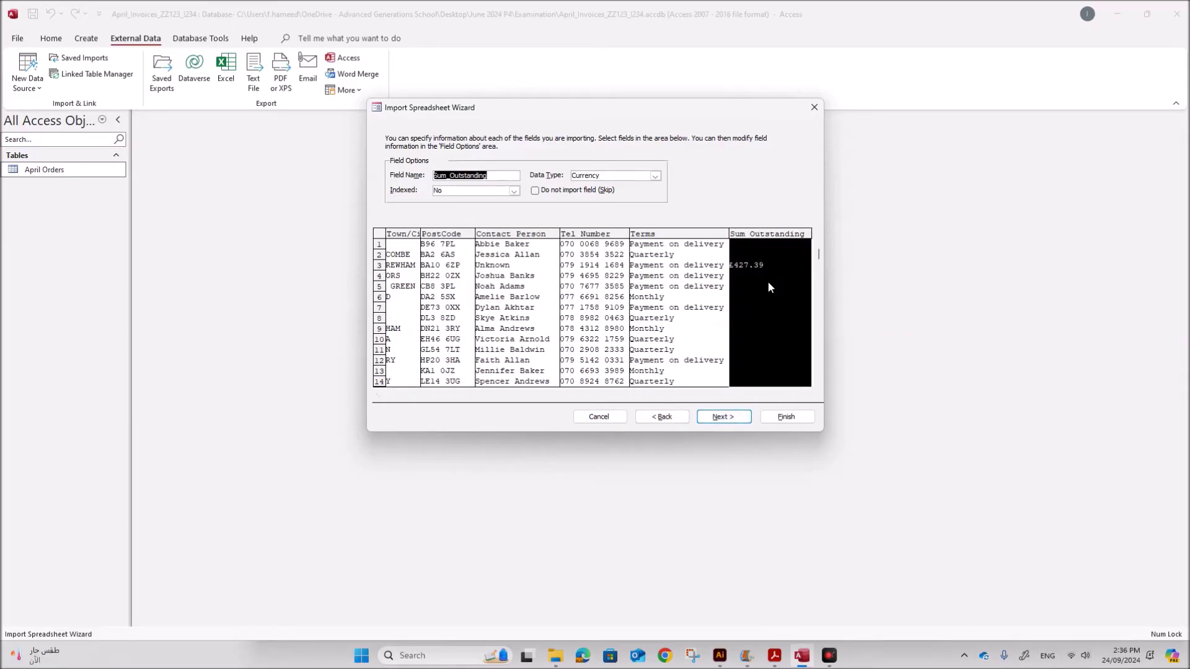
left_click(561, 192)
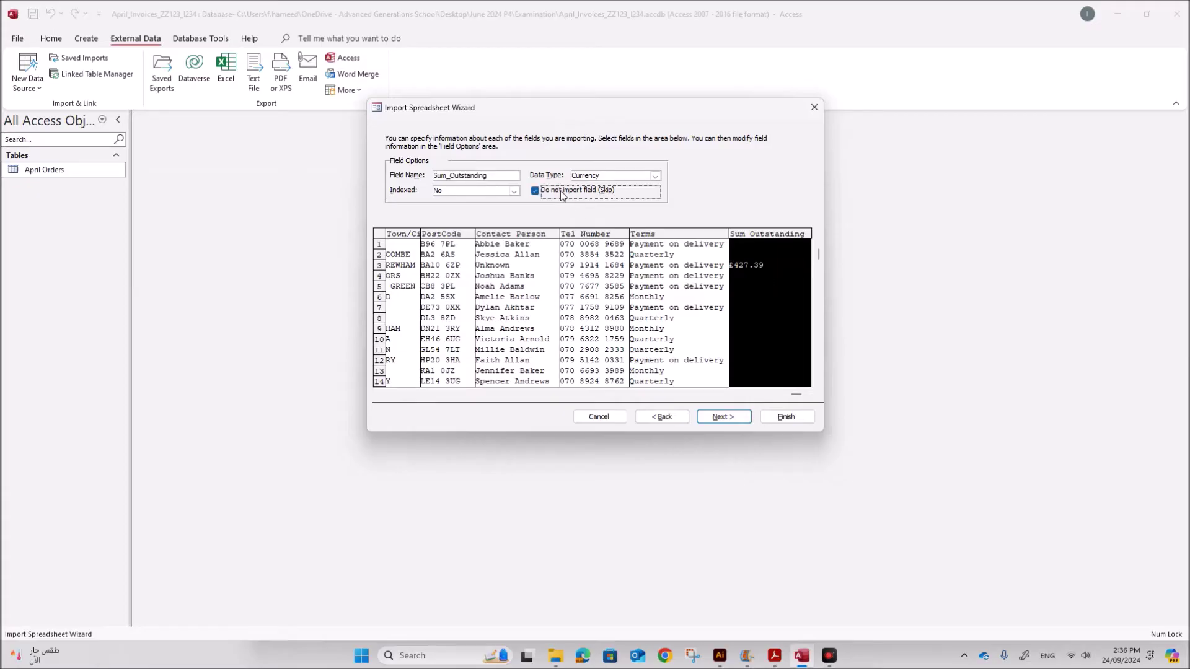
- Make Account_id the primary key and finish importing into a table named Customers without saving the import steps
left_click(722, 417)
left_click(534, 183)
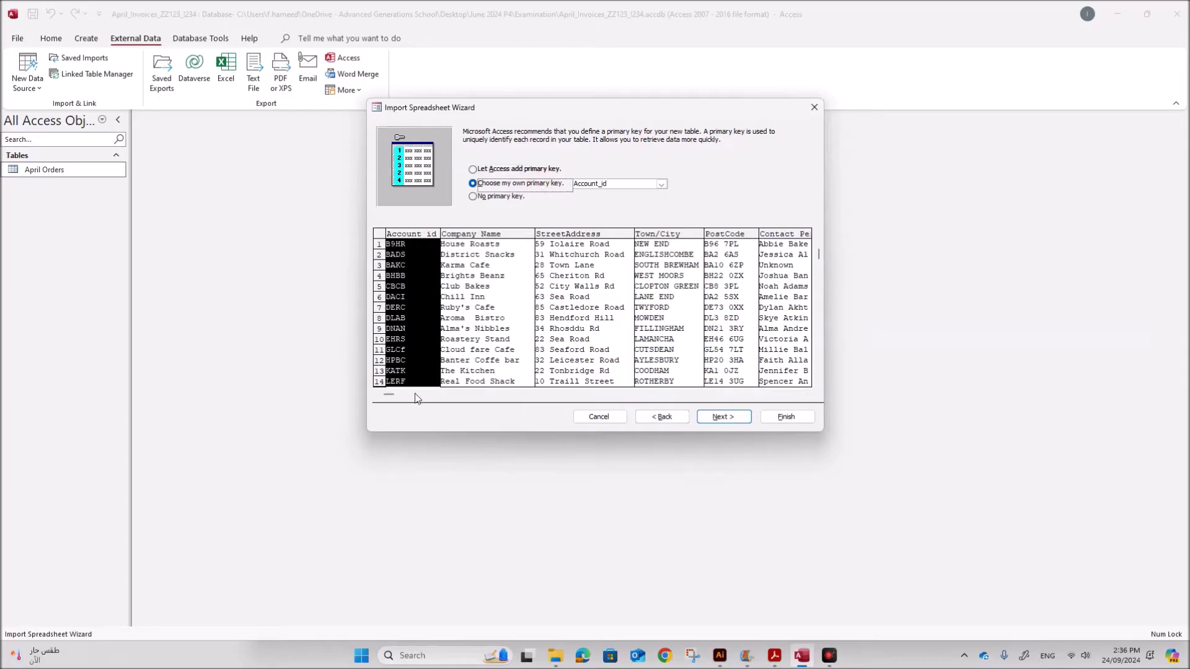
left_click(736, 417)
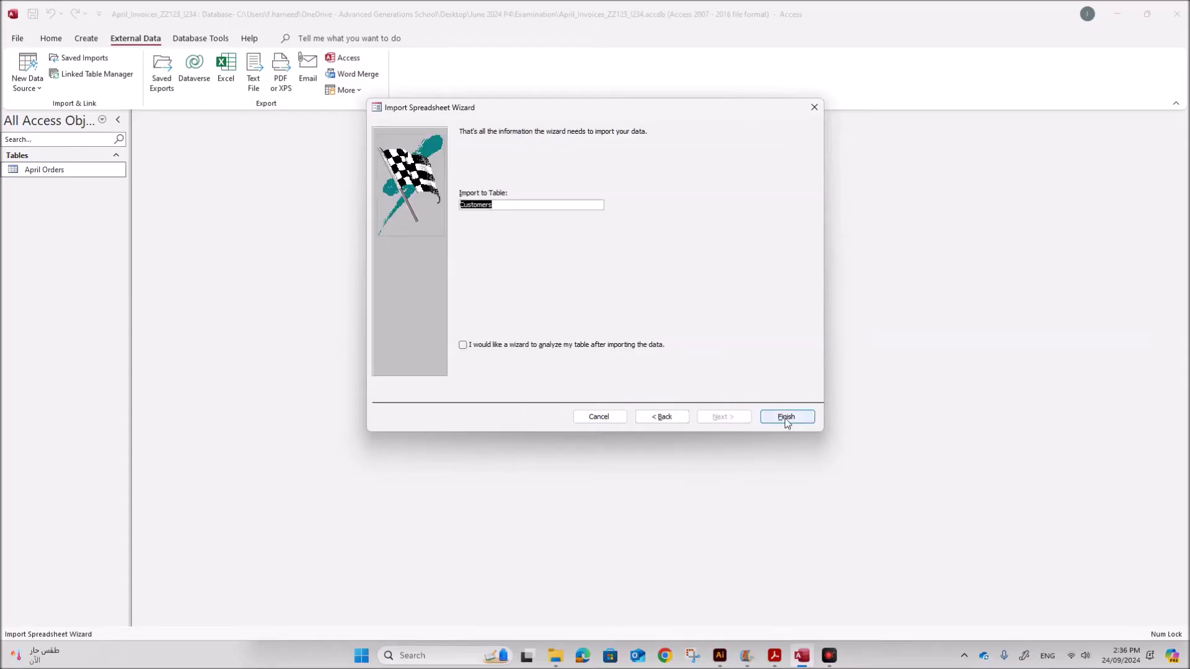
left_click(786, 417)
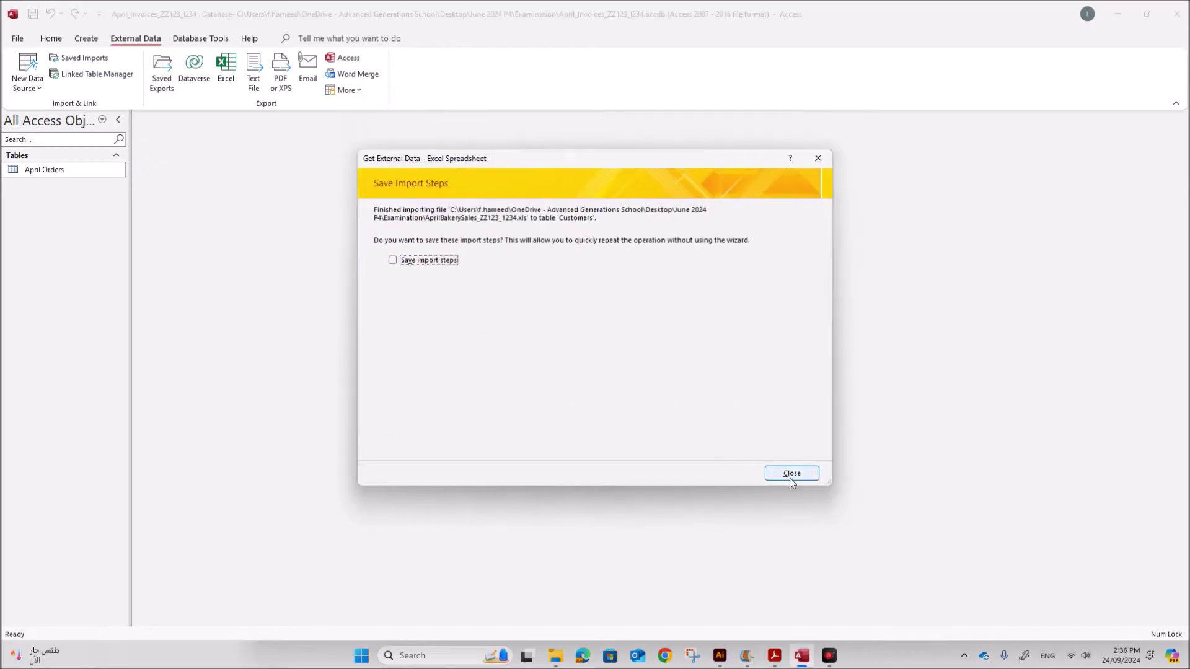
left_click(789, 478)
left_click(31, 186)
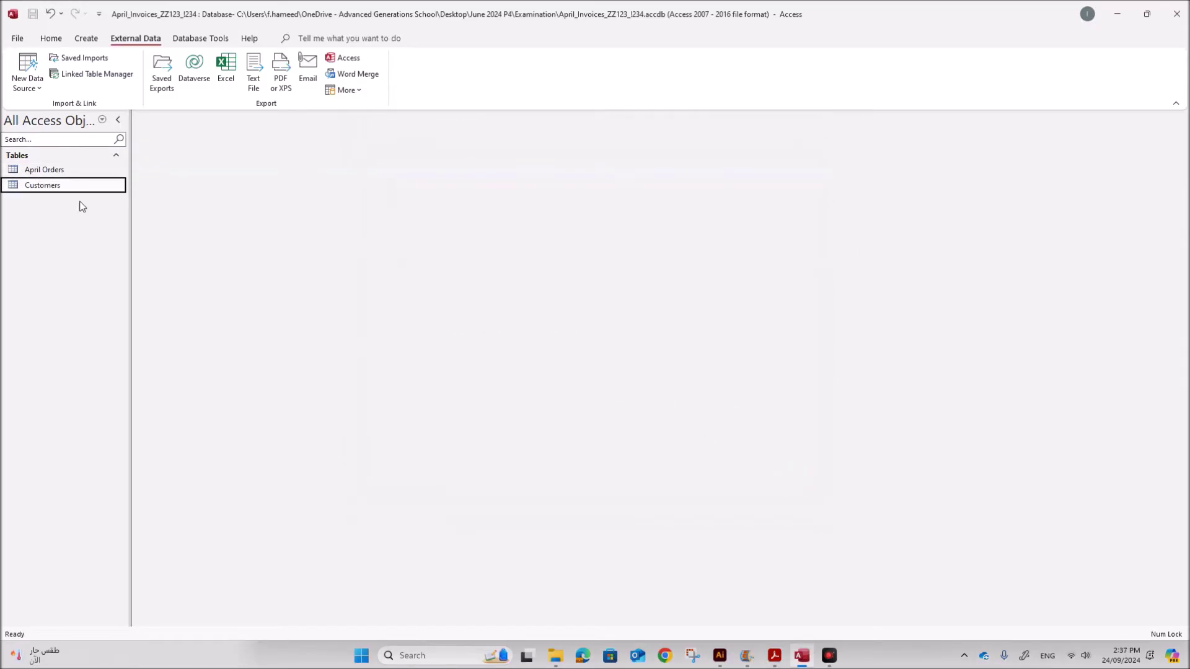
- Add the April Orders and Customers tables to the Relationships layout, enlarging Customers to show all its fields and spacing it away from April Orders
left_click(191, 39)
left_click(163, 69)
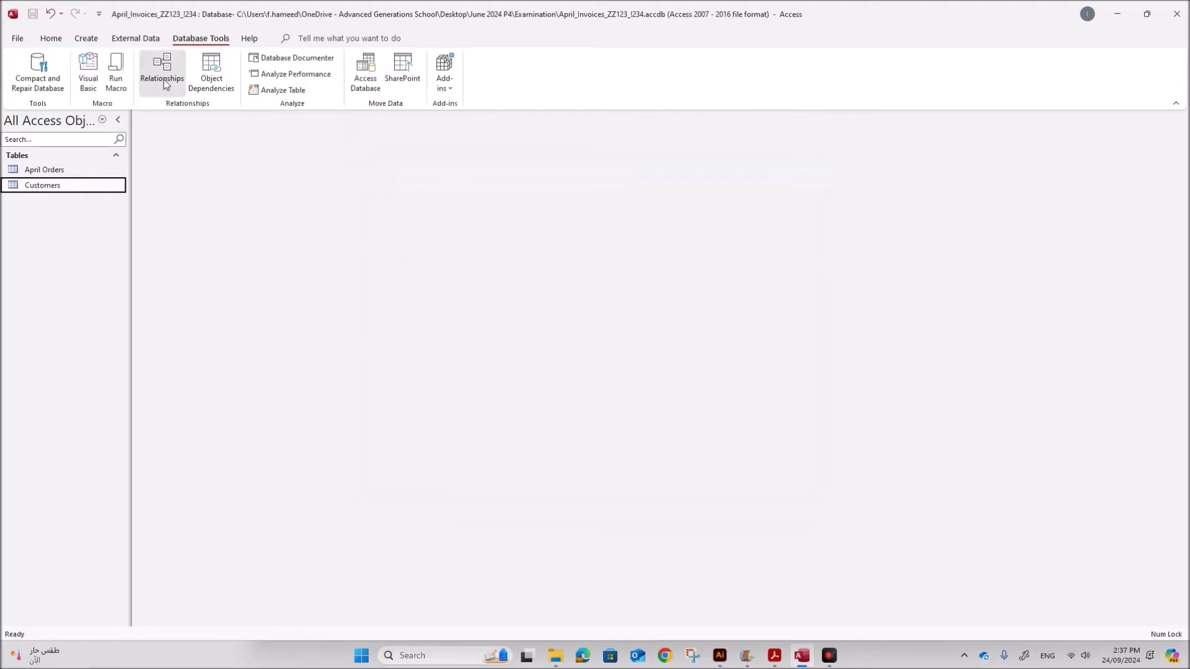
double_click(1054, 198)
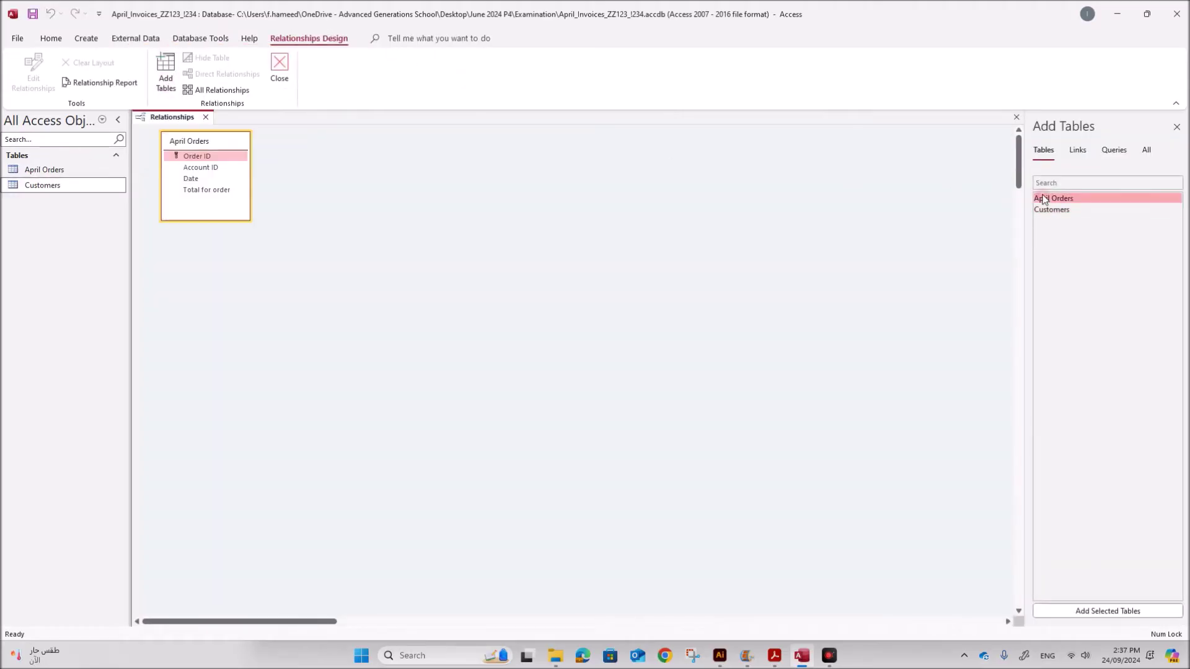
double_click(1050, 210)
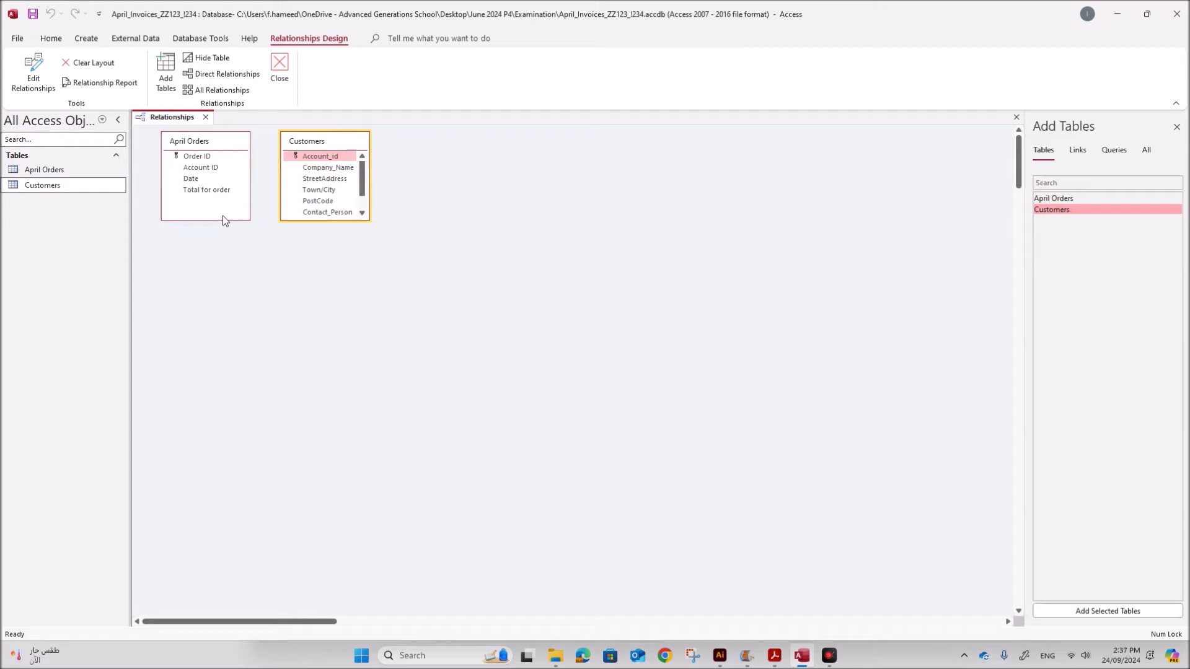
left_click_drag(304, 221, 308, 360)
left_click_drag(327, 141, 413, 141)
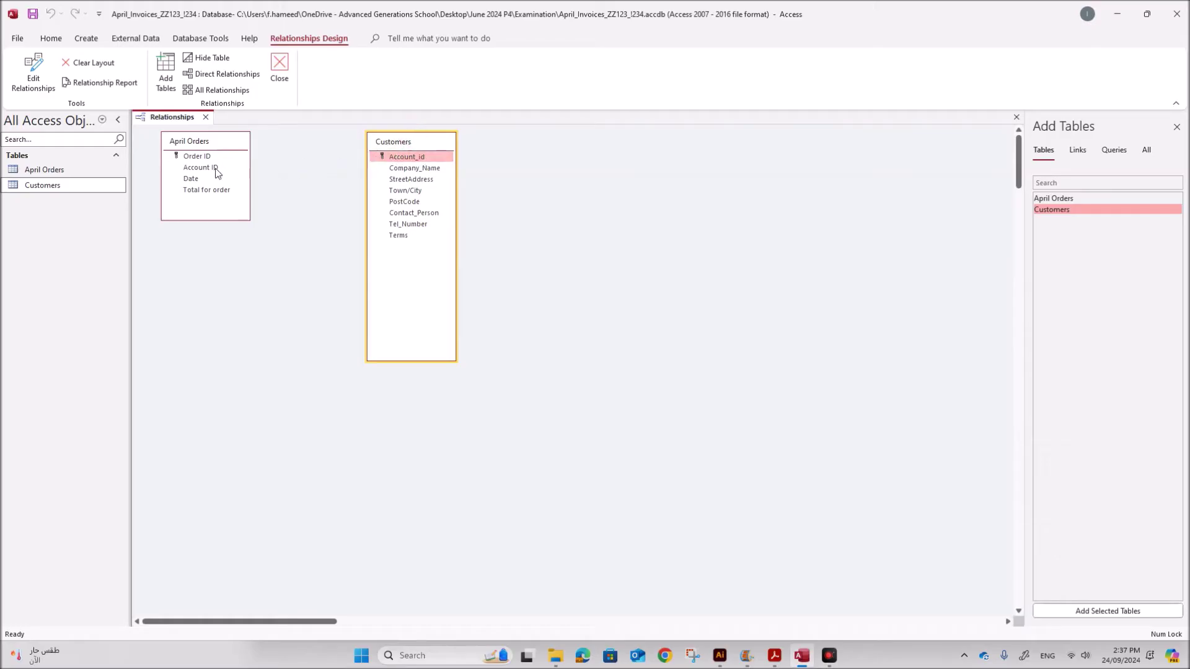
- Relate Account ID in April Orders to Account_id in Customers, arrange the two tables, and save and close the Relationships layout
left_click_drag(379, 156, 268, 240)
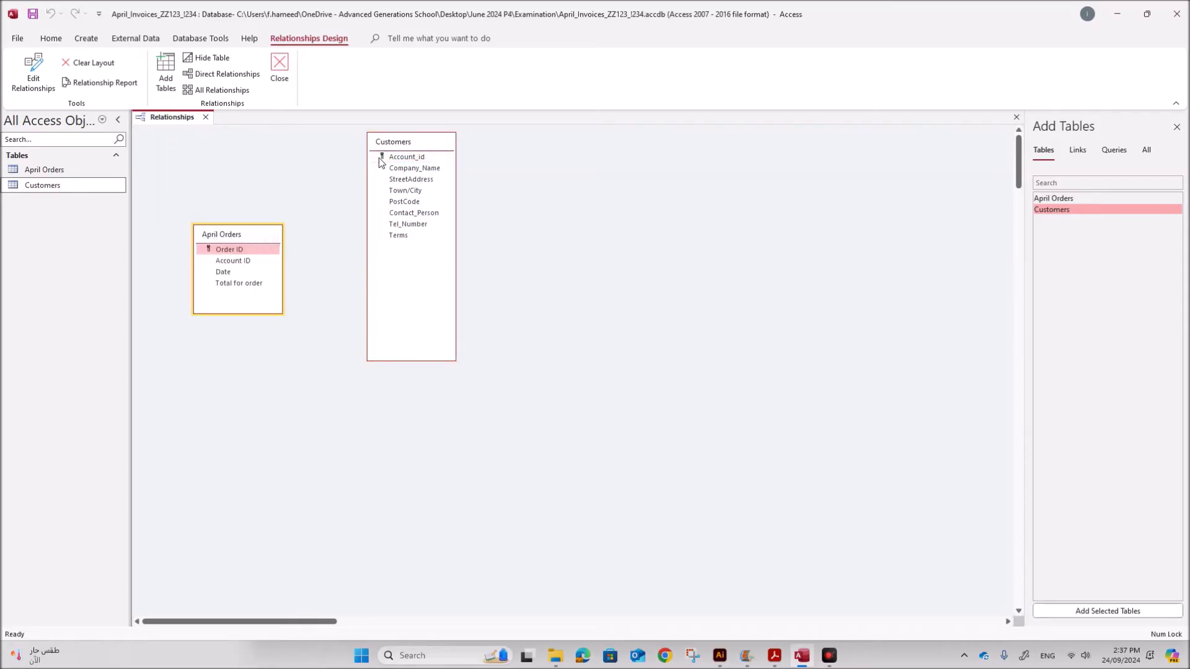
left_click(665, 472)
left_click_drag(251, 261, 403, 166)
left_click(673, 189)
left_click_drag(439, 142, 499, 267)
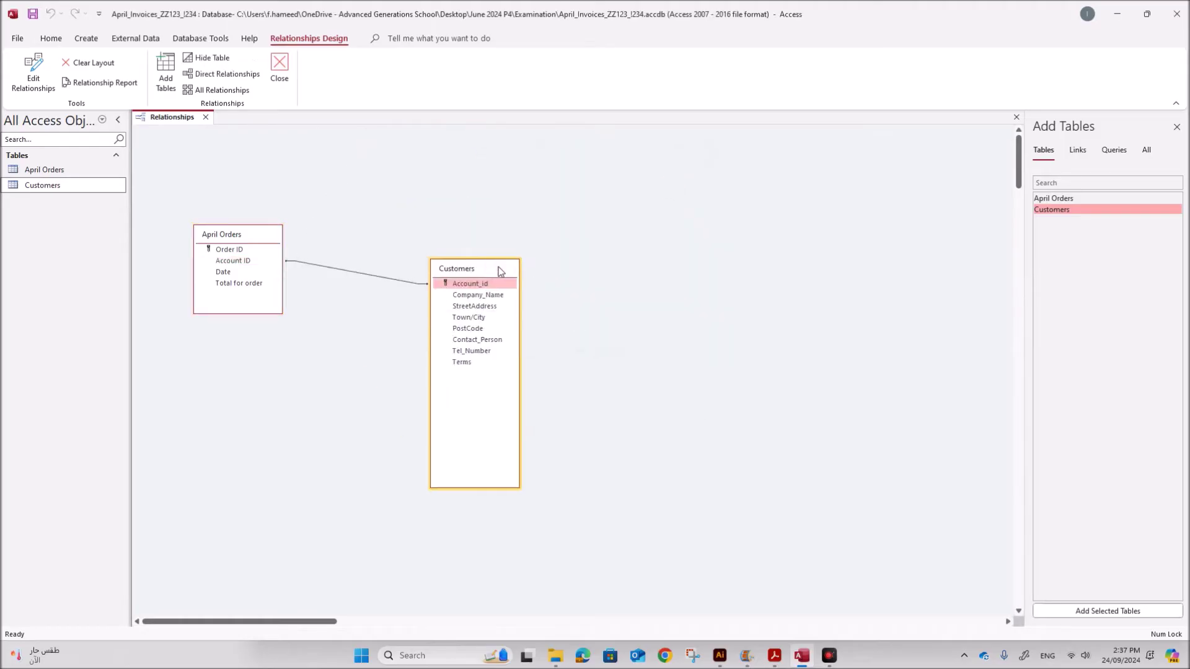
right_click(172, 118)
left_click(208, 130)
left_click(206, 117)
- Check the exam paper's requirements for the invoice report and return to the database
left_click(776, 657)
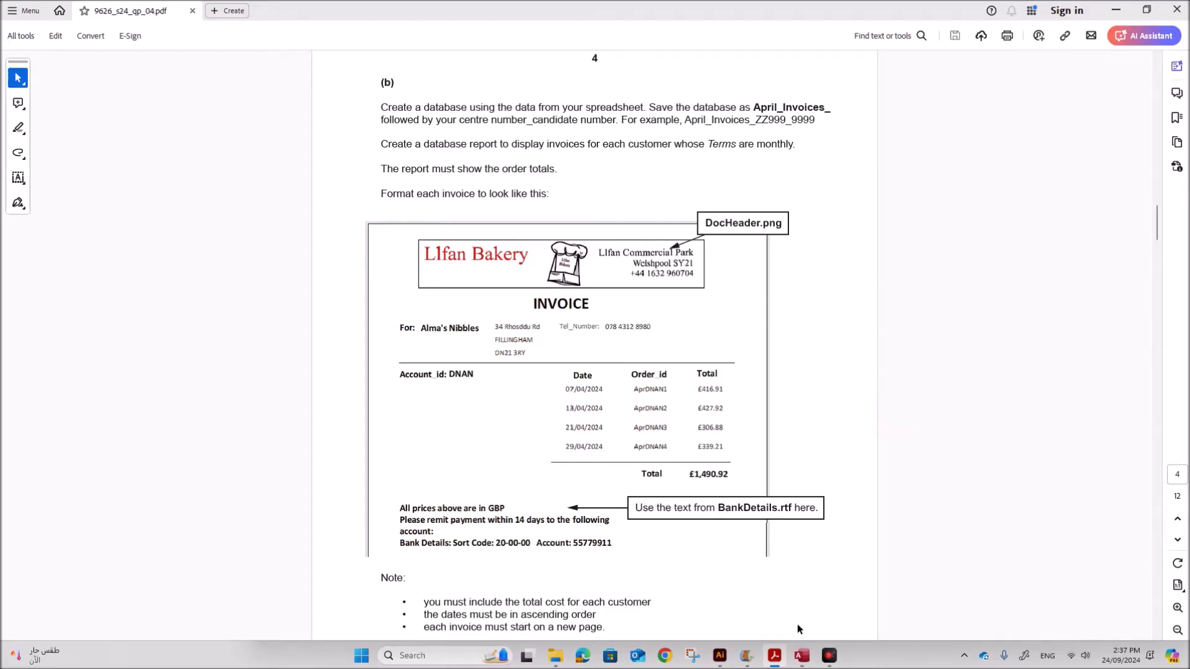
left_click(801, 652)
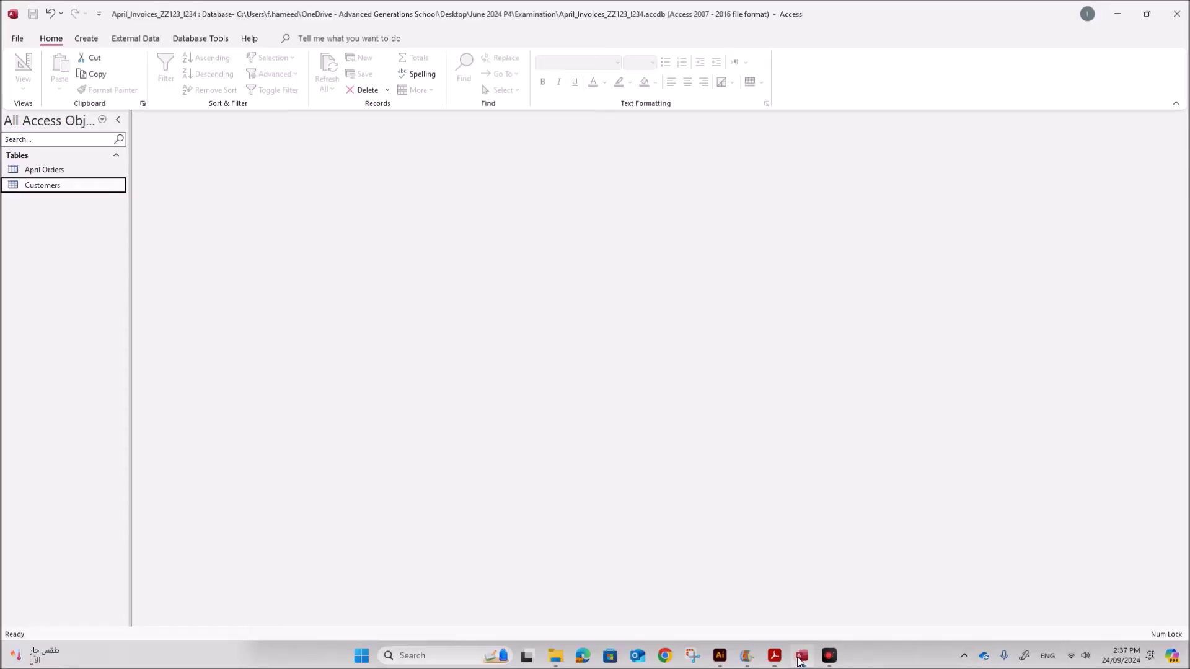
left_click(86, 38)
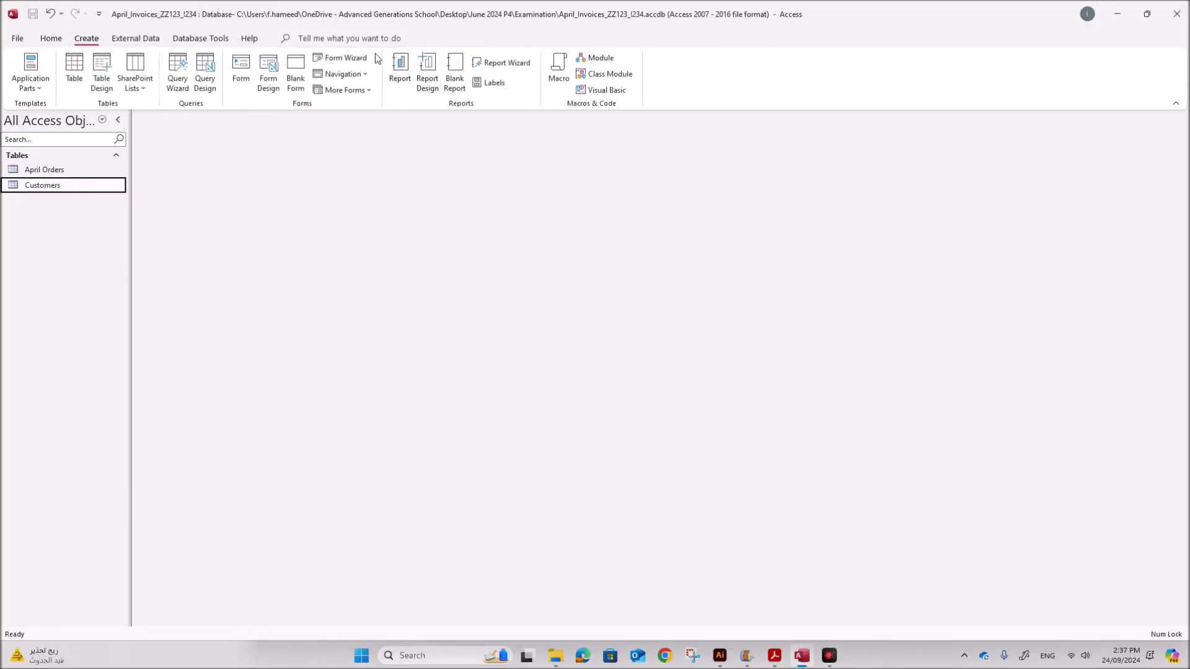
left_click(495, 62)
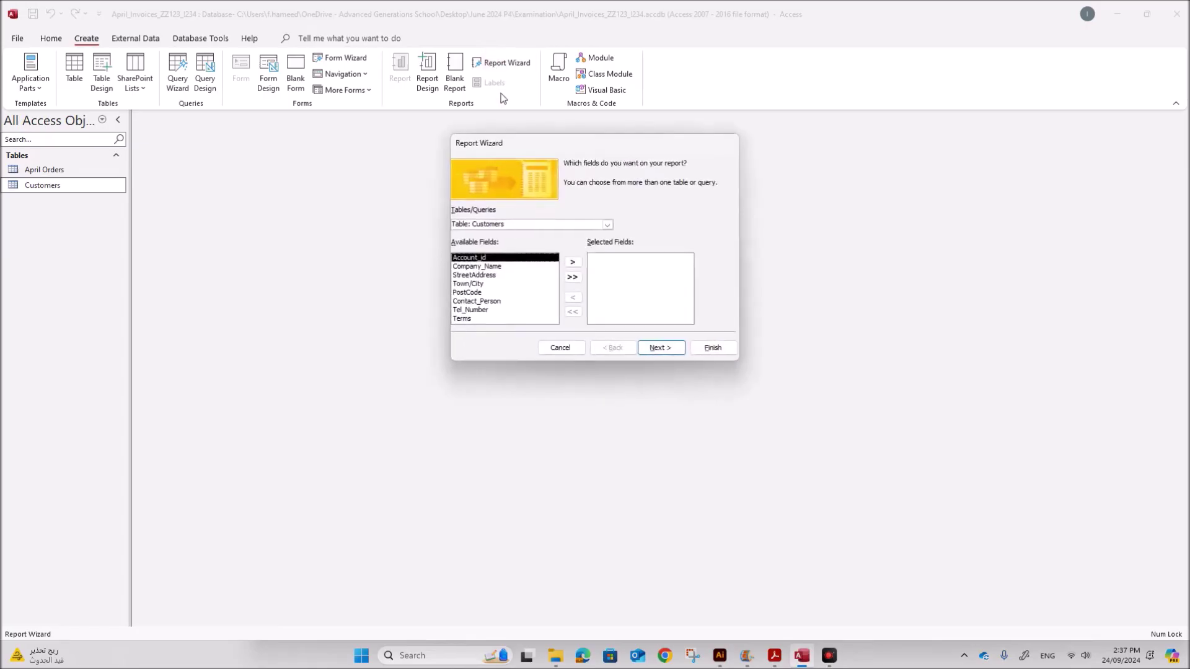
left_click(561, 349)
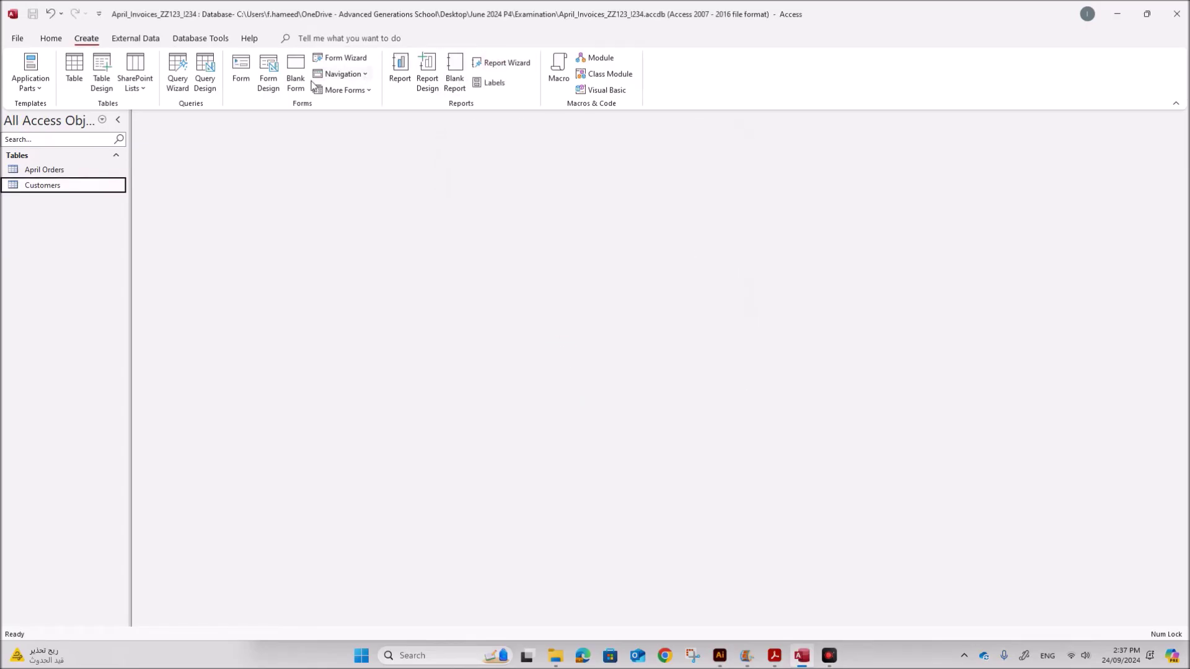
- Create a query in Design View with the April Orders and Customers tables, enlarging both to show all their fields
left_click(211, 87)
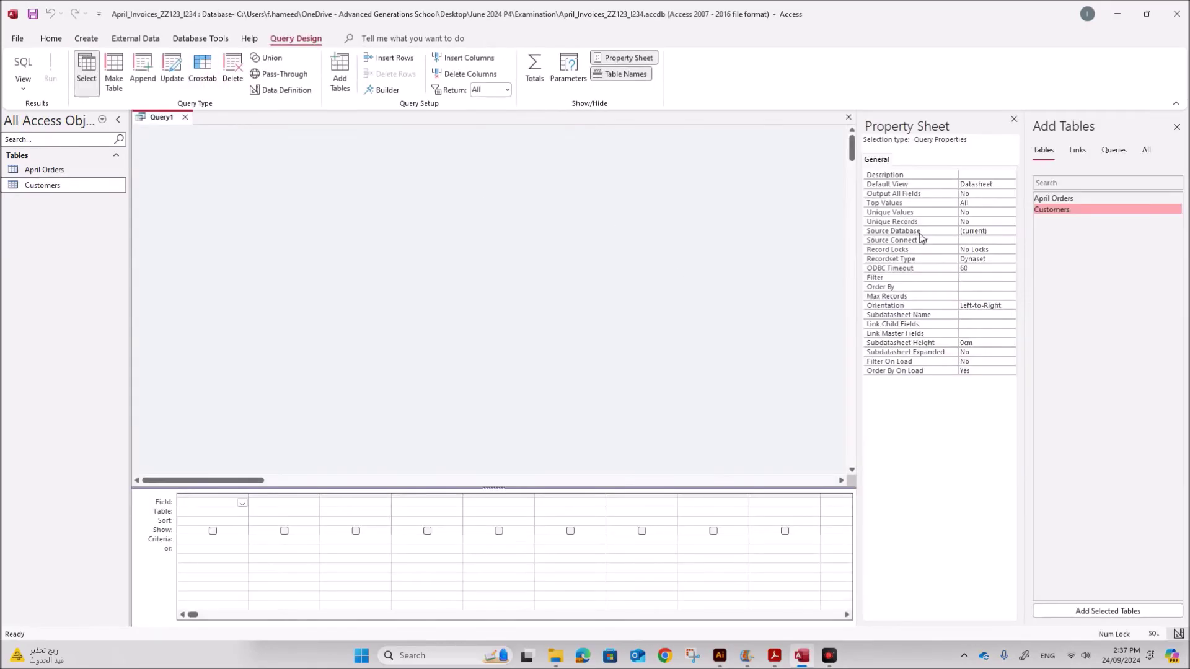
double_click(1054, 198)
double_click(1048, 210)
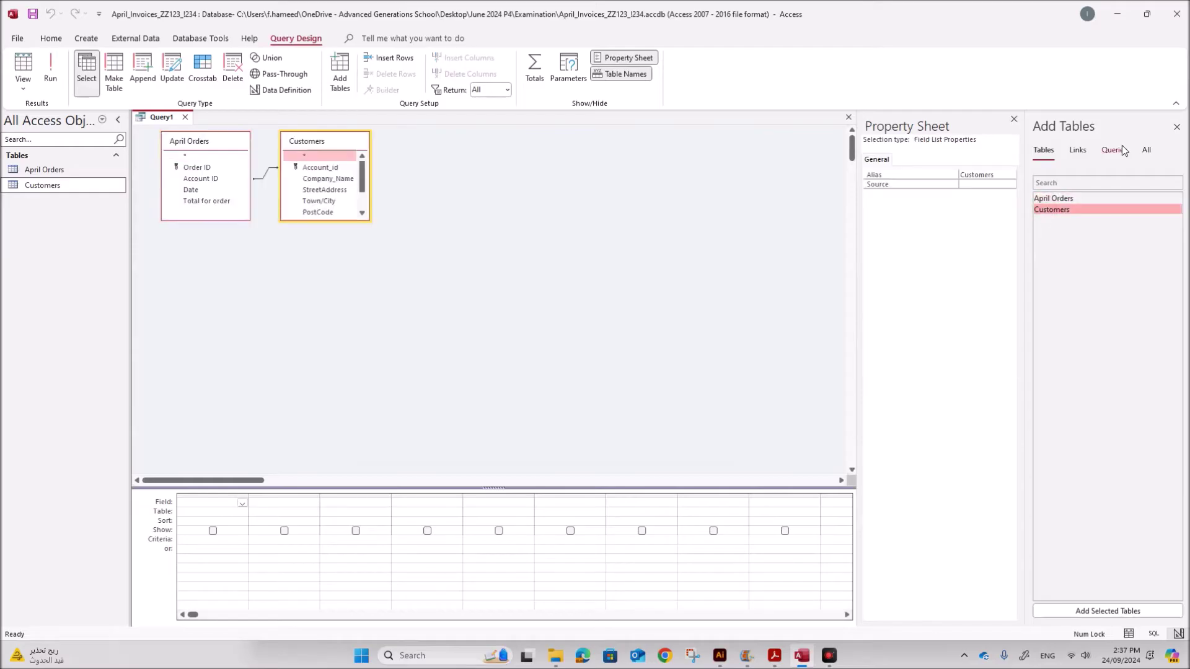
left_click(1177, 127)
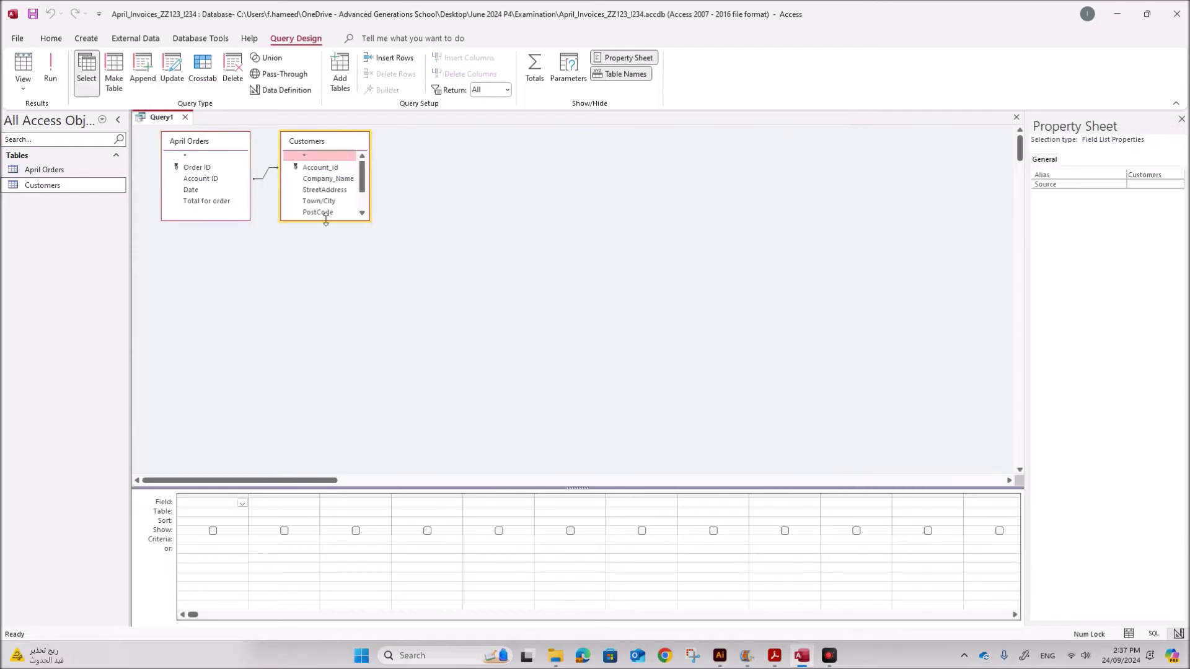
left_click_drag(326, 221, 313, 374)
left_click_drag(192, 221, 188, 378)
- Examine the exam paper's sample invoice for the customer and order fields the query needs
left_click(774, 655)
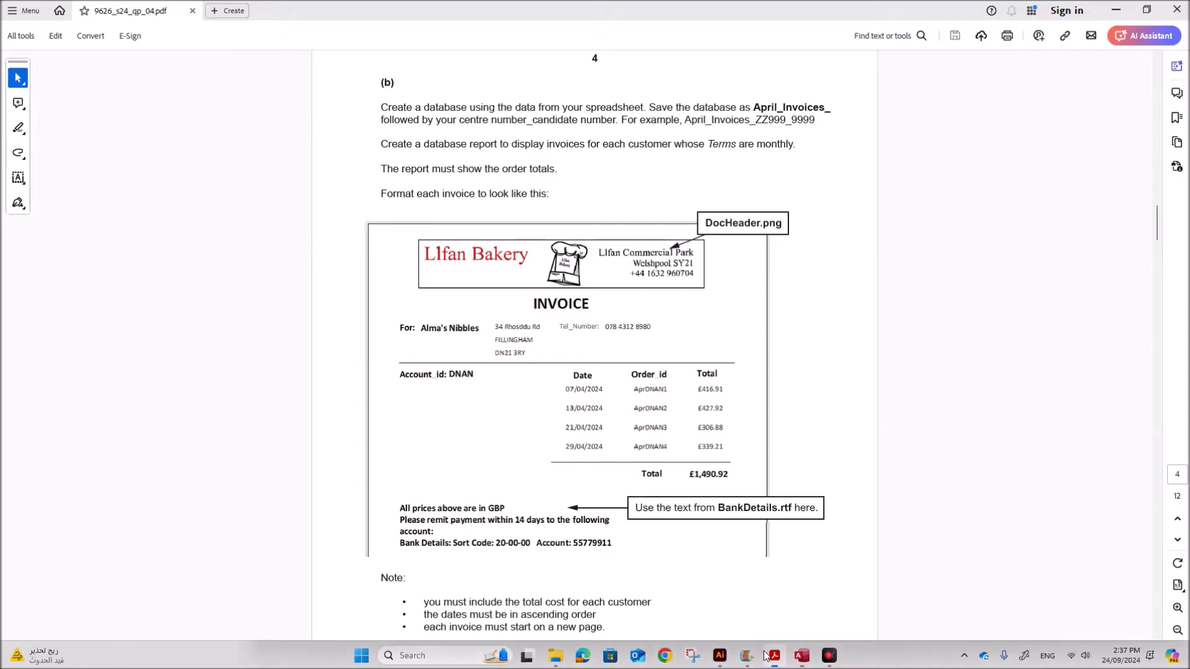
left_click_drag(396, 317, 491, 346)
left_click_drag(636, 424, 499, 321)
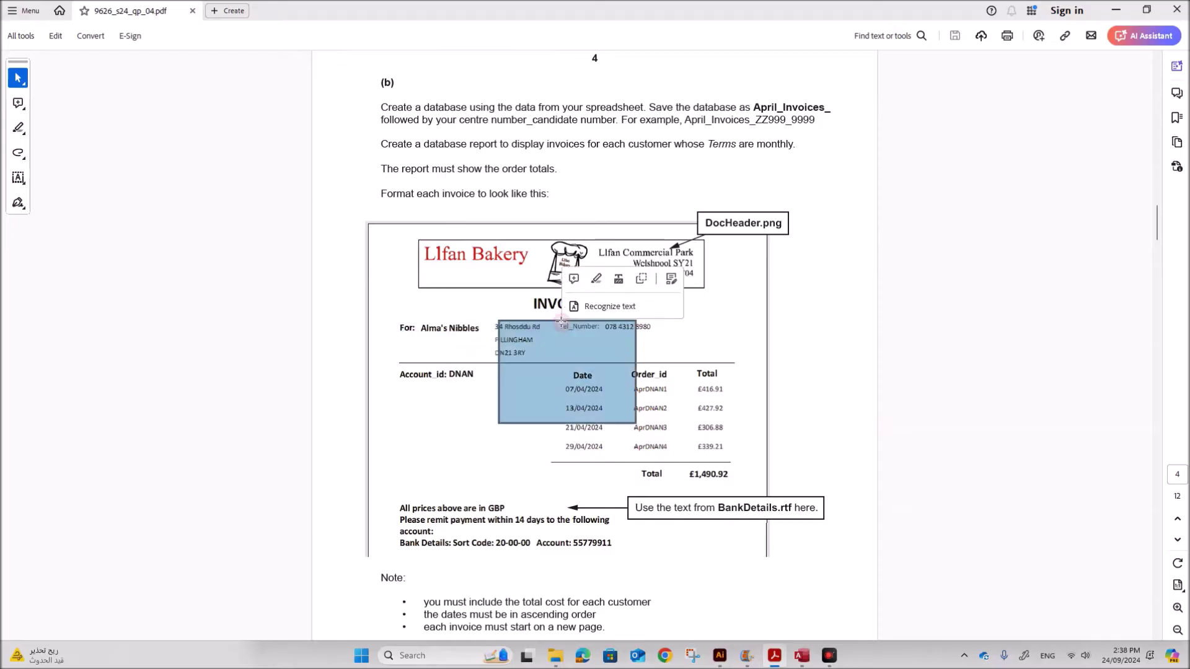
left_click_drag(396, 368, 486, 390)
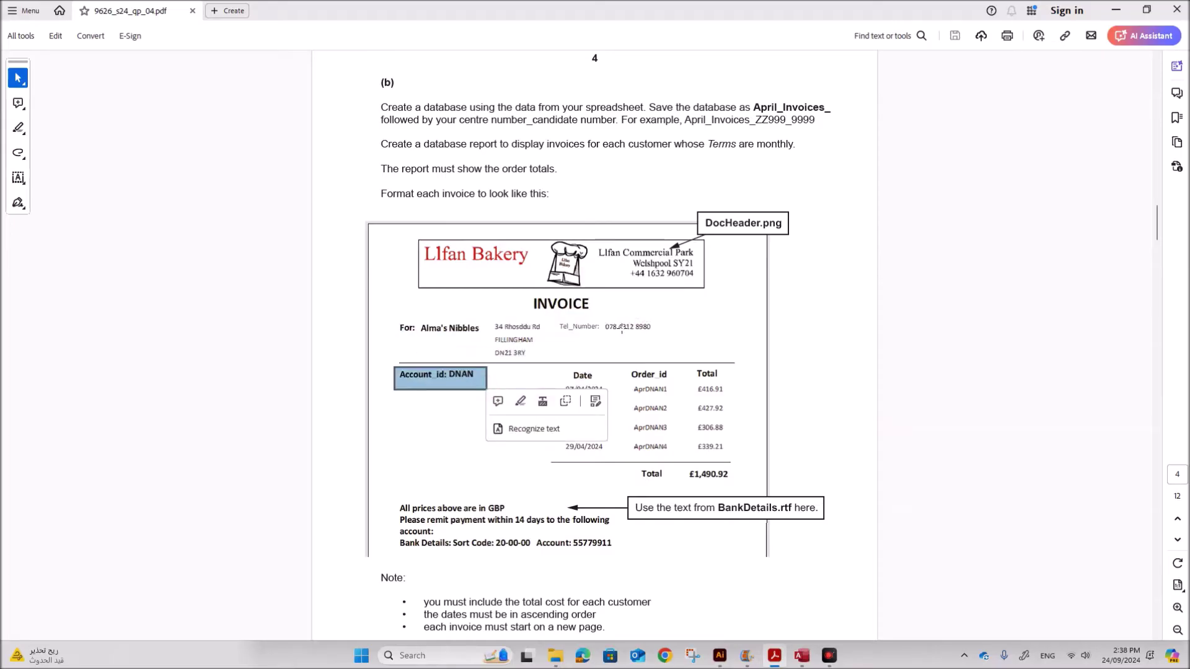
left_click_drag(495, 317, 501, 363)
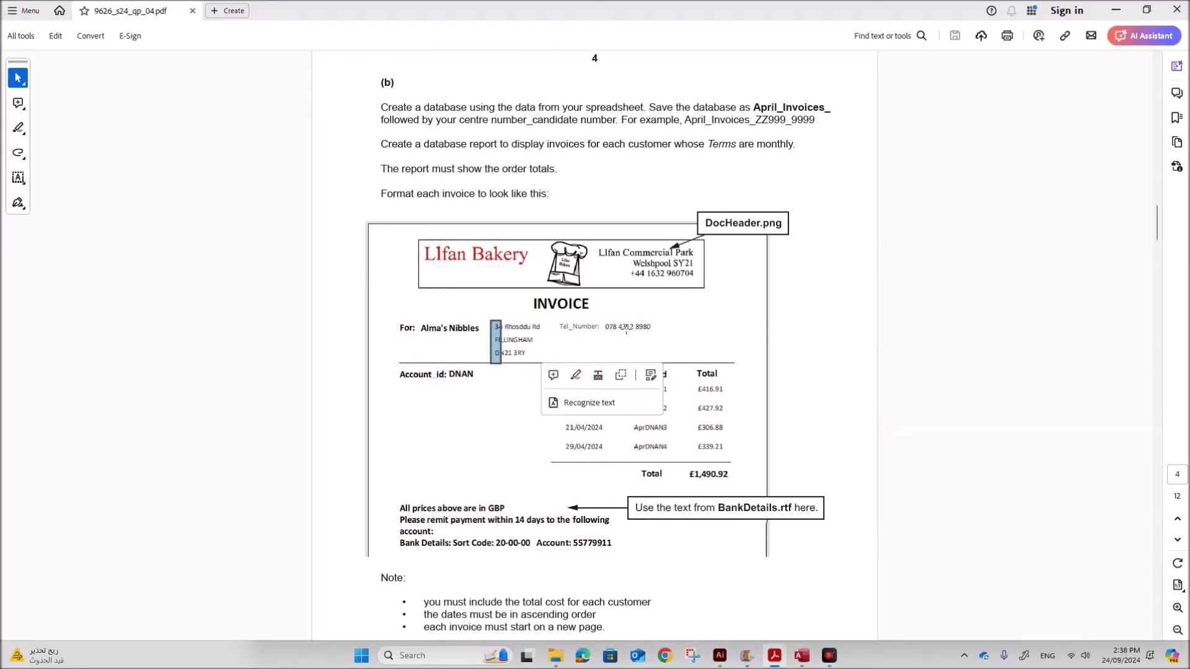
left_click(802, 655)
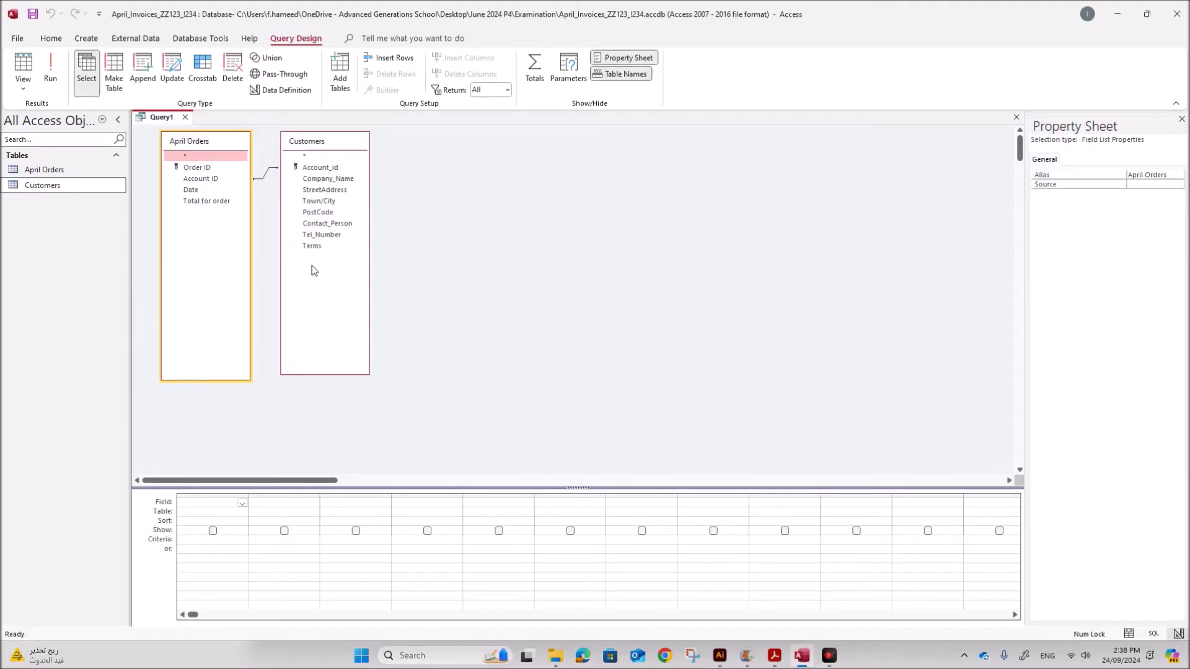
- Add Account_id, Company_Name, StreetAddress, Town/City, PostCode, Tel_Number and Terms from the Customers table to the query
double_click(317, 169)
double_click(319, 178)
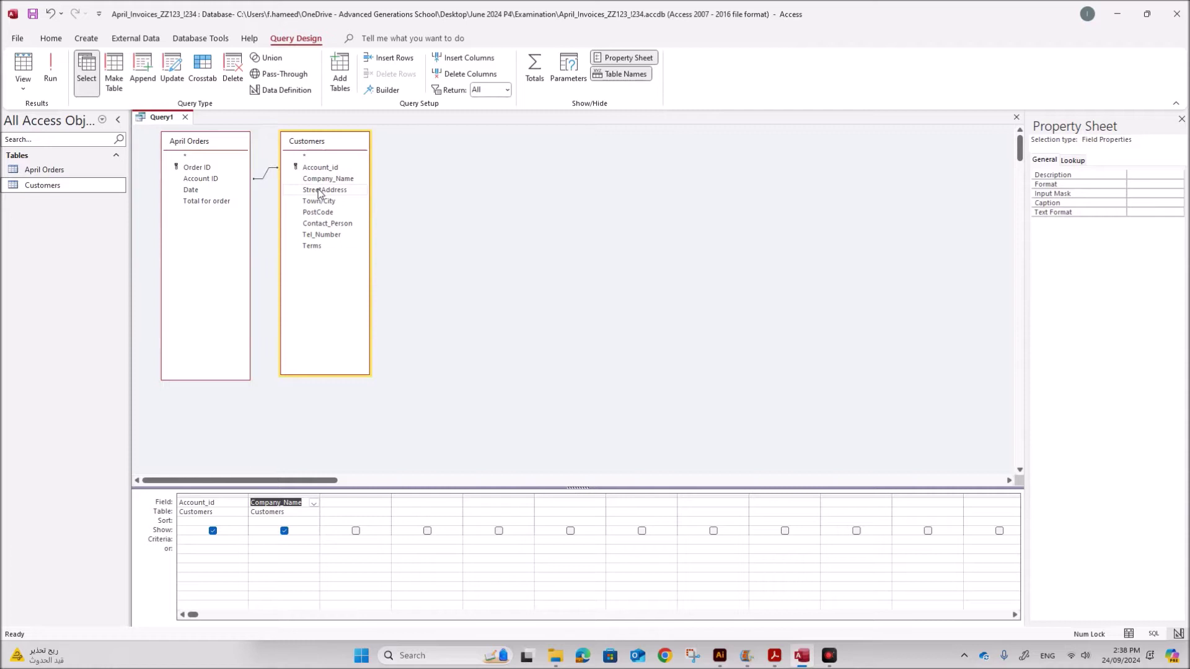
double_click(320, 189)
double_click(318, 200)
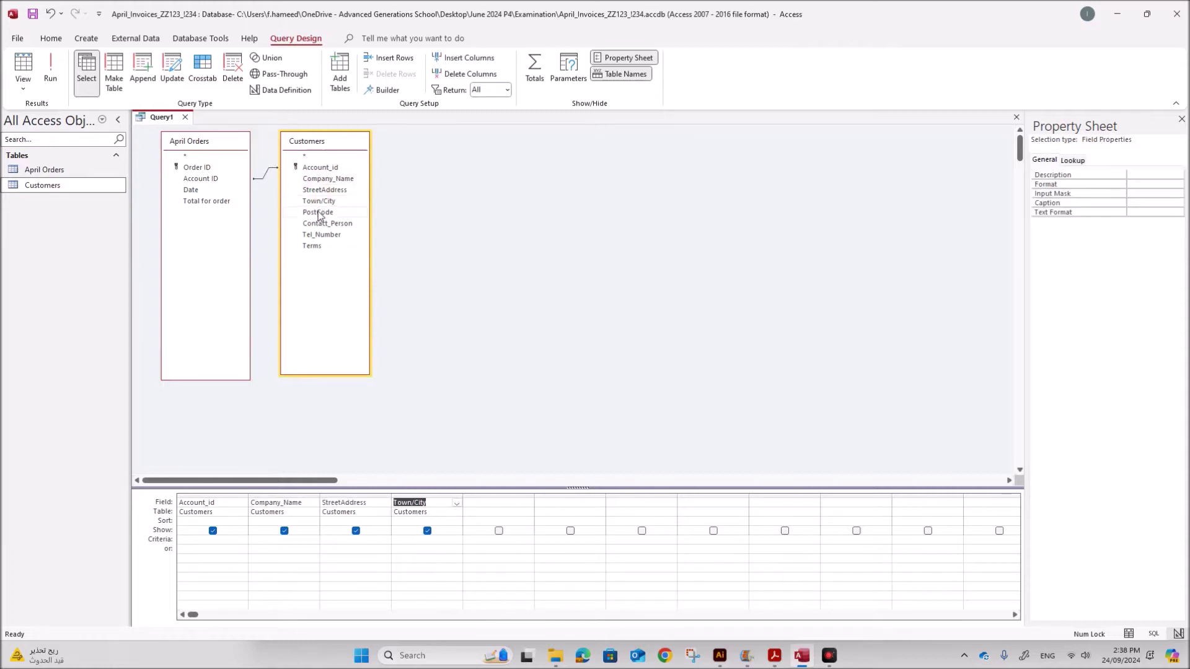
double_click(318, 213)
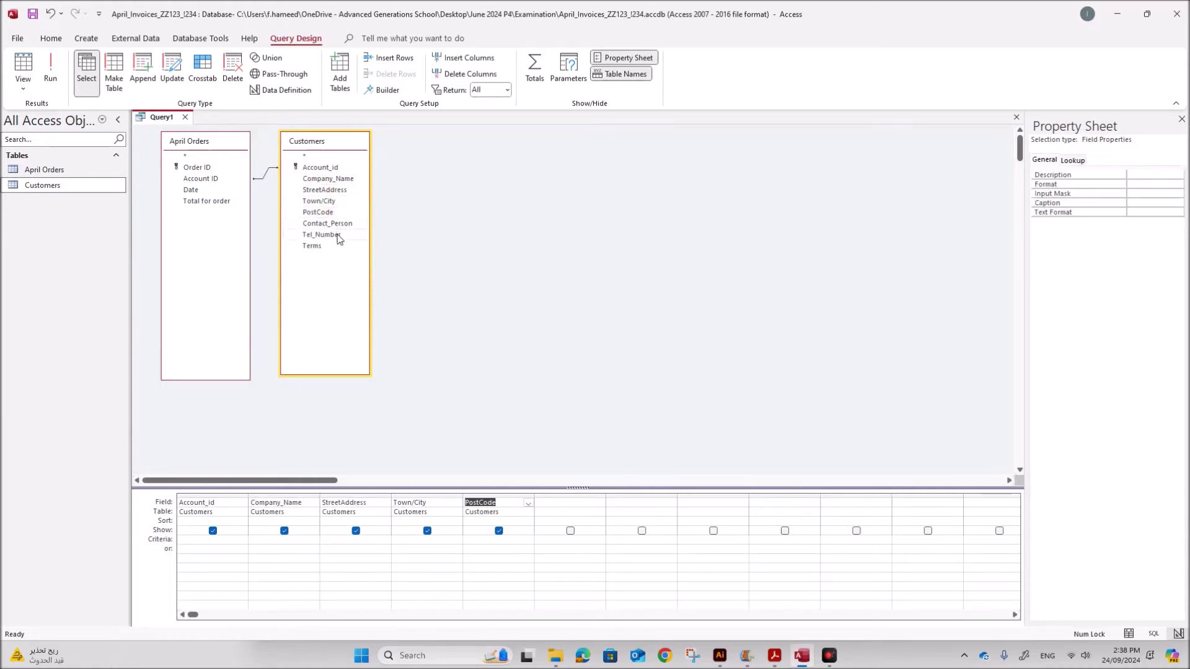
double_click(322, 235)
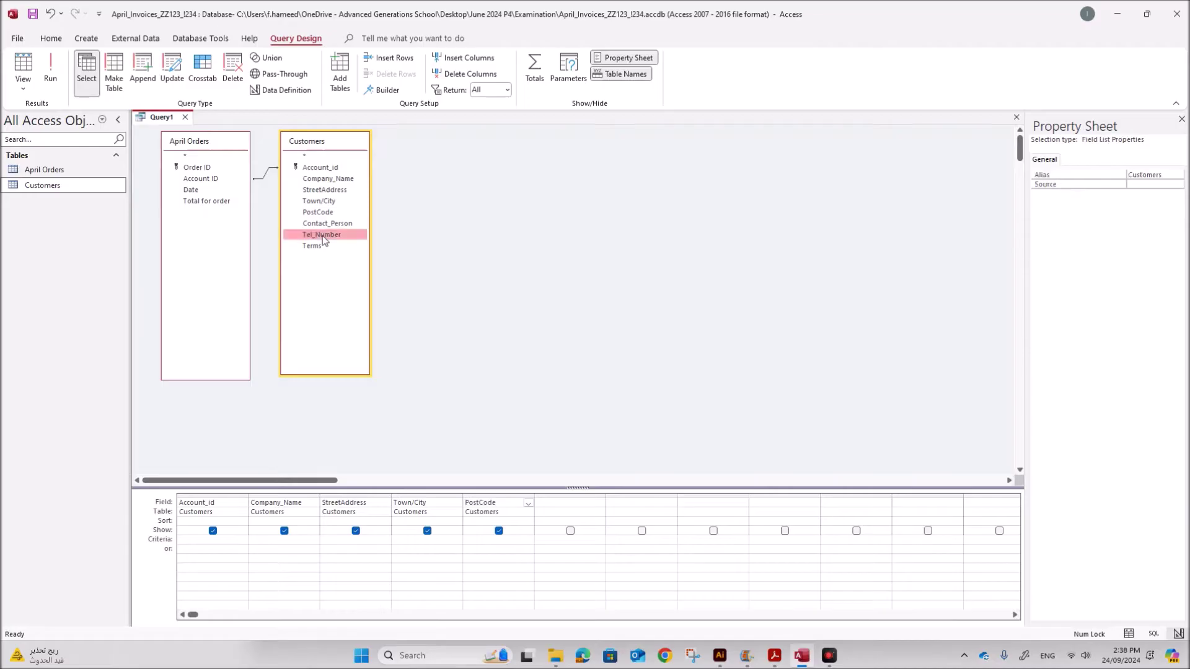
double_click(312, 246)
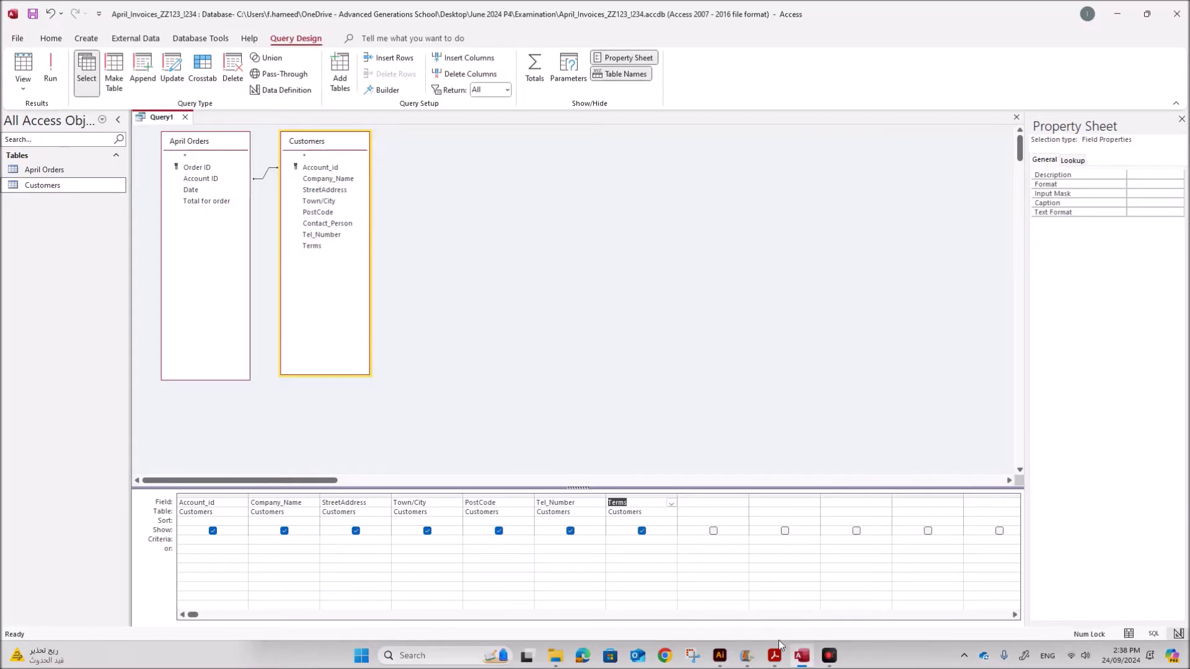
- Check the order columns on the sample invoice and add Order ID, Date and Total for order from April Orders to the query
left_click(774, 656)
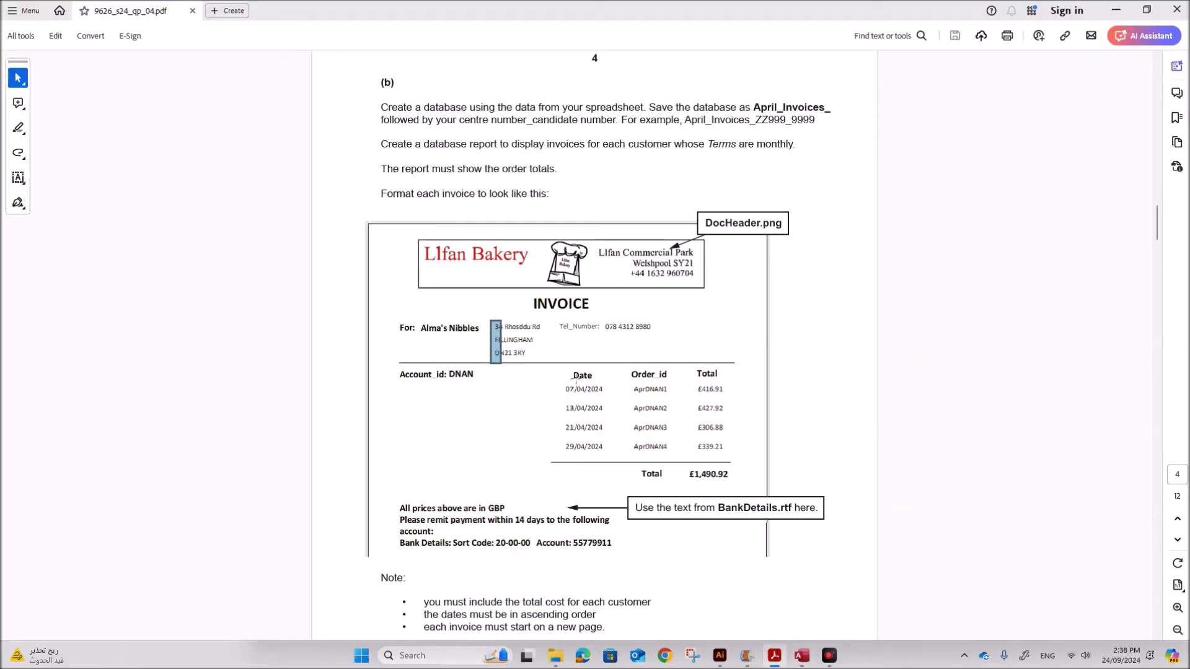
left_click(802, 656)
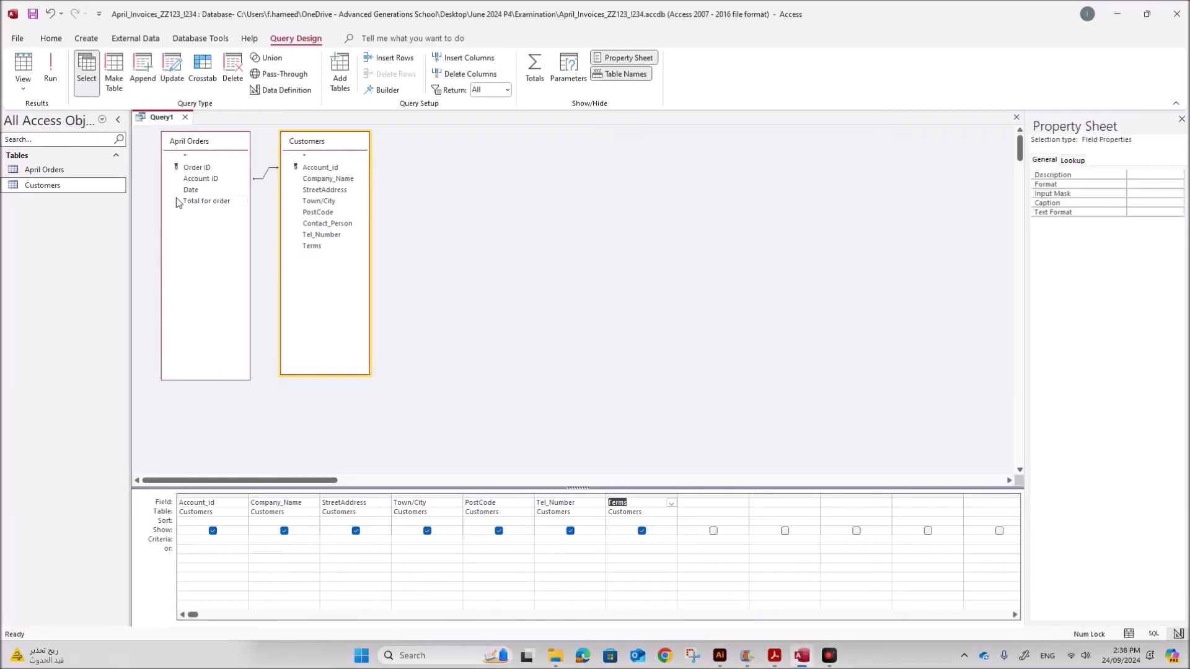
left_click(196, 169)
double_click(196, 189)
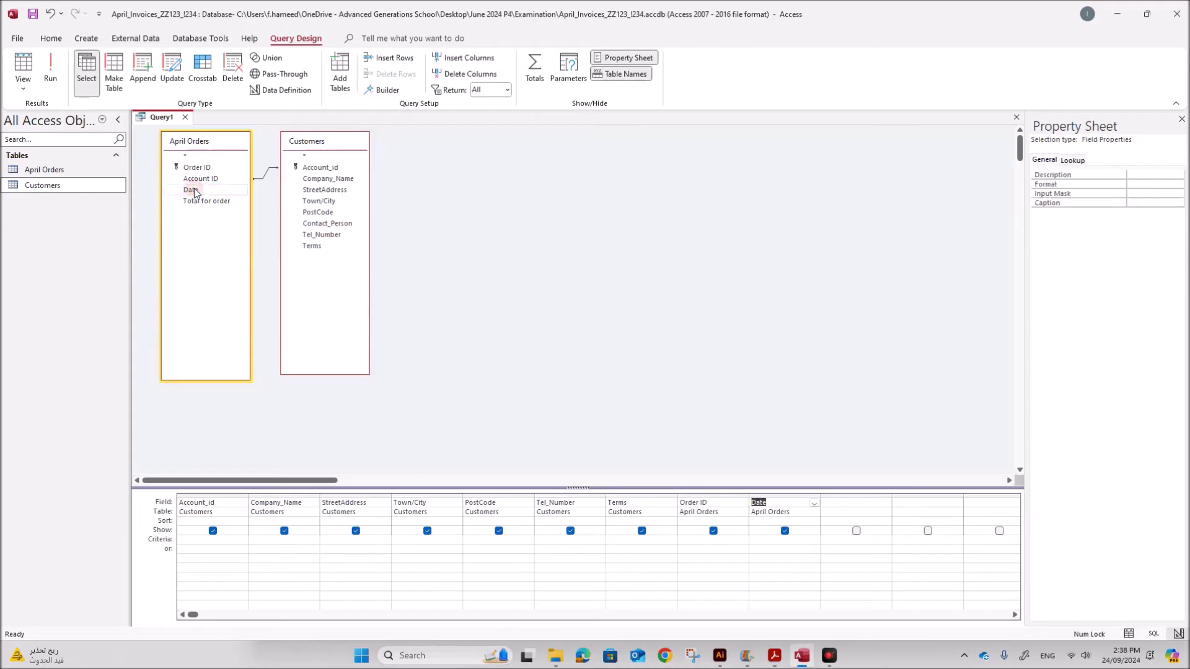
left_click(204, 202)
double_click(204, 204)
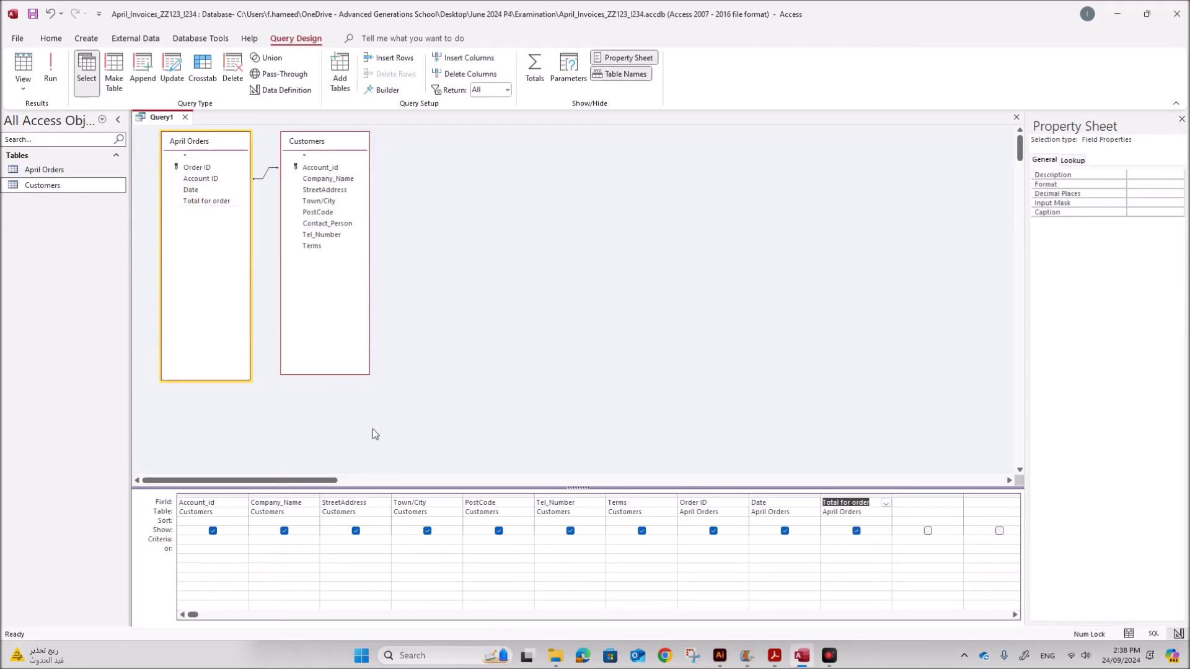
- Run the query to review its combined customer and order records, and return to Design View
left_click(55, 76)
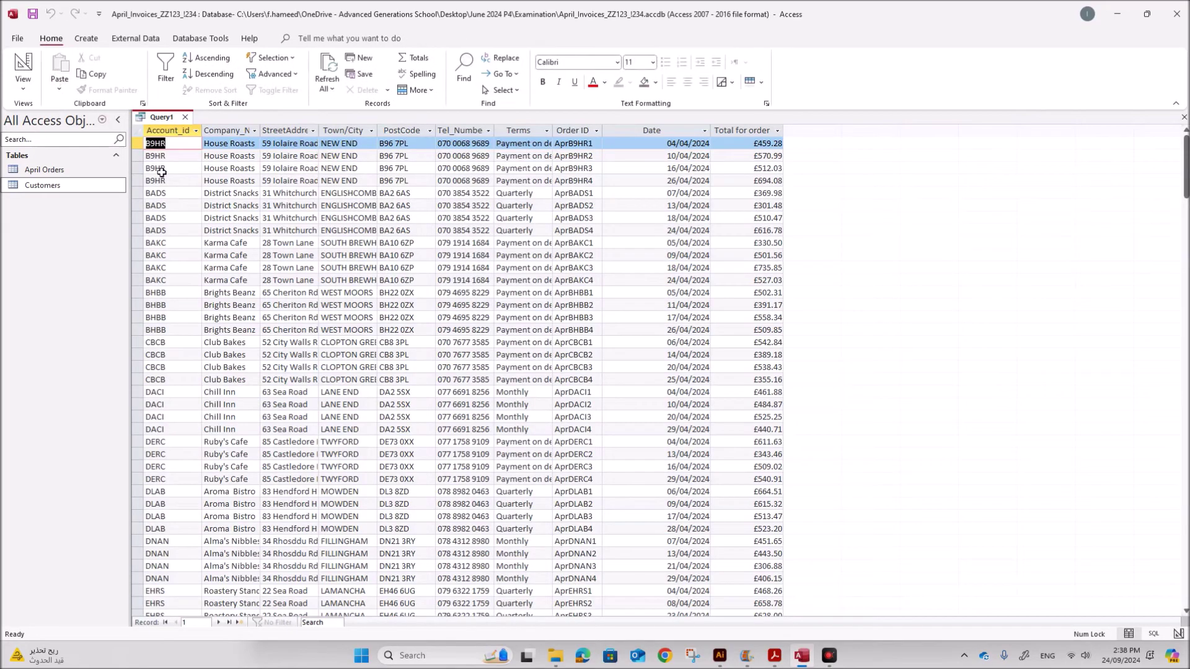
right_click(155, 118)
left_click(203, 180)
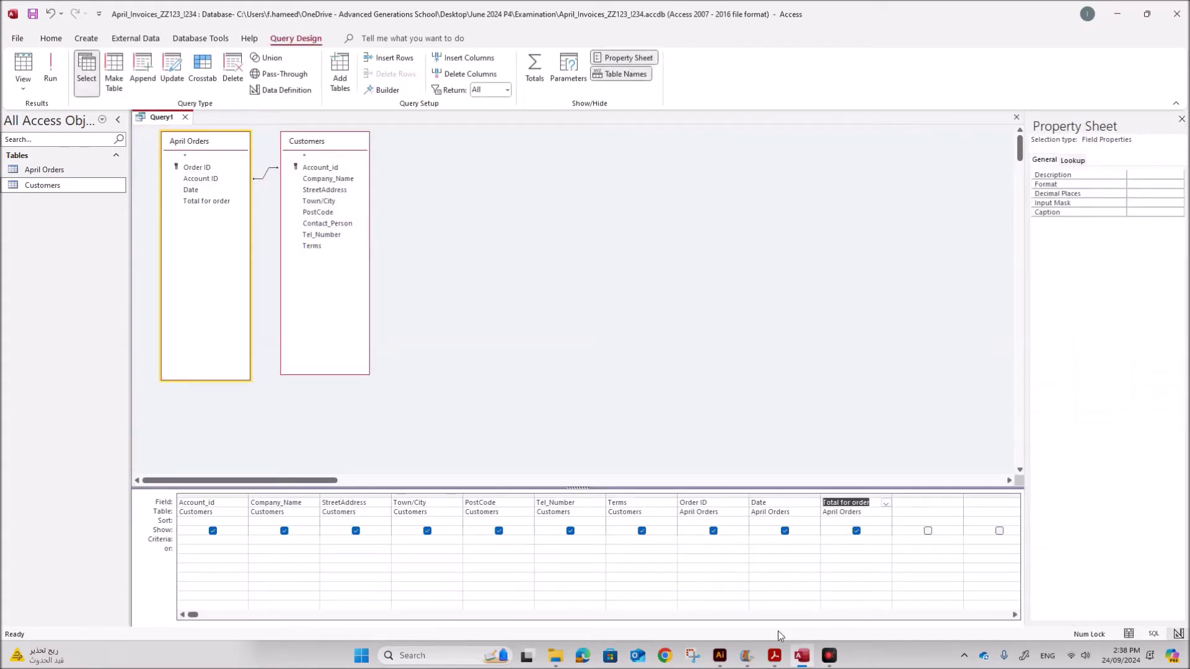
- Check the exam paper's Terms requirement, set the query's Terms criterion to Monthly and run it
left_click(774, 655)
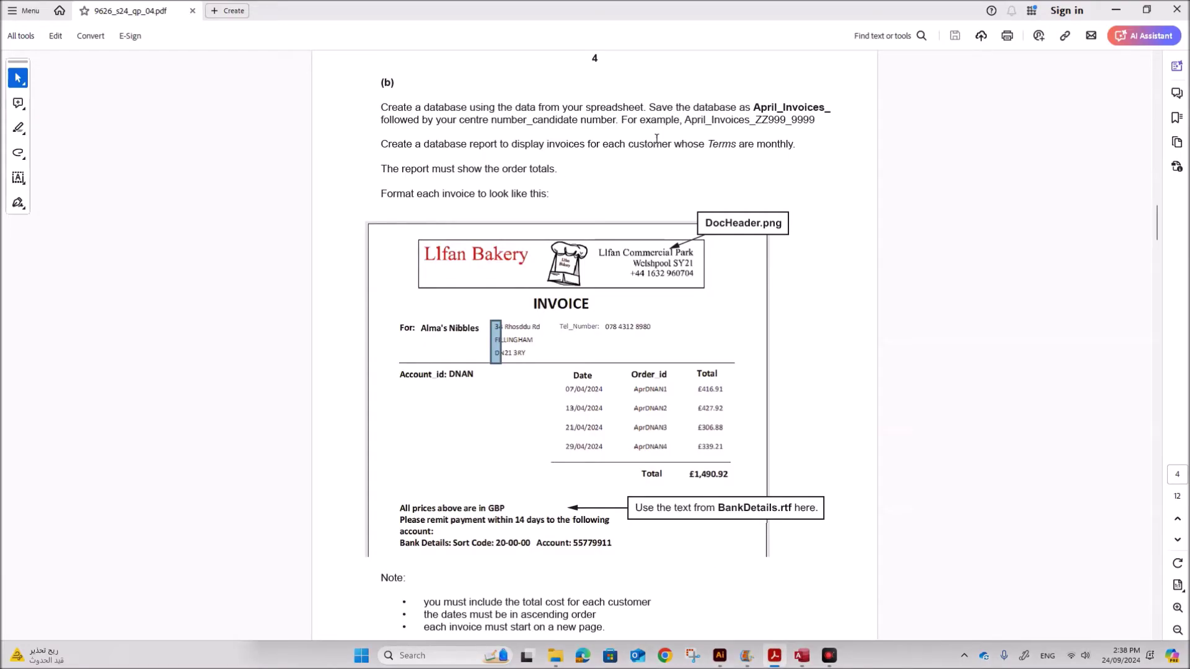
left_click_drag(612, 146, 771, 143)
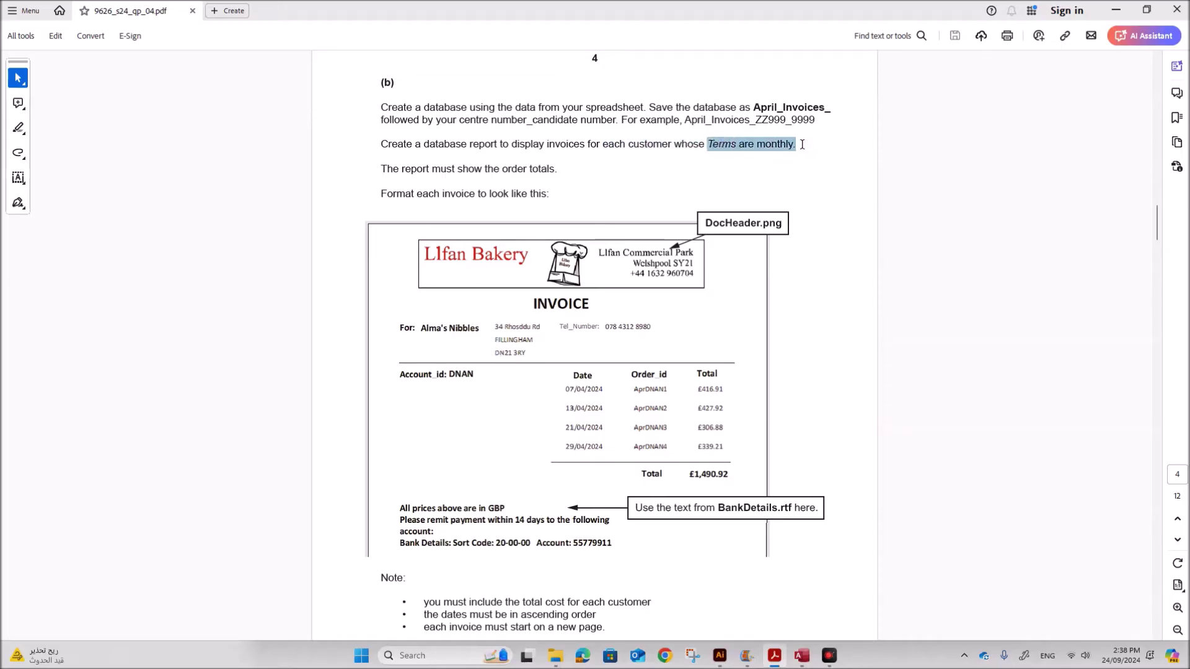
left_click(801, 656)
left_click(616, 541)
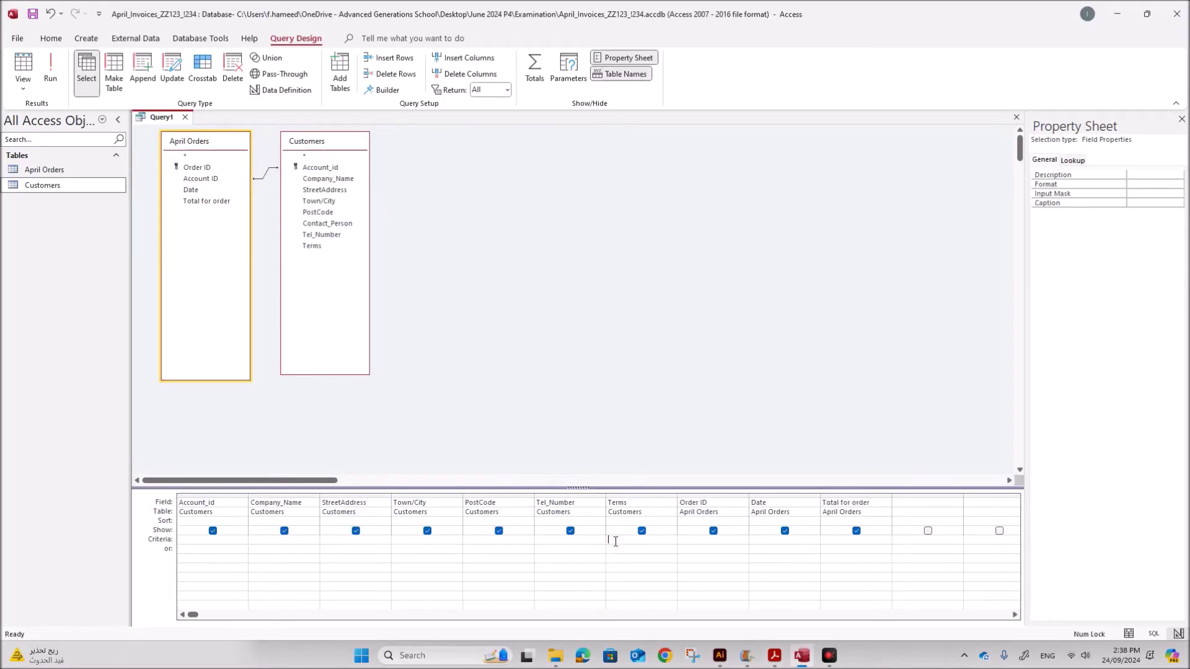
type("Mo")
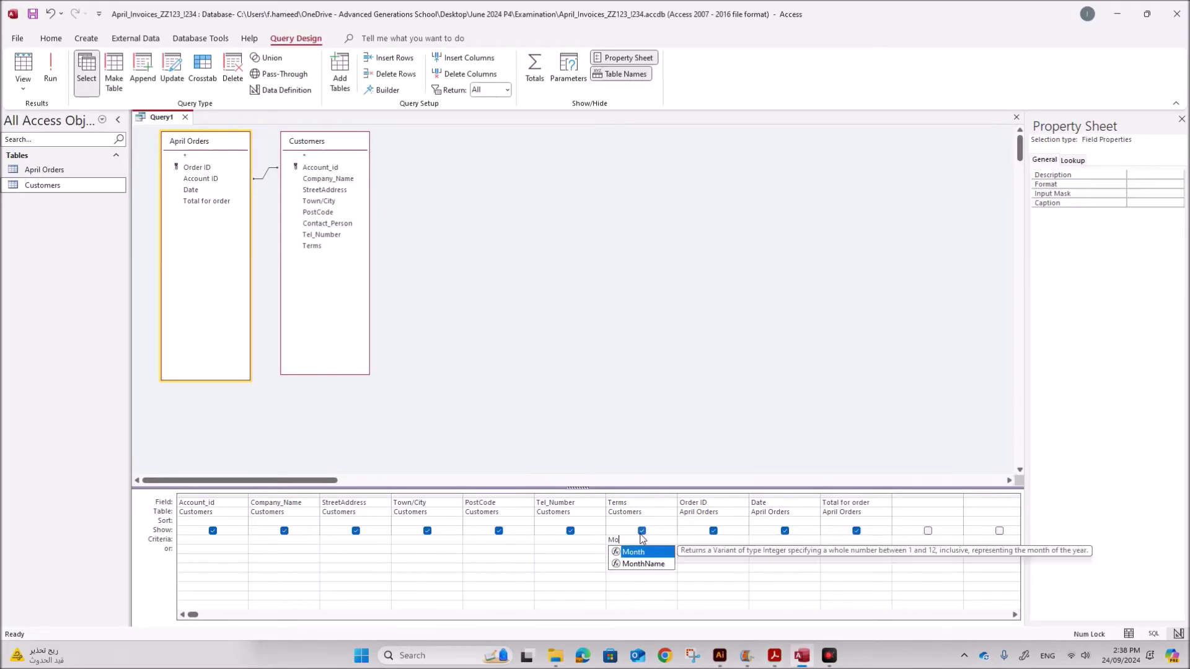
type("nthly")
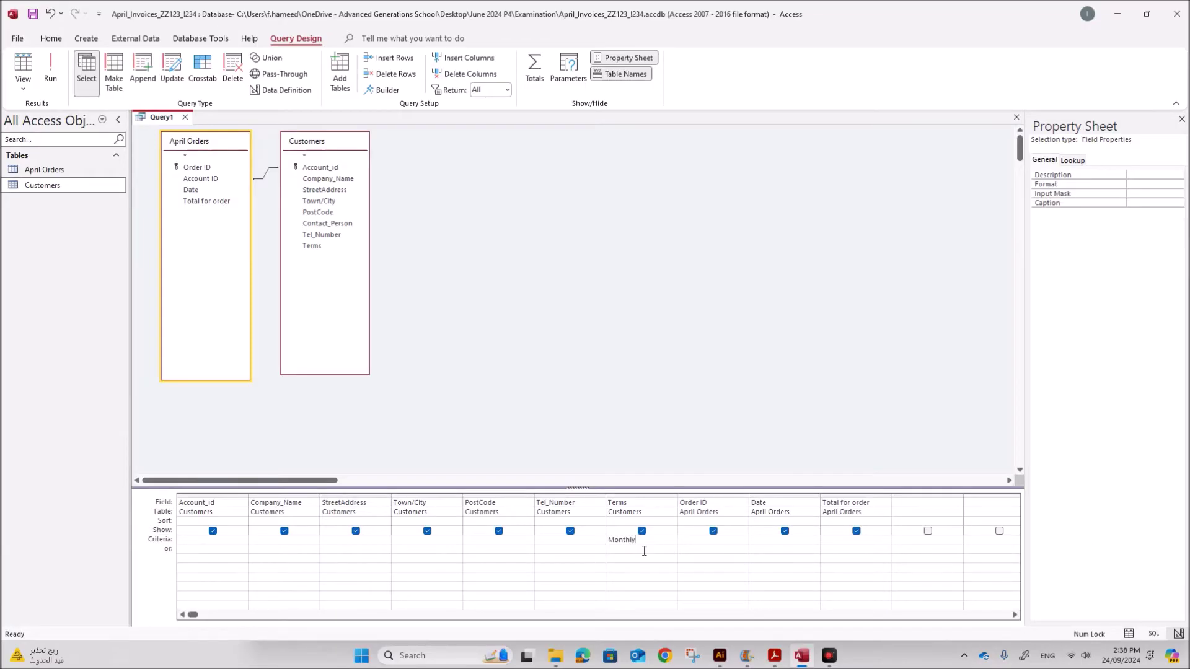
left_click(50, 80)
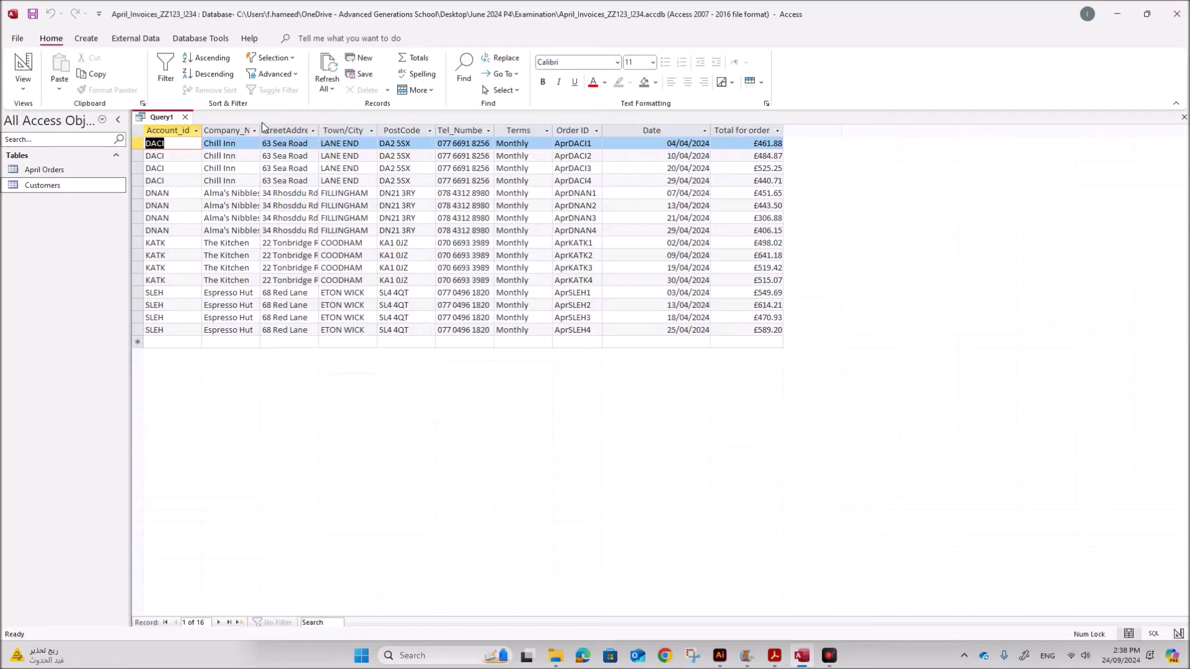
- Fit the Company_Name column to its contents, and save the query as Query1 and close it
double_click(260, 133)
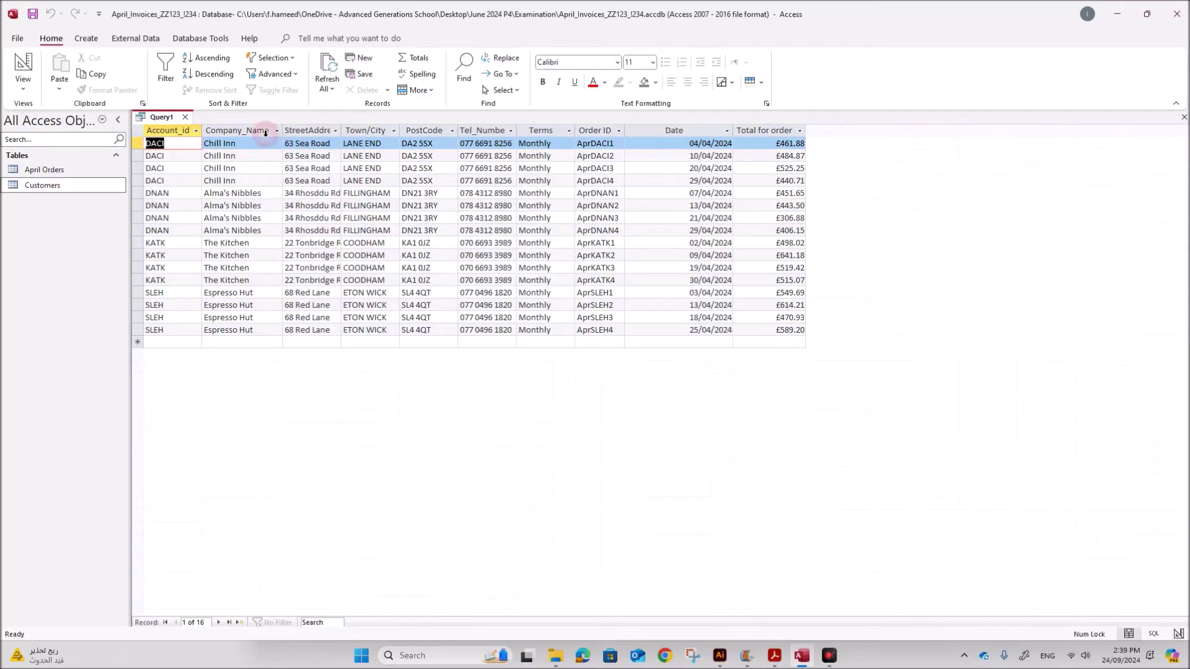
right_click(164, 118)
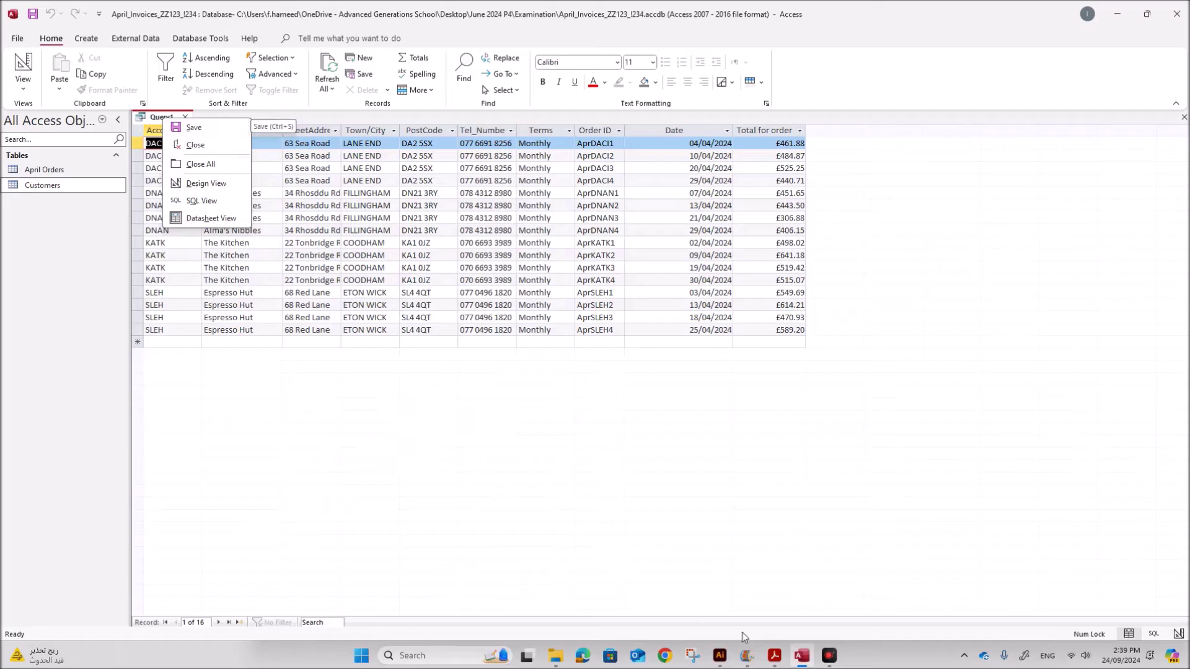
left_click(775, 655)
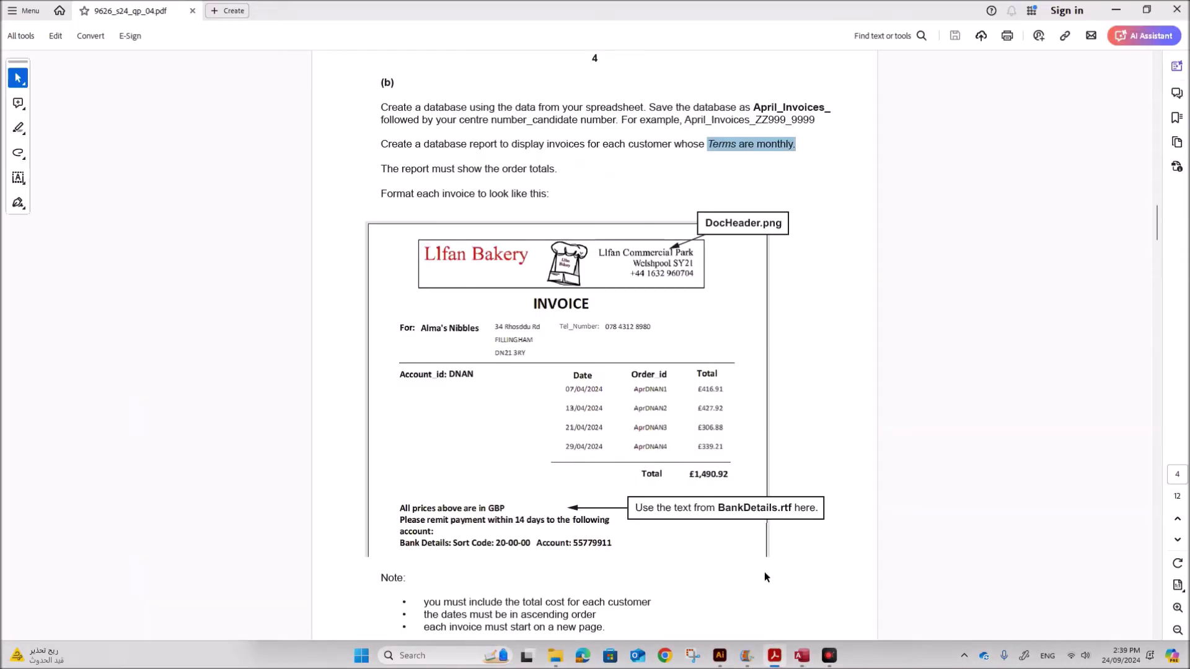
left_click(802, 656)
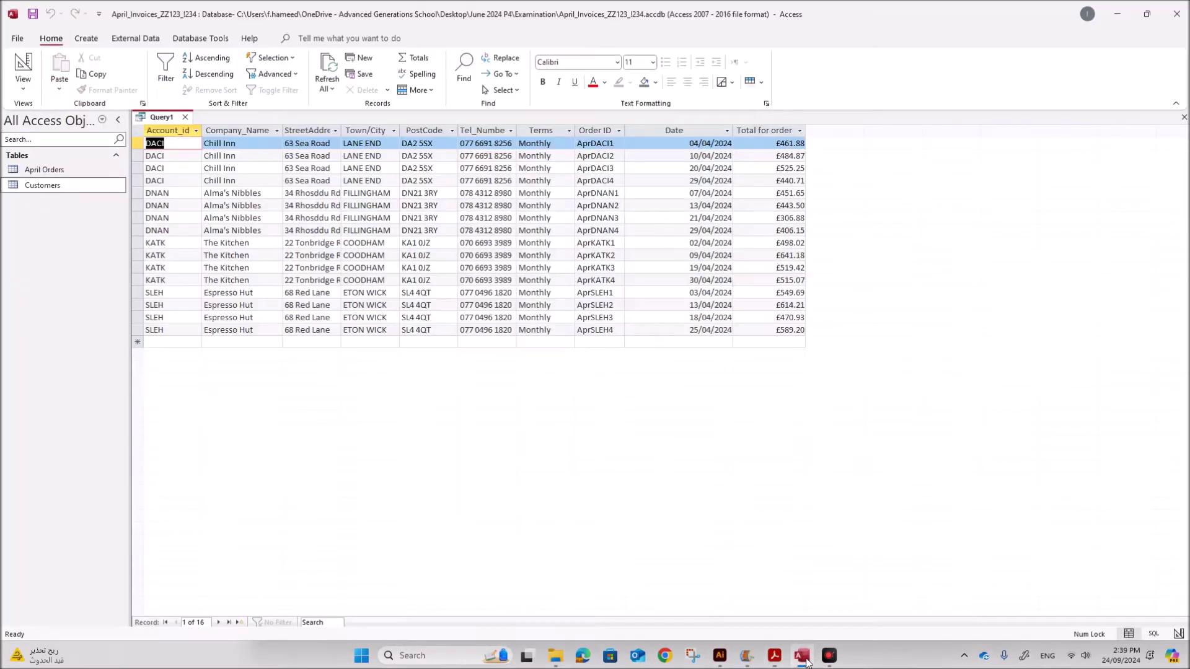
right_click(152, 120)
left_click(199, 125)
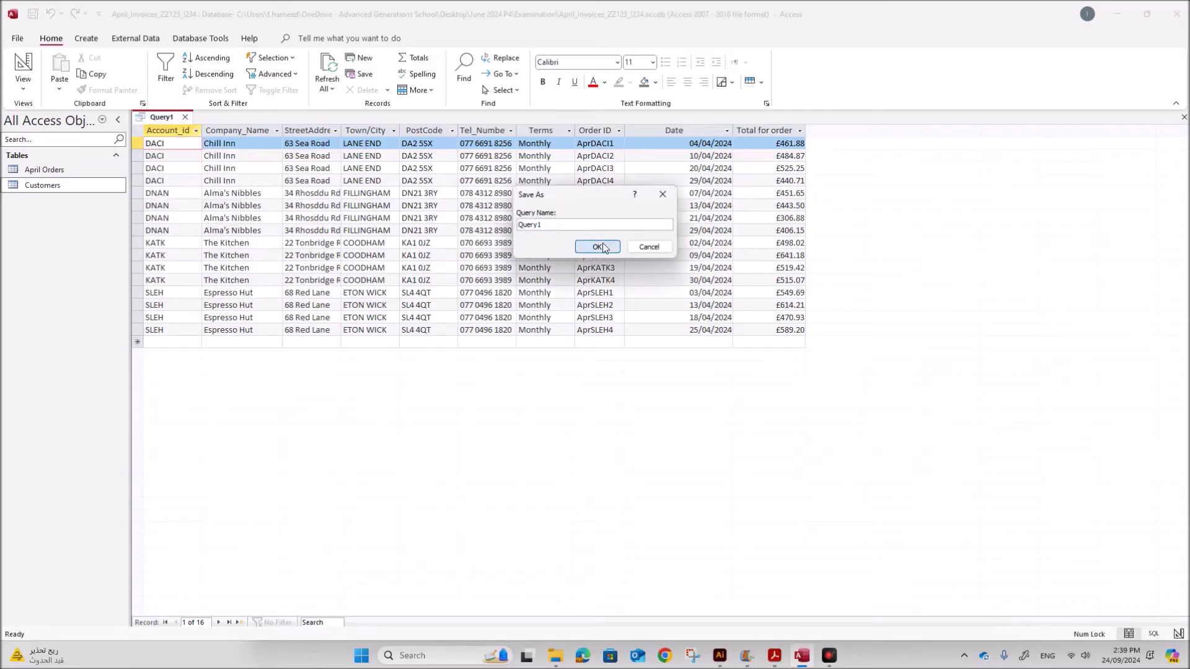
left_click(597, 246)
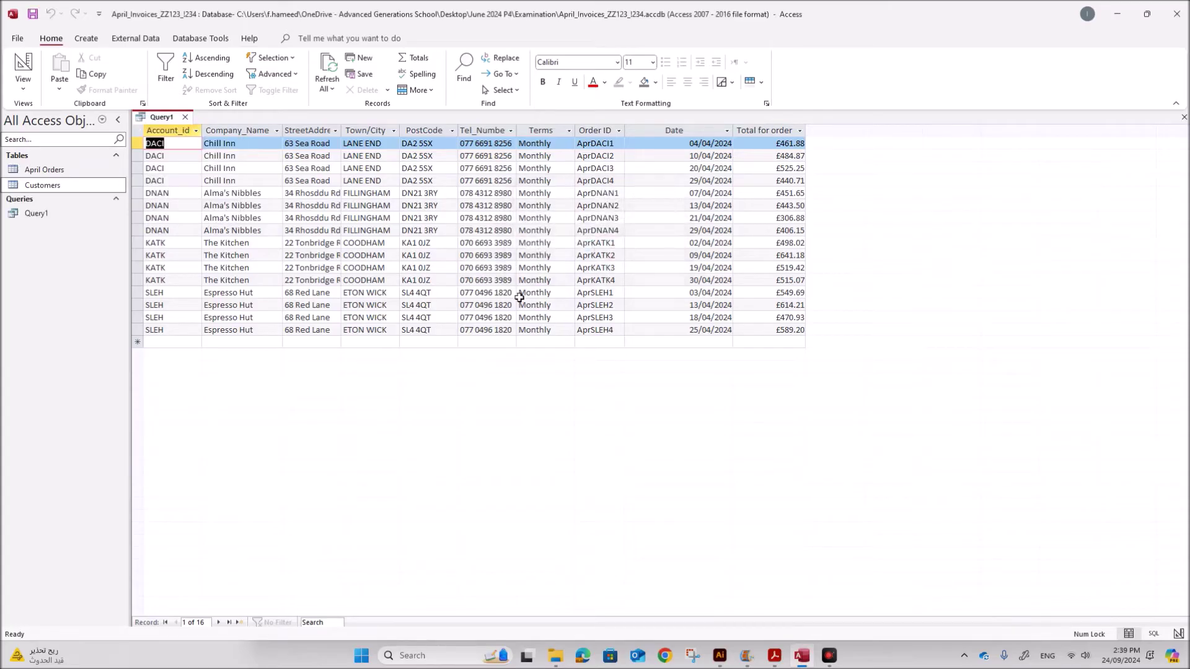
left_click(185, 117)
- Start a report with the Report Wizard based on Query1, adding all its fields and selecting Terms for removal
left_click(87, 38)
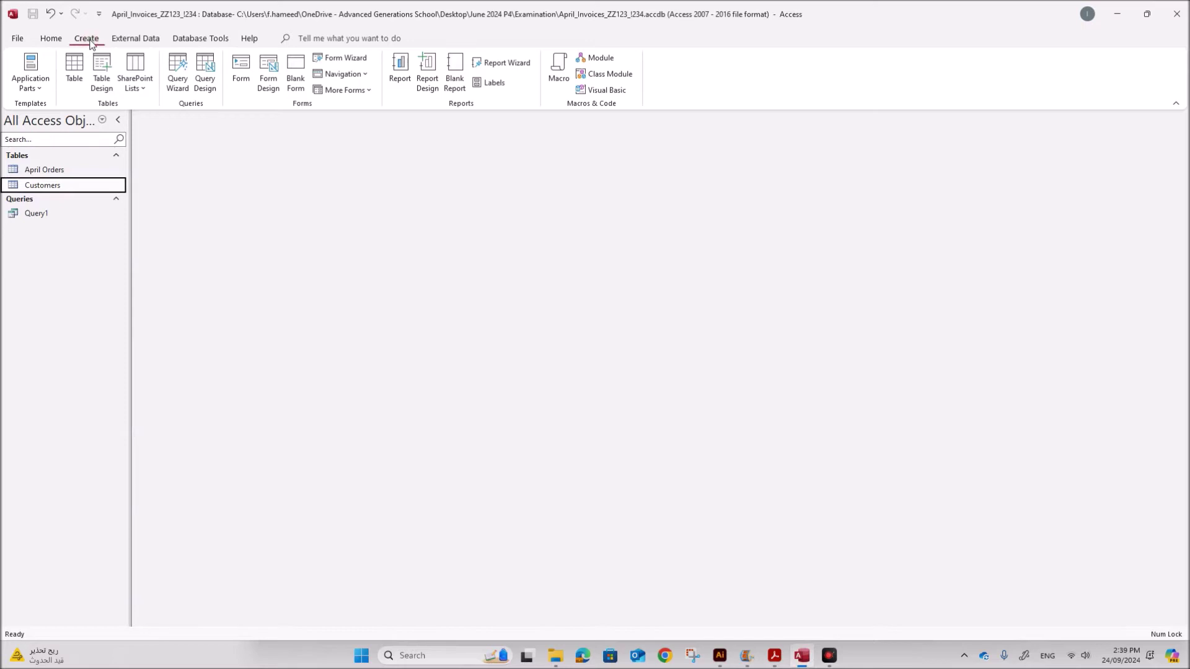
left_click(505, 67)
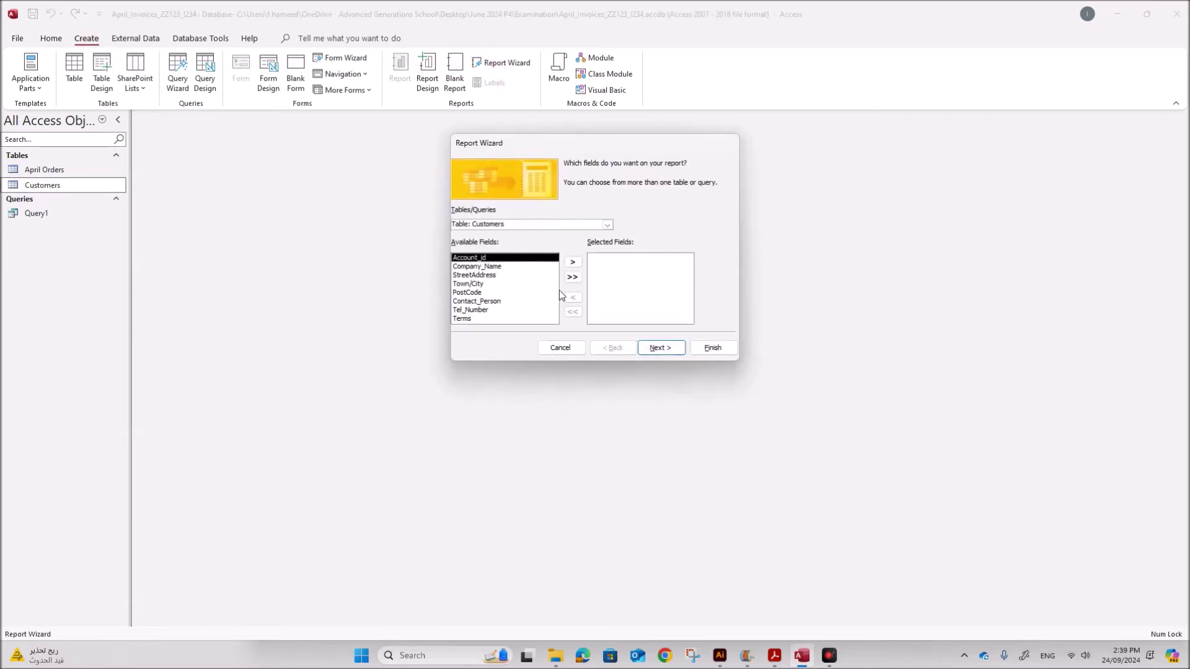
left_click(608, 224)
left_click(474, 253)
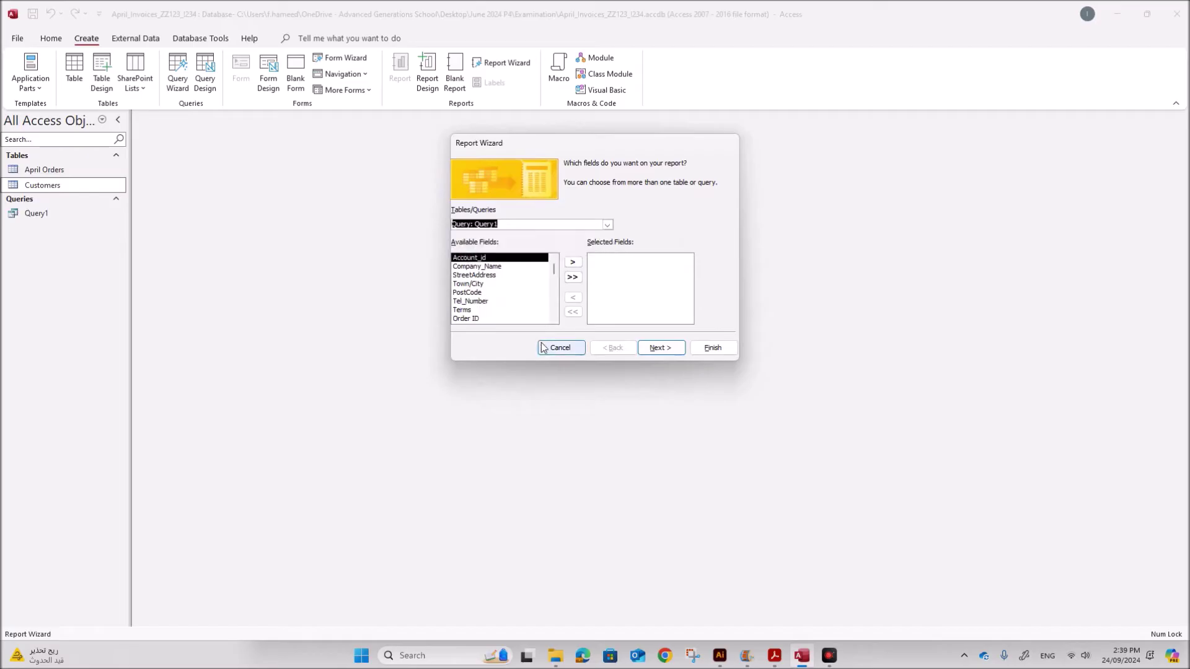
left_click(572, 277)
left_click(610, 294)
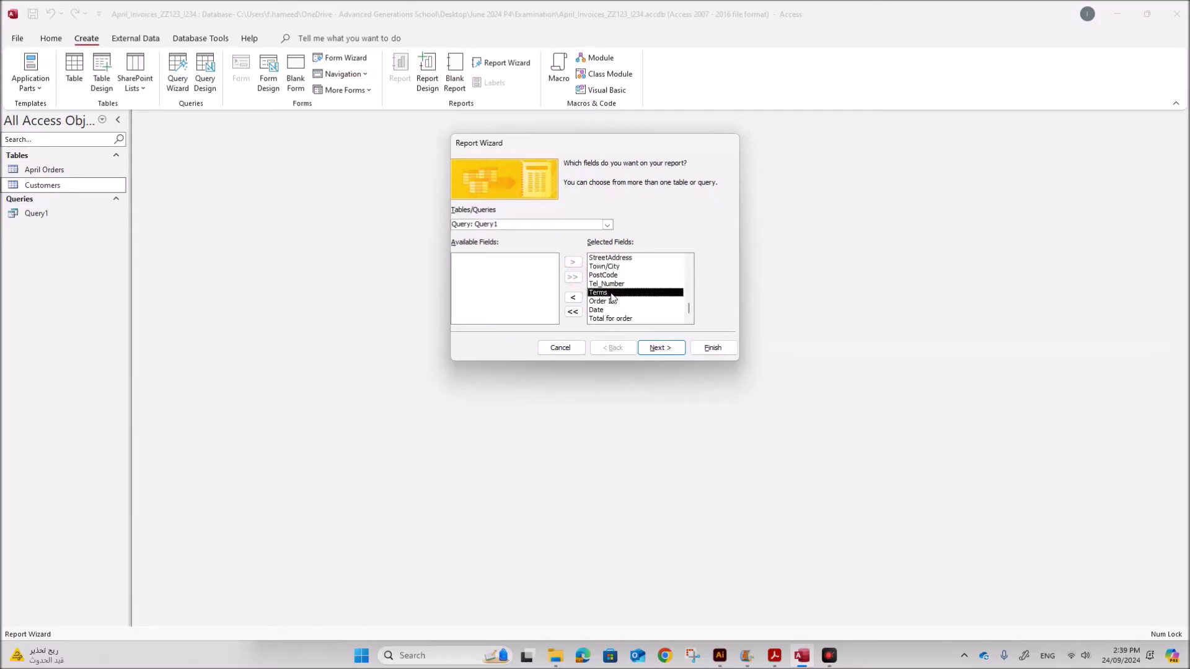
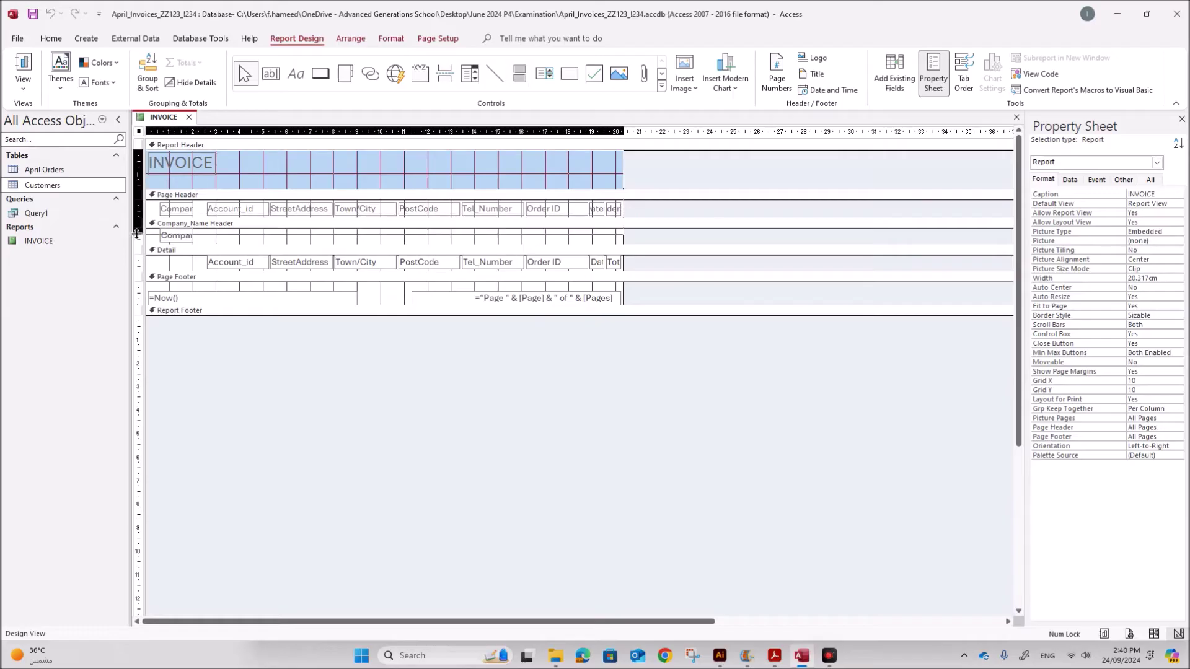
- Move the INVOICE label to the centre of the report header and format it bold in black
left_click_drag(194, 166, 415, 218)
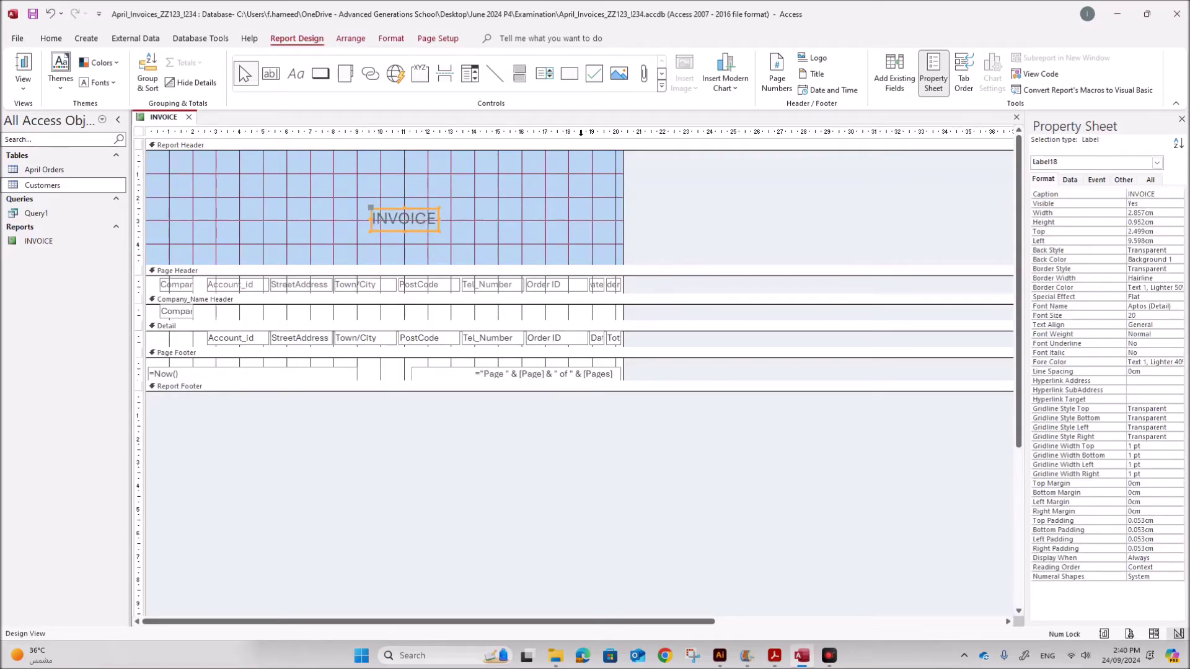
left_click(50, 38)
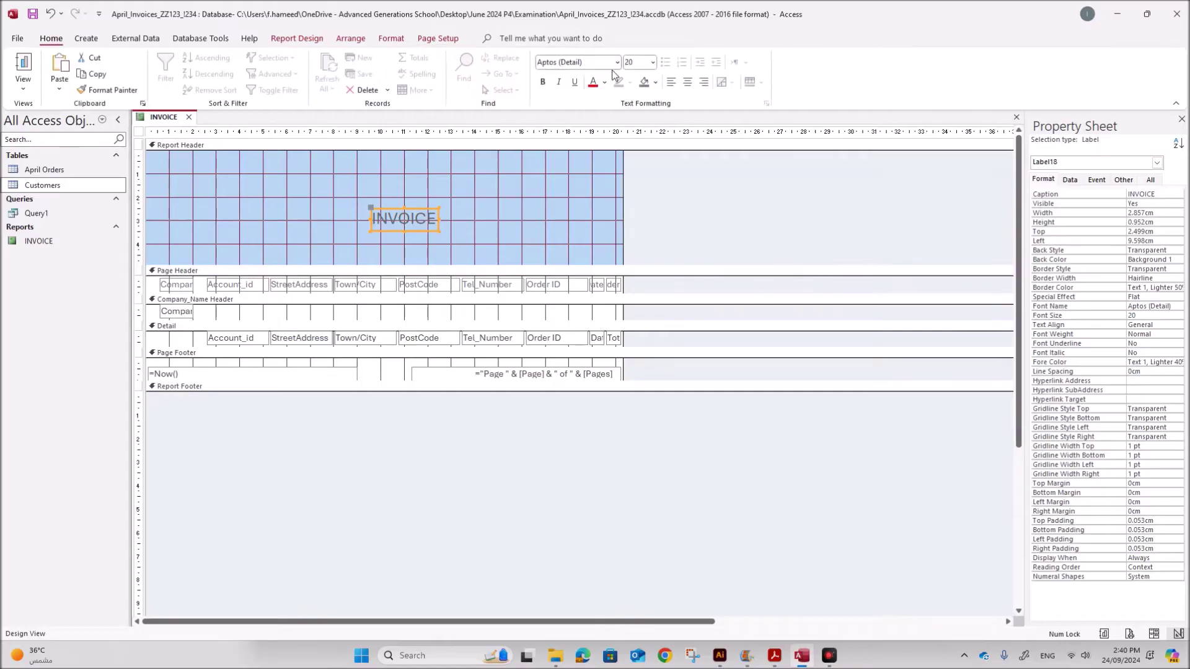
left_click(543, 82)
left_click(605, 90)
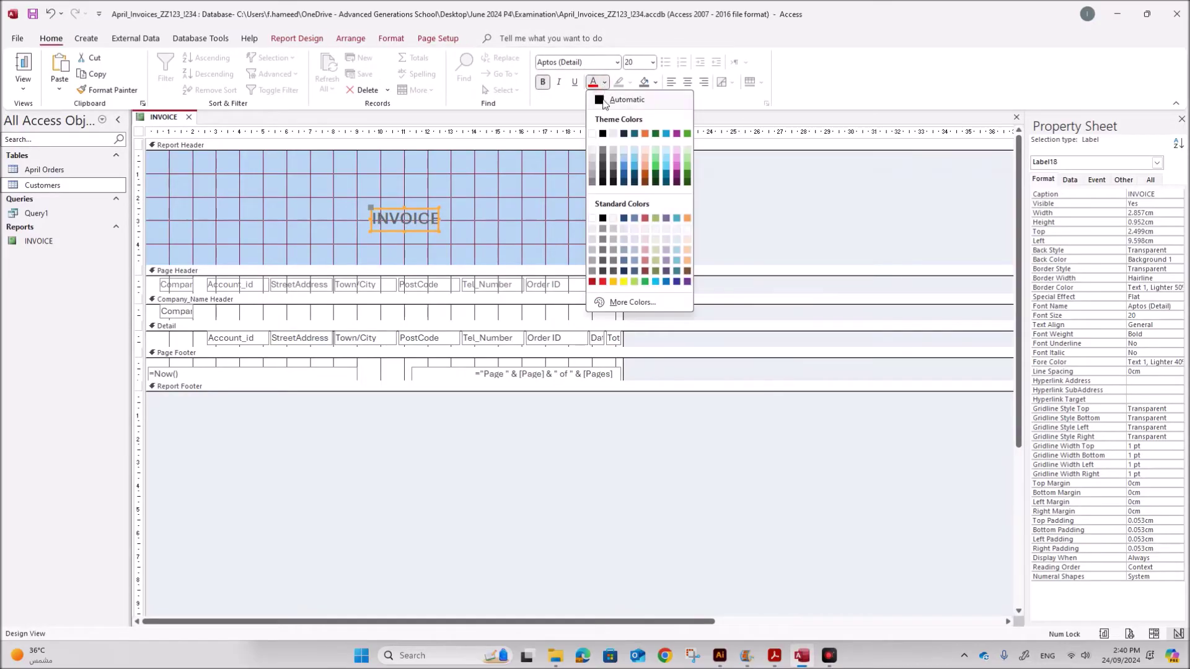
left_click(603, 127)
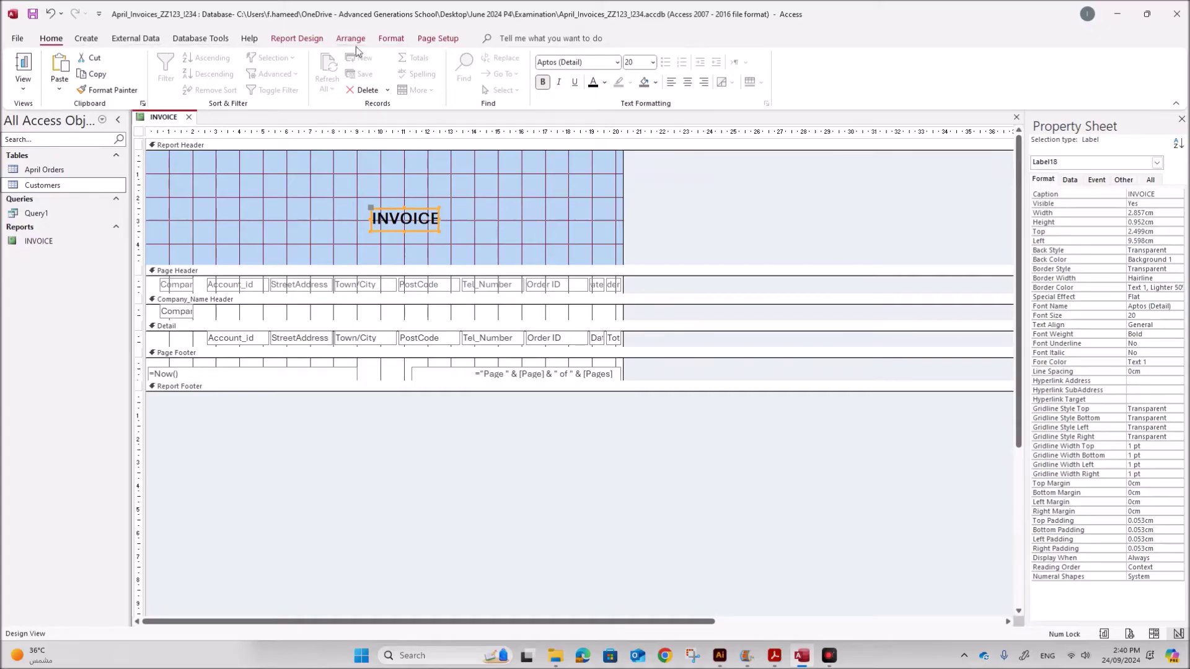
- Insert the DocHeader image about 19.2 cm by 3 cm across the report header and place the INVOICE label centred below it
left_click(307, 40)
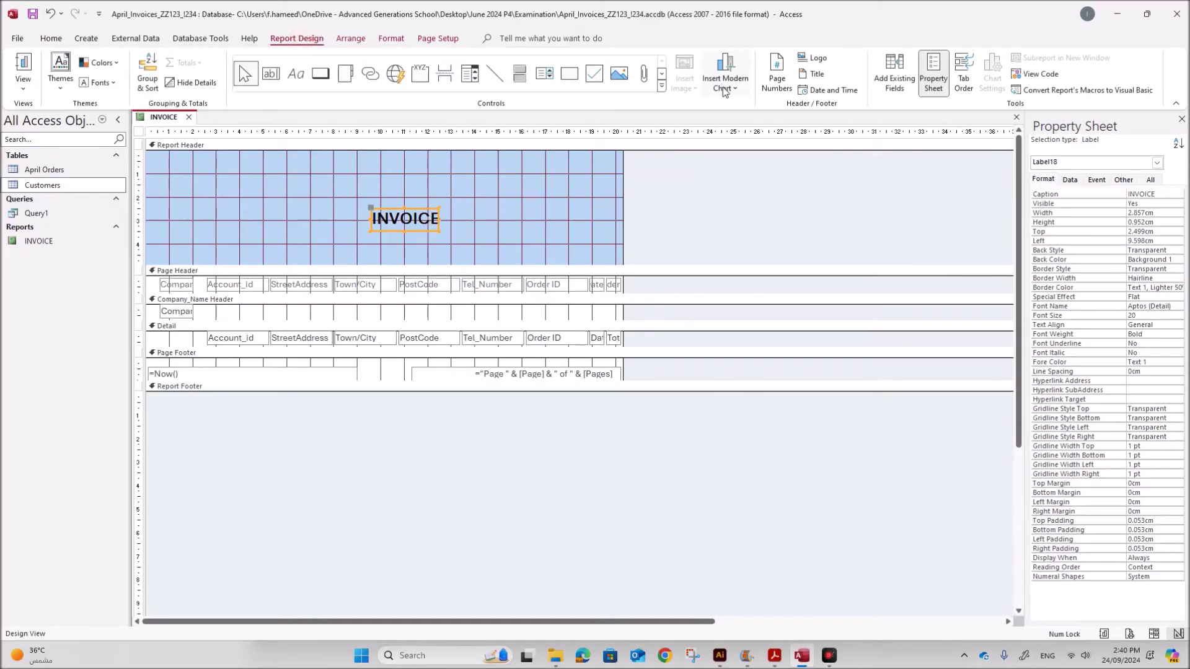
left_click(553, 173)
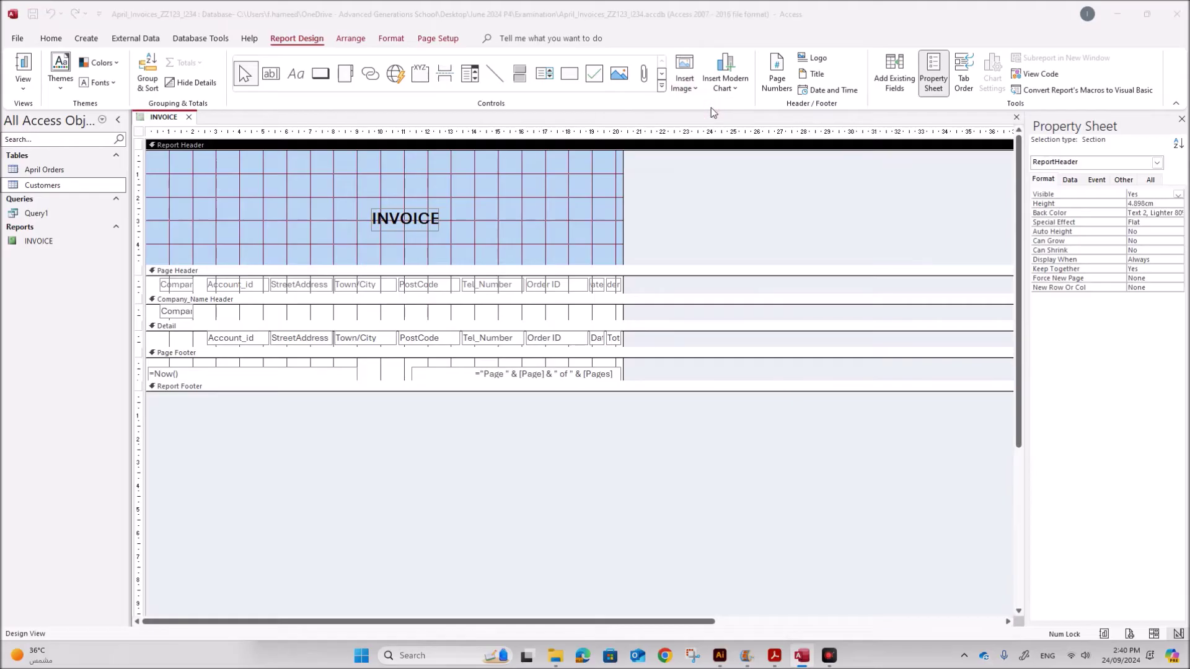
left_click(711, 107)
left_click(198, 130)
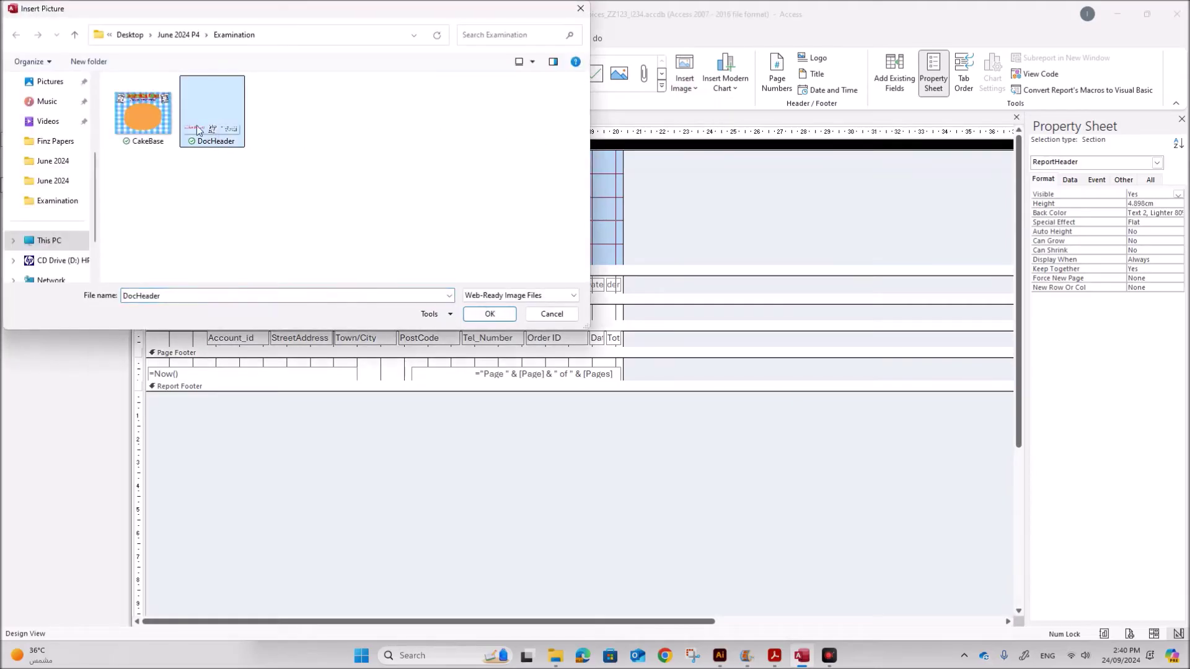
left_click(490, 314)
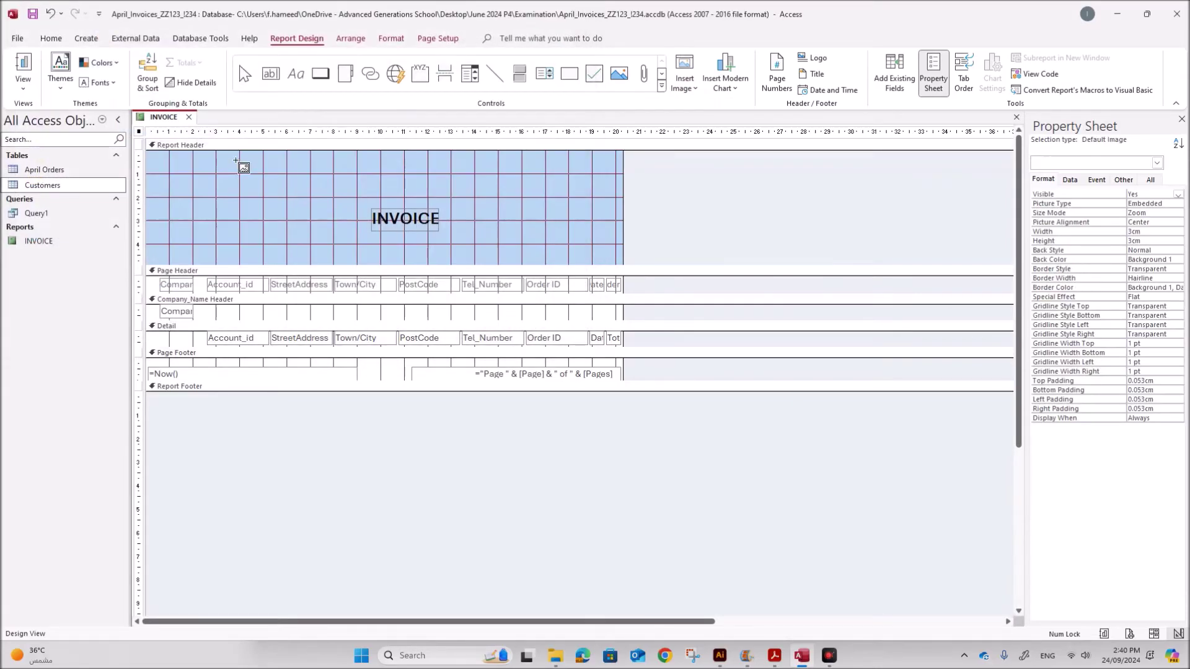
left_click_drag(161, 157, 614, 228)
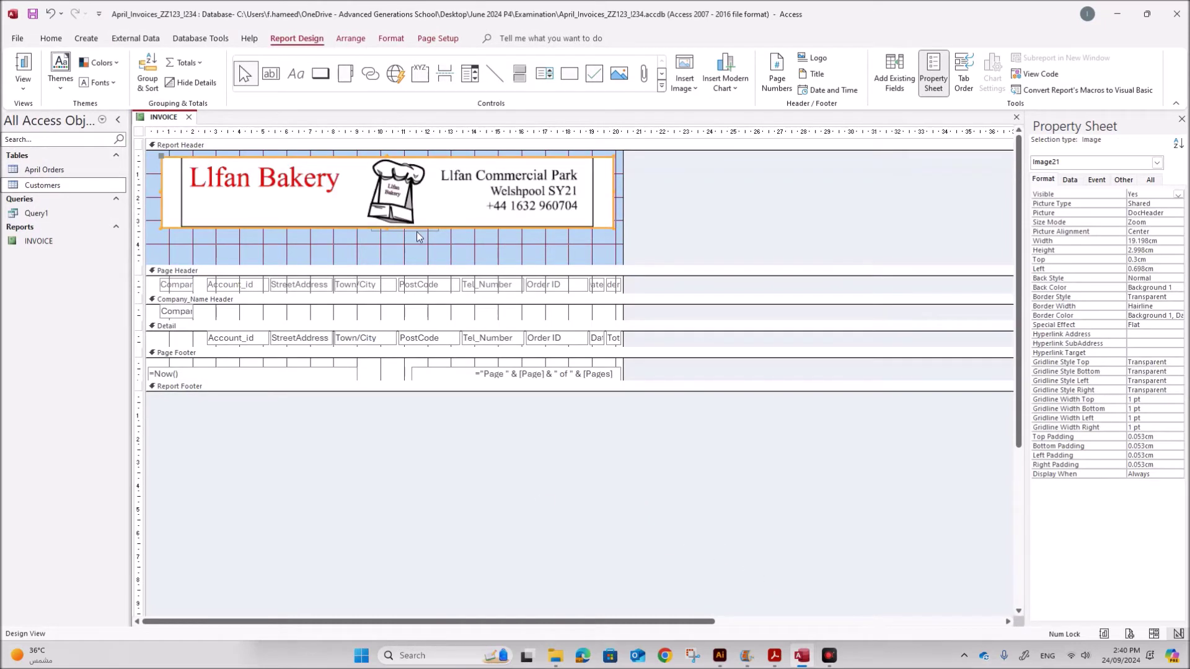
left_click_drag(419, 236, 409, 244)
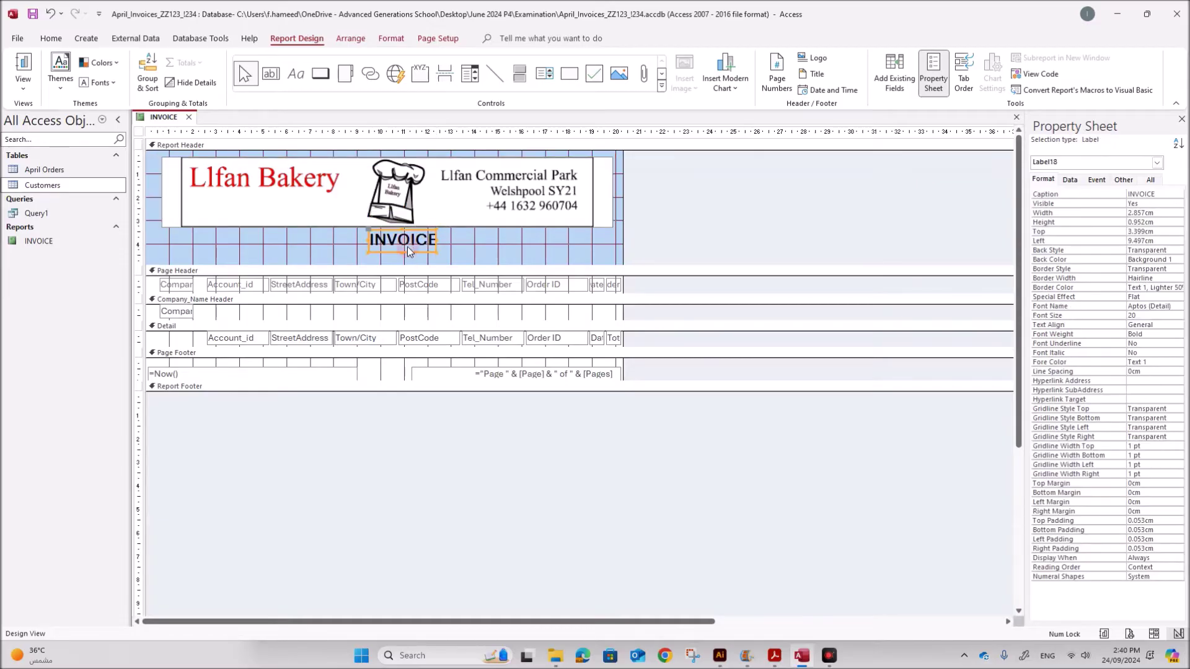
- Set the report header section's background colour to white
left_click(478, 254)
right_click(497, 250)
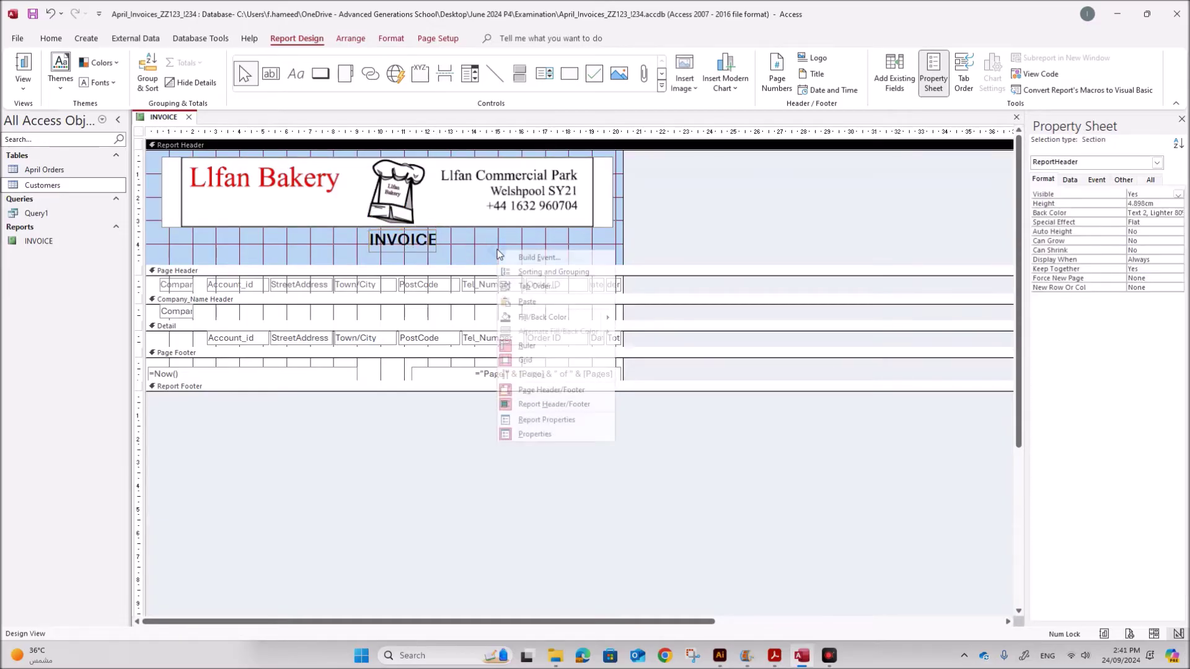
left_click(576, 318)
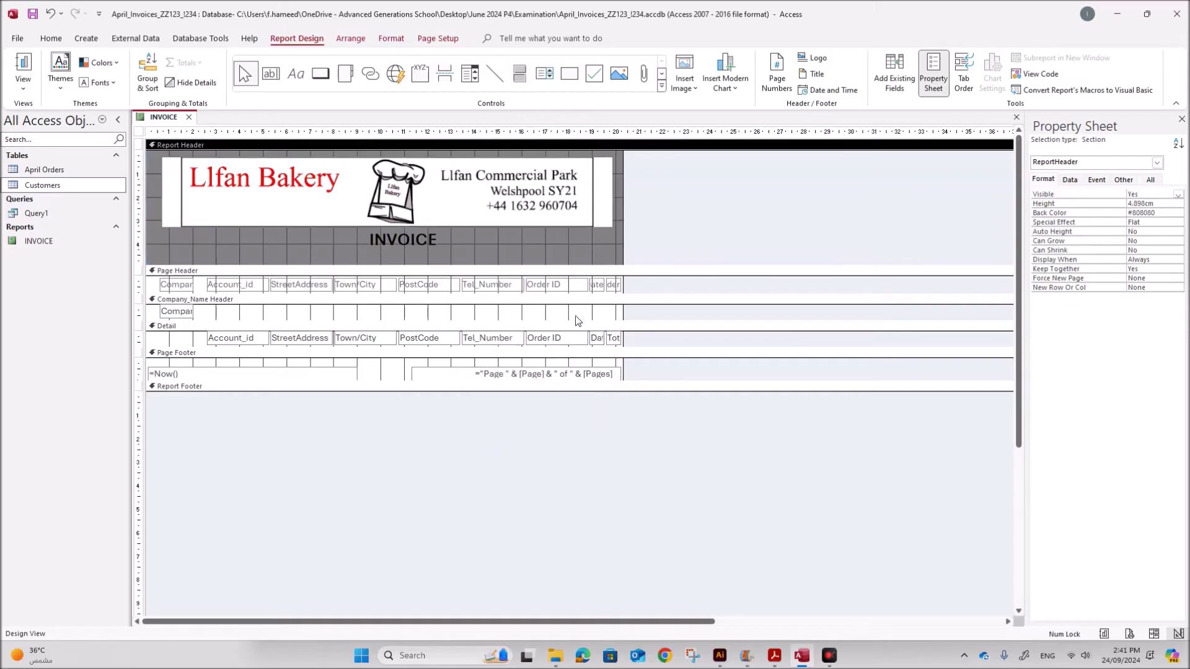
right_click(555, 250)
mouse_move(664, 318)
left_click(679, 337)
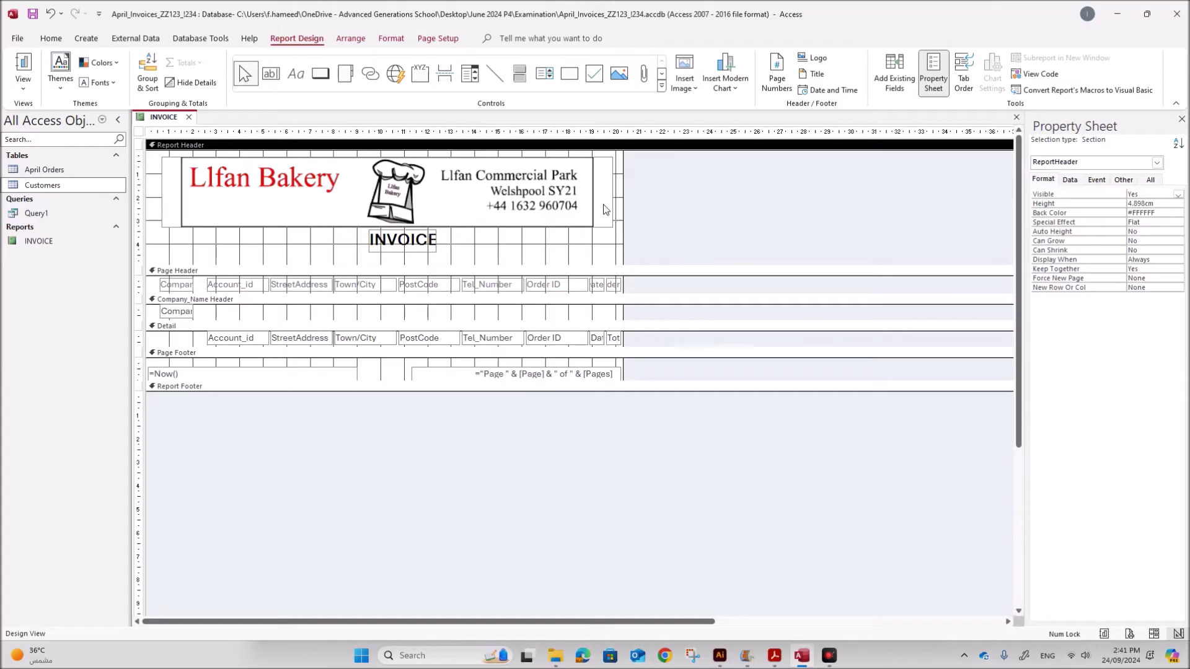
left_click(611, 227)
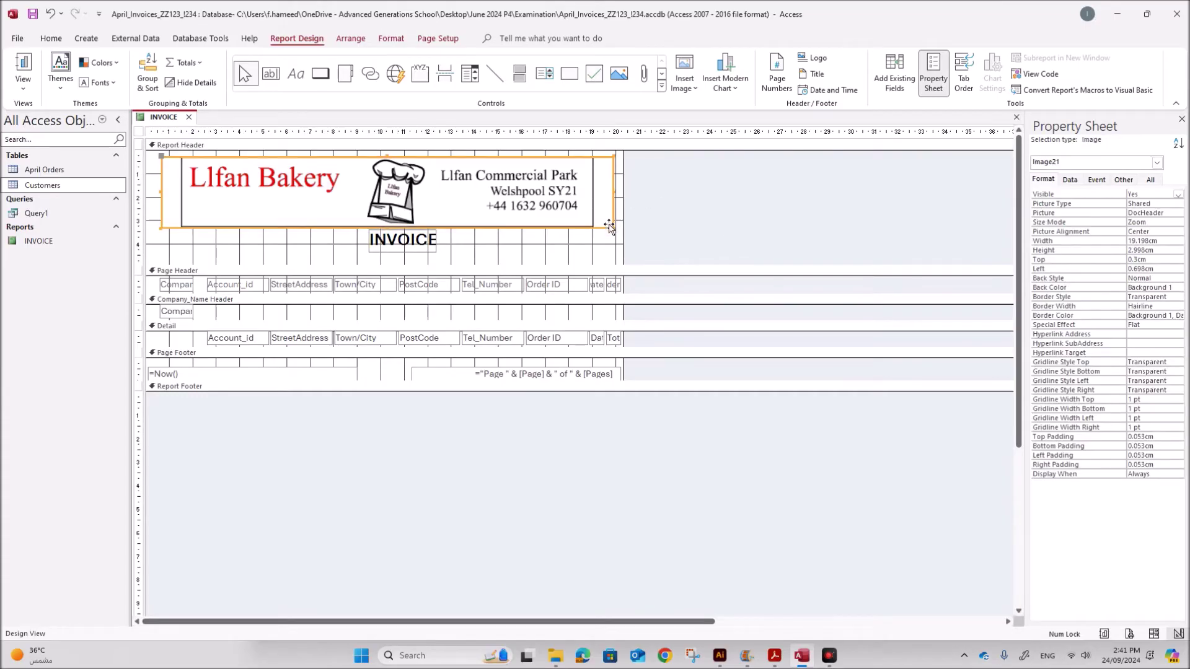
left_click(605, 252)
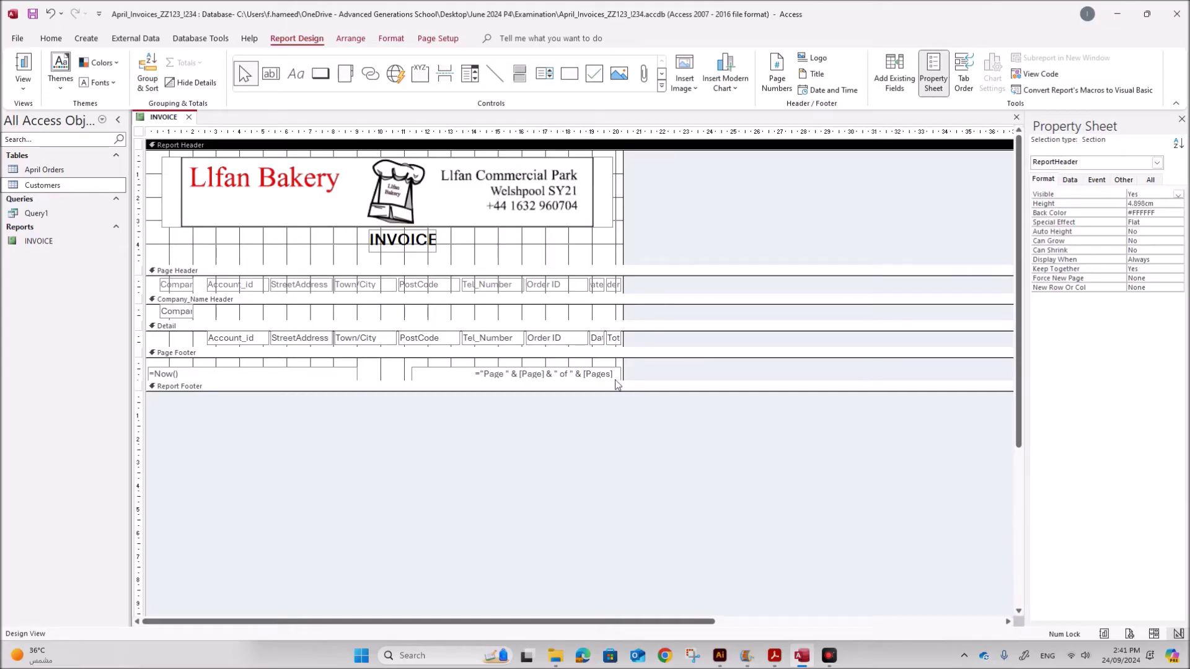
- Switch to the exam paper PDF, examine the customer name and address block of the sample invoice, and return to Access
left_click(776, 657)
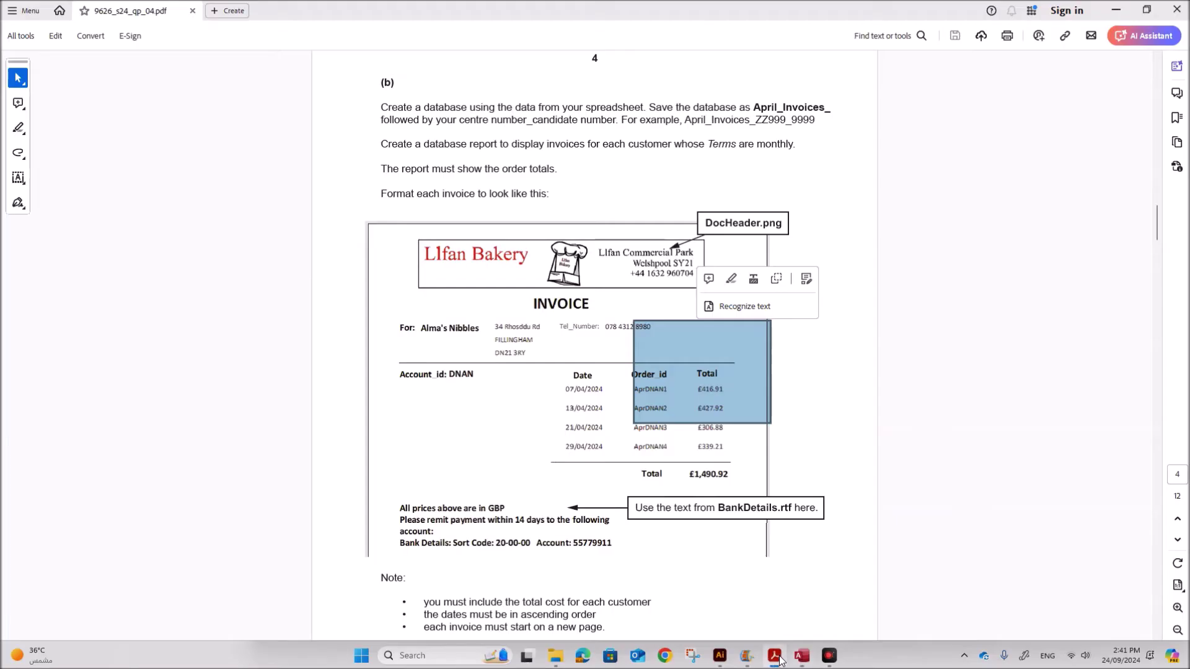
left_click(793, 402)
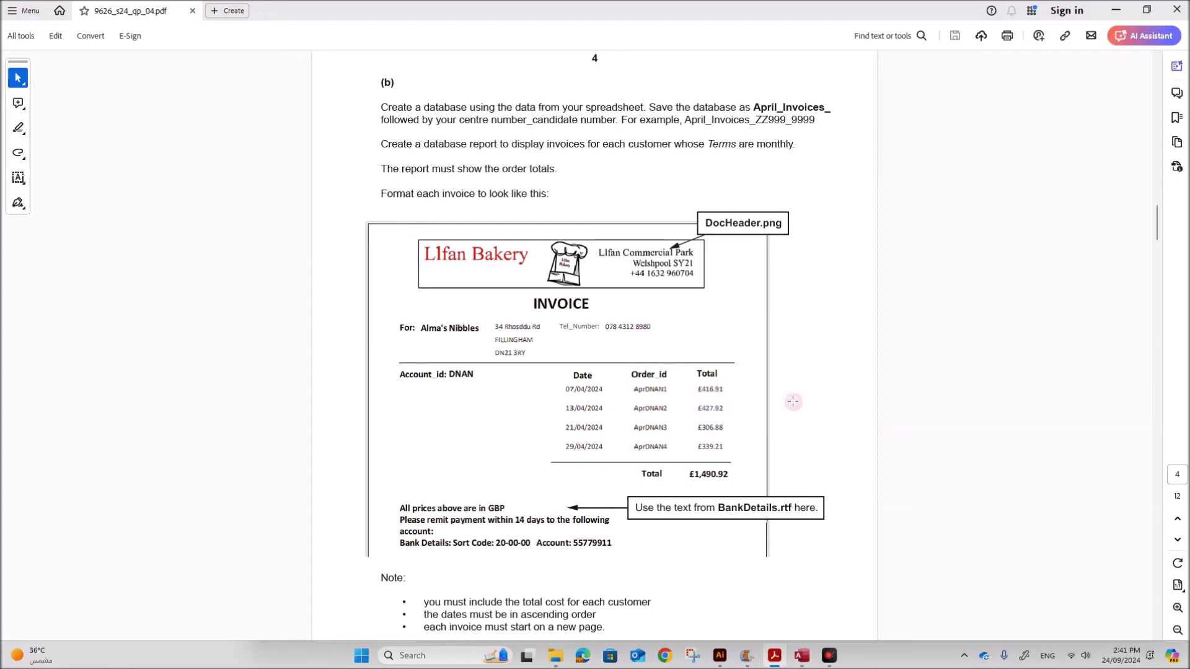
left_click_drag(392, 321, 530, 356)
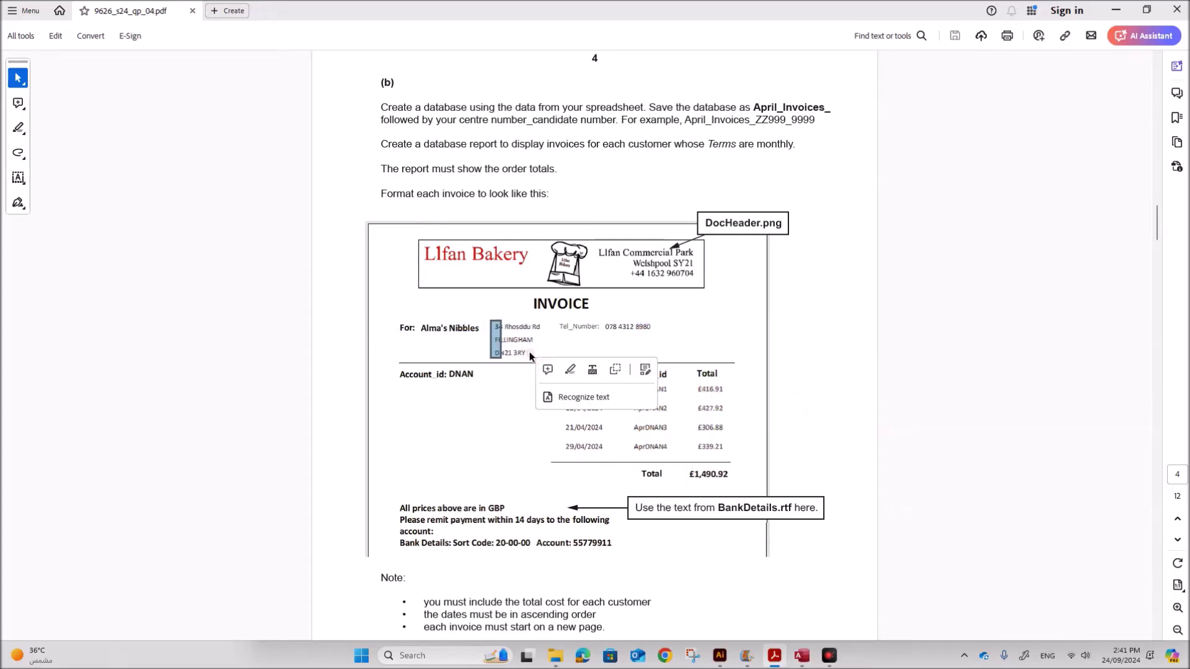
left_click(684, 427)
left_click(801, 656)
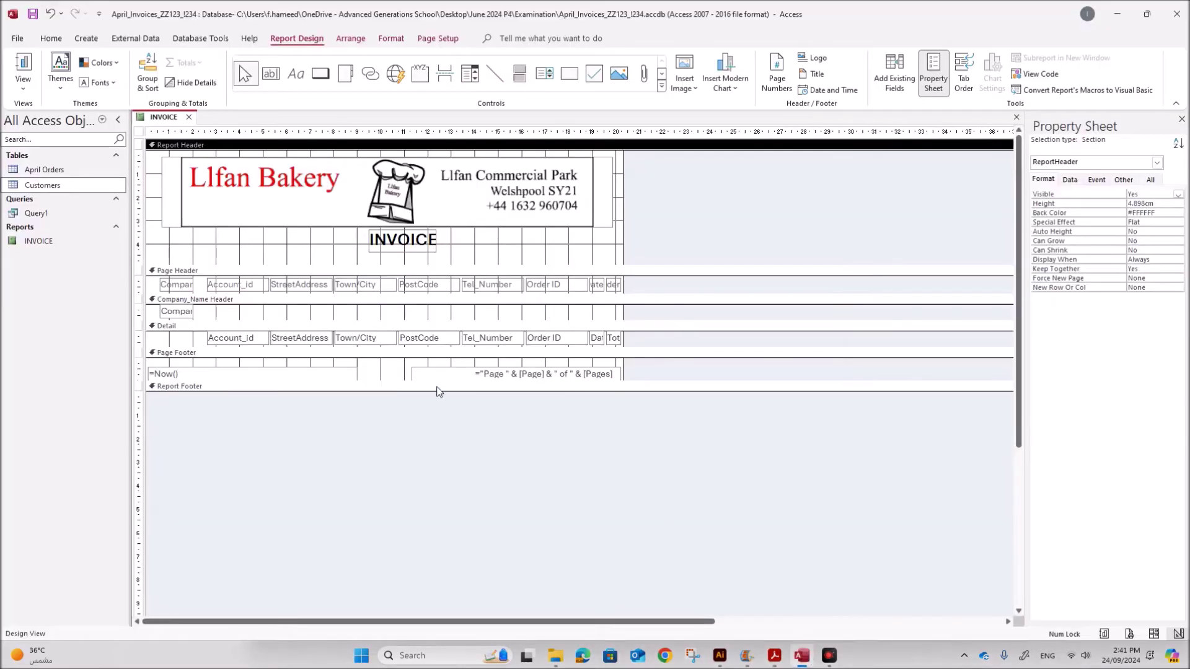
- Enlarge the report's page header section to a height of about 1.2 cm, leaving free space below its field labels
left_click_drag(138, 277, 136, 405)
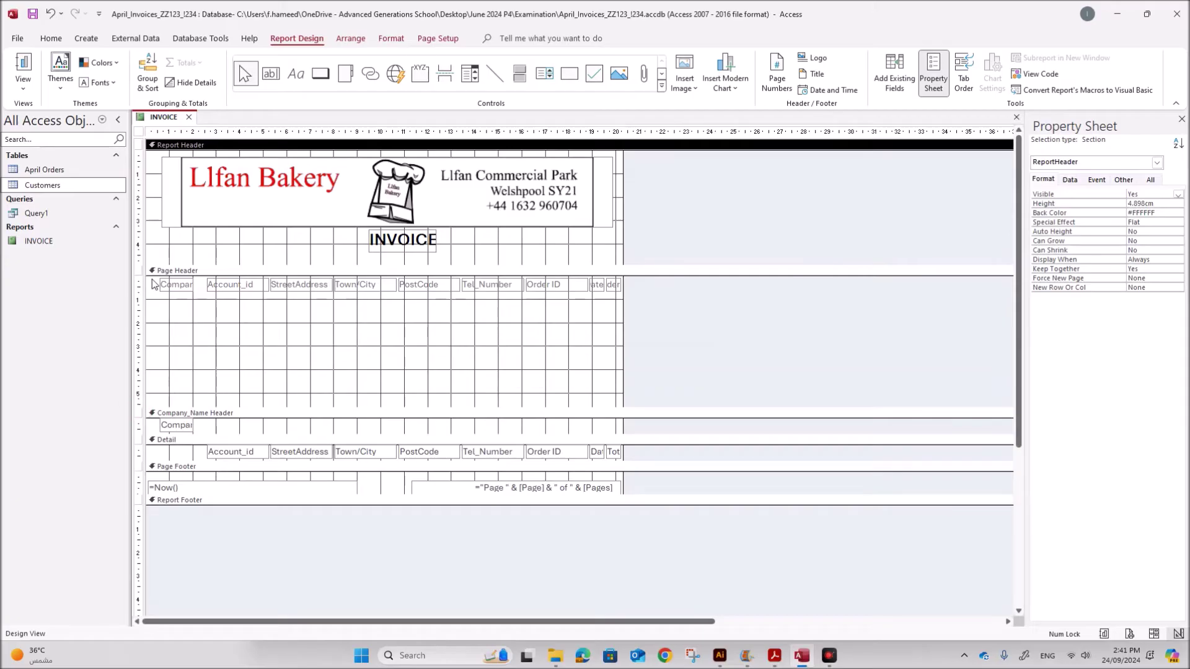
left_click_drag(143, 407, 631, 307)
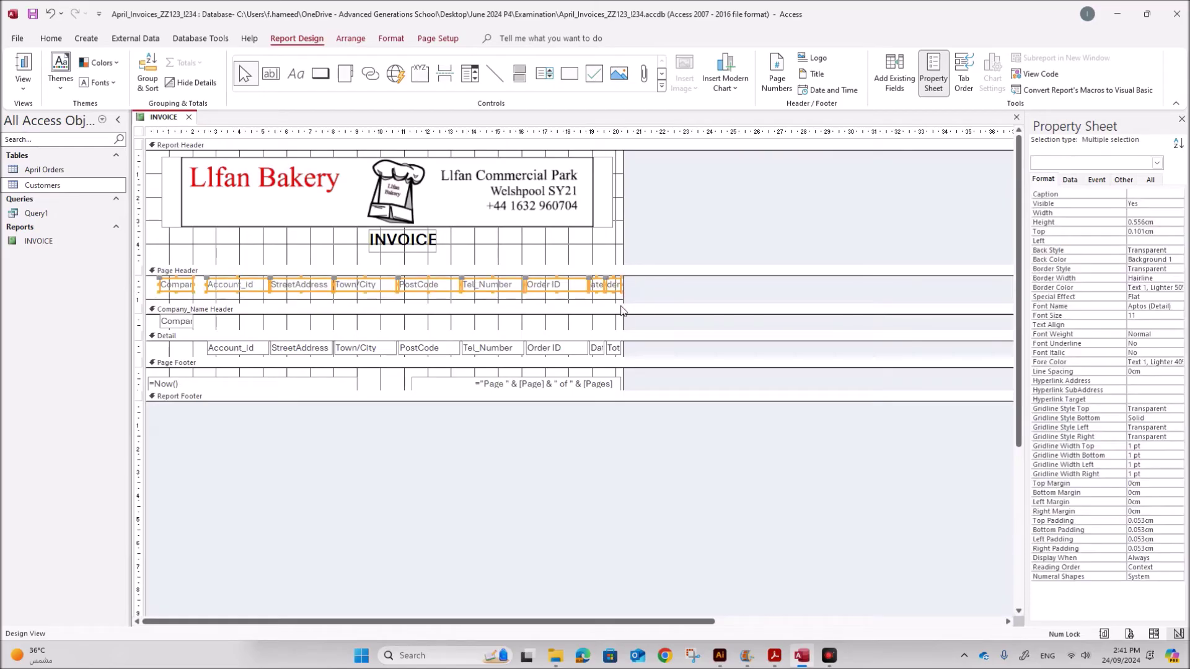
left_click(348, 303)
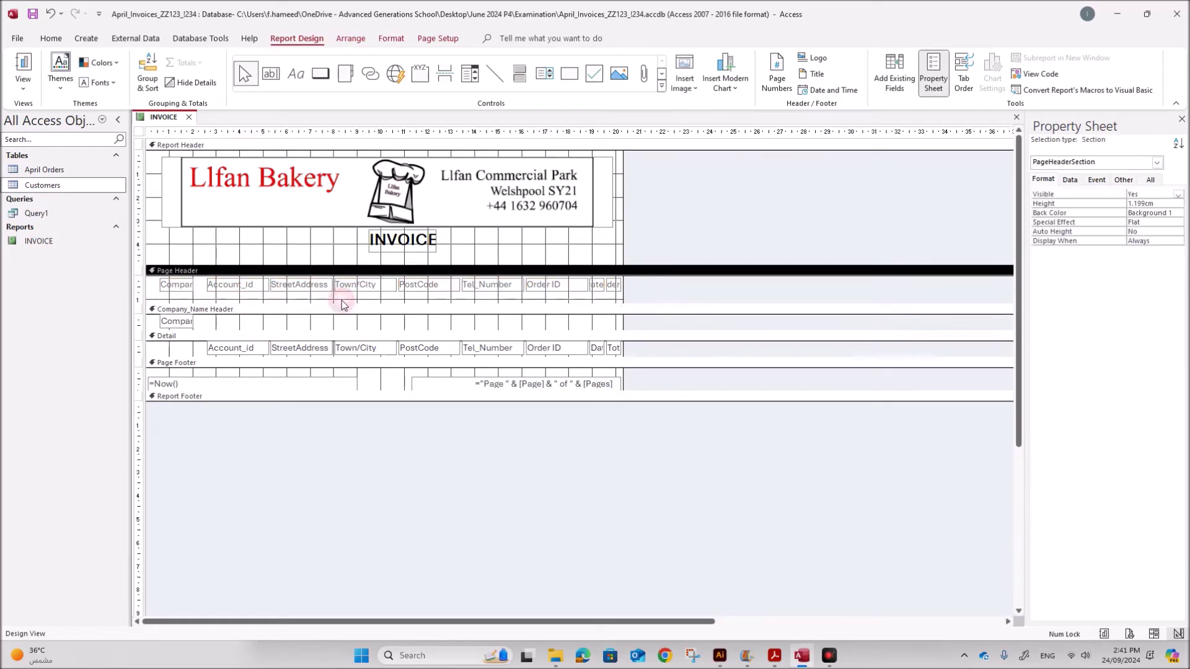
- Select the company name, Account_id, StreetAddress, Town/City, PostCode and Tel_Number labels together in the page header
left_click(184, 289)
left_click(211, 286, "shift")
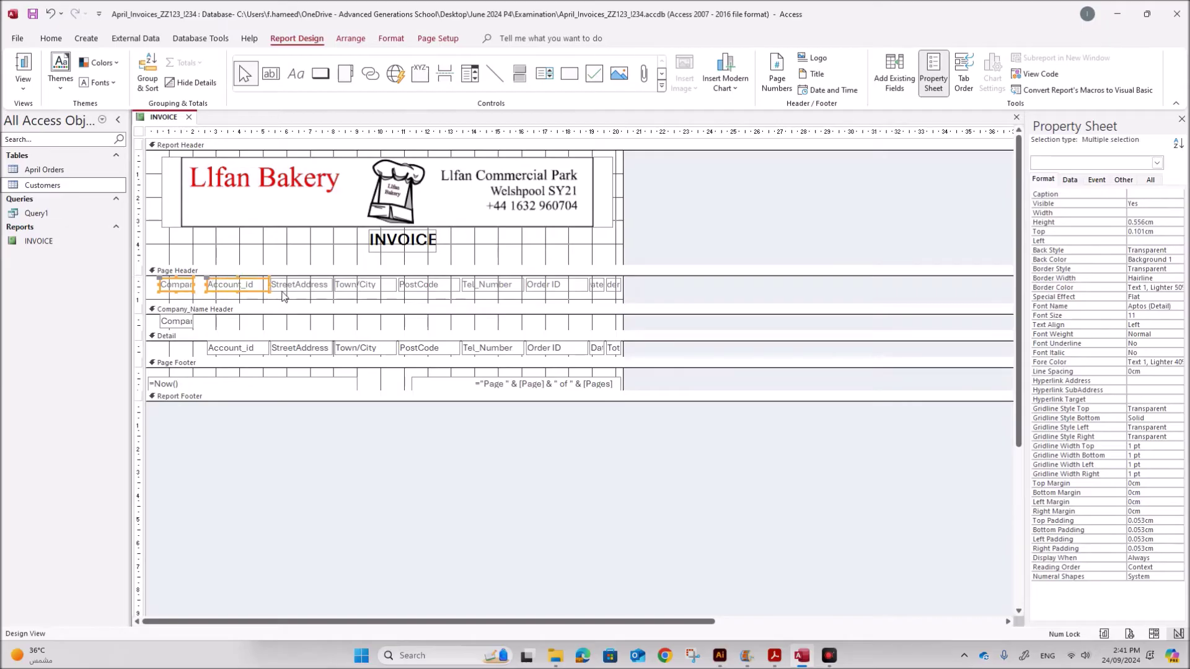
left_click(301, 291, "shift")
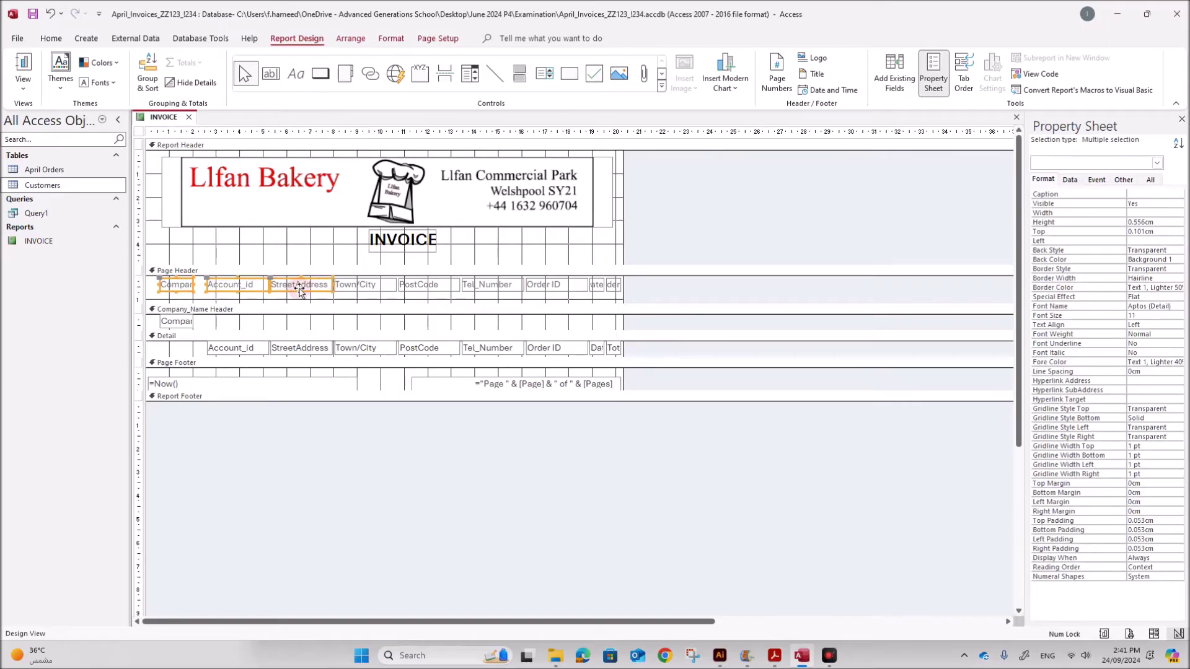
left_click(352, 286, "shift")
left_click(423, 291, "shift")
left_click(495, 289, "shift")
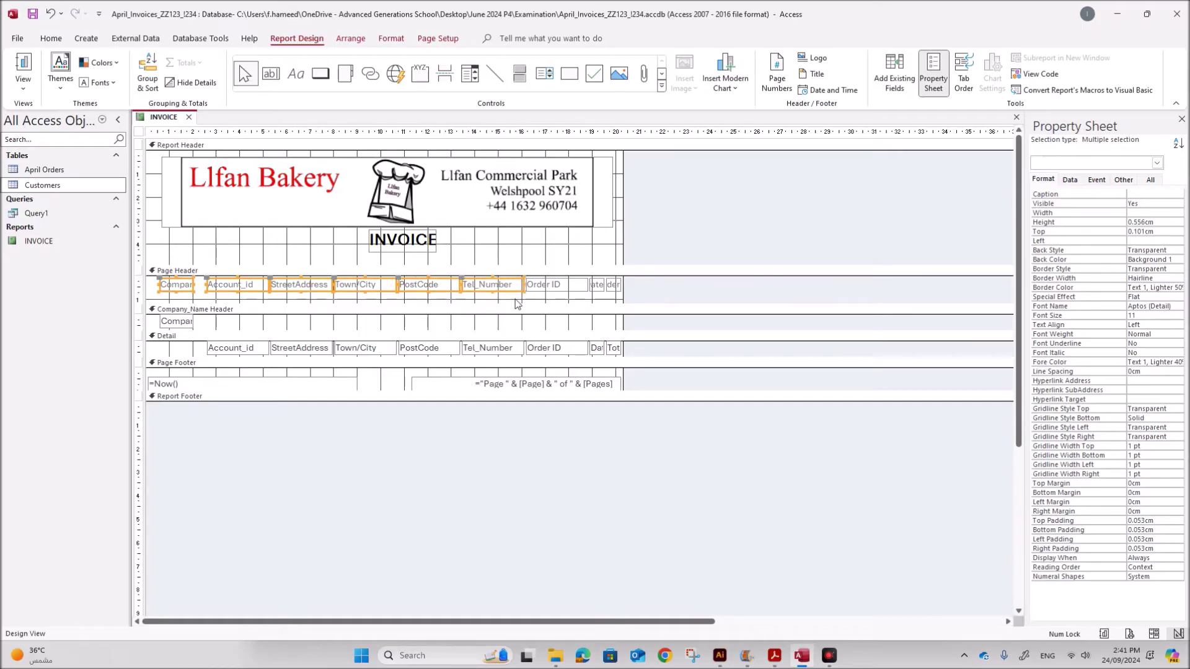
- Delete the Company_Name to Tel_Number labels from the Page Header, shrink that section and enlarge the Company_Name Header to about 3.6 cm
key("Delete")
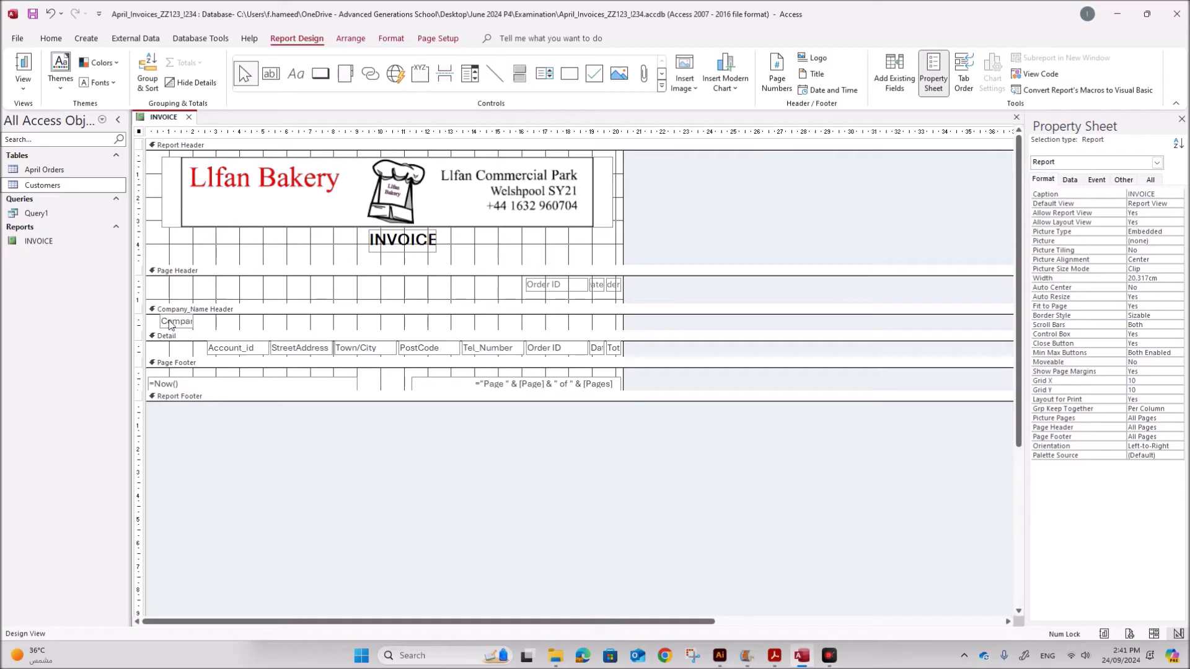
left_click_drag(149, 304, 150, 292)
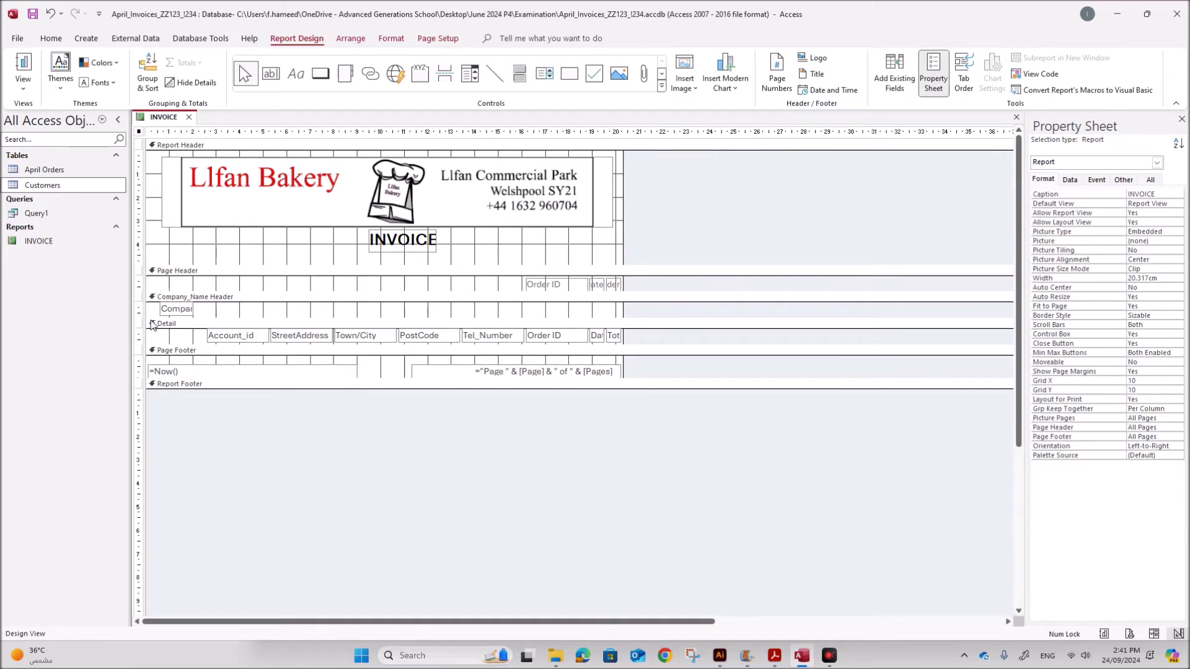
left_click_drag(145, 320, 132, 384)
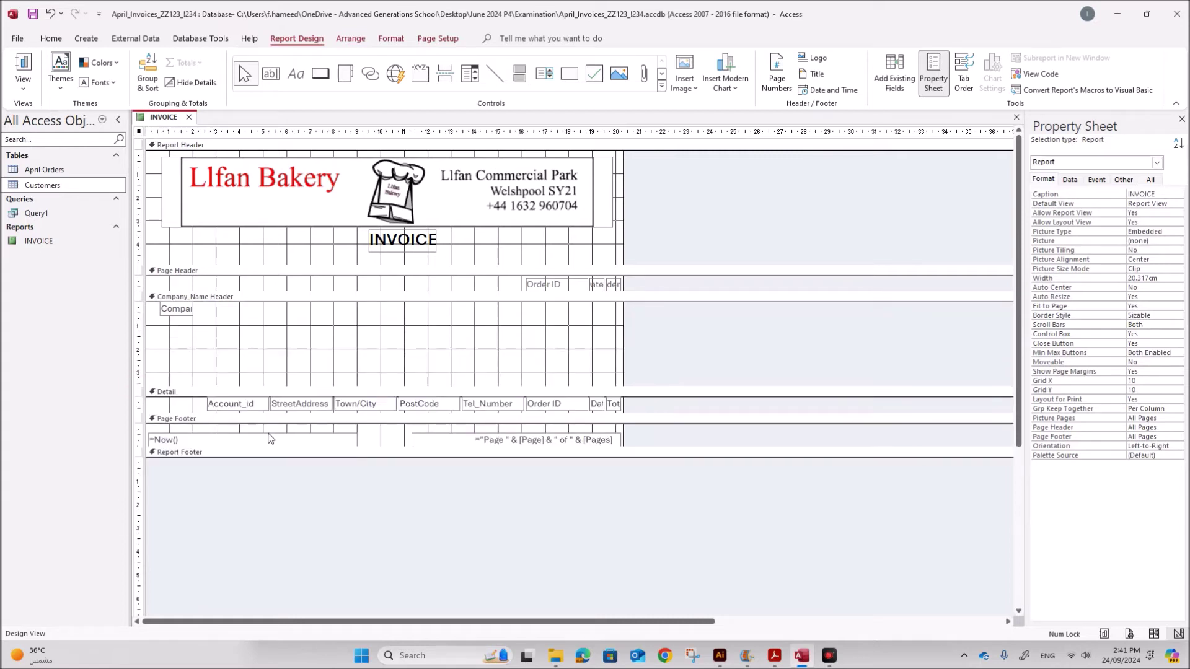
- Move Account_id, StreetAddress, Town/City, PostCode and Tel_Number from Detail into the Company_Name Header, stacking the address fields, and shift Company_Name right to make room
left_click_drag(253, 412, 280, 315)
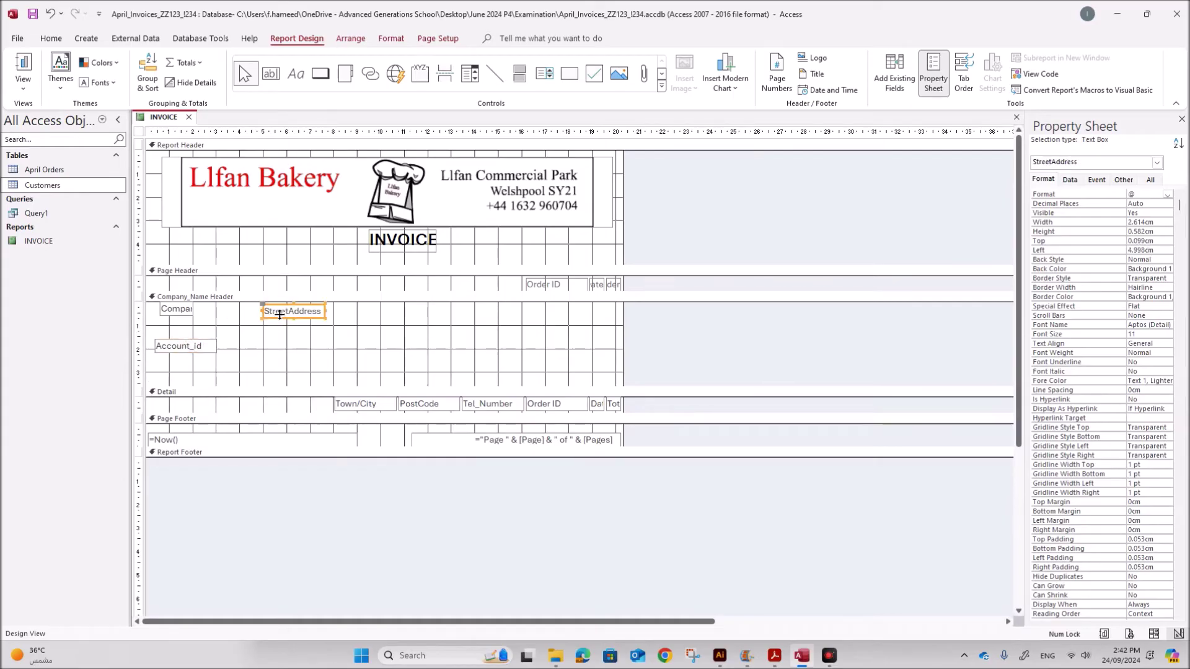
left_click_drag(342, 412, 265, 334)
left_click_drag(411, 410, 278, 351)
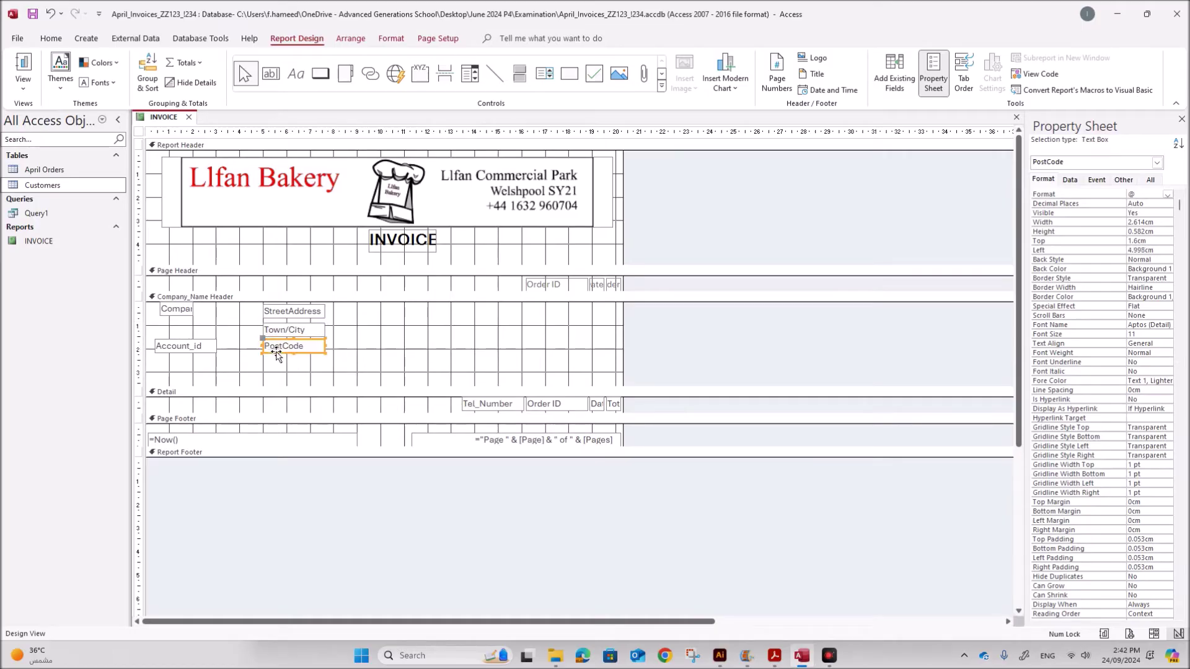
left_click(486, 410)
left_click_drag(486, 409, 428, 323)
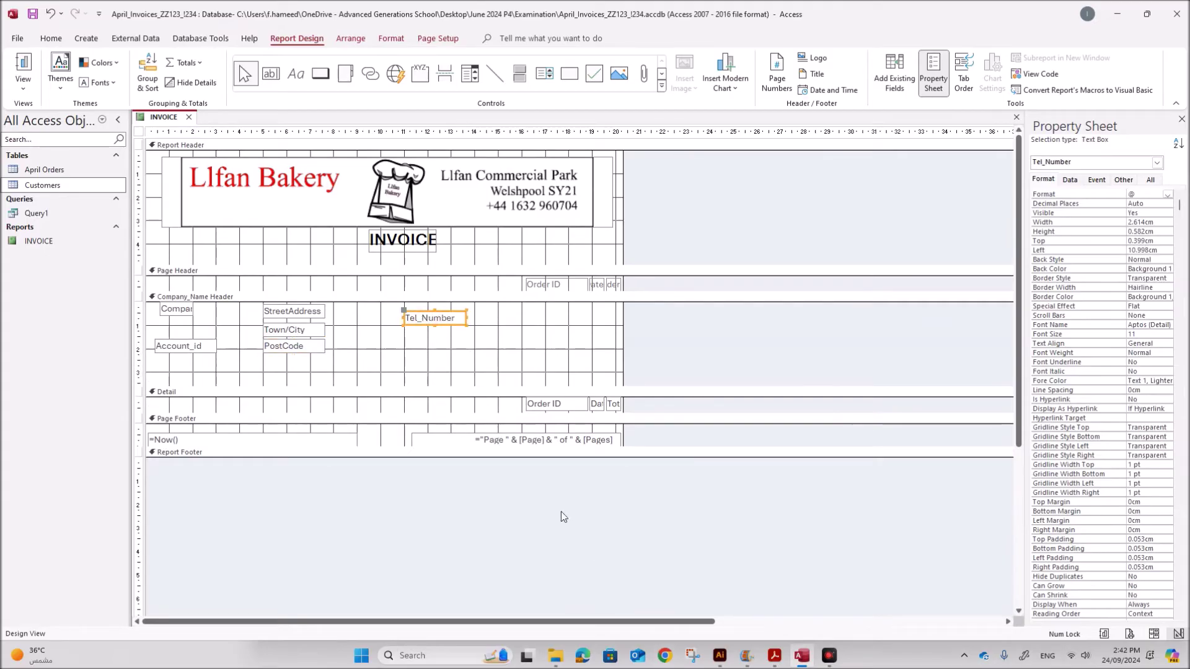
left_click_drag(194, 315, 254, 316)
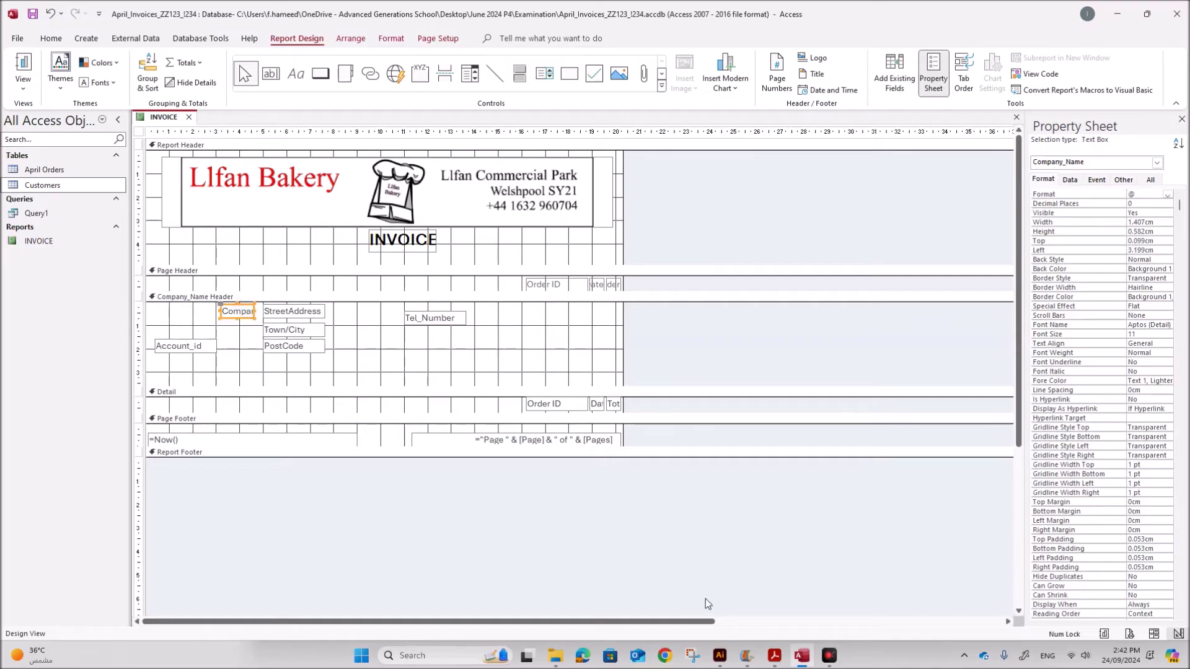
- Following the sample invoice in the question paper, add a "For:" label before Company_Name and move that field up beside it
left_click(775, 655)
left_click_drag(394, 318, 414, 339)
left_click(802, 656)
left_click(295, 74)
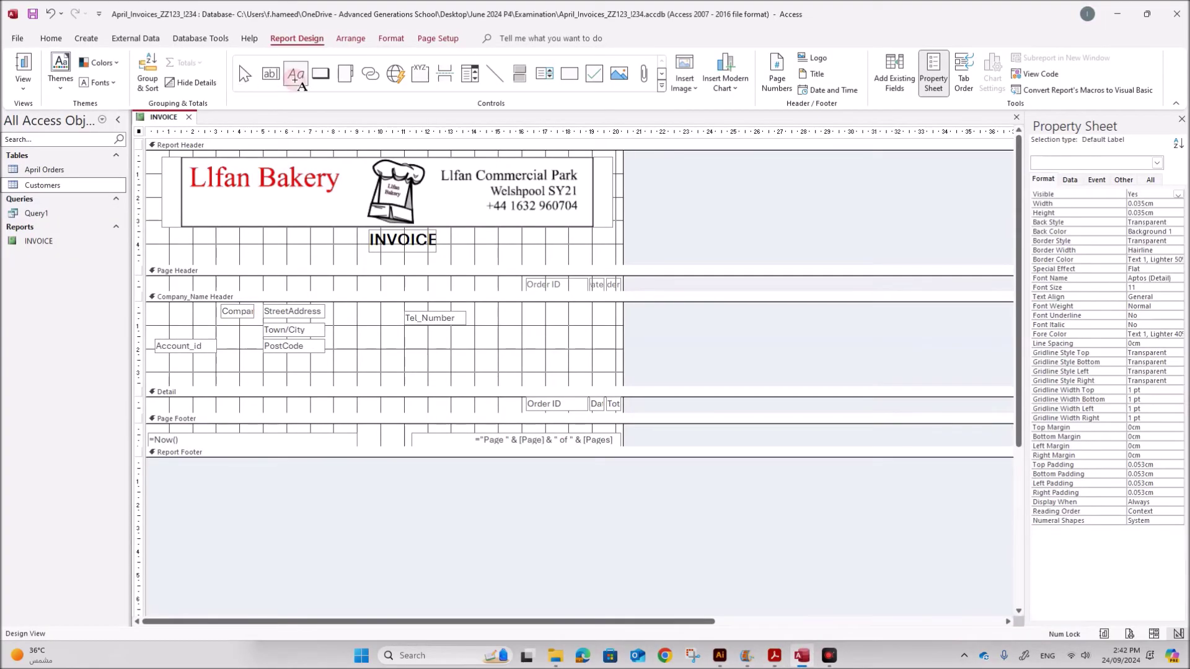
left_click_drag(155, 305, 187, 323)
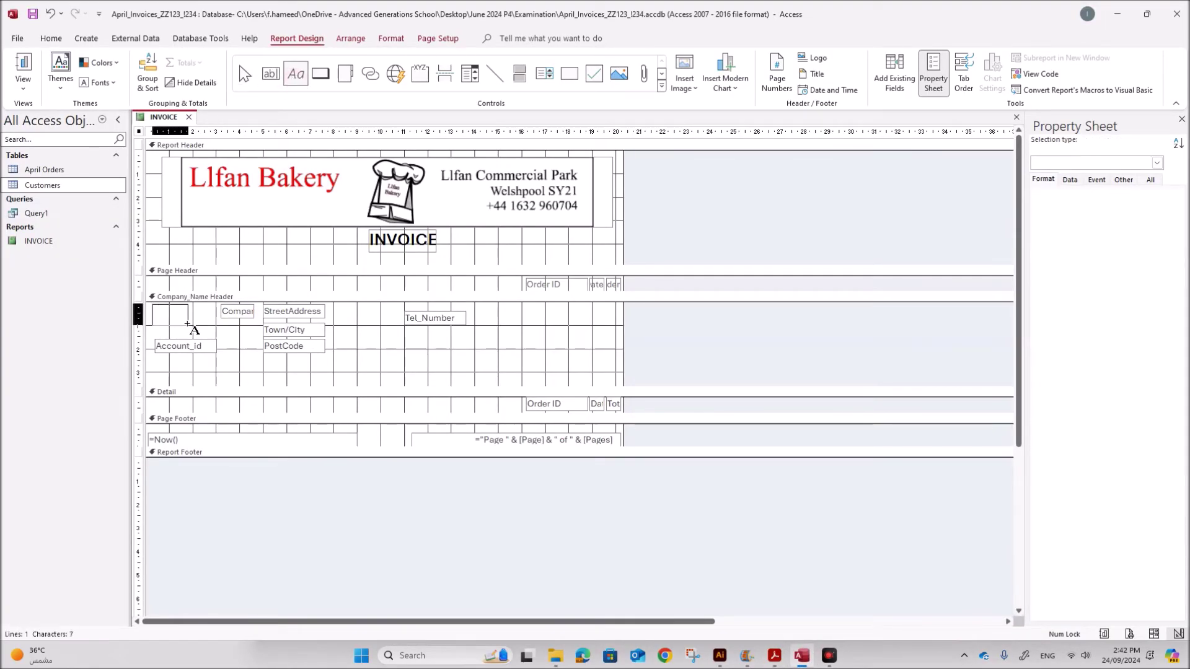
type("For:")
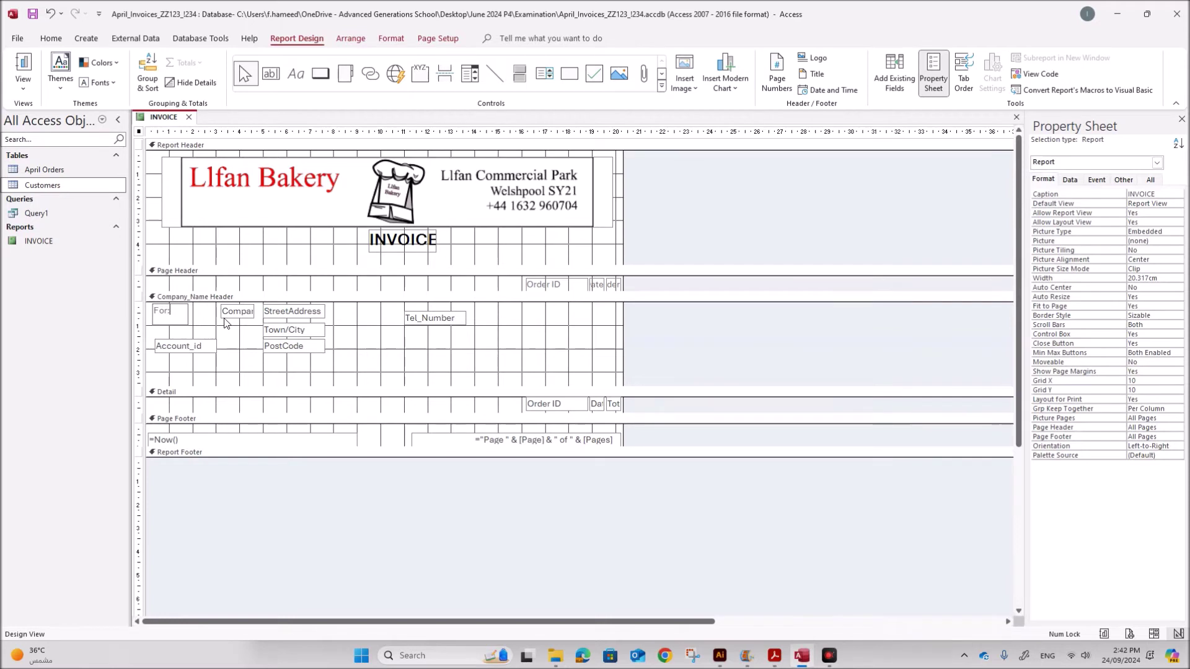
left_click_drag(225, 321, 190, 324)
- Make the "For:" label bold with font size 14
left_click(189, 320)
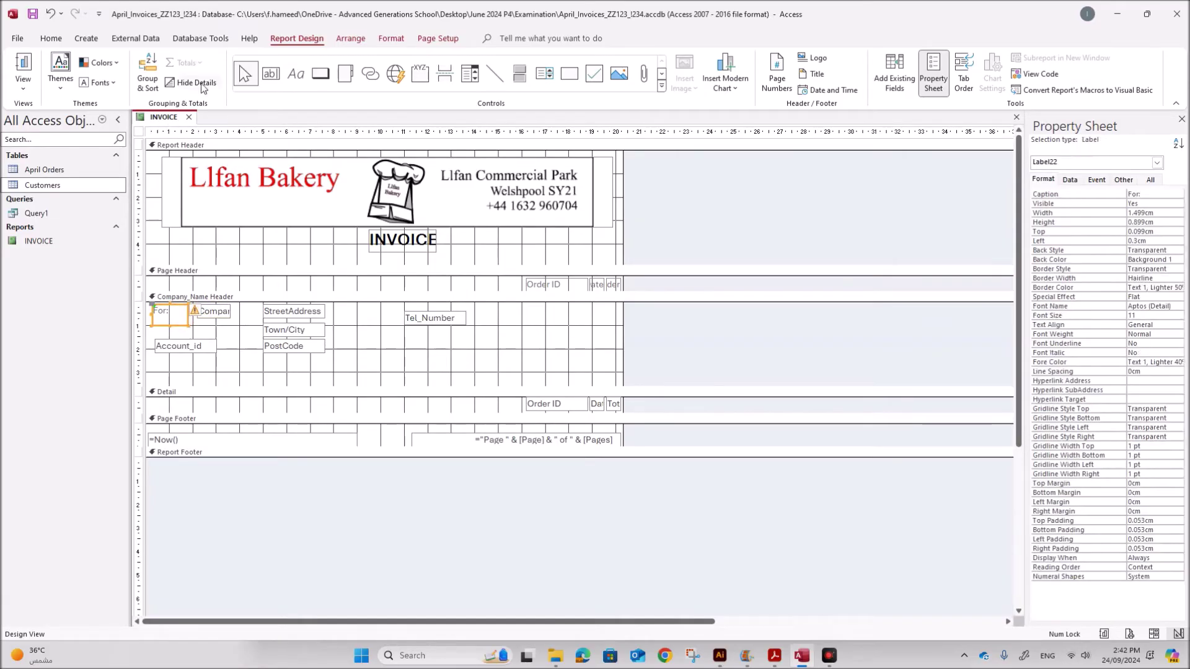
left_click(50, 38)
left_click(543, 83)
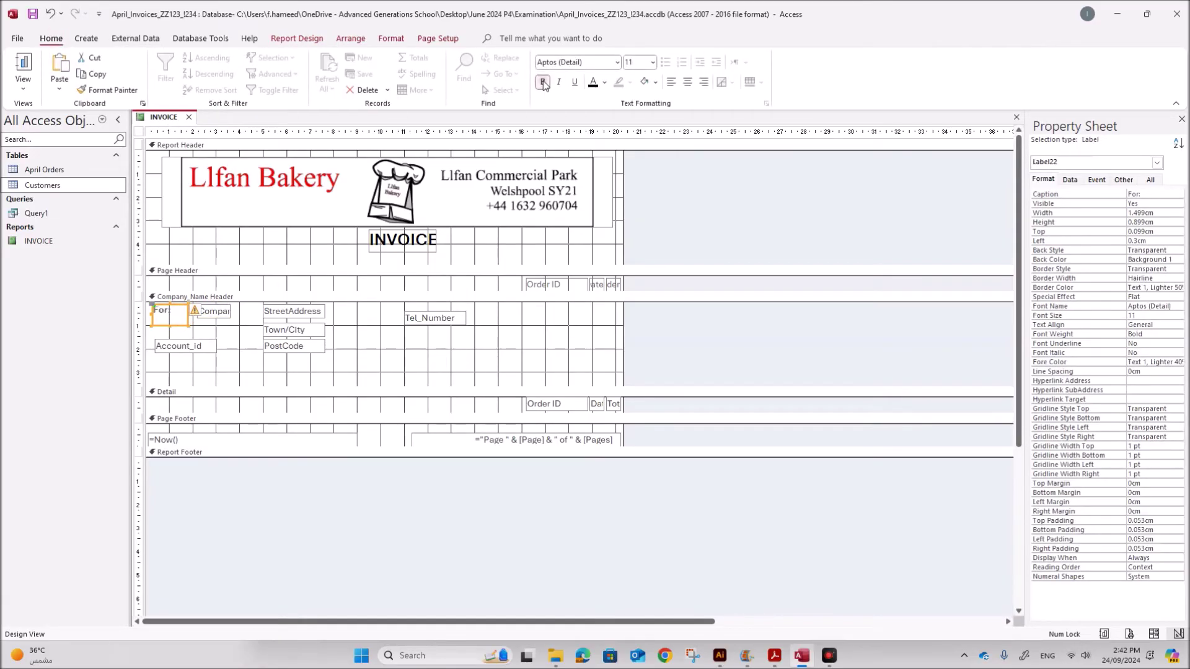
left_click(652, 62)
left_click(642, 152)
- Format the Company_Name field as bold black text at font size 14
left_click(217, 314)
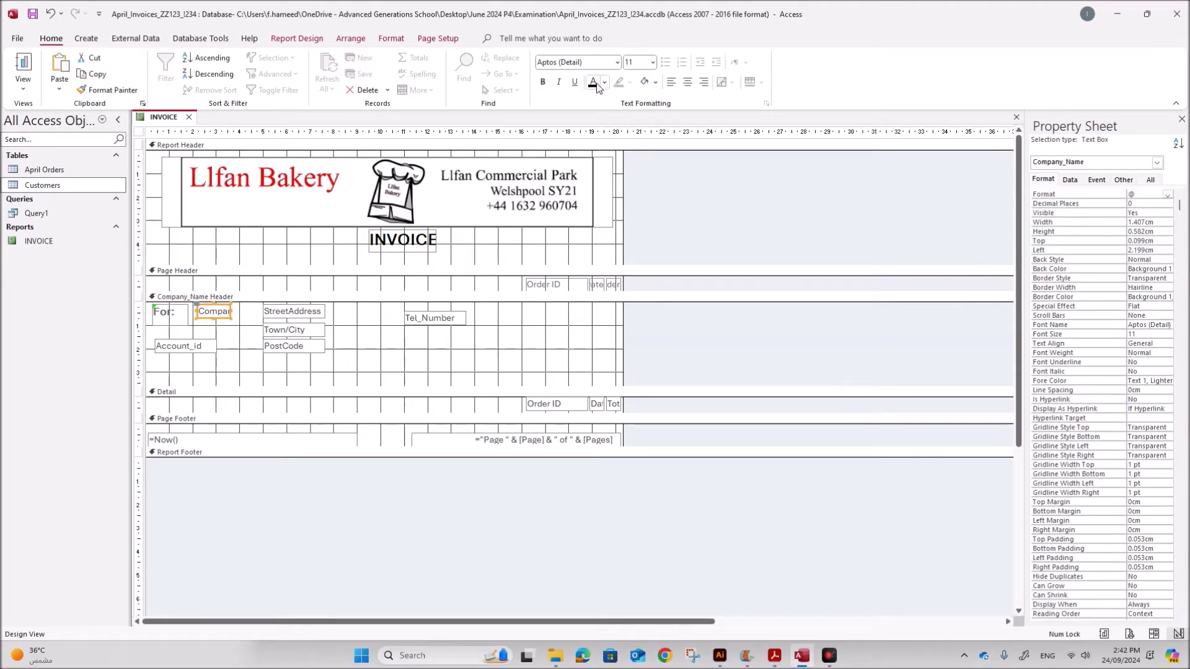
left_click(543, 82)
left_click(593, 83)
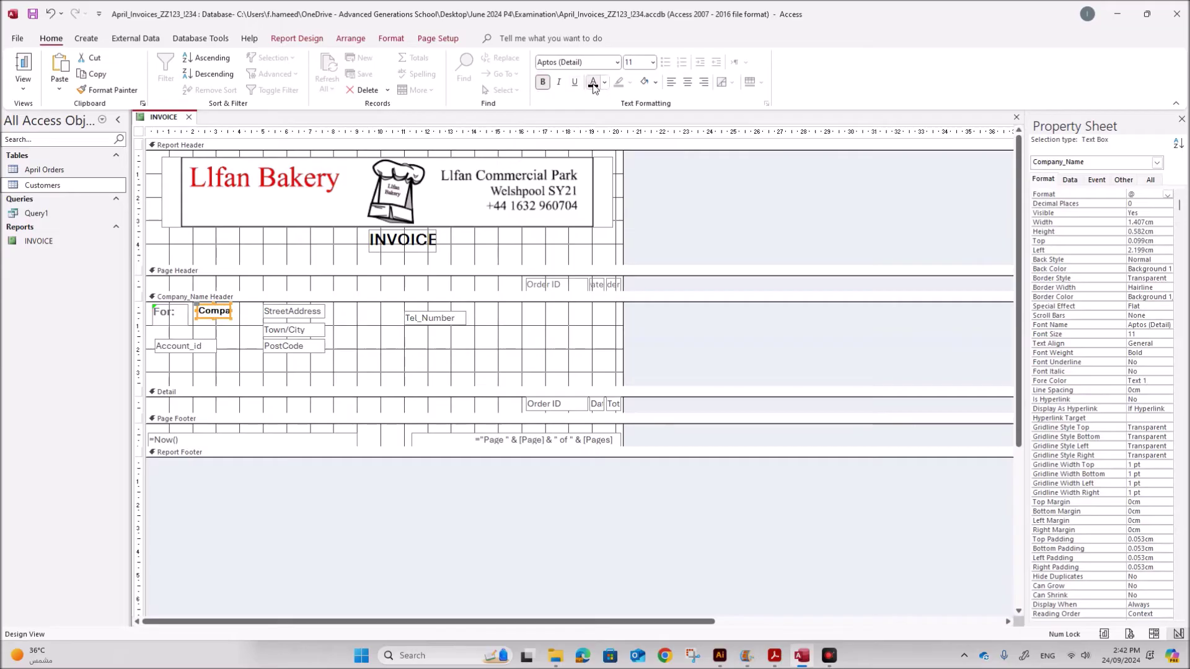
left_click(652, 62)
left_click(639, 152)
- Check the sample invoice in the question paper and copy the text Tel_Number from the telephone field in the report
left_click(775, 655)
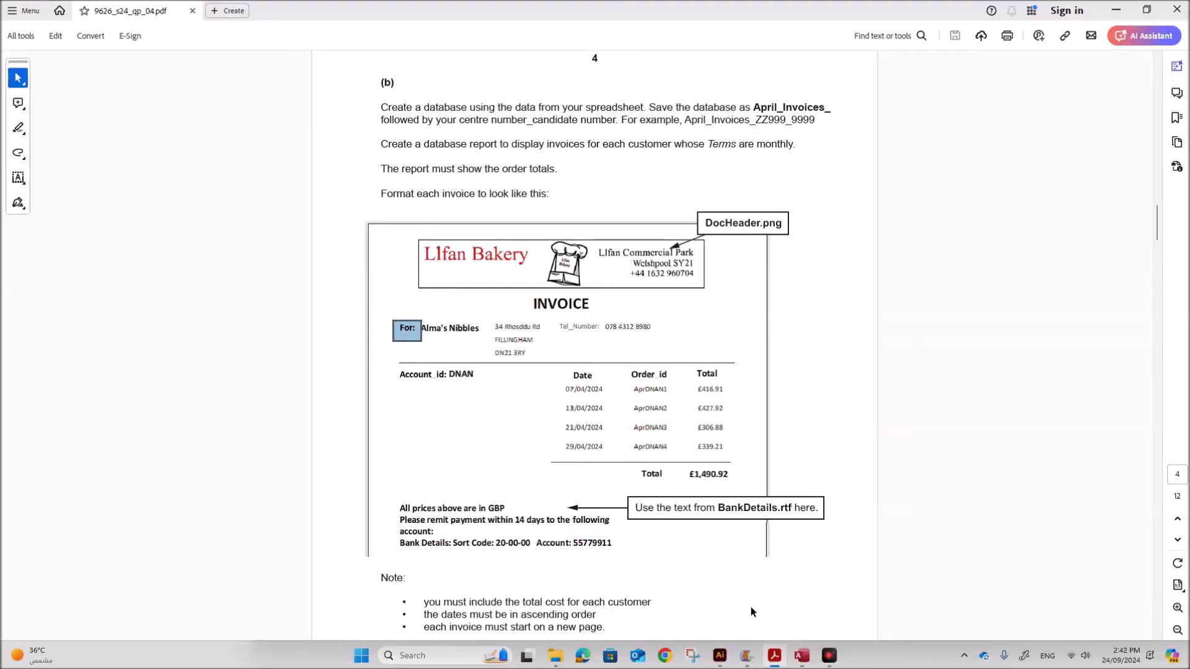
left_click(802, 655)
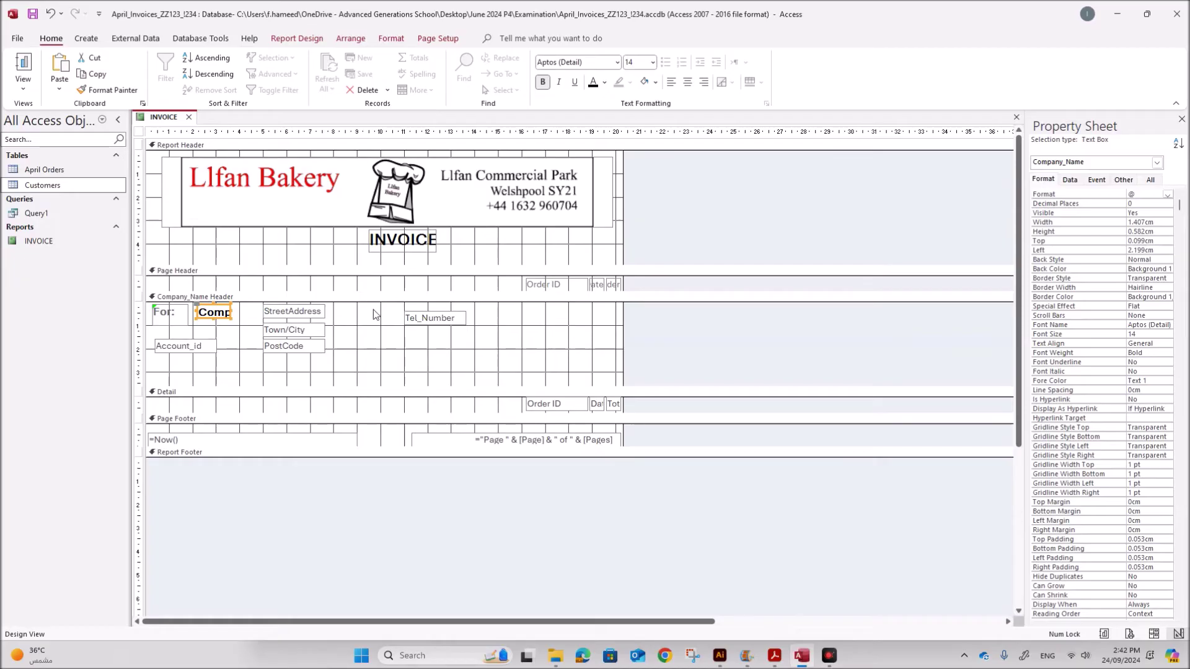
left_click(441, 320)
left_click(441, 320)
left_click_drag(456, 318, 410, 319)
key("ctrl+c")
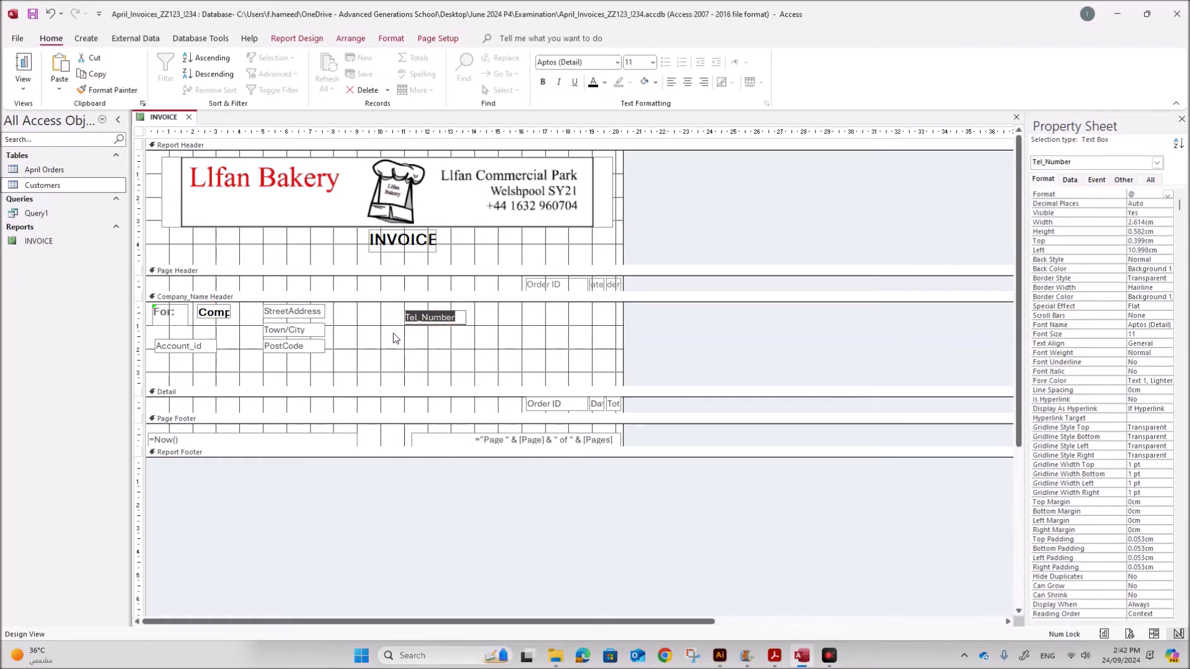
left_click(427, 365)
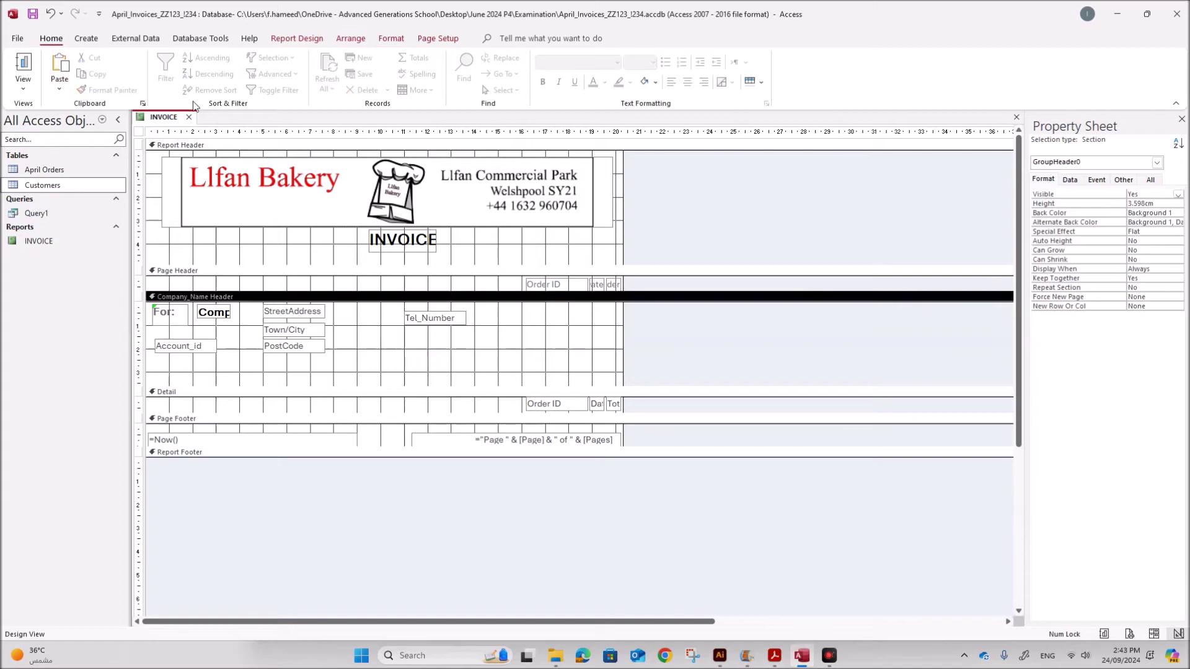
- Insert a label with the copied Tel_Number text before the telephone field and shift the field right to clear it
left_click(291, 38)
left_click(295, 73)
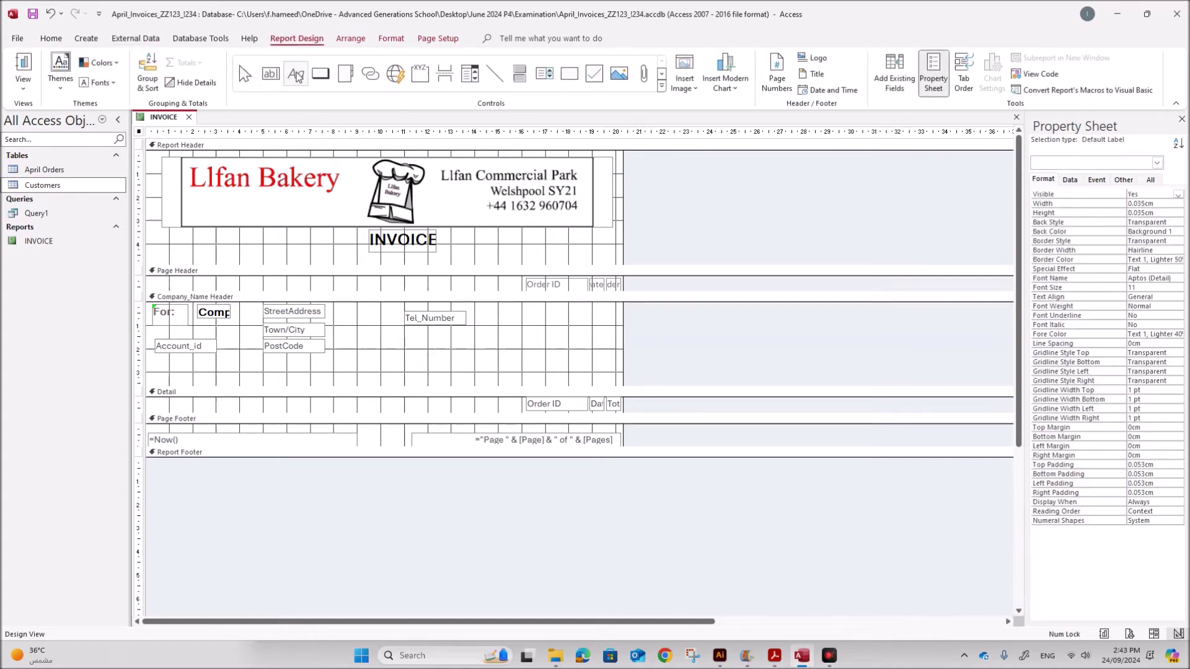
left_click_drag(354, 311, 400, 325)
key("ctrl+v")
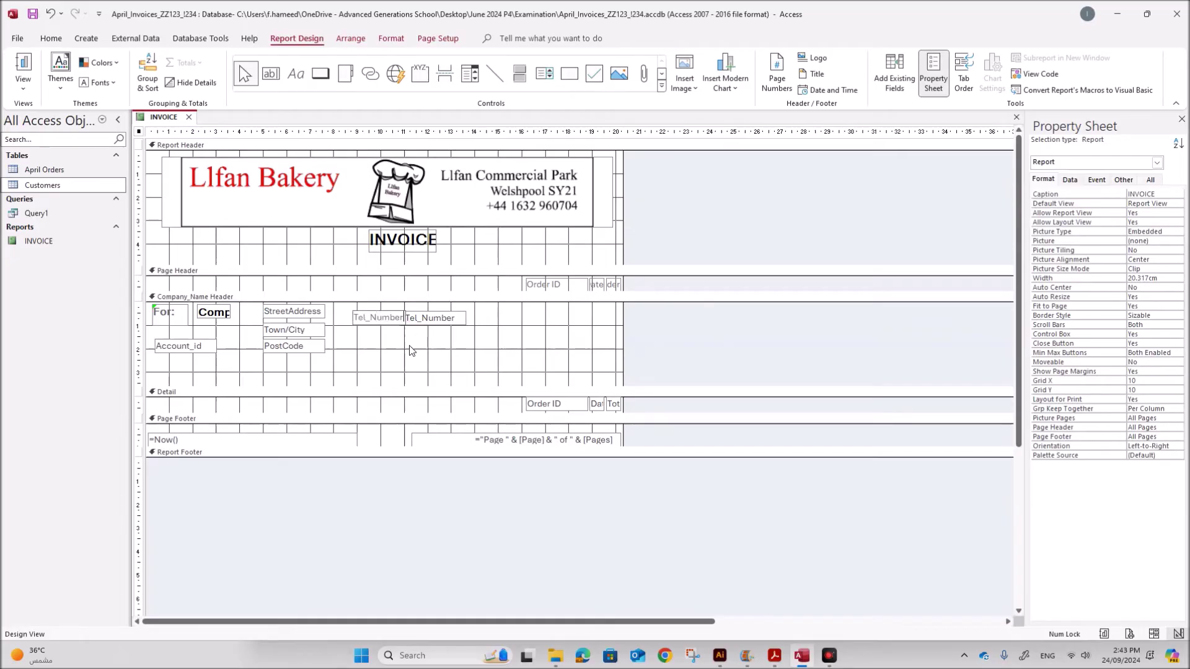
left_click(410, 351)
left_click_drag(427, 325, 370, 321)
- Edit the new telephone label's caption to read "Tel_Number:", matching the sample invoice
left_click(379, 319)
left_click(378, 319)
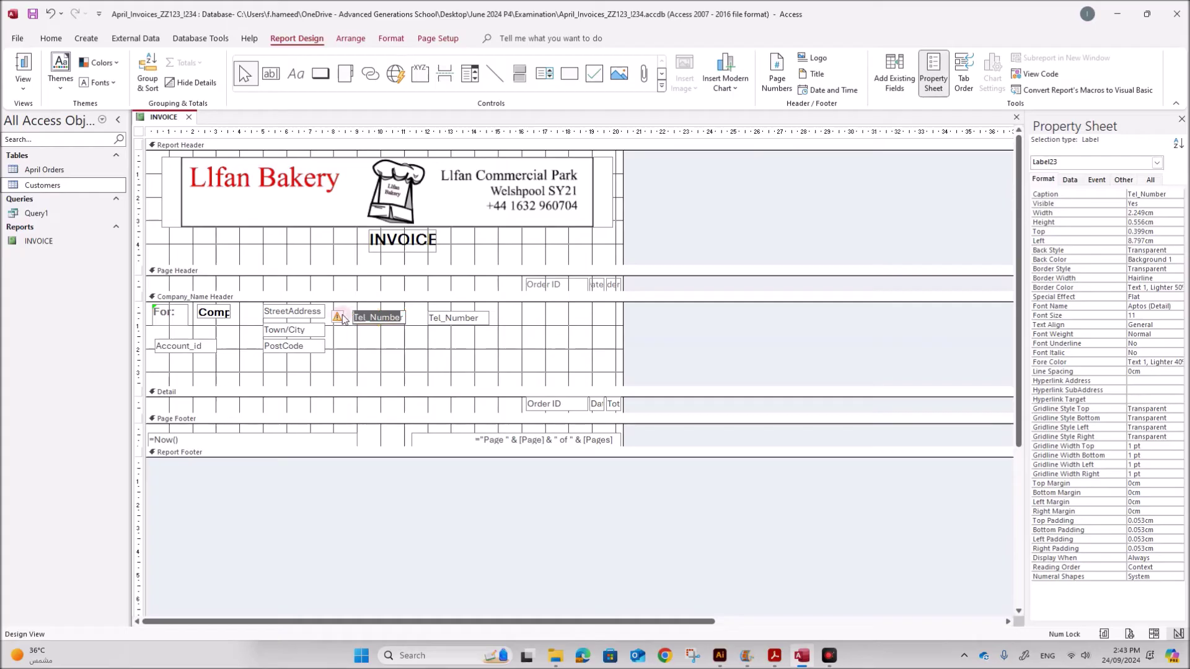
key("BackSpace")
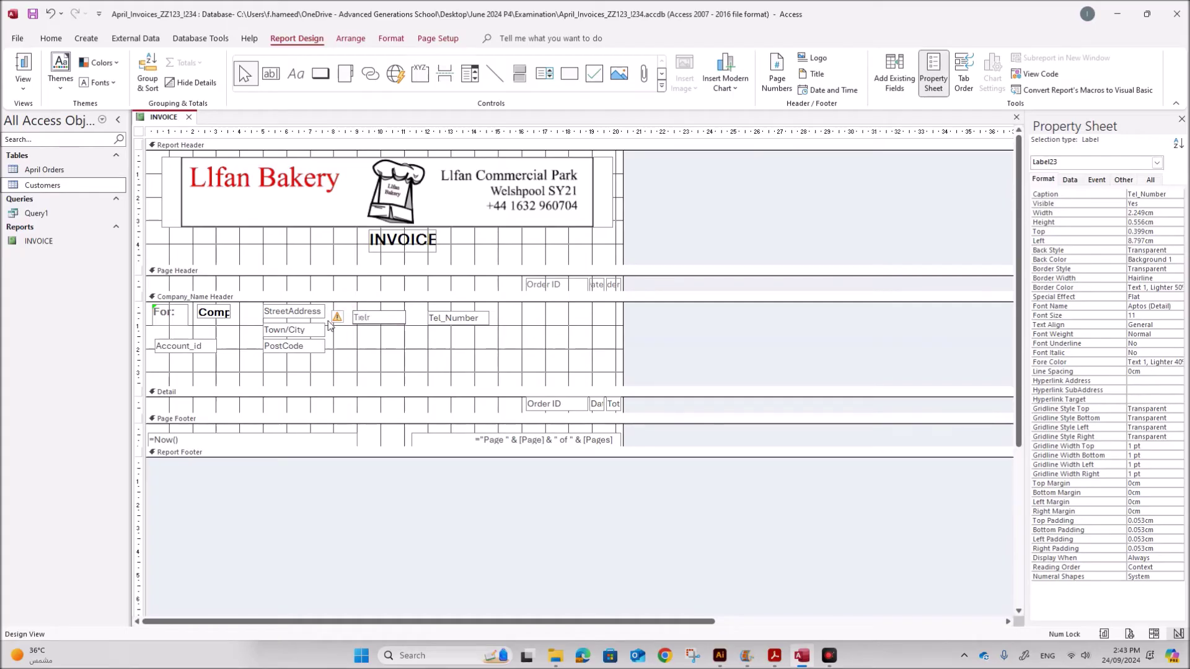
type("_Numbe")
left_click(372, 355)
left_click(382, 319)
left_click(774, 658)
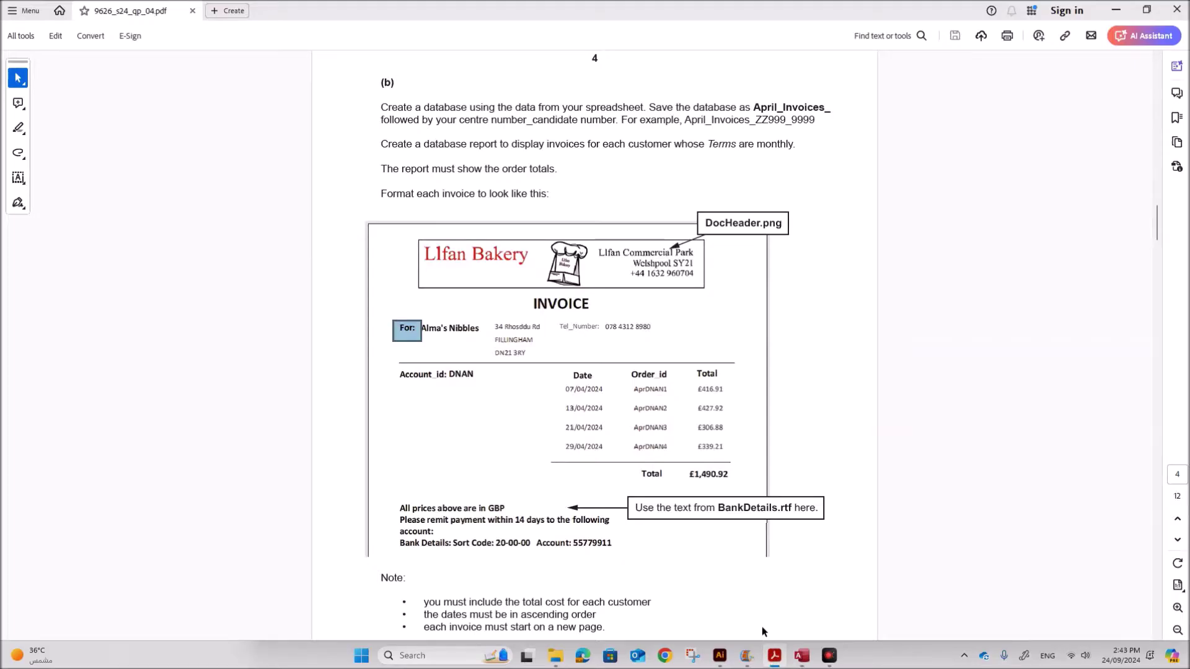
left_click(802, 655)
left_click(404, 318)
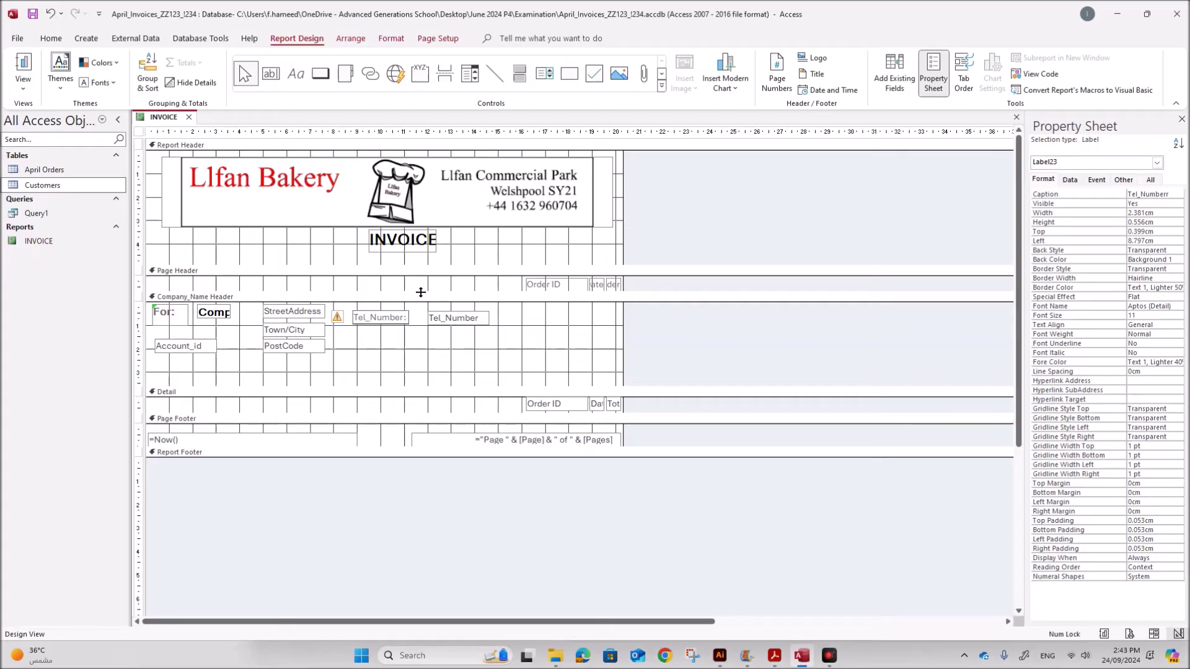
left_click(379, 346)
- Enlarge the Company_Name Header to about 4.4 cm and draw a horizontal line about 20 cm long below the address fields
left_click_drag(205, 387, 202, 406)
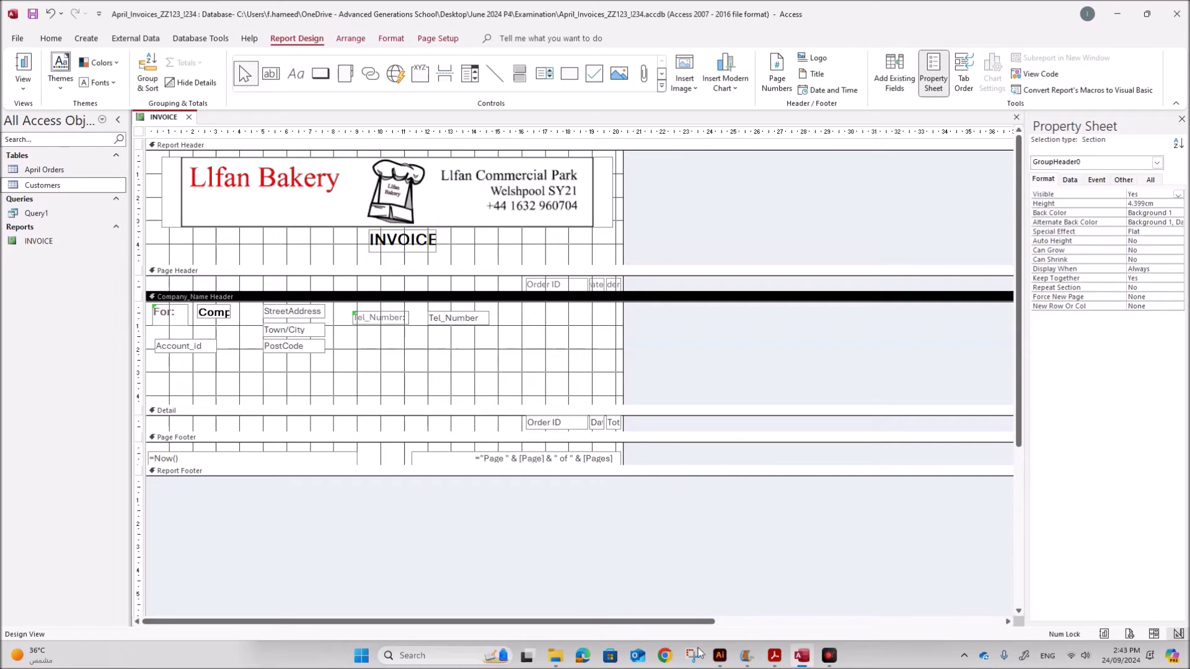
left_click(774, 656)
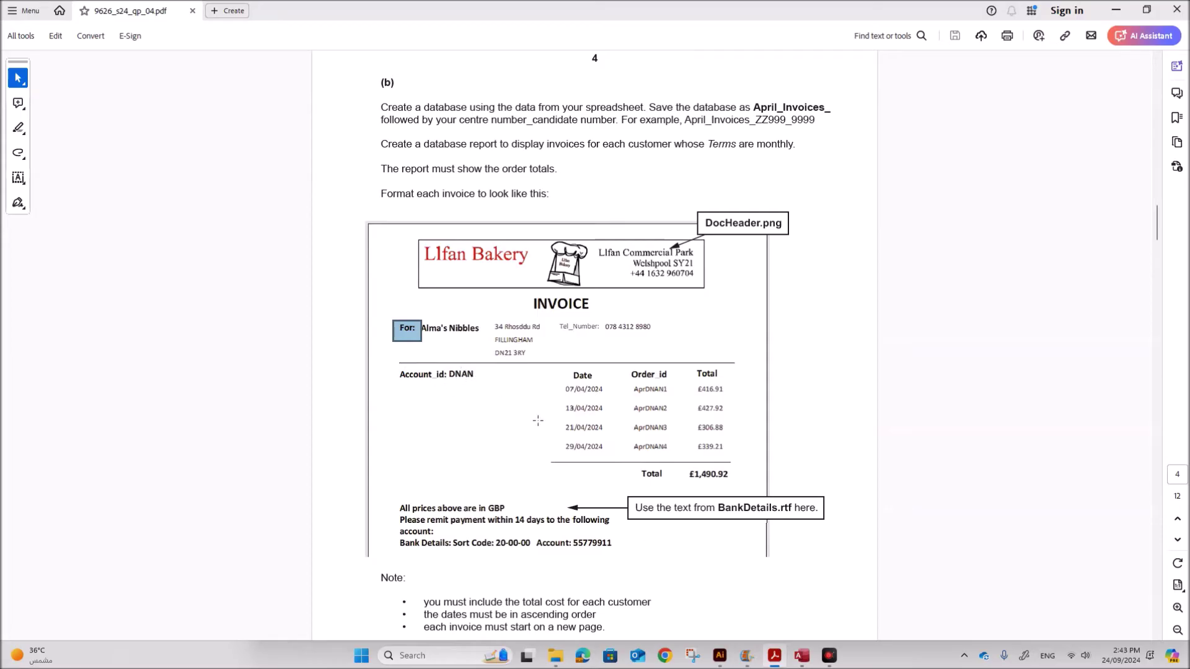
mouse_move(772, 658)
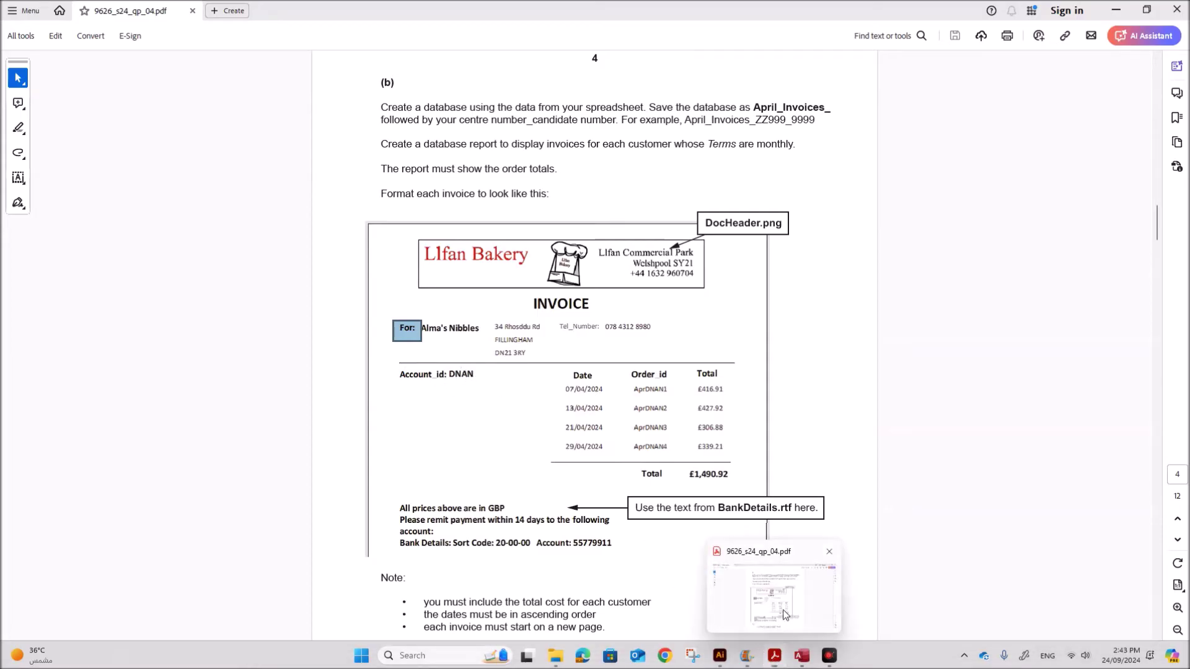
left_click(801, 658)
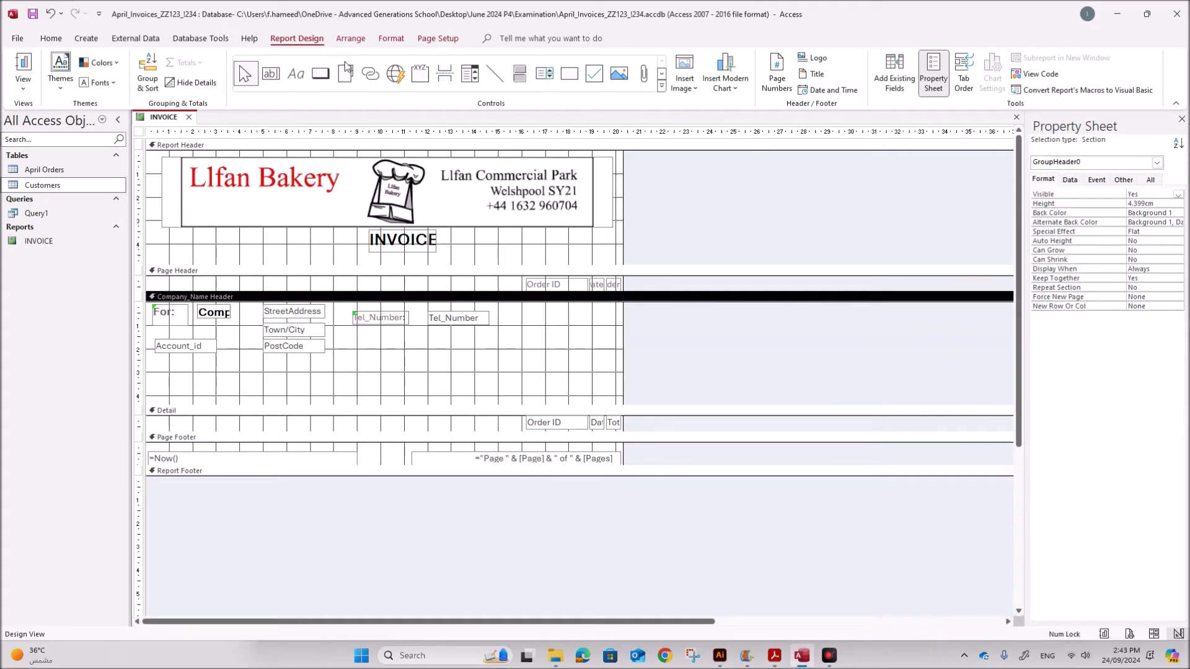
left_click(495, 74)
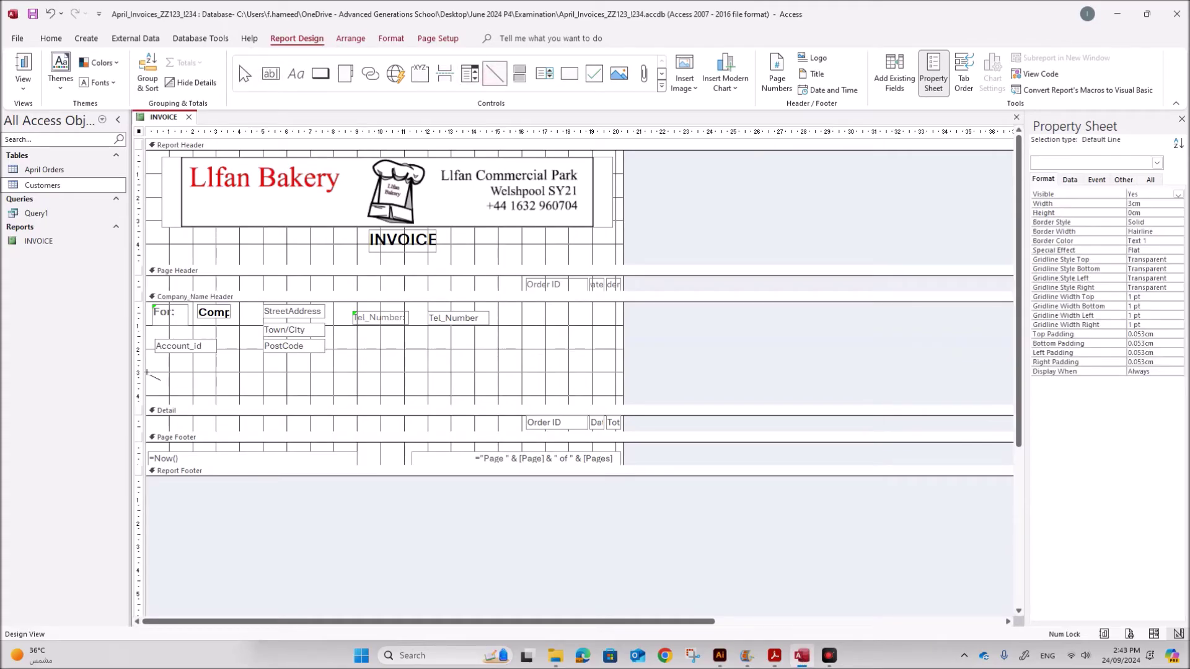
left_click_drag(146, 372, 455, 377)
mouse_move(539, 369)
left_mouse_down()
mouse_move(711, 373)
mouse_move(617, 372)
left_mouse_up()
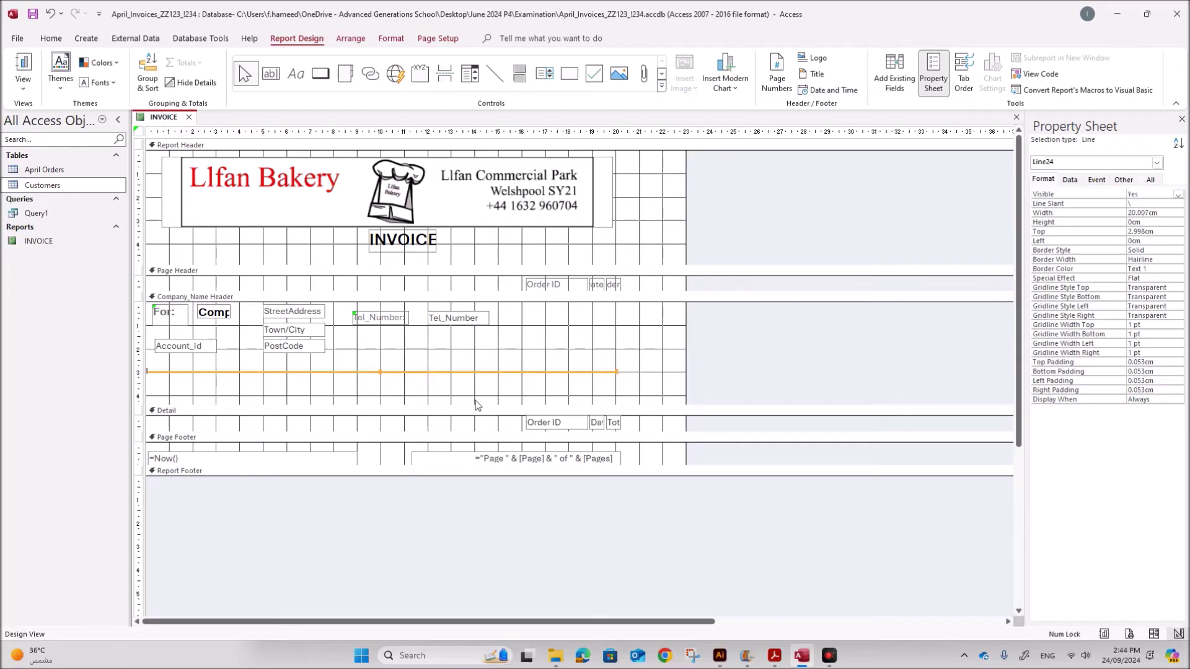
- Move the Account_id field just below the horizontal line and add an "Account_ID" label in front of it
left_click(205, 352)
left_click_drag(204, 352, 265, 393)
left_click(775, 655)
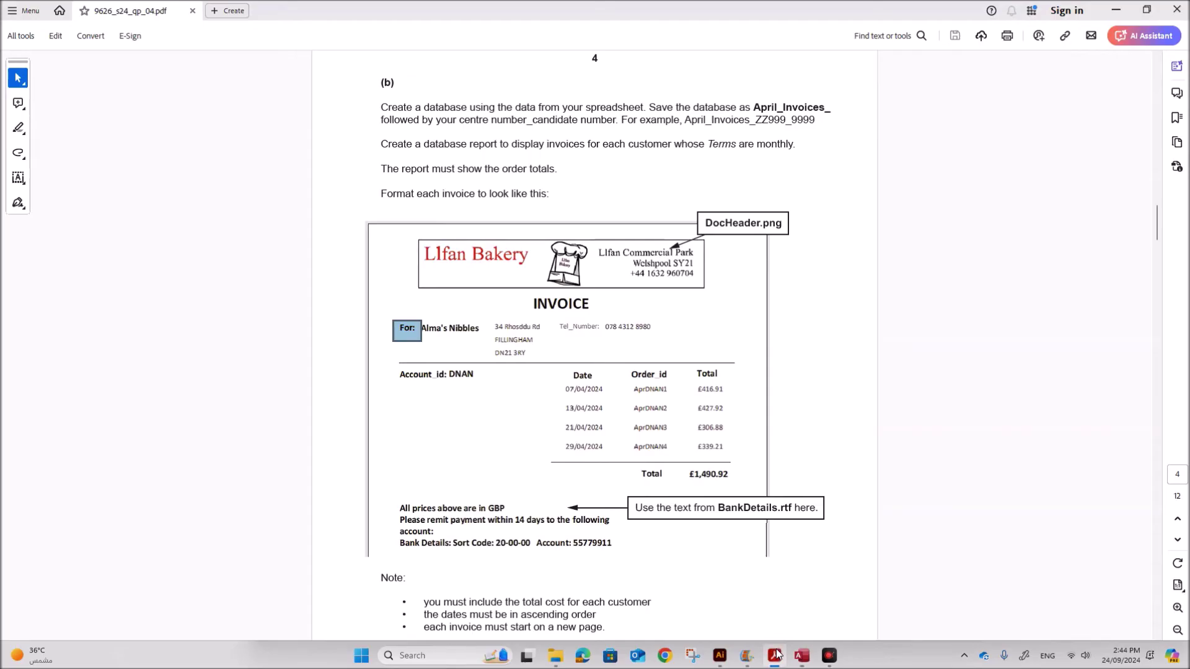
left_click(801, 655)
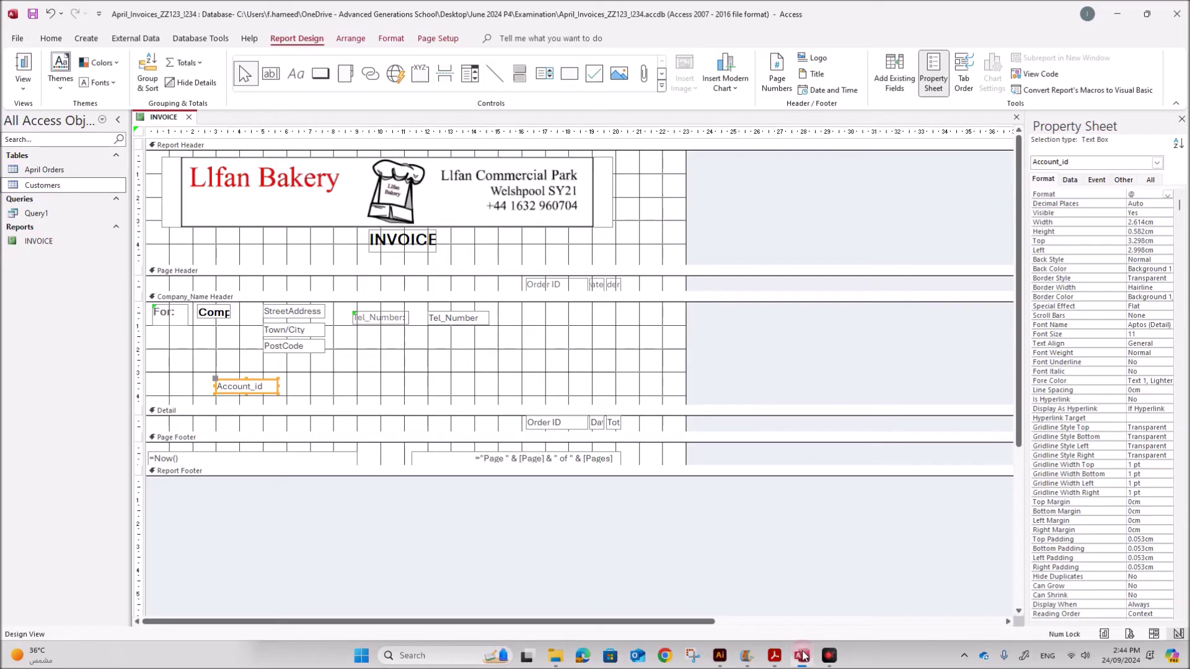
left_click(296, 74)
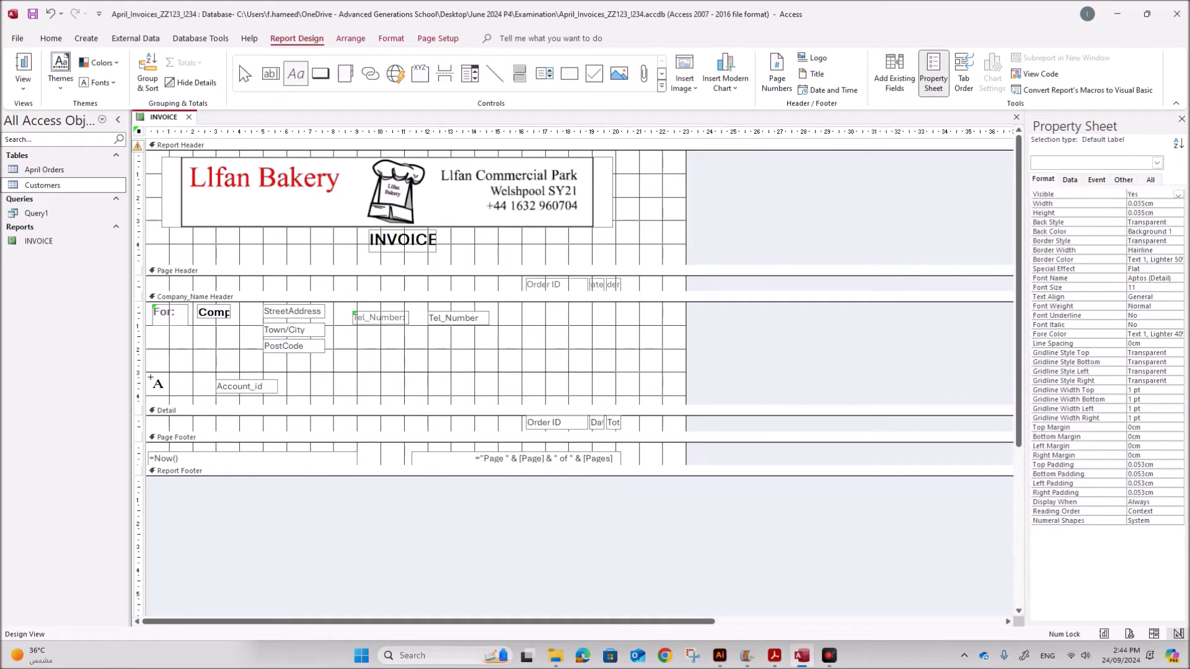
left_click_drag(150, 376, 213, 393)
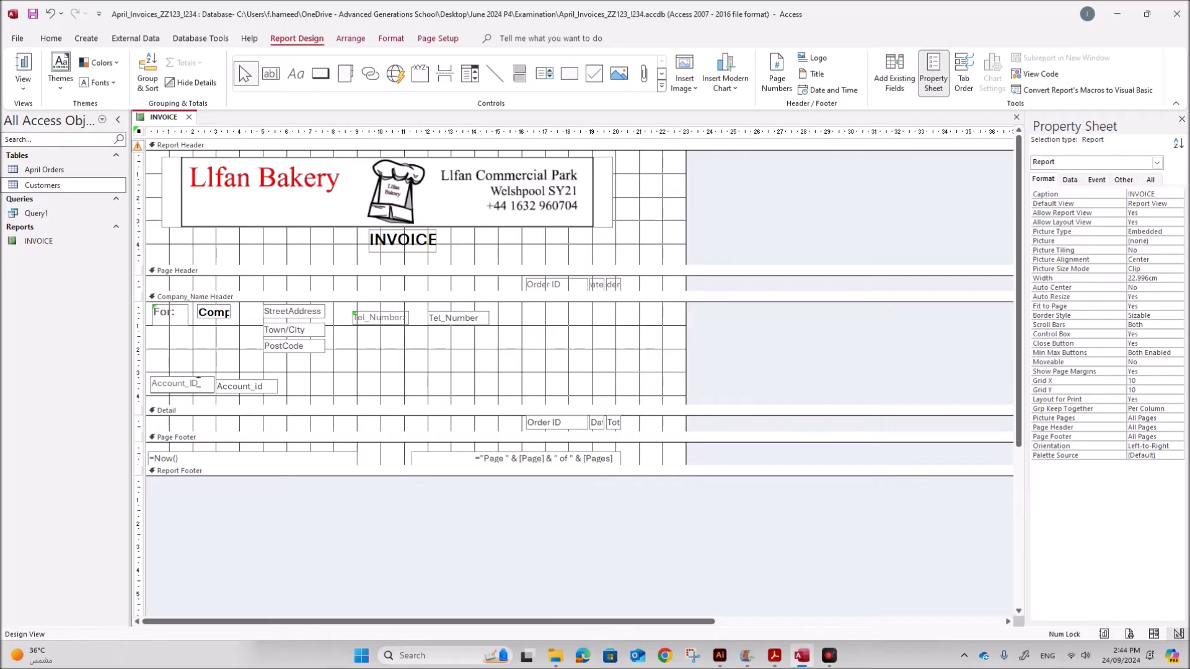
left_click(331, 385)
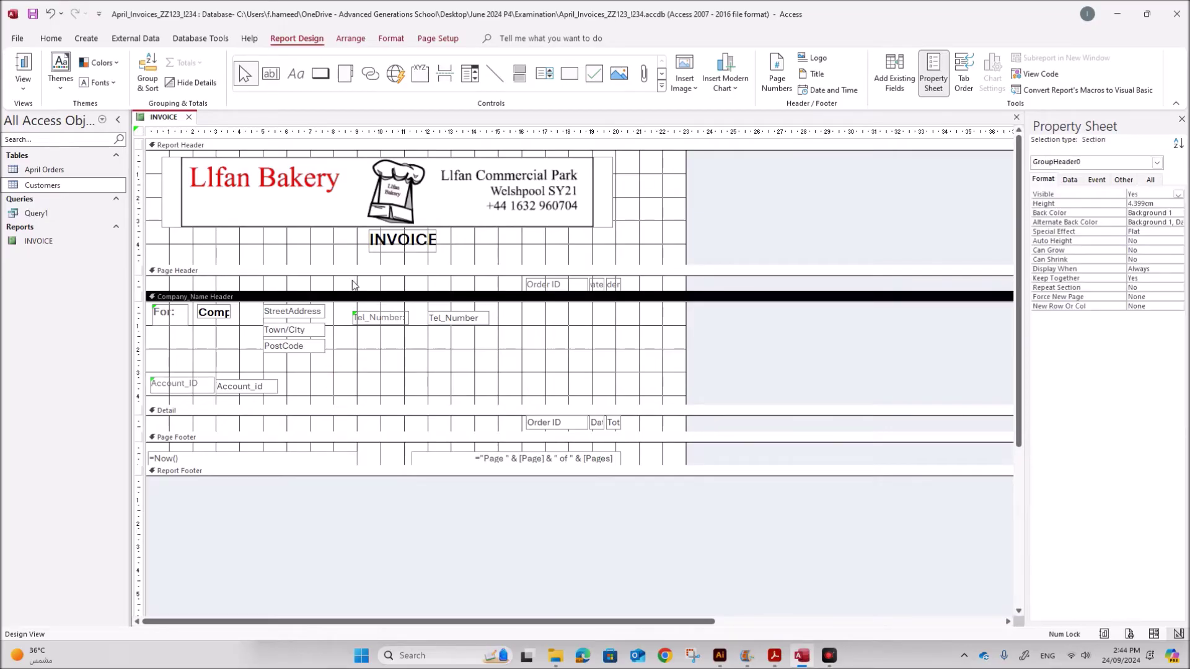
- Preview the INVOICE report in Layout View, then return it to Design View
right_click(169, 116)
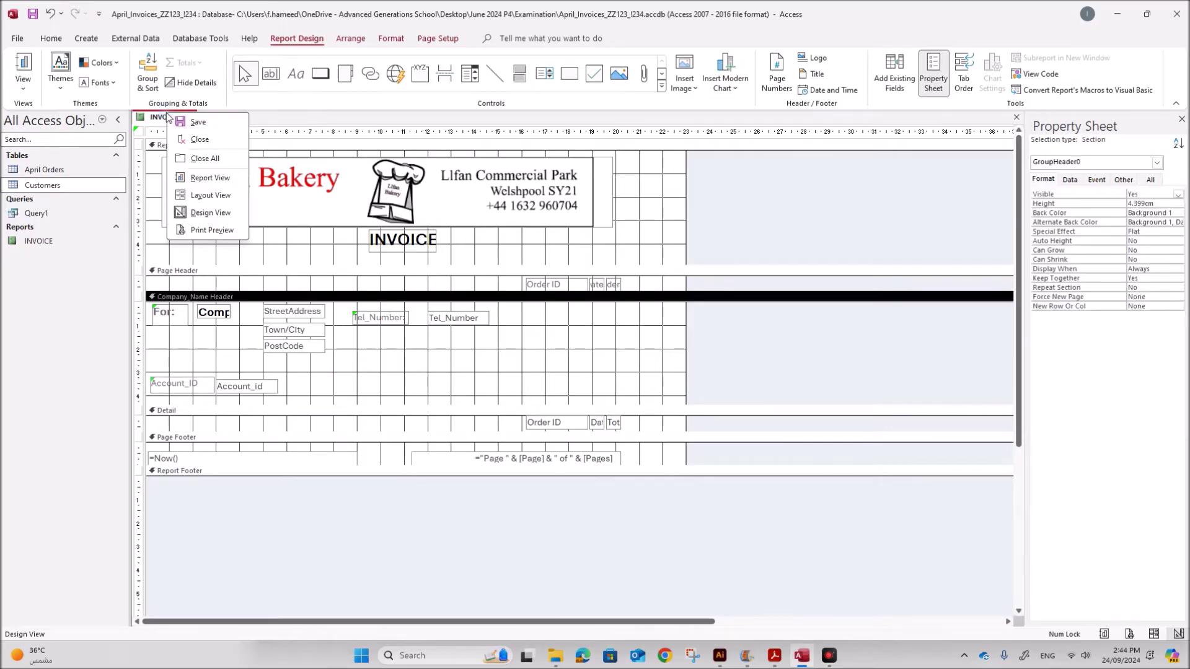
left_click(213, 197)
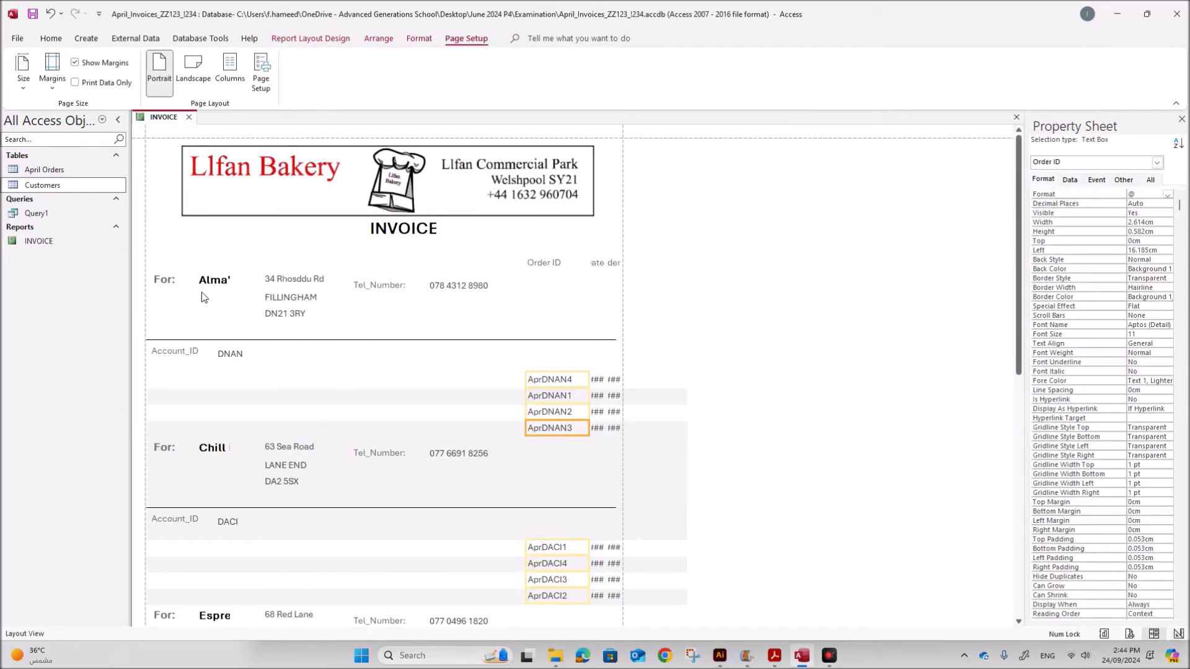
right_click(171, 123)
left_click(210, 218)
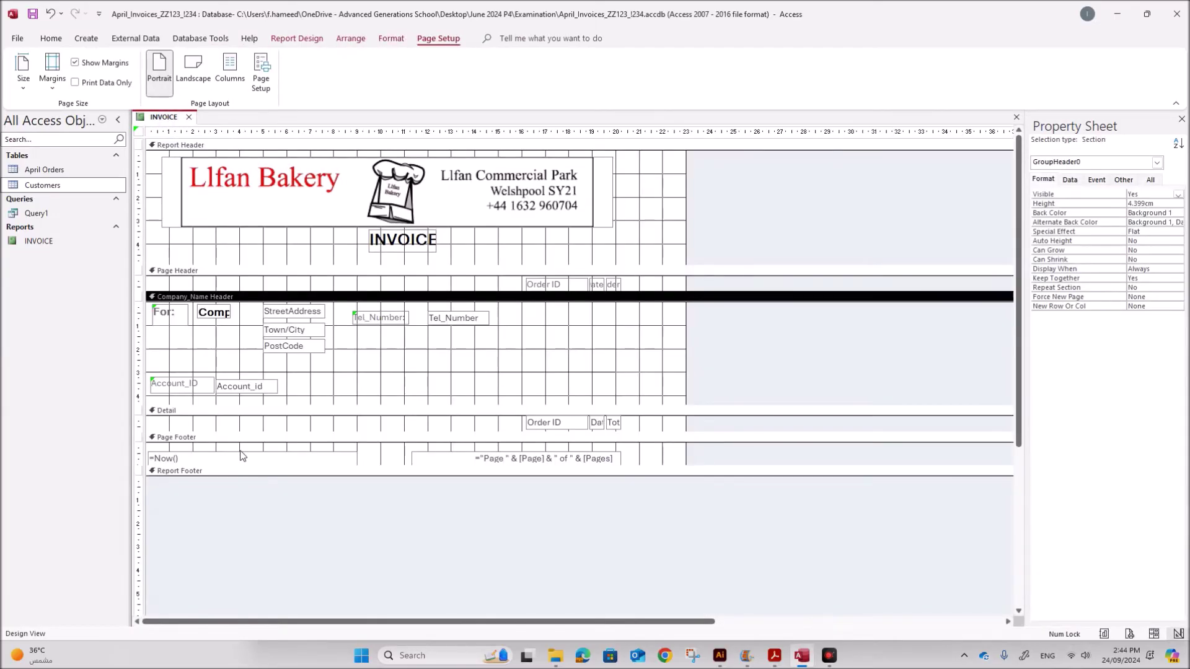
- Nudge the Account_id field up in line with its label and check the column heading order in the sample invoice
left_click(248, 387)
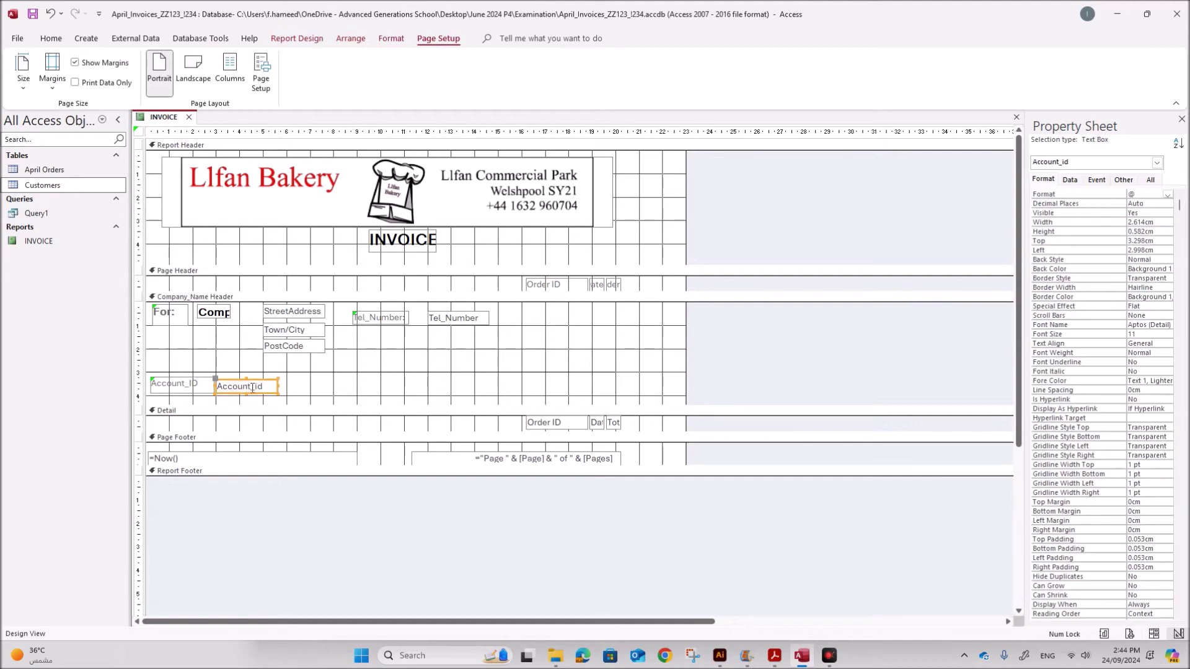
left_click(773, 656)
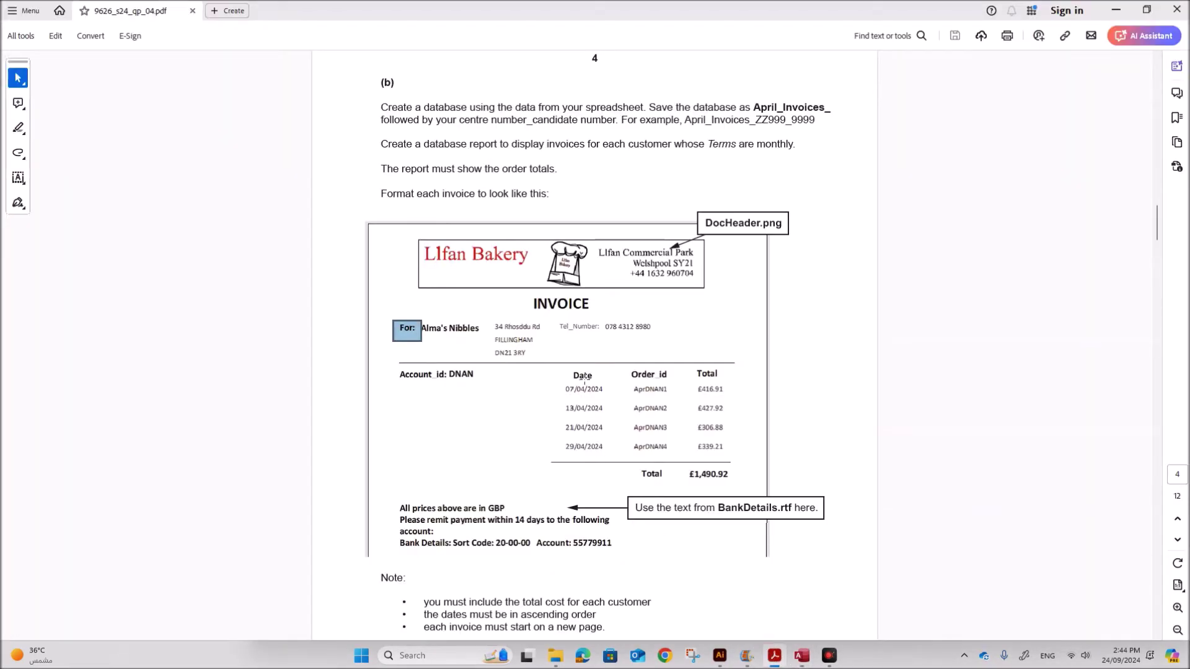
left_click_drag(570, 368, 720, 378)
left_click(801, 656)
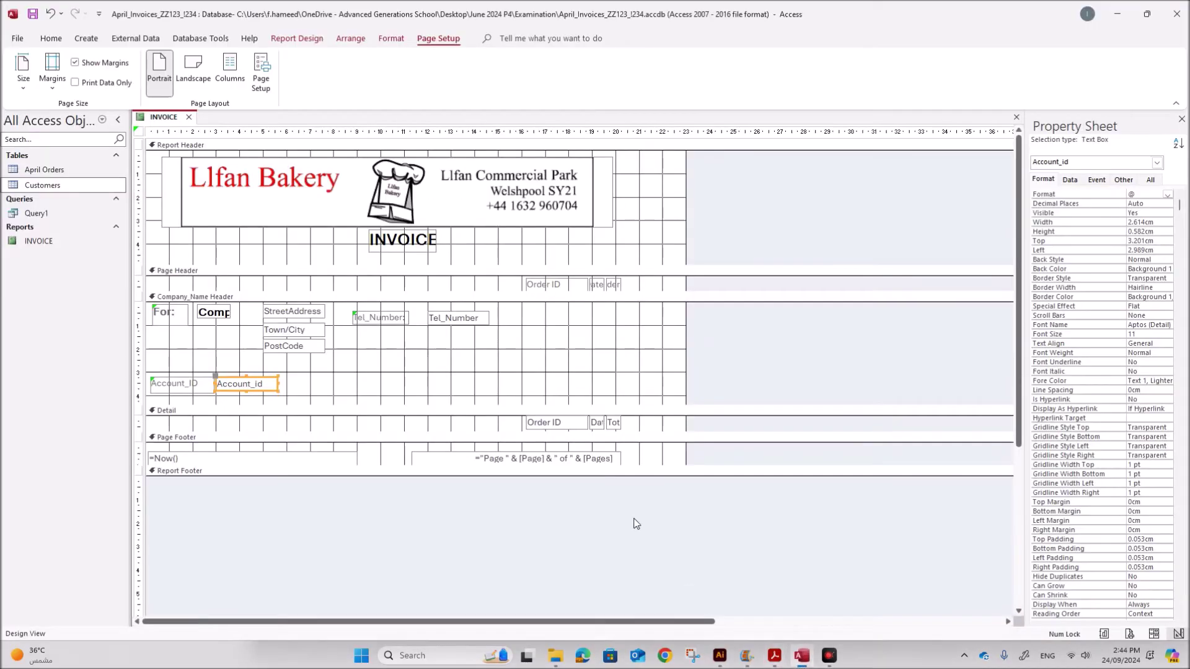
- Move the Page Header labels into the Company_Name Header below the line, ordered Date, Order ID, Total, and widen the Date label
left_click(571, 289)
left_click_drag(502, 281, 658, 300)
left_click_drag(582, 288, 361, 383)
left_click(484, 383)
left_click(391, 387)
left_click(465, 385)
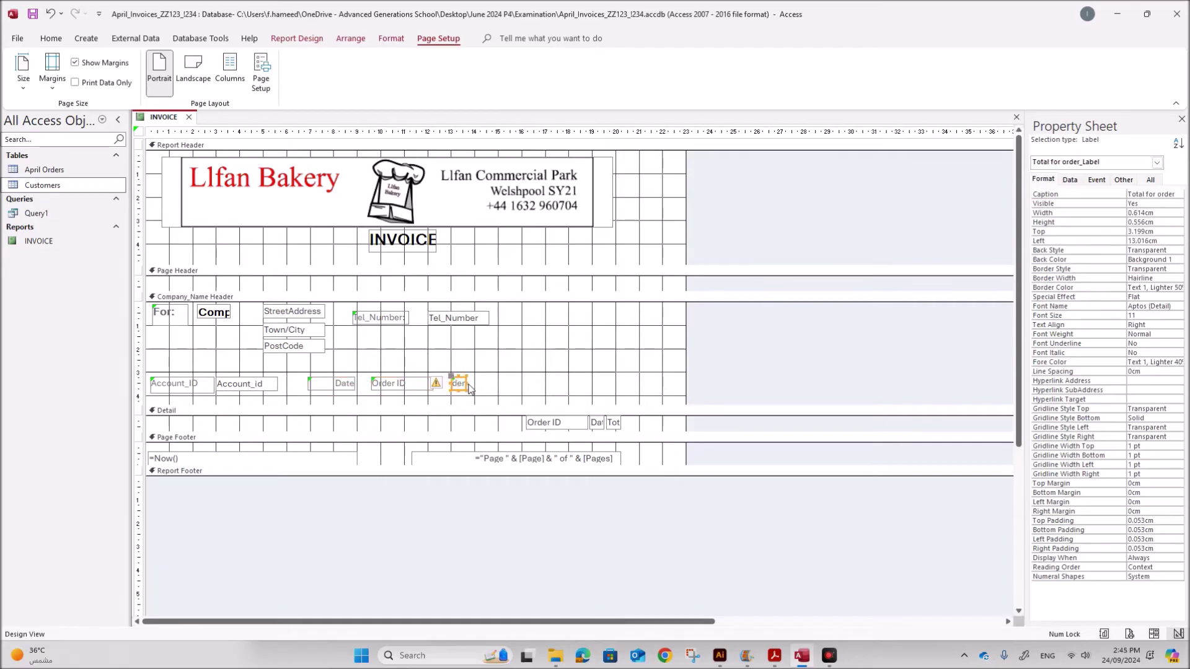
- Widen the order total label to about 3.1 cm and shorten its caption to "Total"
left_click_drag(476, 383, 555, 381)
left_click(490, 383)
key("BackSpace")
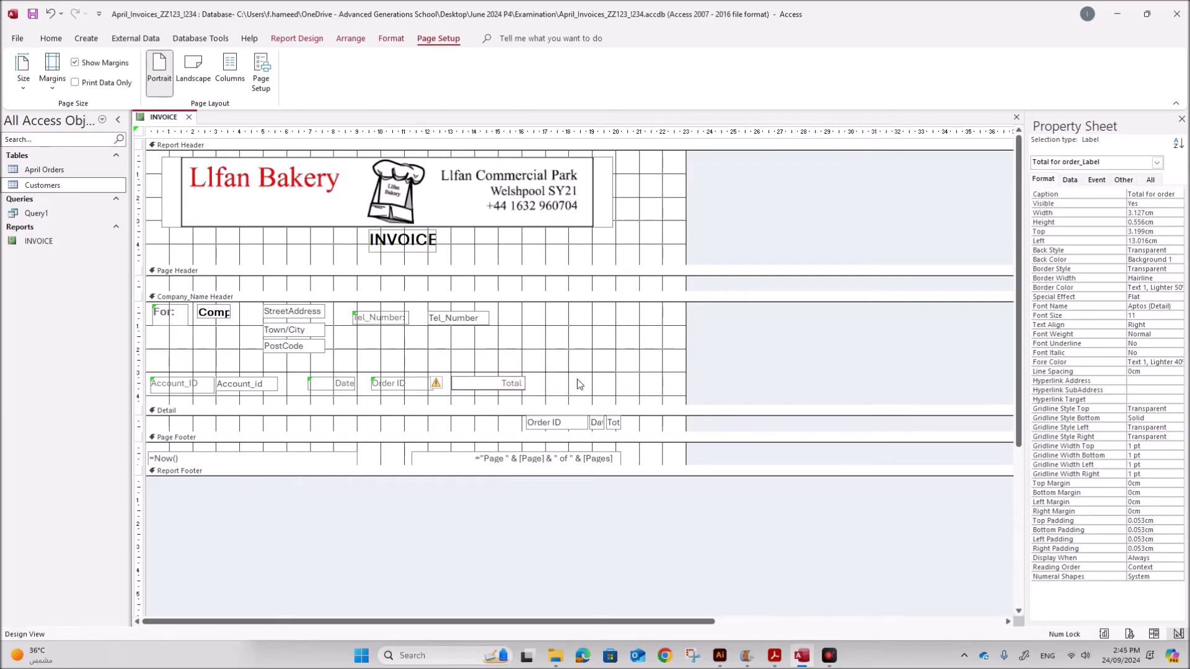
left_click(579, 385)
- Make the Account_ID label, Account_id field and Date, Order ID and Total headings bold at 14 pt
left_click_drag(170, 367, 553, 401)
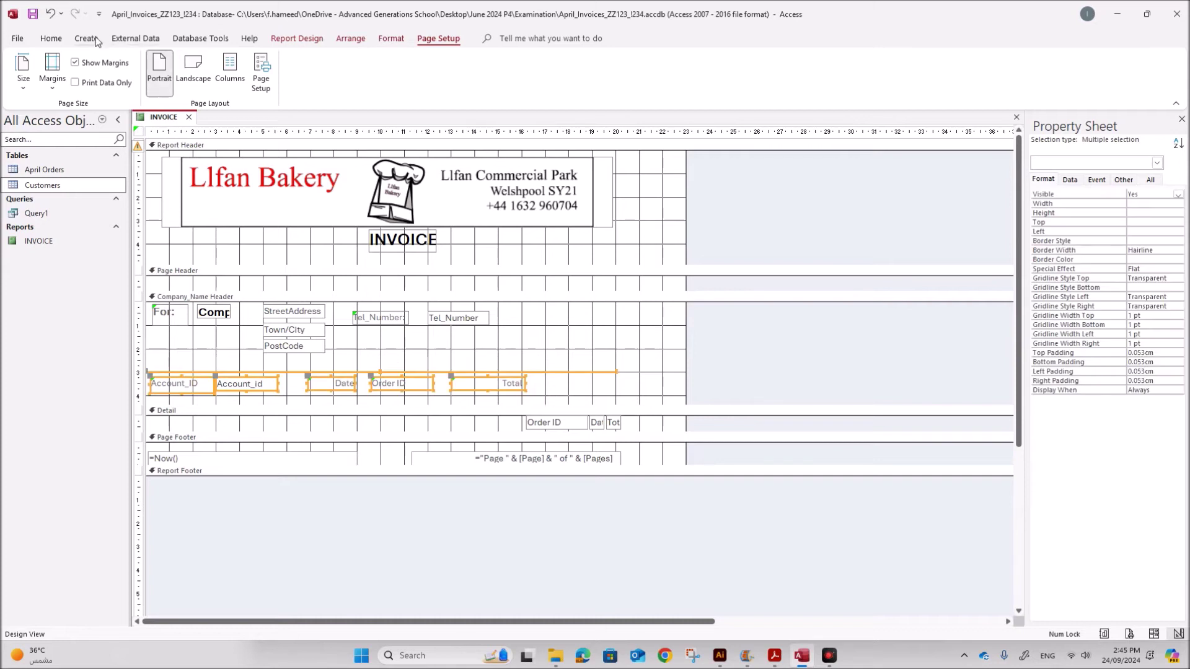
left_click(51, 38)
left_click(543, 82)
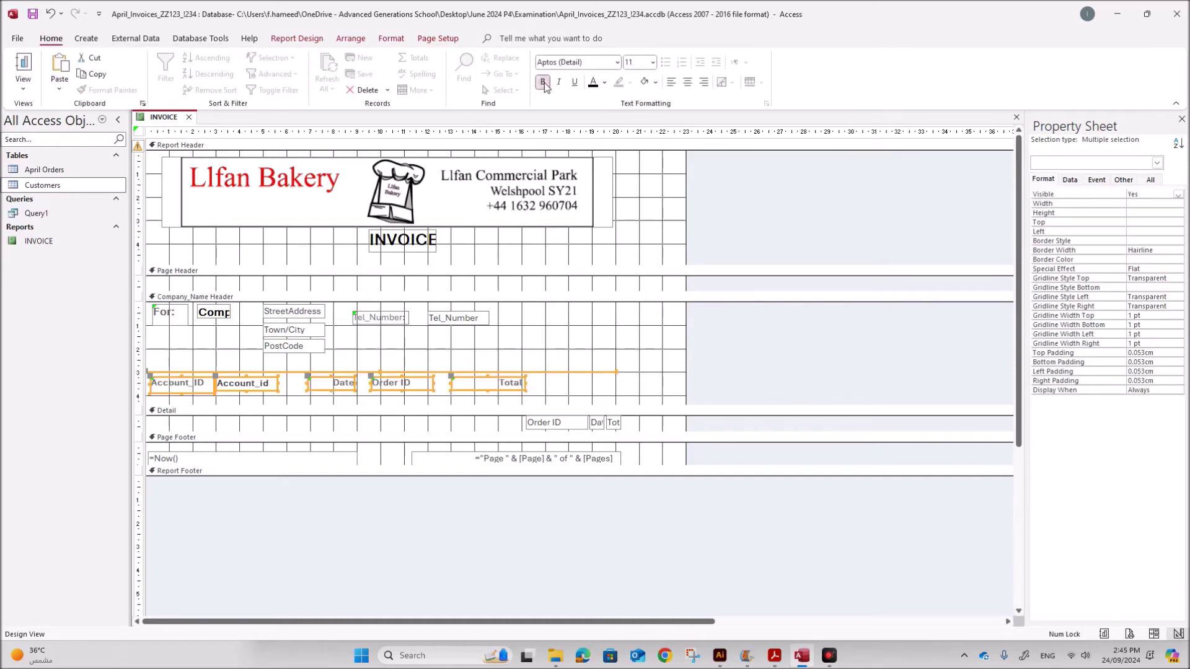
left_click(780, 655)
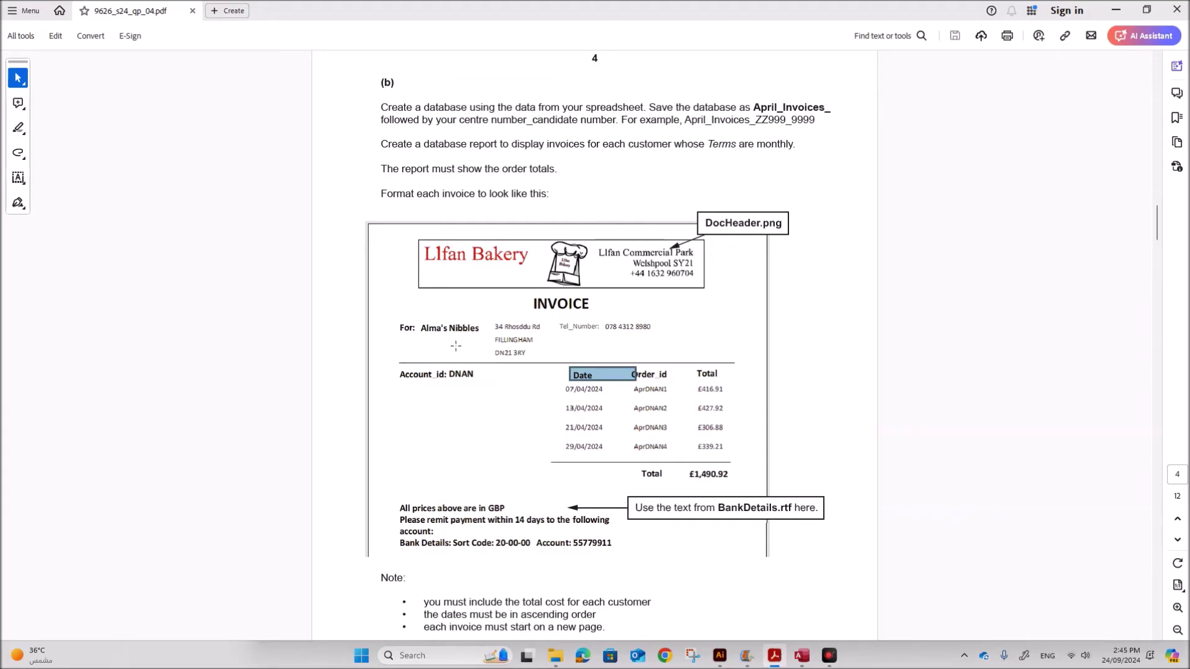
left_click(802, 656)
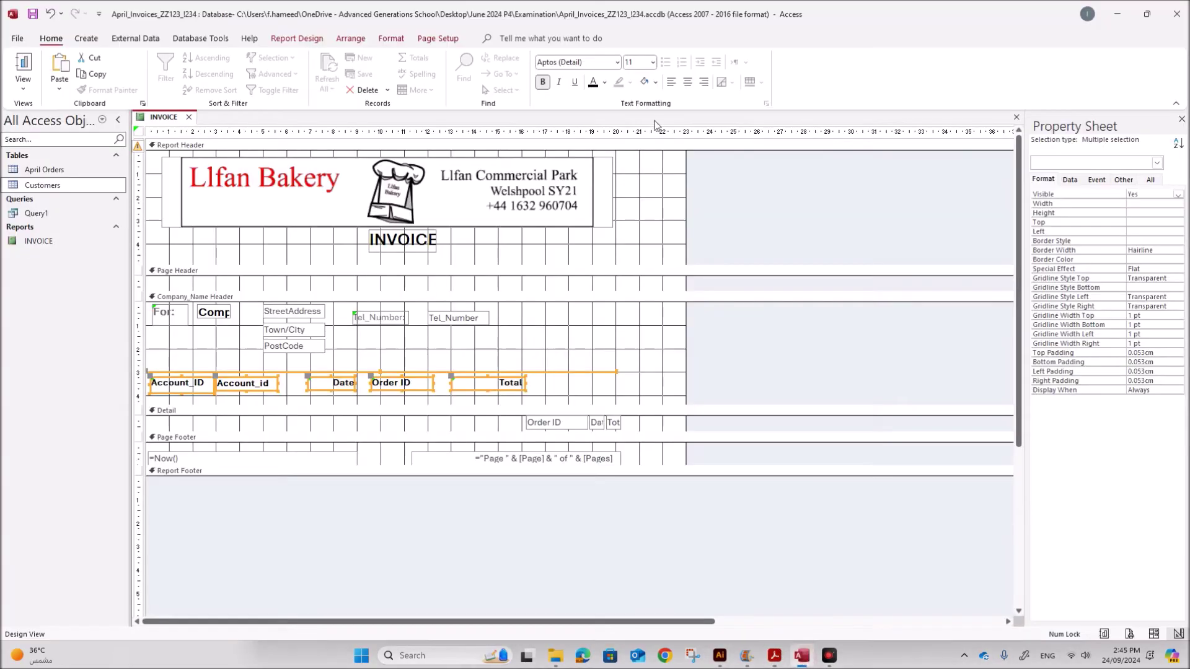
left_click(654, 63)
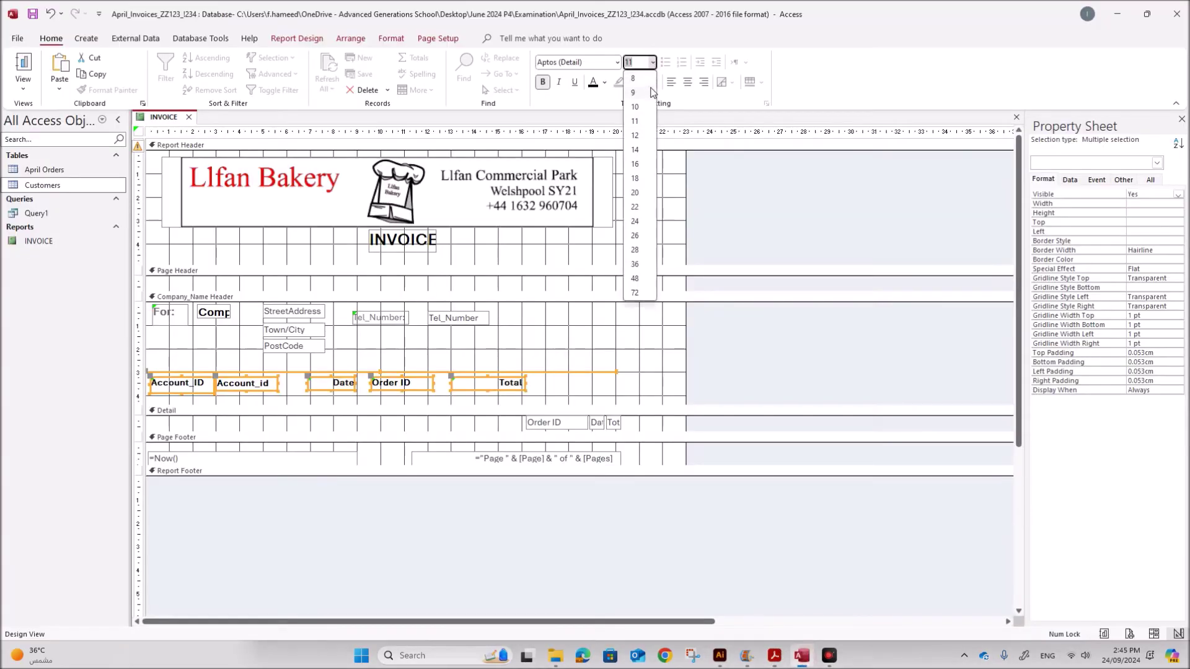
left_click(639, 151)
left_click(638, 380)
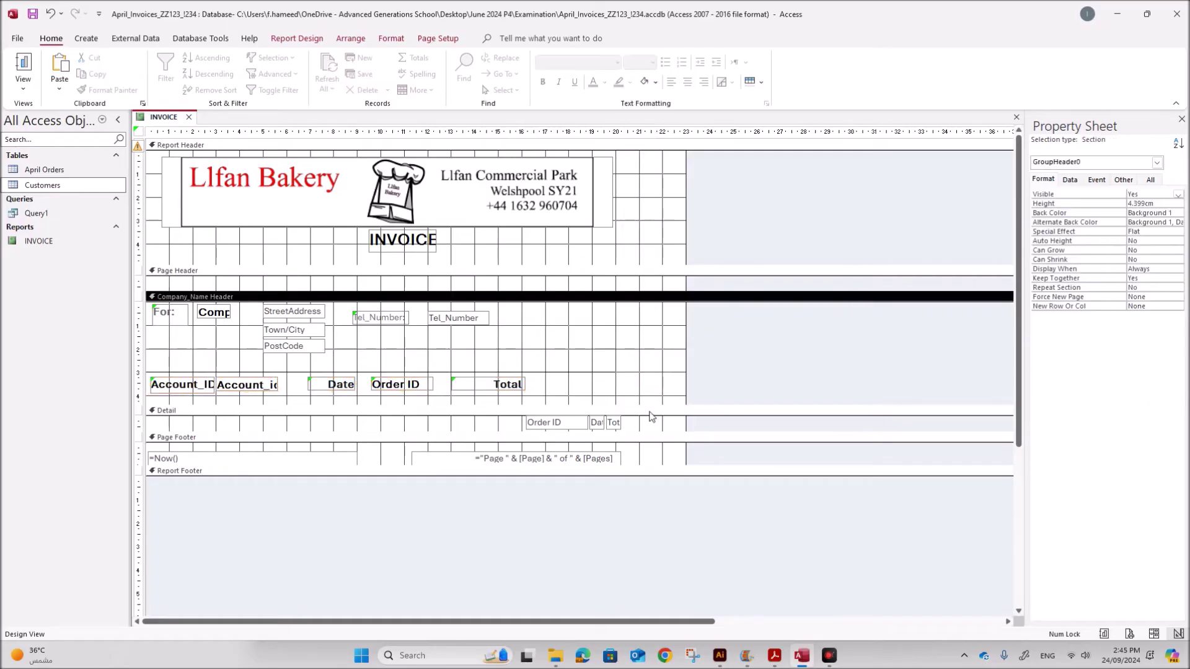
- Narrow the report to about 21 cm and delete the page number and date controls from the Page Footer
left_click(598, 372)
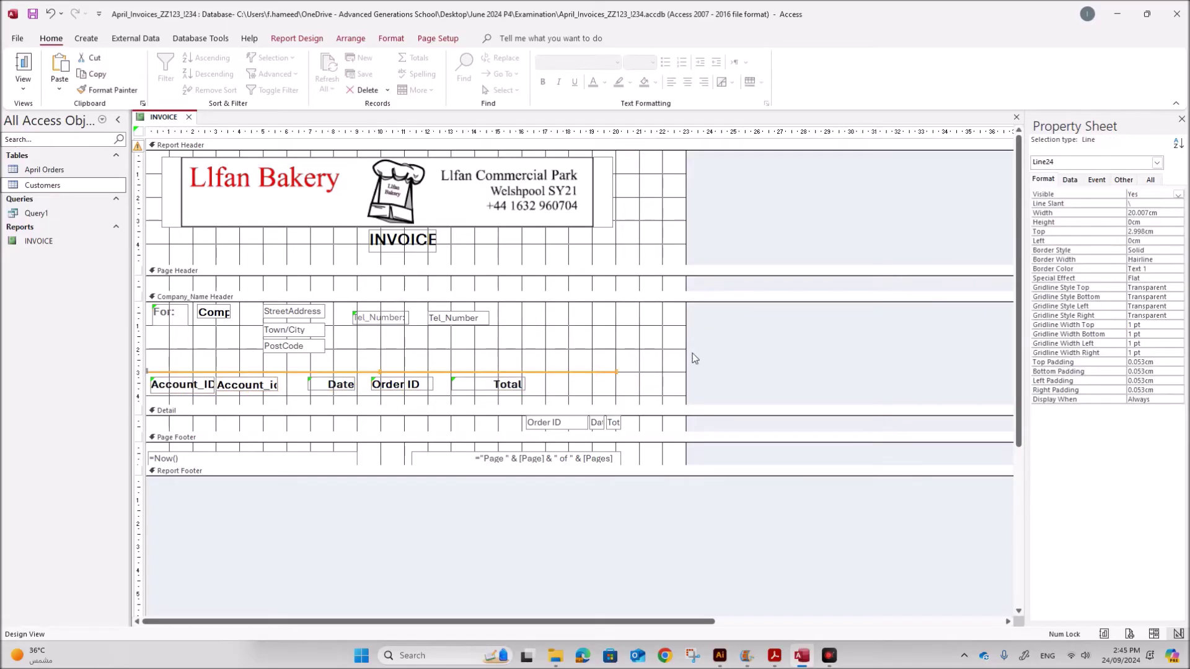
left_click_drag(686, 352, 640, 348)
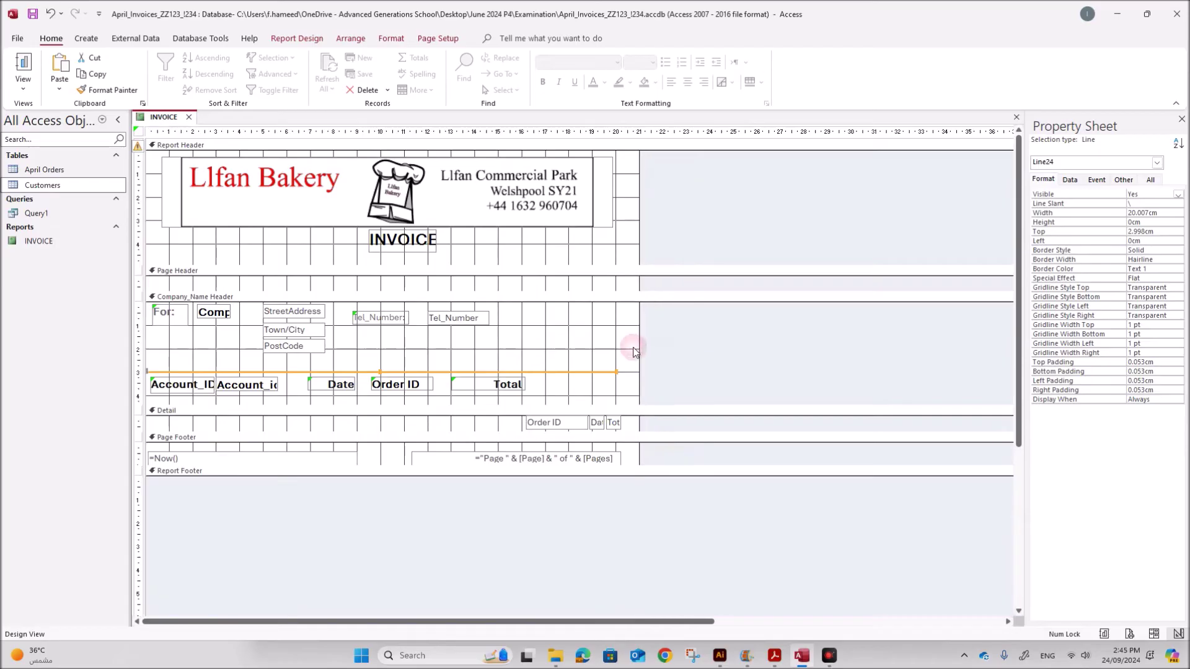
left_click(581, 456)
key("Delete")
left_click(251, 458)
key("Delete")
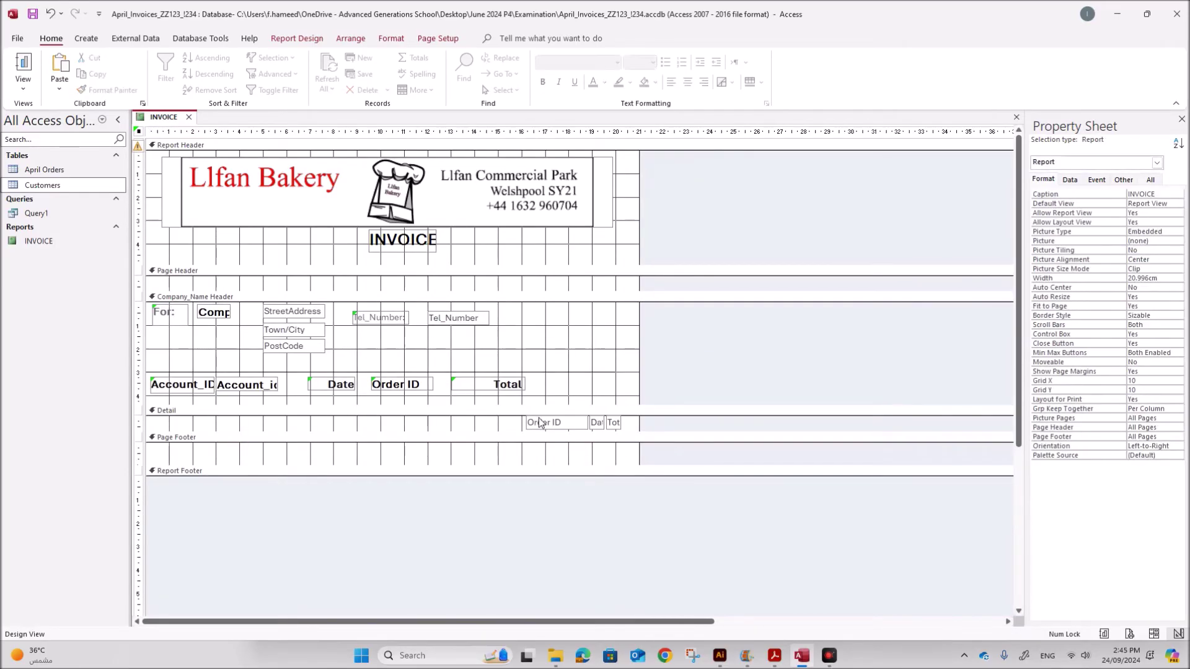
- Place the Date, Order ID and Total fields in the Detail section beneath their matching headings
left_click_drag(599, 428, 332, 428)
left_click_drag(547, 426, 394, 426)
left_click_drag(613, 427, 482, 427)
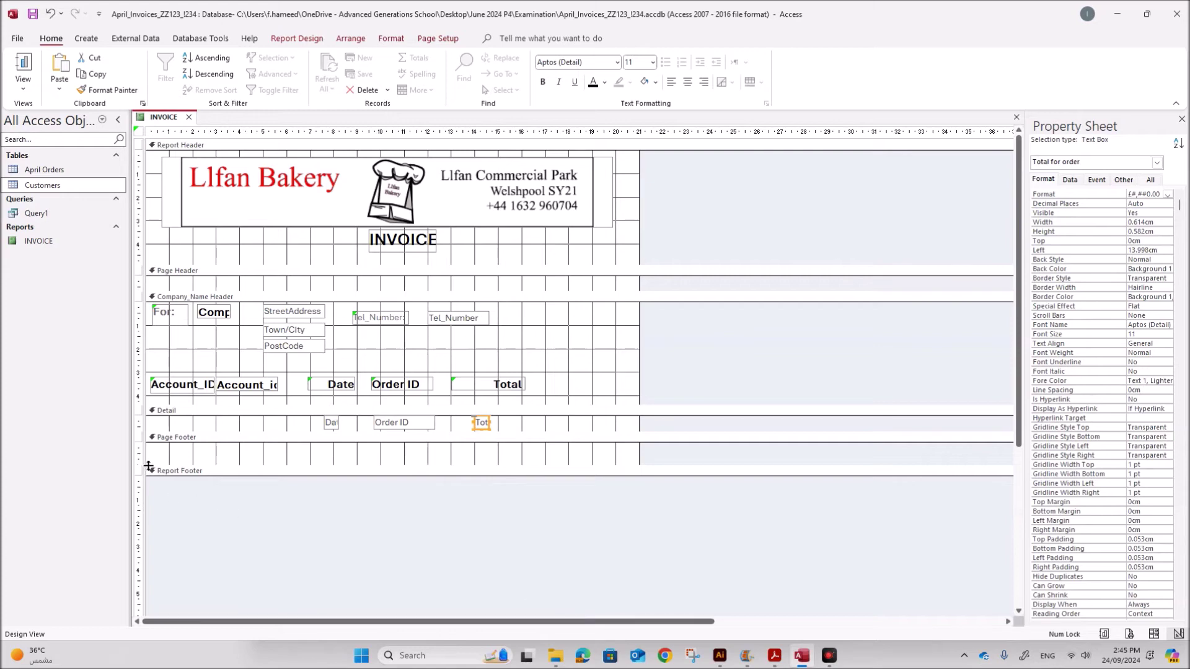
- Enlarge the Page Footer to about 3.8 cm high and check the payment text required in the sample invoice
left_click_drag(146, 464, 146, 531)
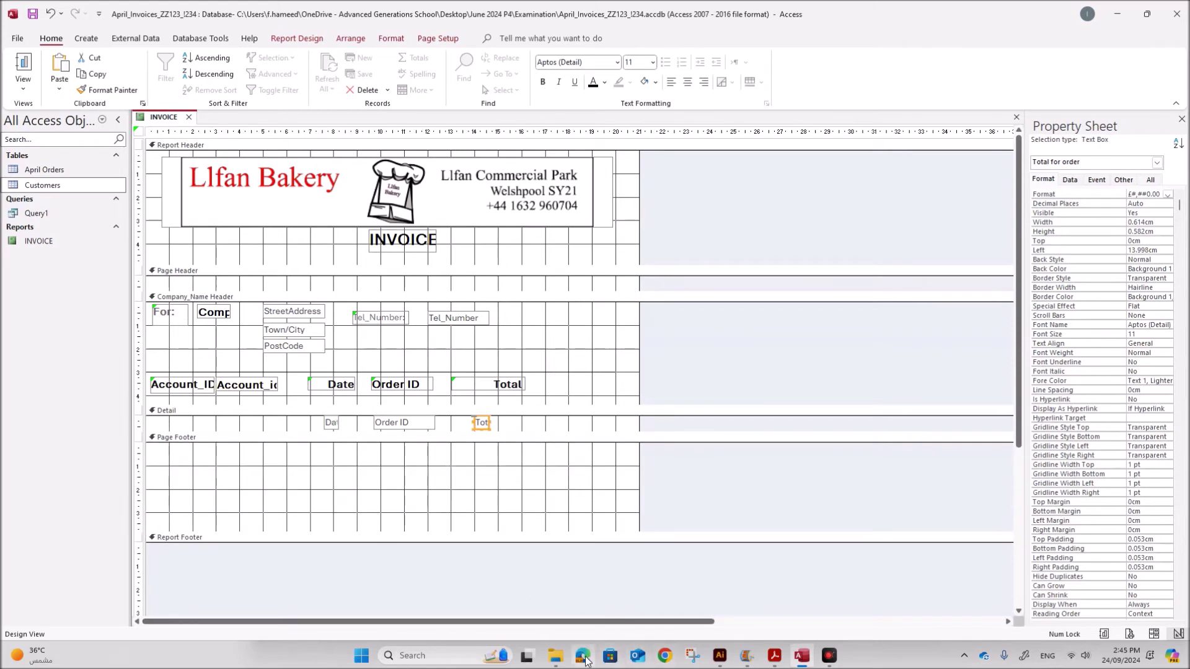
left_click(775, 655)
scroll(640, 508, "down", 3)
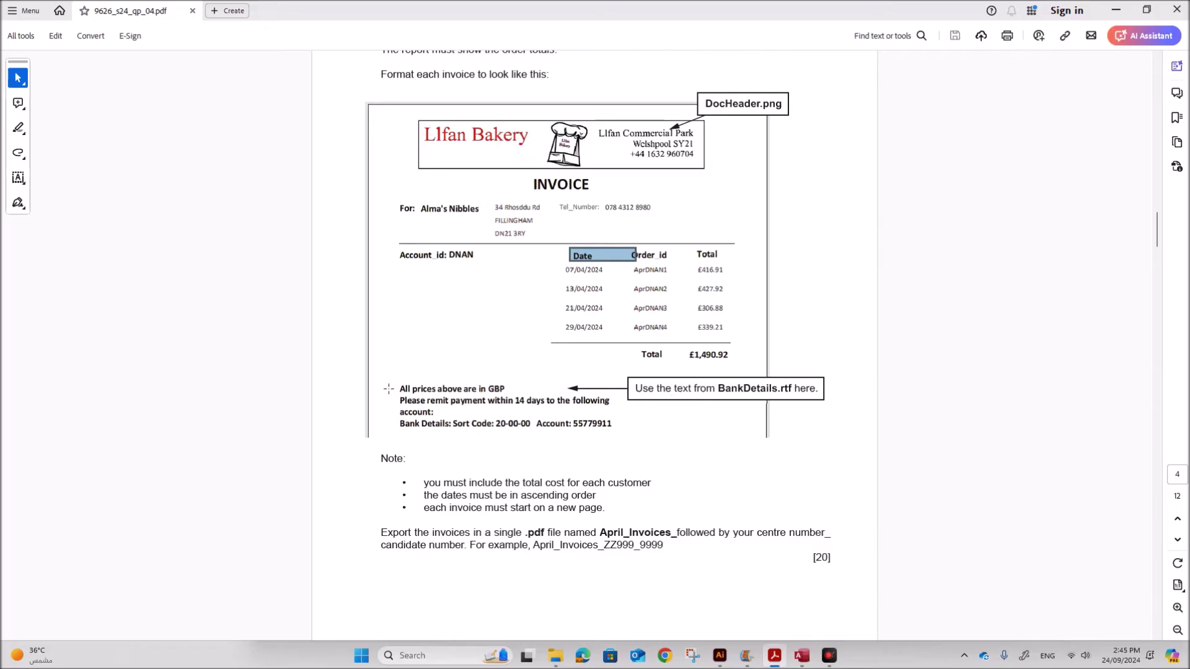
left_click_drag(410, 387, 624, 428)
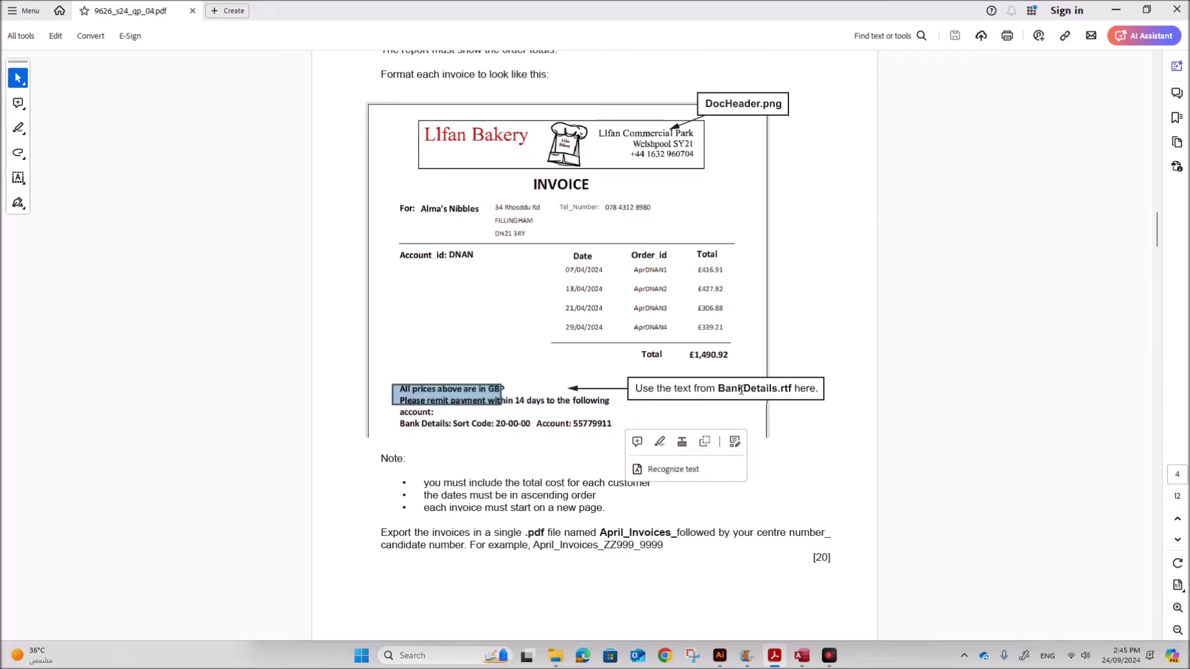
- Open the BankDetails document from the Examination folder and copy all of its text
left_click(556, 656)
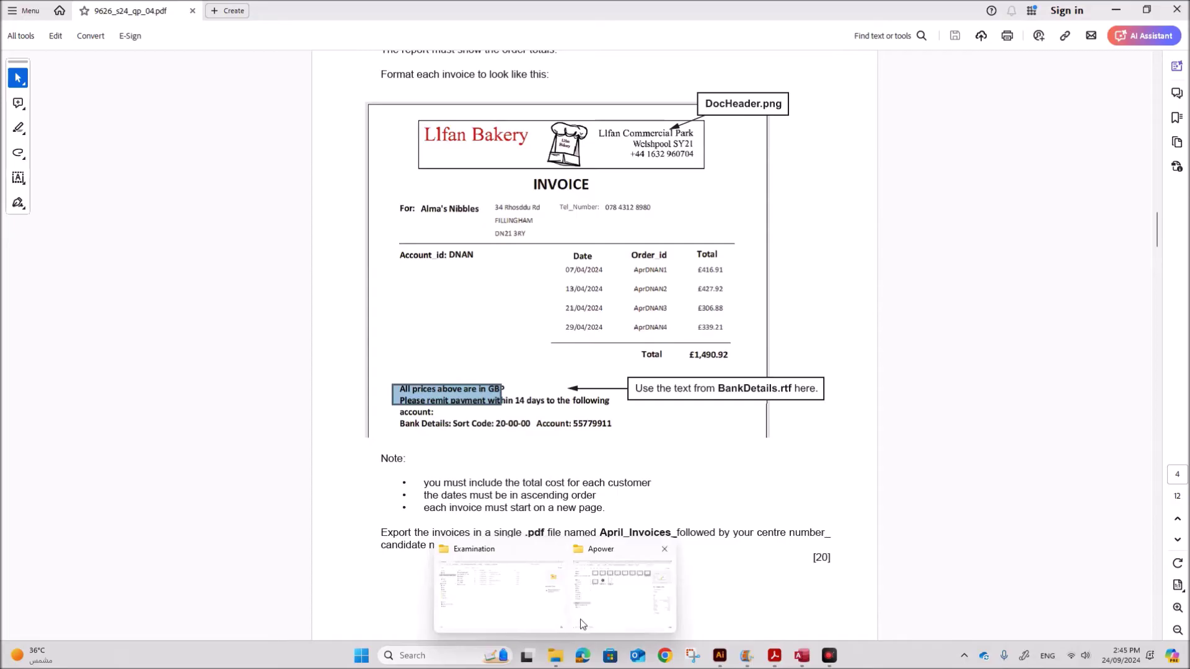
left_click(506, 605)
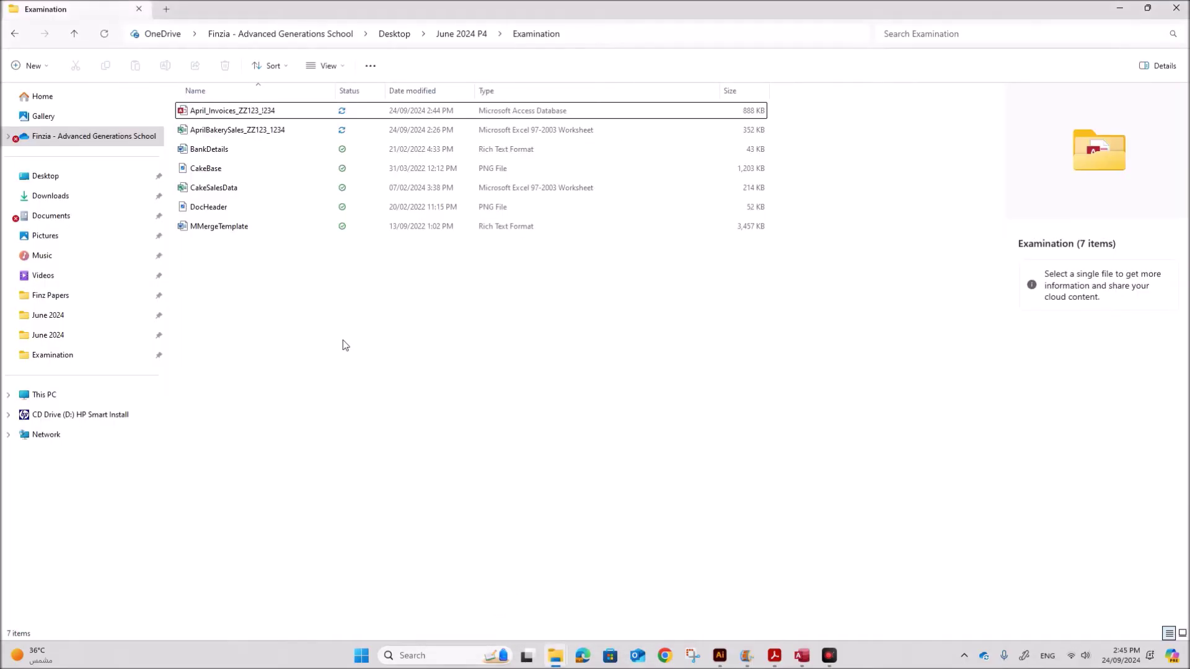
left_click(224, 151)
double_click(224, 151)
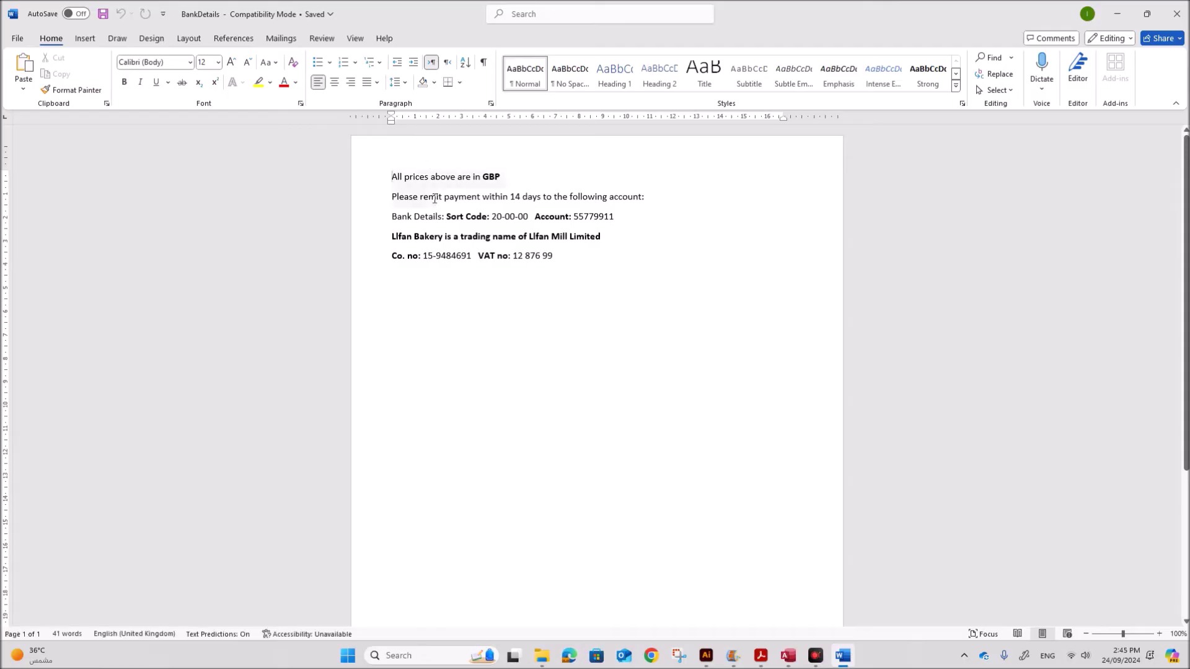
left_click_drag(398, 171, 566, 258)
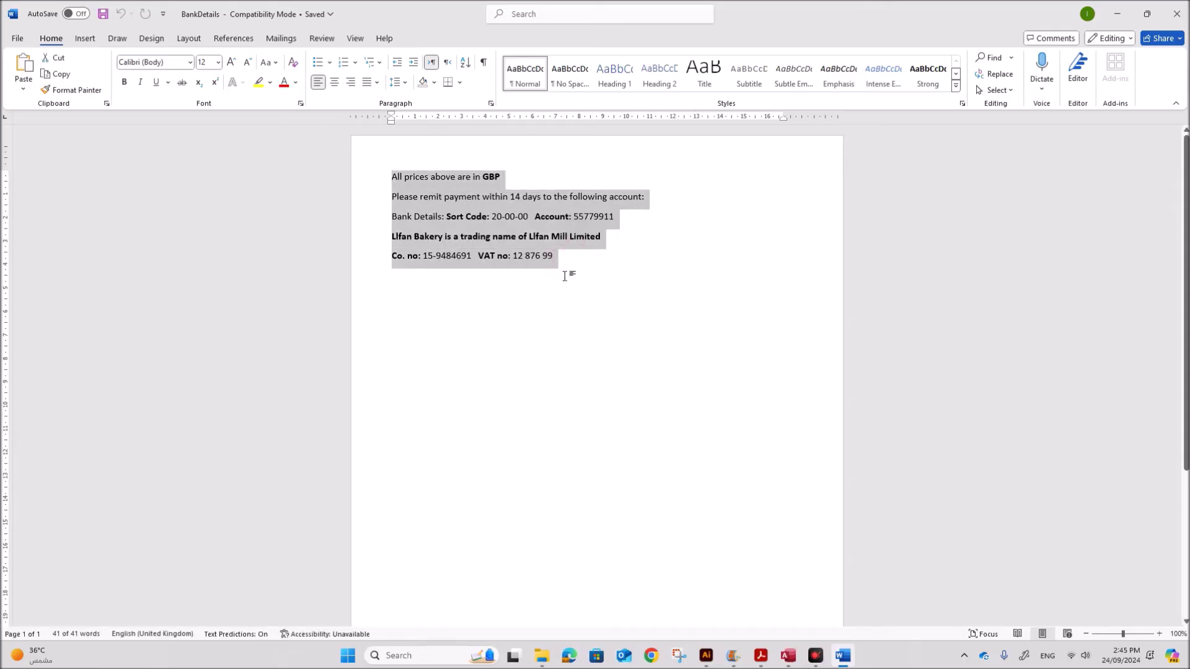
- Switch back to Access, paste the bank details into the Page Footer and enlarge that section to about 5.4 cm
left_click(782, 660)
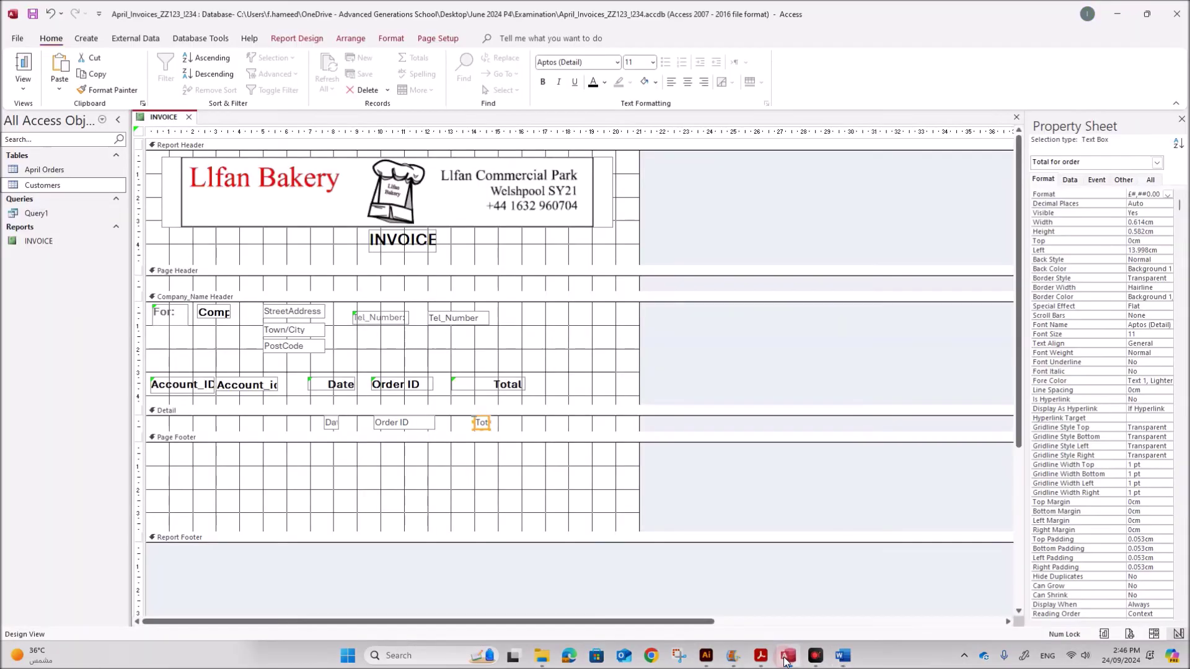
left_click(181, 460)
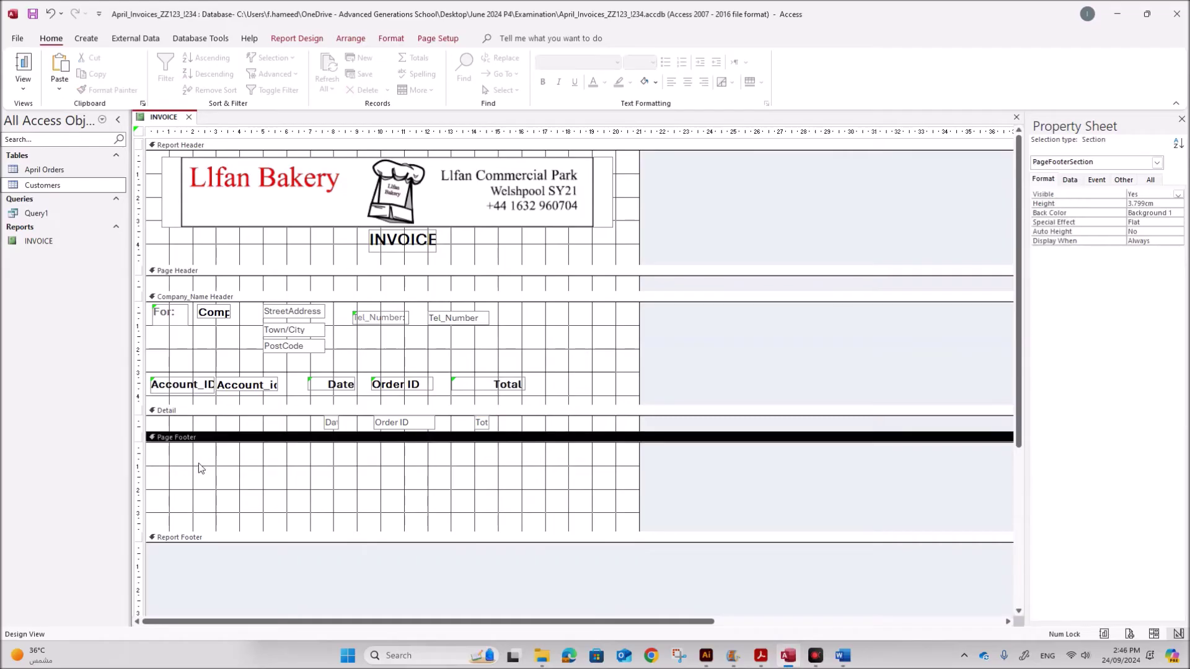
key("ctrl+v")
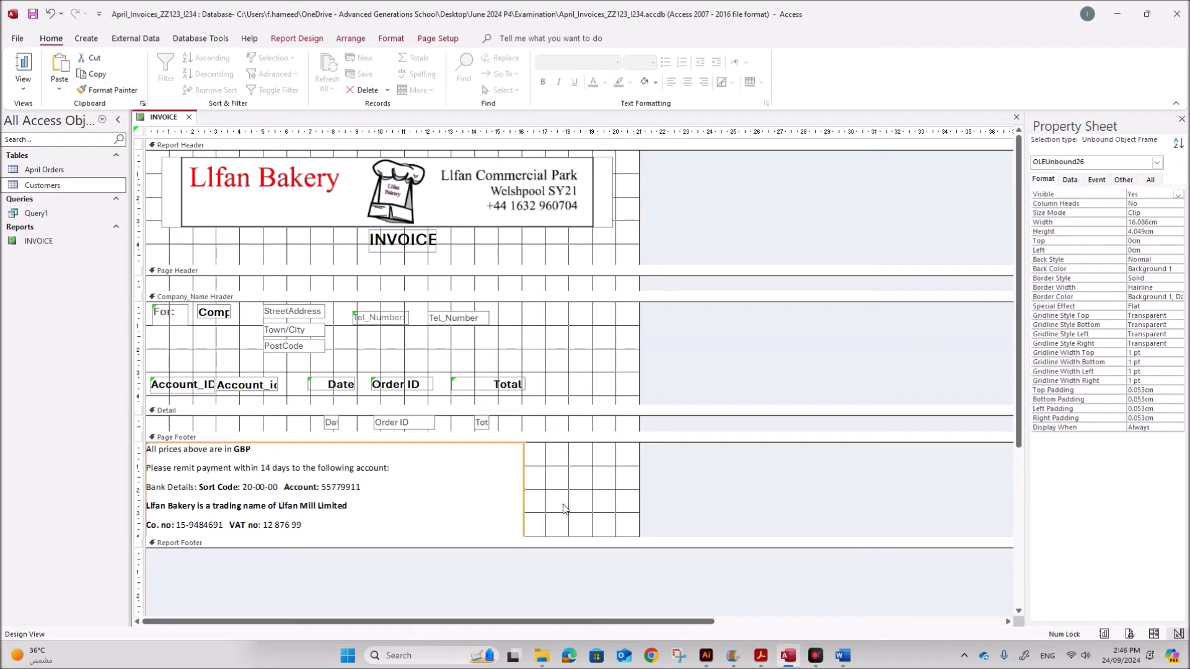
left_click_drag(139, 537, 140, 569)
left_click(551, 519)
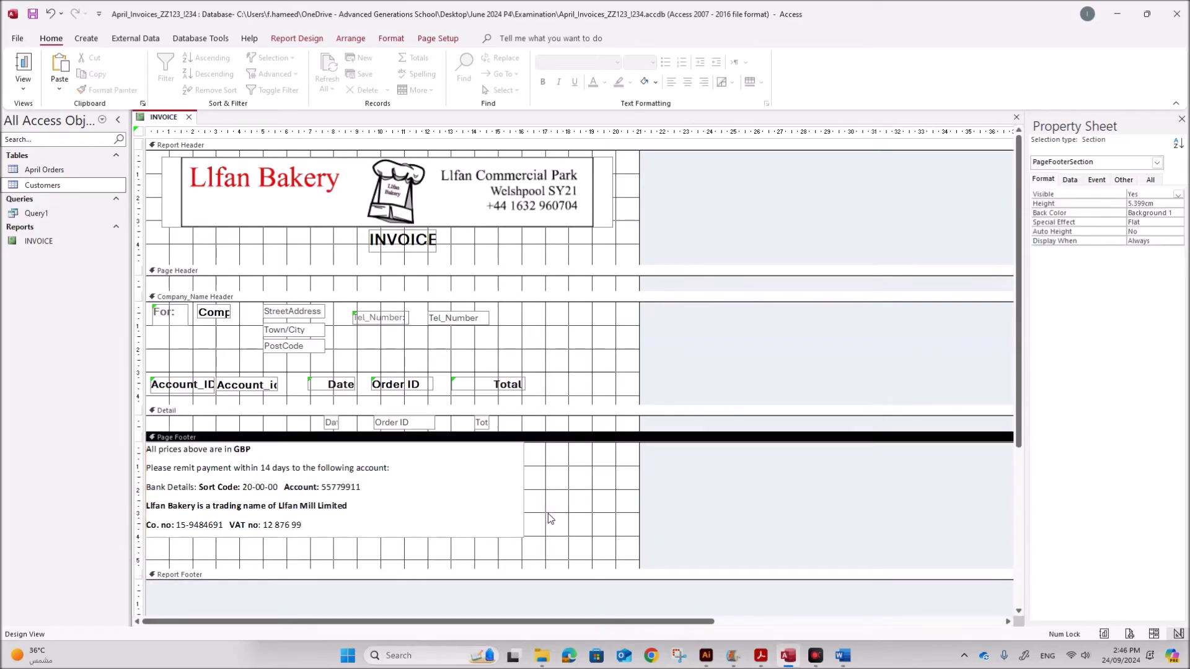
- Narrow the report slightly further and view the invoices in Layout View
left_click(548, 509)
left_click_drag(638, 243, 627, 242)
right_click(189, 115)
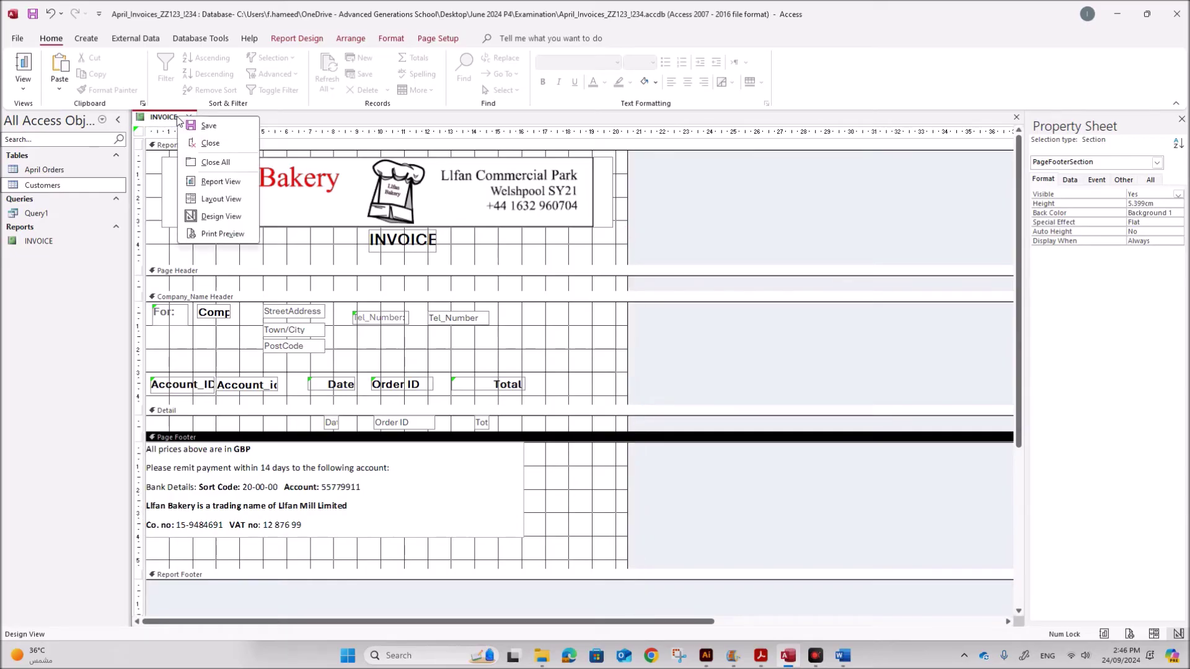
left_click(218, 201)
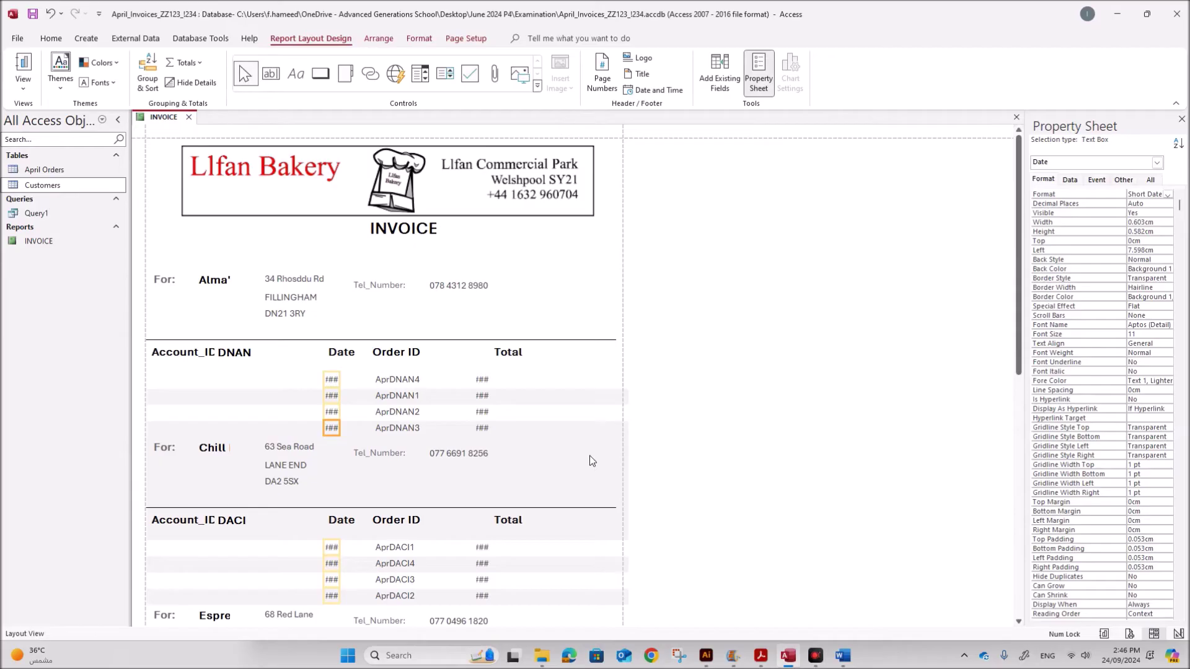
scroll(586, 456, "down", 1)
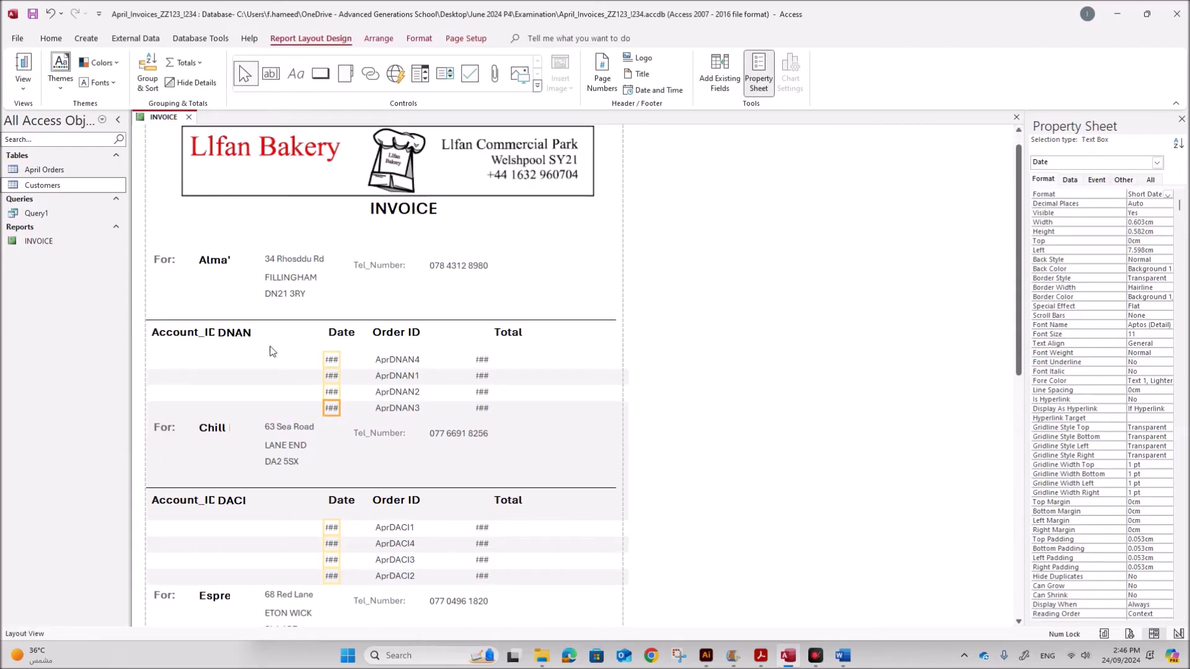
- Shift the Account_id field right to about 3.6 cm from the left edge and widen the Account_ID label up to it
left_click(236, 334)
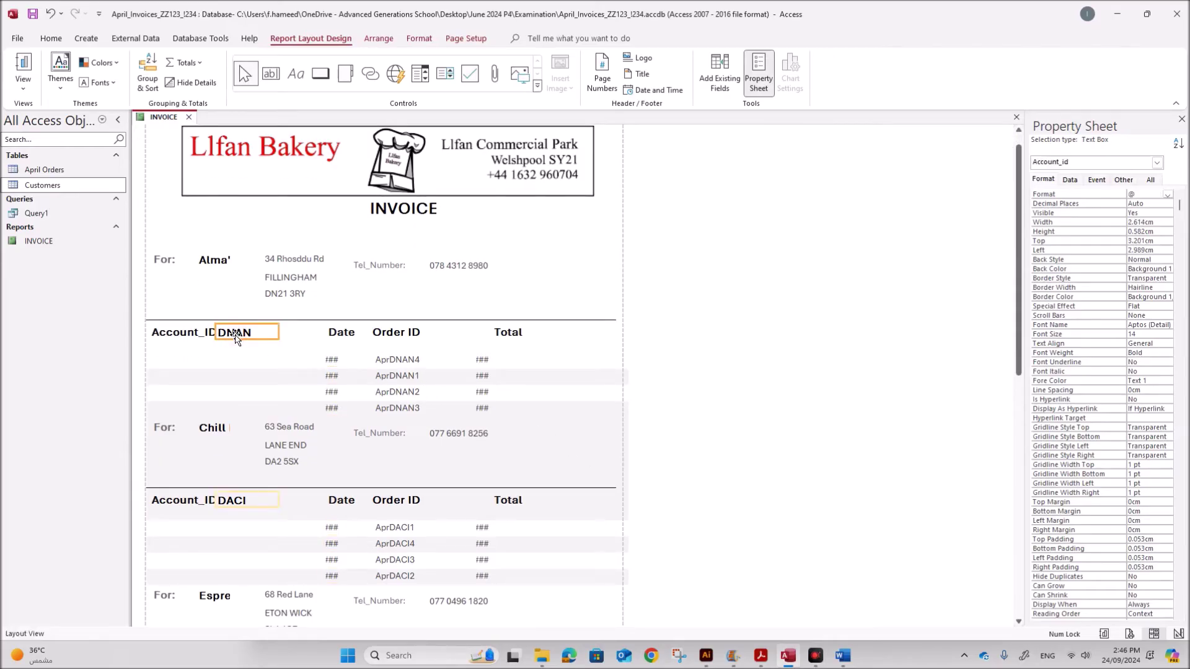
key("Right")
key("Right")
key("Right")
key("Right")
key("Right")
key("Right")
key("Right")
key("Right")
key("Right")
key("Right")
key("Right")
key("Right")
key("Right")
key("Right")
key("Right")
key("Right")
key("Right")
key("Right")
key("Right")
key("Right")
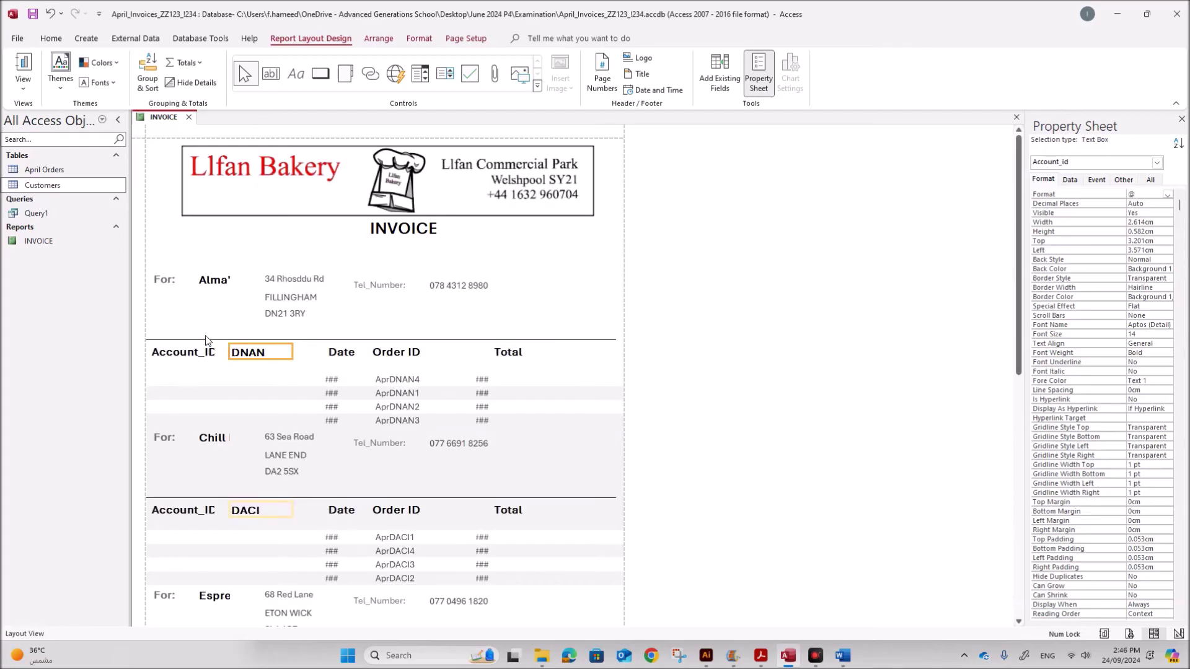
left_click(184, 349)
left_click_drag(214, 353, 229, 352)
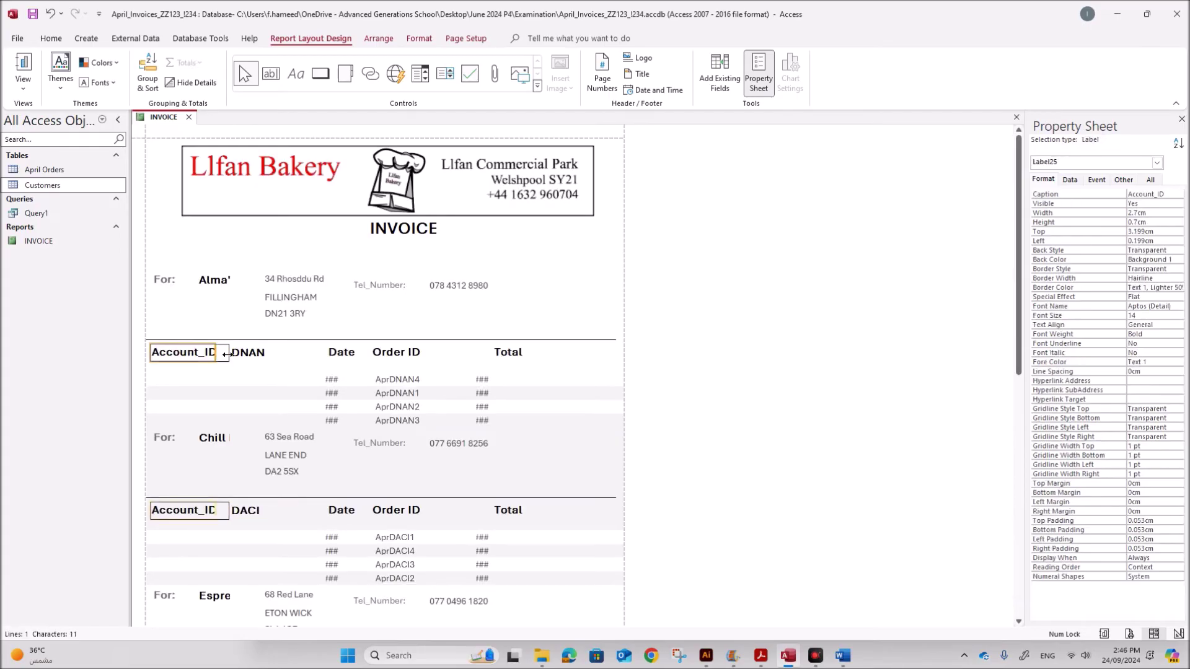
- Move the Tel_Number label and field right together, placing the label about 13.9 cm from the left edge, and raise both to about 0.1 cm from the top
left_click(439, 286)
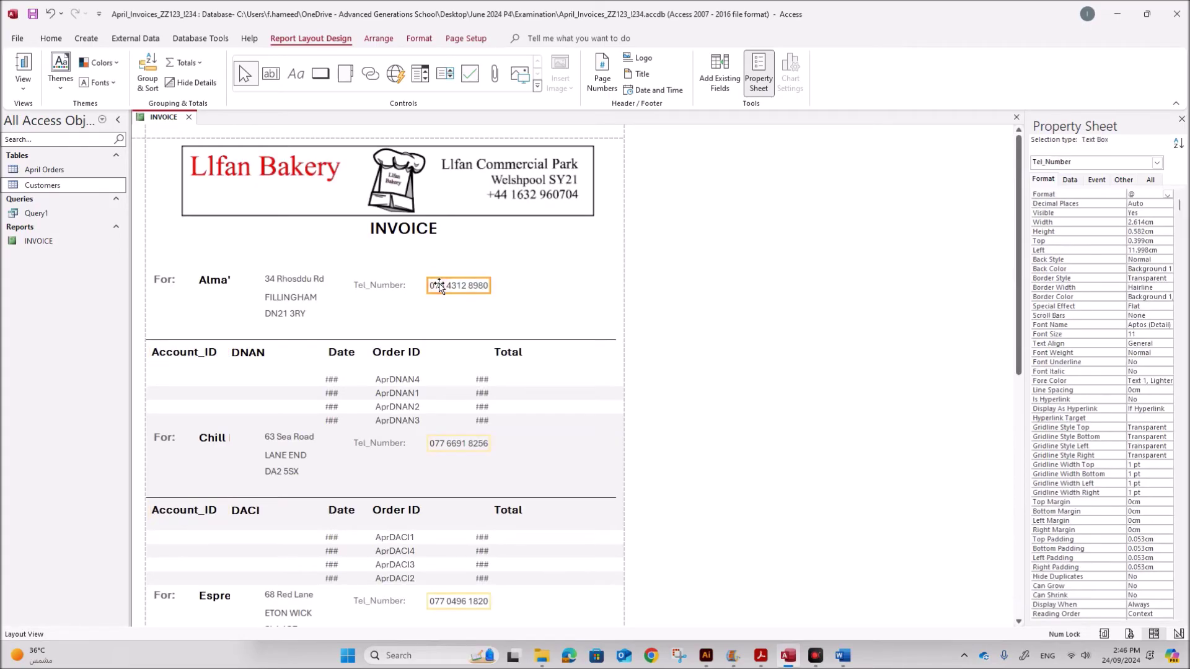
left_click(397, 285, "shift")
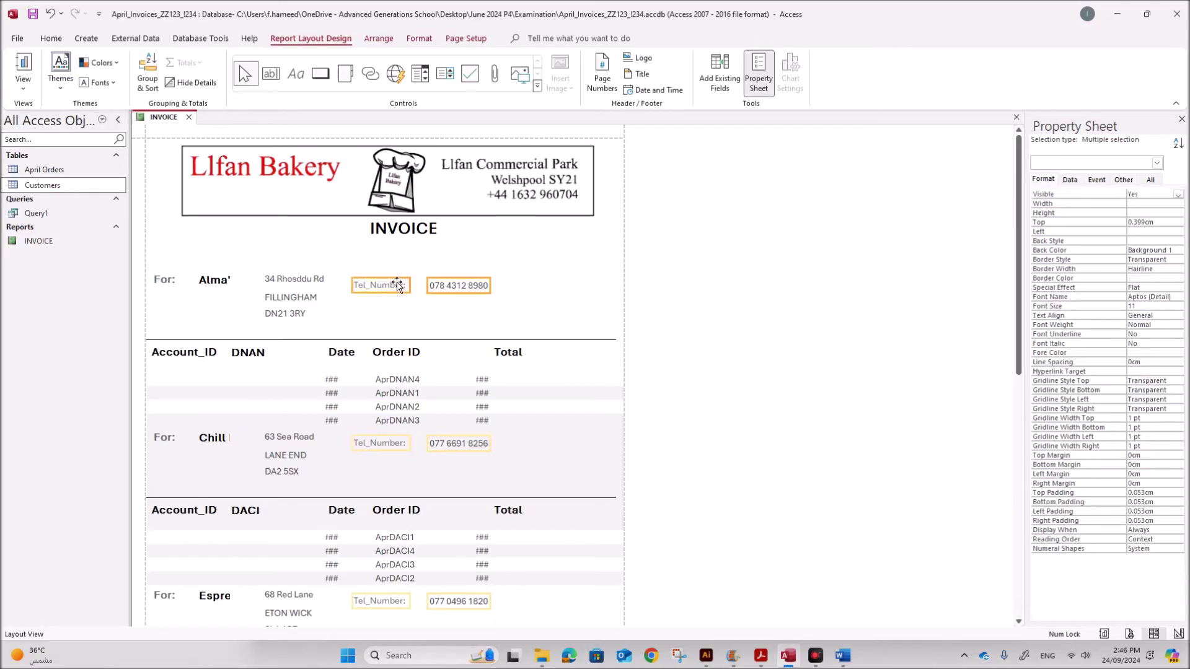
left_click_drag(397, 285, 515, 285)
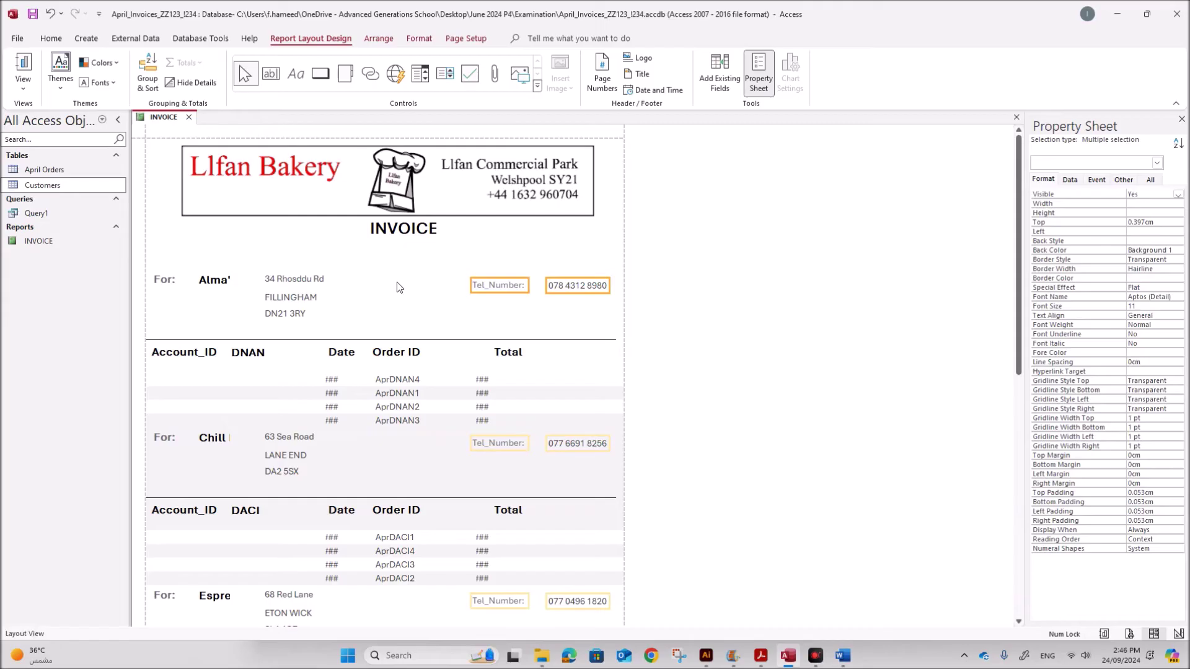
key("Up")
key("Up")
key("Up")
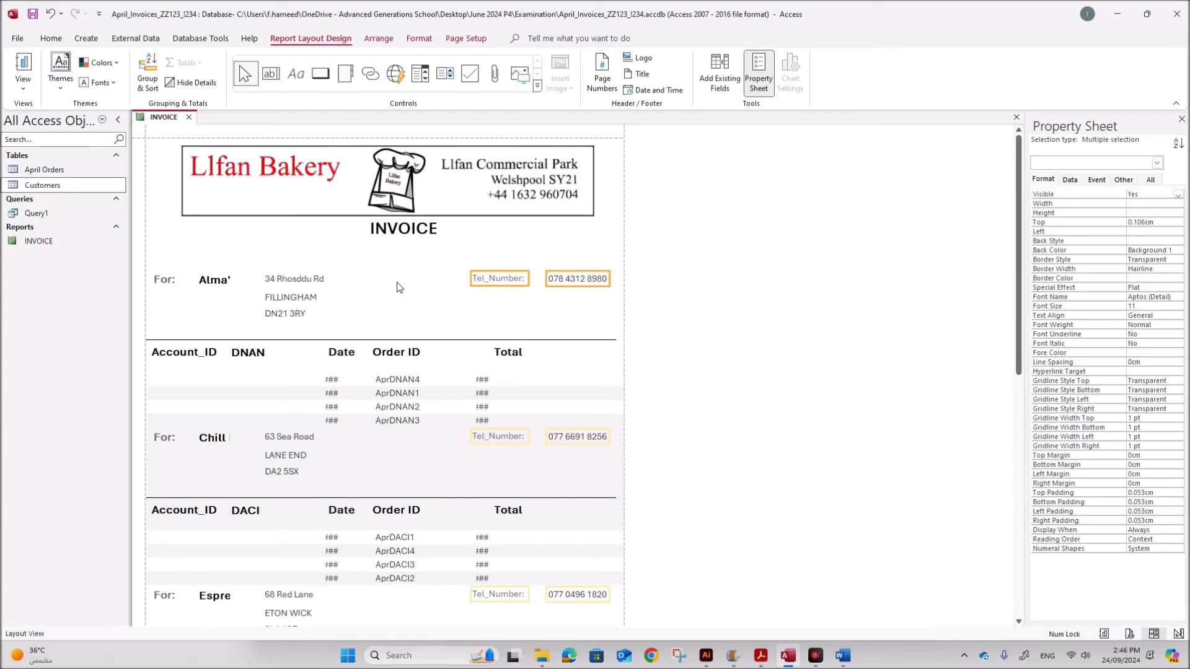
- Shift the three address fields right to about 8 cm from the left edge and widen the Company_Name field to about 5 cm
left_click(283, 274)
left_click(296, 298, "shift")
left_click(297, 313, "shift")
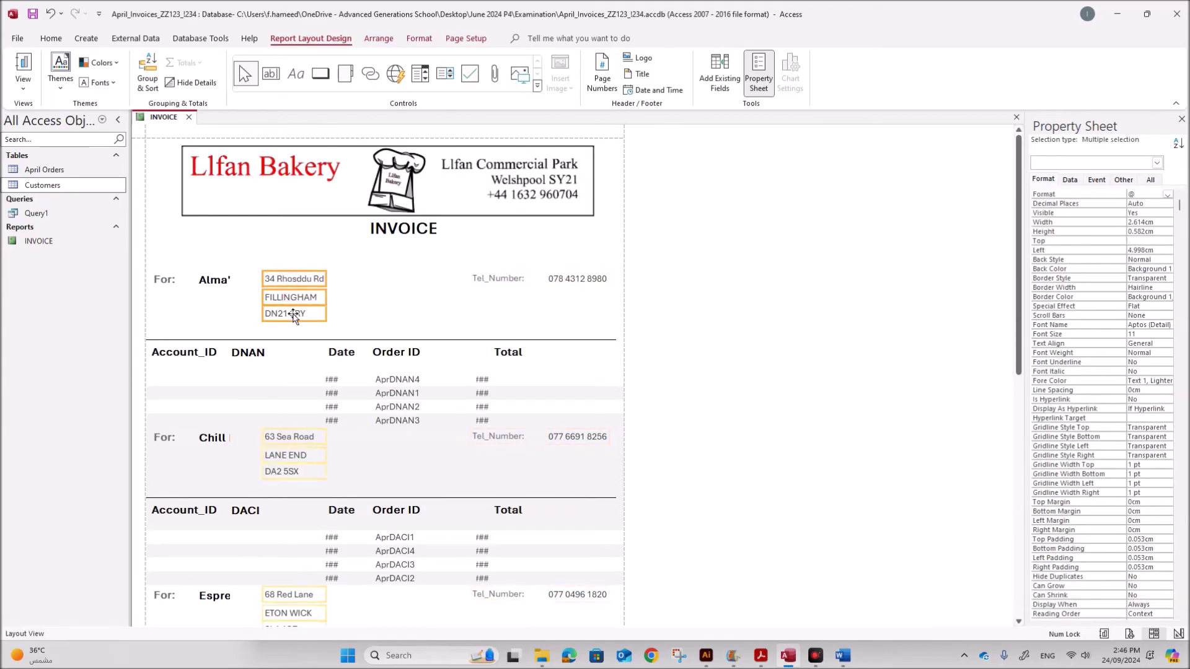
key("Right")
key("Right")
key("Right")
key("Right")
key("Right")
key("Right")
key("Right")
key("Right")
key("Right")
key("Right")
key("Right")
key("Right")
key("Right")
key("Right")
key("Right")
key("Right")
key("Right")
key("Right")
key("Right")
key("Right")
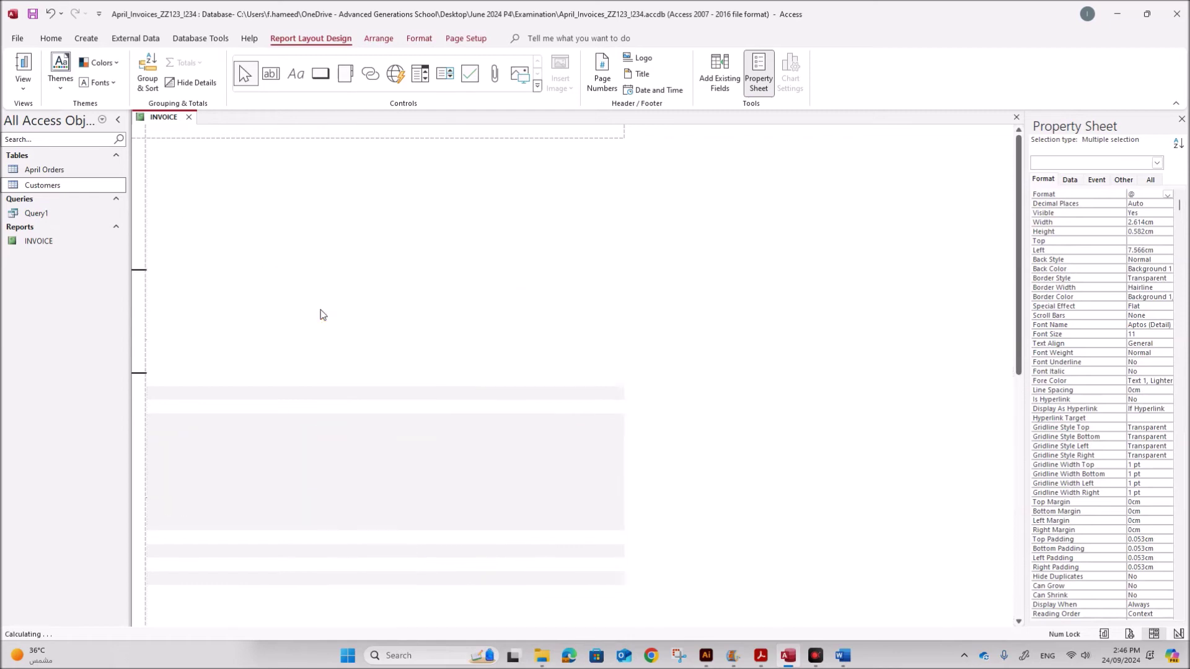
left_click(222, 280)
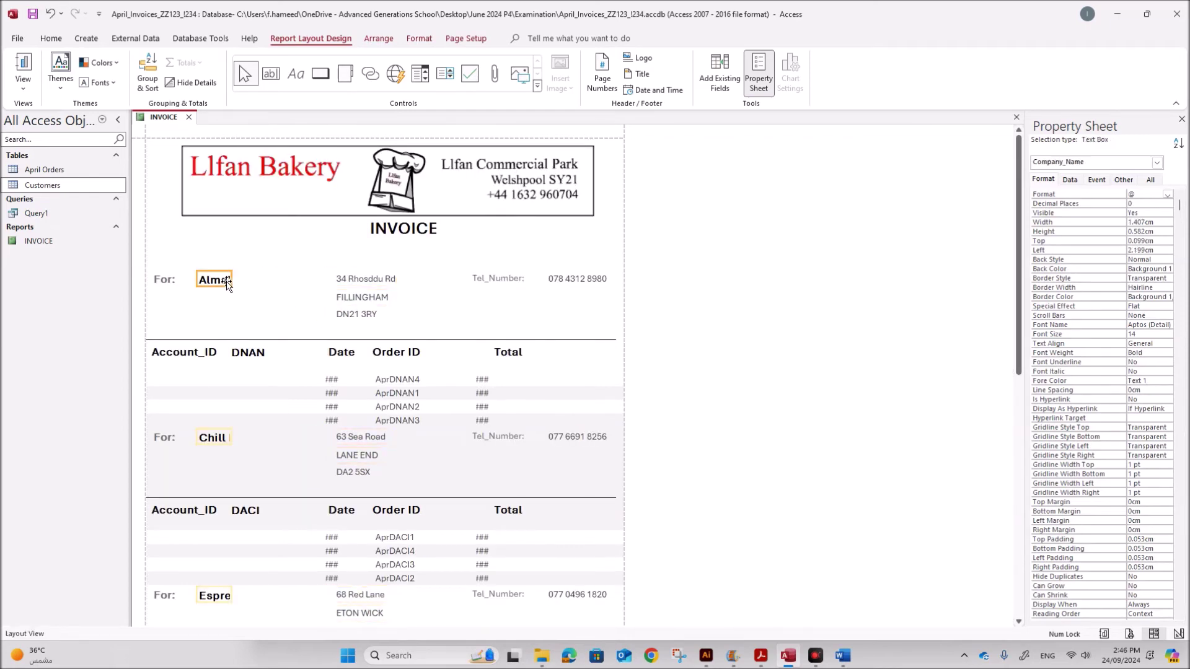
left_click_drag(234, 280, 316, 285)
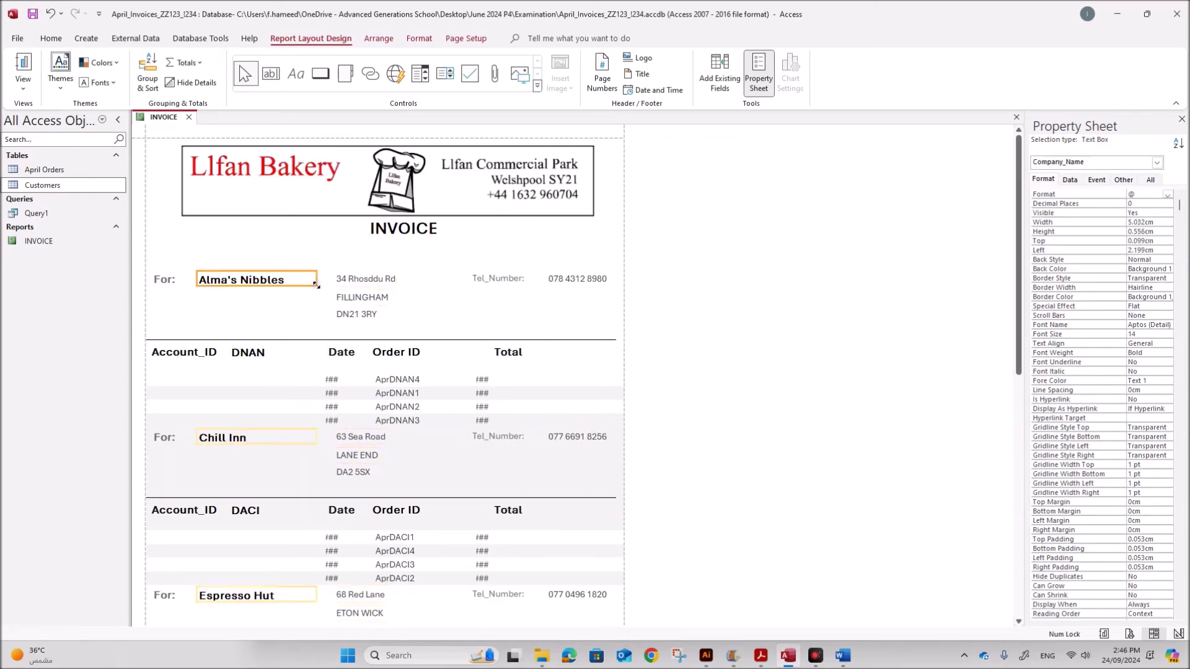
- Widen the Date field to about 2.2 cm and nudge the Date heading slightly left above it
scroll(314, 388, "down", 1)
left_click(332, 360)
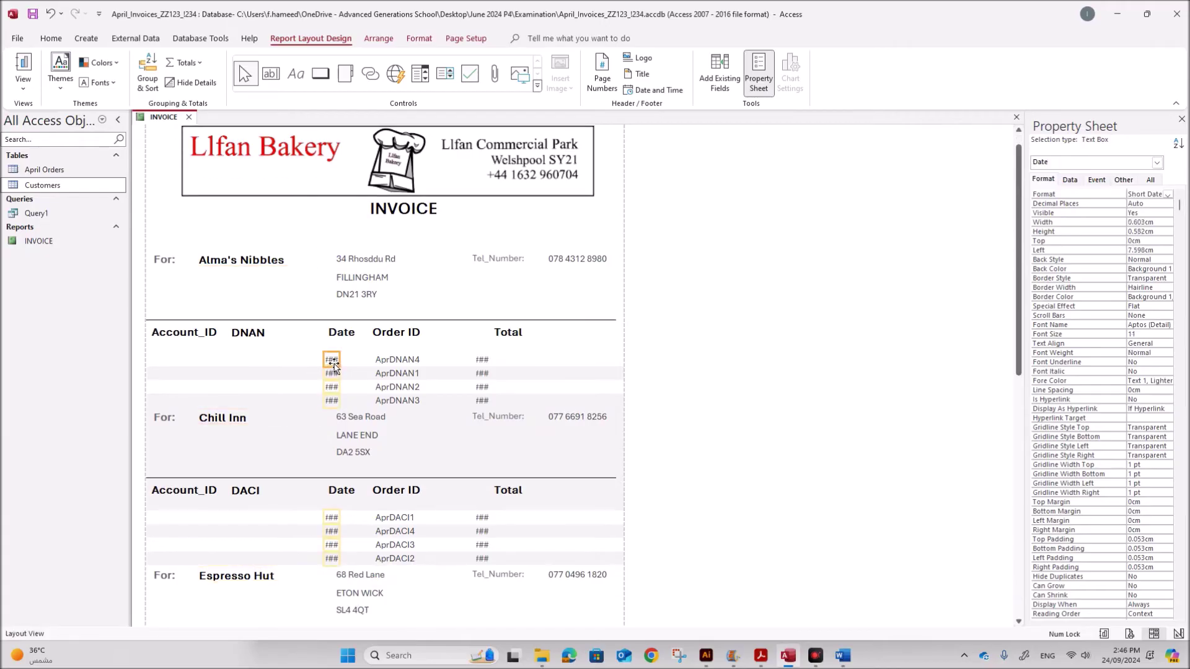
left_click_drag(339, 362, 302, 361)
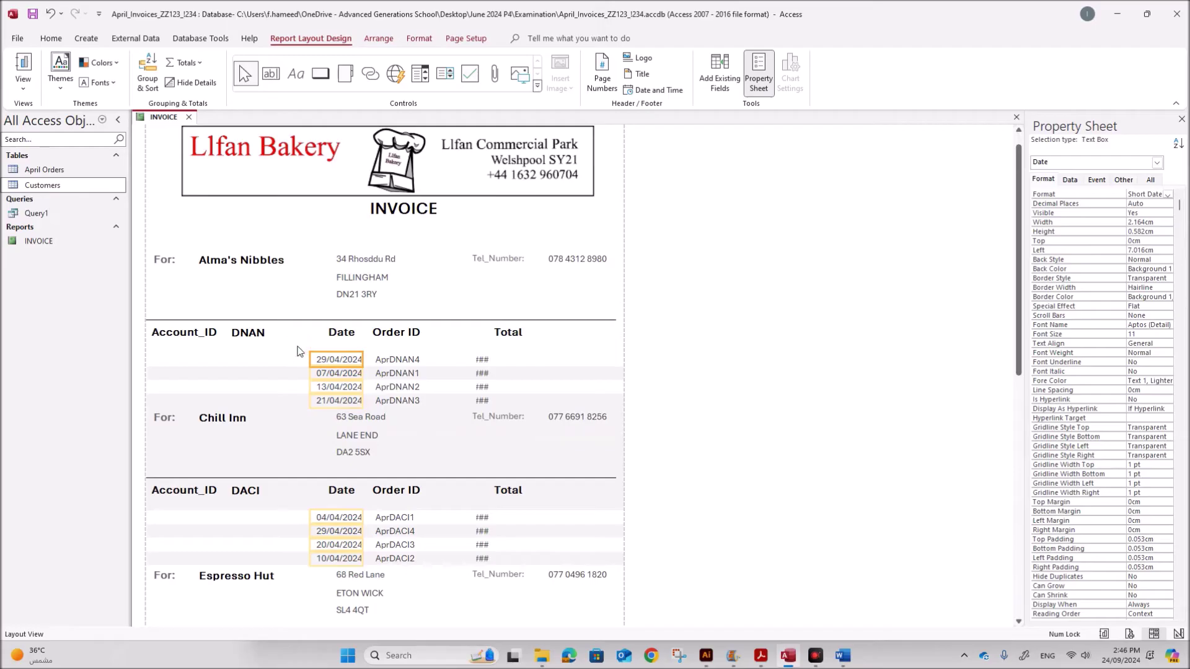
left_click(335, 333)
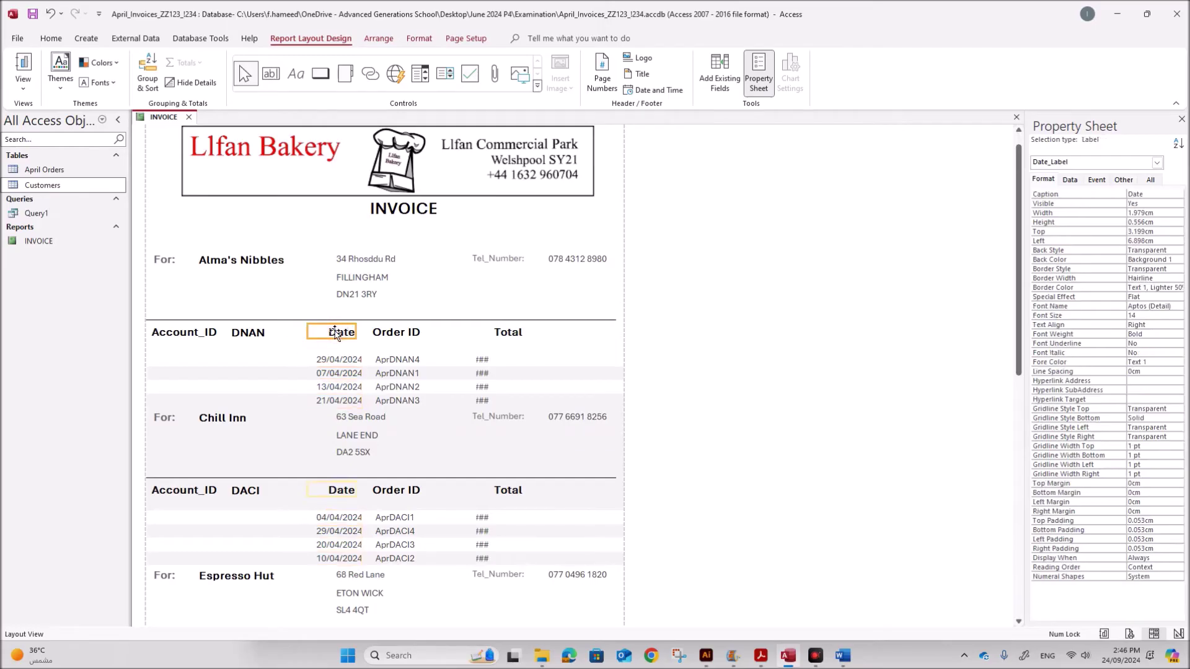
scroll(335, 333, "up", 1)
- Shift the Order ID field together with its heading slightly right, away from the dates
left_click(393, 380)
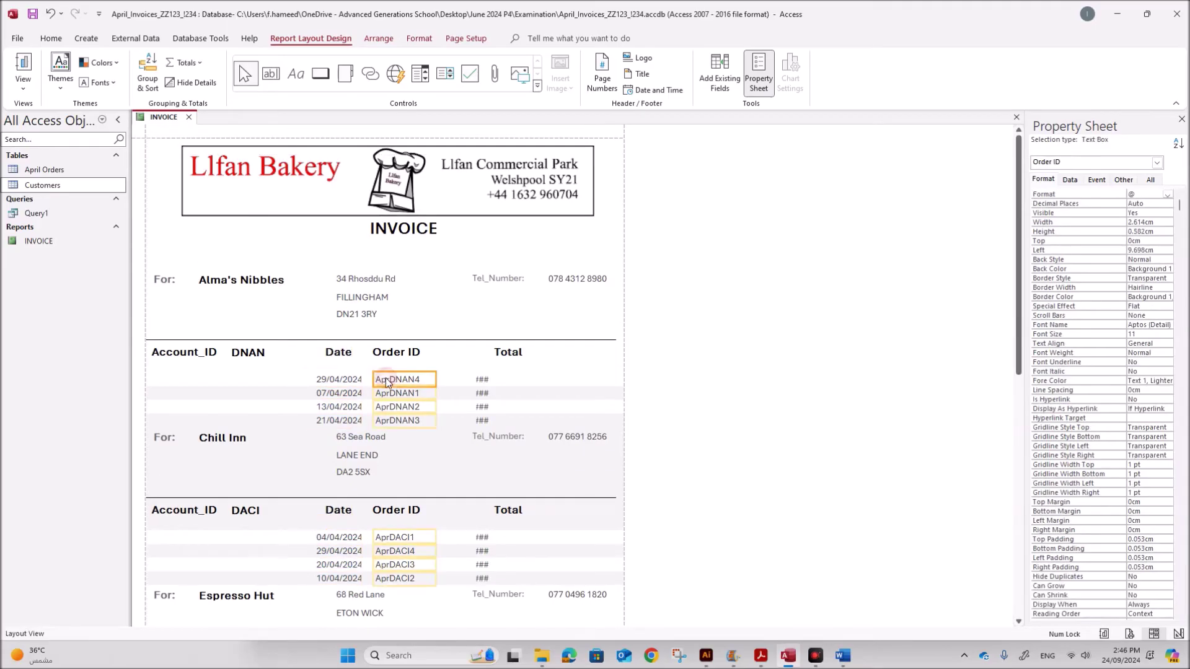
left_click(393, 353, "shift")
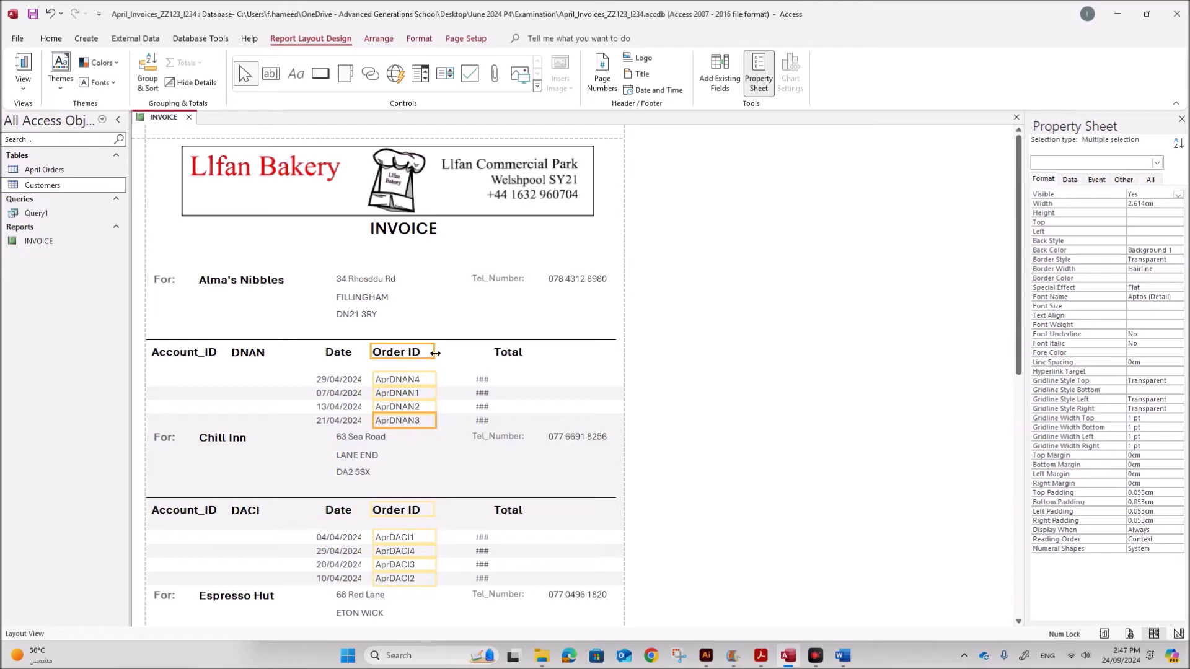
key("Right")
key("Right")
key("Right")
key("Right")
key("Right")
key("Right")
key("Right")
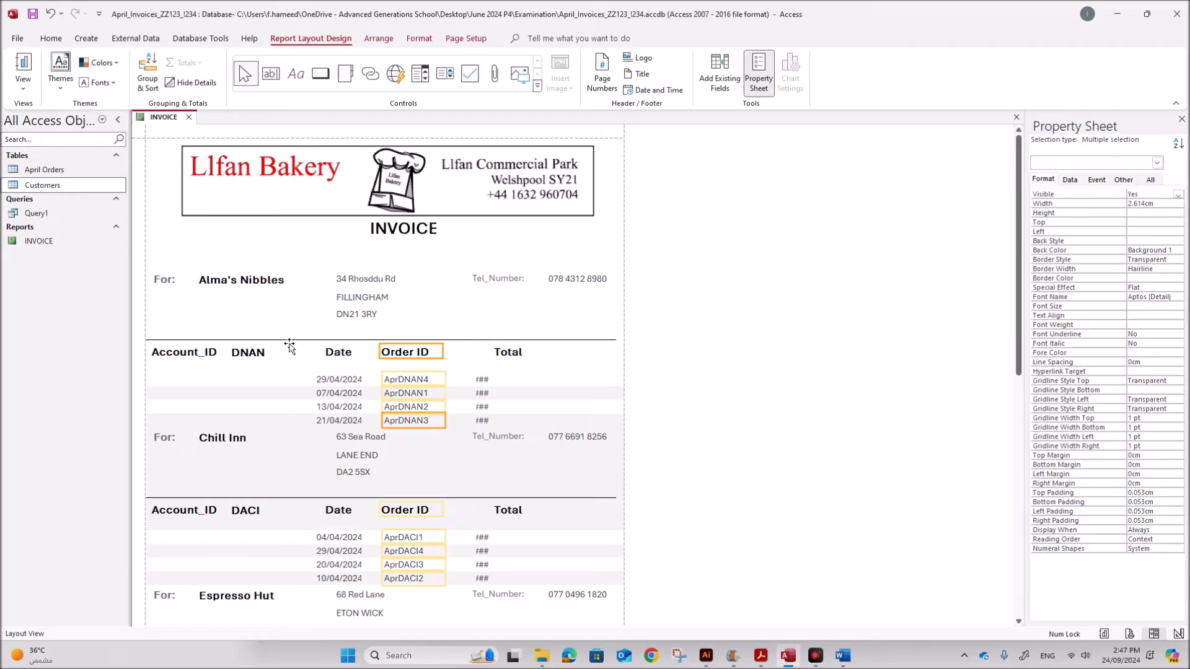
- Change the font colour of the For: label to black
left_click(168, 282)
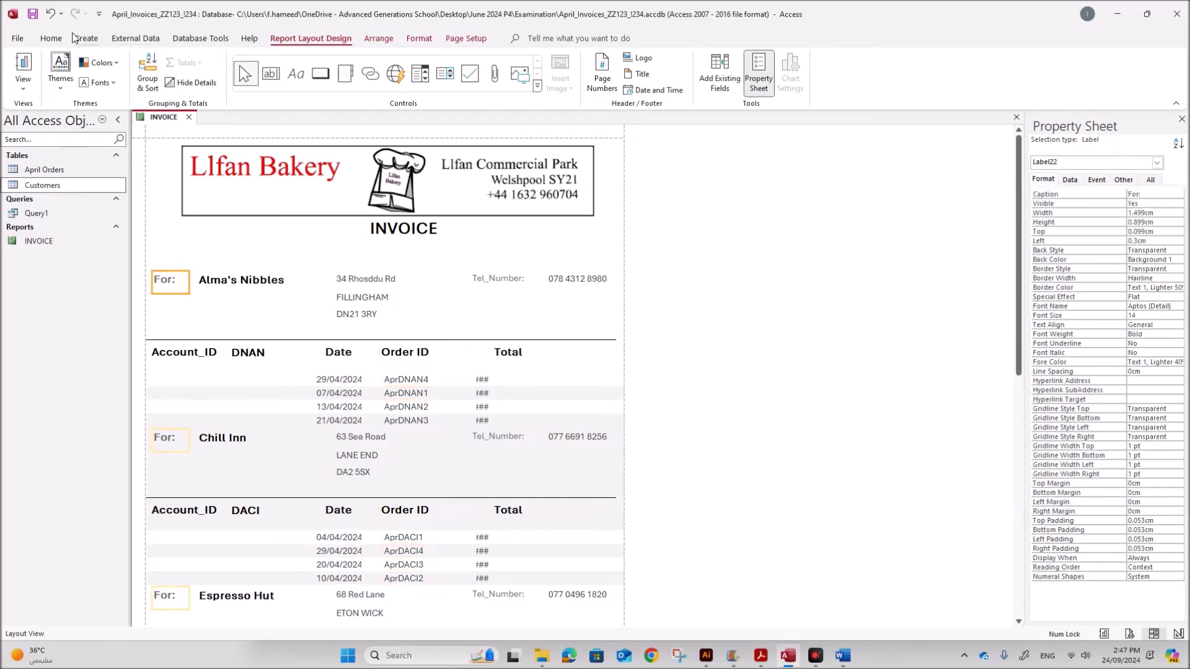
left_click(51, 38)
left_click(592, 82)
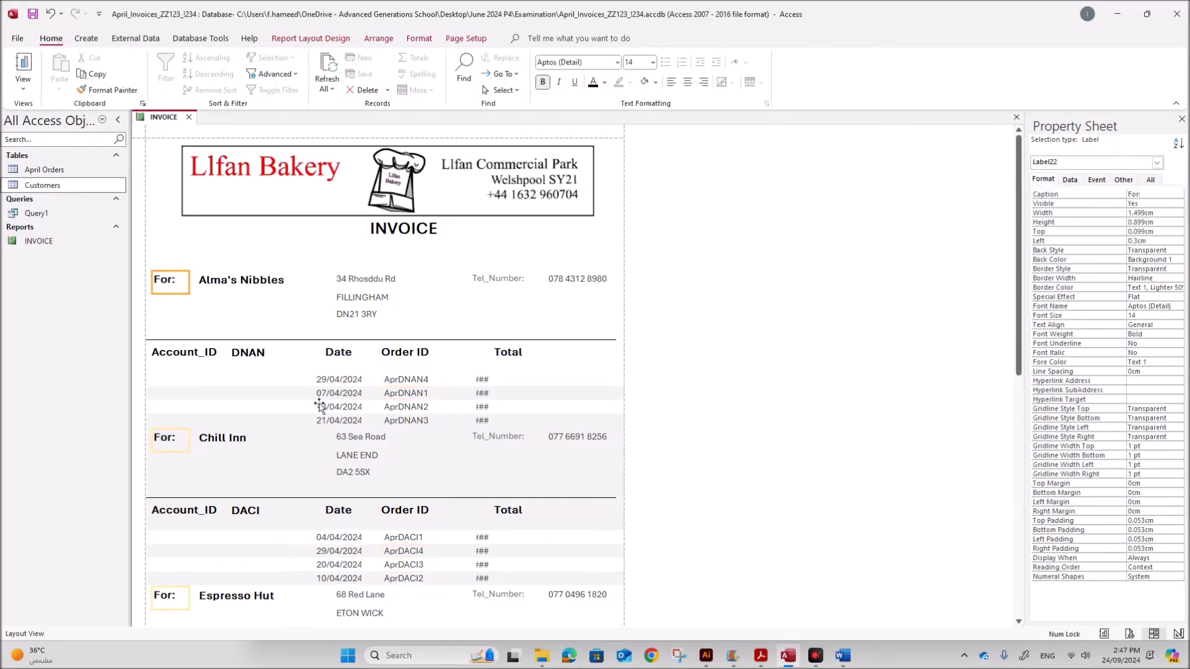
- Move the Tel_Number field left beside its label, about 16.3 cm from the left edge
left_click(498, 279)
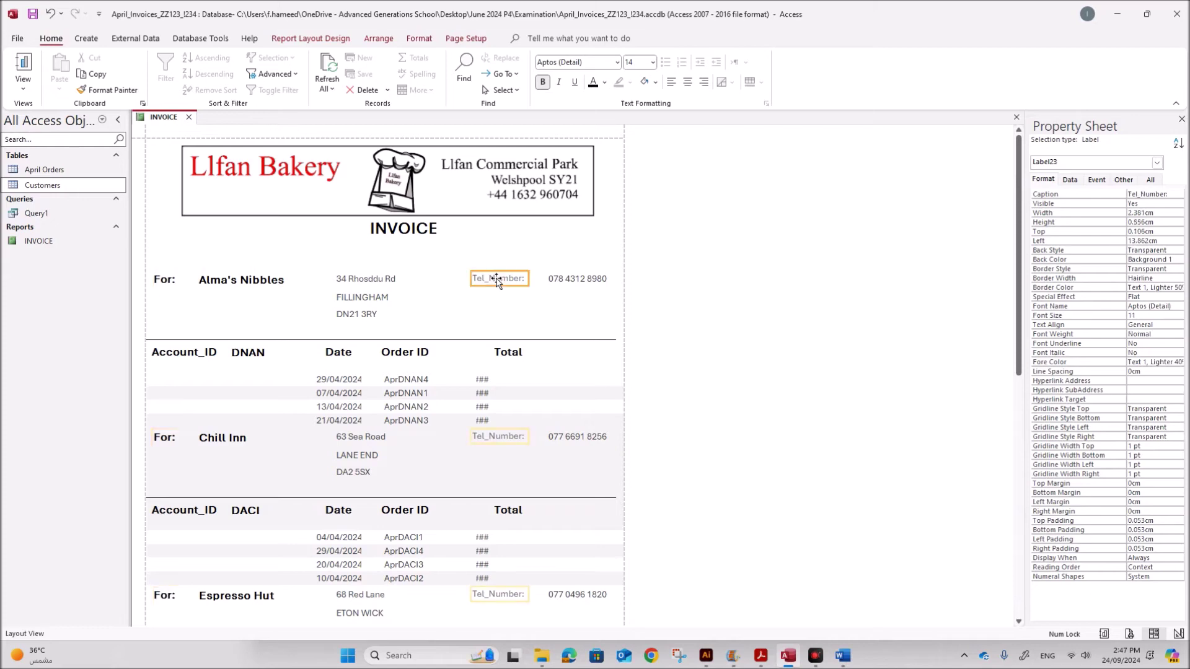
left_click(549, 280)
key("Left")
key("Right")
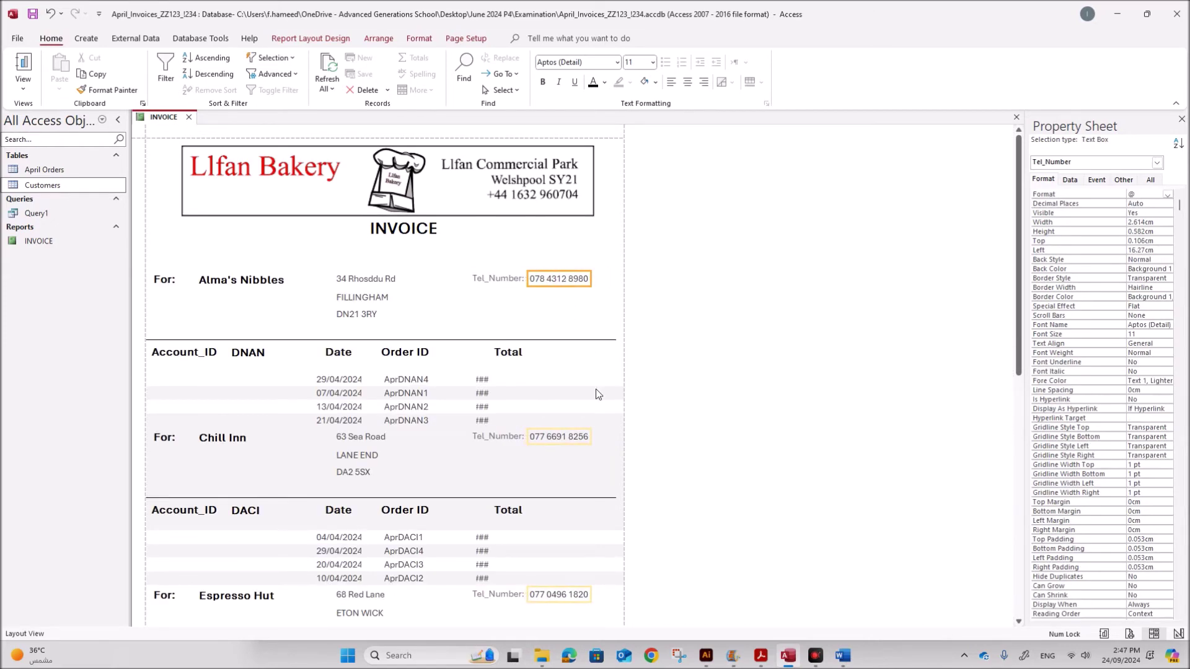
- Widen the Total for order field to about 2.4 cm so the amounts fit under the Total heading
left_click(483, 394)
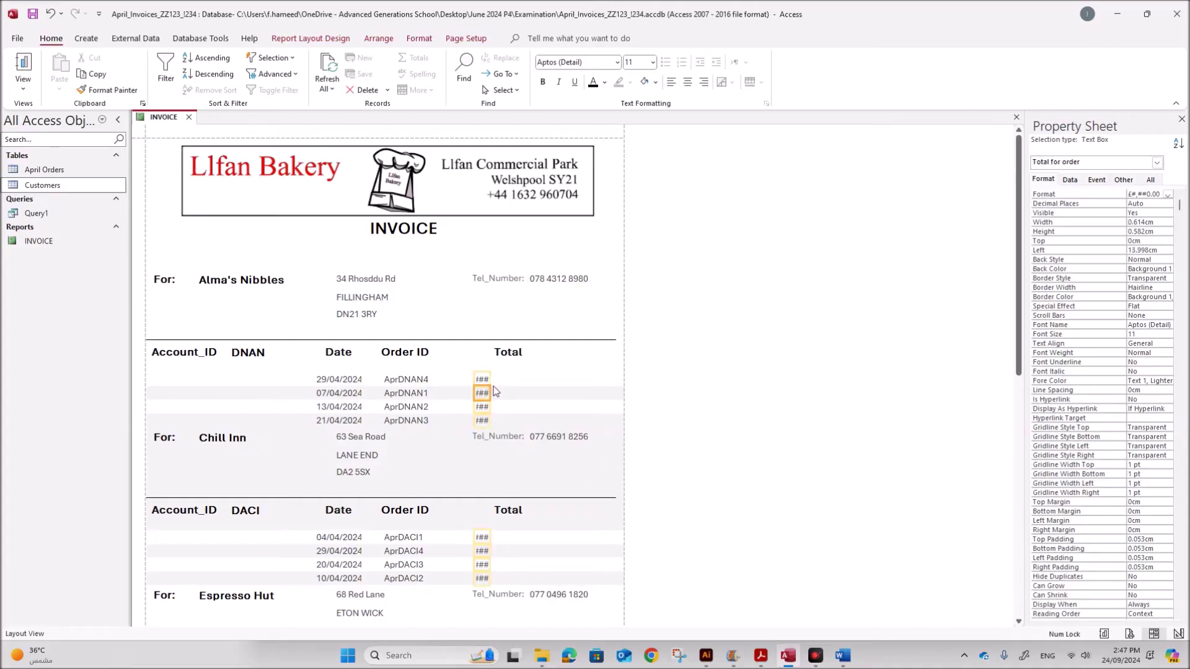
left_click_drag(490, 380, 539, 380)
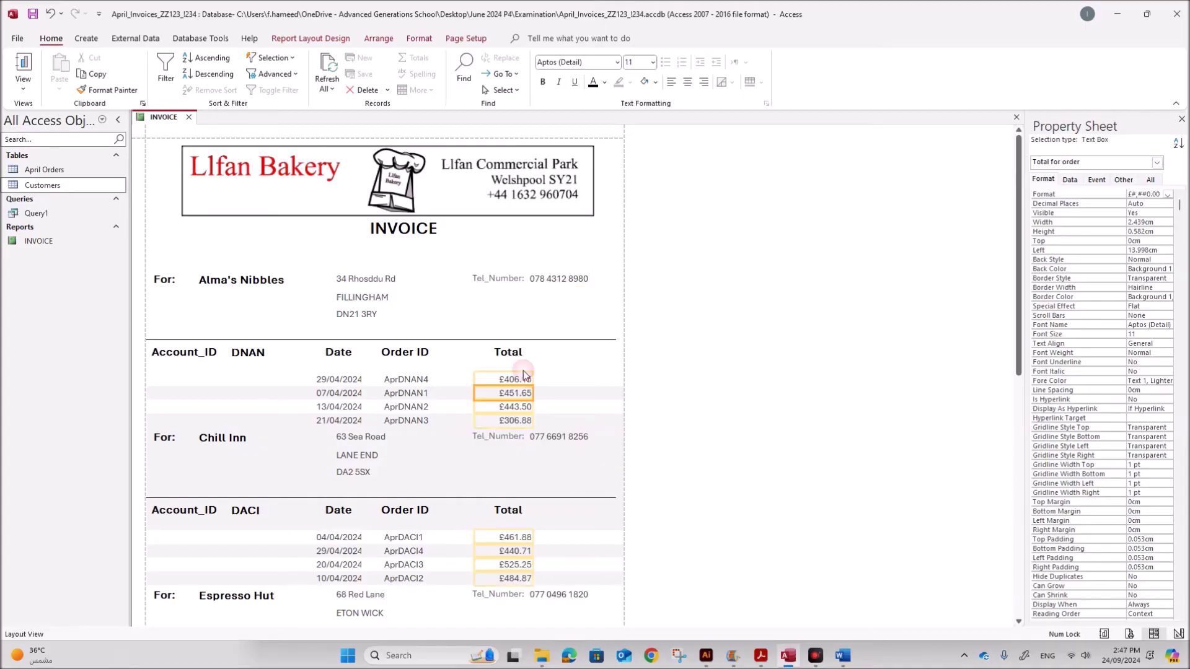
left_click(509, 354)
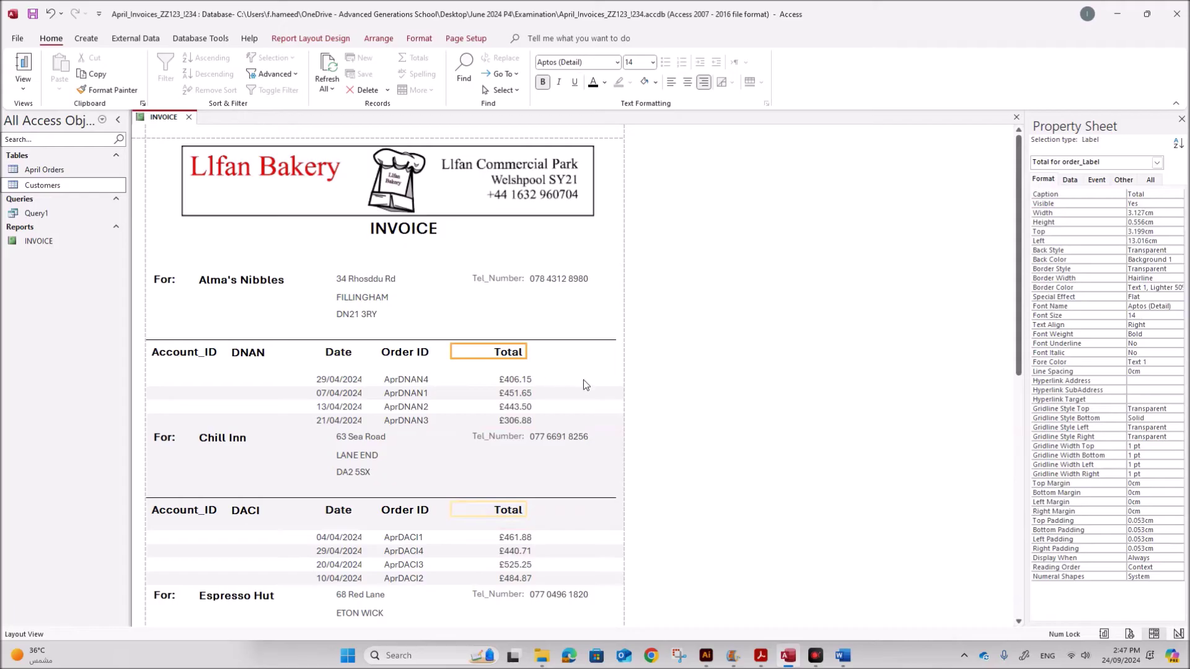
left_click(685, 389)
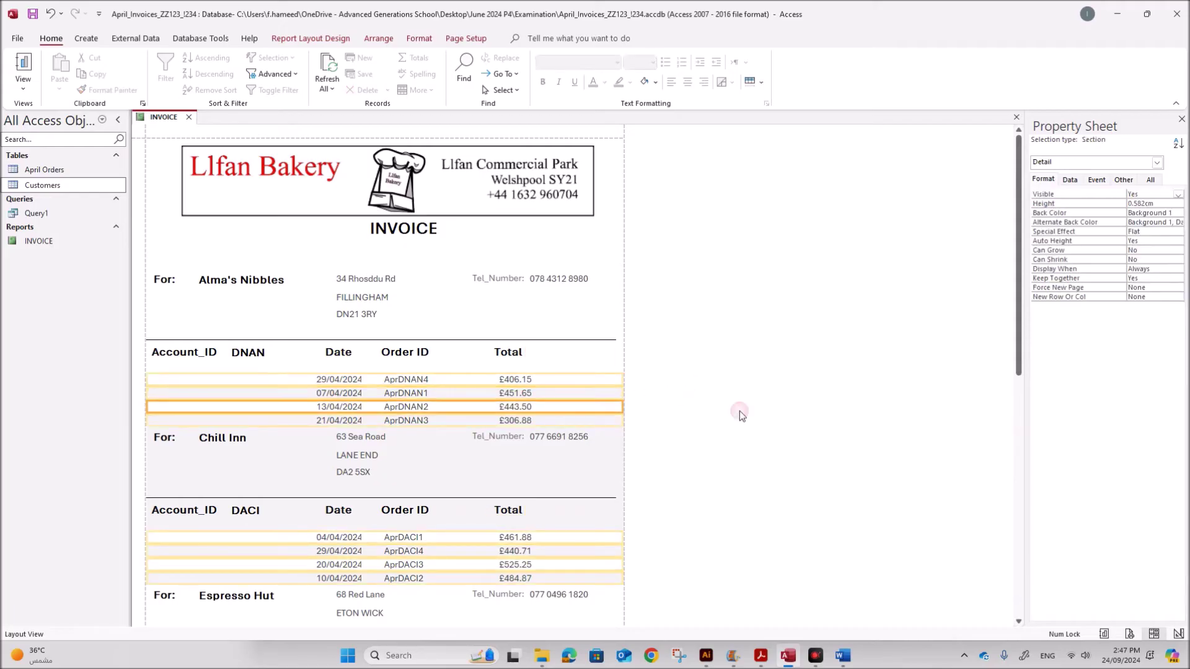
- Look through the customers' invoices in Layout View to check the column alignment and spacing
left_click(499, 396)
scroll(622, 427, "down", 2)
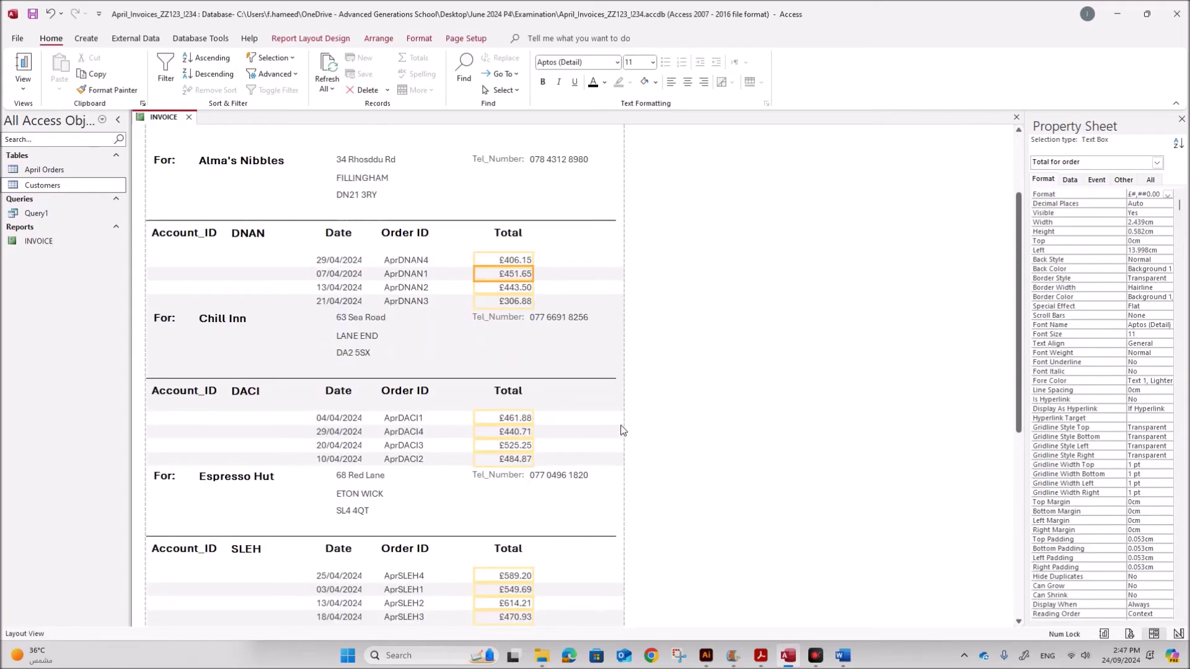
scroll(623, 431, "up", 1)
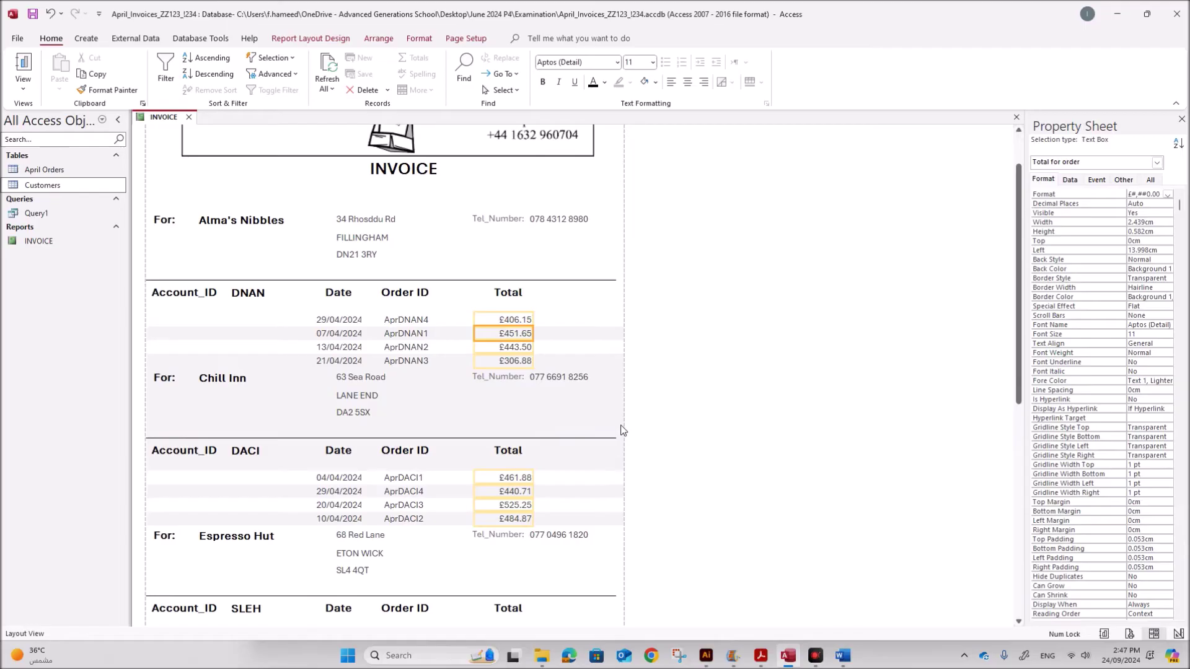
scroll(623, 430, "down", 1)
scroll(623, 430, "up", 1)
scroll(623, 430, "down", 2)
scroll(623, 430, "up", 1)
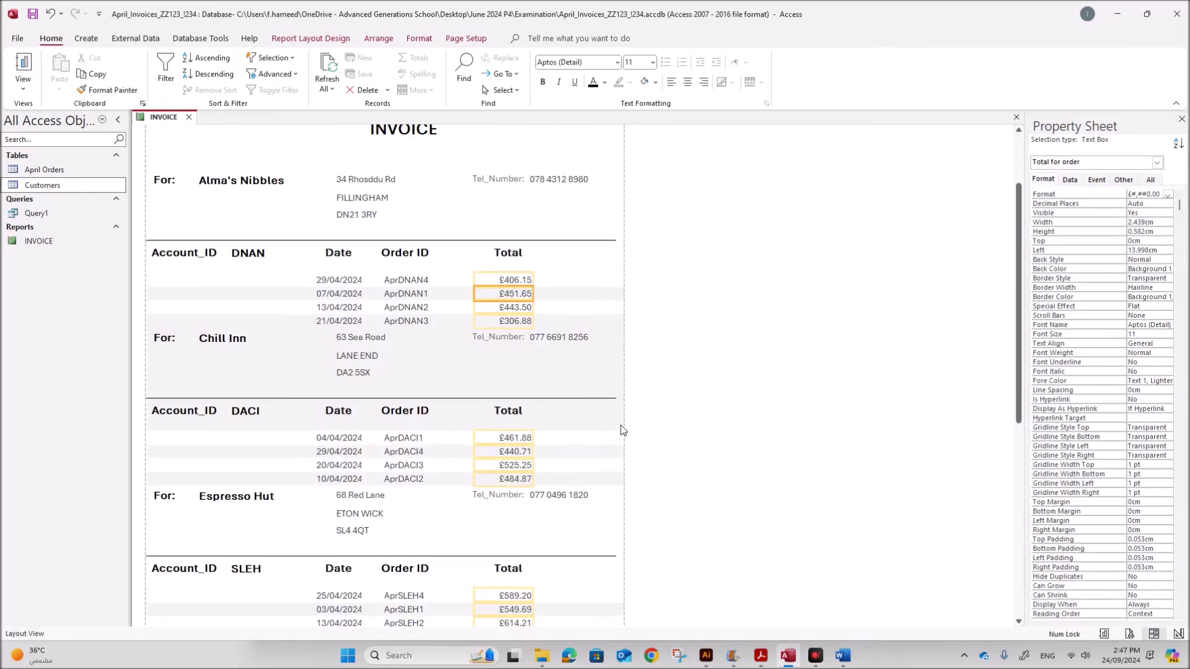
scroll(568, 541, "down", 2)
scroll(426, 508, "up", 4)
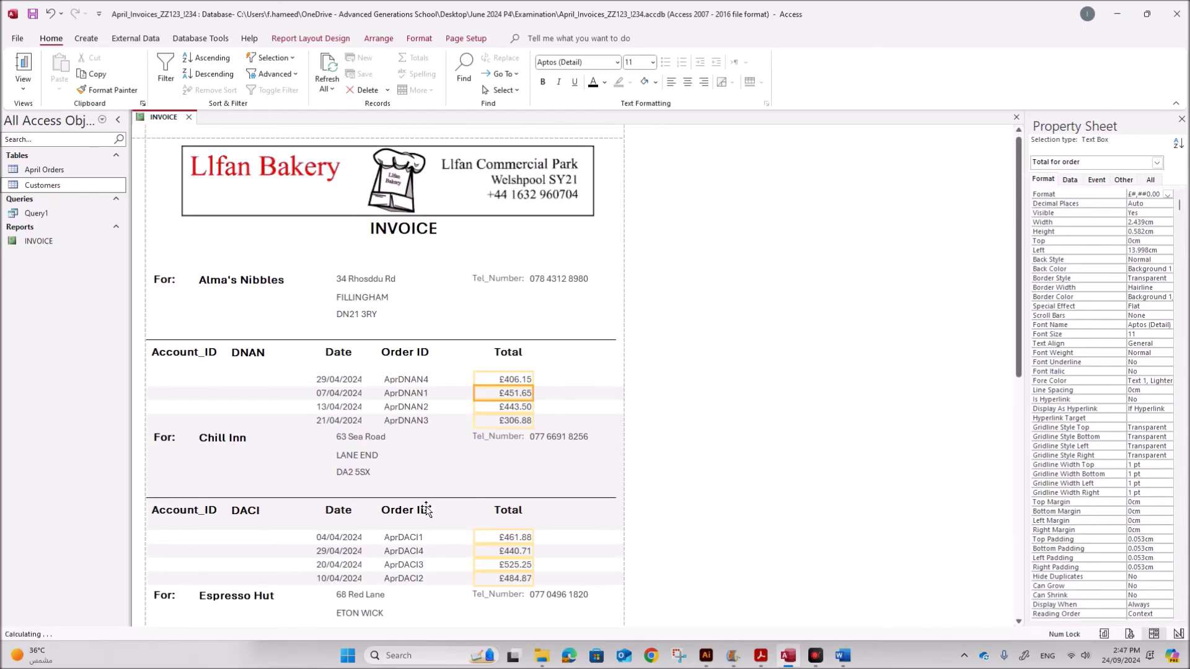
scroll(426, 508, "down", 2)
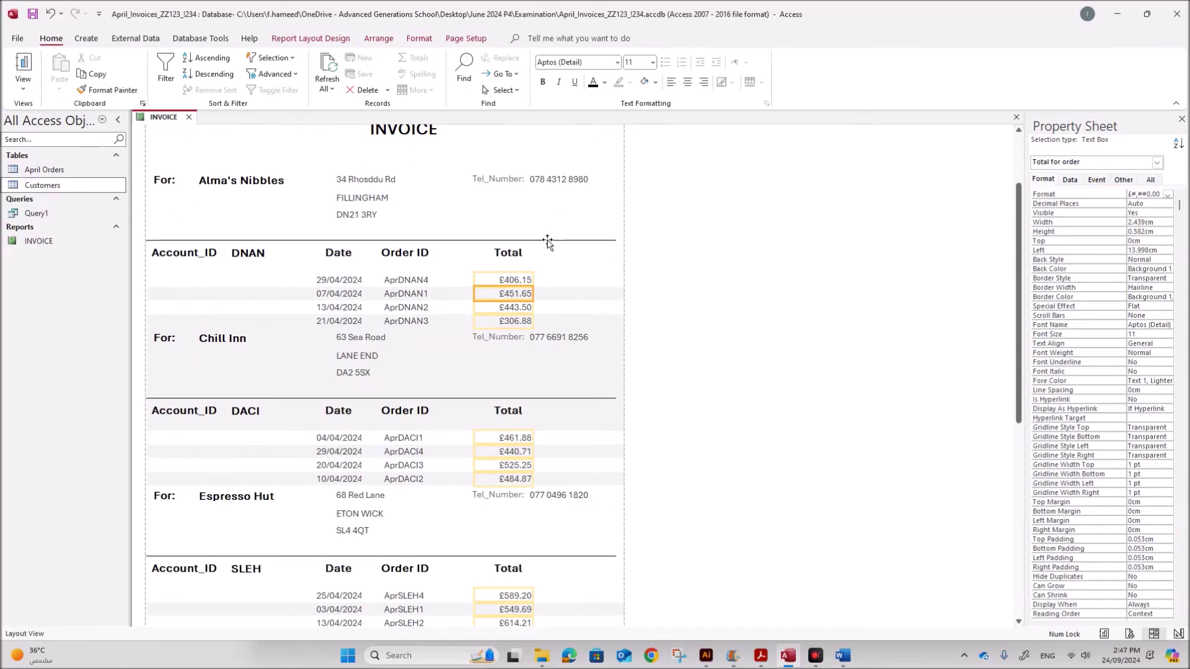
scroll(417, 352, "up", 2)
- Show the INVOICE report in Print Preview to check the page layout
right_click(172, 124)
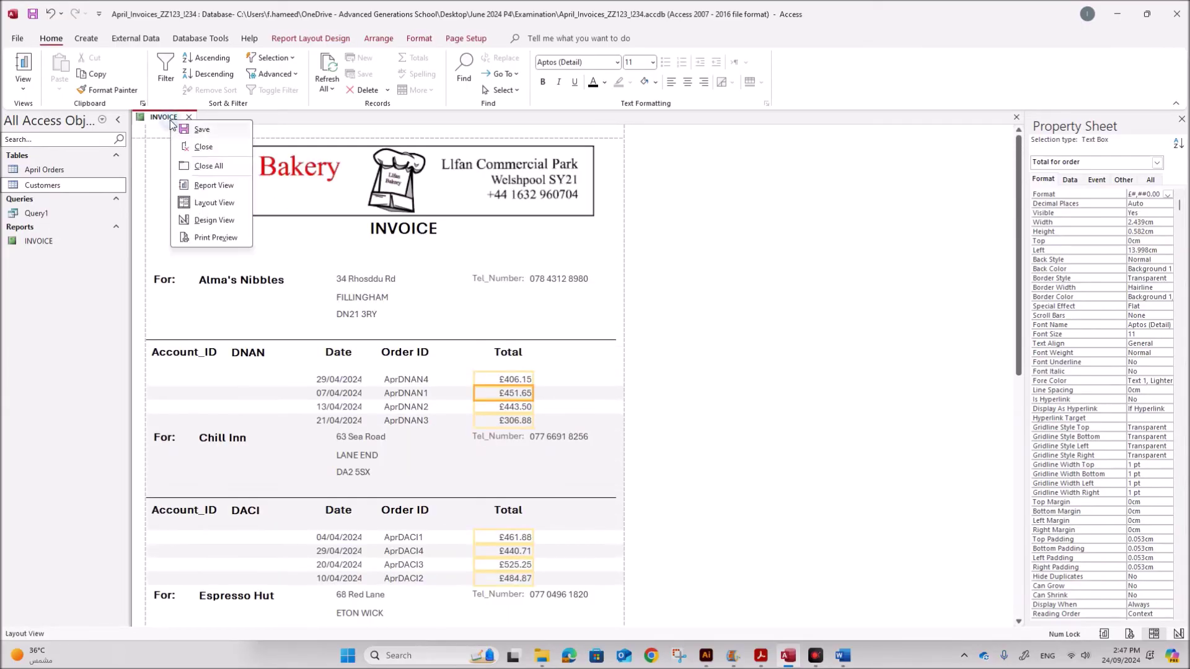
left_click(216, 203)
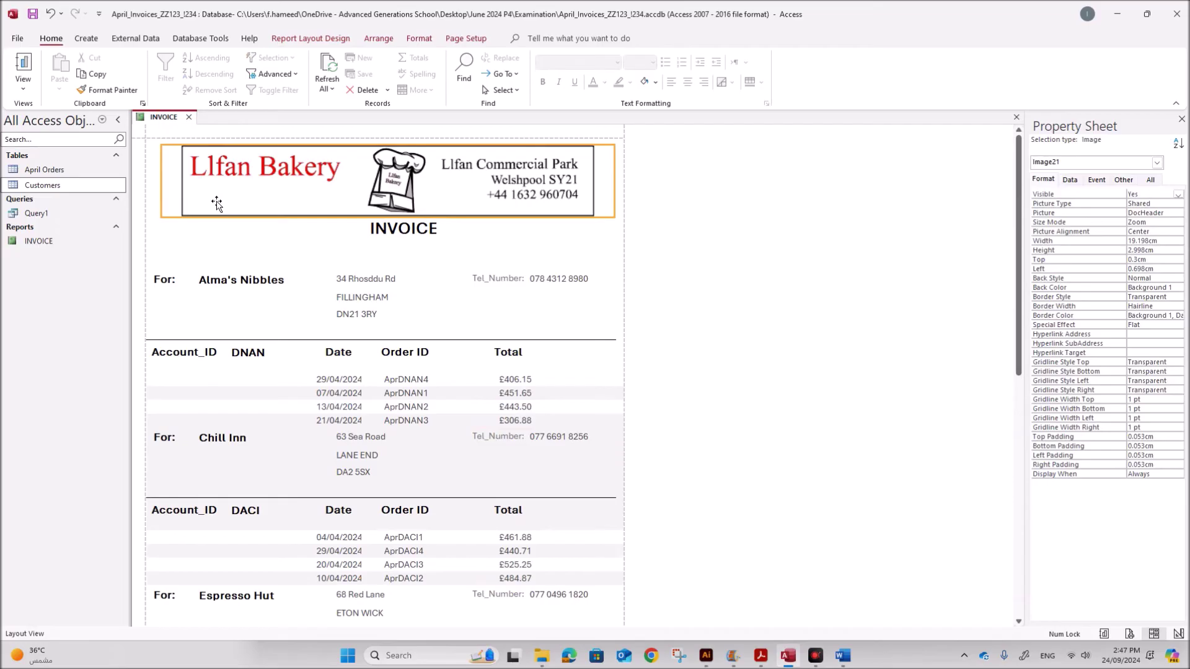
right_click(165, 120)
left_click(210, 235)
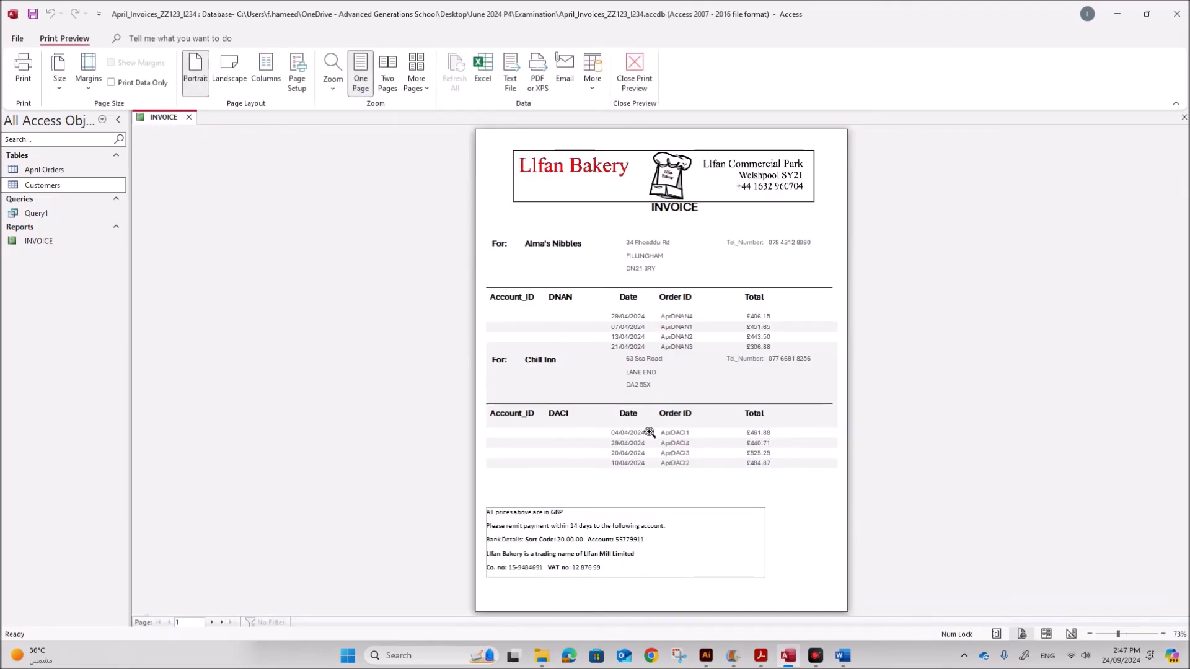
- Return the report to Layout View and widen the Date field to about 2.5 cm
right_click(166, 115)
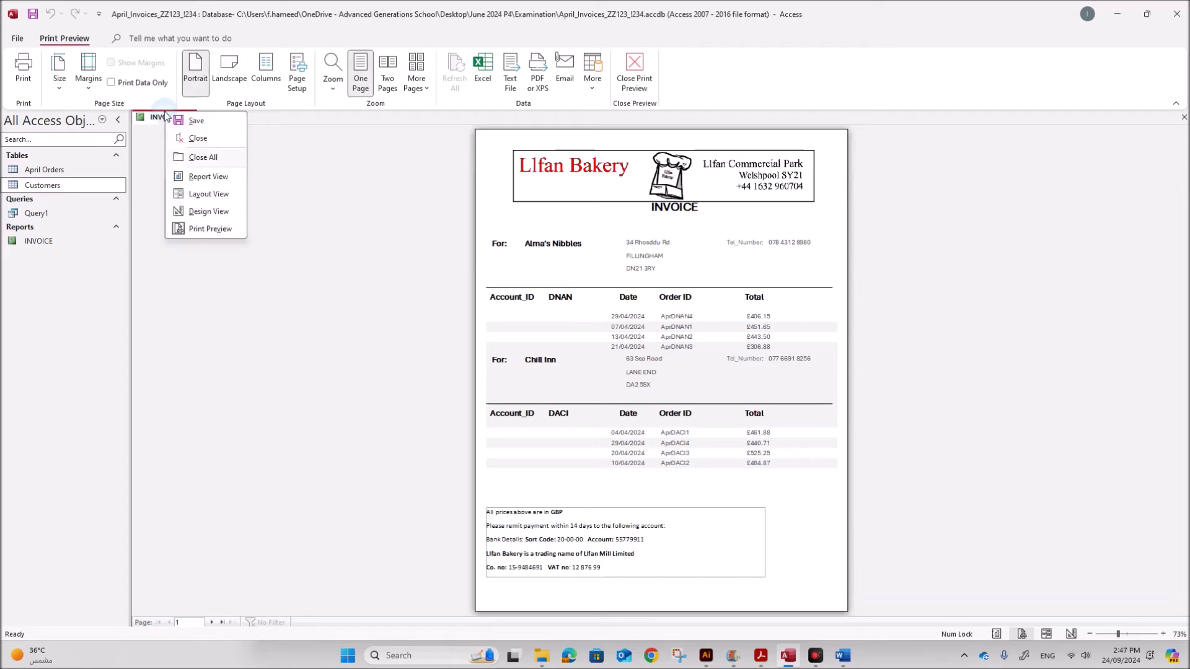
left_click(209, 194)
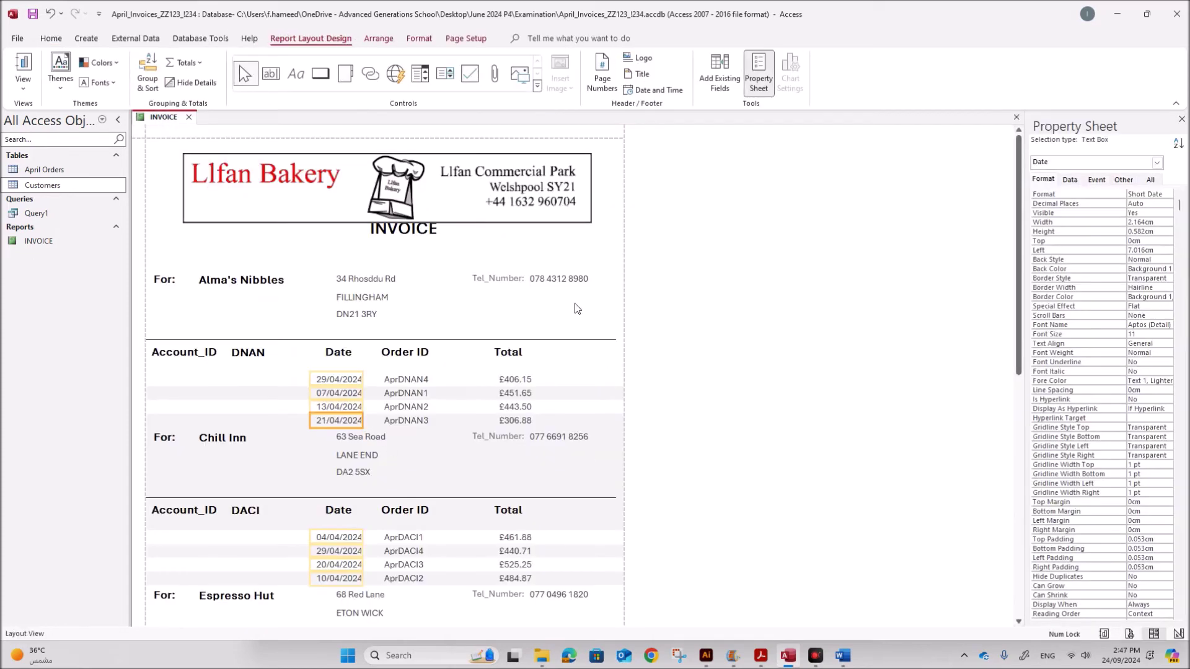
scroll(359, 472, "down", 2)
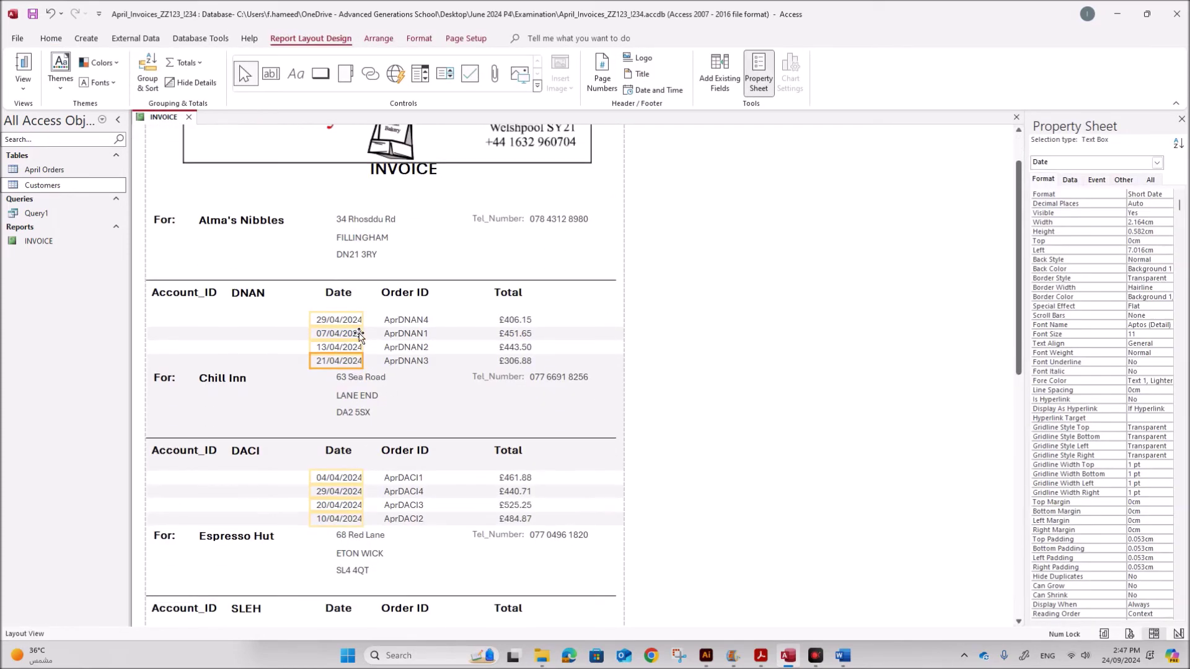
left_click_drag(361, 332, 370, 333)
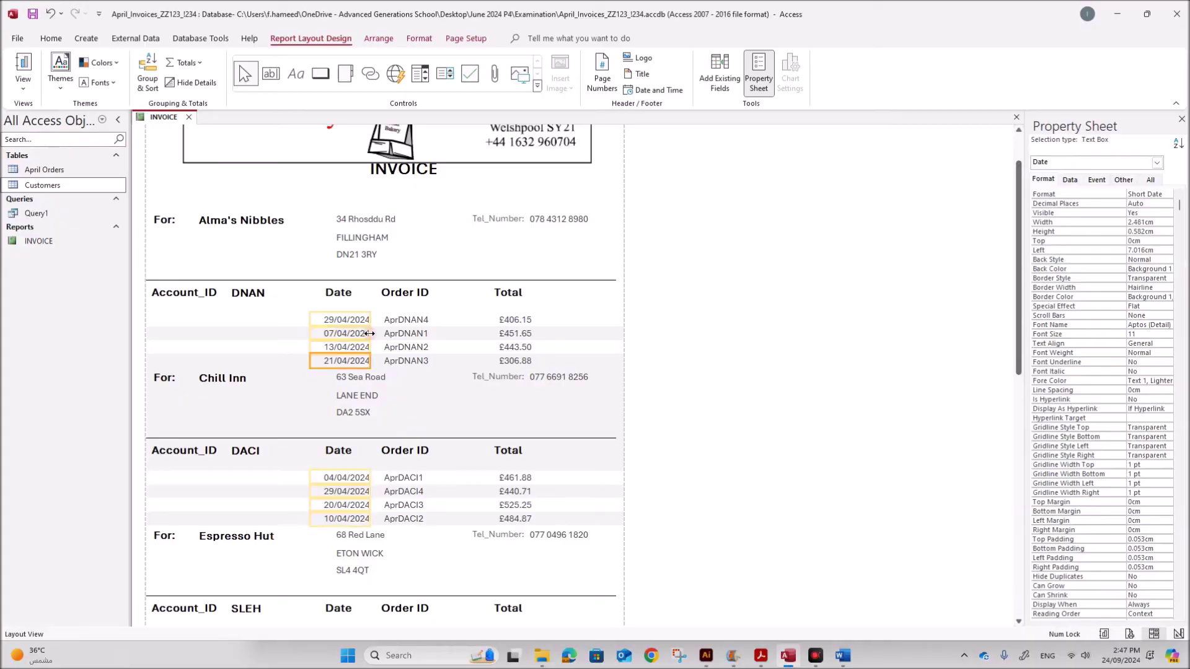
left_click(351, 378)
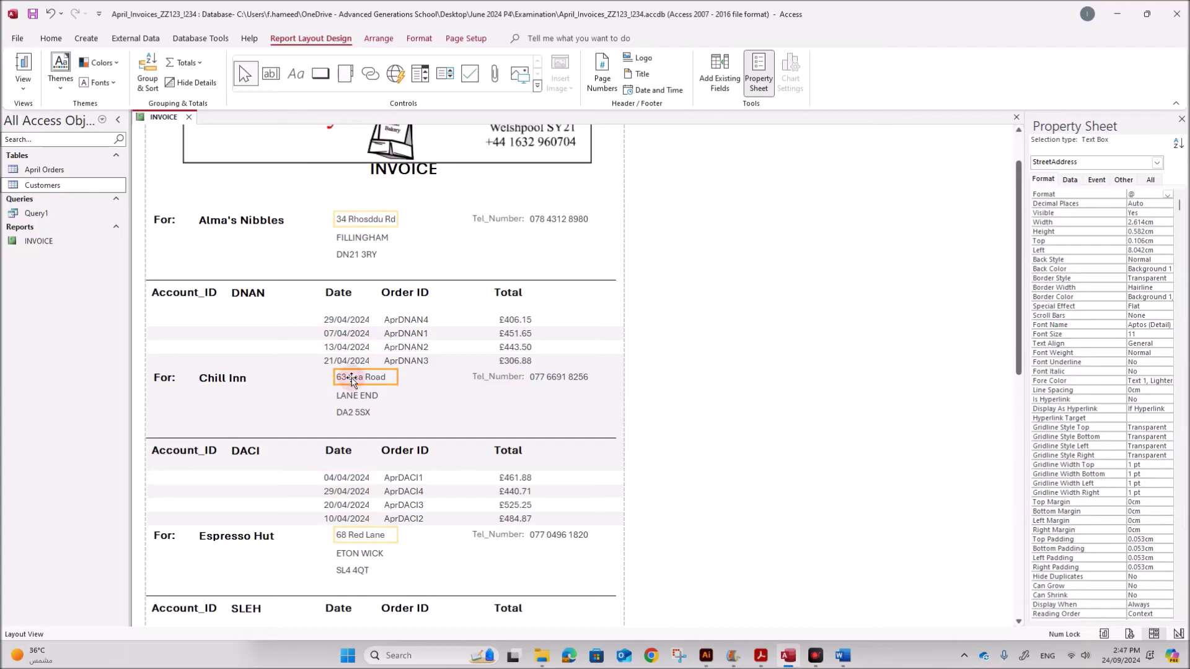
- Move the StreetAddress, Town/City and PostCode fields together closer to the company name, about 6.2 cm from the report's left edge
left_click(348, 402, "shift")
left_click(362, 414, "shift")
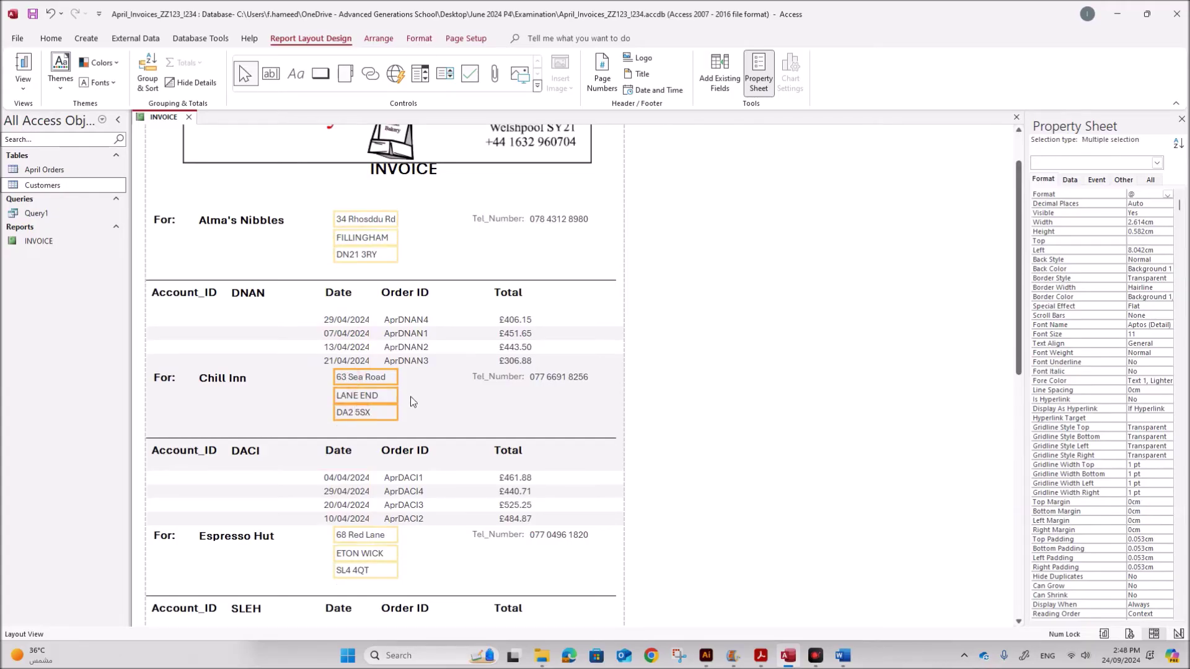
key("Left")
key("Left")
key("Left")
key("Left")
key("Left")
key("Left")
key("Left")
key("Left")
key("Left")
key("Left")
key("Left")
key("Left")
key("Left")
key("Left")
key("Left")
key("Left")
key("Left")
key("Left")
key("Left")
key("Left")
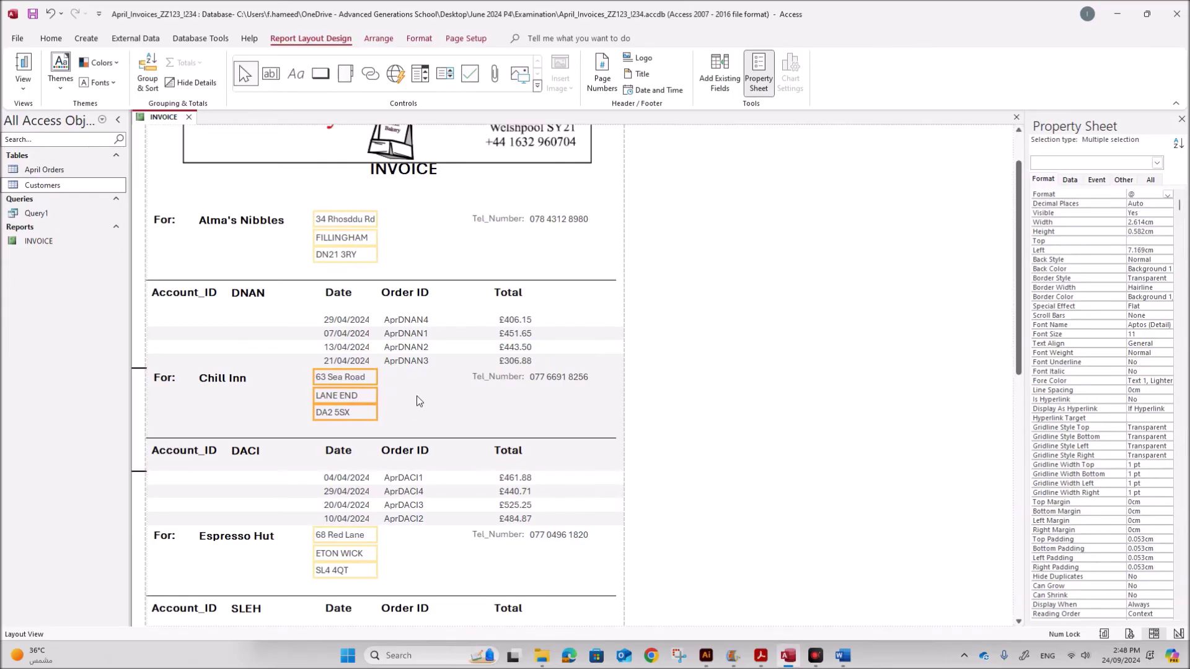
key("Left")
key("Left")
key("Left")
key("Left")
key("Left")
key("Left")
key("Left")
key("Left")
key("Left")
key("Left")
key("Left")
key("Left")
key("Left")
key("Left")
key("Left")
key("Left")
key("Left")
key("Left")
key("Left")
key("Left")
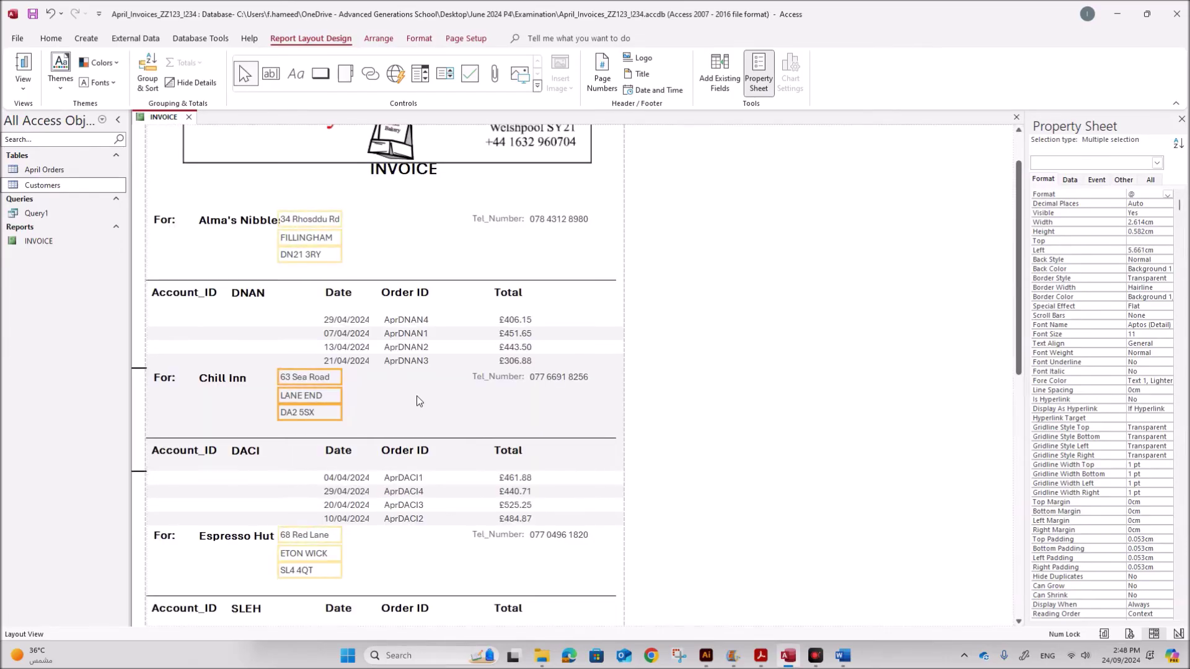
key("Right")
key("Right")
key("Right")
key("Right")
key("Right")
key("Right")
key("Right")
key("Right")
key("Right")
key("Right")
key("Right")
key("Right")
key("Right")
key("Right")
key("Right")
key("Right")
key("Right")
key("Right")
key("Right")
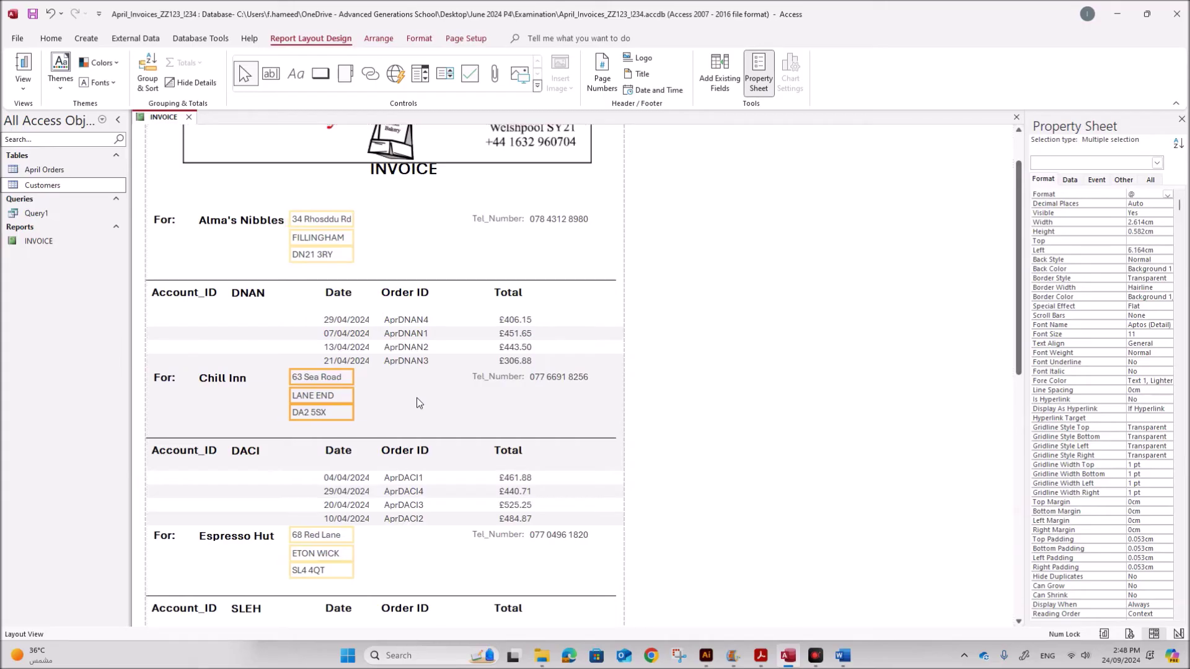
- Move the Company_Name field left beside the For: label and narrow it so it clears the street address
left_click(248, 218)
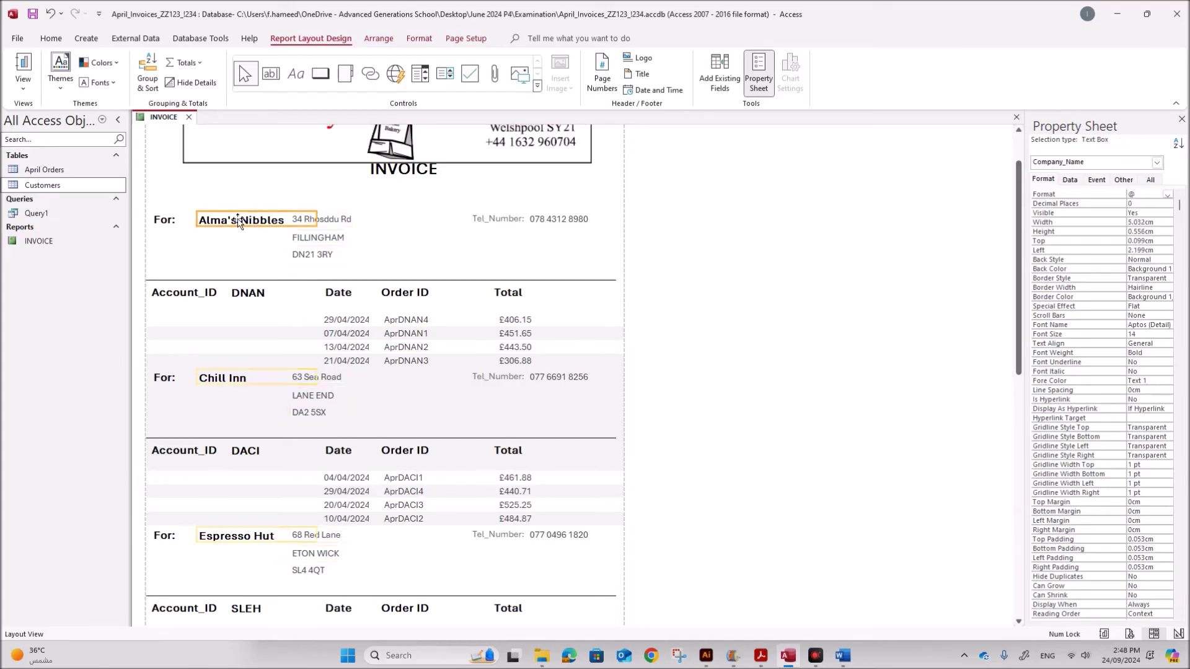
key("Left")
key("Left")
key("Left")
key("Left")
key("Left")
key("Left")
key("Left")
key("Left")
key("Left")
key("Left")
key("Left")
key("Left")
key("Left")
key("Left")
key("Left")
key("Left")
key("Left")
key("Left")
key("Left")
key("Left")
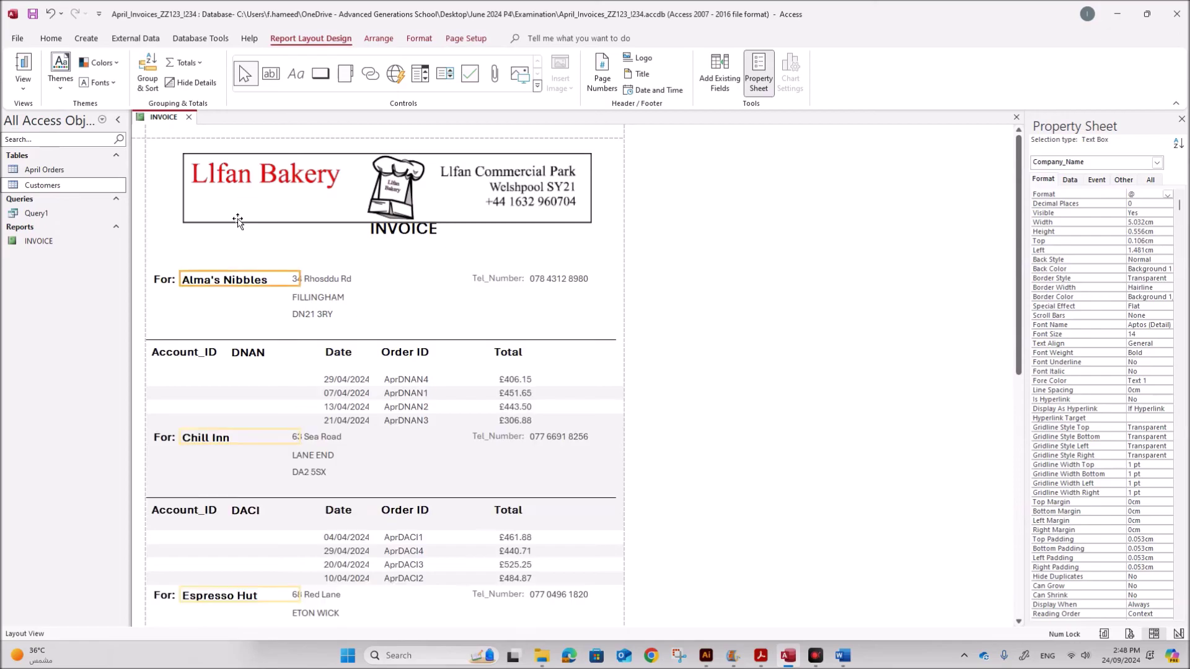
left_click_drag(296, 279, 276, 279)
- Move the Tel_Number label and its field together left until they sit just beside the street address
left_click(492, 278)
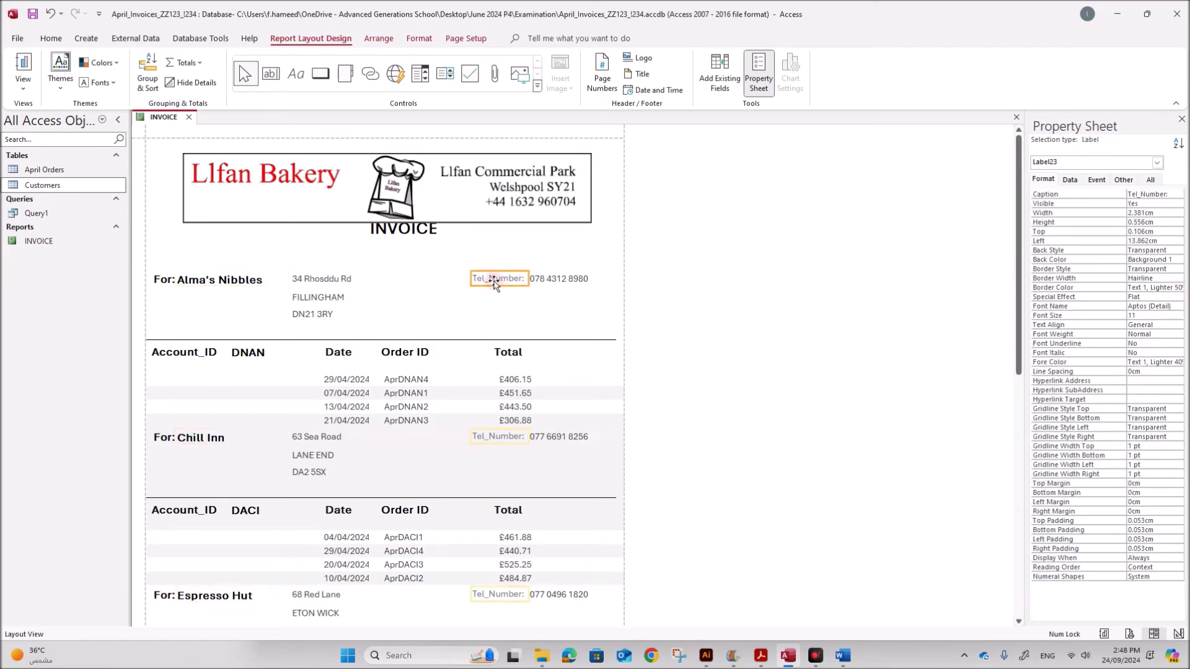
left_click(537, 280, "shift")
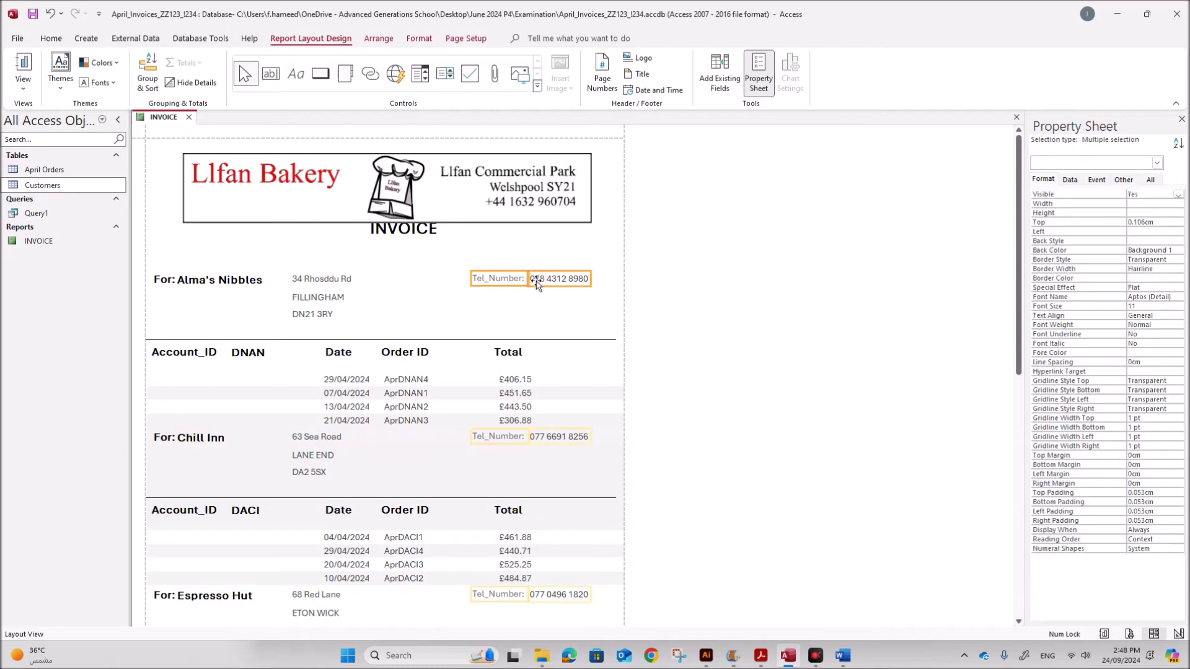
key("Left")
key("Left")
key("Left")
key("Left")
key("Left")
key("Left")
key("Left")
key("Left")
key("Left")
key("Left")
key("Left")
key("Left")
key("Left")
key("Left")
key("Left")
key("Left")
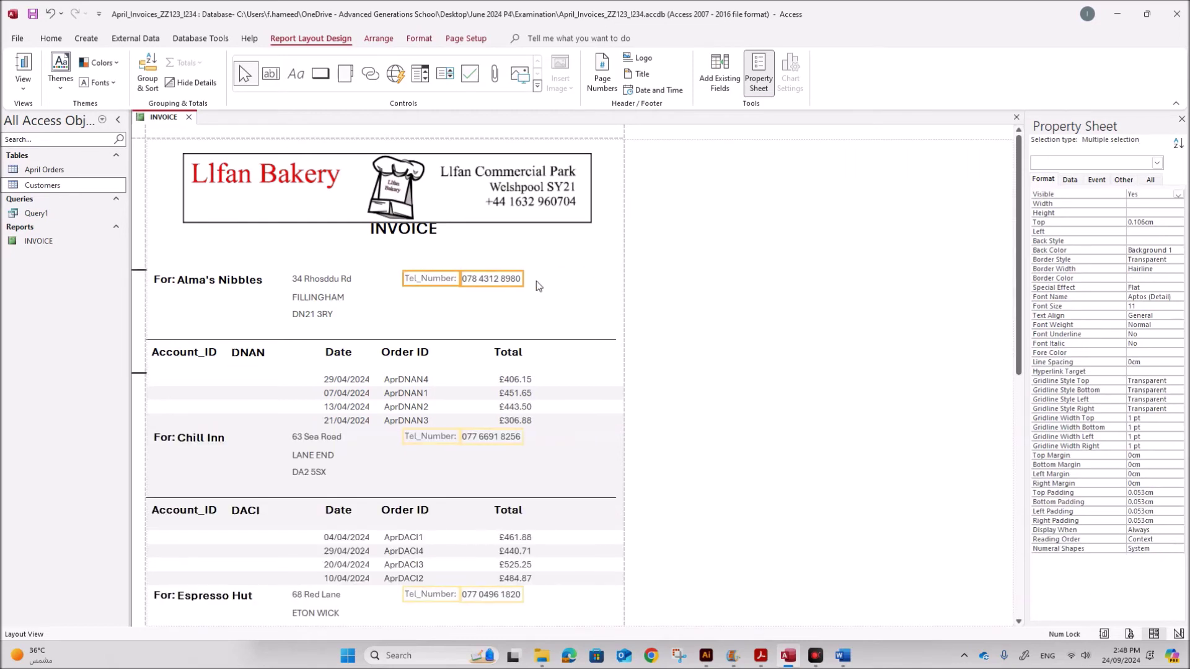
key("Left")
key("Left")
key("Left")
key("Left")
key("Left")
key("Left")
key("Left")
key("Left")
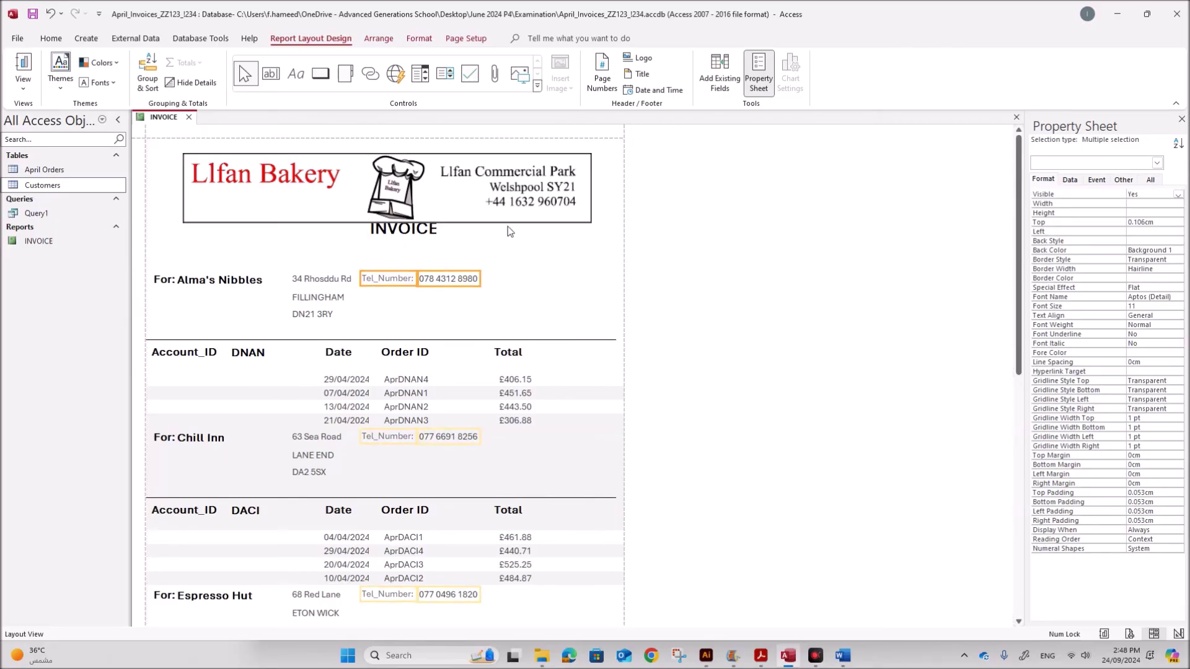
- Move the INVOICE title down clear of the bakery banner, to about 4 cm from the top of the report header
left_click(410, 231)
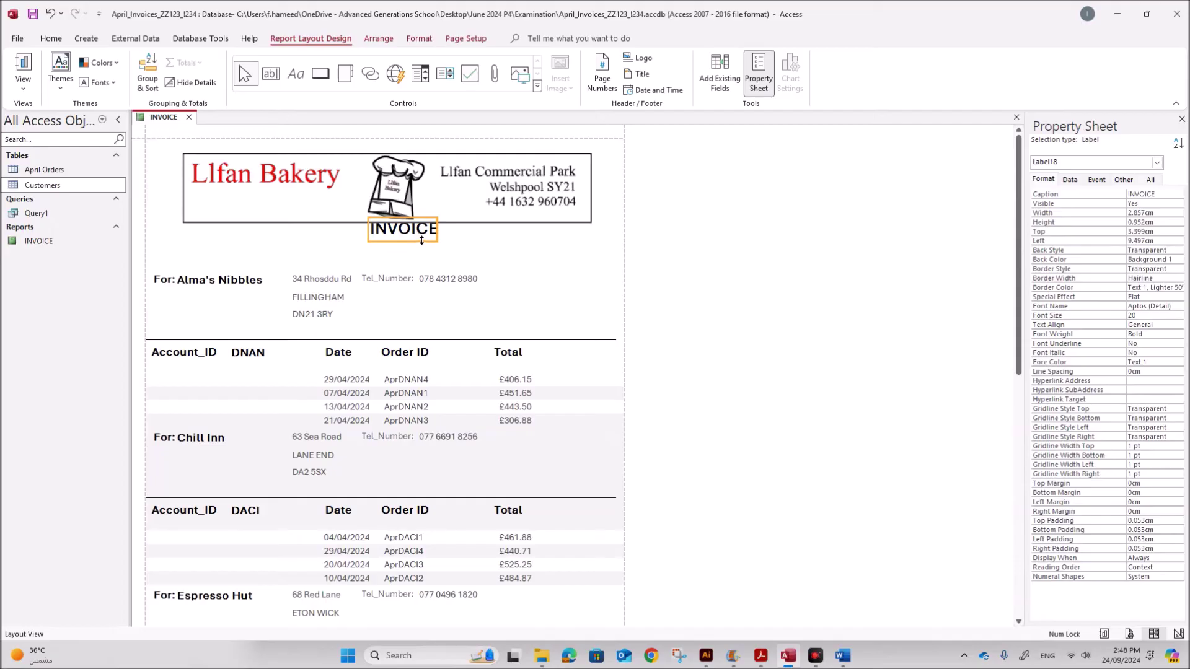
left_click_drag(424, 240, 423, 254)
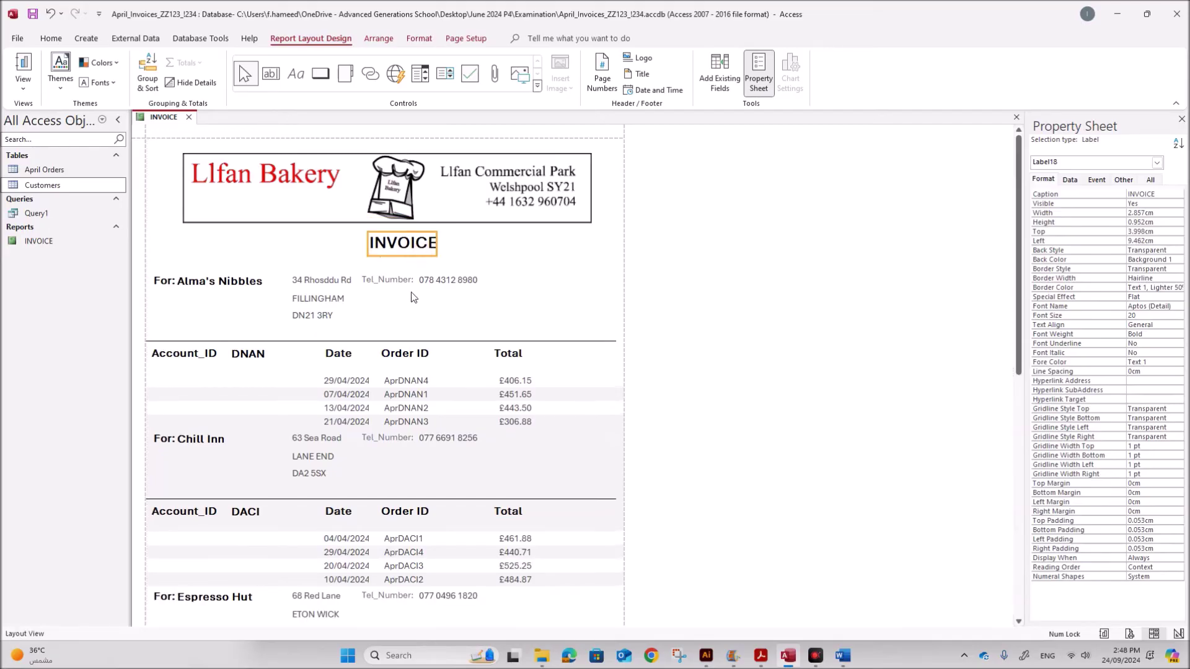
- Switch the report to Design View and set the Company_Name Header's back colour and alternate back colour to white (#FFFFFF)
scroll(494, 532, "down", 5)
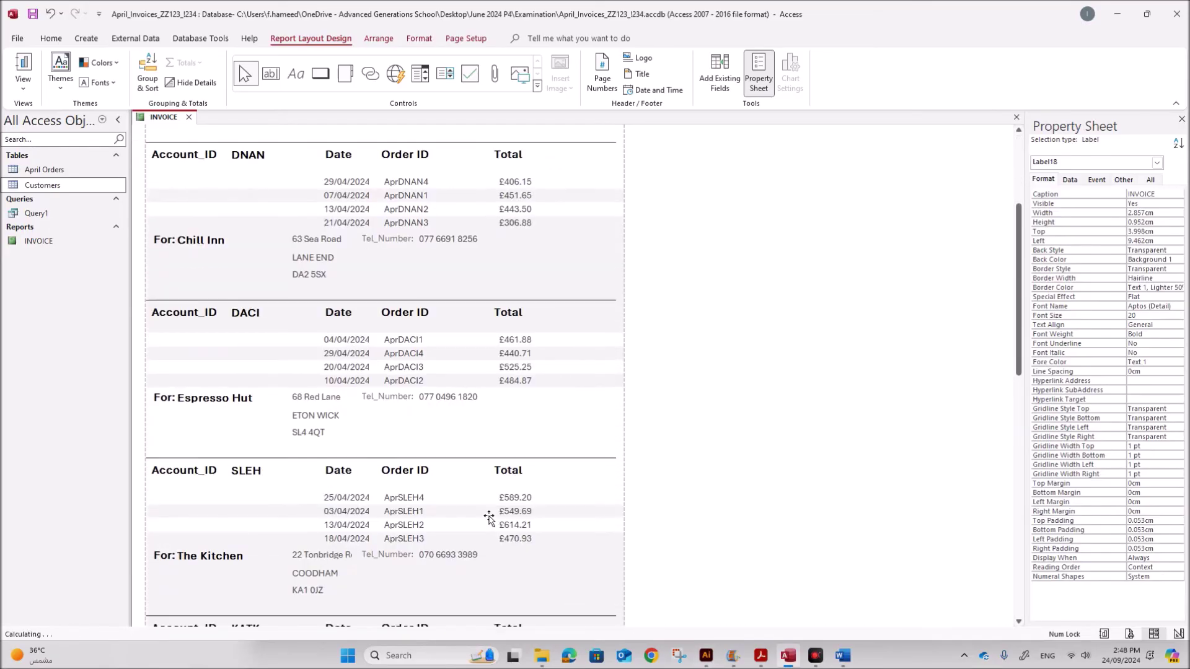
scroll(490, 518, "up", 3)
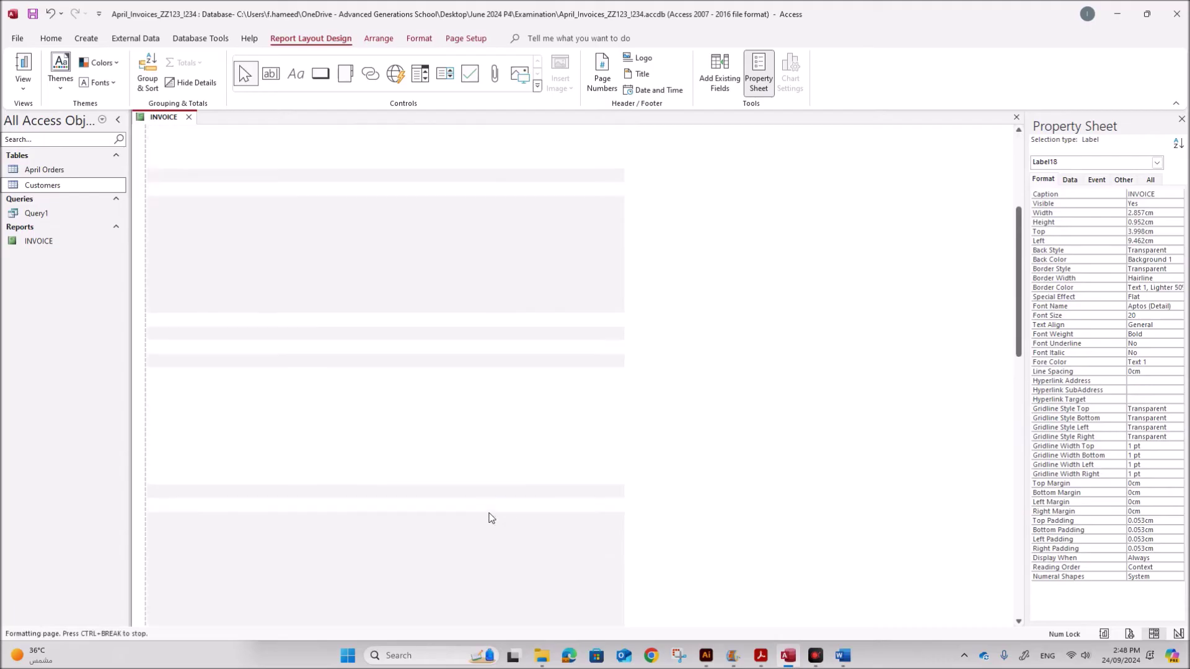
right_click(180, 129)
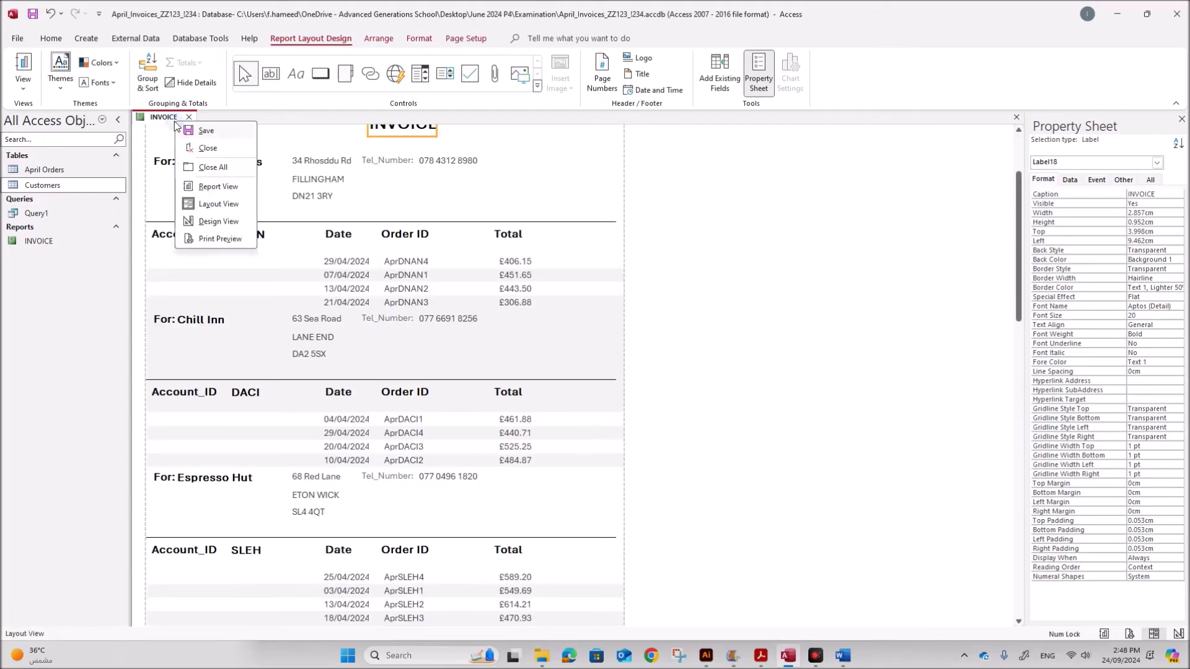
left_click(223, 222)
right_click(544, 348)
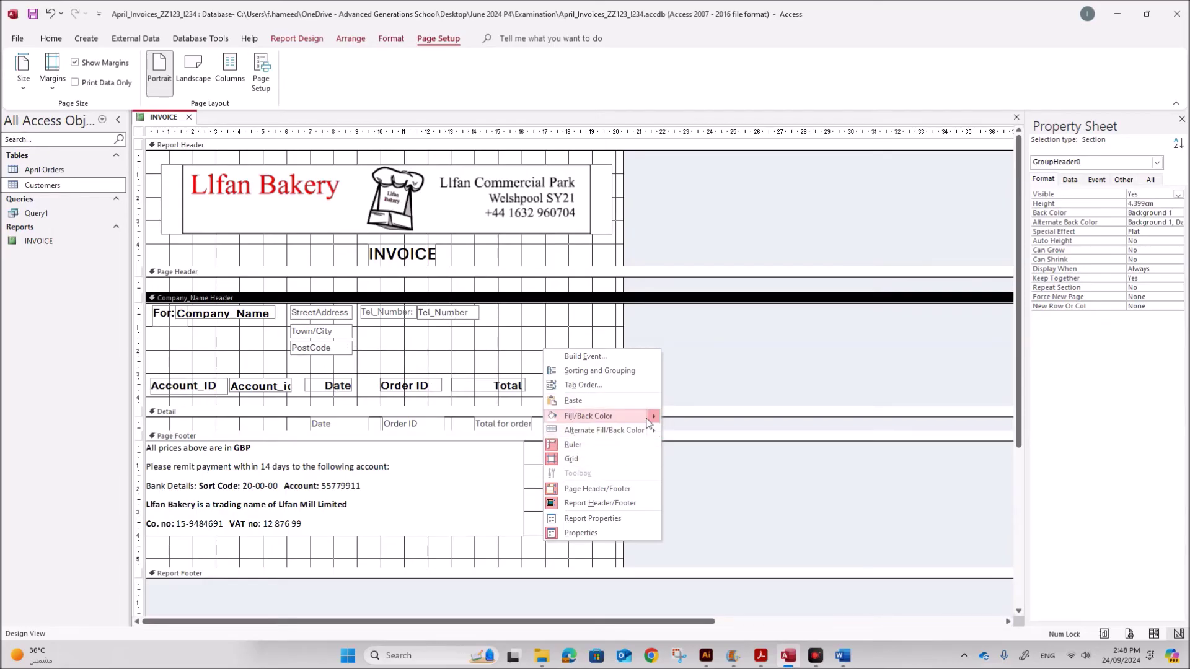
mouse_move(654, 420)
left_click(669, 438)
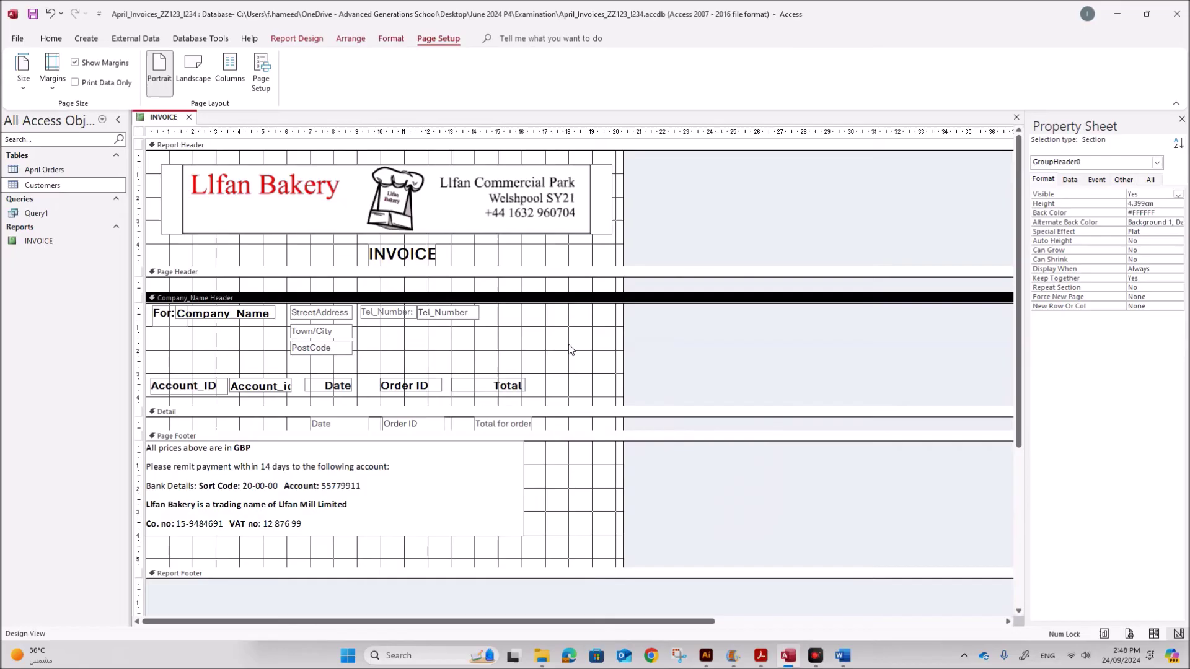
right_click(569, 347)
mouse_move(681, 432)
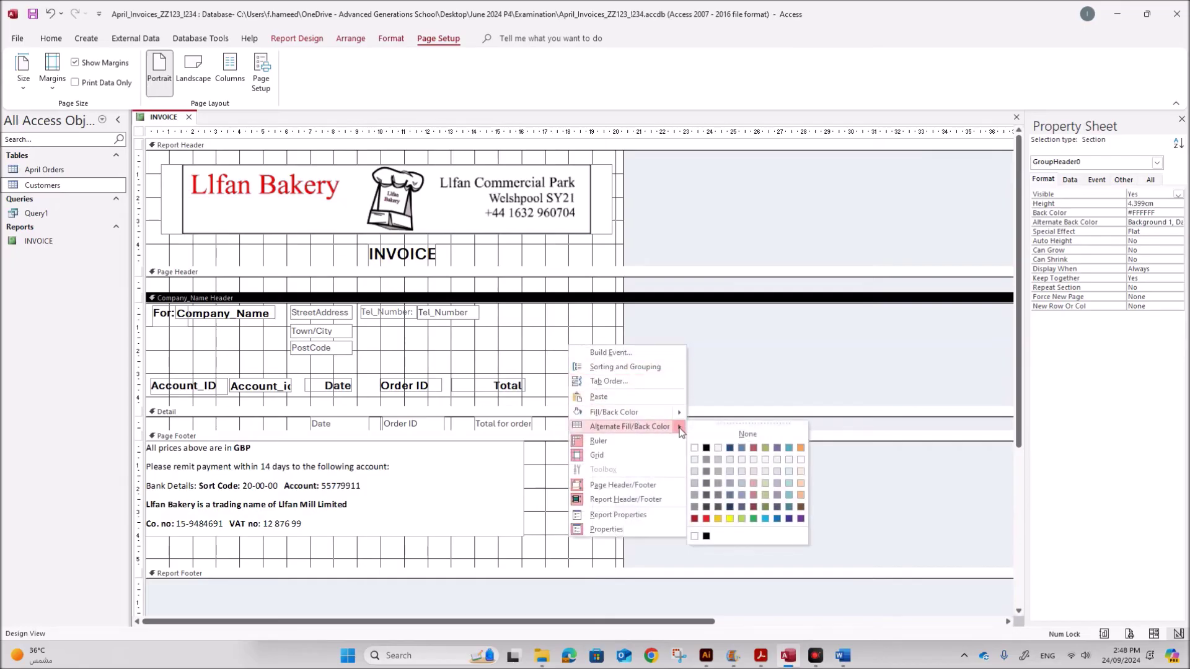
left_click(694, 447)
- Set the Detail section's back colour and alternate back colour to white (#FFFFFF)
left_click(571, 424)
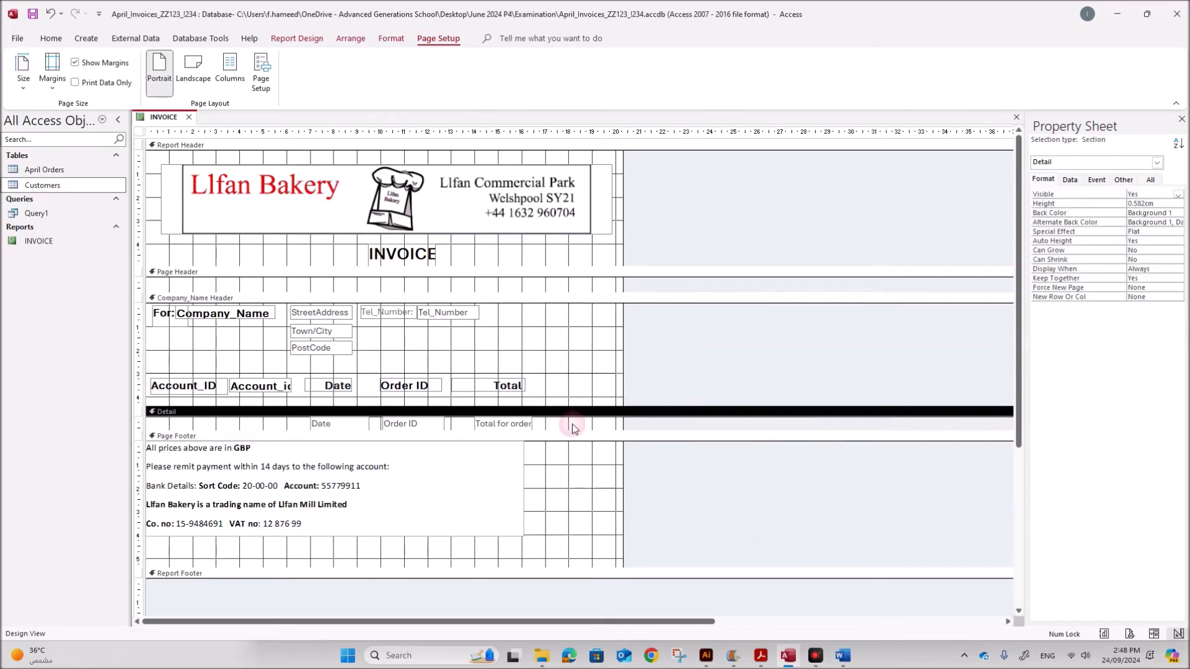
right_click(552, 424)
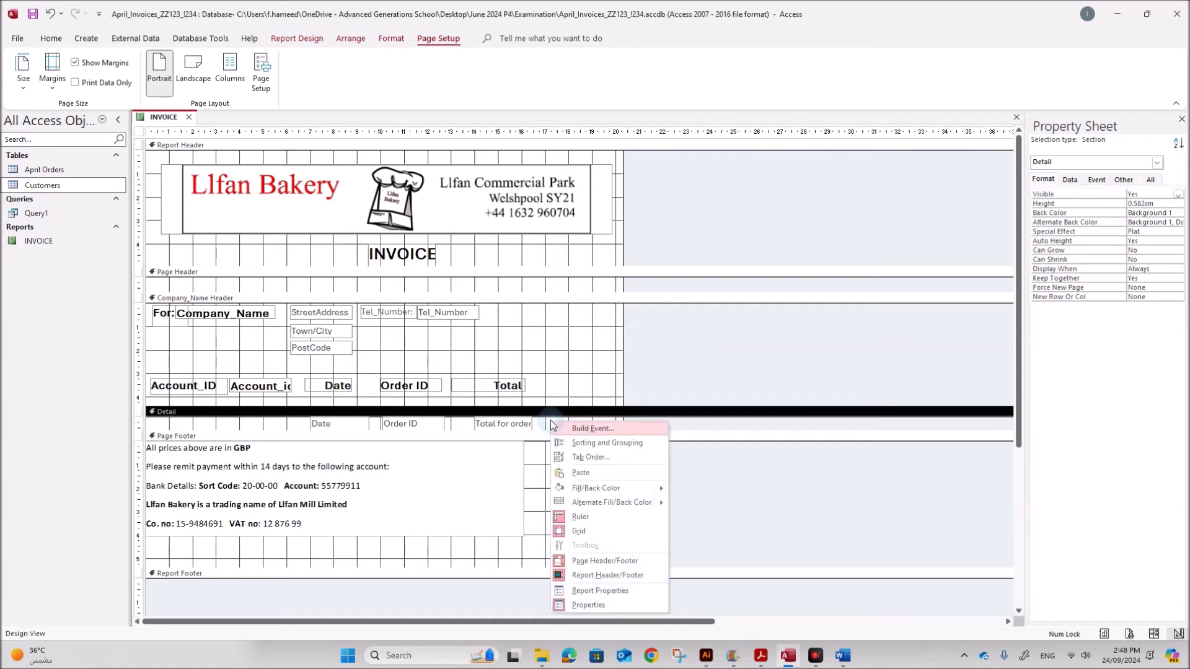
mouse_move(620, 488)
left_click(676, 598)
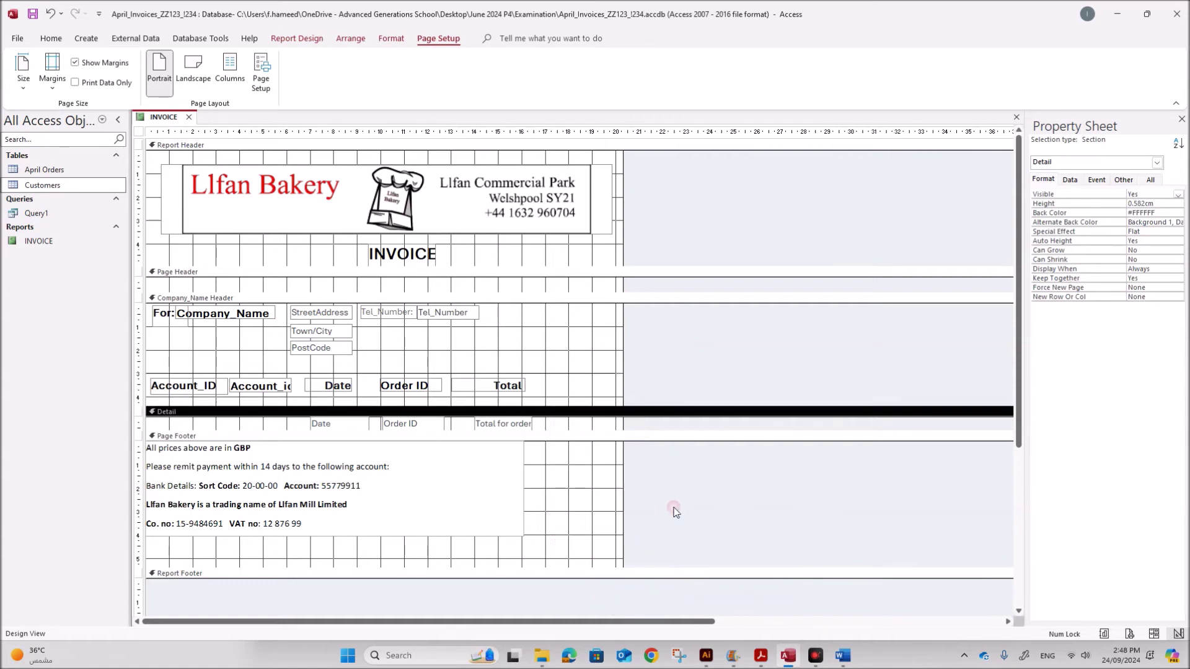
right_click(586, 430)
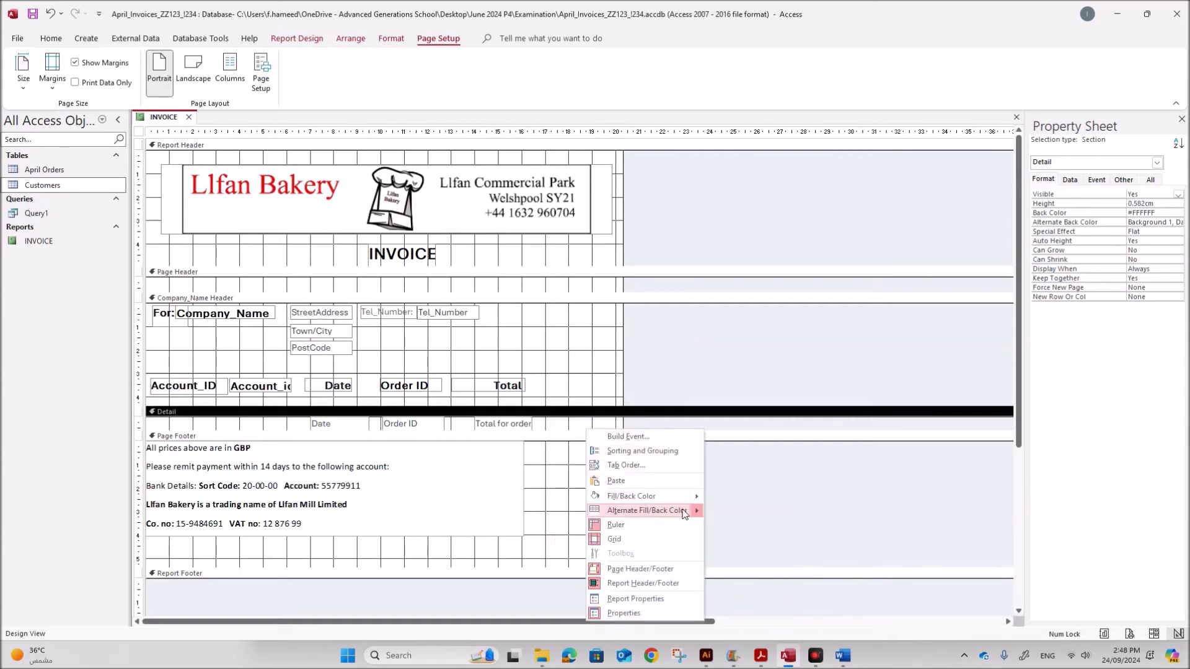
mouse_move(698, 511)
left_click(711, 532)
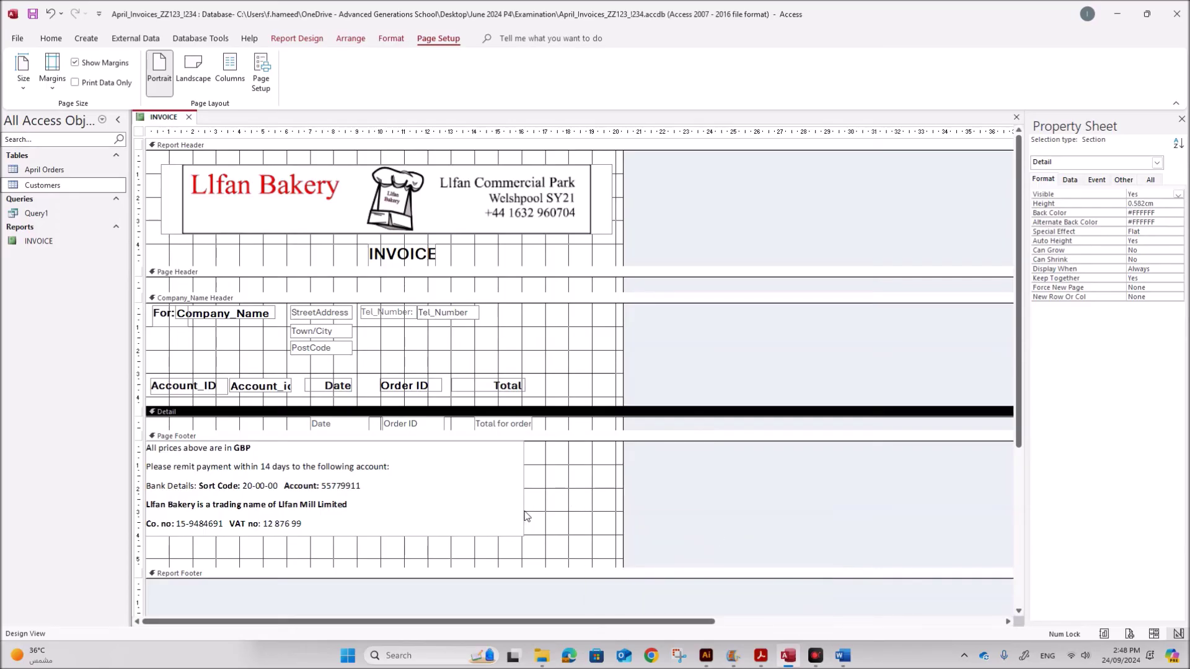
- Move the bank details frame slightly right and down in the Page Footer and set that section's back colour to white (#FFFFFF)
left_click(516, 531)
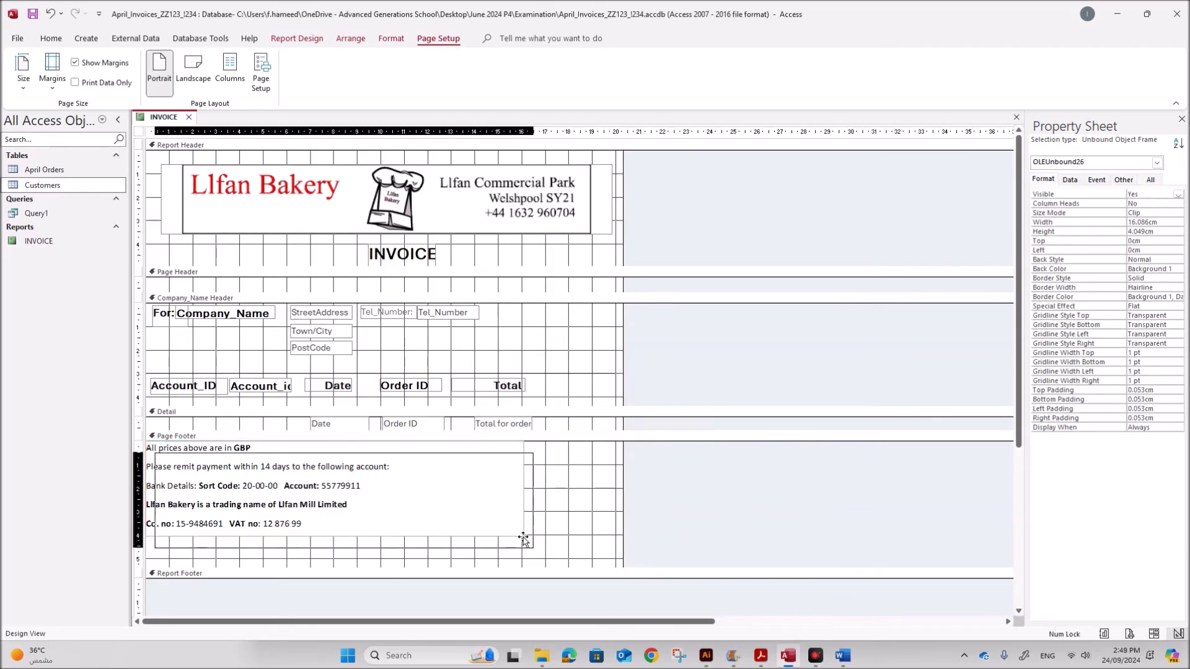
right_click(567, 503)
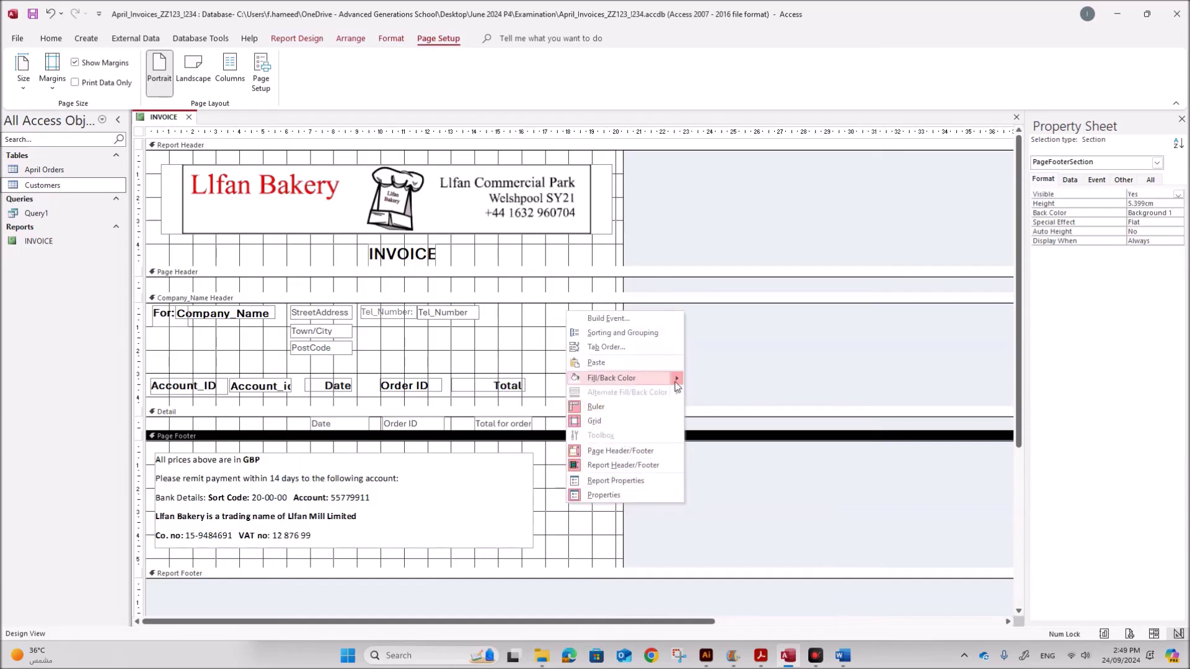
mouse_move(676, 384)
left_click(692, 488)
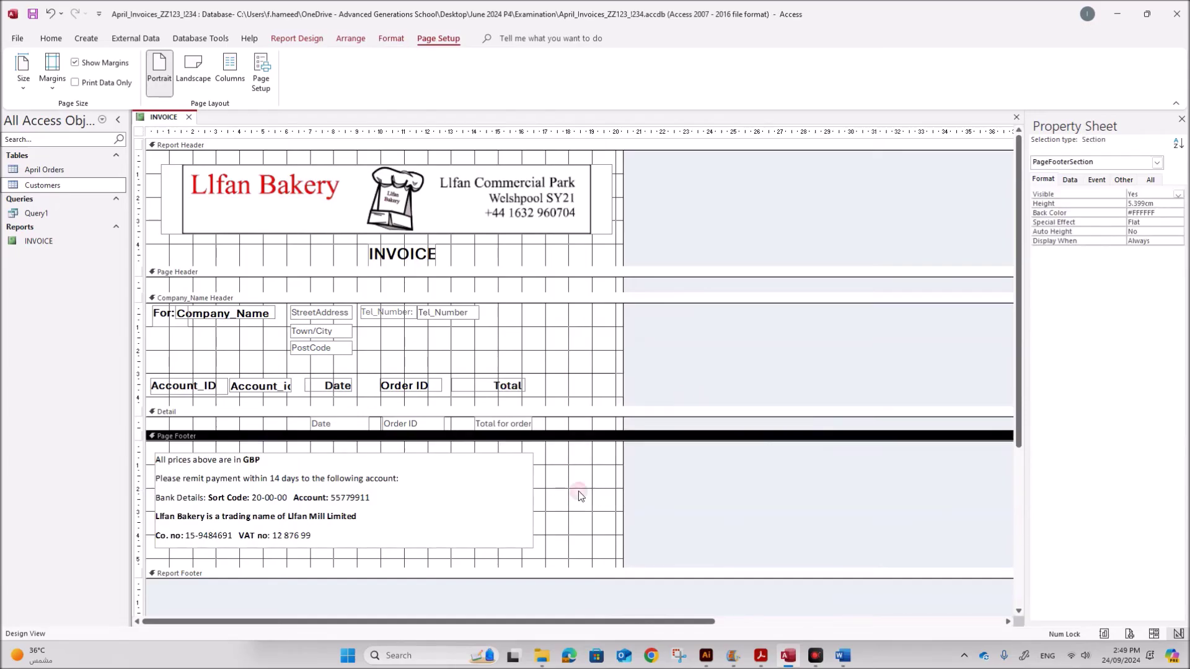
left_click(581, 363)
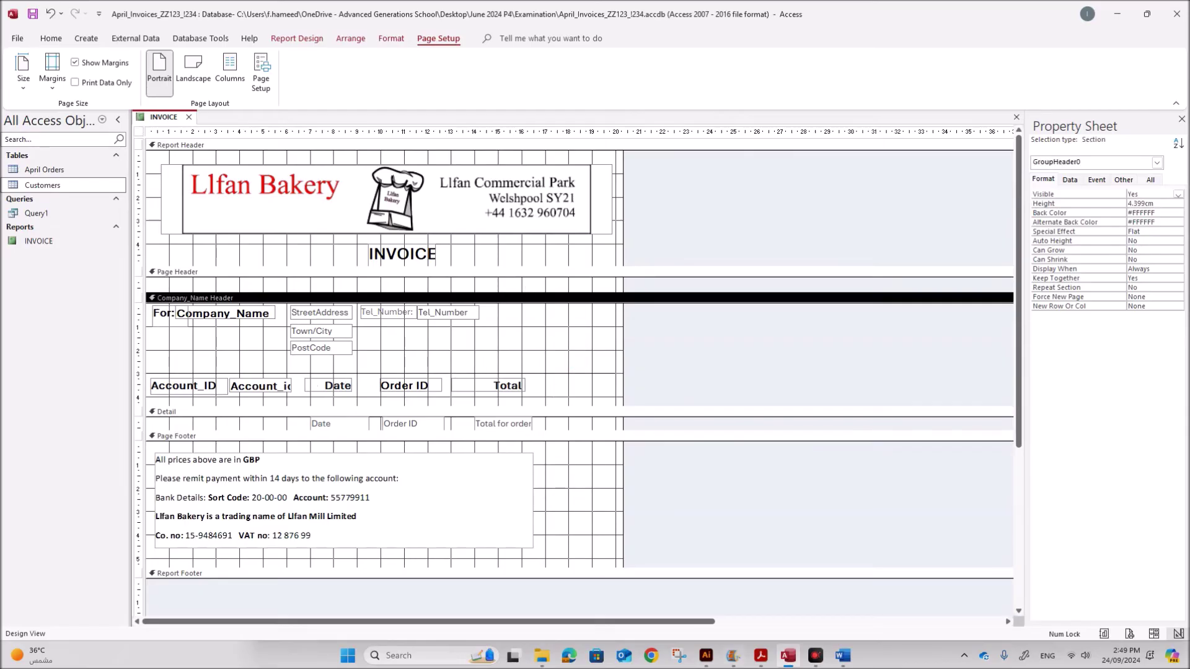
- Check the sample invoice in the exam paper PDF, then return to Access and change the Account_ID label's caption to Account_id
left_click(760, 656)
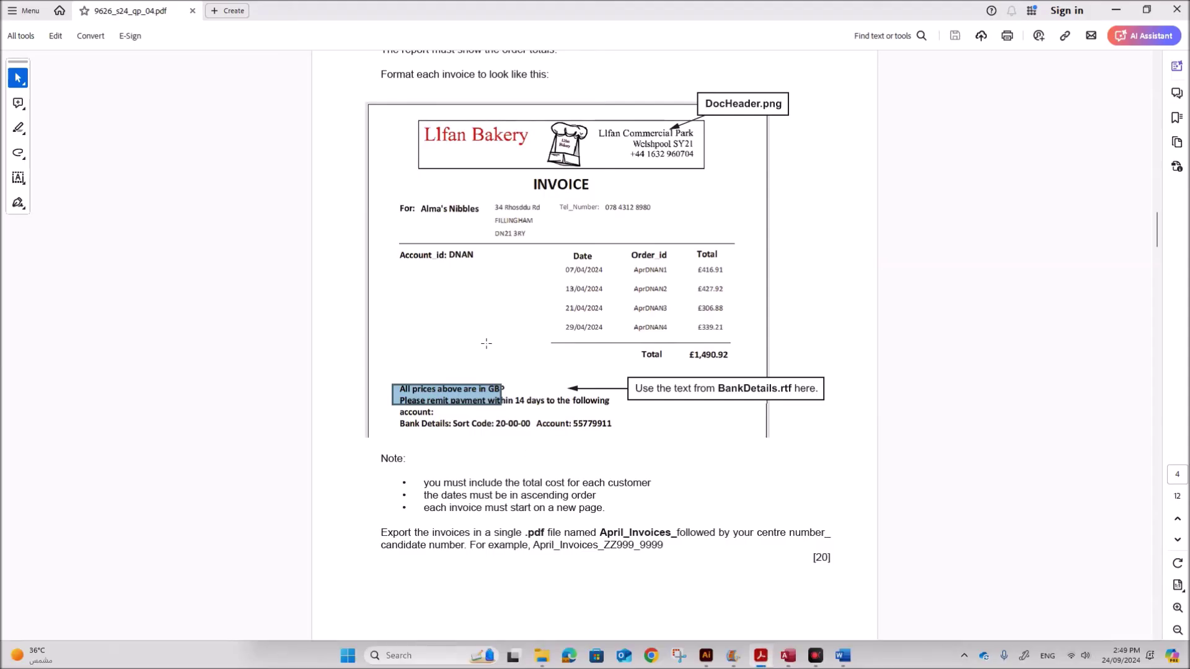
left_click(788, 656)
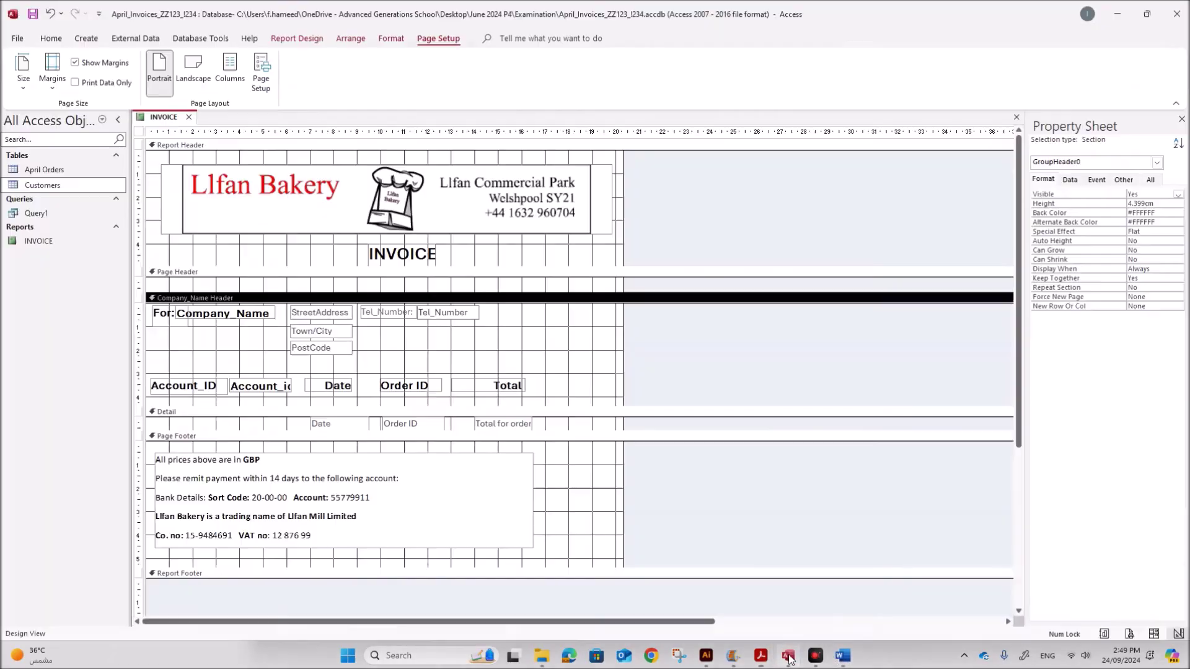
left_click(207, 387)
left_click(206, 386)
type("id")
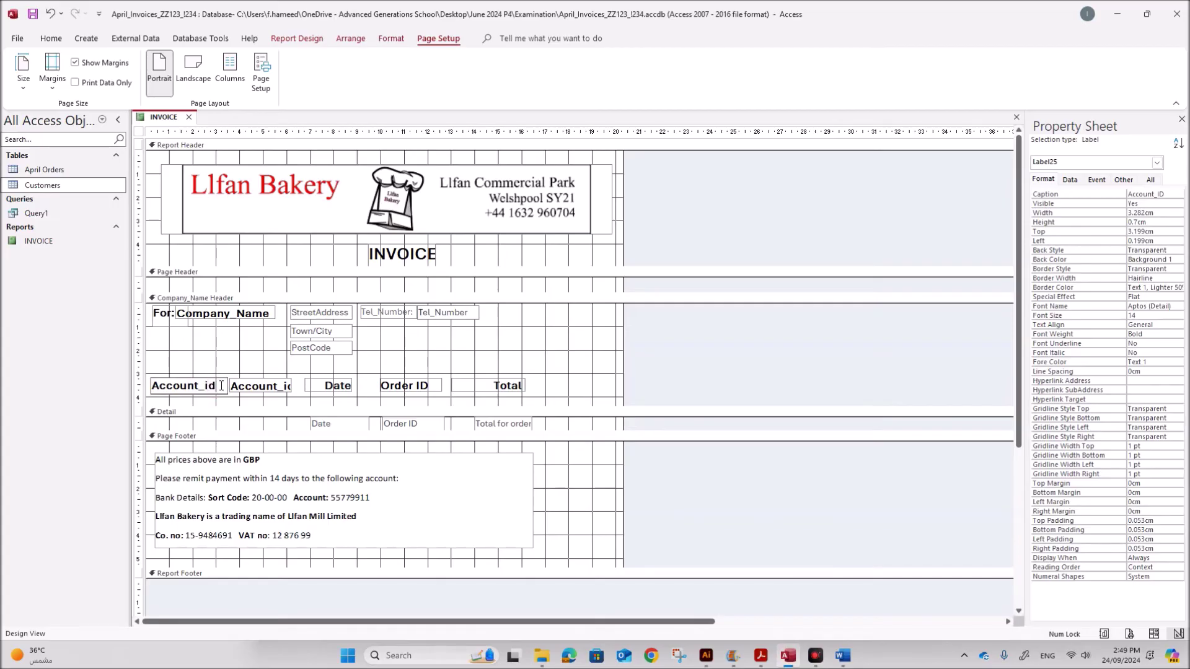
left_click(534, 353)
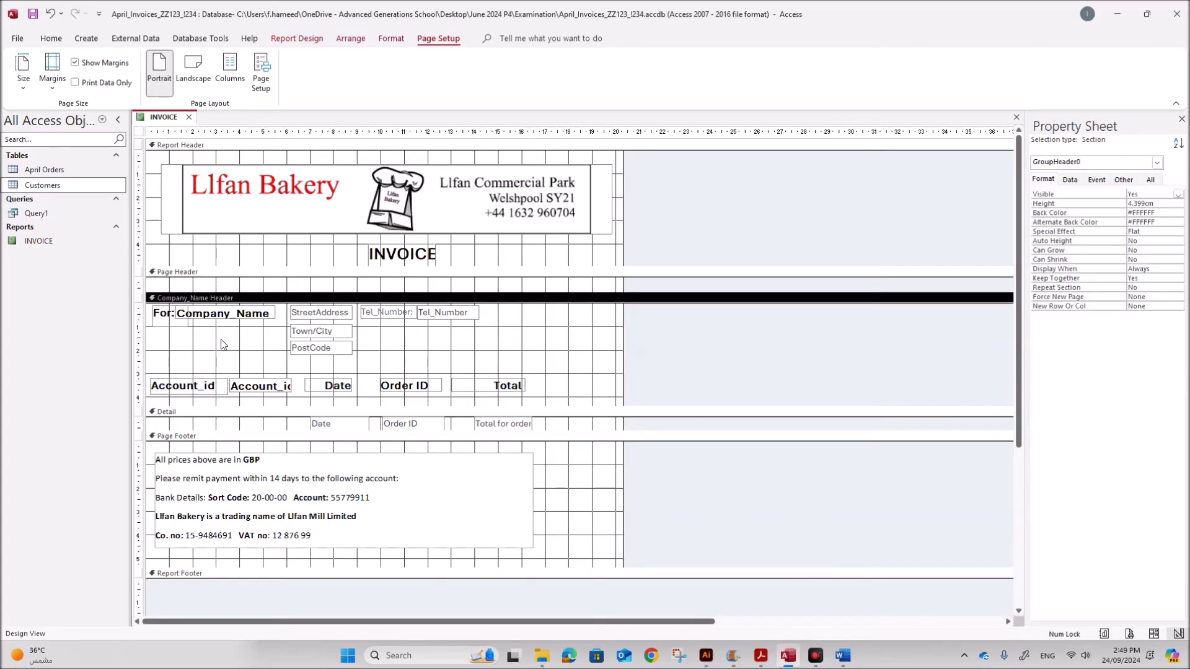
- Set the font size of the bold For:, Company_Name, Account_id, Date, Order ID and Total controls in the Company_Name Header to 13
left_click(175, 321)
left_click(214, 316, "shift")
left_click(179, 389, "shift")
left_click(259, 389, "shift")
left_click(336, 389, "shift")
left_click(388, 386, "shift")
left_click(496, 389, "shift")
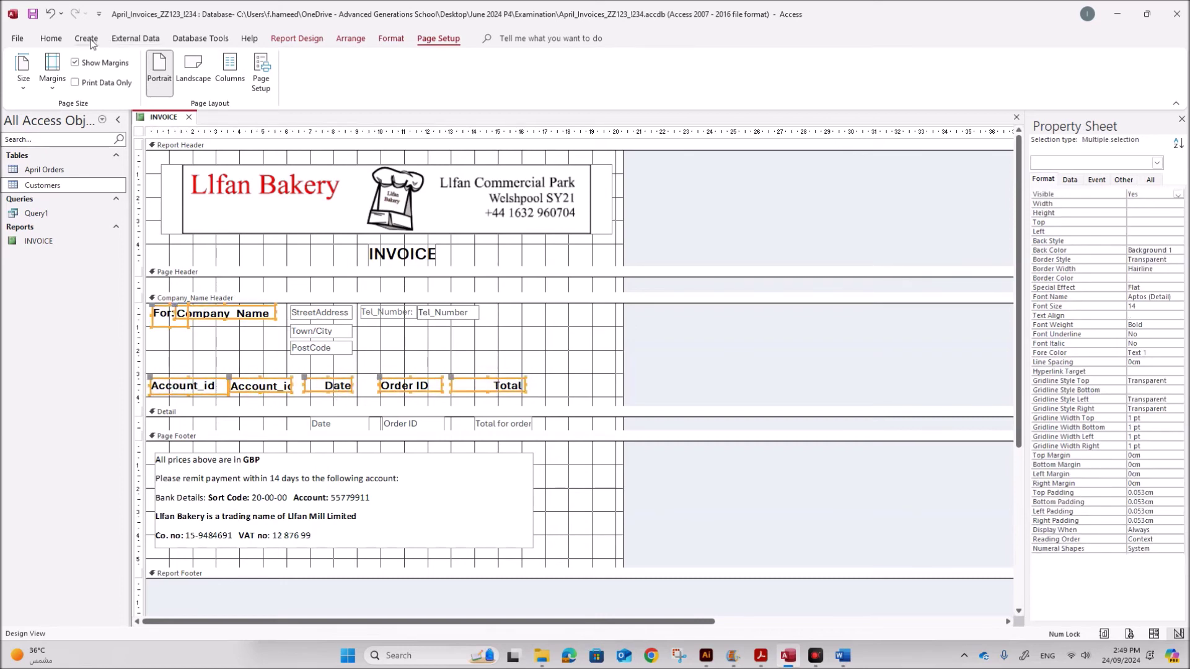
left_click(51, 39)
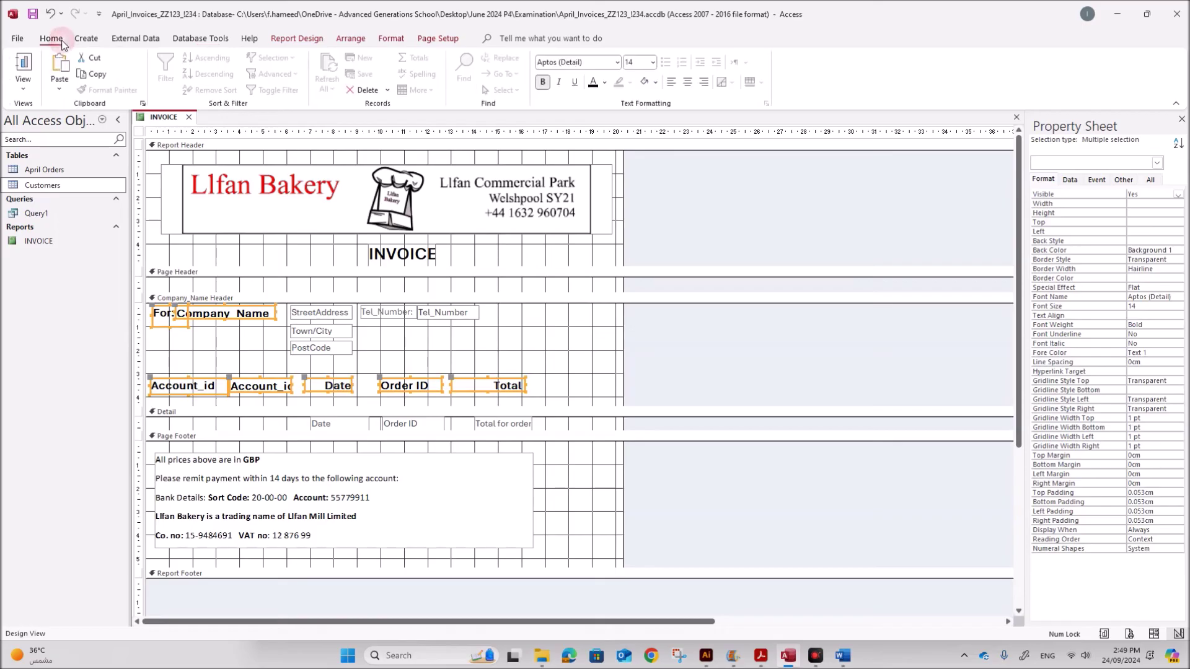
left_click(652, 62)
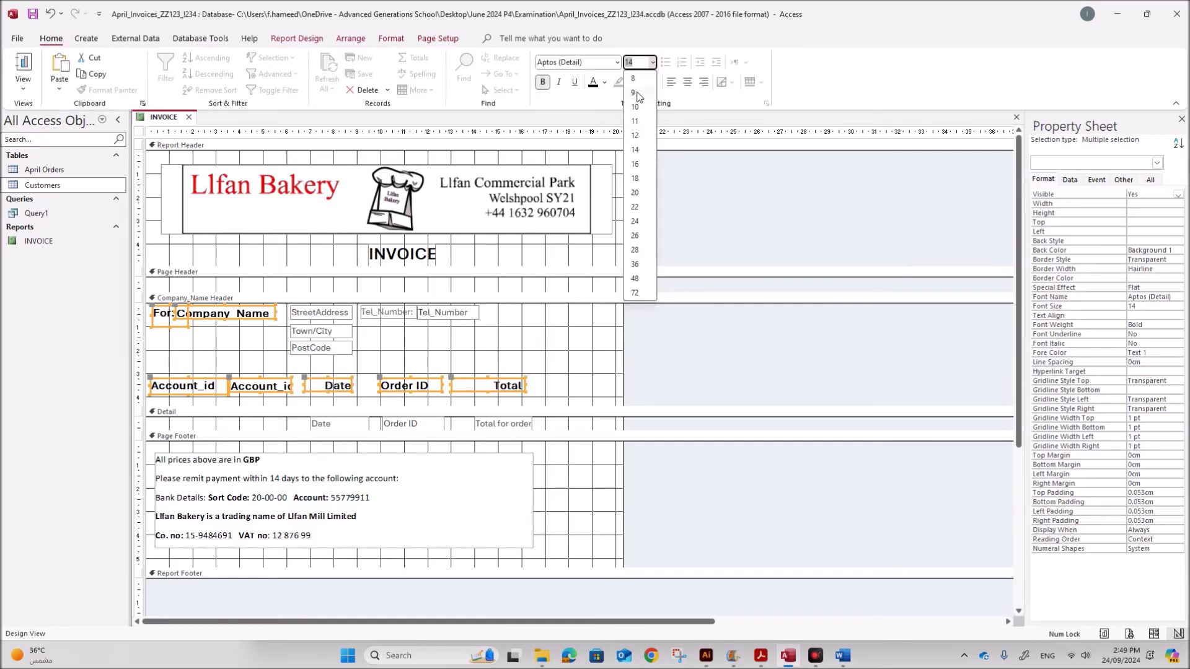
type("13")
key("Return")
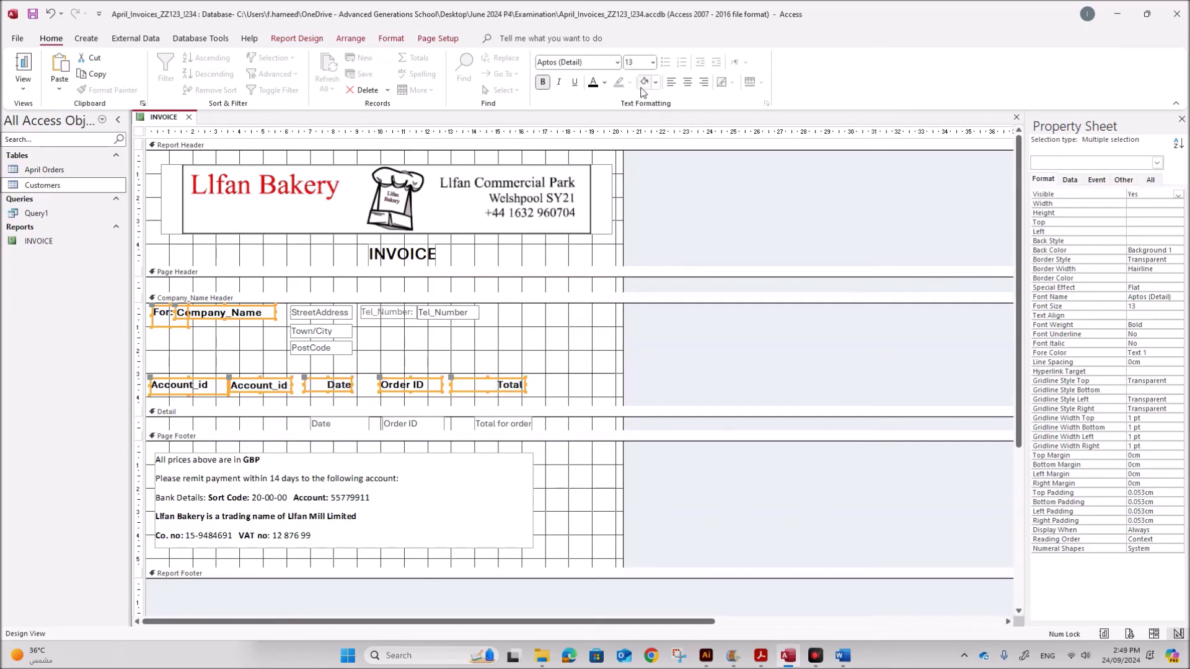
- Review the invoices in Layout View, return to Design View, check the sample invoice in the exam paper PDF and switch back to Access
right_click(164, 118)
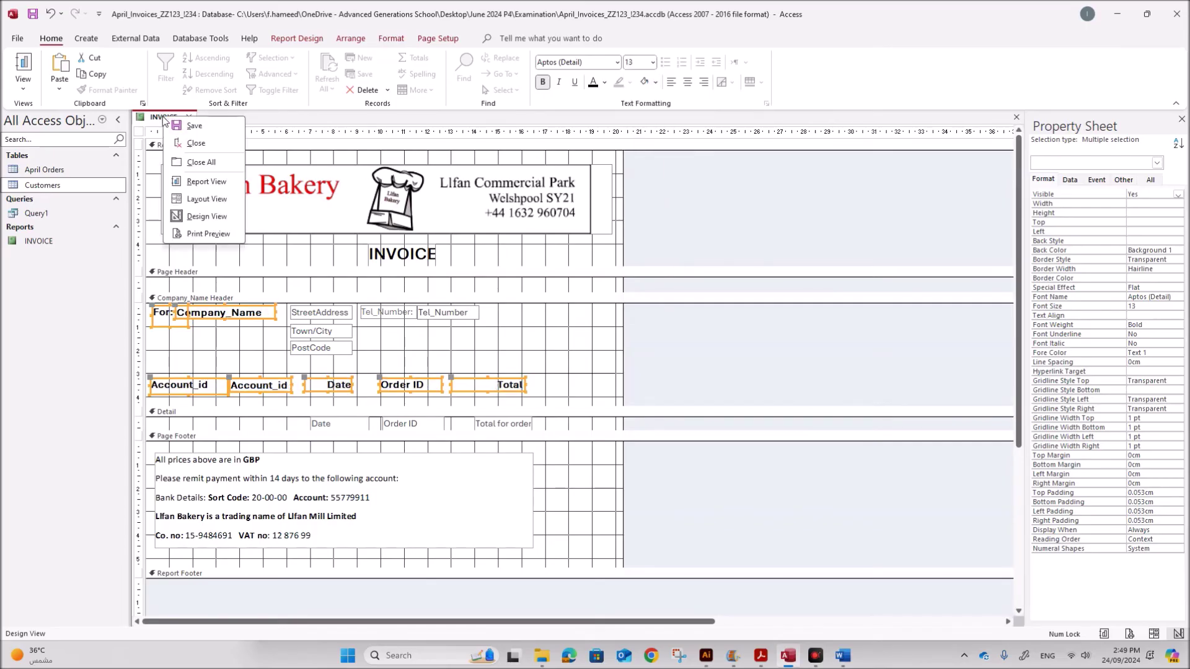
left_click(199, 198)
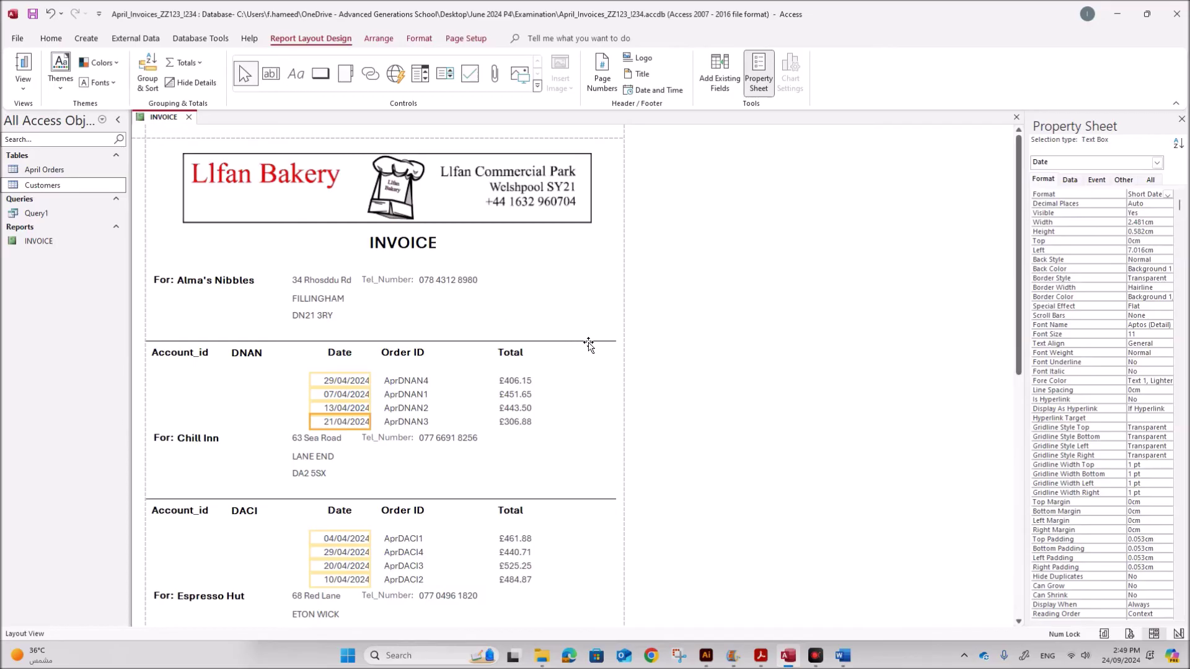
scroll(586, 348, "down", 1)
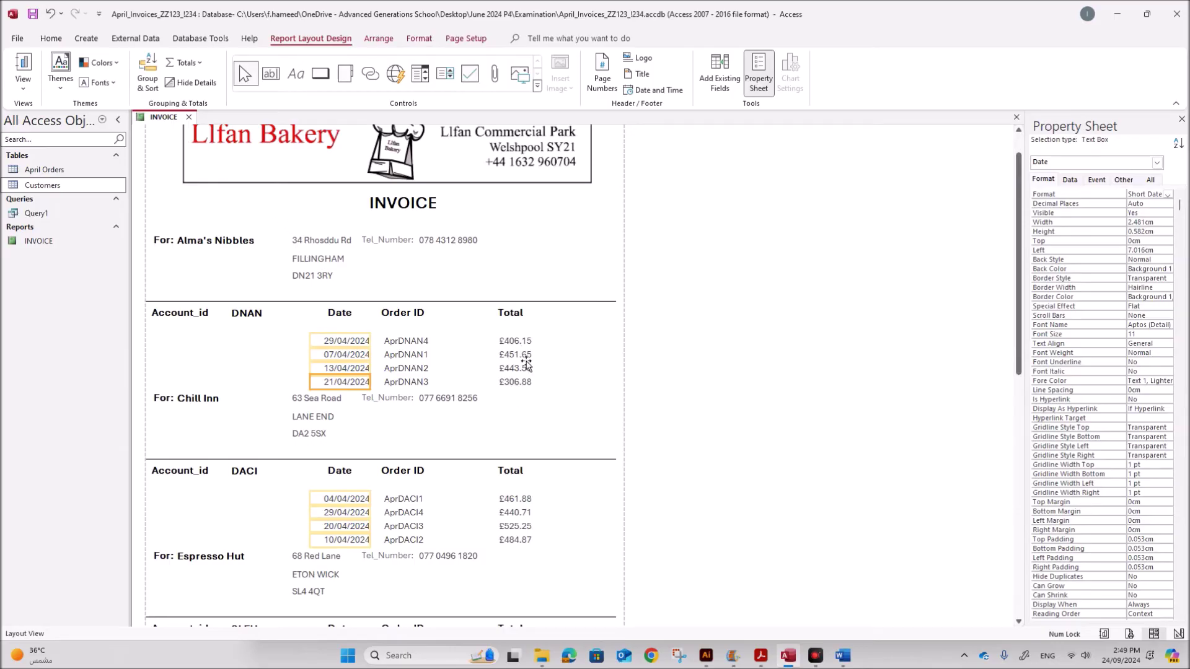
right_click(162, 120)
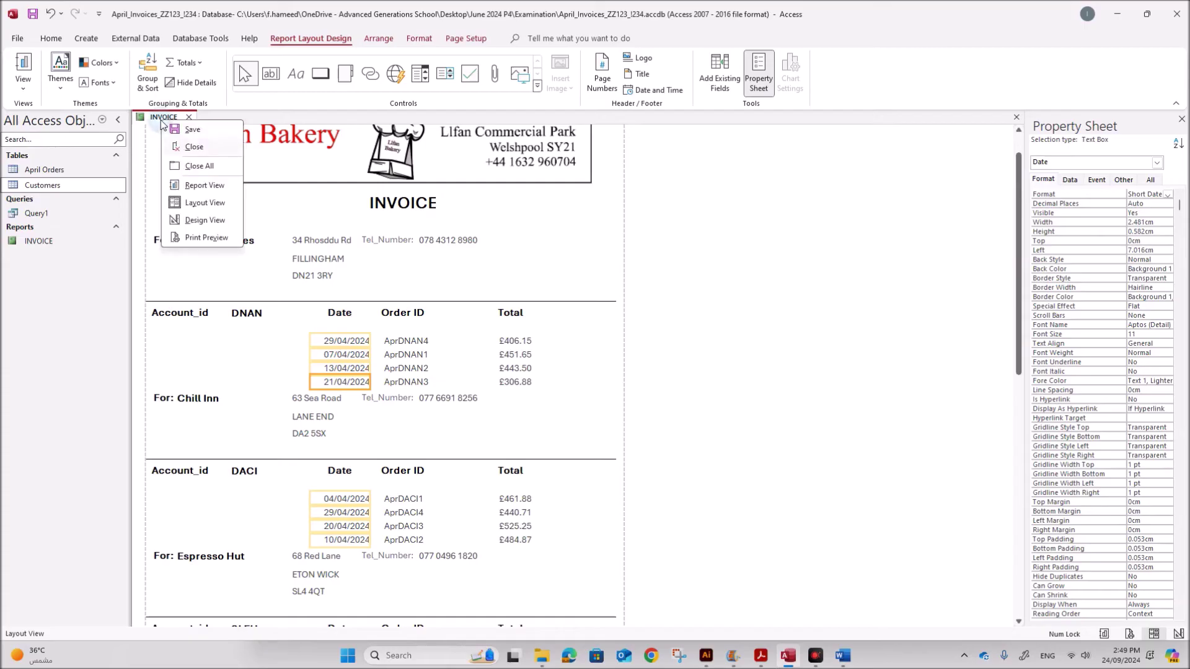
left_click(205, 220)
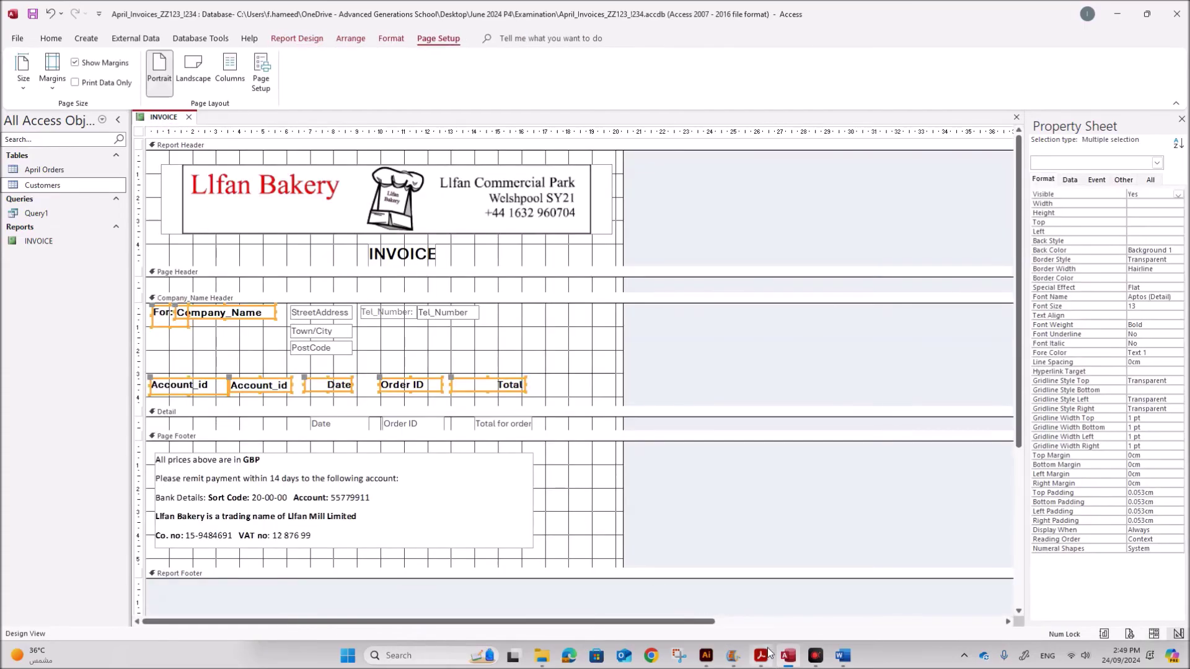
left_click(766, 655)
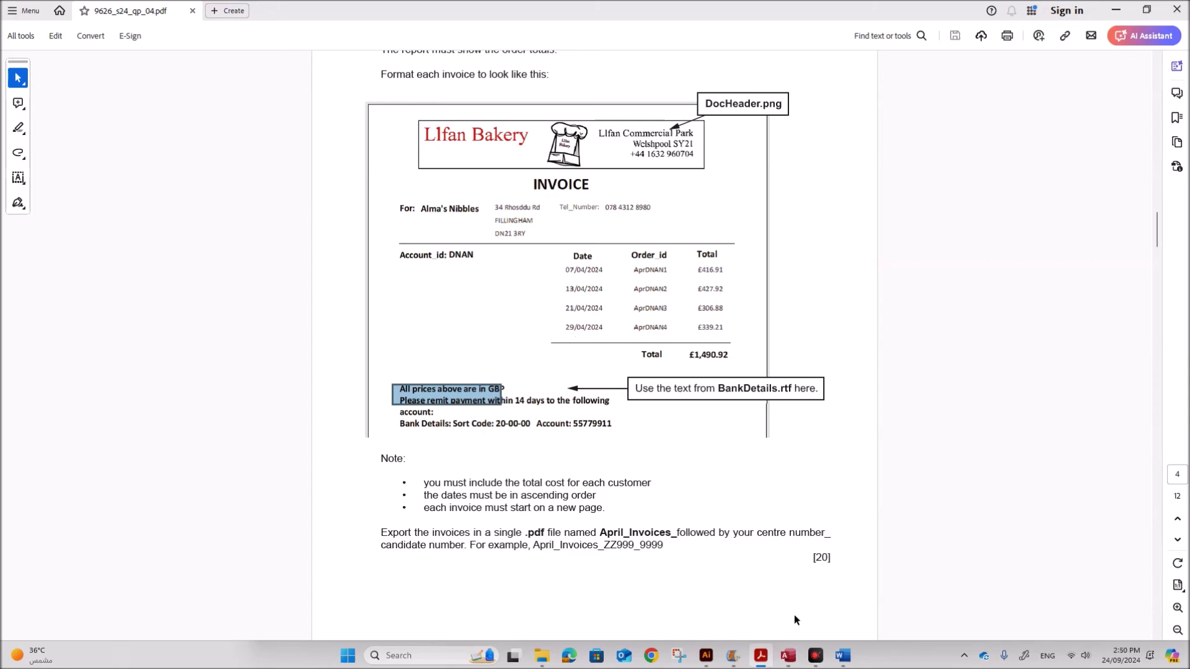
left_click(788, 655)
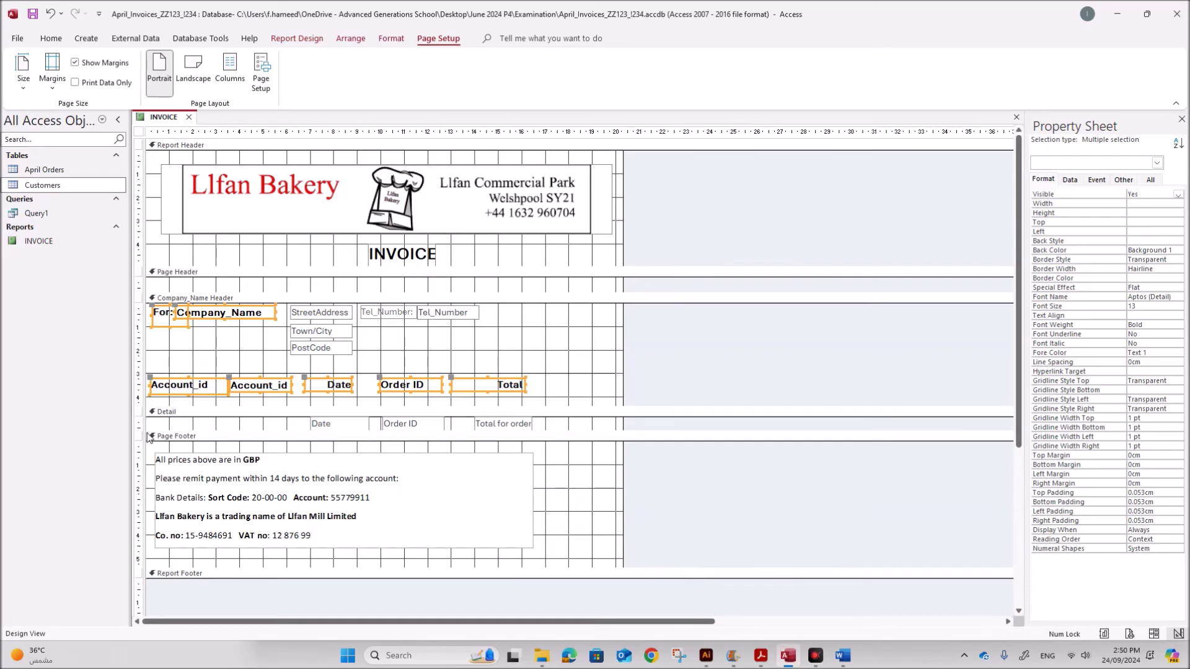
- Make the Detail section slightly taller and draw a horizontal line about 10.1 cm wide beneath the Date, Order ID and Total for order fields
left_click_drag(146, 431, 146, 448)
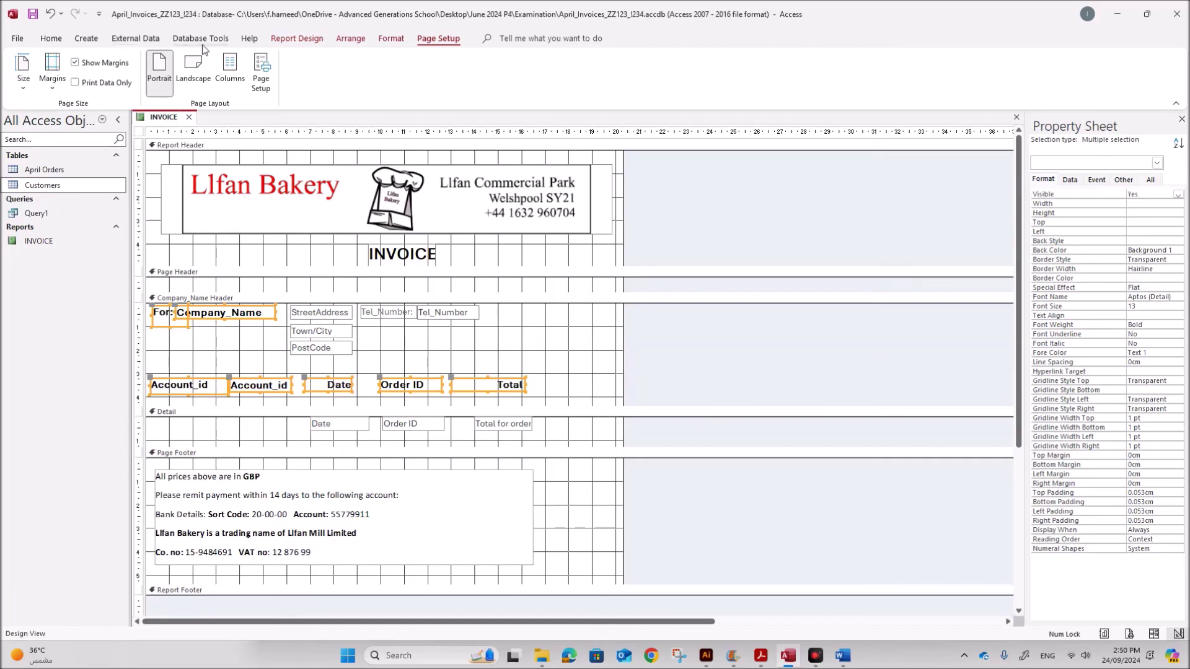
left_click(283, 40)
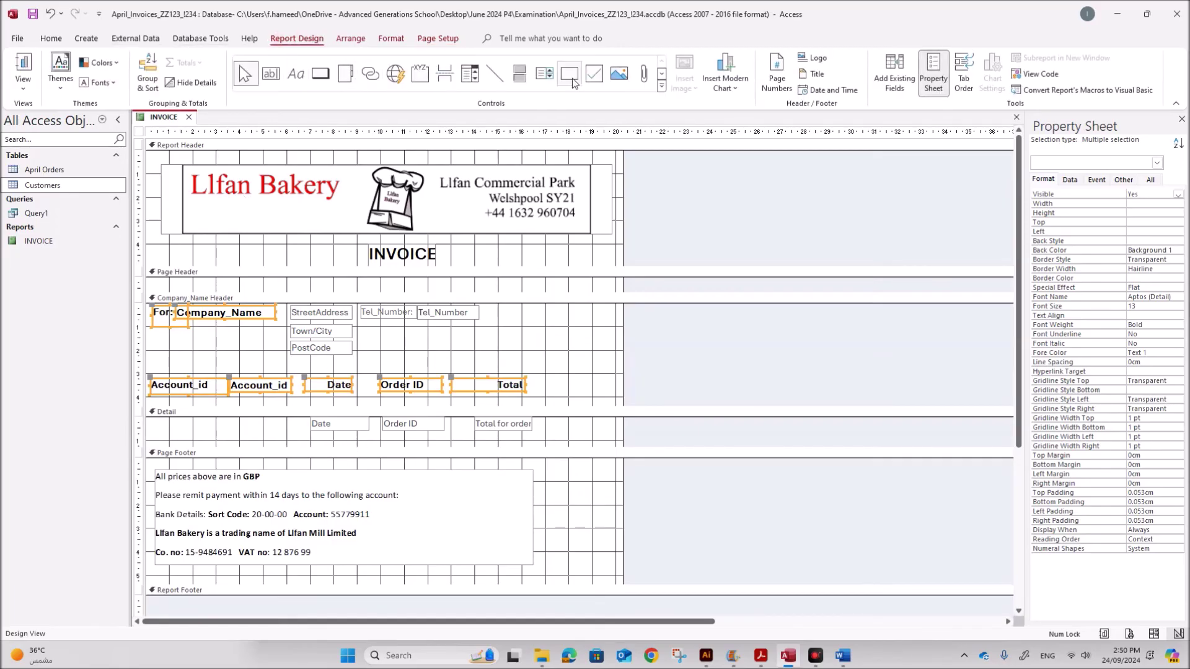
left_click(495, 73)
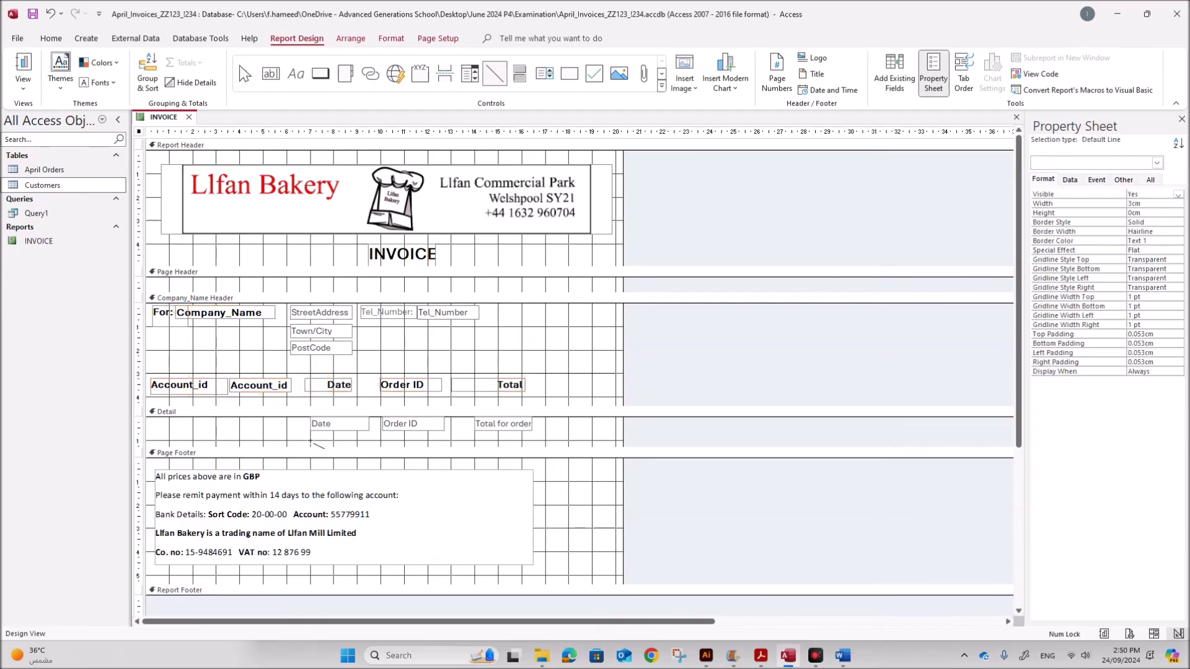
left_click_drag(311, 441, 549, 441)
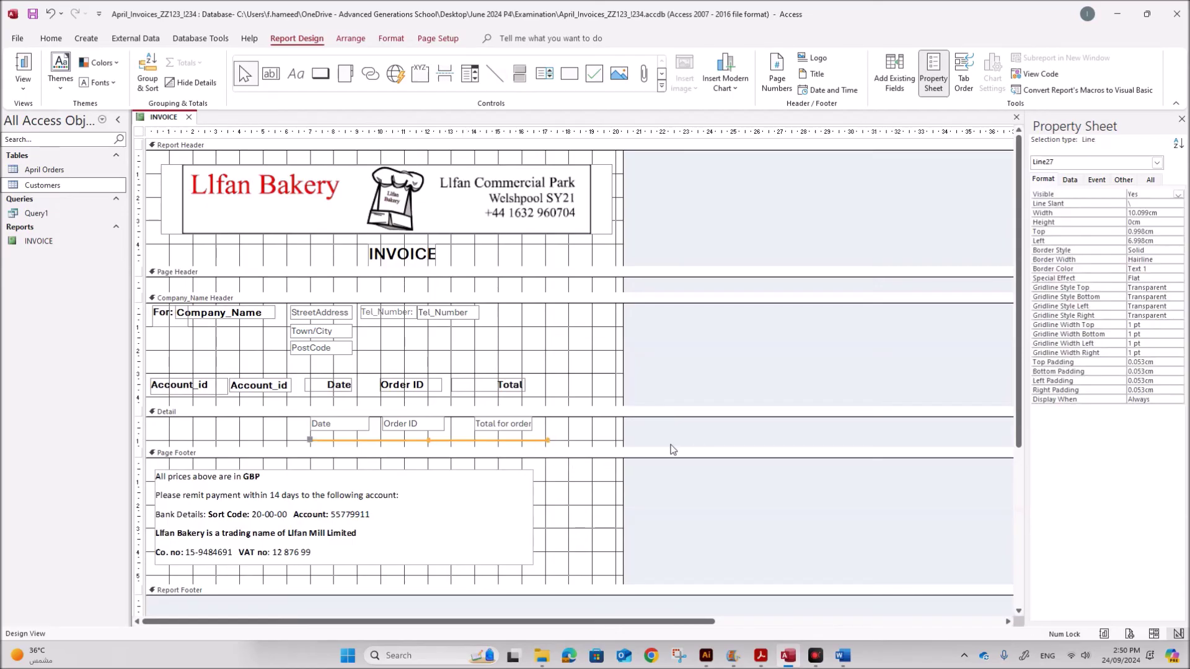
- Add a Sum total for the Total for order field in a shortened Company_Name Footer and preview the report in Layout View
left_click(524, 428)
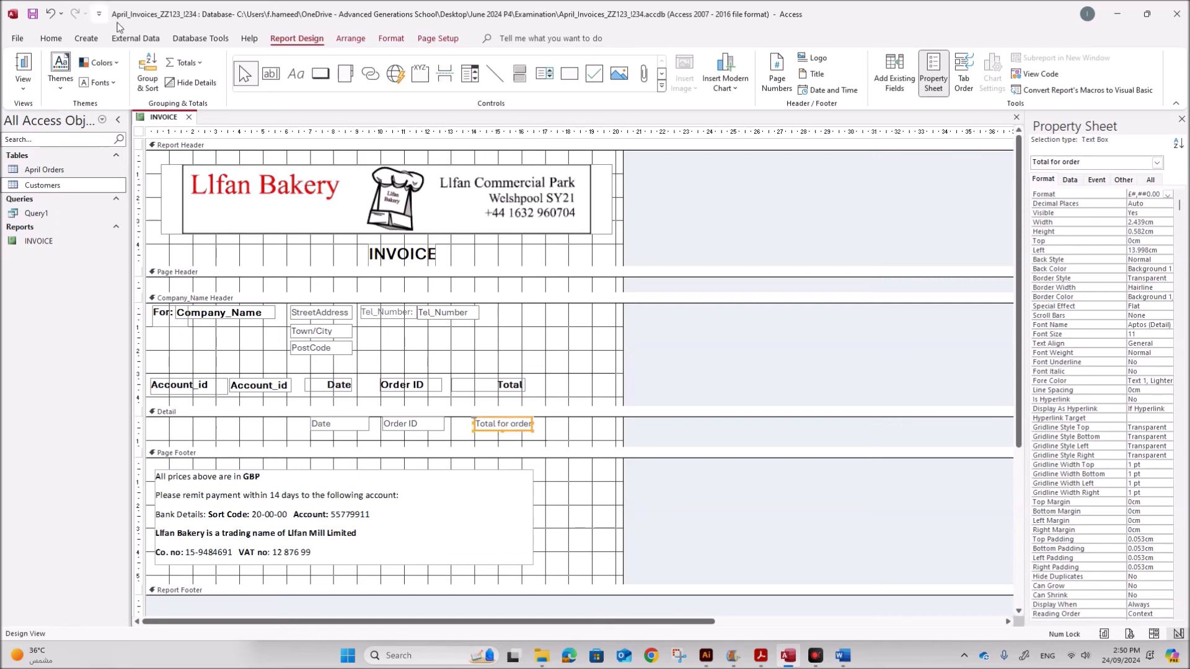
left_click(186, 63)
left_click(193, 80)
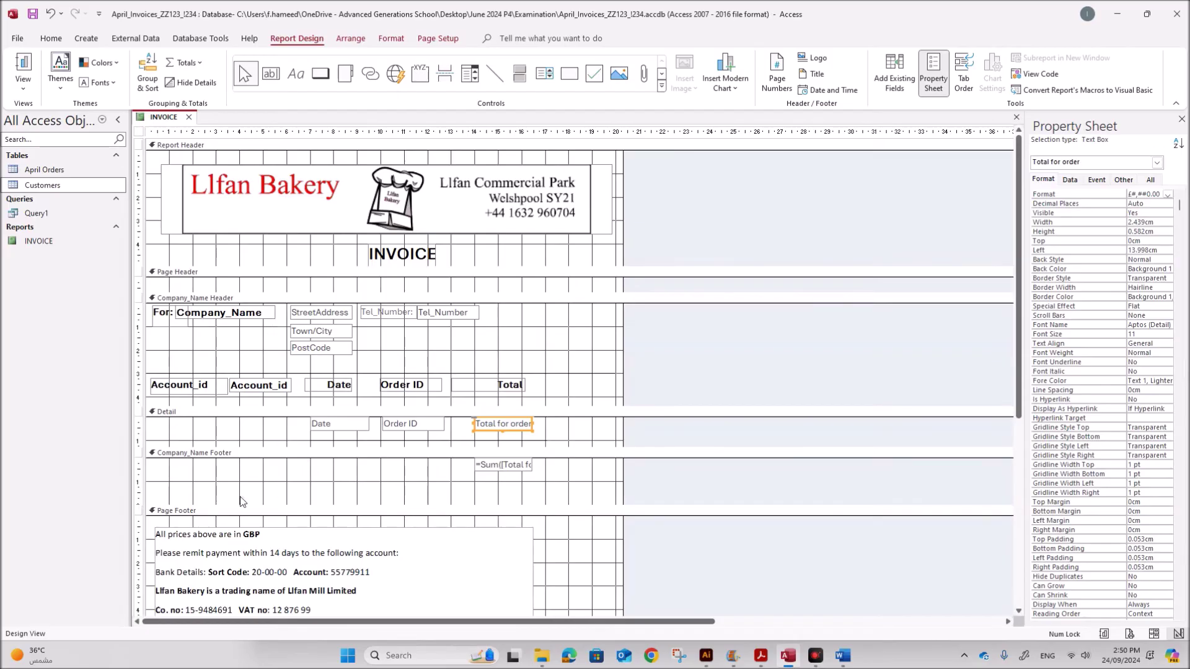
left_click_drag(152, 505, 150, 484)
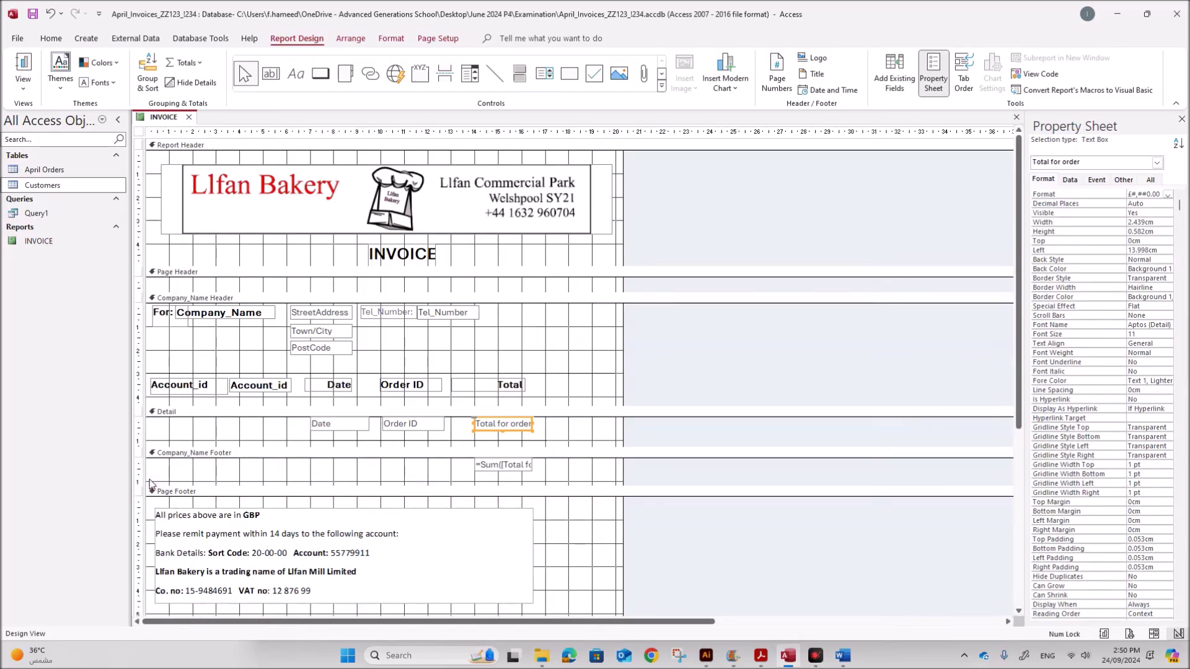
right_click(175, 120)
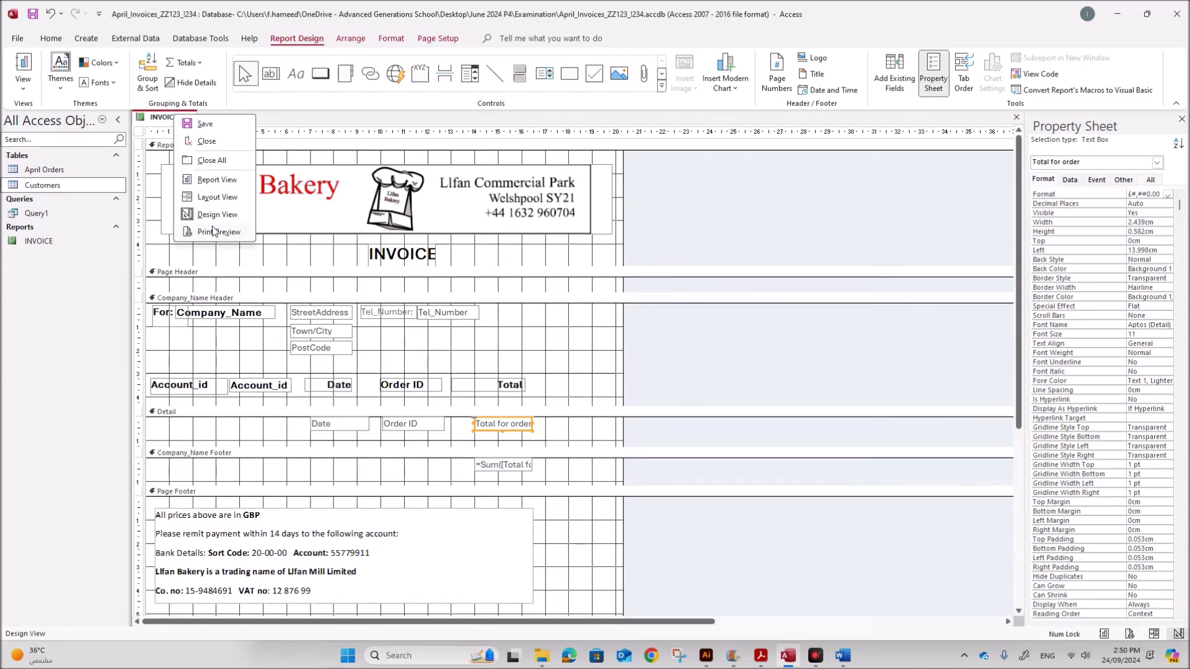
left_click(216, 197)
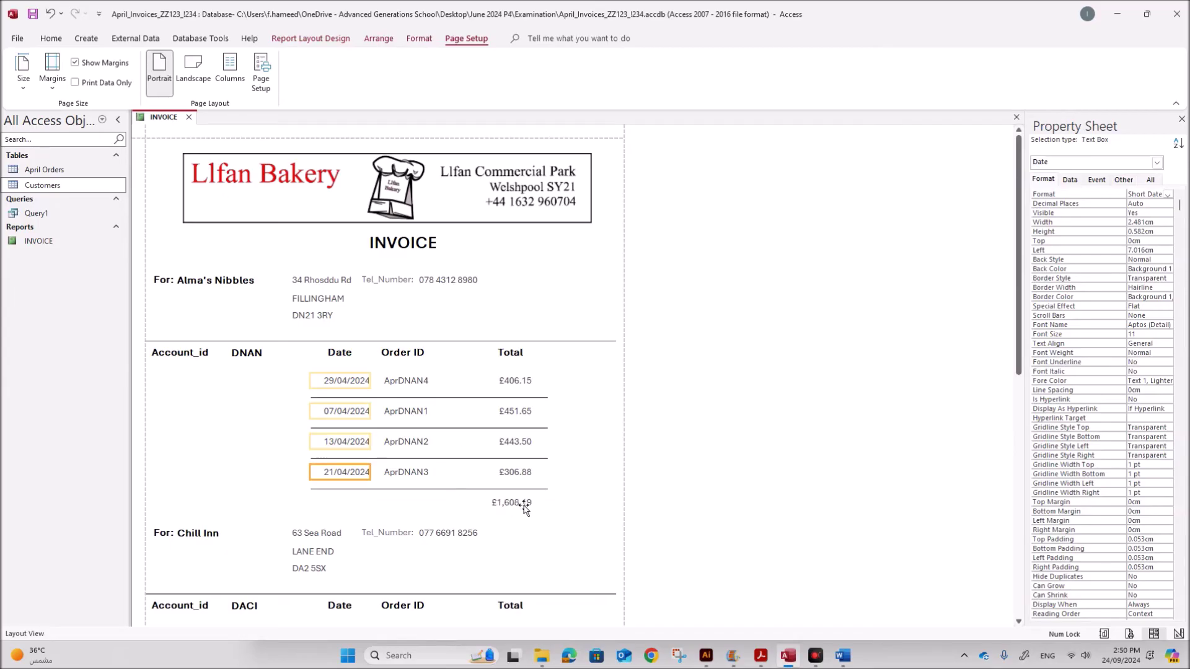
- In Design View, shift the Company_Name Footer's sum field slightly down and move the horizontal line from Detail to just above it
right_click(166, 118)
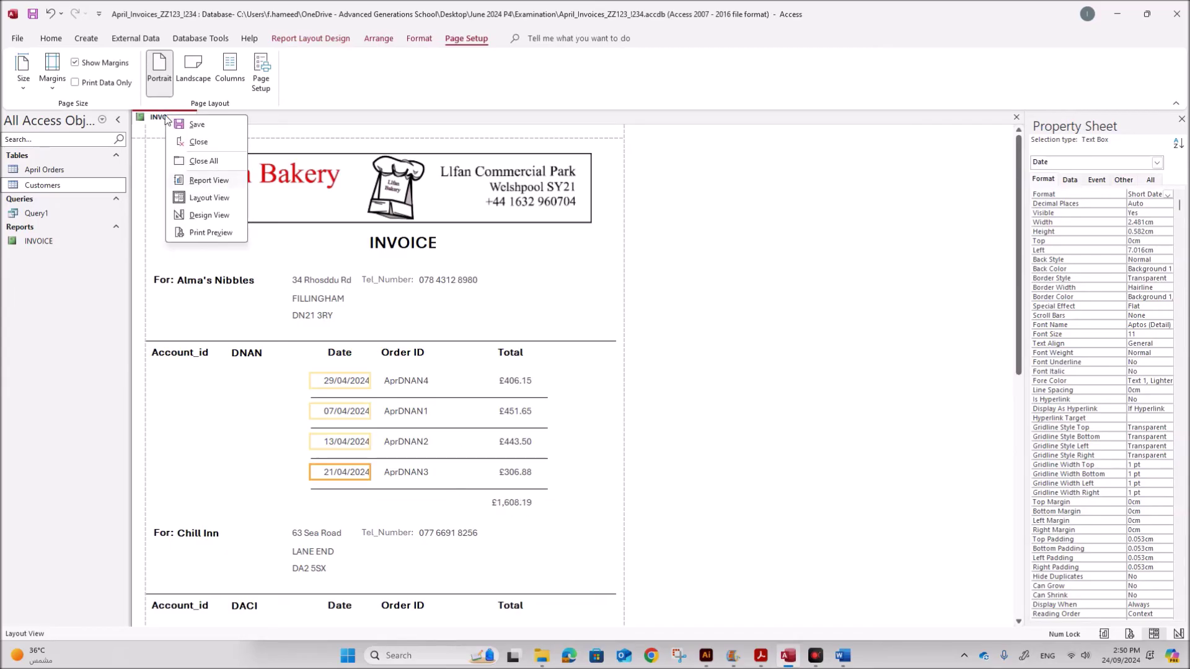
left_click(218, 215)
scroll(369, 435, "down", 5)
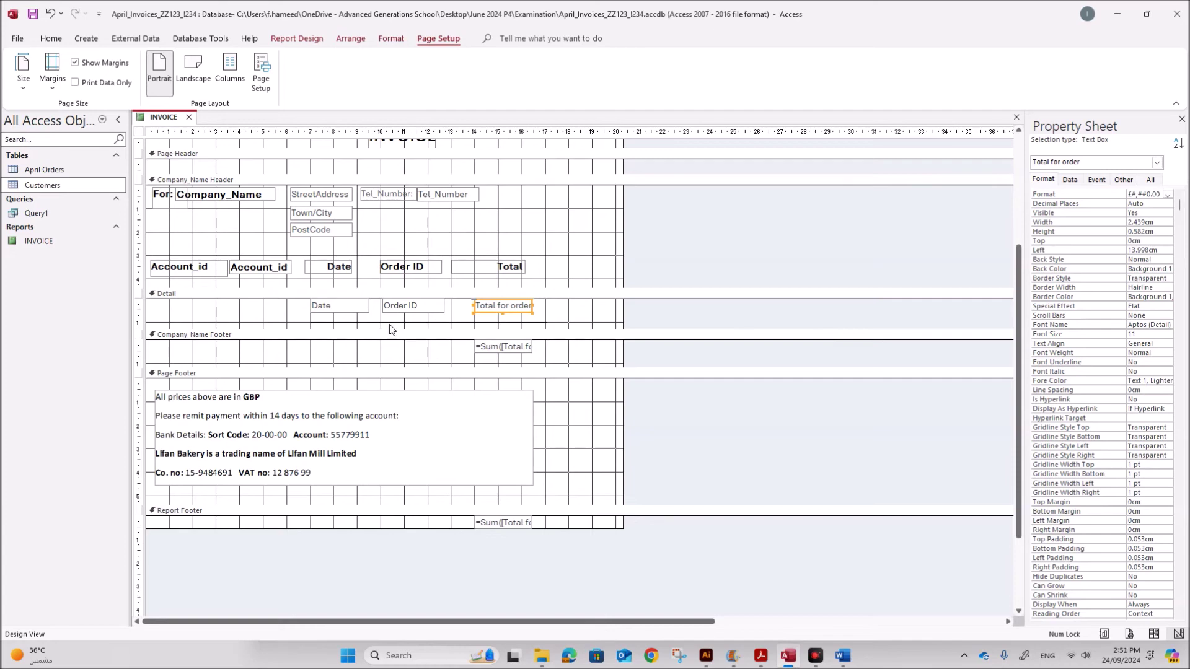
key("ctrl+v")
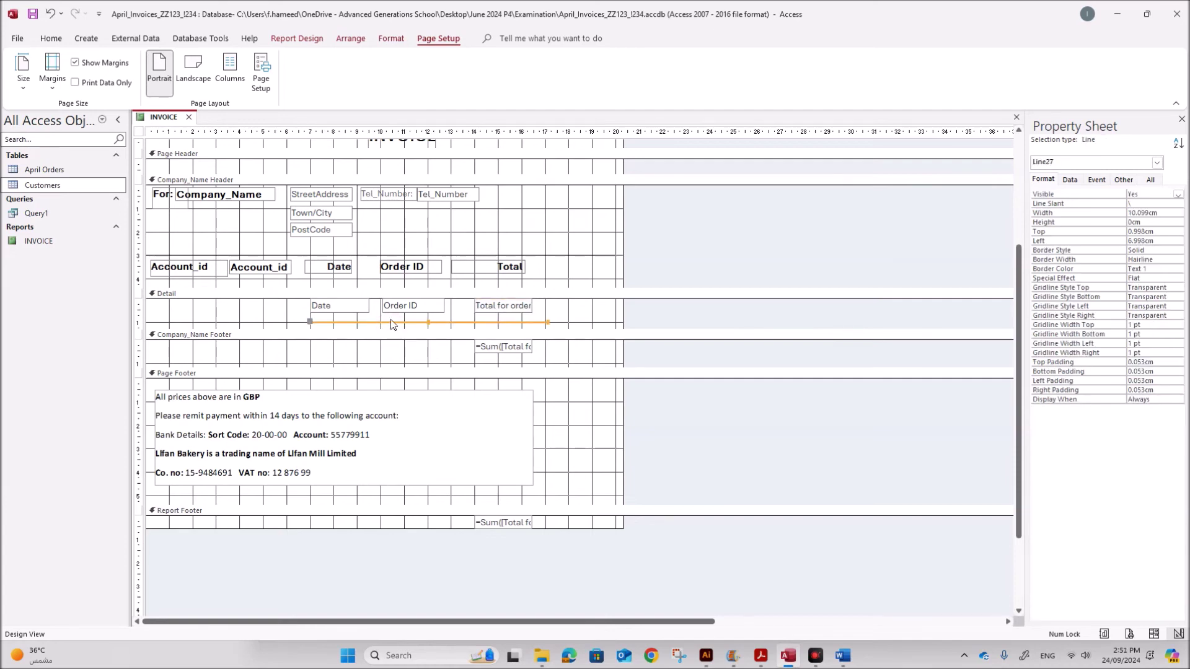
left_click_drag(496, 355, 497, 362)
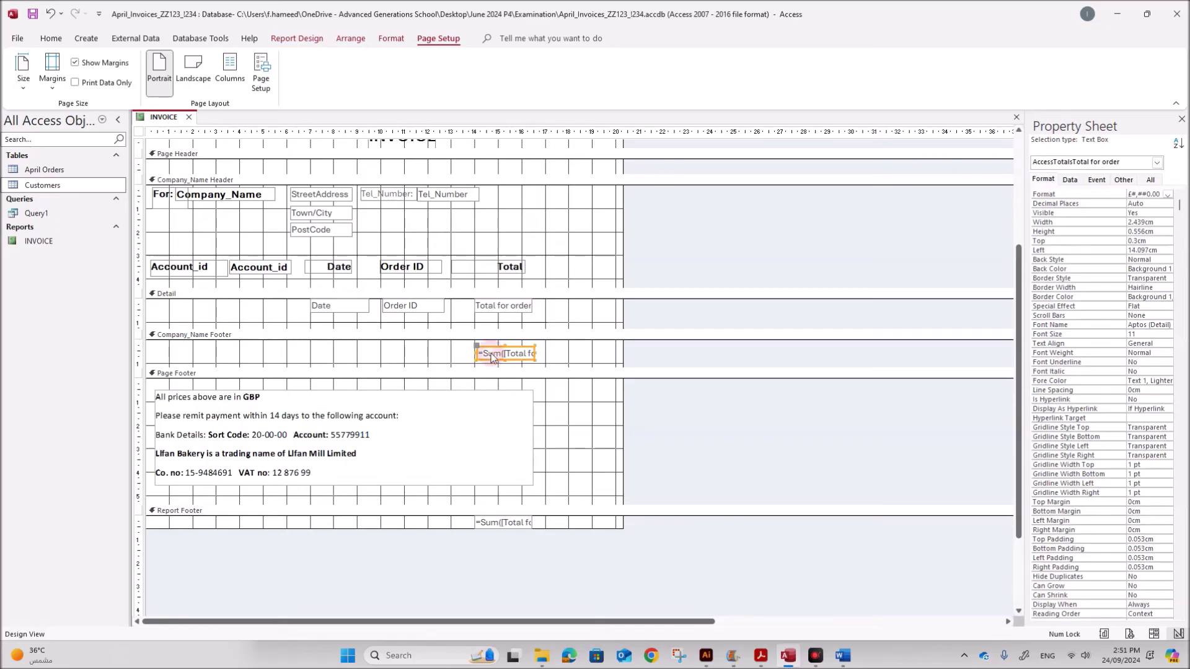
left_click_drag(437, 323, 443, 346)
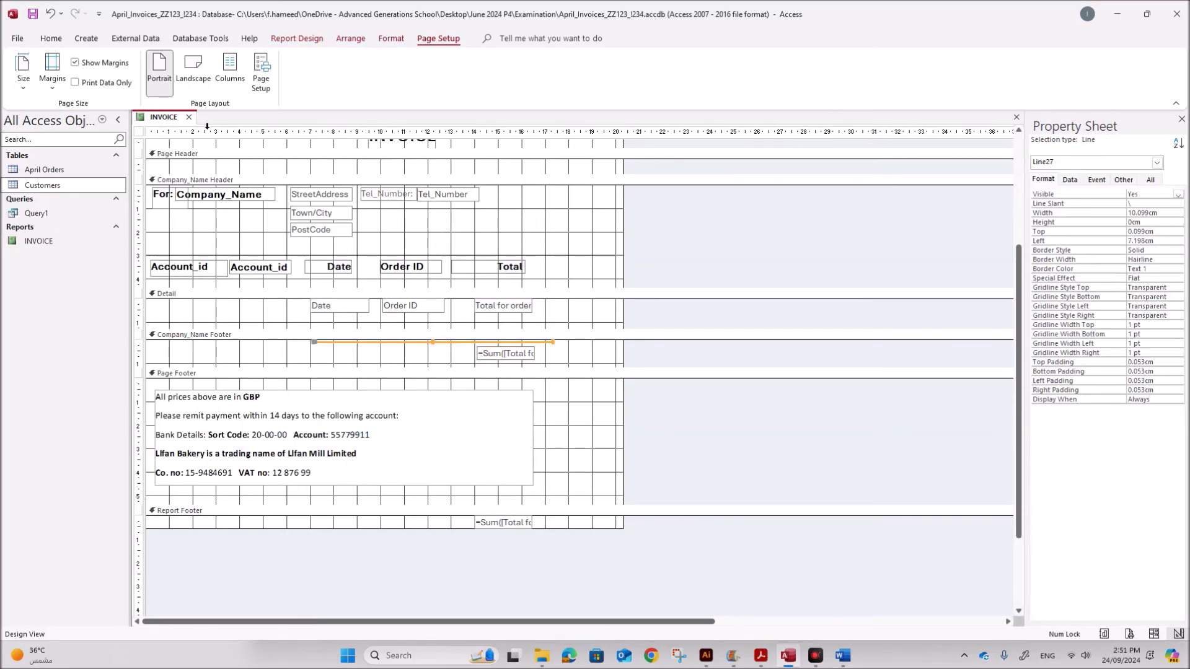
- Examine the customer totals, the line above them and the section backgrounds across several invoices in Layout View
right_click(170, 122)
left_click(217, 205)
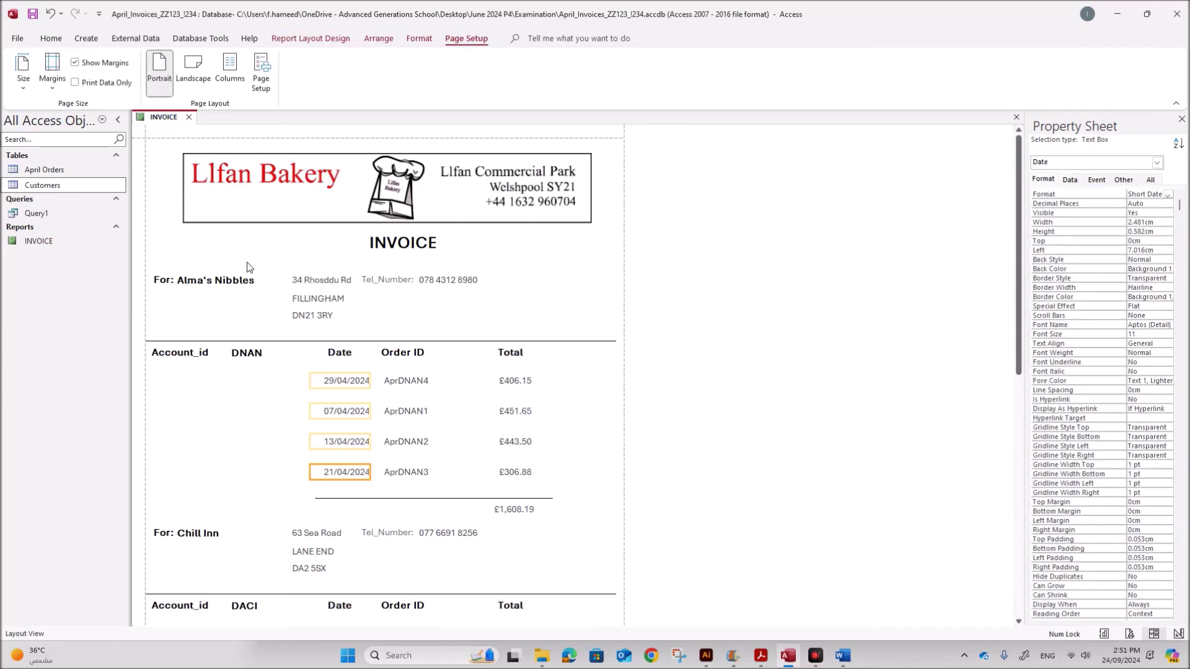
left_click(425, 499)
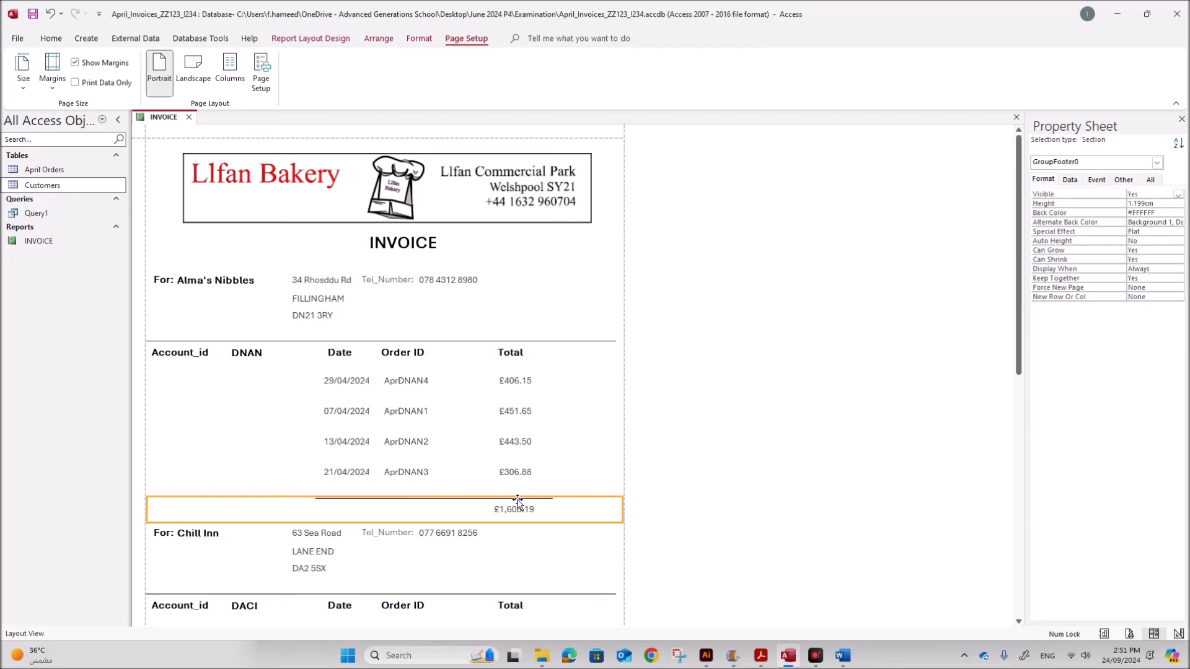
left_click(689, 408)
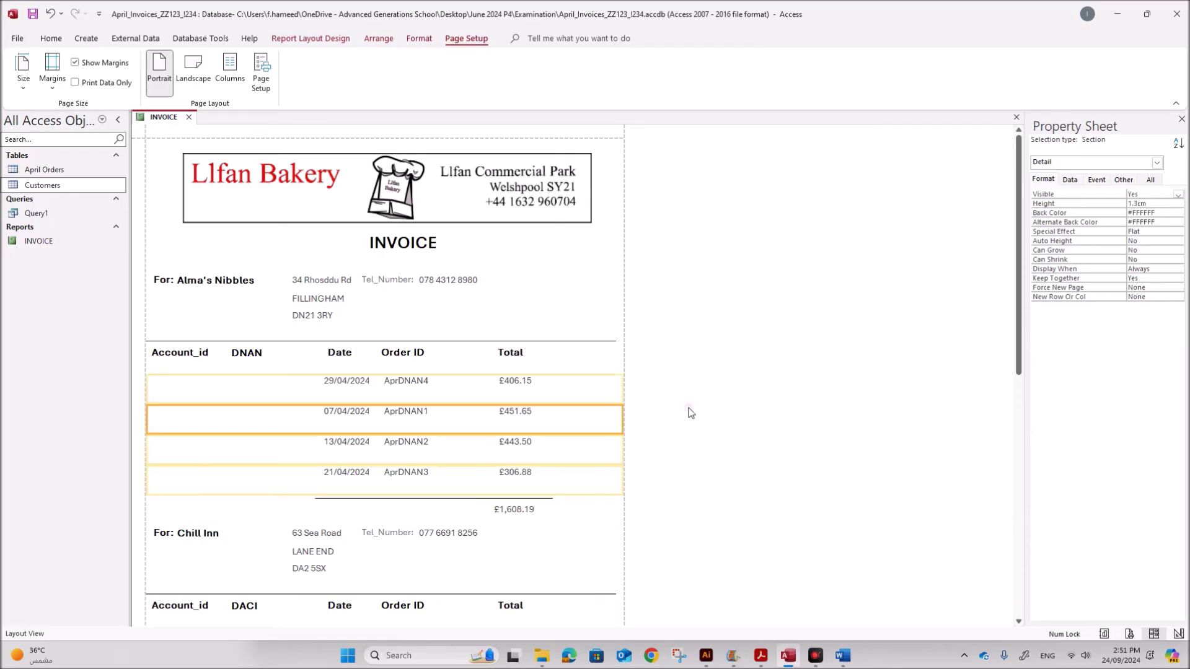
left_click(511, 511)
scroll(660, 472, "down", 5)
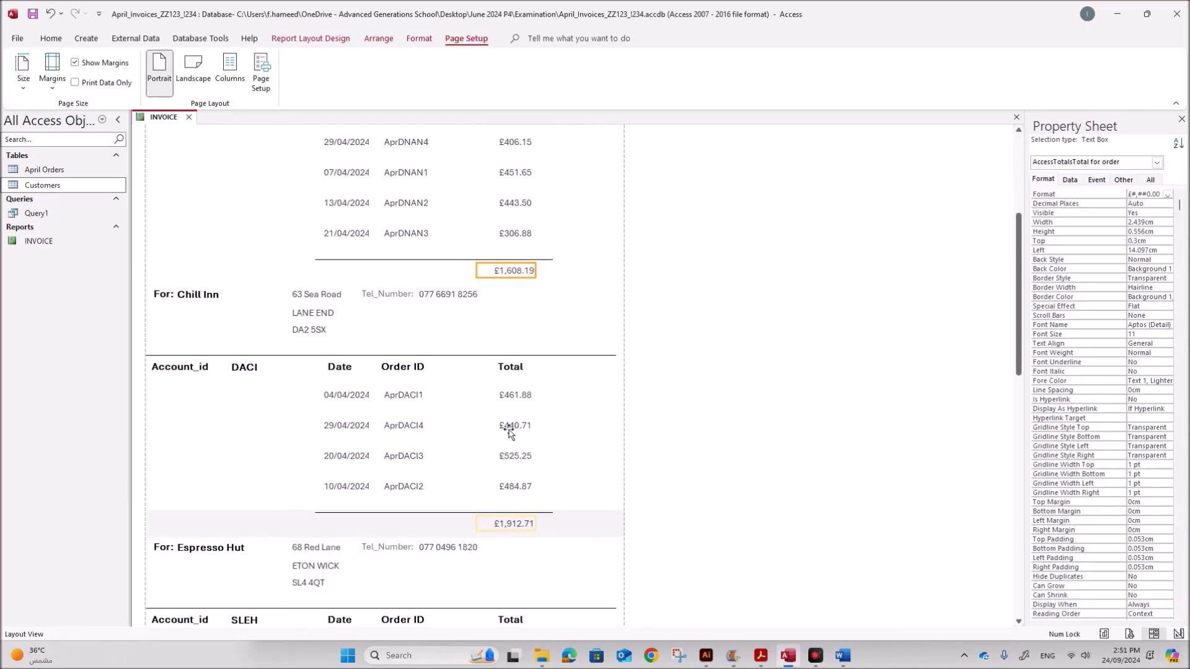
scroll(510, 432, "down", 5)
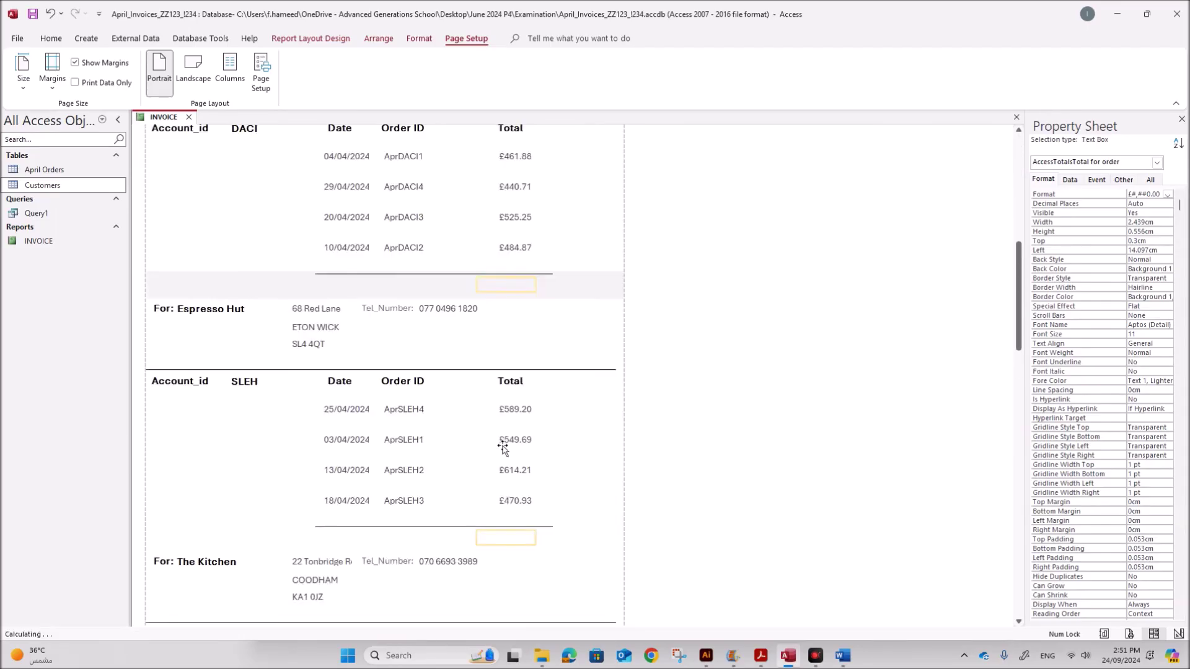
scroll(503, 446, "up", 2)
- Return to Design View and set the Company_Name Footer section's back colour to white (#FFFFFF)
right_click(165, 117)
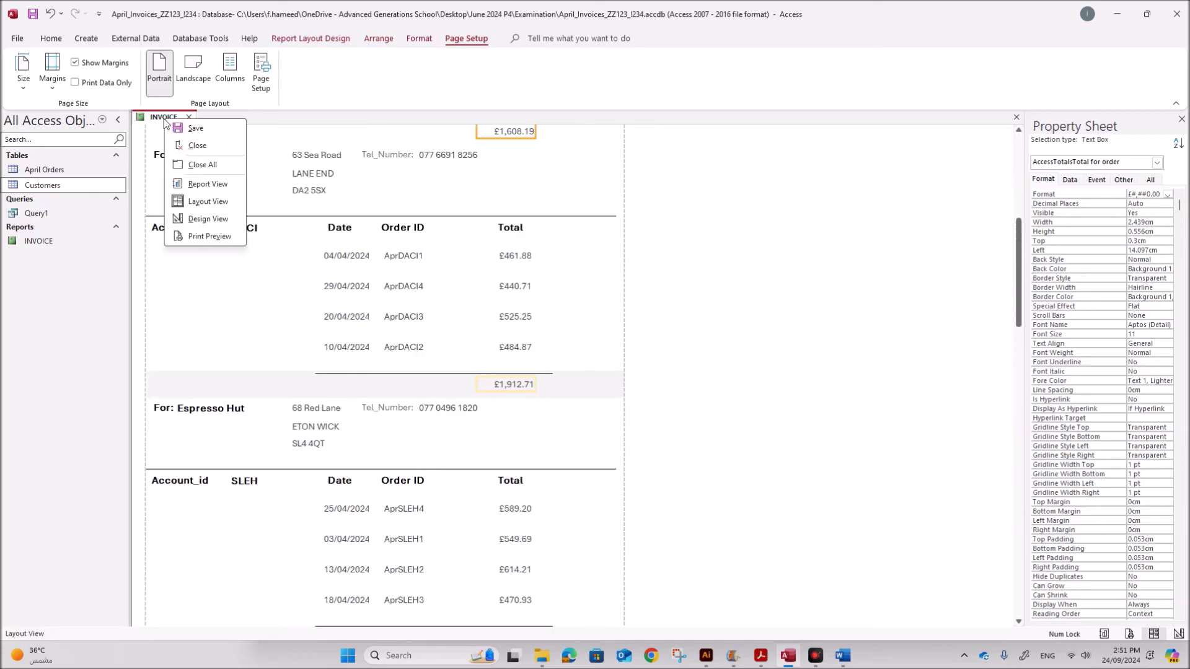
left_click(217, 214)
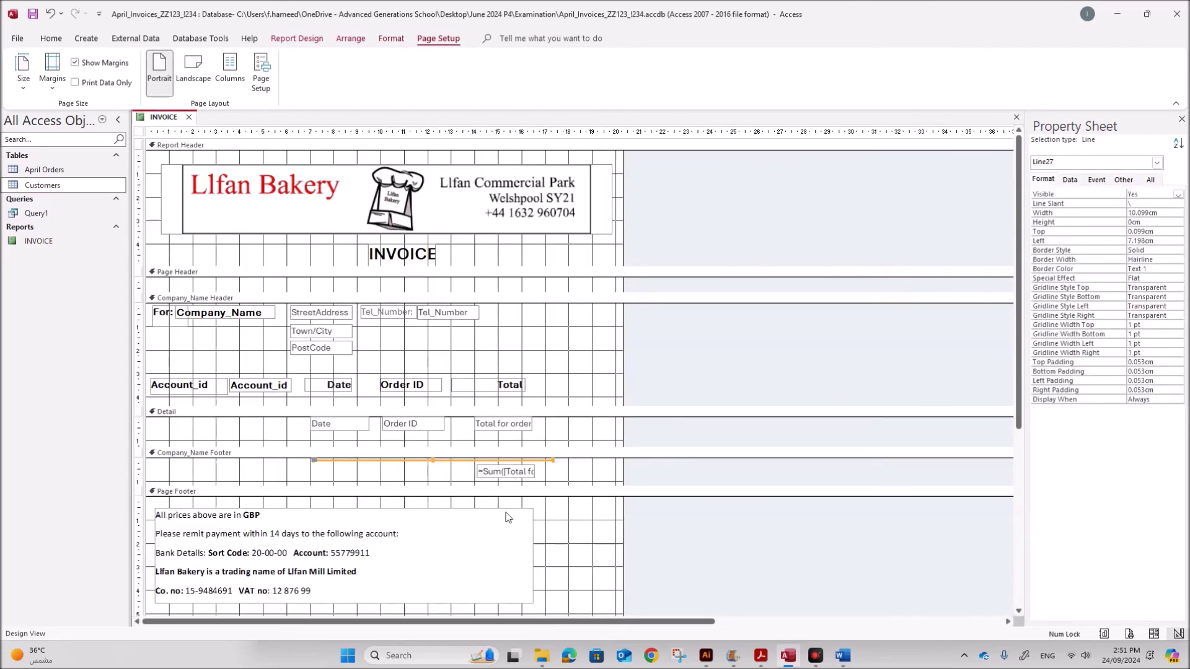
left_click(557, 471)
right_click(569, 474)
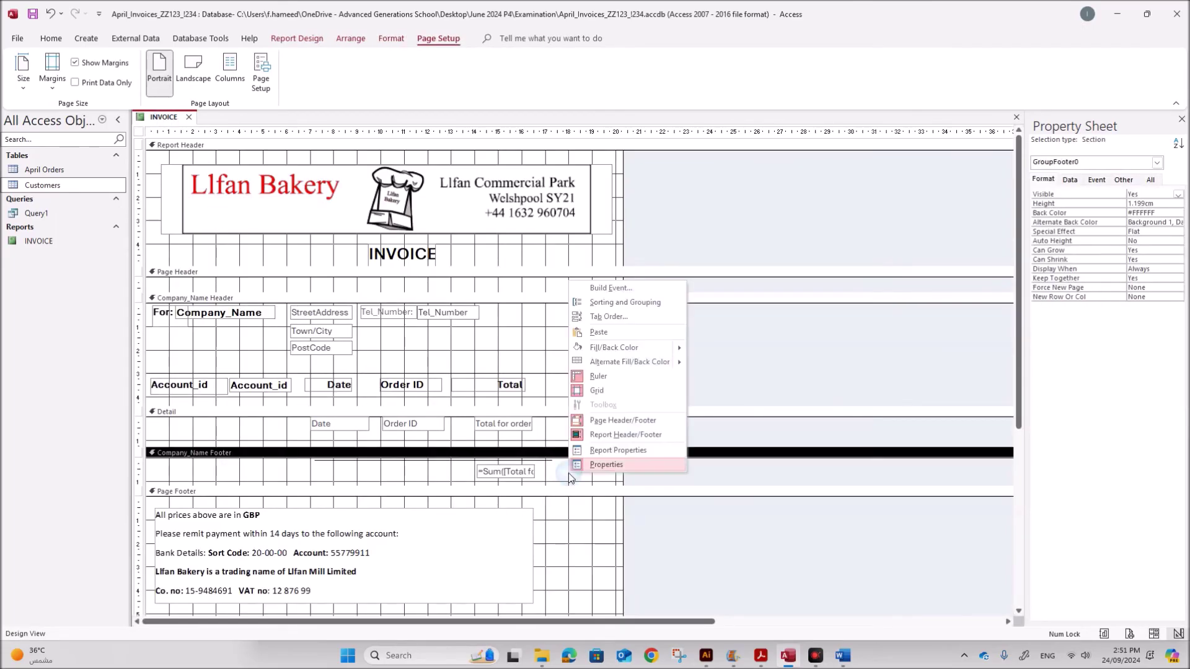
mouse_move(672, 347)
left_click(693, 367)
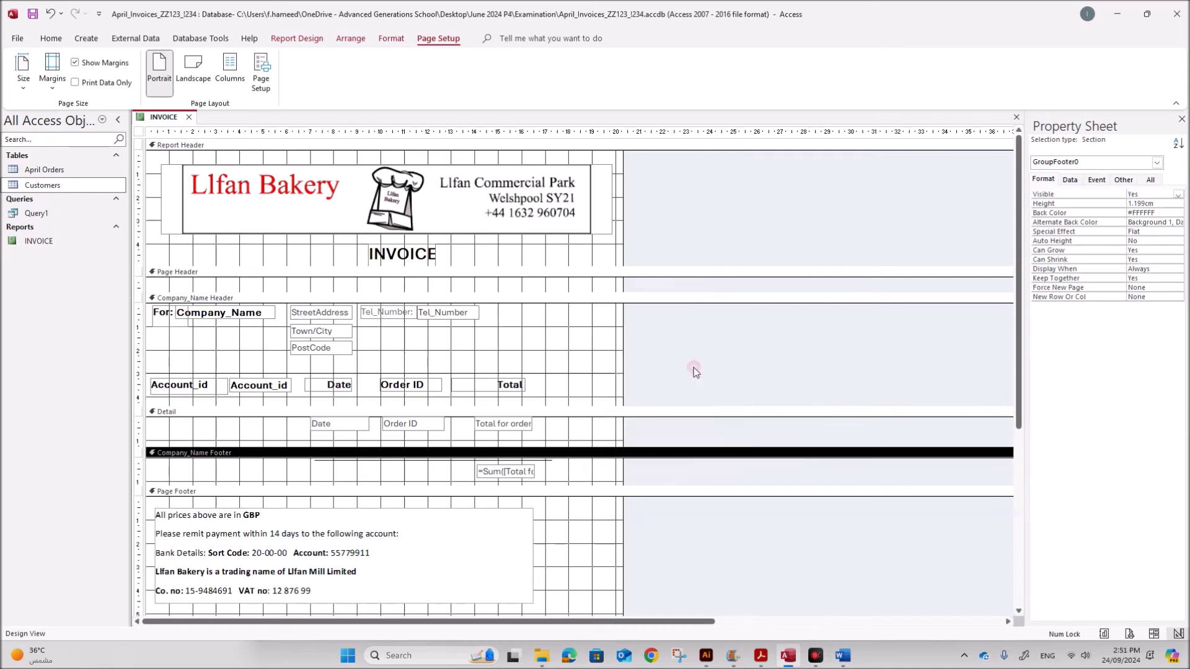
- Apply white (#FFFFFF) as the alternate back colour of the Detail and Company_Name Footer sections
right_click(600, 432)
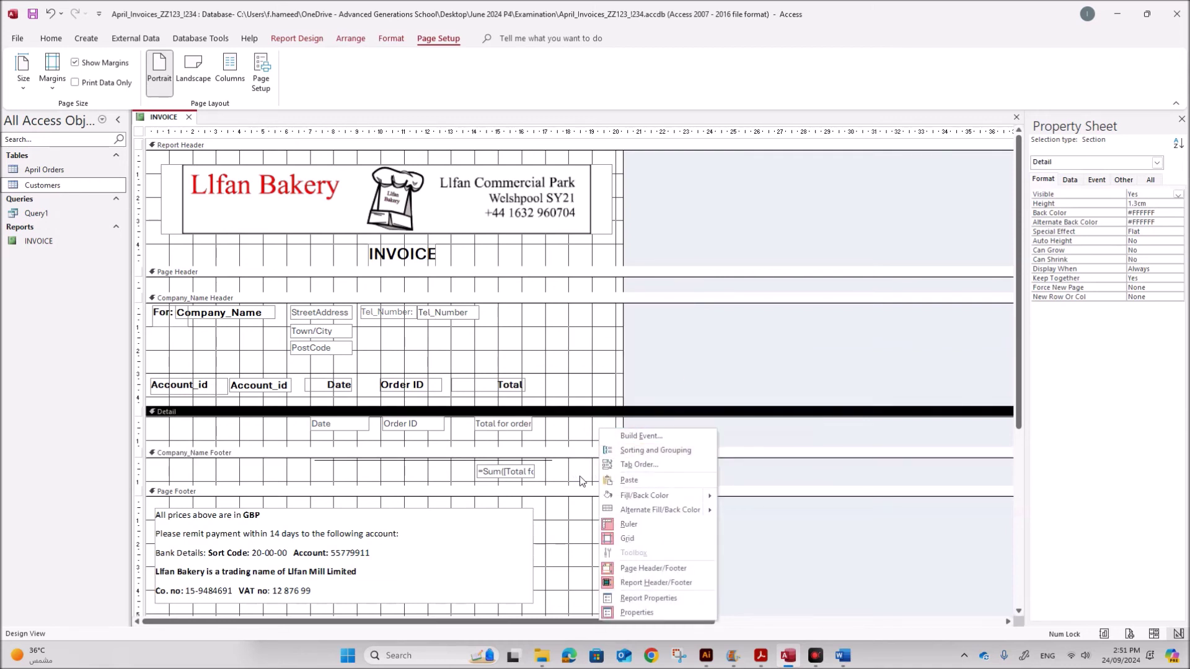
mouse_move(703, 516)
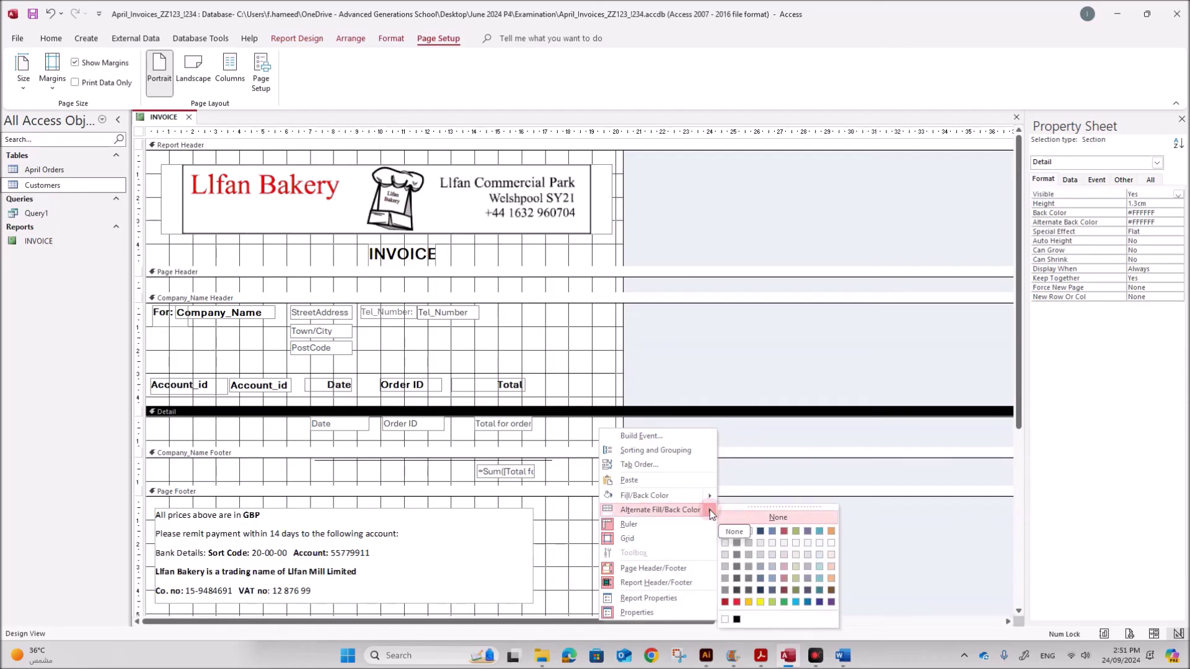
left_click(726, 534)
right_click(595, 473)
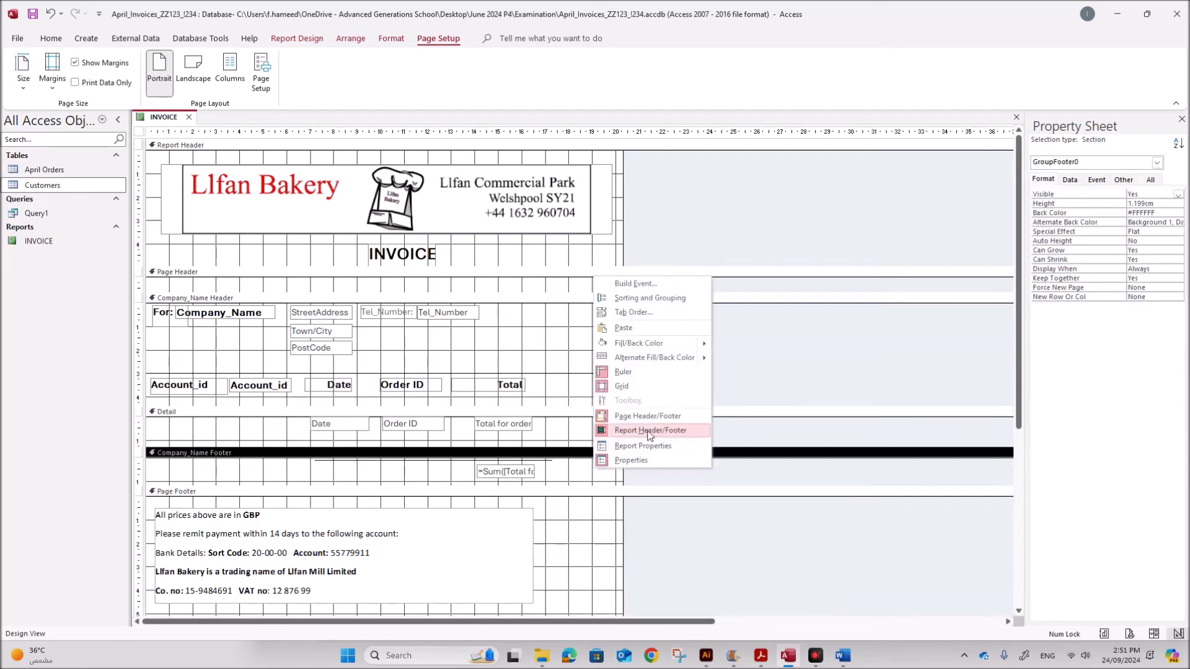
left_click(669, 358)
right_click(587, 466)
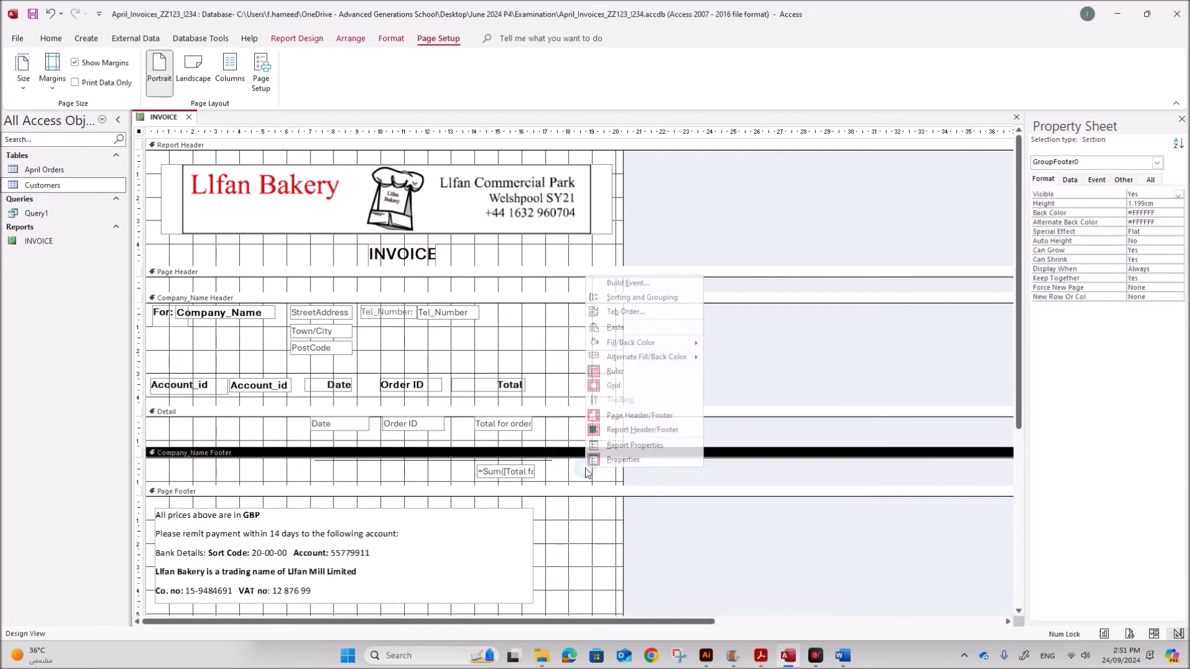
mouse_move(691, 360)
left_click(711, 378)
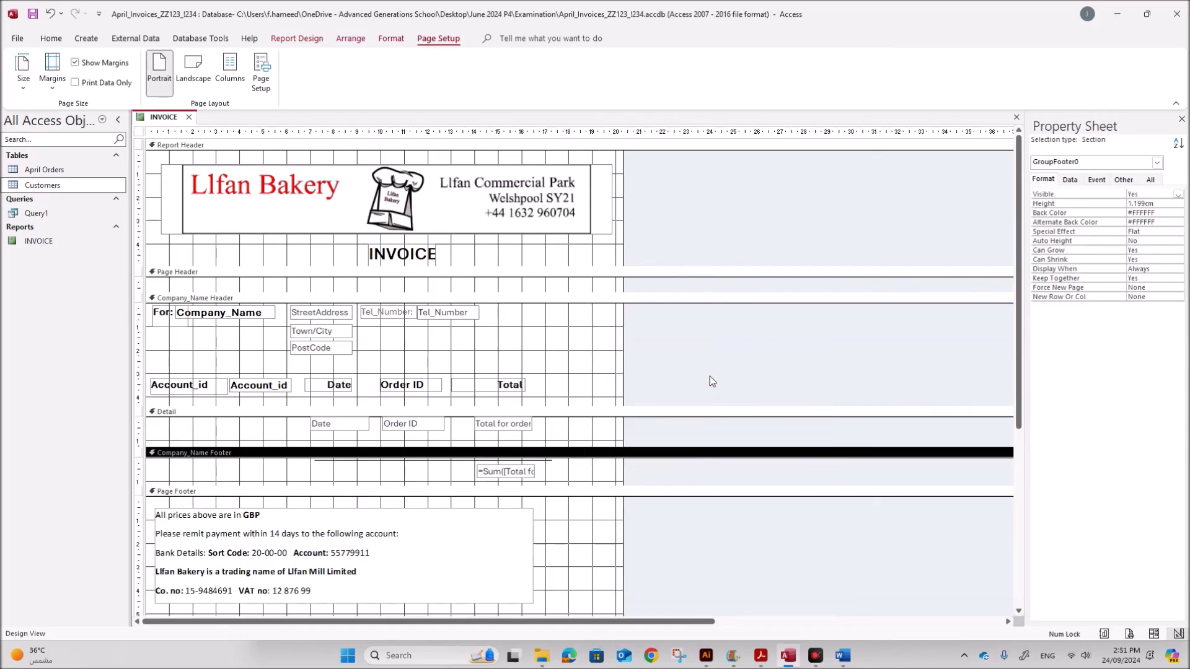
- Check the report in Print Preview and read the exam paper PDF's notes on the customer total and date order
left_click(576, 536)
scroll(574, 539, "down", 2)
scroll(574, 538, "down", 1)
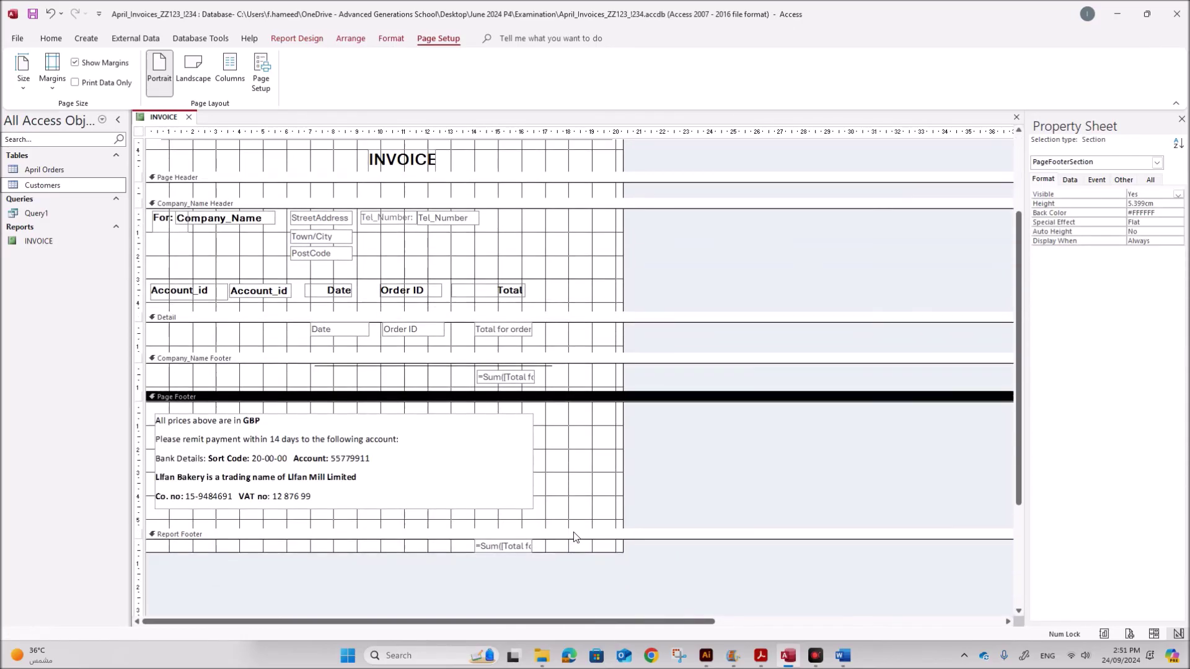
scroll(573, 533, "up", 3)
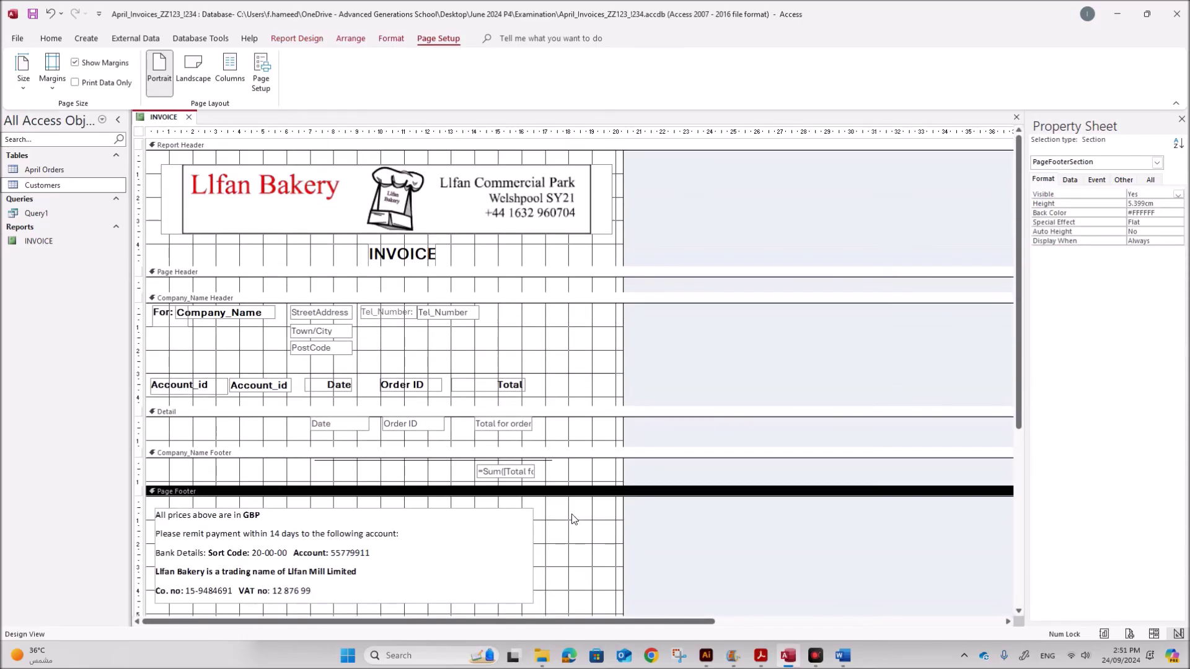
right_click(157, 119)
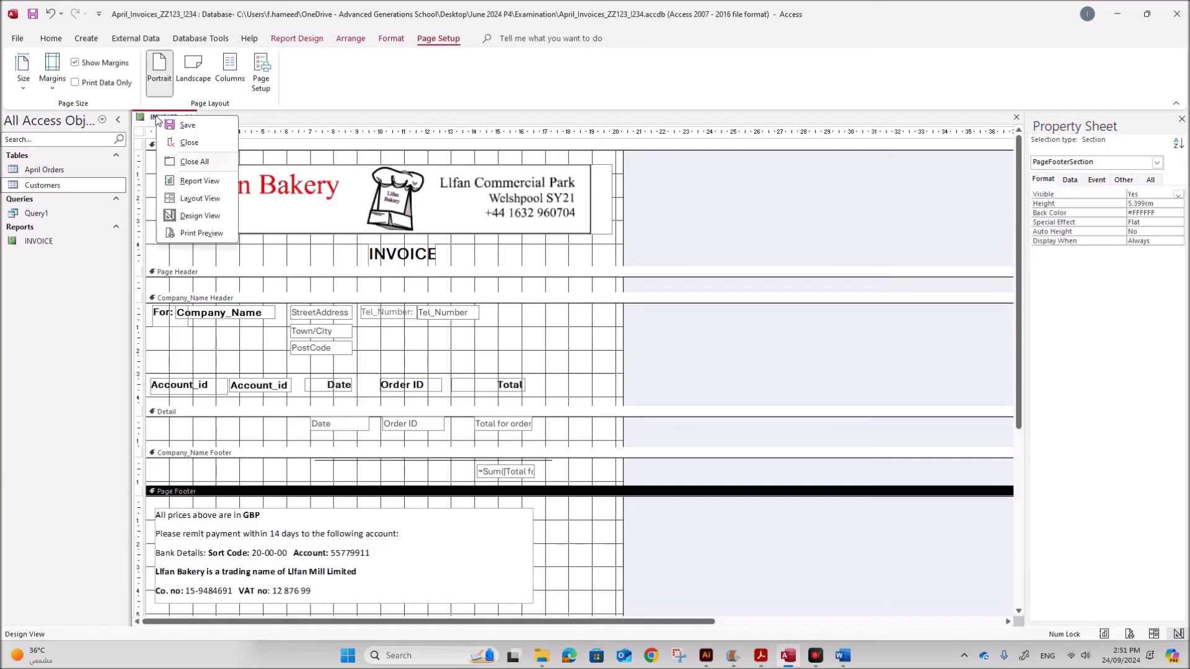
left_click(200, 234)
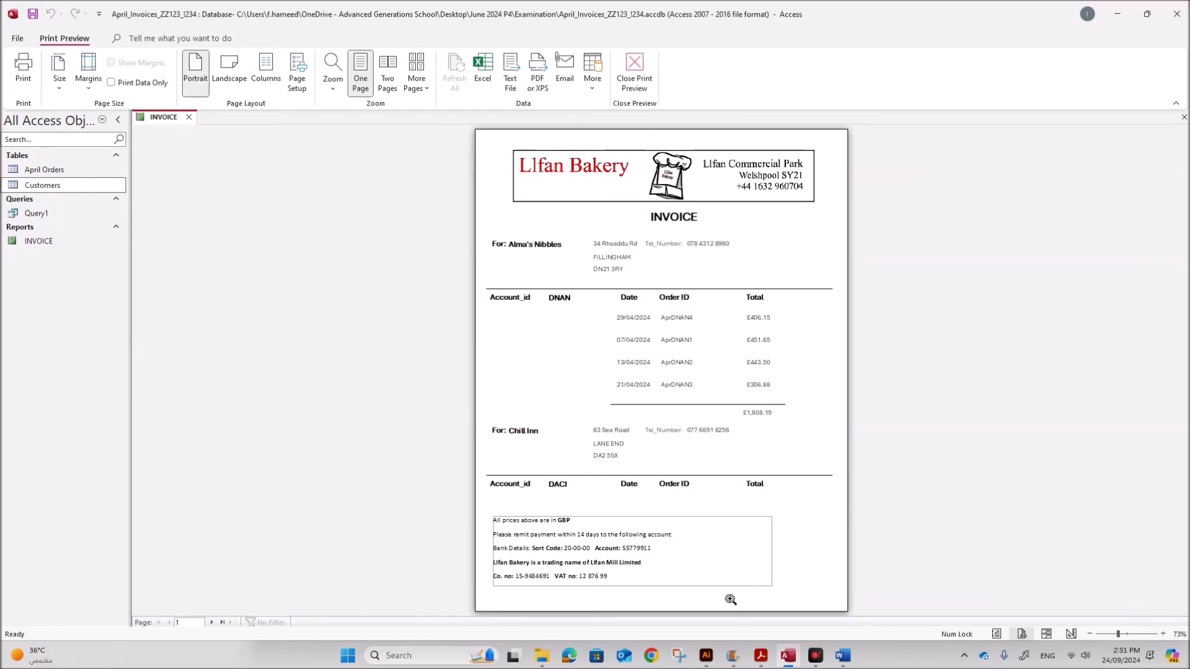
left_click(760, 655)
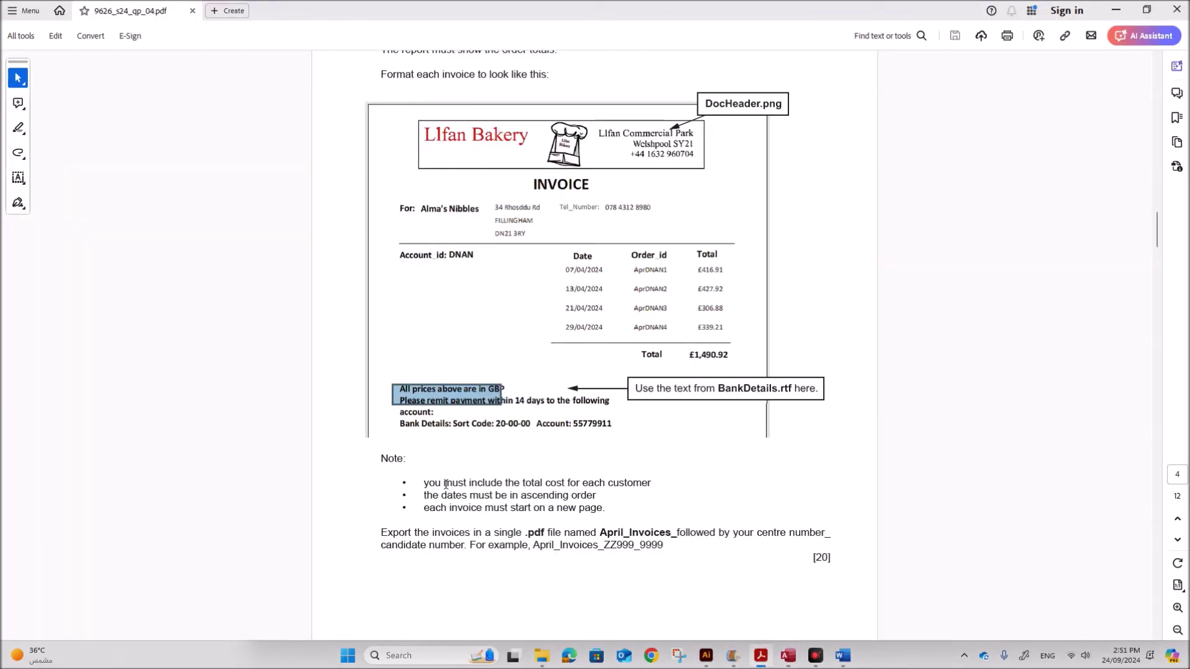
left_click_drag(422, 482, 636, 478)
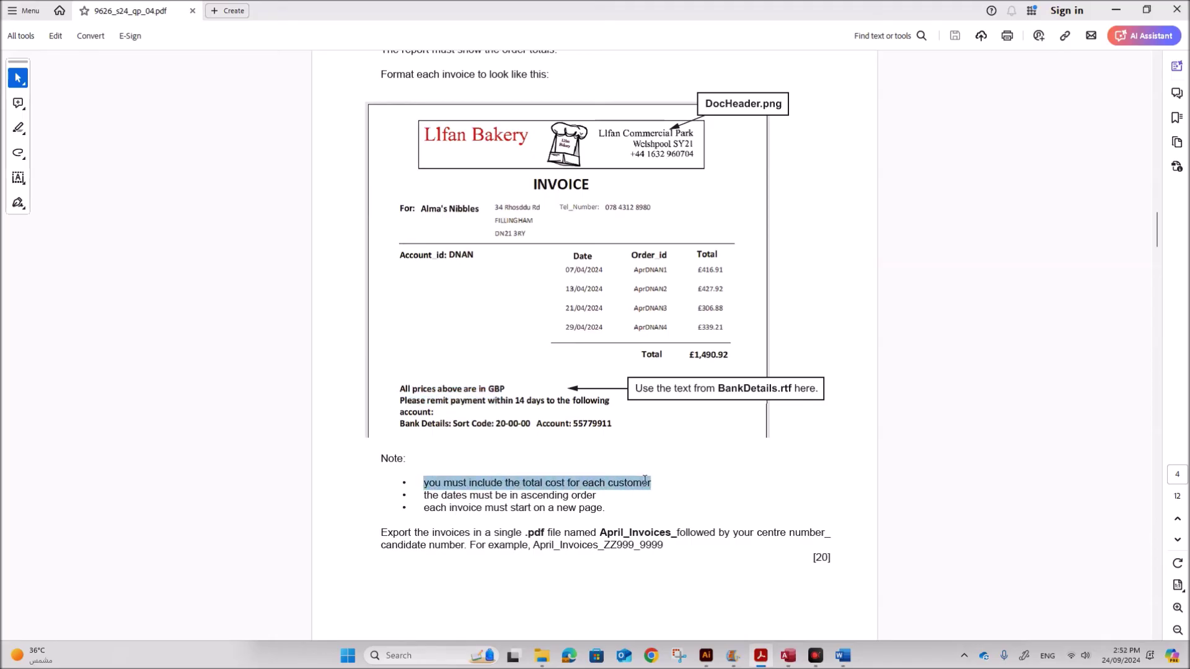
left_click_drag(440, 496, 581, 500)
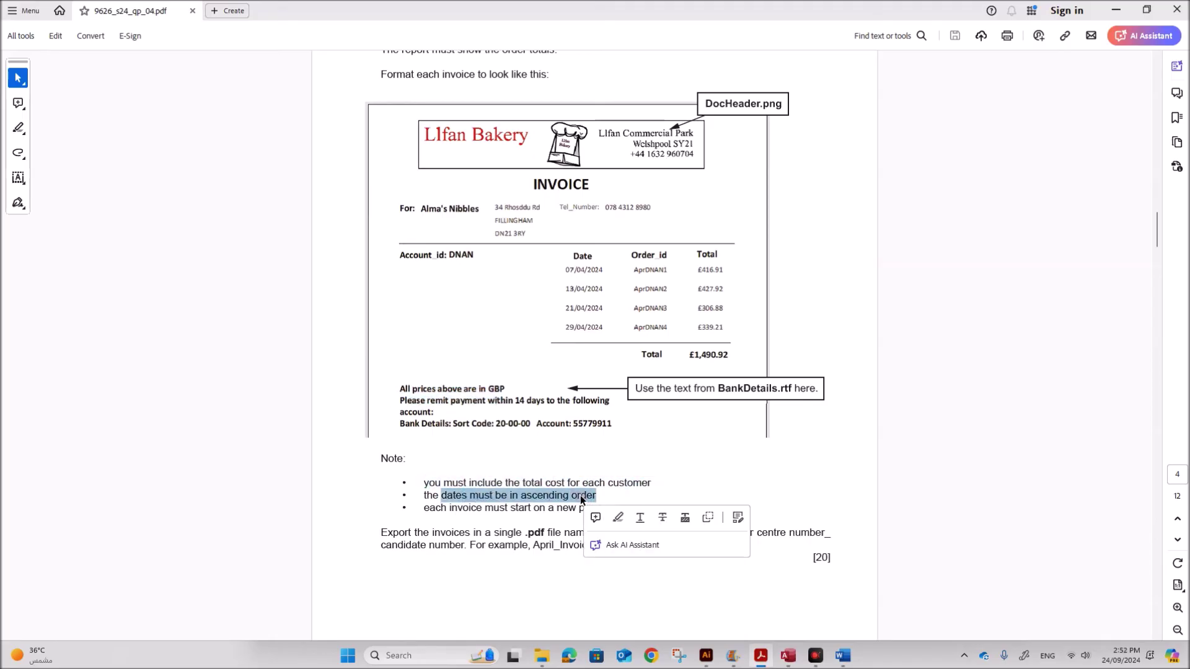
- Return to Access and, in Design View, add a sort by Date from oldest to newest within the Company_Name group
left_click(789, 656)
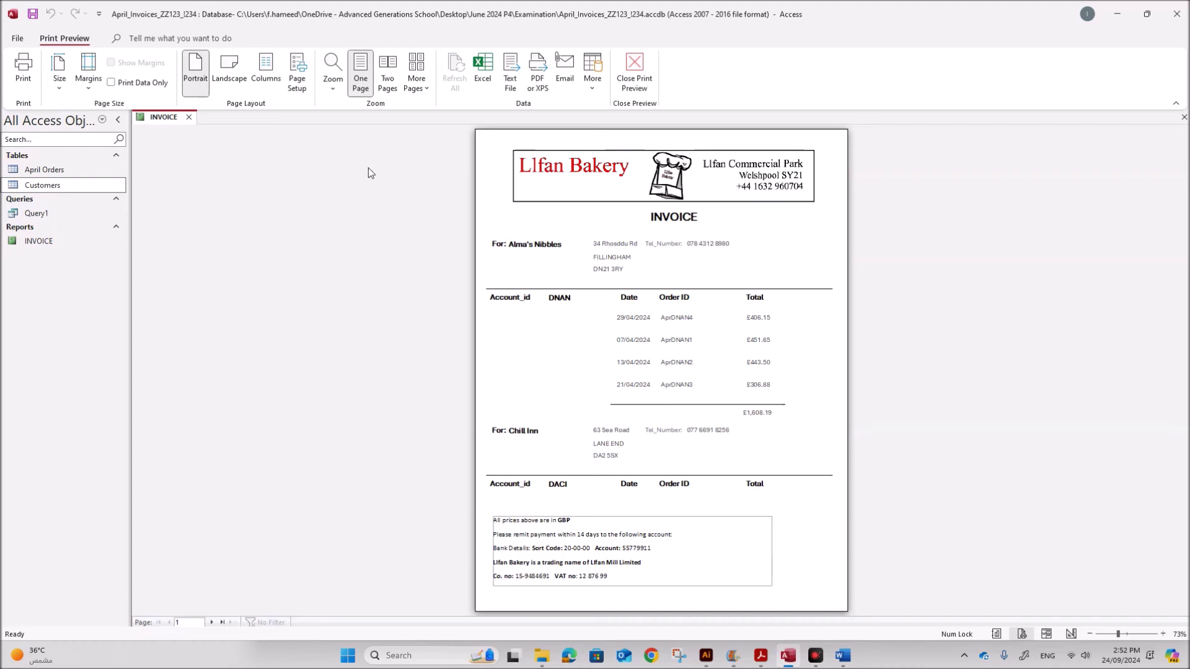
right_click(165, 117)
left_click(206, 214)
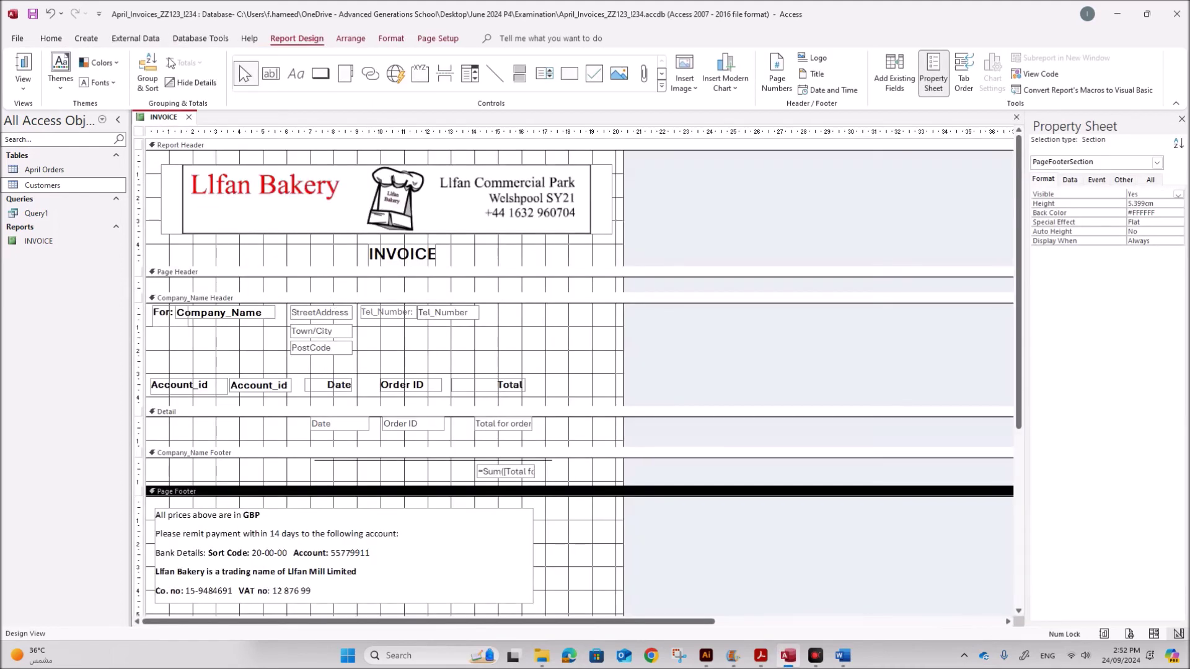
left_click(149, 76)
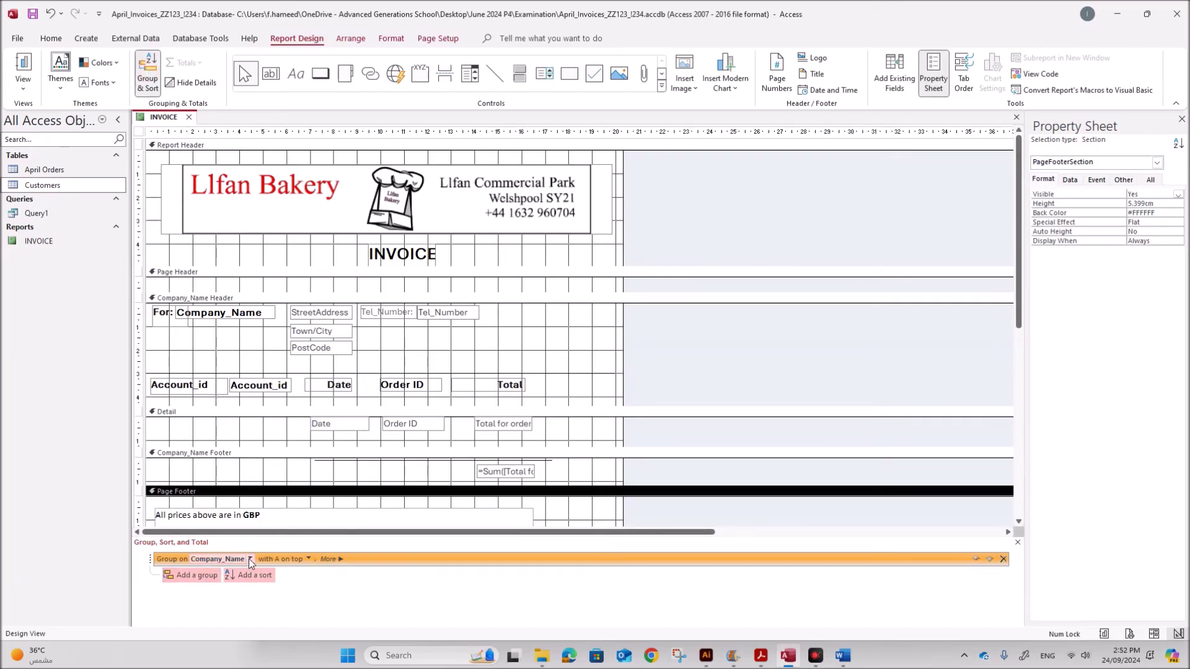
left_click(248, 575)
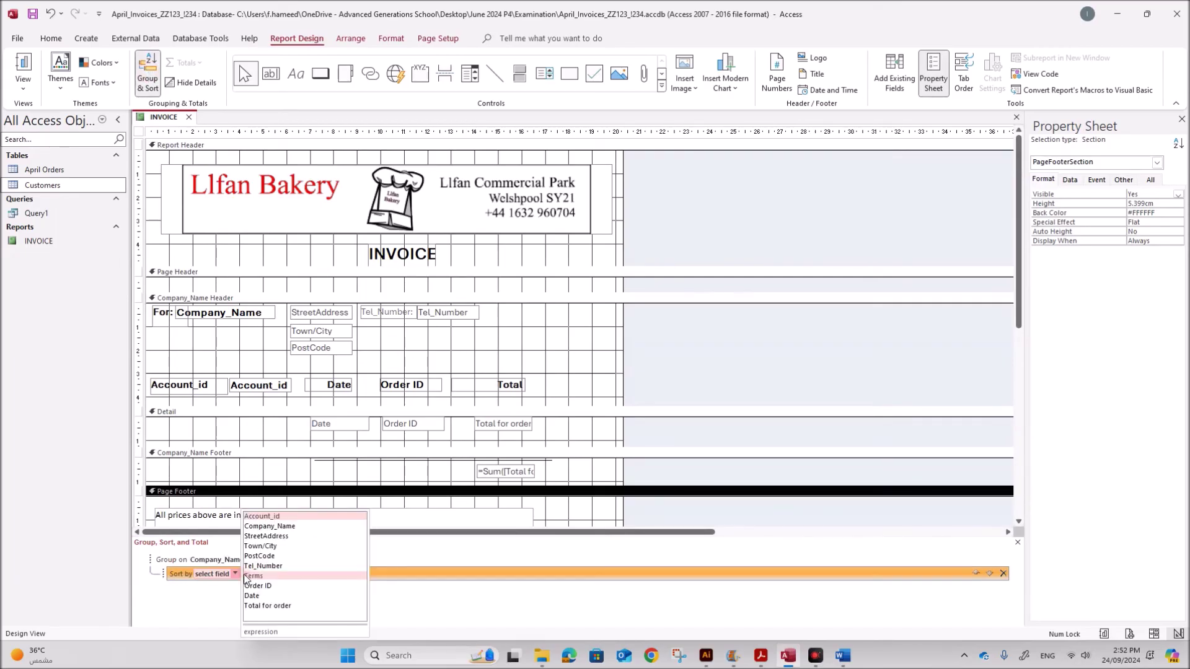
left_click(268, 598)
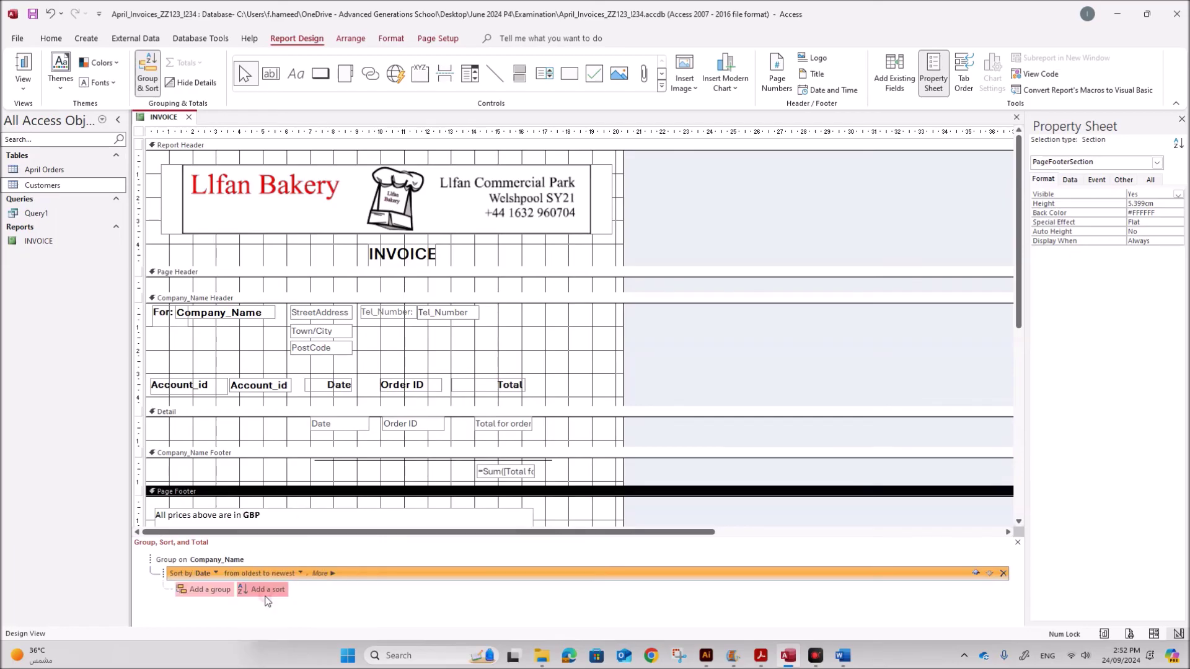
left_click(300, 575)
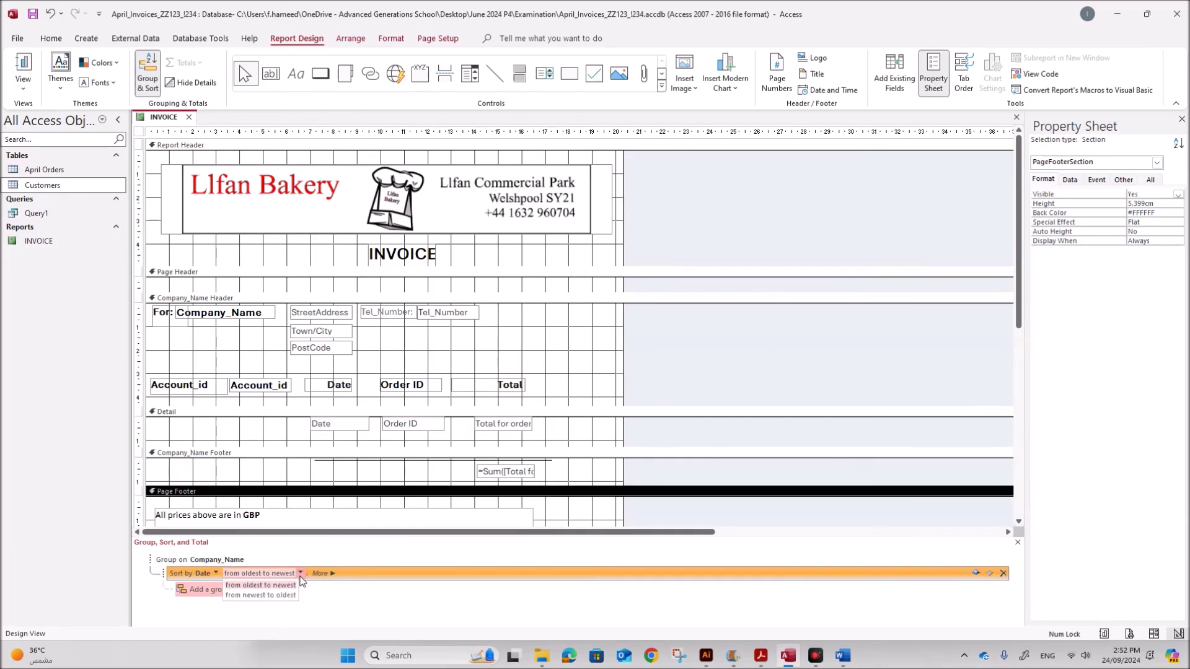
left_click(269, 586)
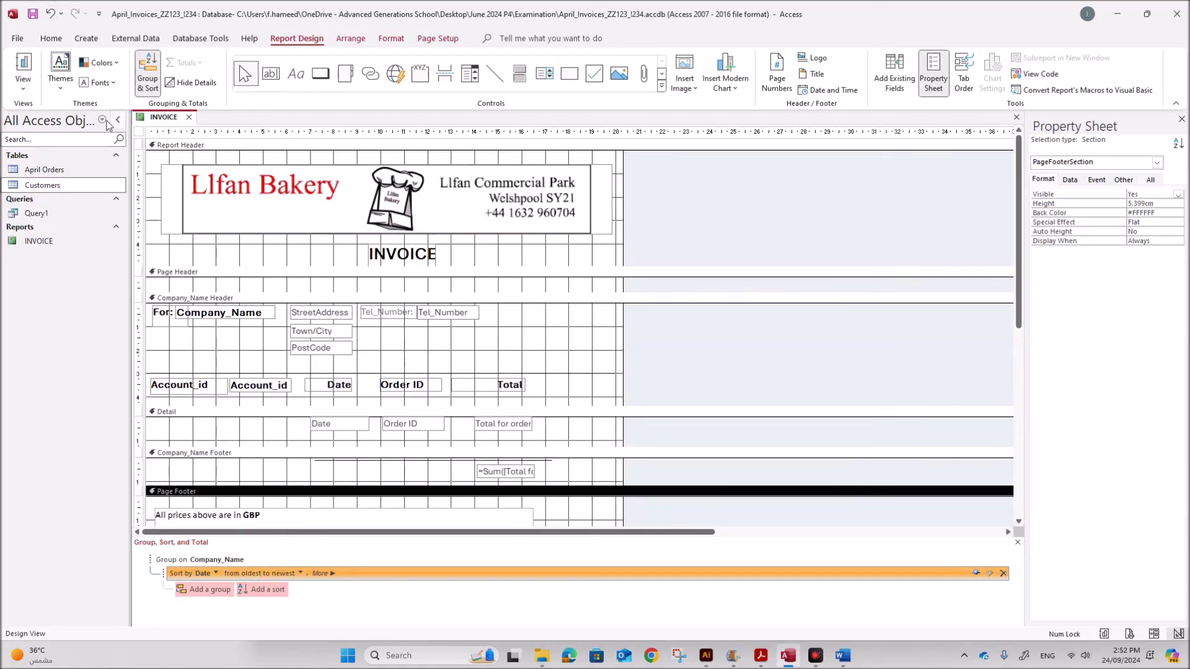
- Examine the order of the dates in Print Preview and read the exam paper PDF's note about where each invoice starts
right_click(162, 118)
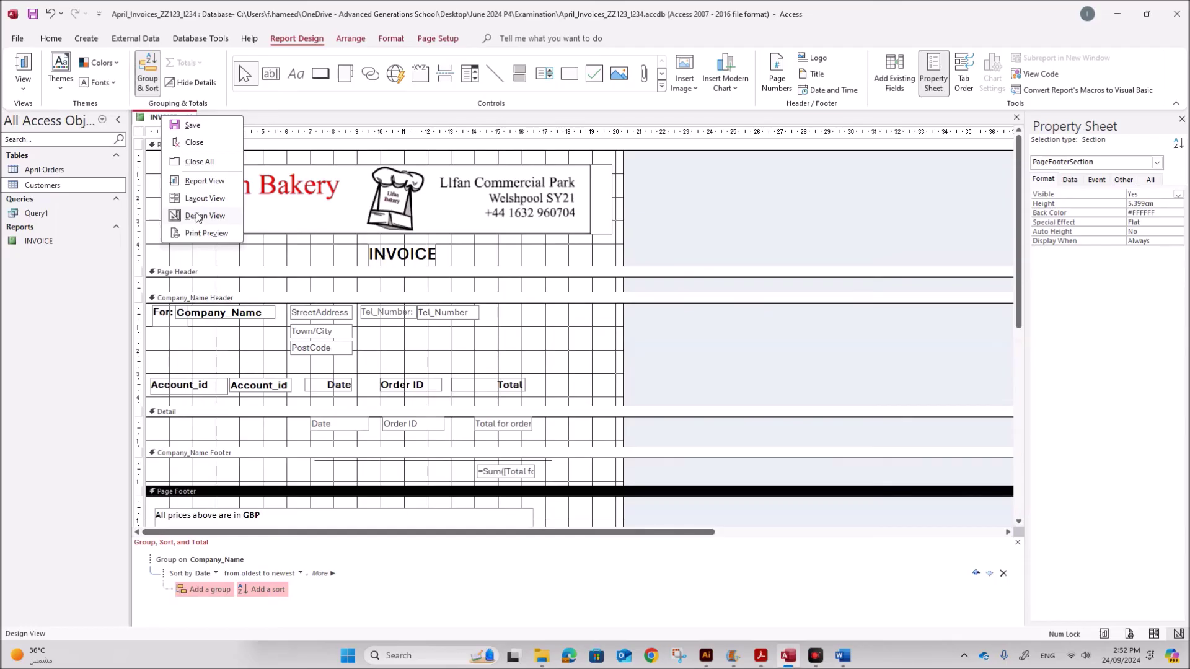
left_click(201, 234)
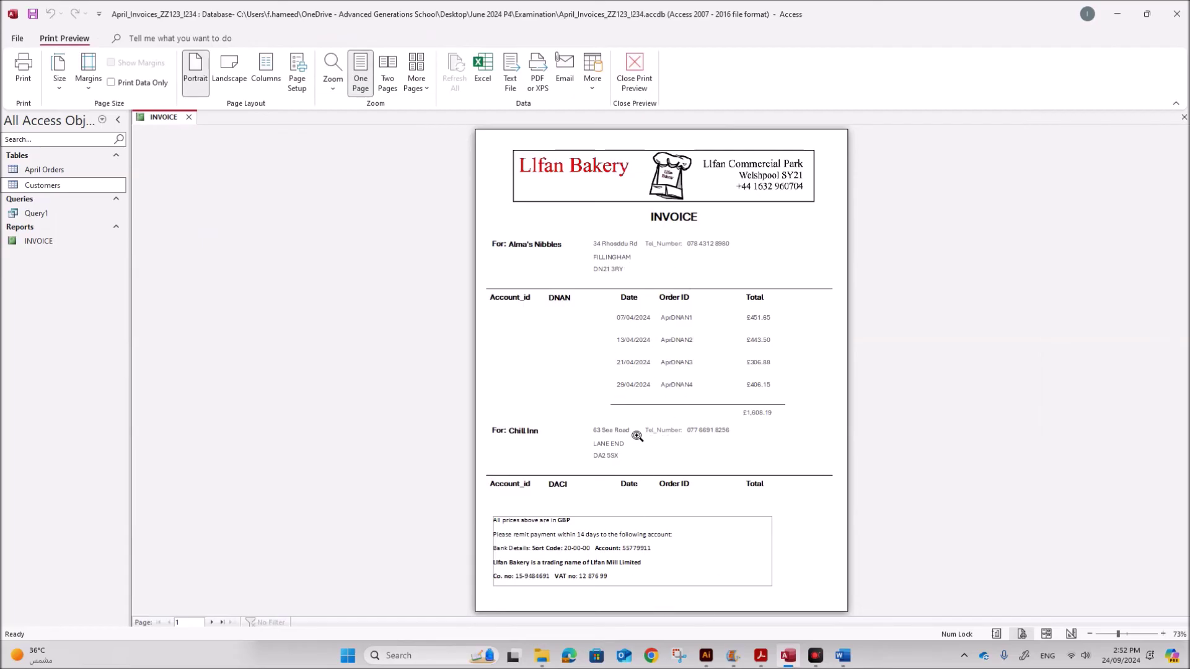
left_click(761, 656)
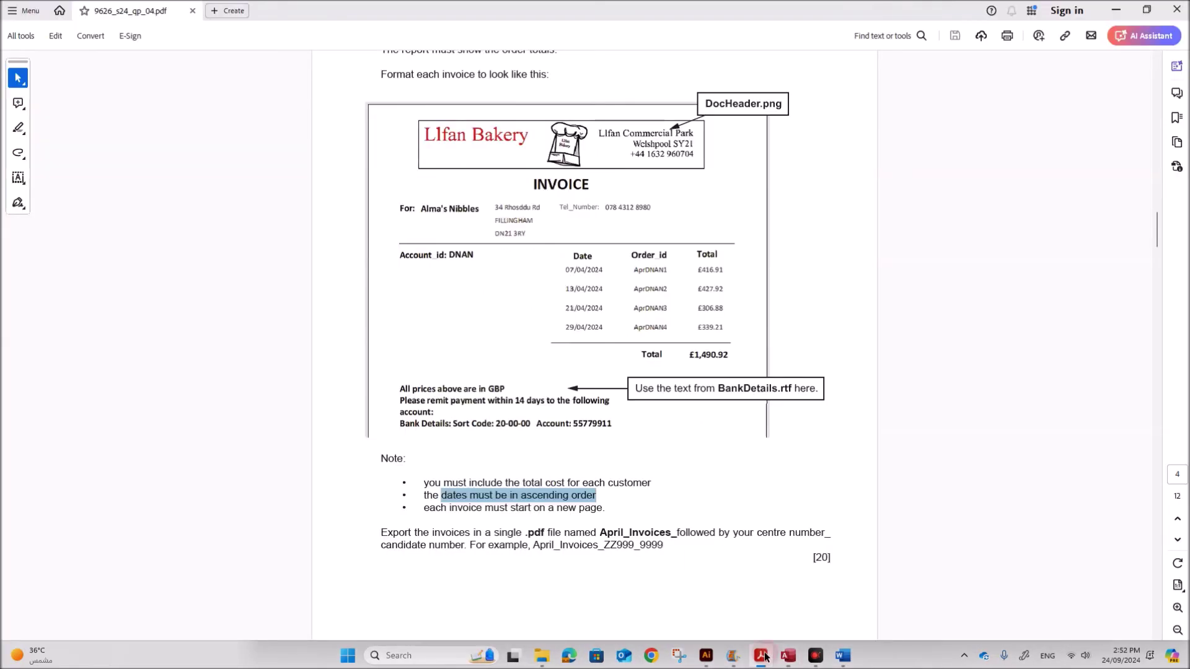
left_click_drag(440, 509, 612, 510)
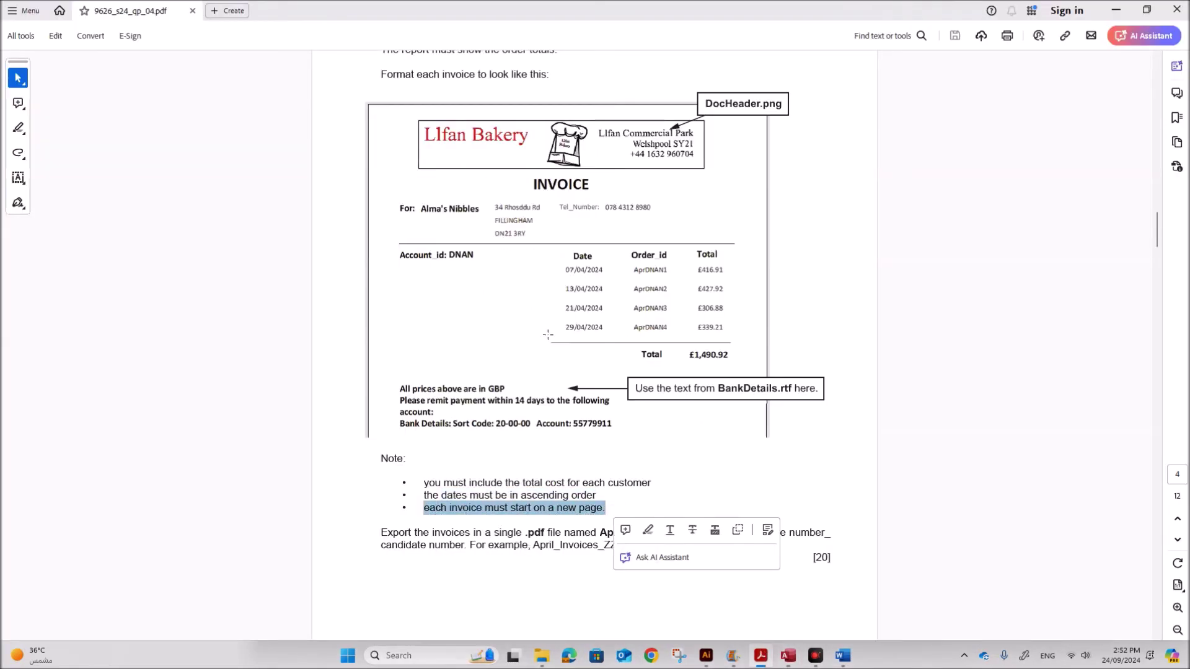
- Return to Access and, in Design View, set the Company_Name Footer section's Force New Page property to After Section
left_click(789, 655)
right_click(151, 122)
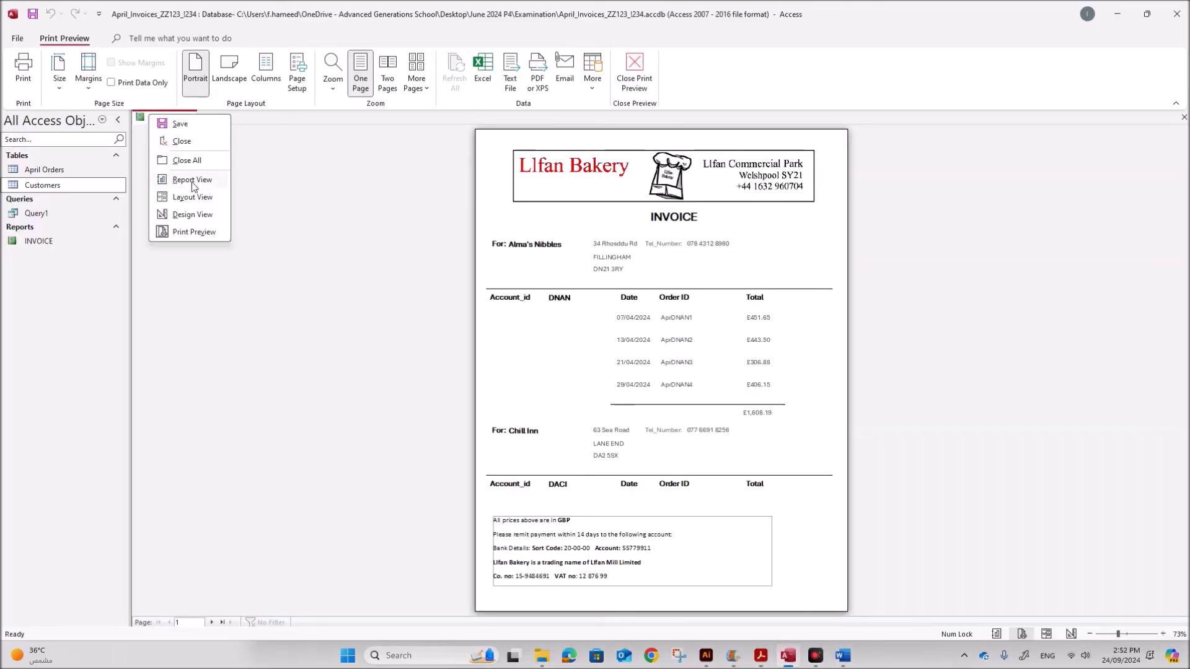
left_click(198, 217)
scroll(546, 440, "down", 4)
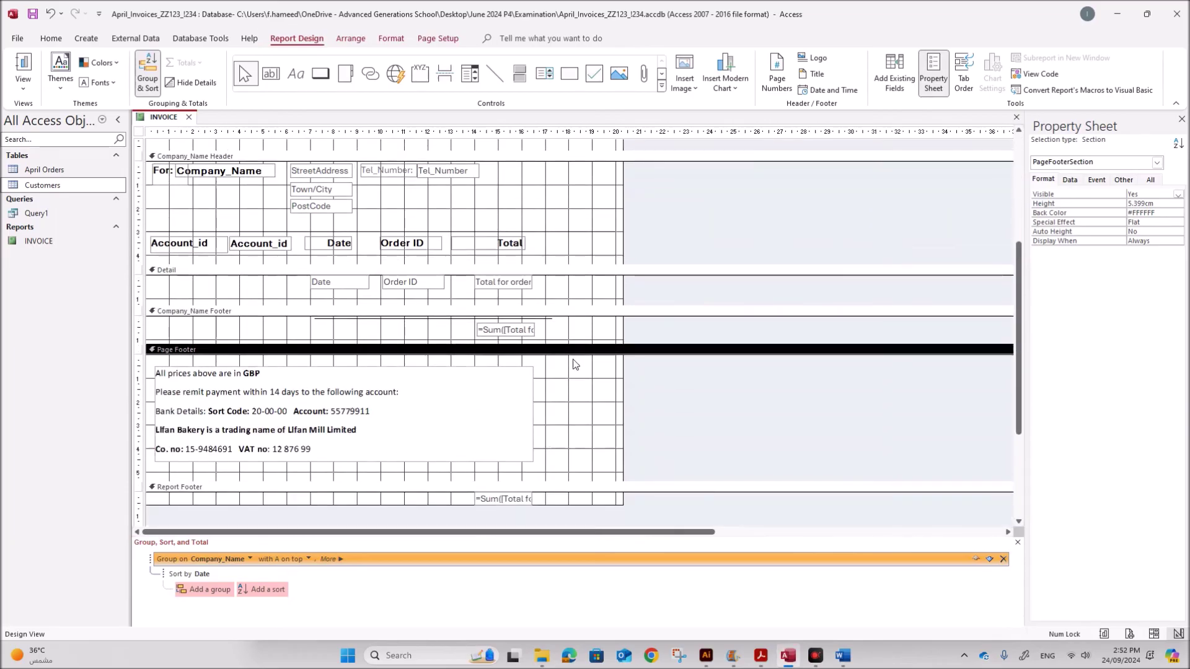
left_click(579, 313)
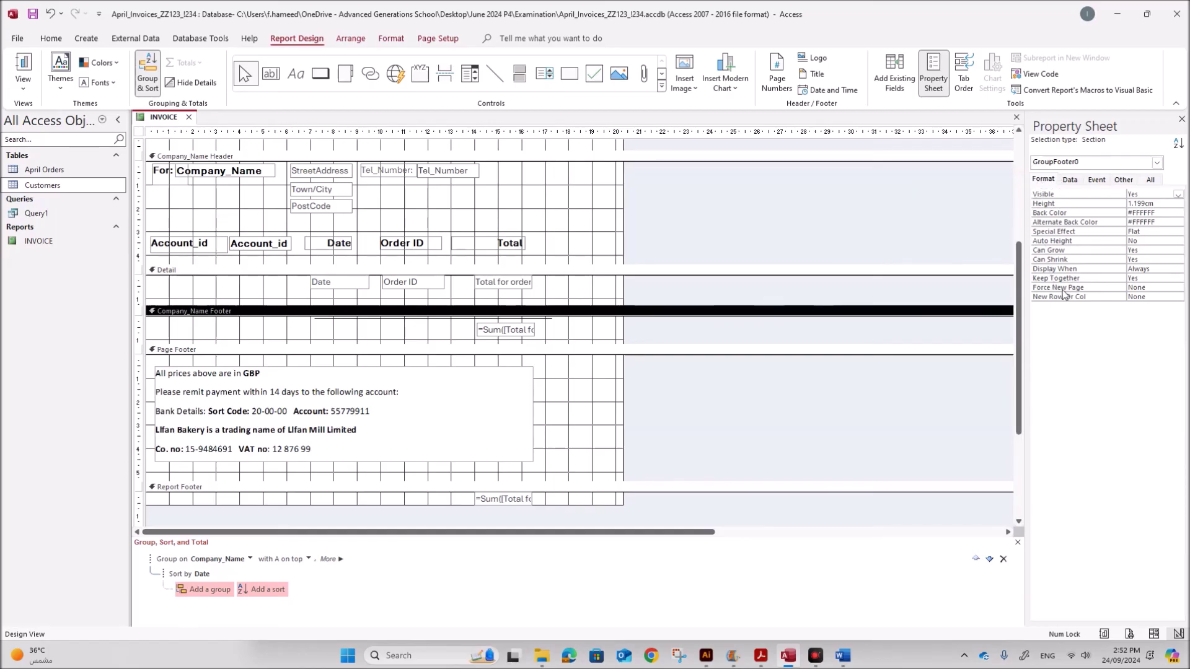
left_click(1139, 289)
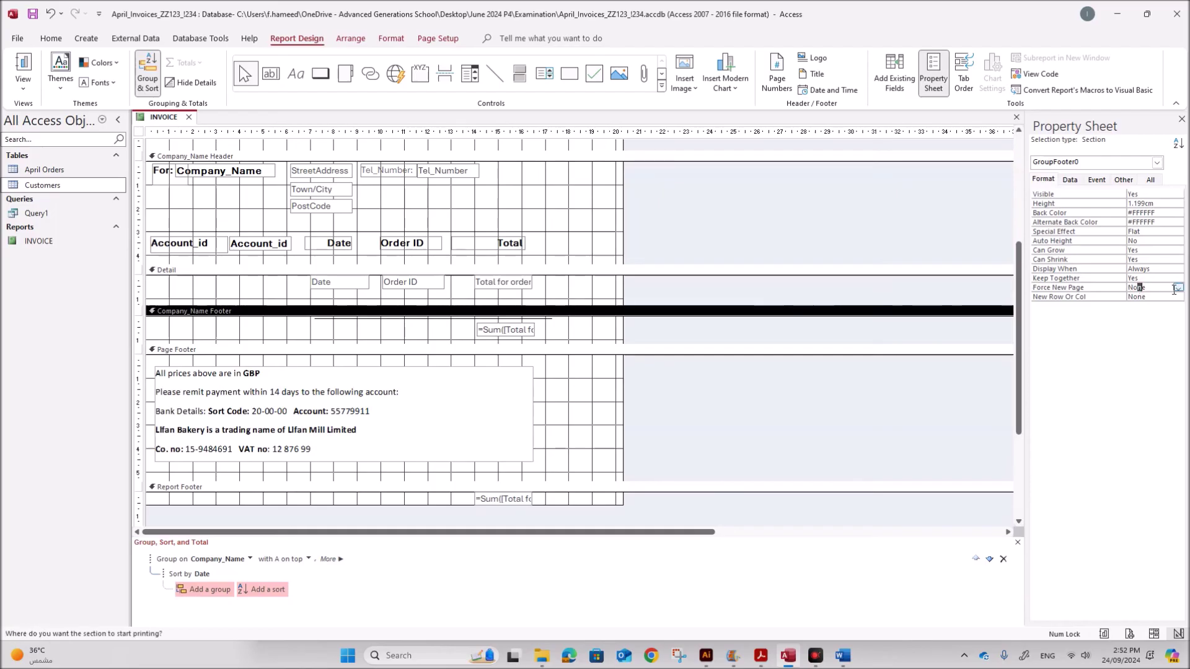
left_click(1178, 288)
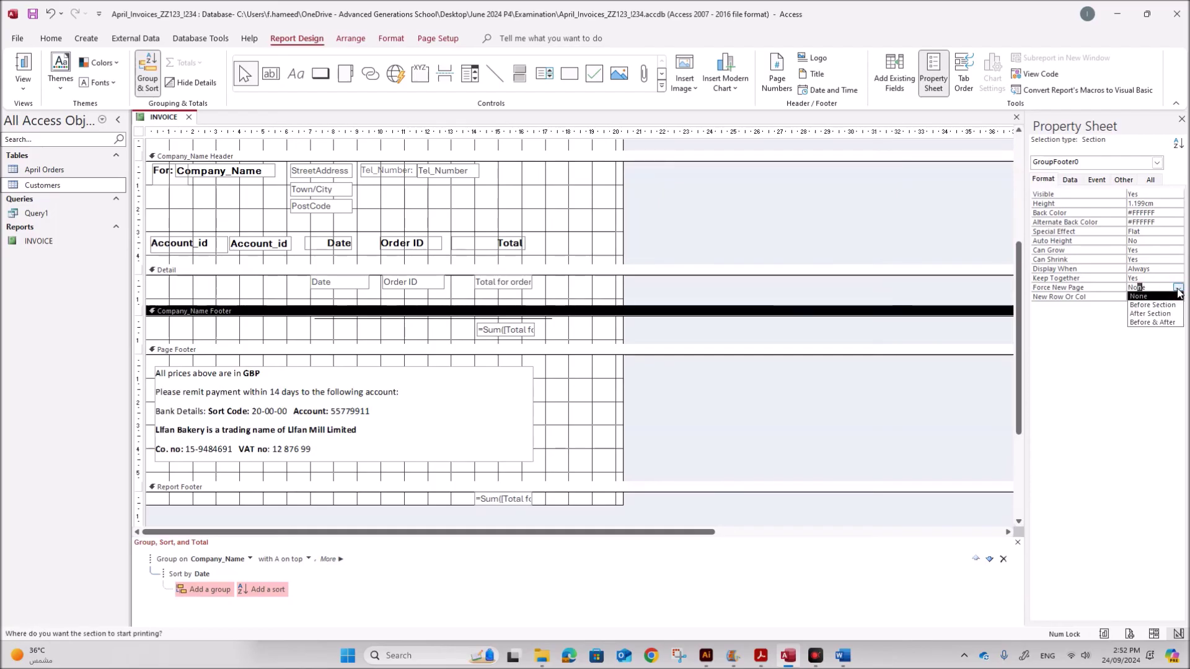
left_click(1152, 313)
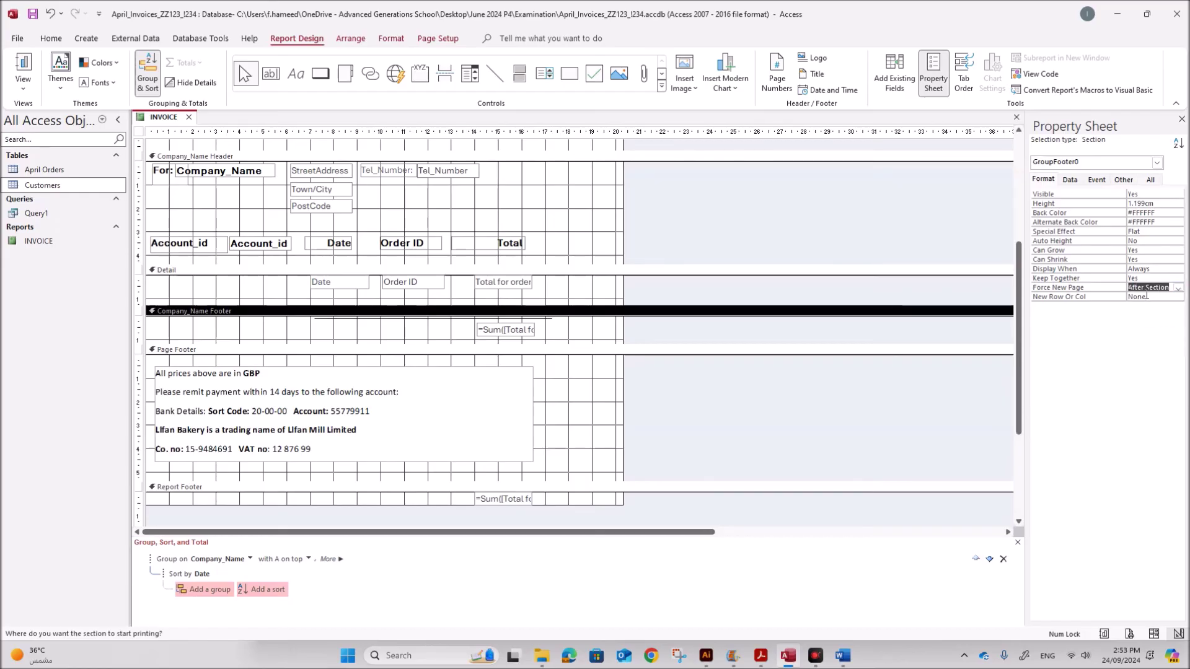
- Page through the invoices in Print Preview to check the page breaks and the header on each page
right_click(165, 117)
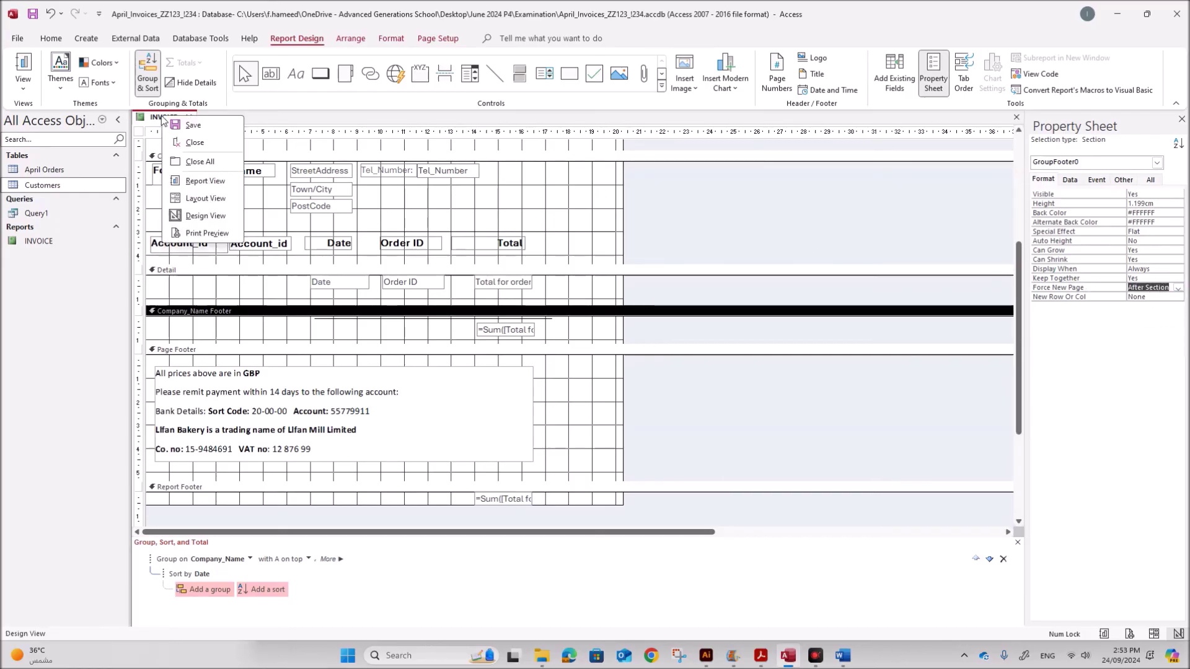
left_click(207, 233)
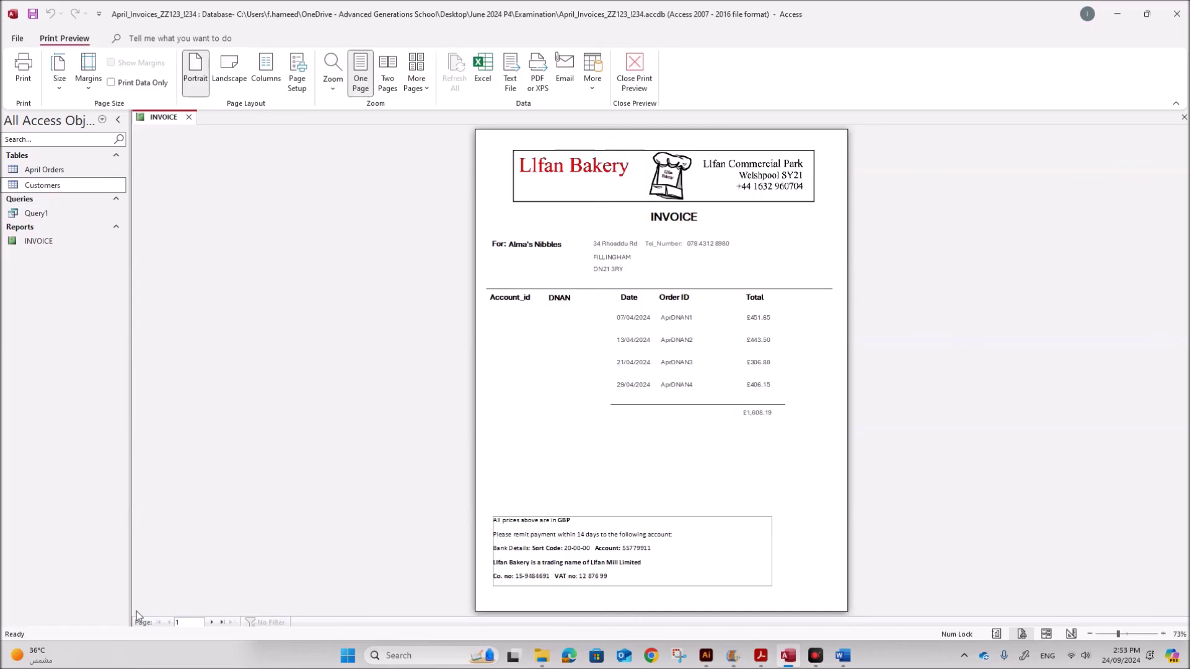
left_click(211, 622)
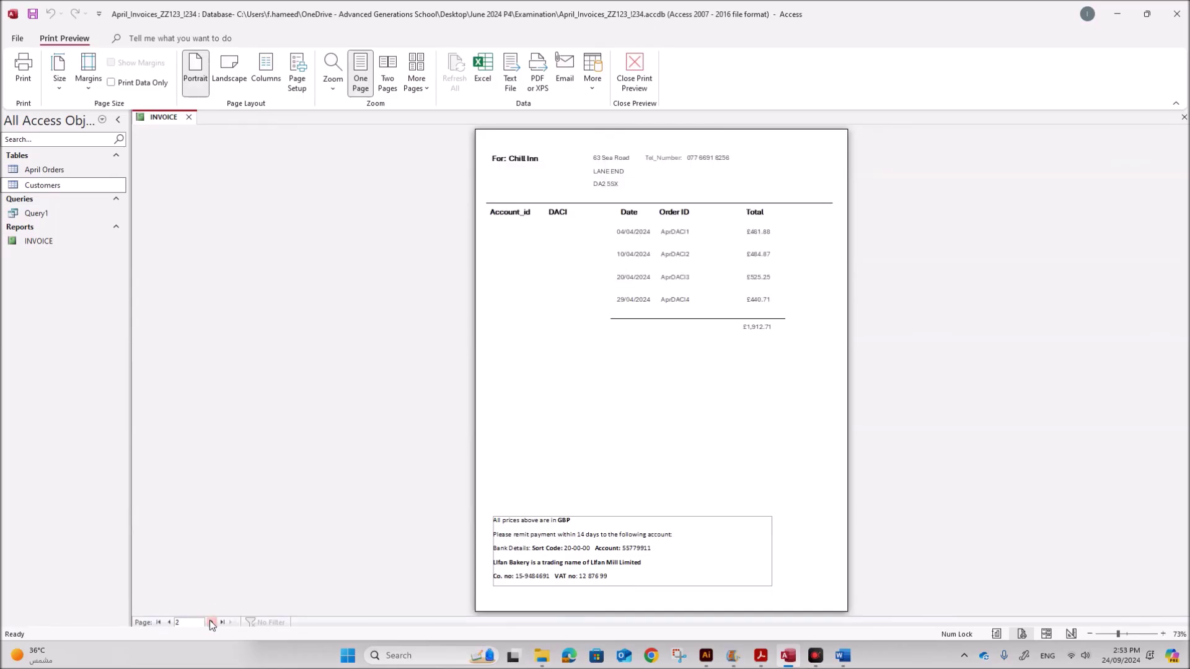
left_click(211, 623)
left_click(211, 622)
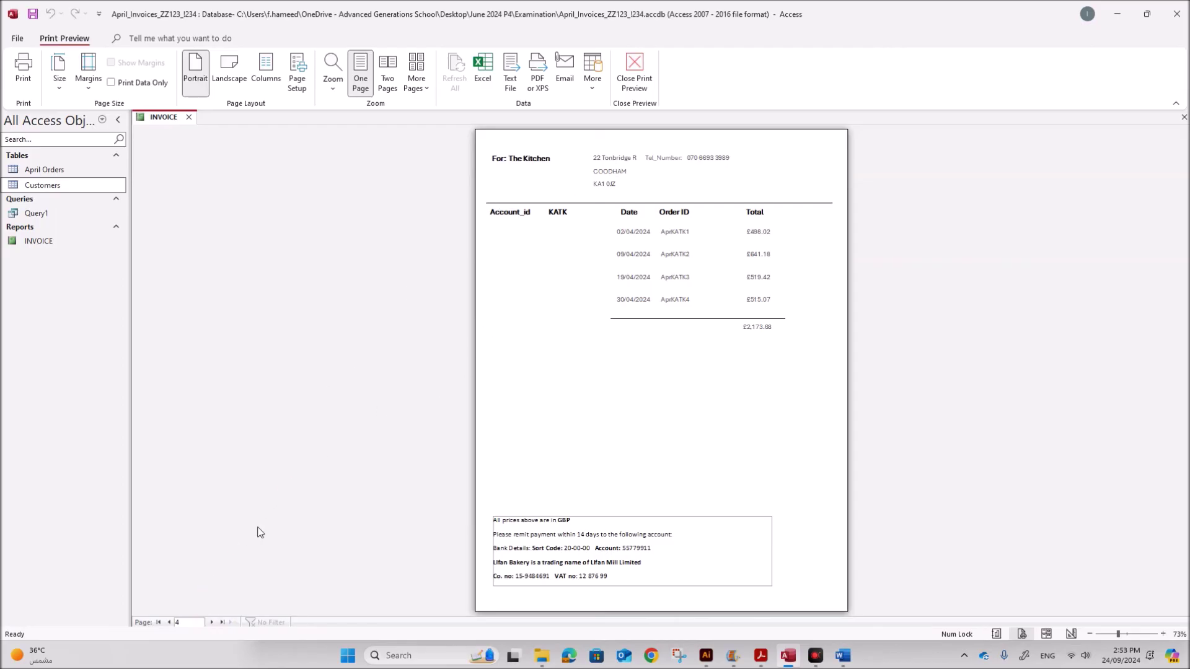
left_click(167, 623)
left_click(167, 623)
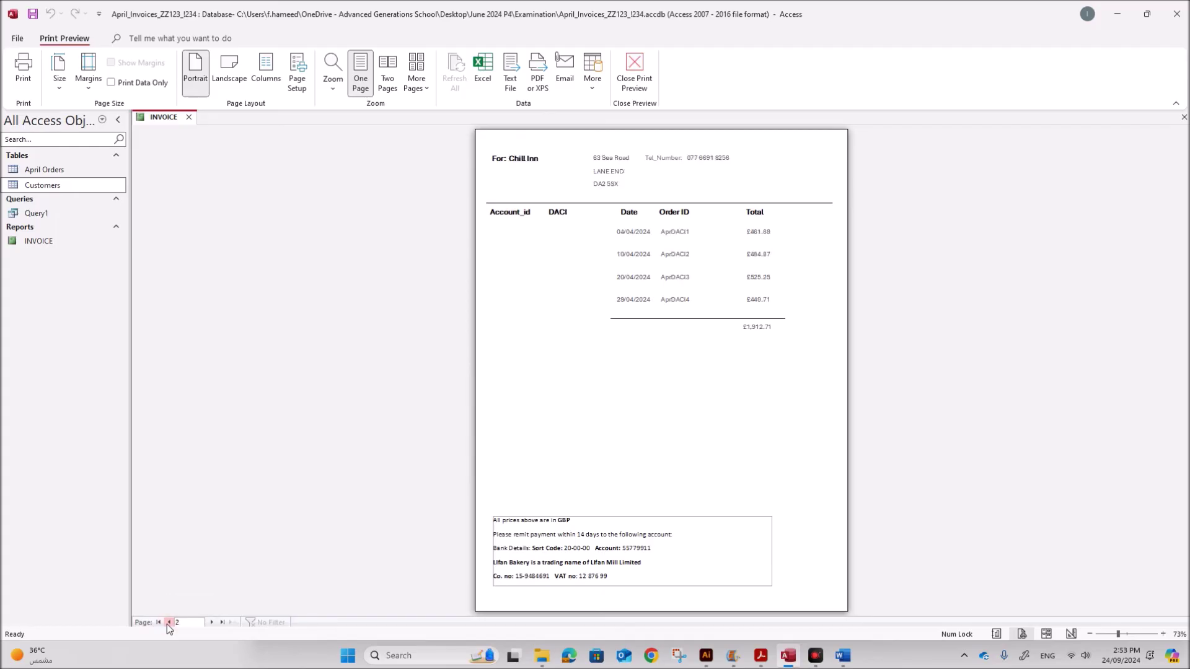
left_click(168, 623)
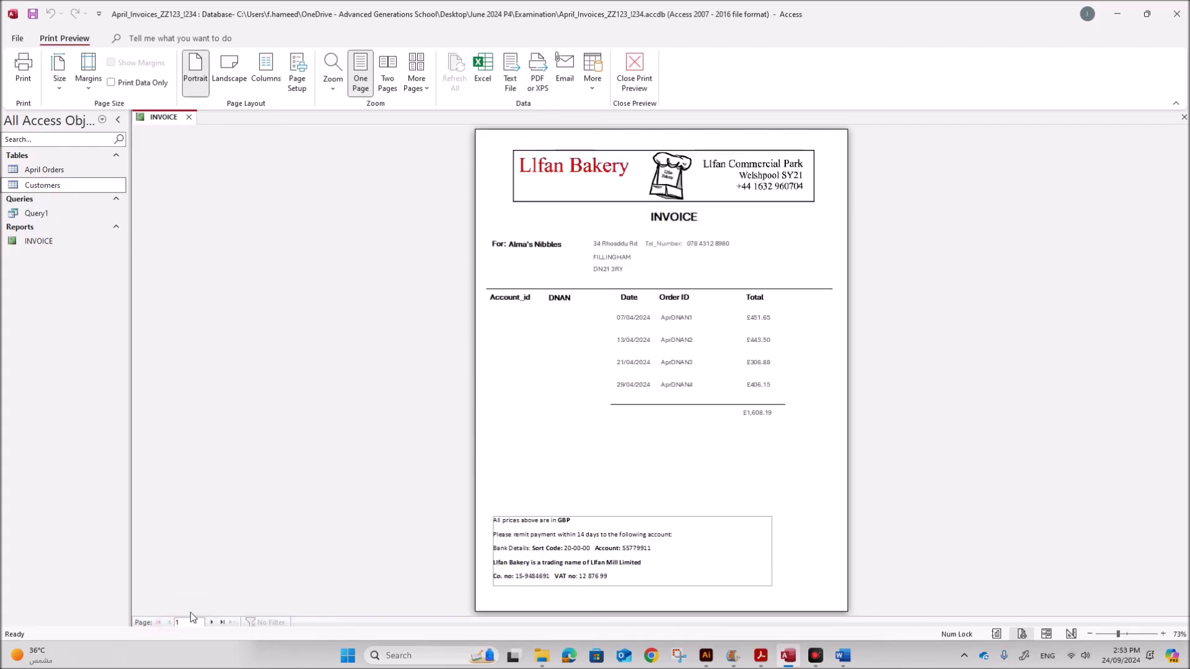
- In Design View, enlarge the Page Header, move the bakery banner image and INVOICE title into it, and collapse the Report Header
right_click(166, 117)
left_click(210, 218)
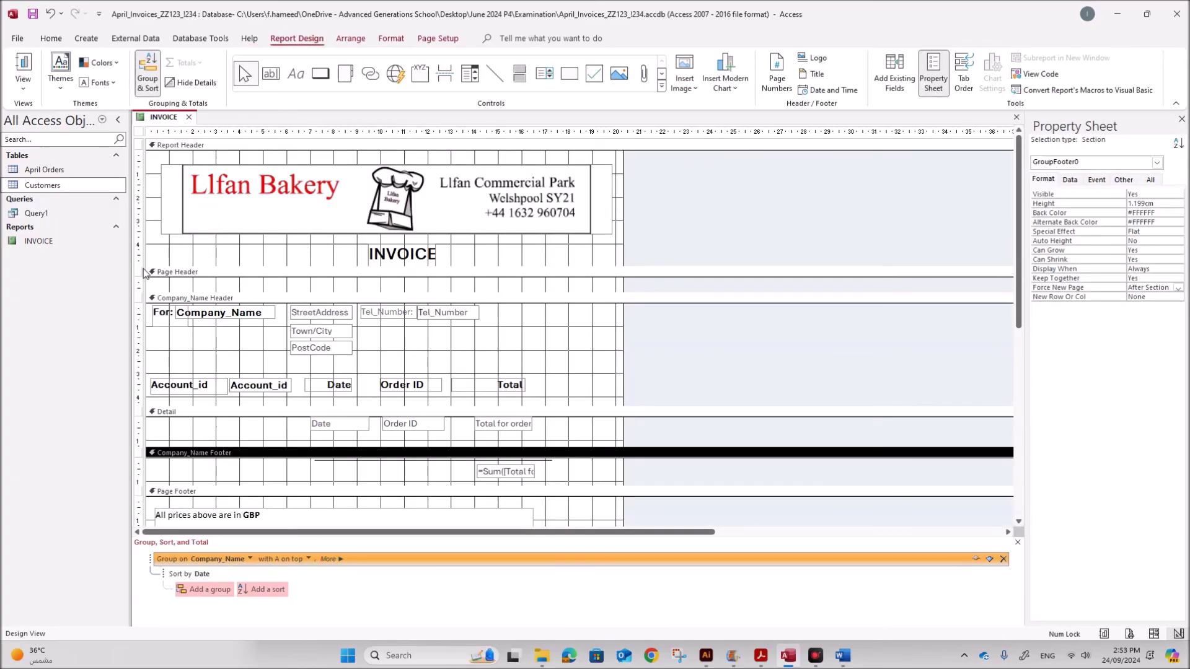
left_click(152, 274)
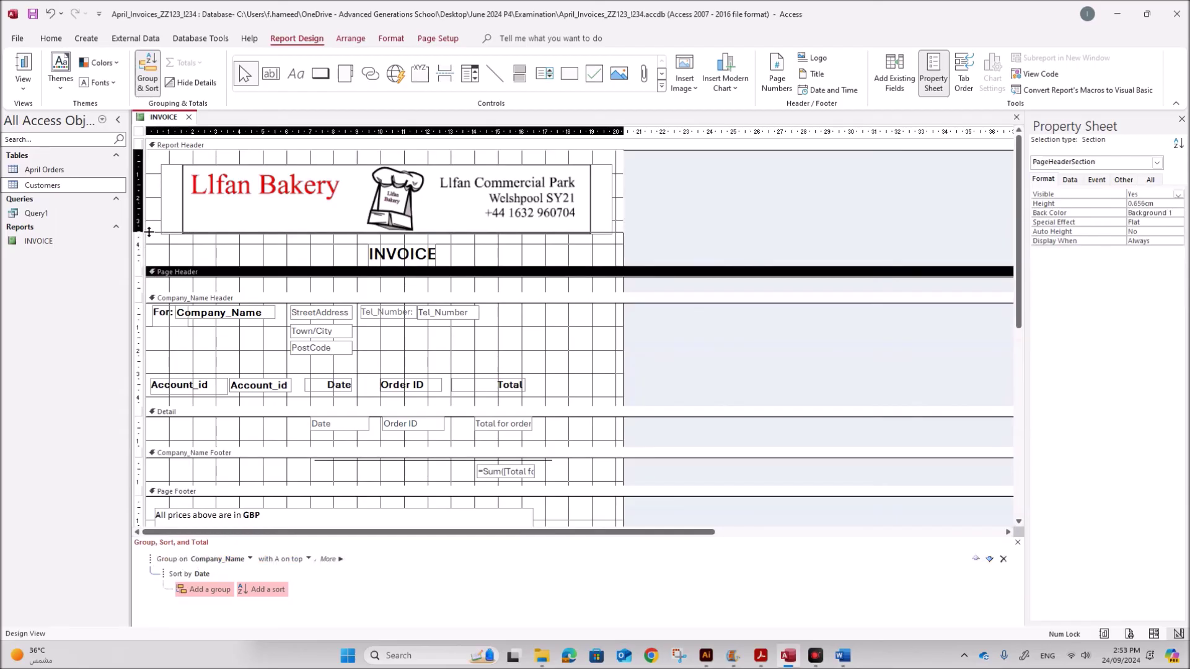
left_click_drag(151, 294, 151, 382)
left_click(251, 241)
left_click_drag(251, 240, 252, 339)
left_click_drag(376, 256, 359, 361)
left_click_drag(142, 266, 141, 149)
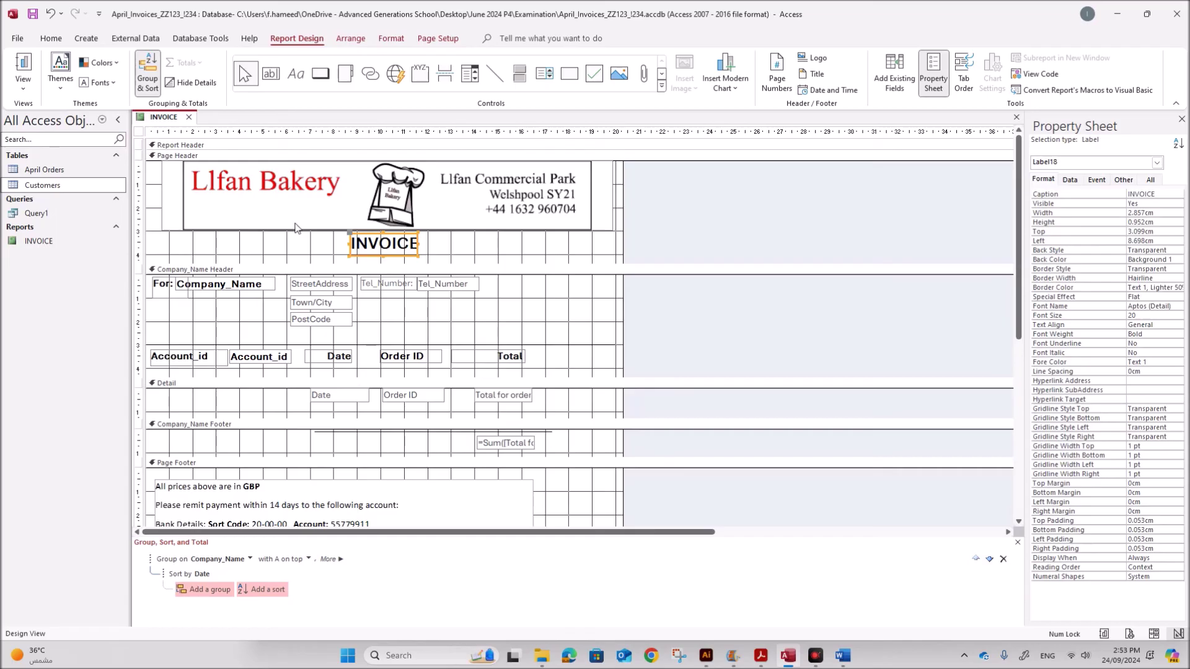
- Page through Print Preview as far as page 5 to check the banner and title on every invoice
right_click(157, 119)
left_click(185, 238)
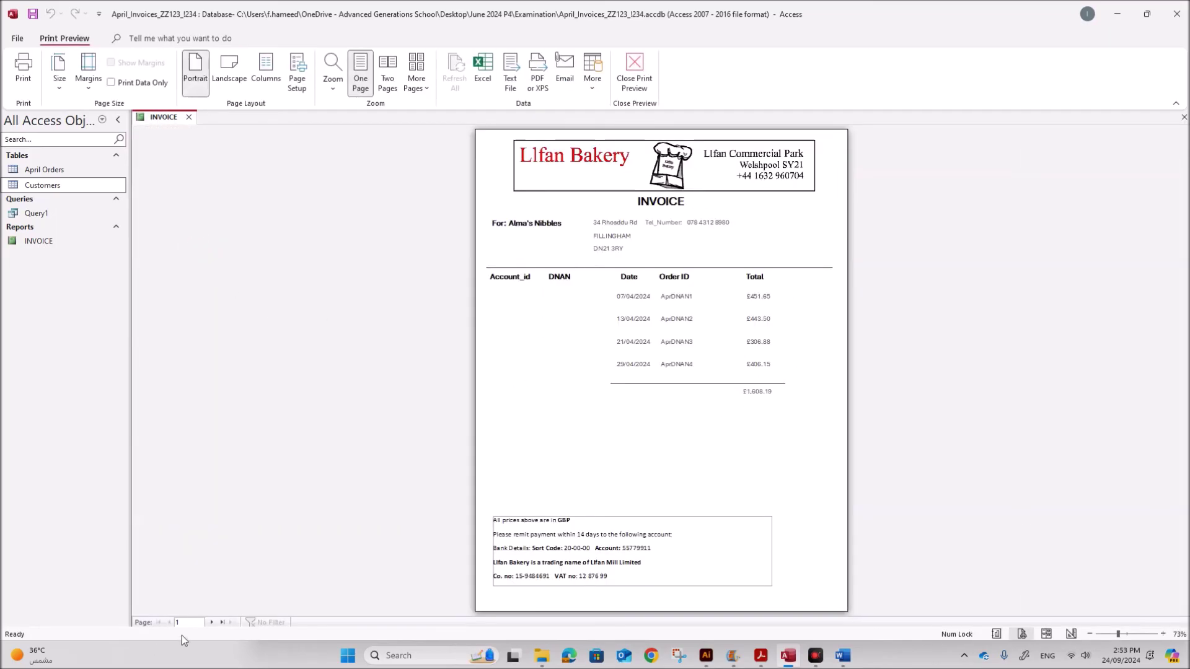
left_click(211, 623)
left_click(210, 622)
left_click(210, 623)
left_click(211, 622)
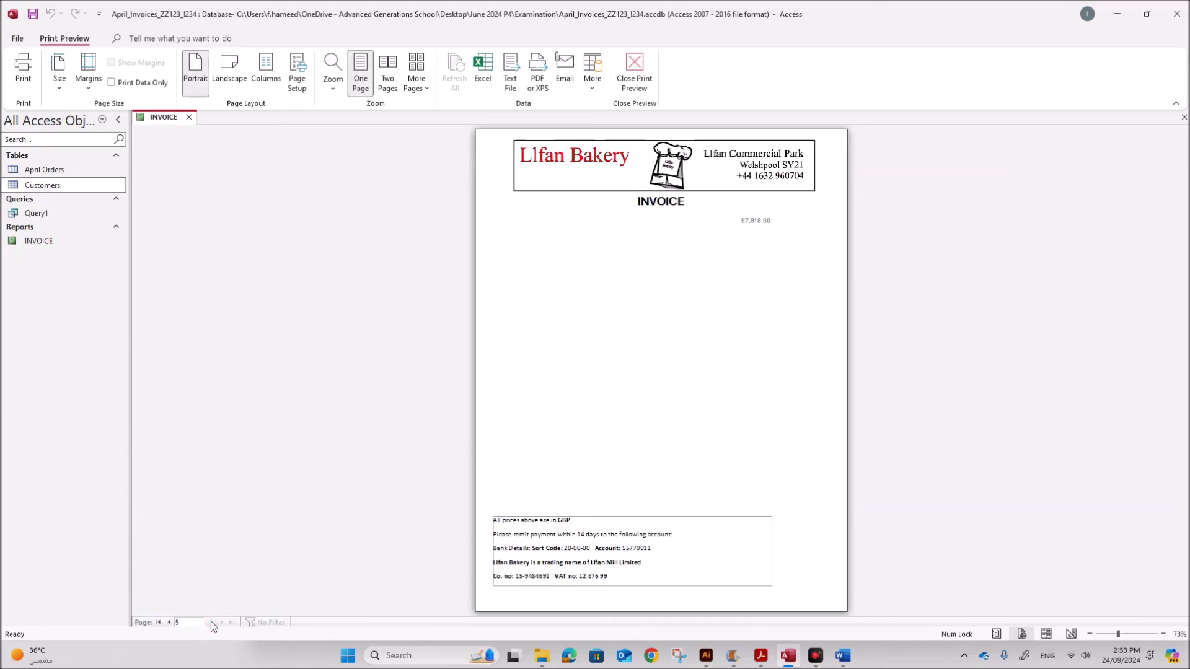
- Page back from page 5 to page 2 in Print Preview to recheck the earlier invoices
left_click(168, 623)
left_click(168, 622)
left_click(168, 622)
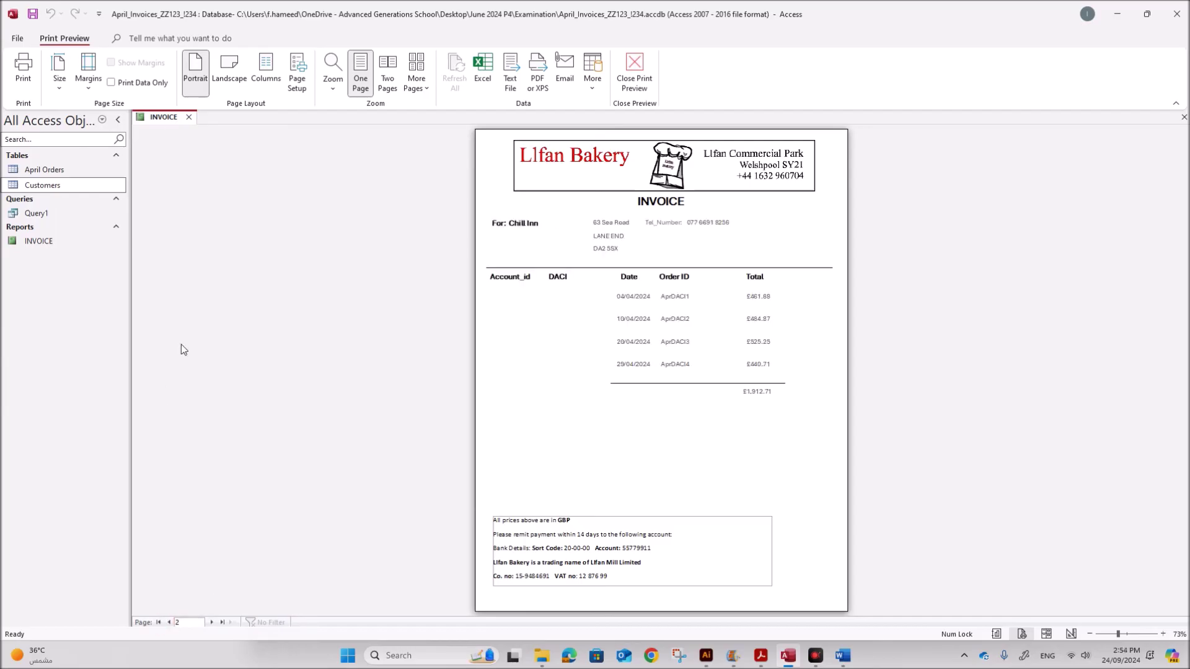
- In Design View, delete the grand total text box from the Report Footer and collapse that section
right_click(165, 117)
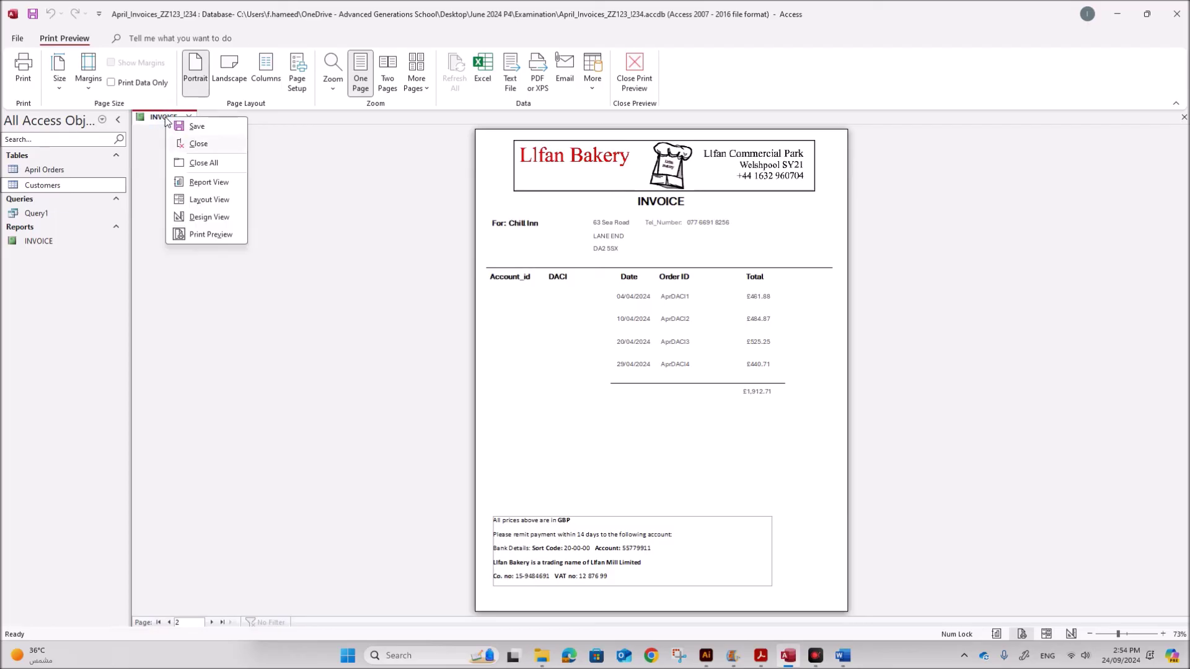
left_click(208, 217)
scroll(305, 481, "down", 8)
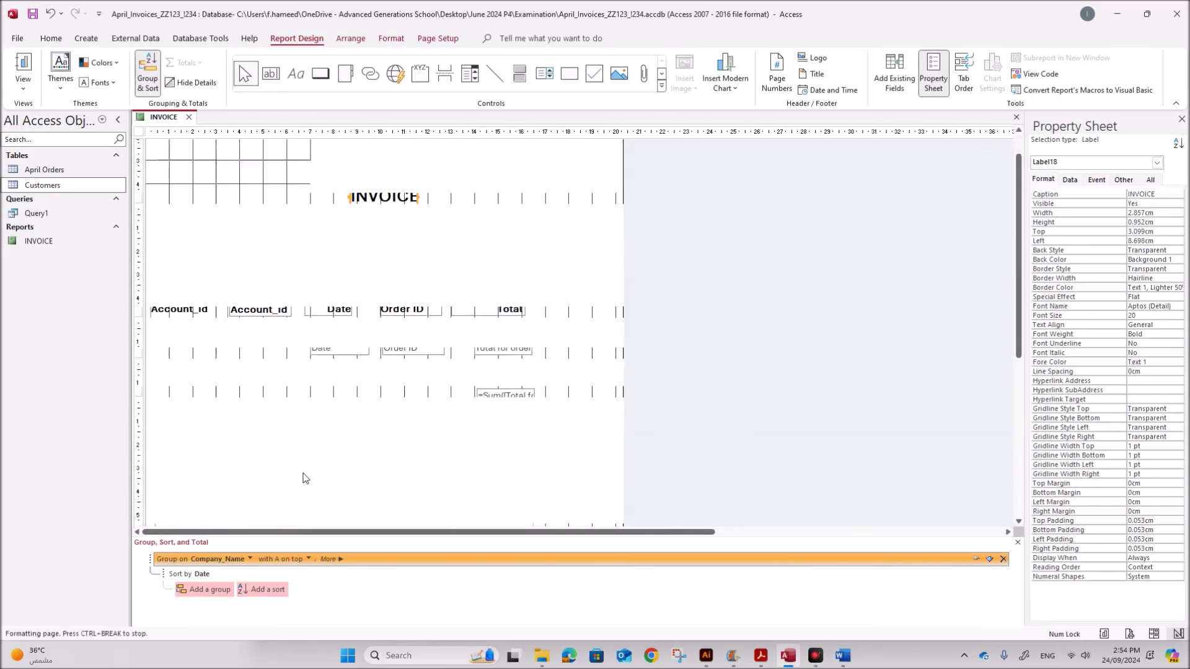
left_click_drag(149, 334, 146, 320)
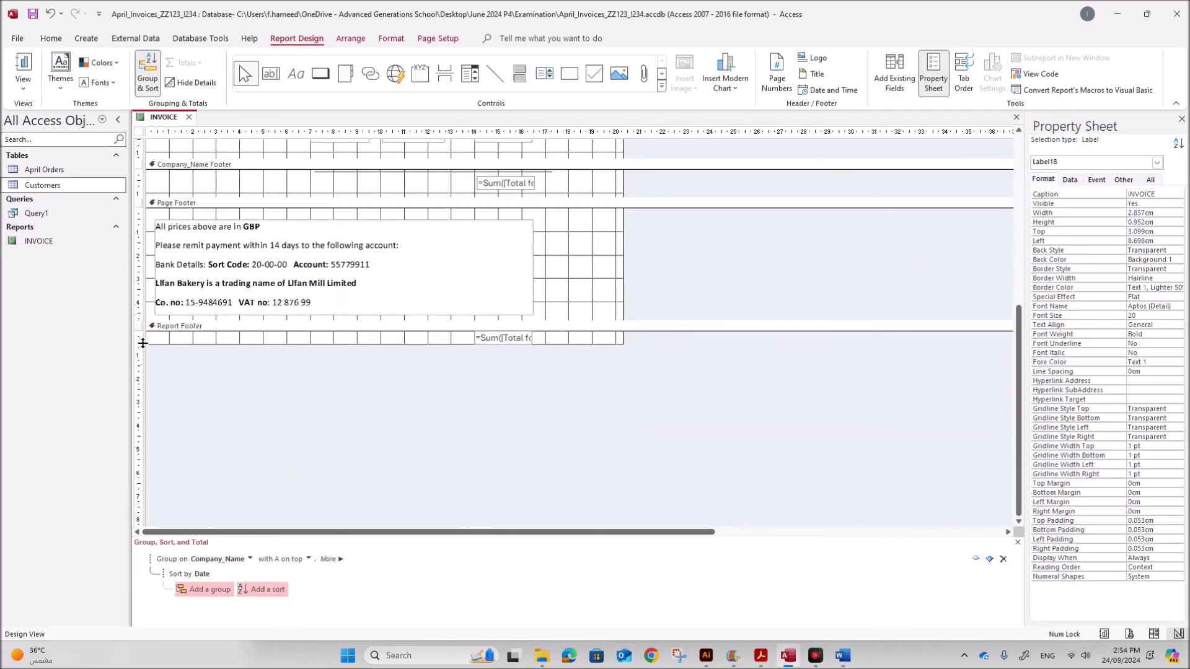
left_click(481, 341)
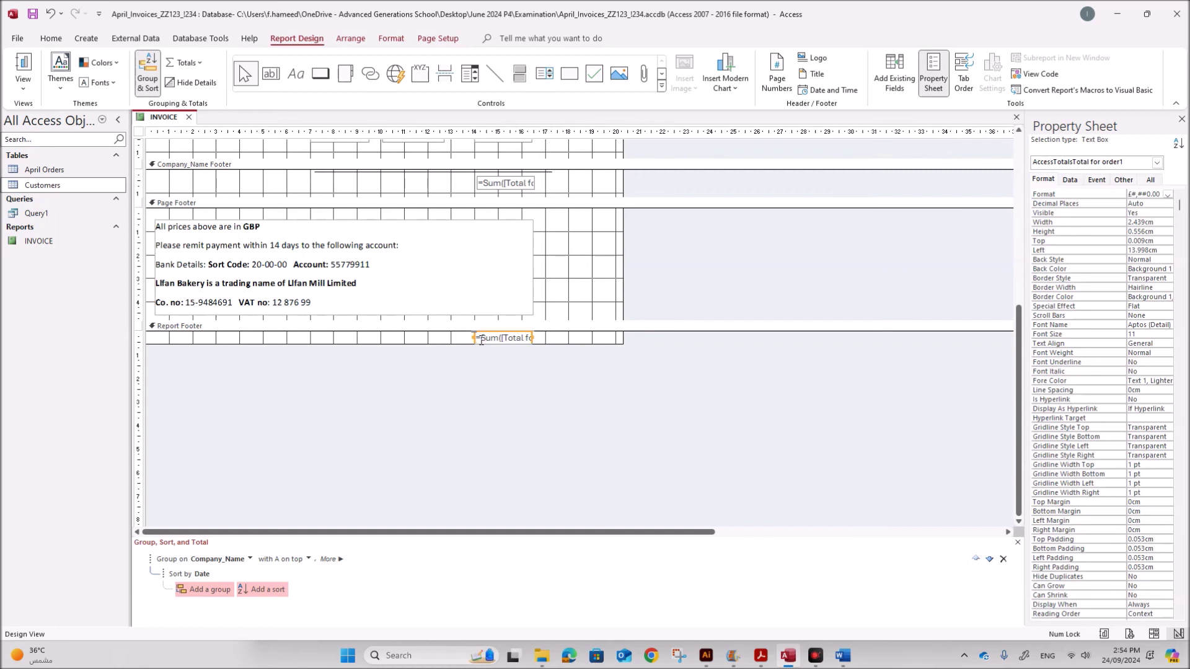
key("Delete")
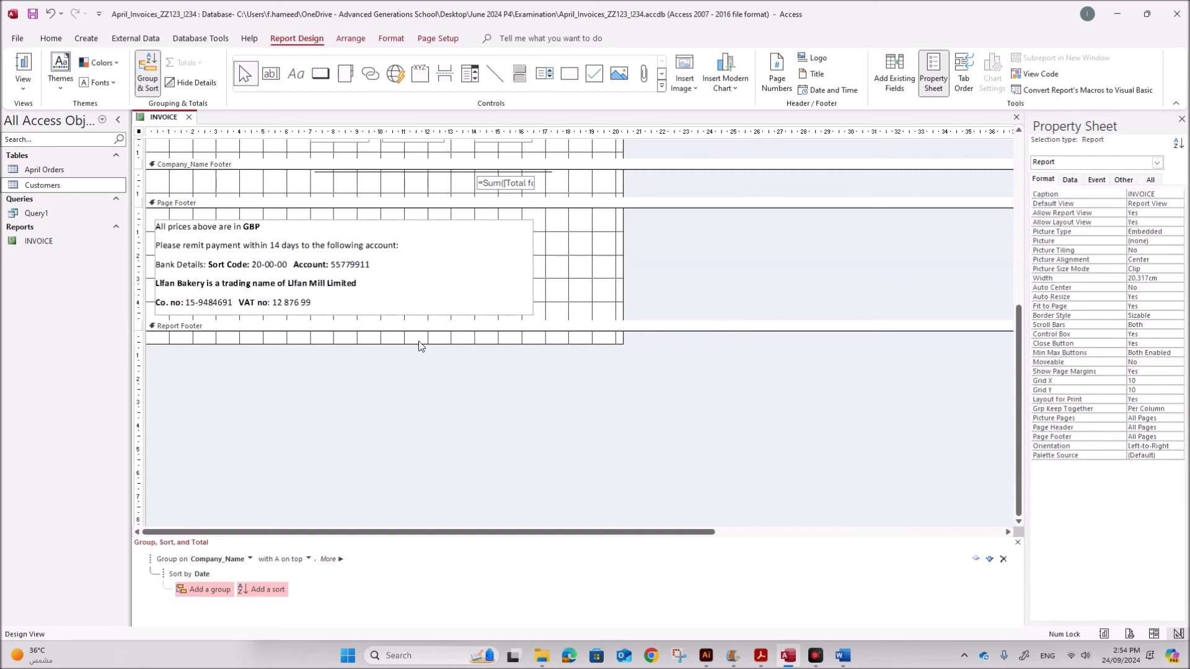
scroll(421, 329, "up", 3)
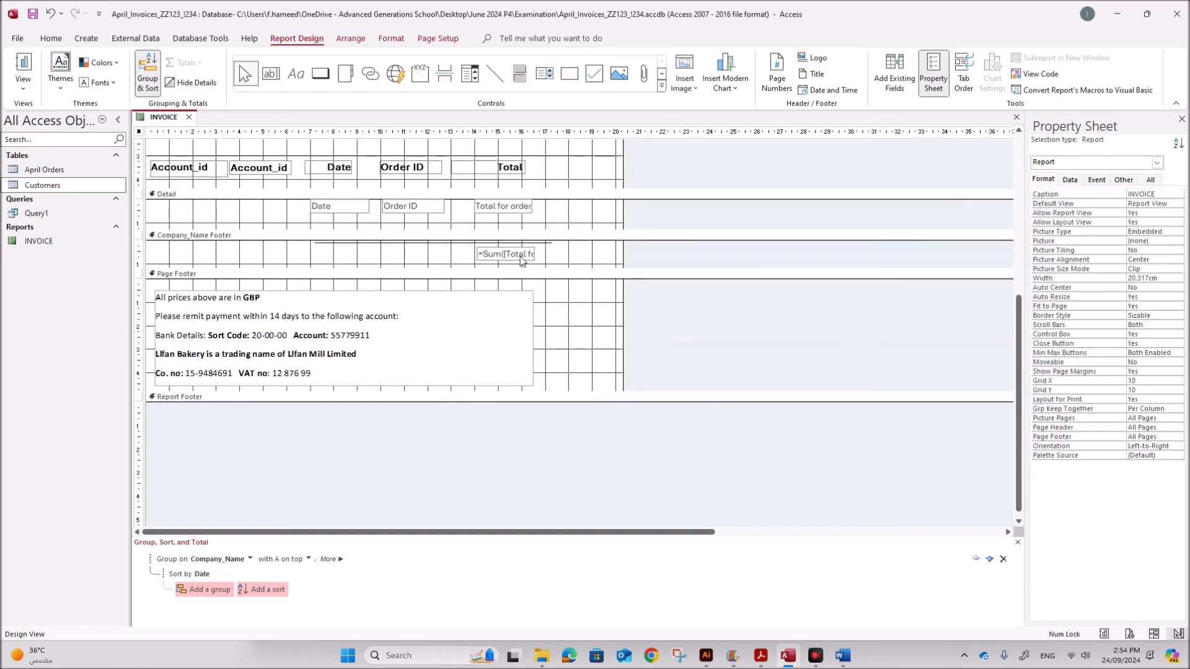
left_click(521, 261)
scroll(543, 307, "up", 5)
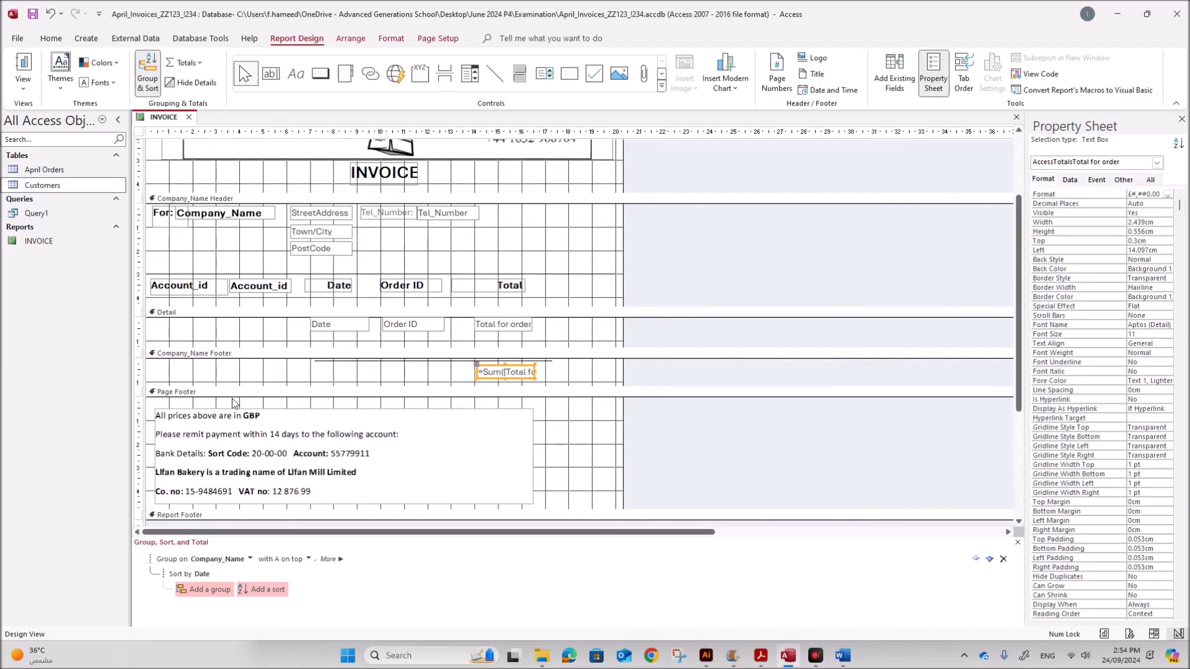
scroll(233, 403, "up", 4)
scroll(234, 403, "down", 10)
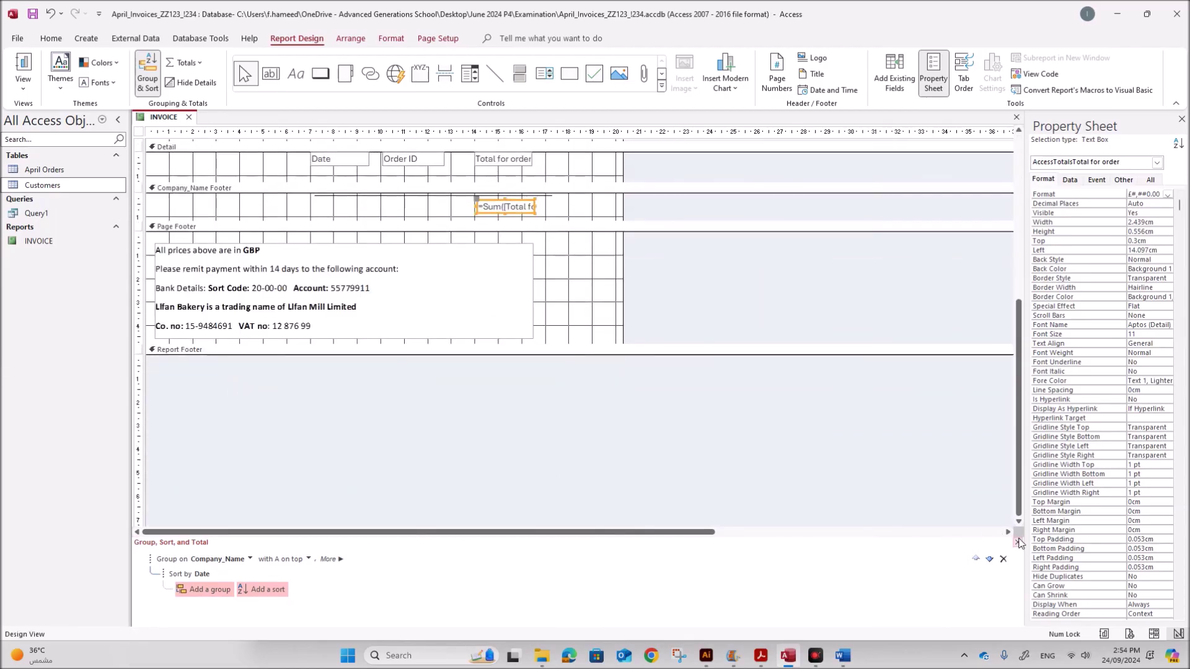
- Close the Group, Sort, and Total pane and page forward and back through the invoices in Print Preview to check every page
left_click(1020, 543)
right_click(152, 118)
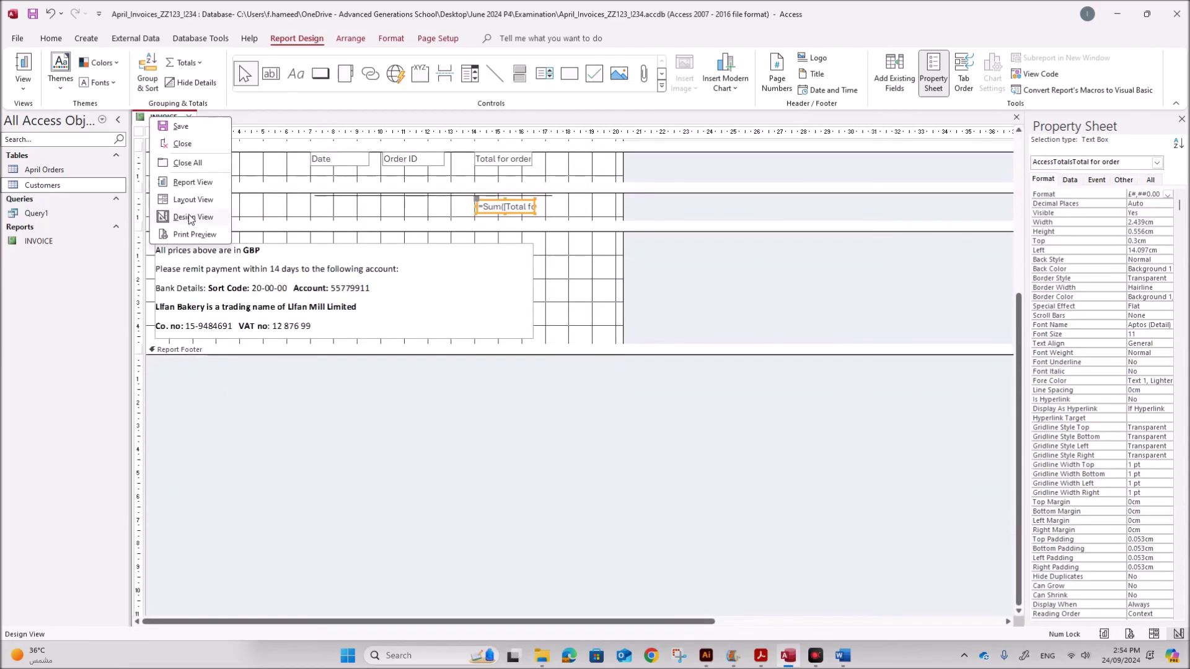
left_click(193, 236)
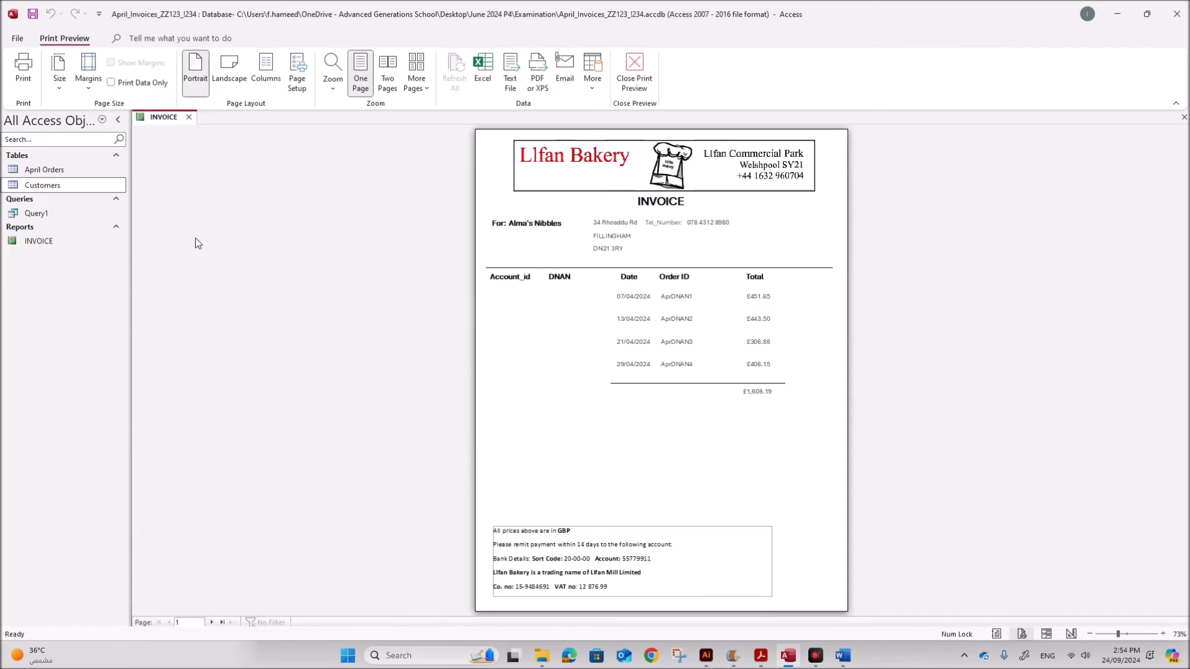
left_click(212, 623)
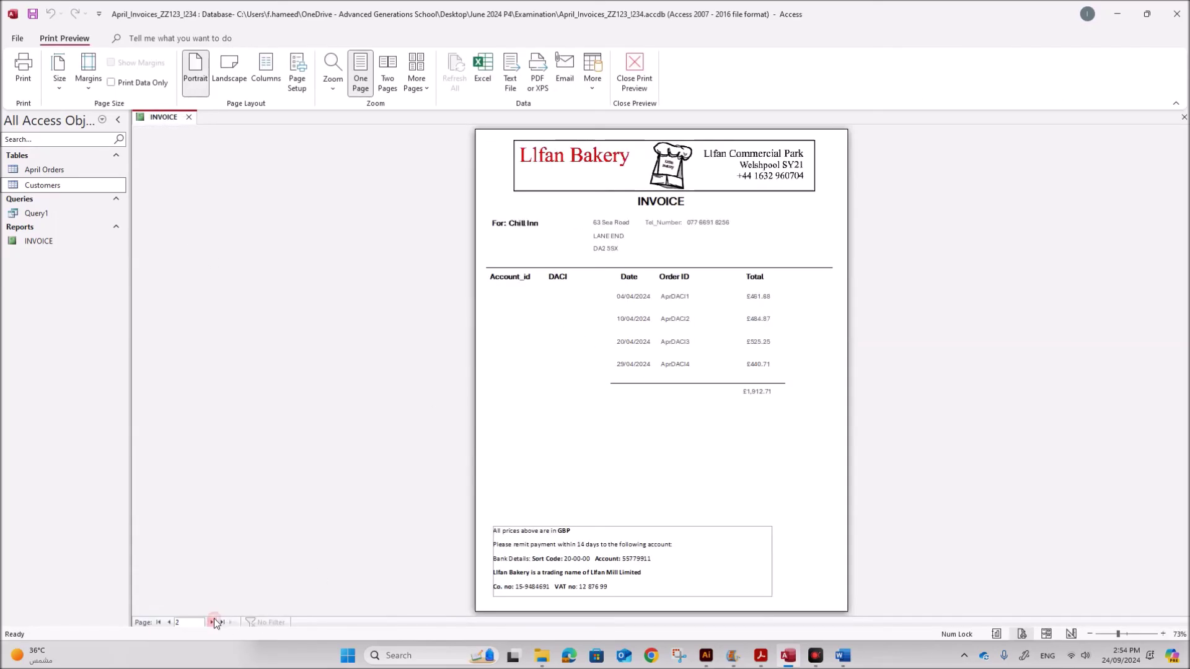
left_click(212, 622)
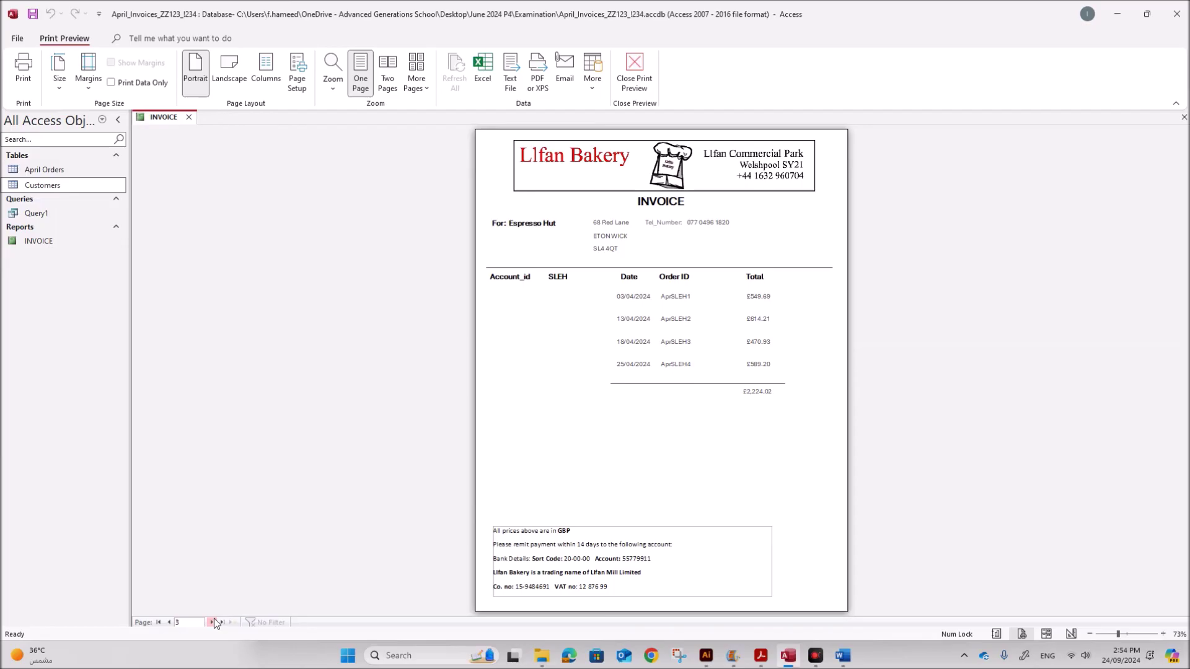
left_click(212, 623)
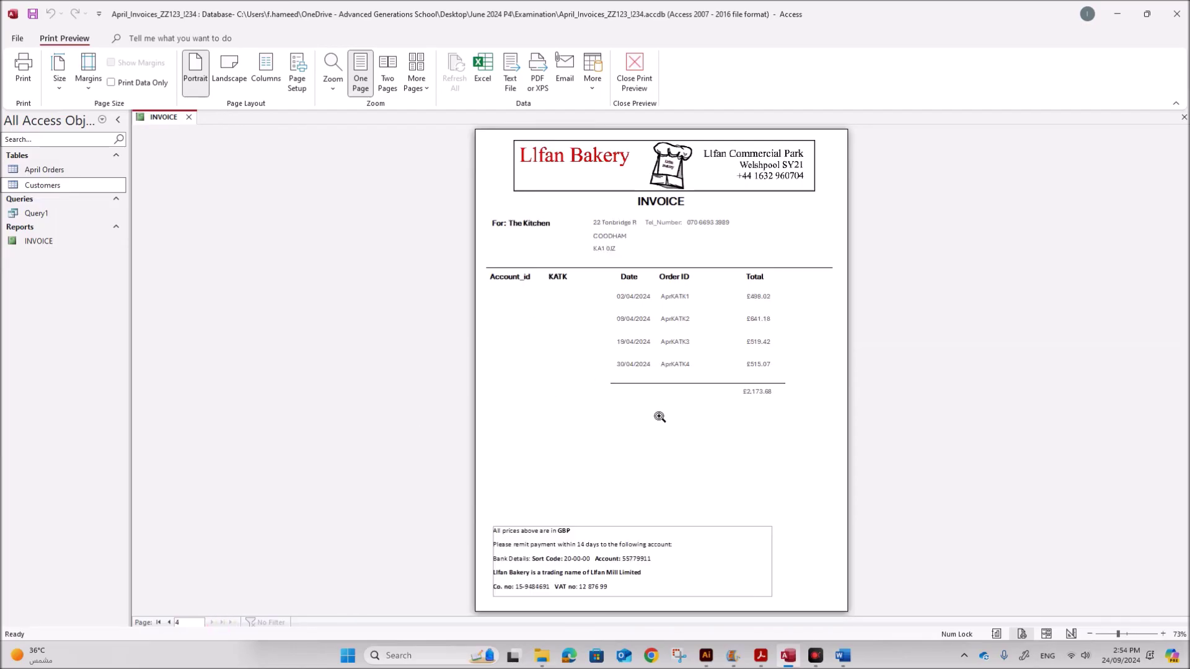
left_click(169, 622)
left_click(169, 623)
left_click(169, 622)
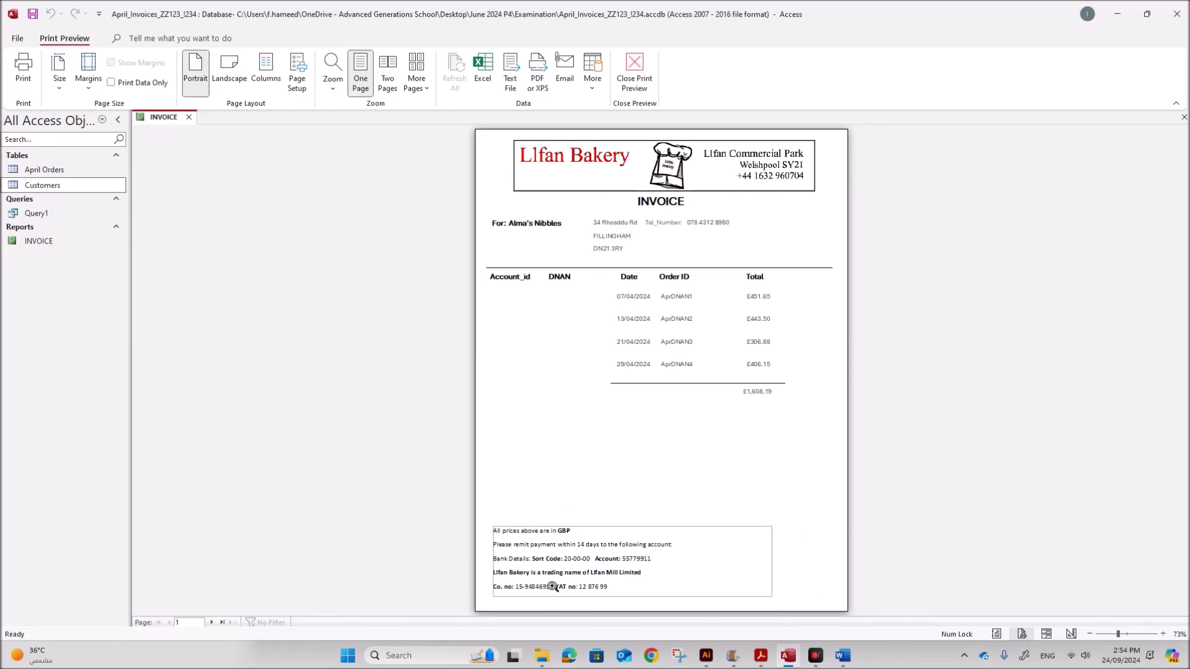
- In Design View, make the outline of the bank details frame in the Page Footer transparent and check it in Print Preview
right_click(159, 117)
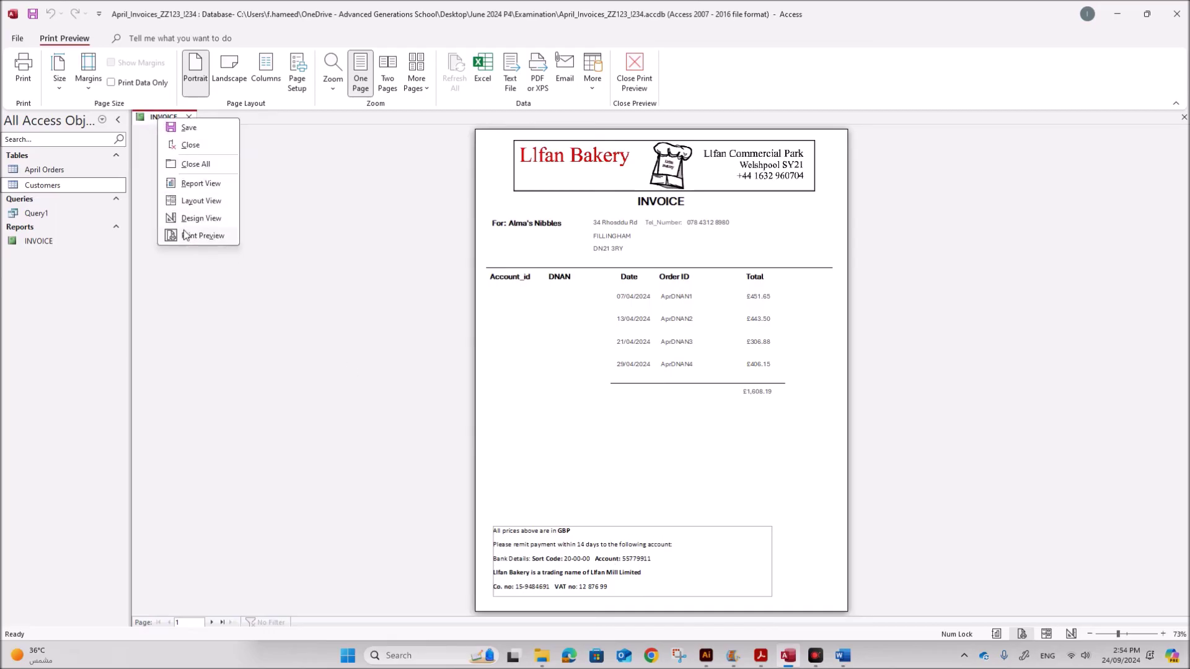
left_click(199, 220)
left_click(307, 479)
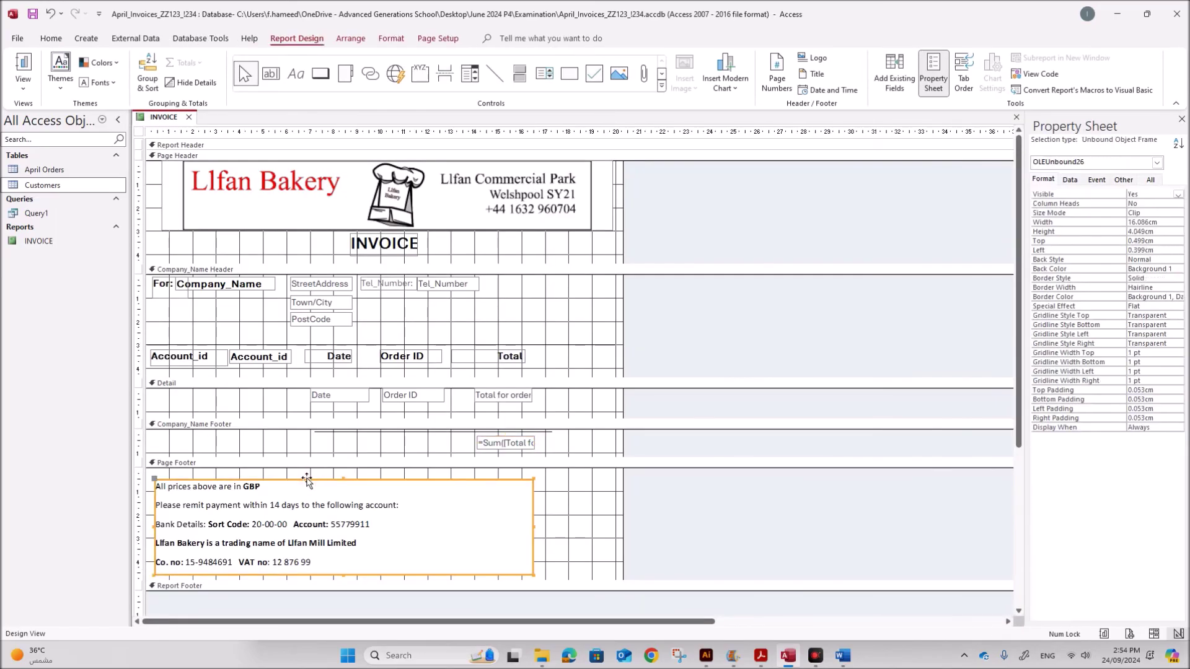
left_click(391, 38)
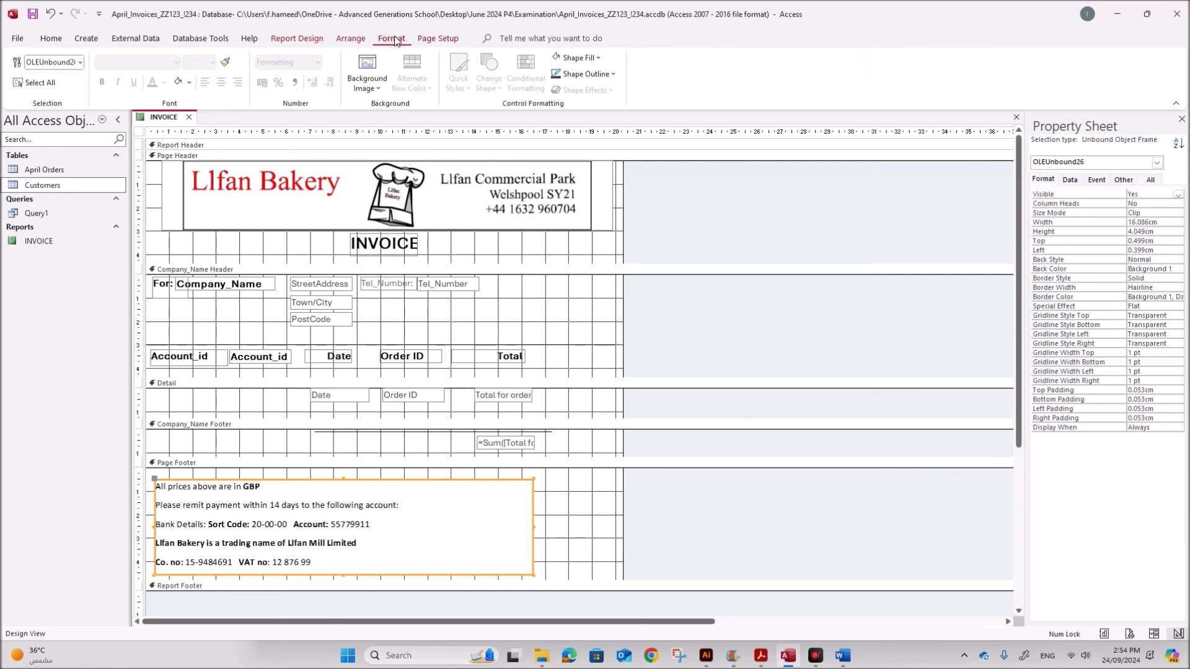
left_click(612, 75)
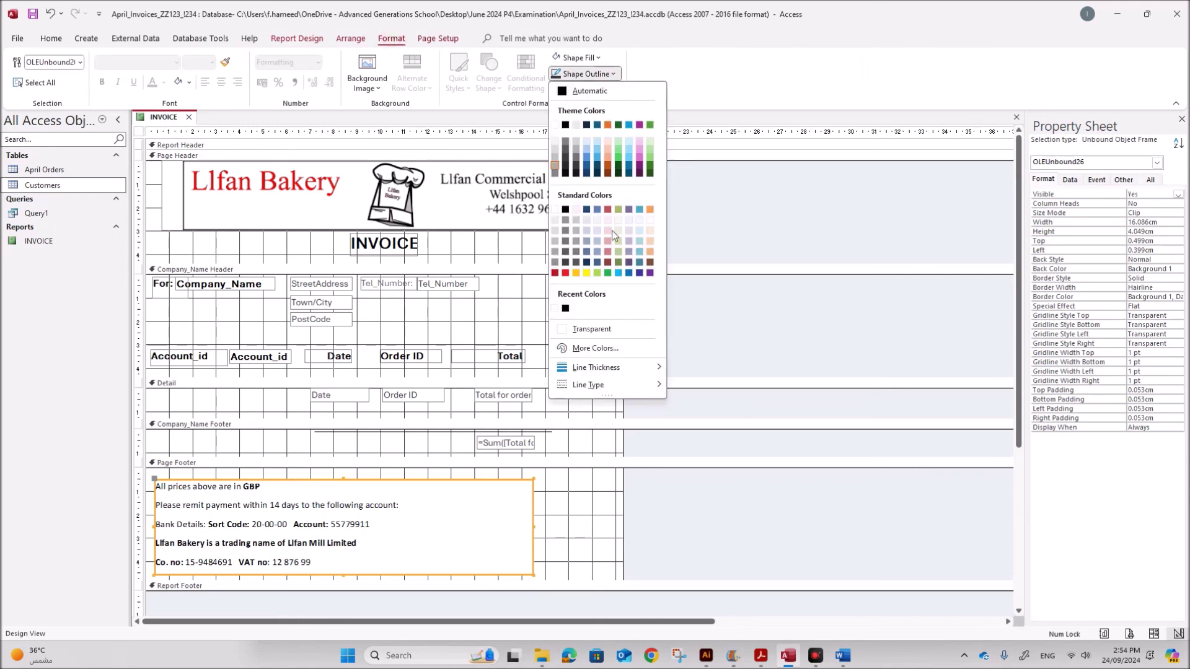
left_click(606, 336)
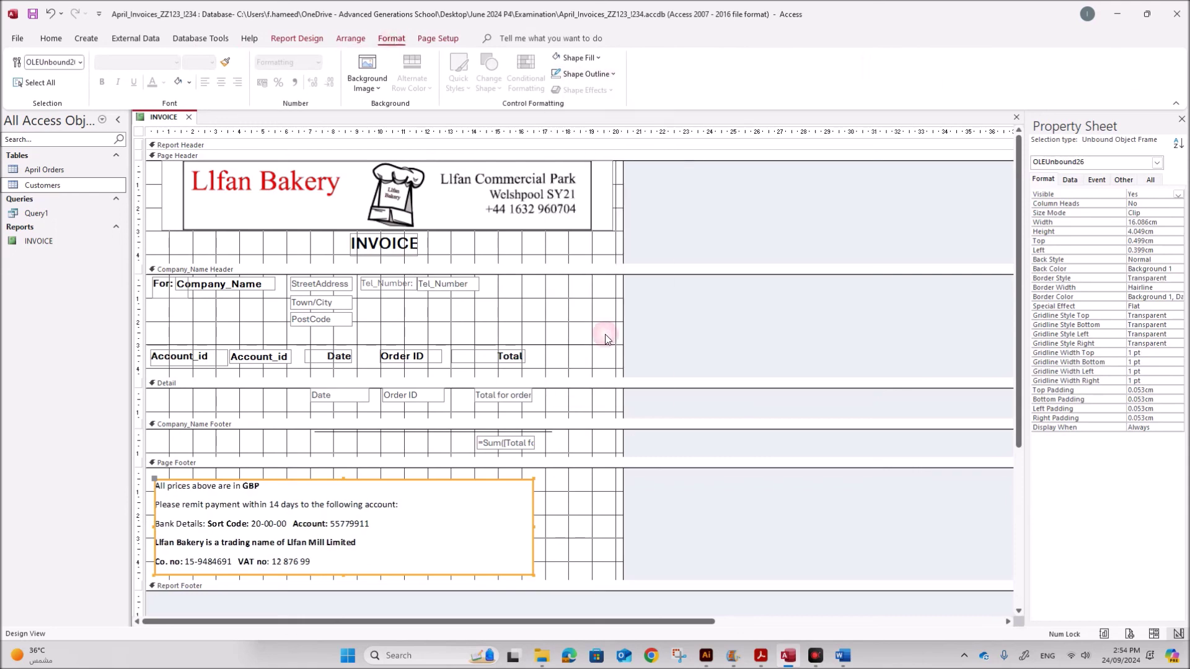
left_click(567, 496)
right_click(156, 118)
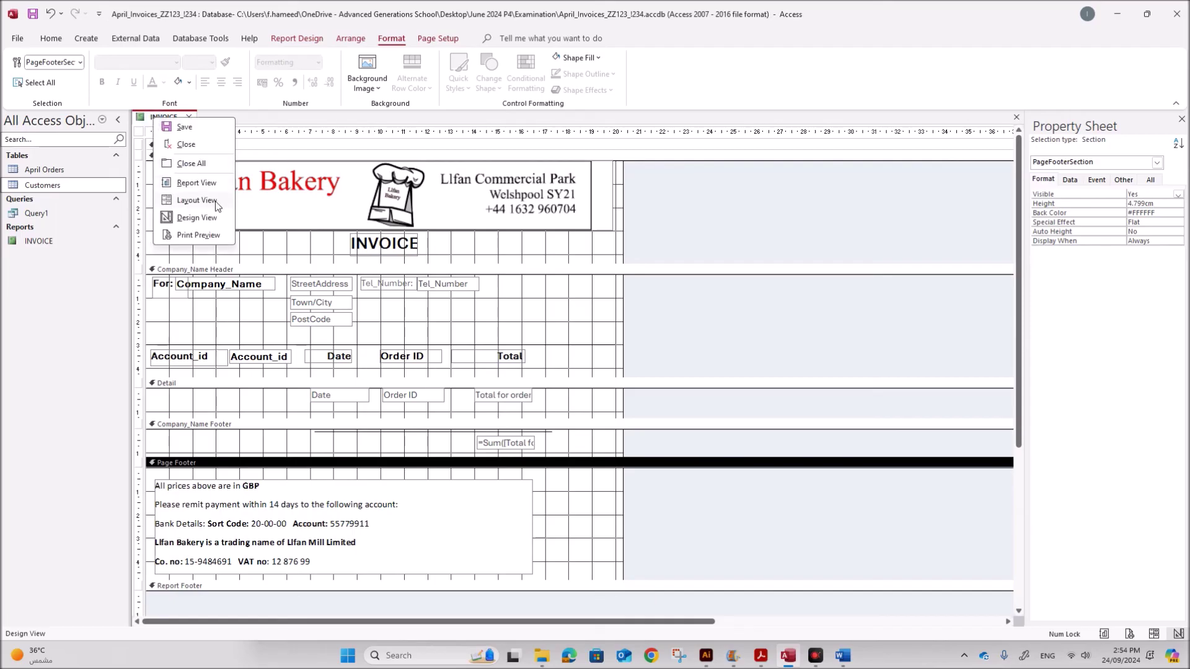
left_click(198, 235)
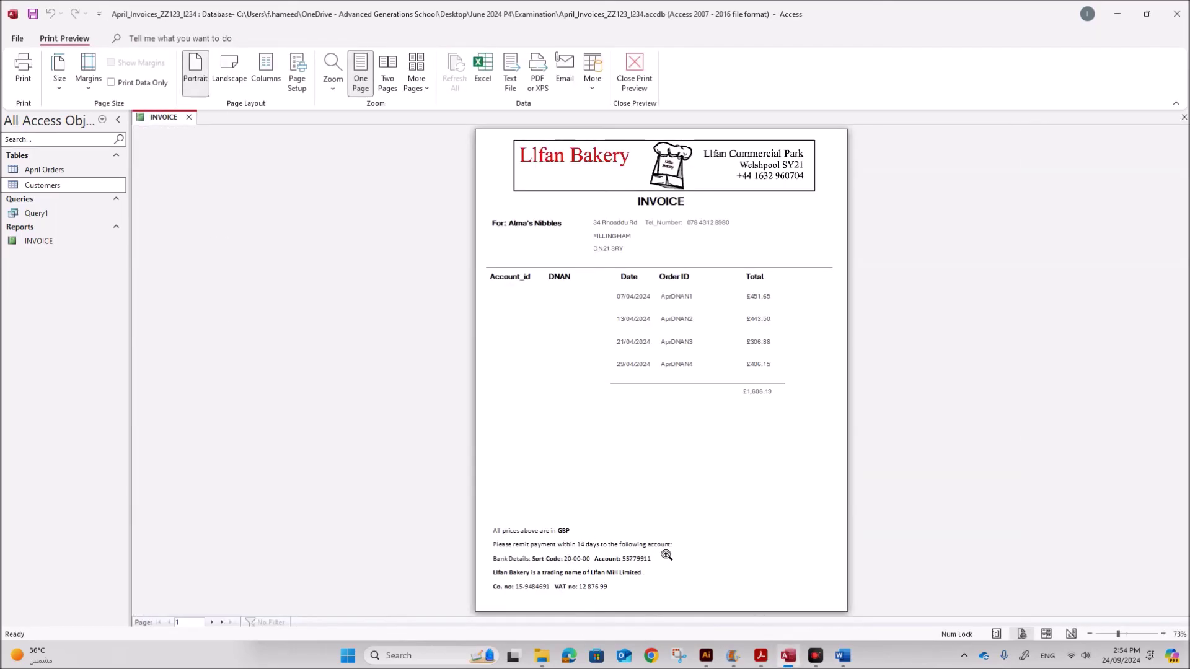
- Switch to the exam paper PDF to compare its sample invoice and bank details formatting with the report, and return to Access
left_click(760, 655)
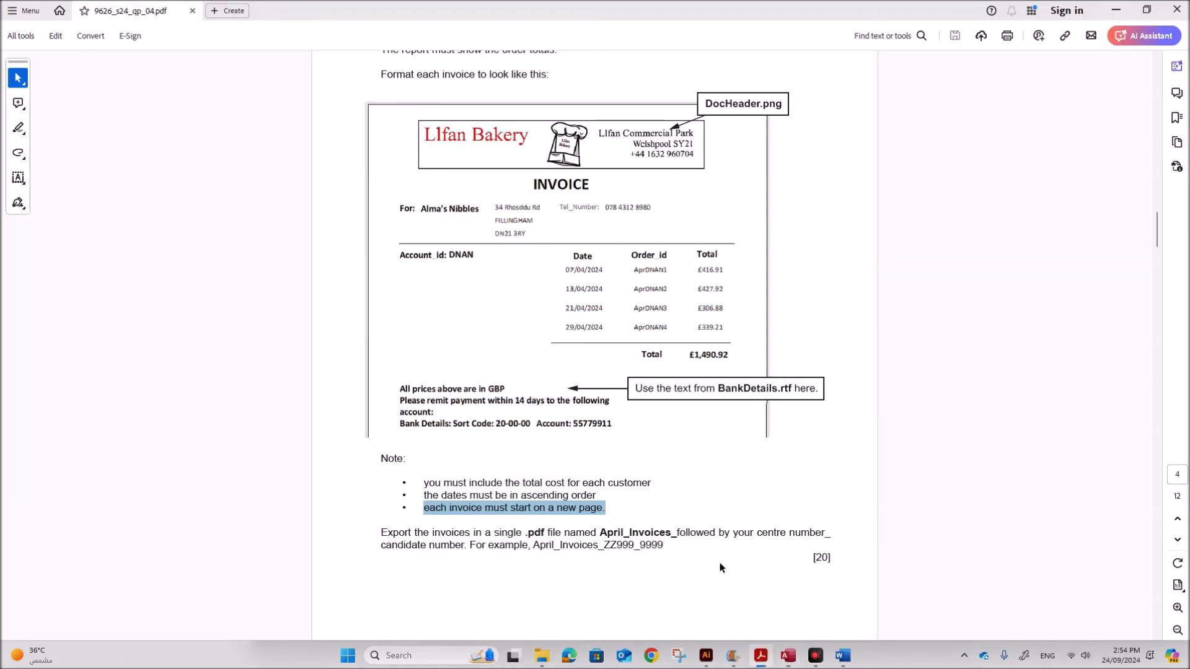
left_click(638, 518)
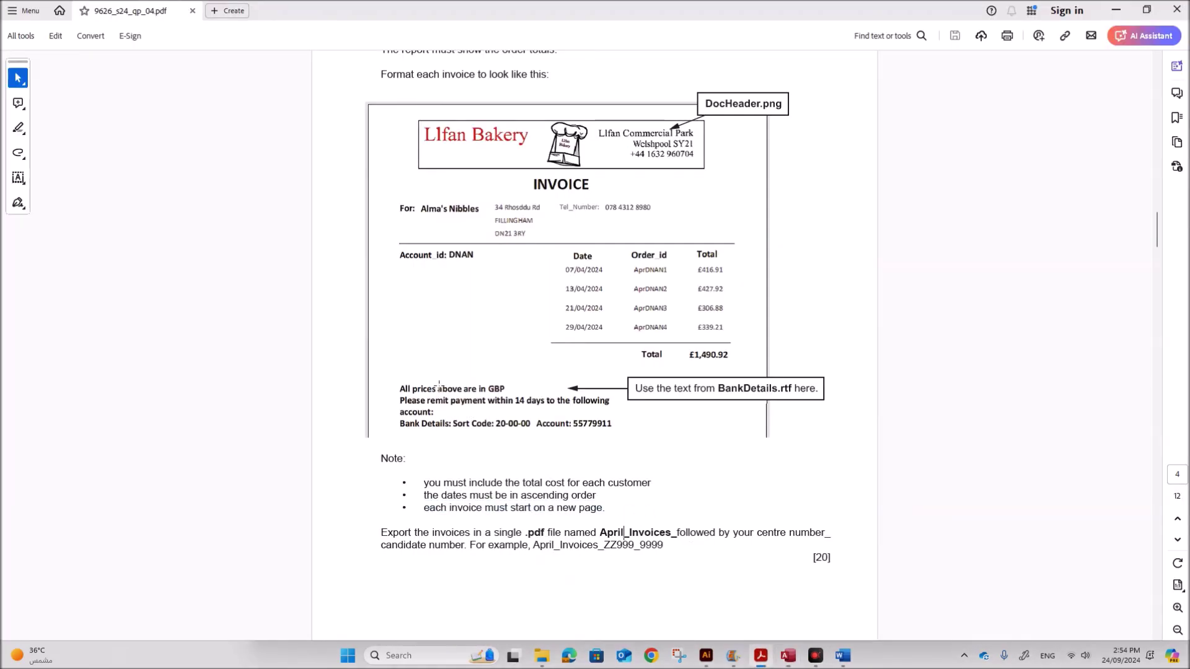
left_click(788, 655)
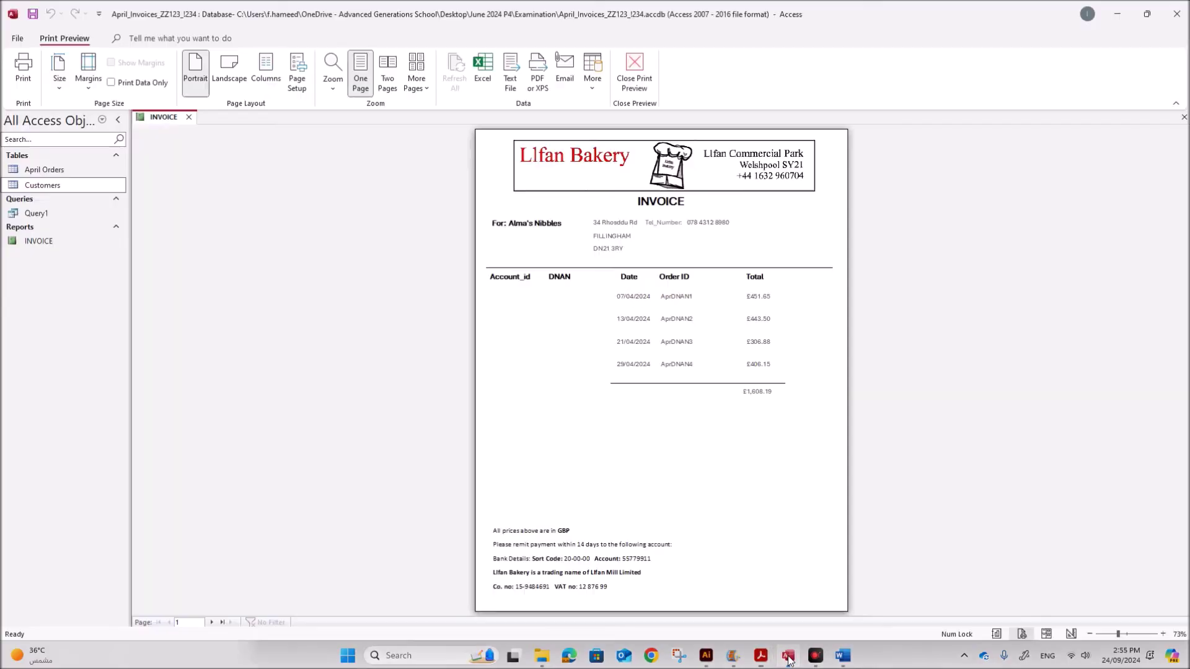
- In Design View, open the embedded bank details object from the Page Footer in Word to inspect its text, and close it
right_click(160, 118)
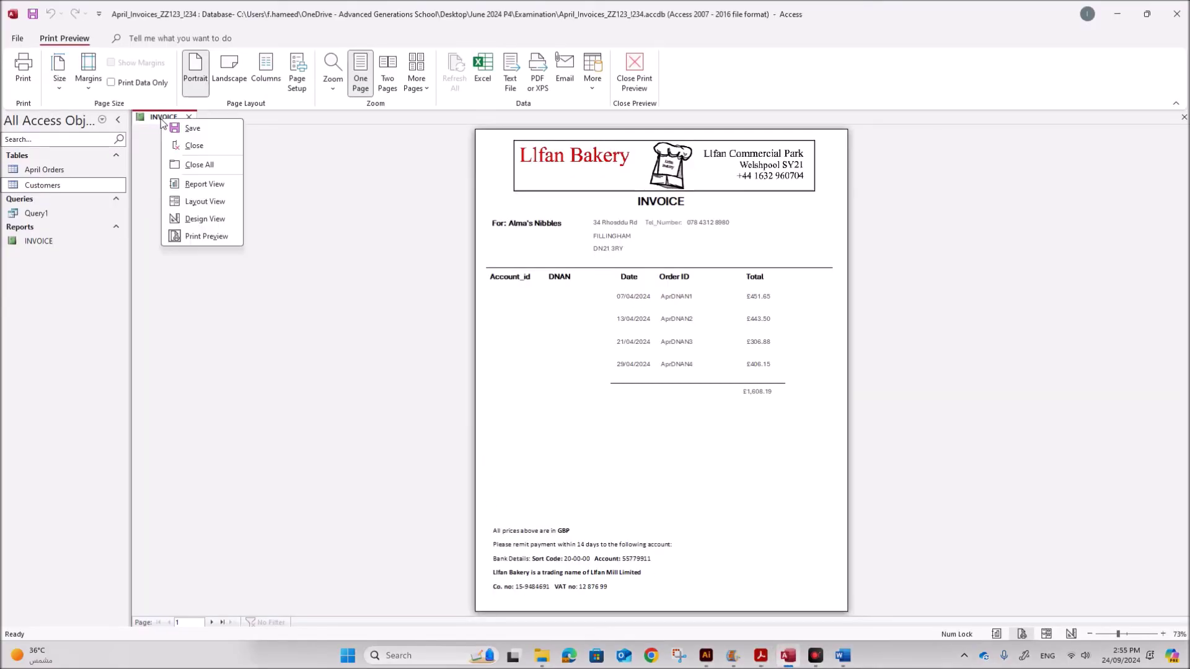
left_click(204, 219)
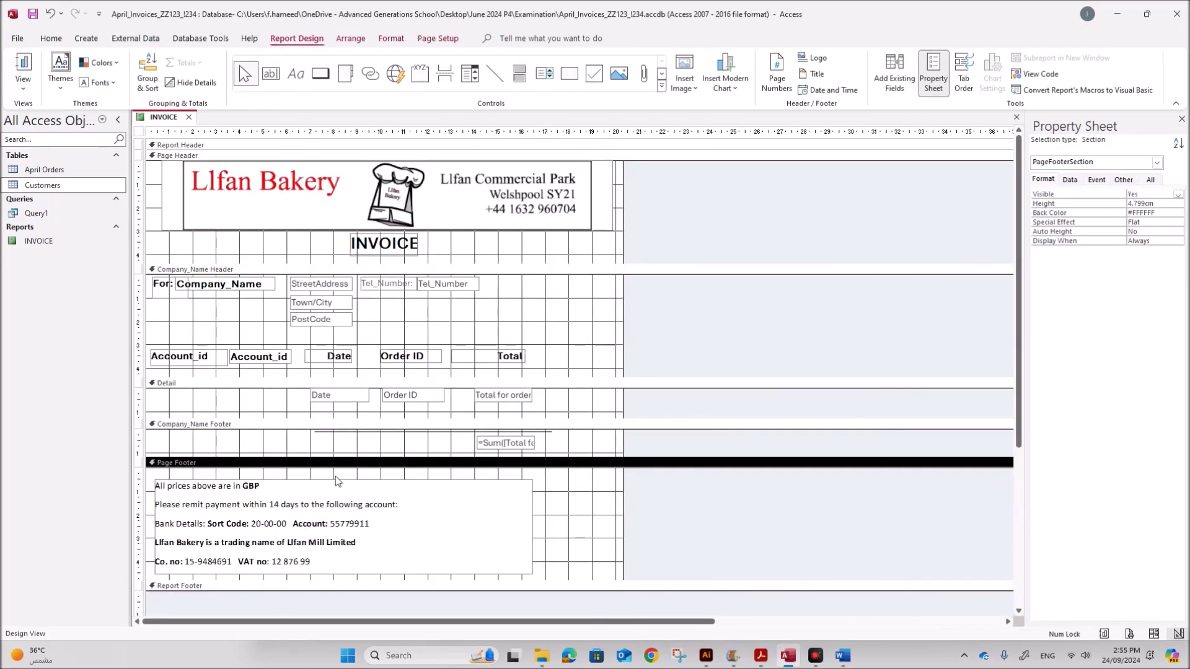
left_click(338, 481)
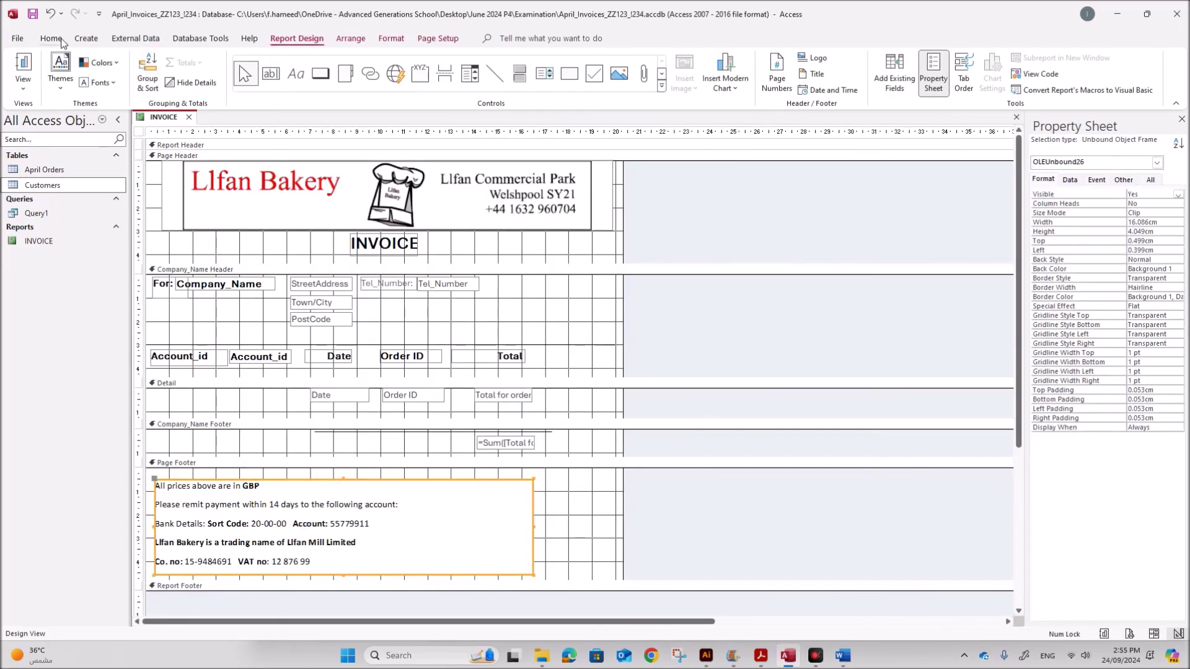
left_click(61, 41)
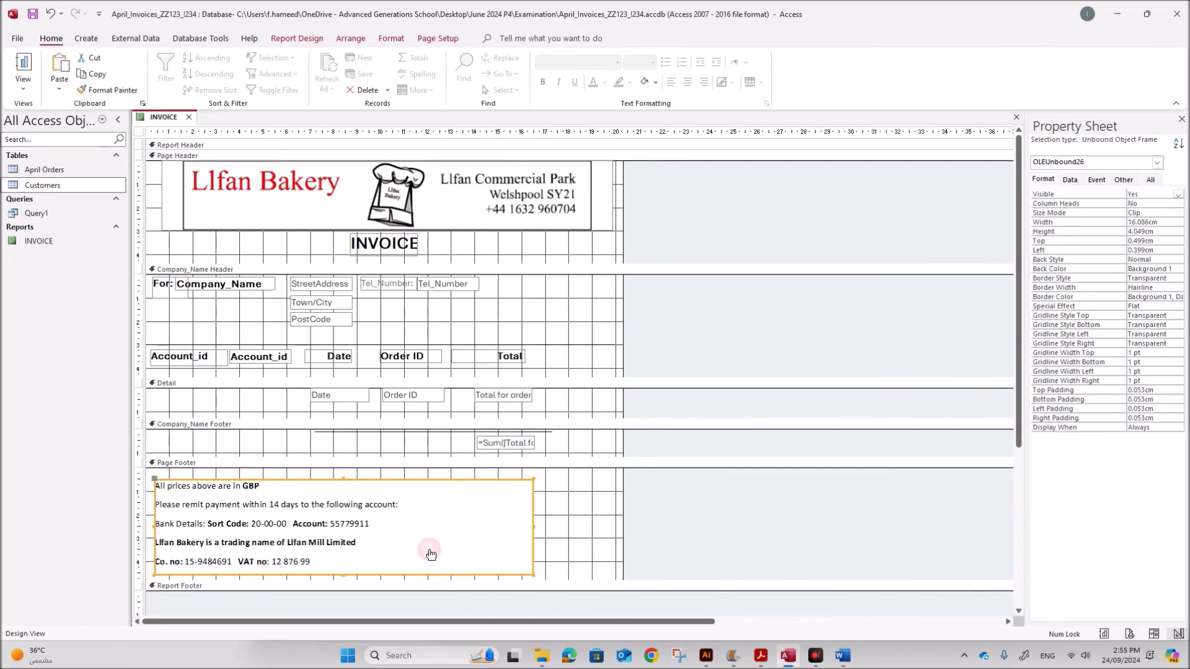
double_click(311, 564)
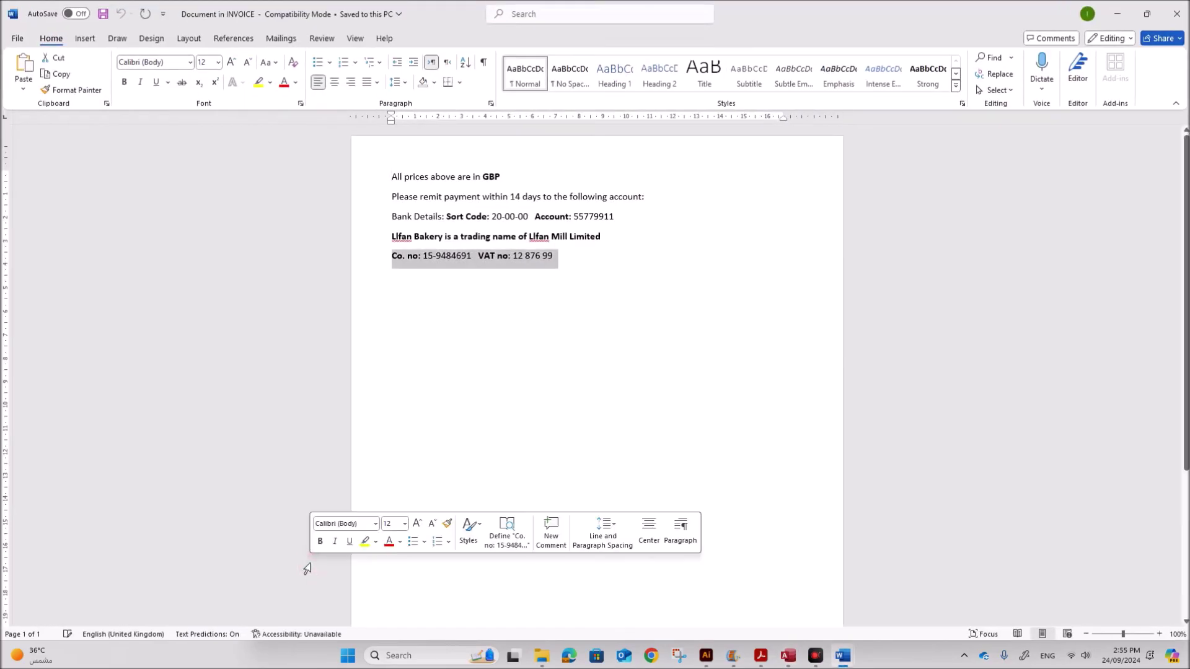
left_click(599, 357)
key("alt+F4")
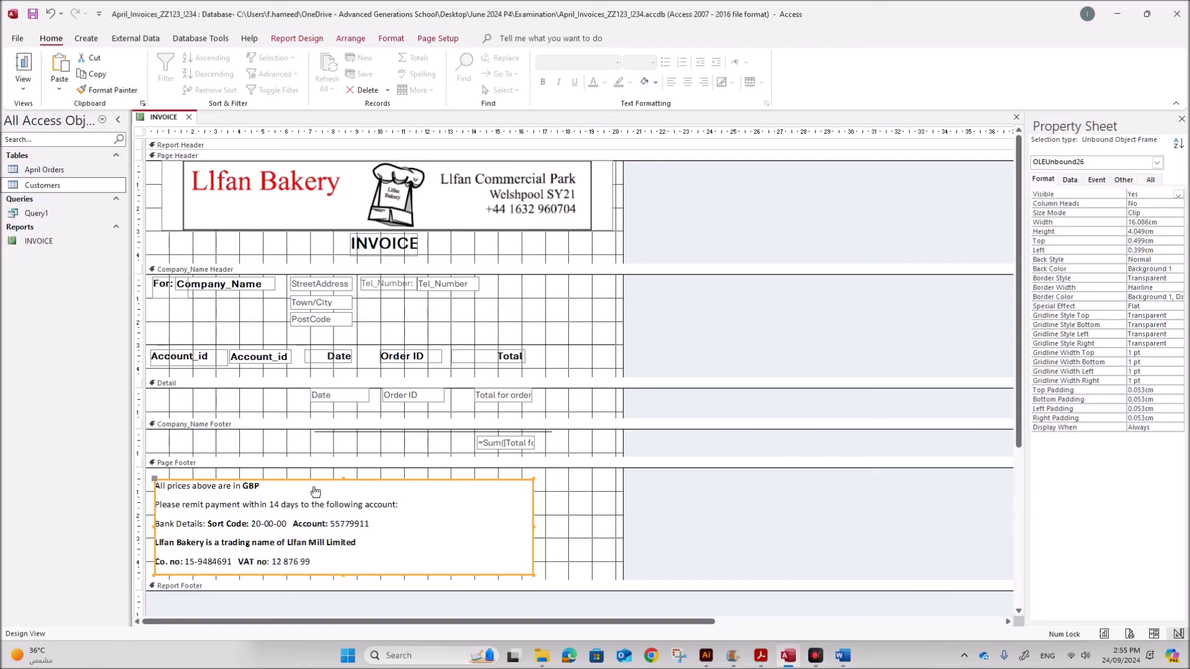
- Replace the embedded bank details object in the Page Footer with a label about 18.9 by 4.4 cm containing the text copied from the BankDetails document
key("Delete")
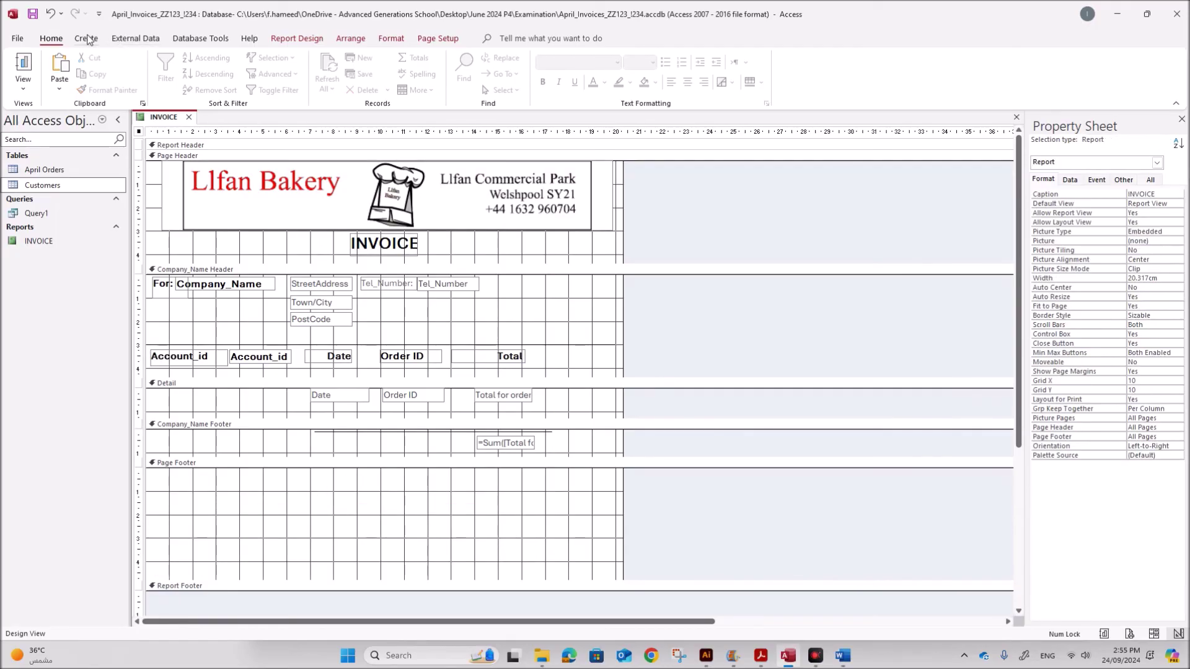
left_click(278, 42)
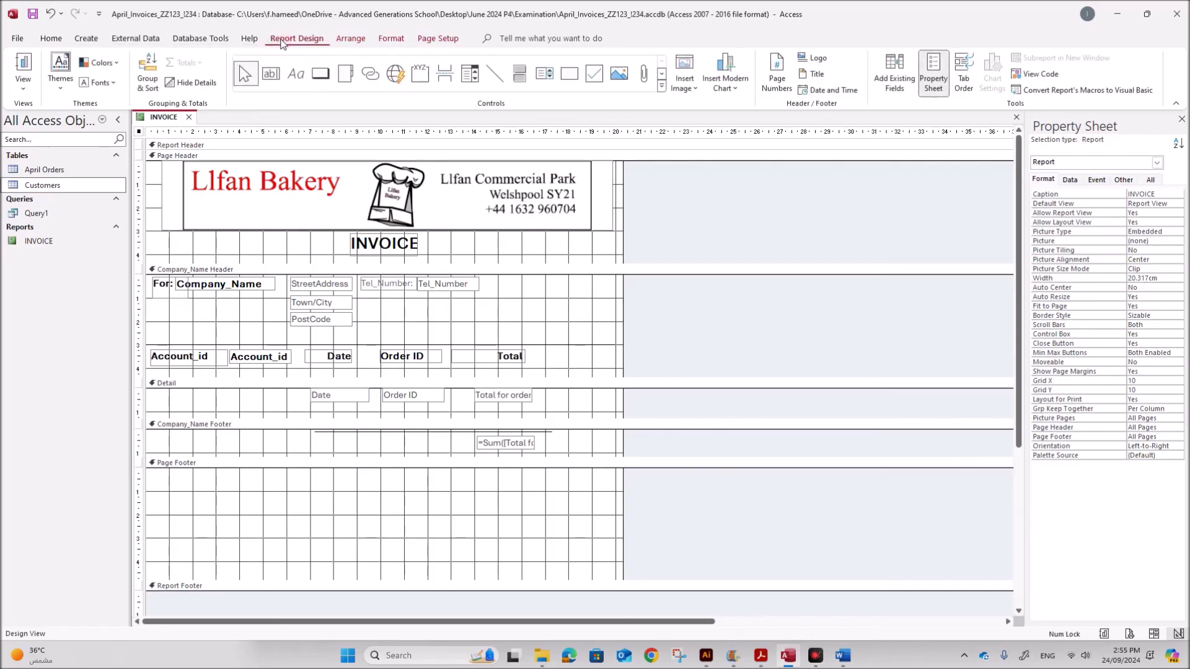
left_click(296, 74)
left_click_drag(153, 473, 591, 578)
left_click(843, 655)
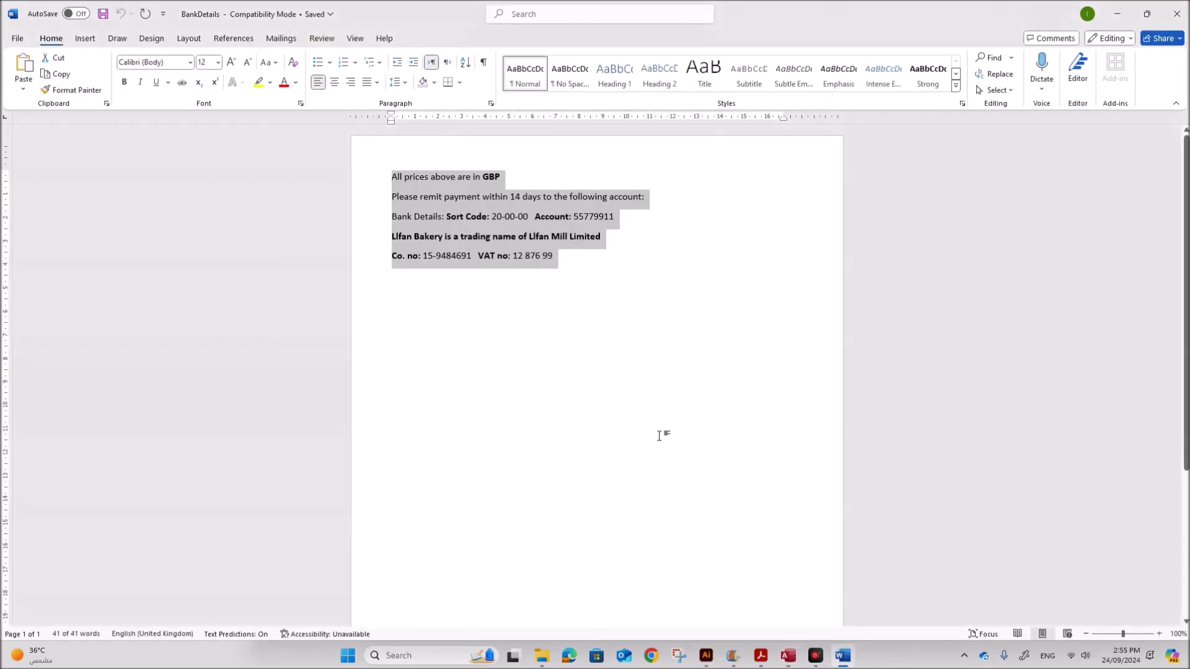
left_click(708, 626)
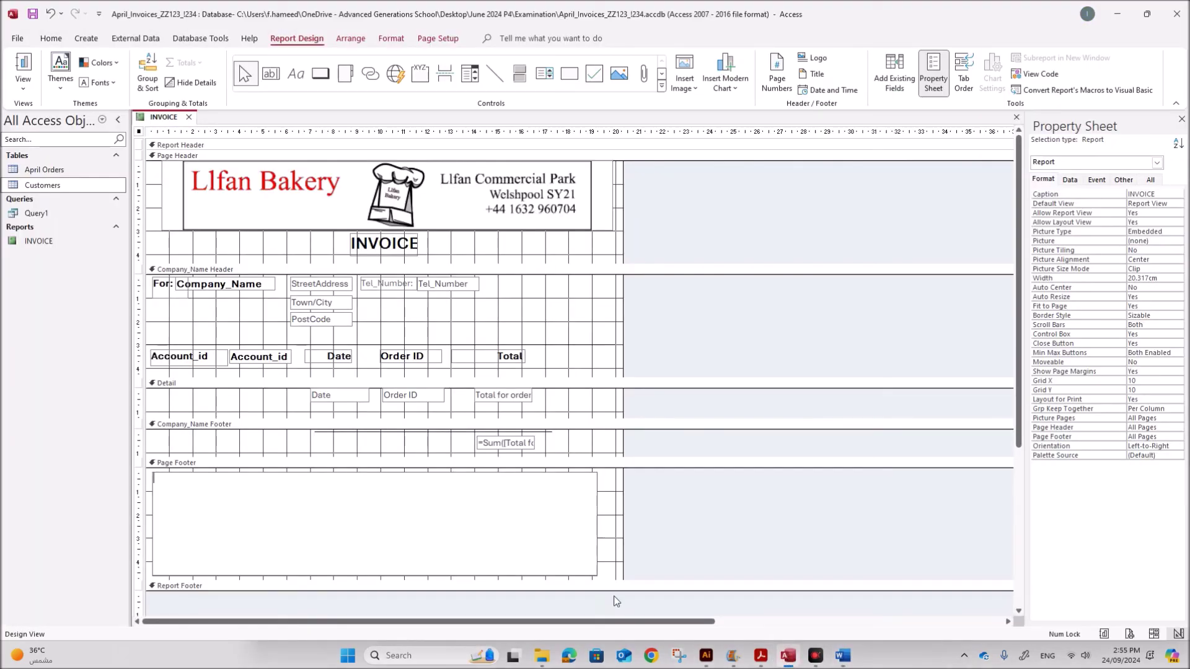
type("All prices above are in GBP Please remit payment within 14 days to the following account: Bank Details: Sort Code: 20-00-00   Account: 55779911 Llfan Bakery is a trading name of Llfan Mill Limited Co. no: 15-9484691   VAT no: 12 876 99")
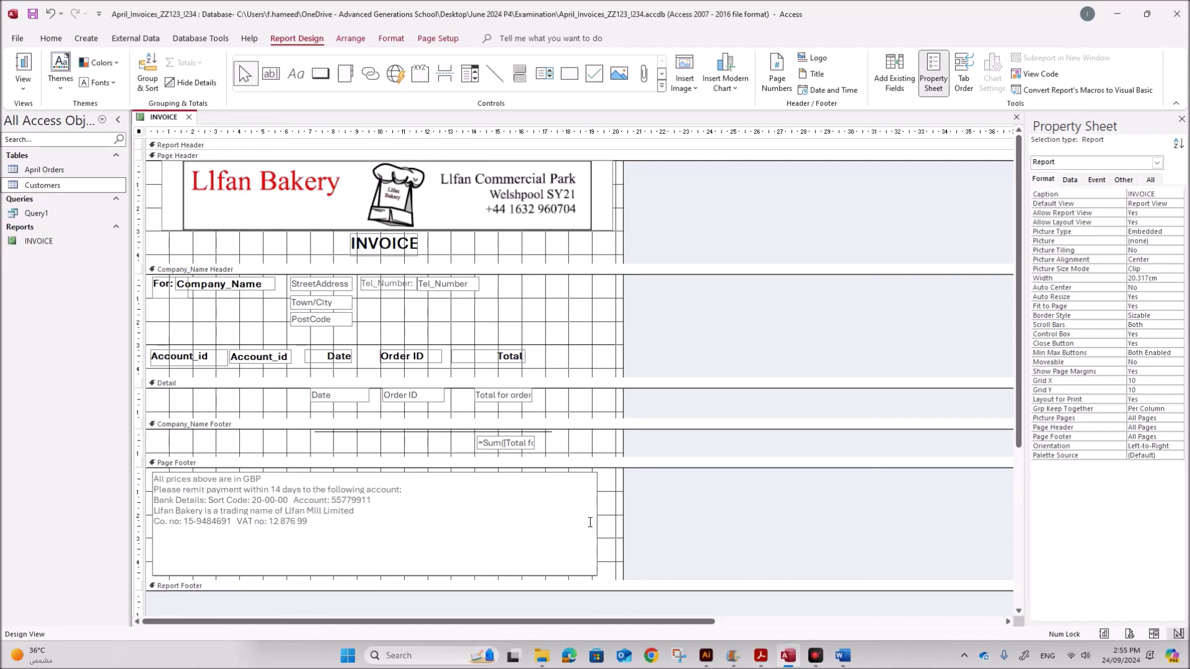
- Make the text of the bank details label in the Page Footer bold
left_click(598, 524)
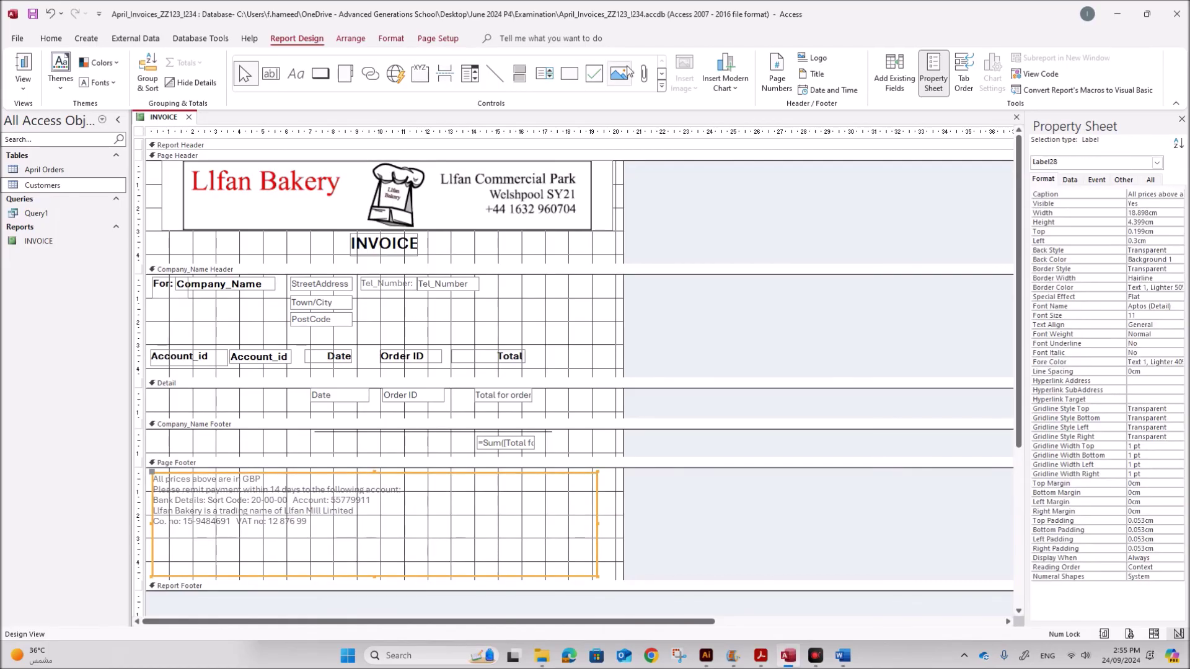
left_click(50, 38)
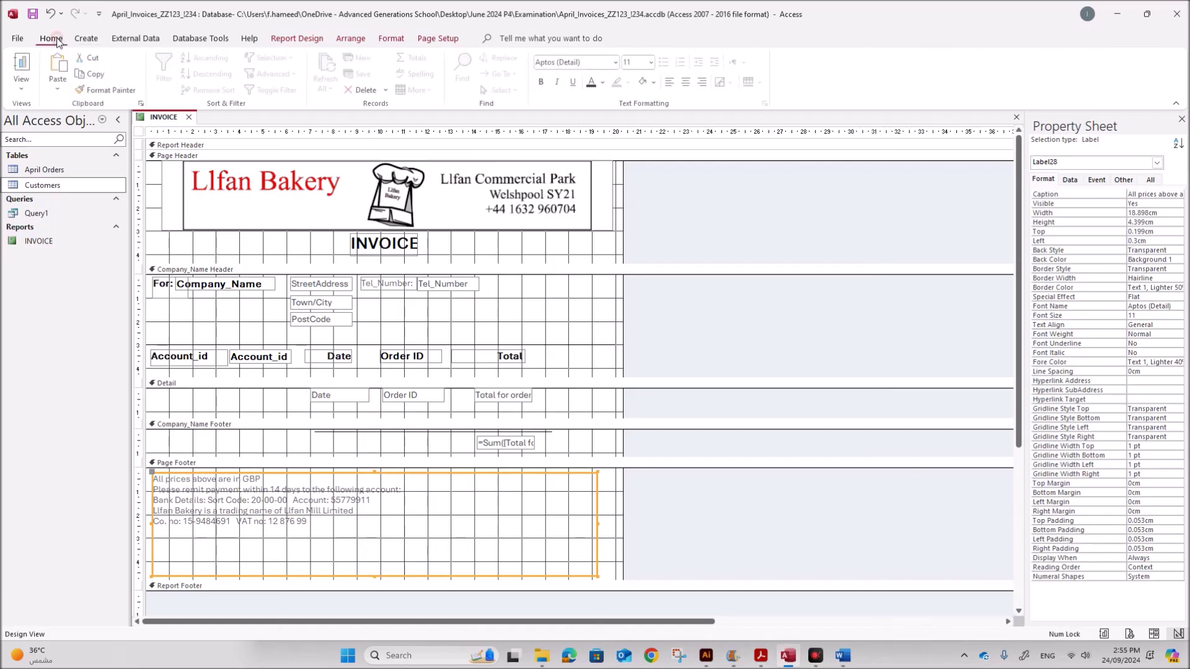
left_click(543, 82)
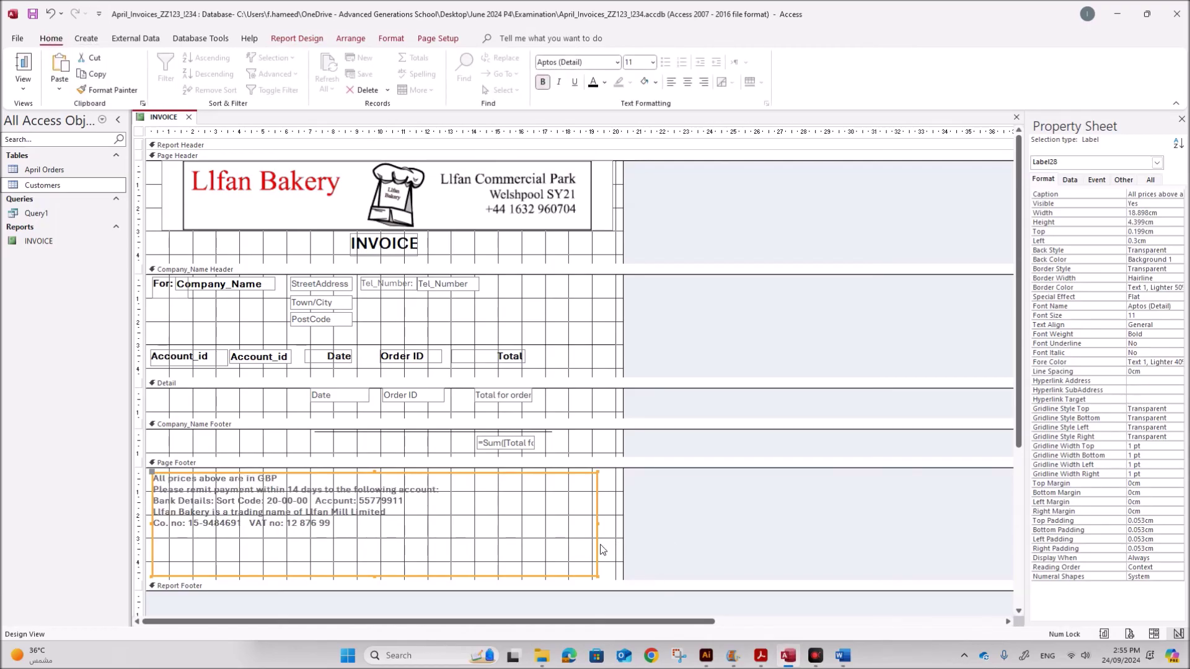
- Compare the bank details with the exam paper's sample invoice and narrow the Page Footer label to about 10.5 cm
left_click(281, 482)
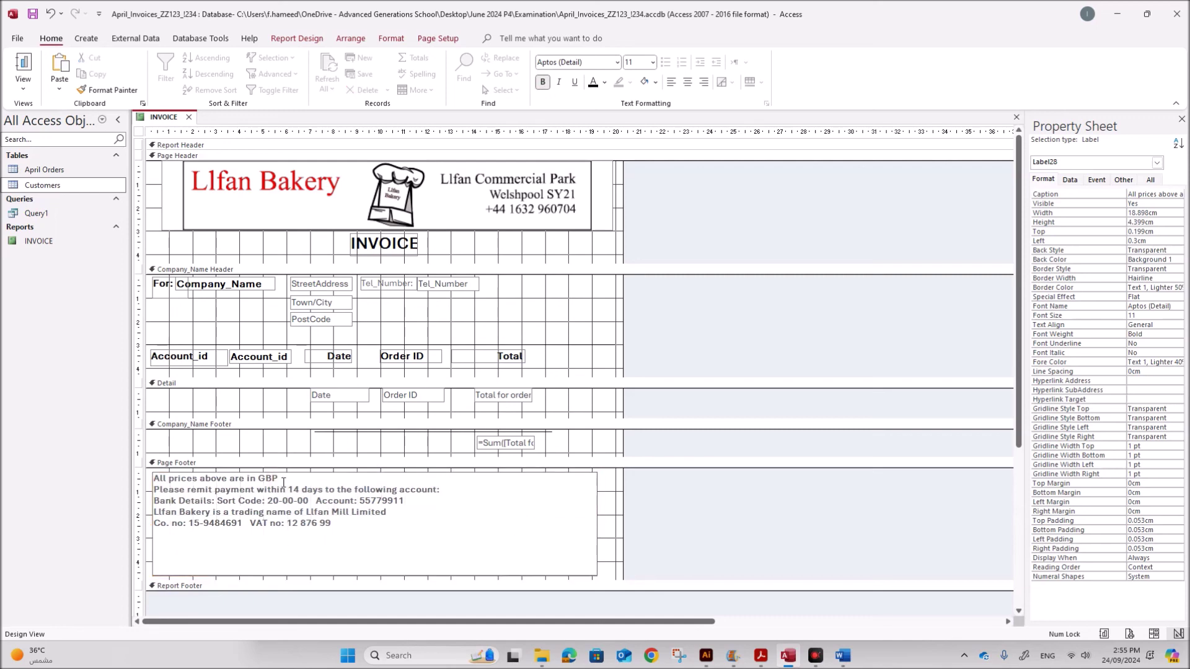
left_click(760, 655)
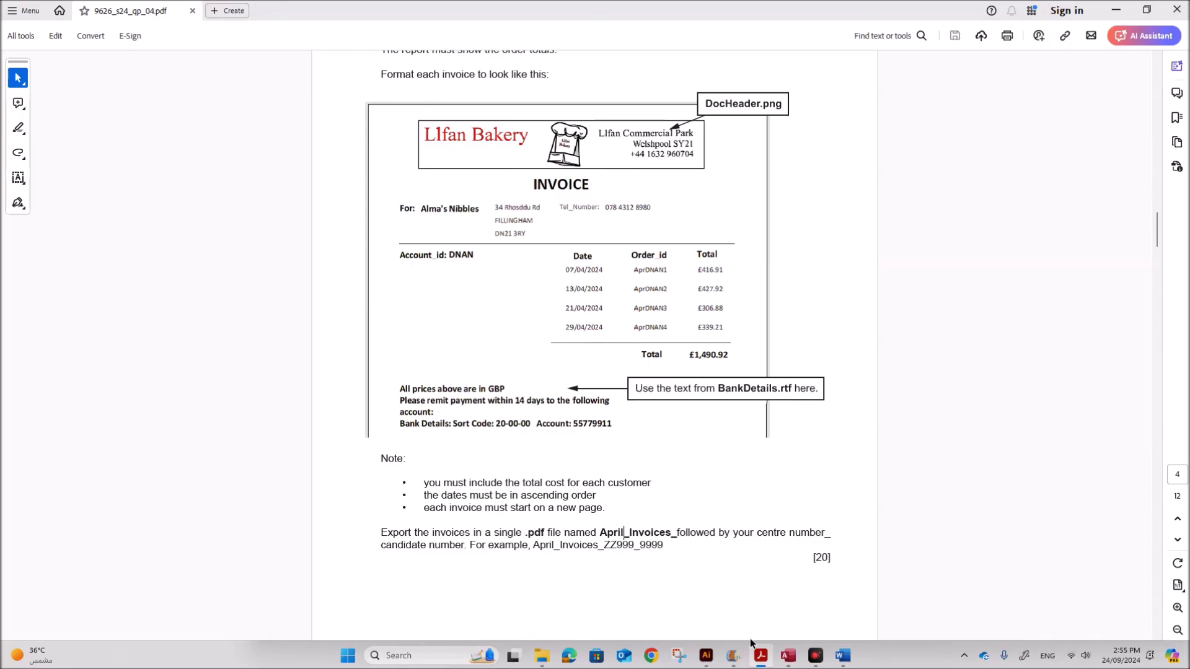
left_click(787, 655)
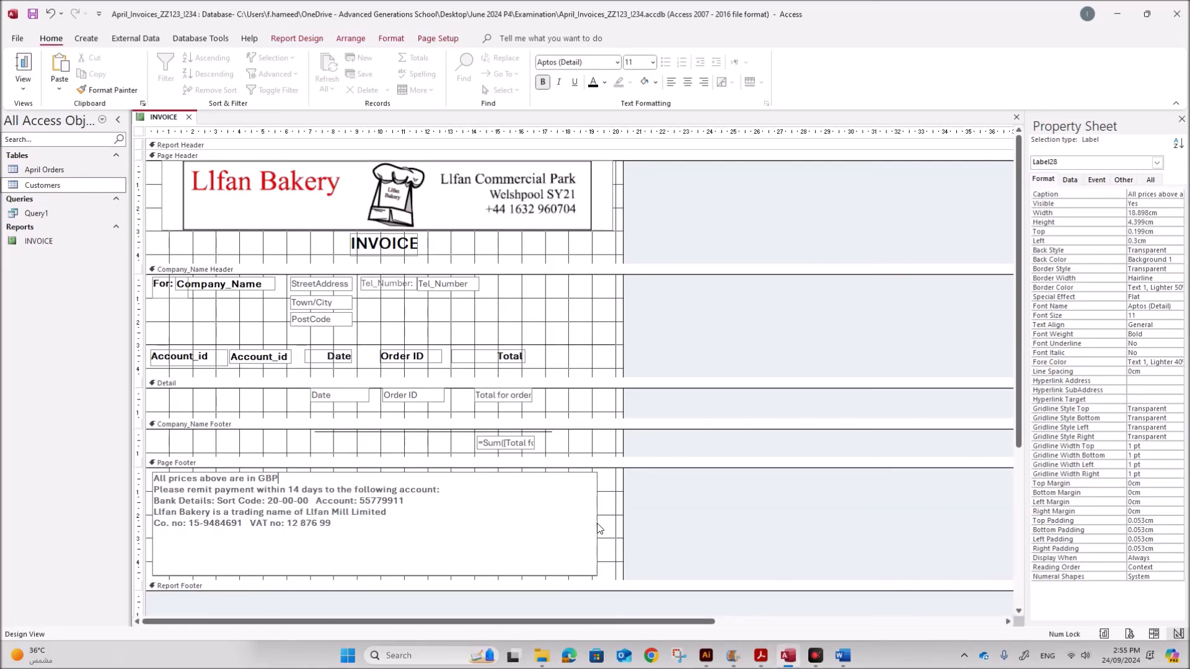
left_click_drag(599, 523, 400, 504)
left_click(438, 514)
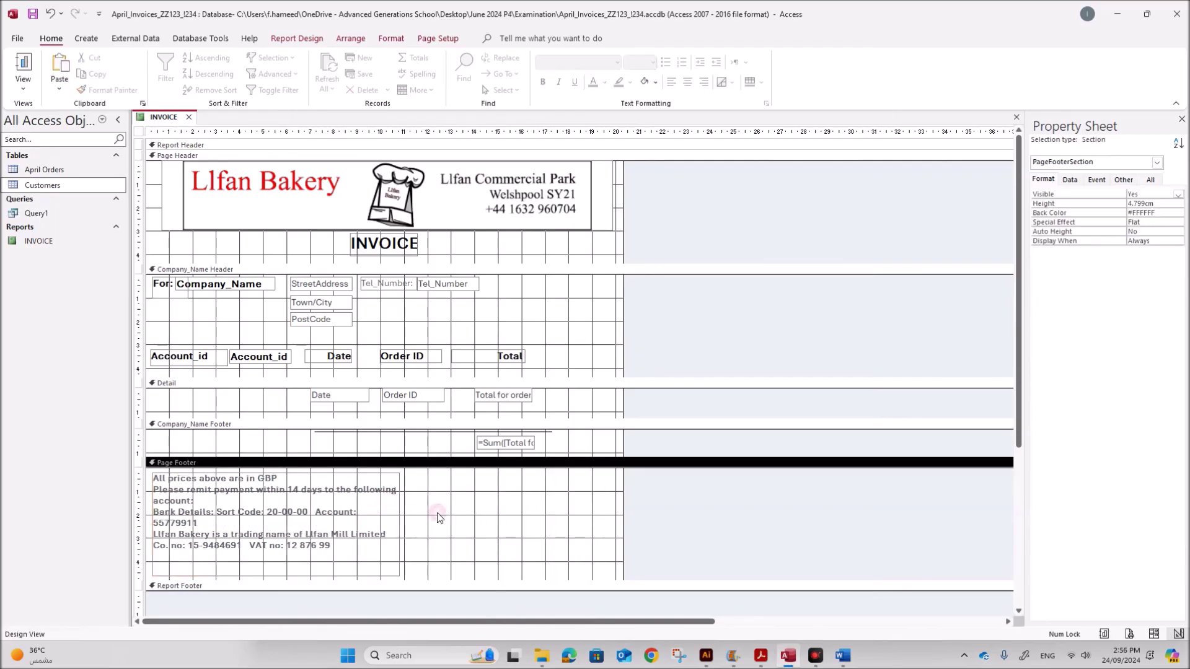
- Change the font colour of the bank details label in the Page Footer to black
left_click(388, 574)
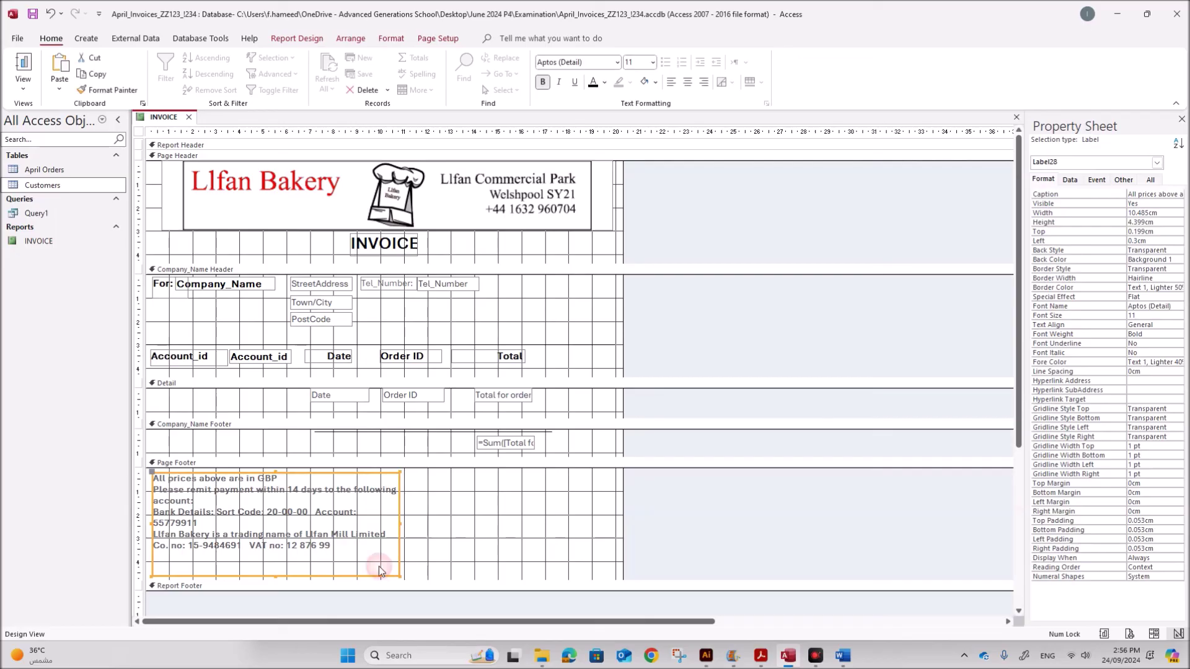
left_click(592, 83)
left_click(529, 490)
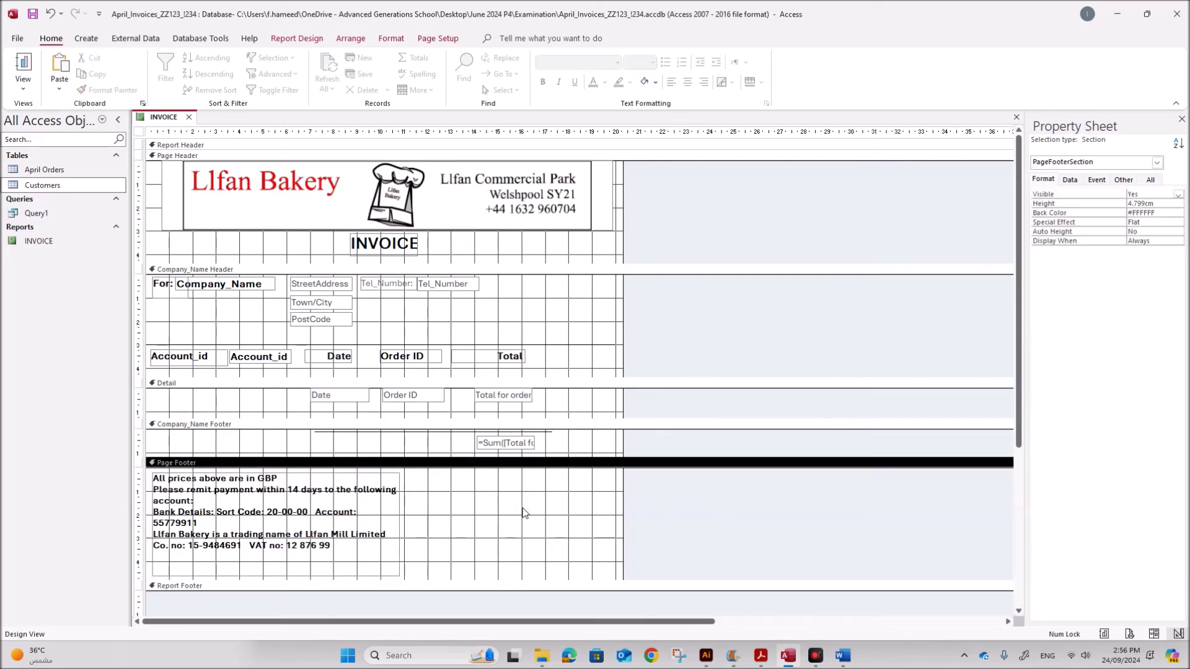
- Open the INVOICE report in Print Preview and page through to the last invoice
right_click(174, 120)
left_click(214, 234)
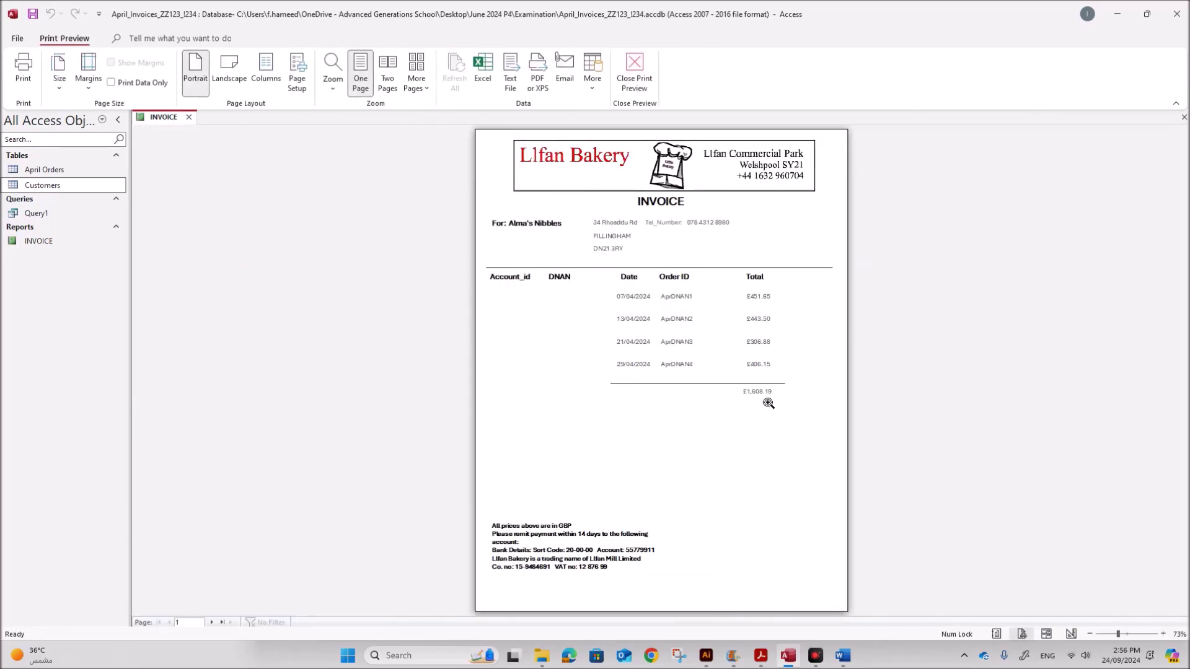
left_click(212, 623)
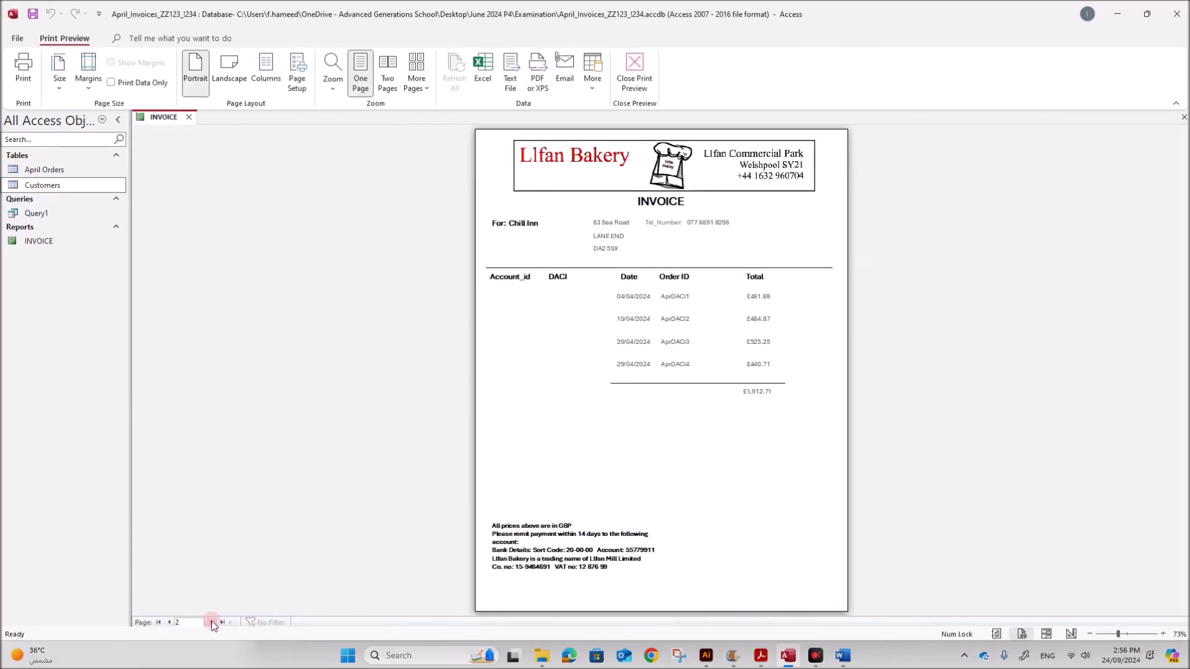
double_click(212, 623)
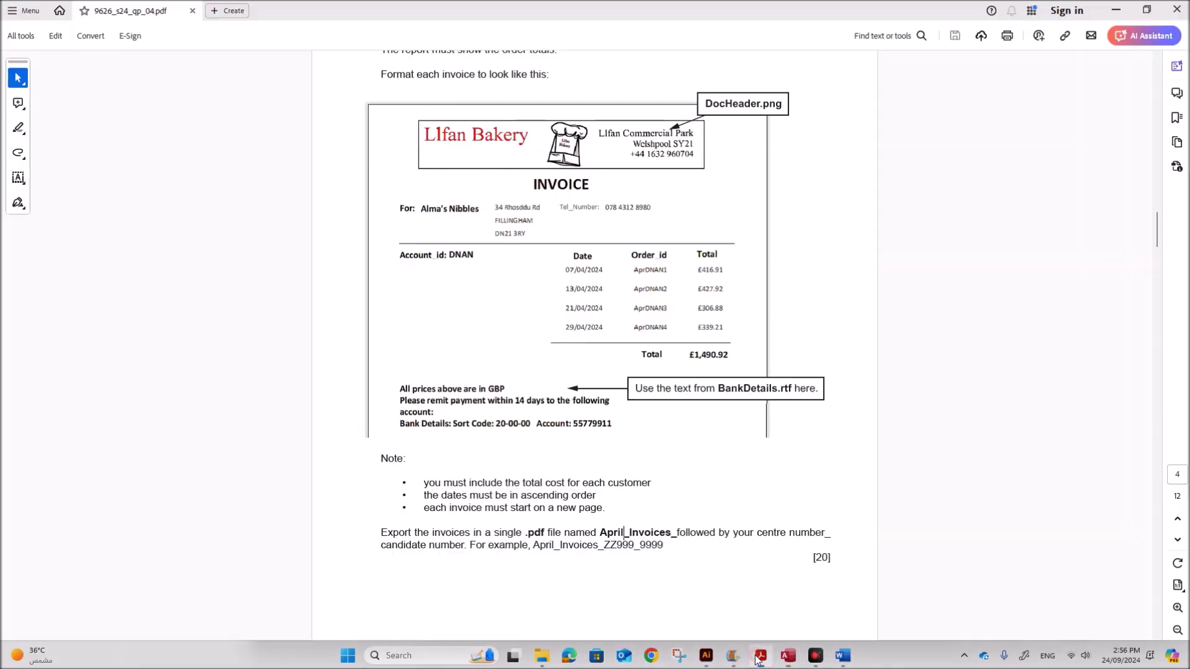
- Switch to the exam paper PDF, copy the required file name prefix April_Invoices_ from the export instruction, and return to Access
left_click(761, 656)
scroll(641, 573, "down", 1)
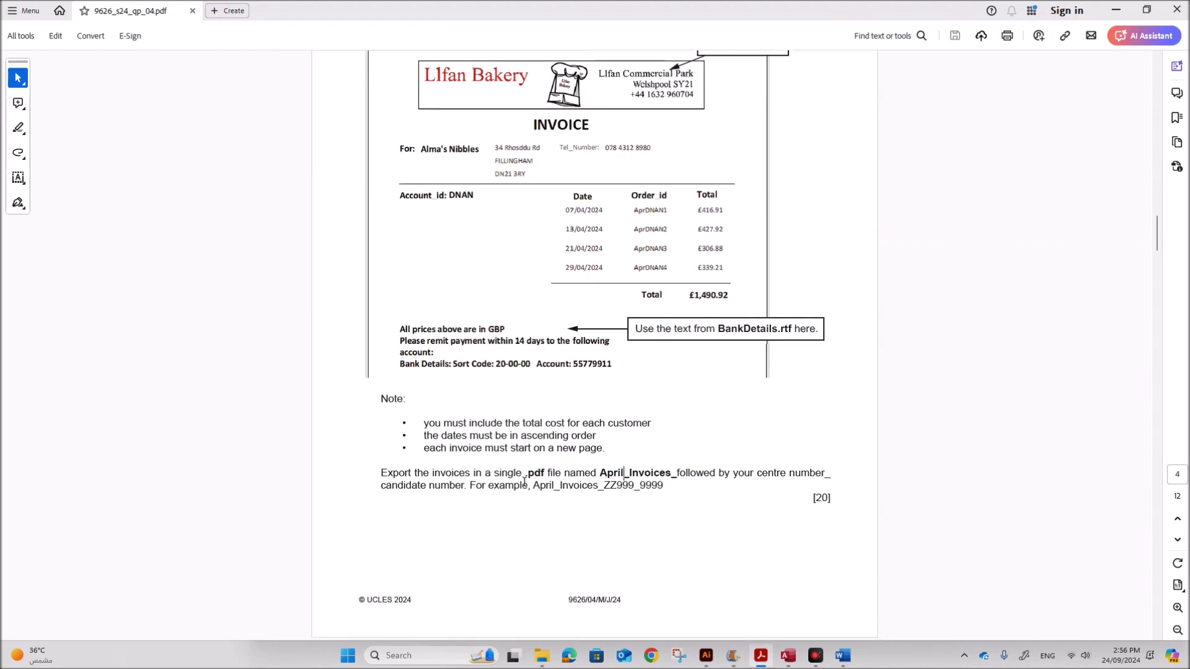
left_click_drag(600, 471, 677, 477)
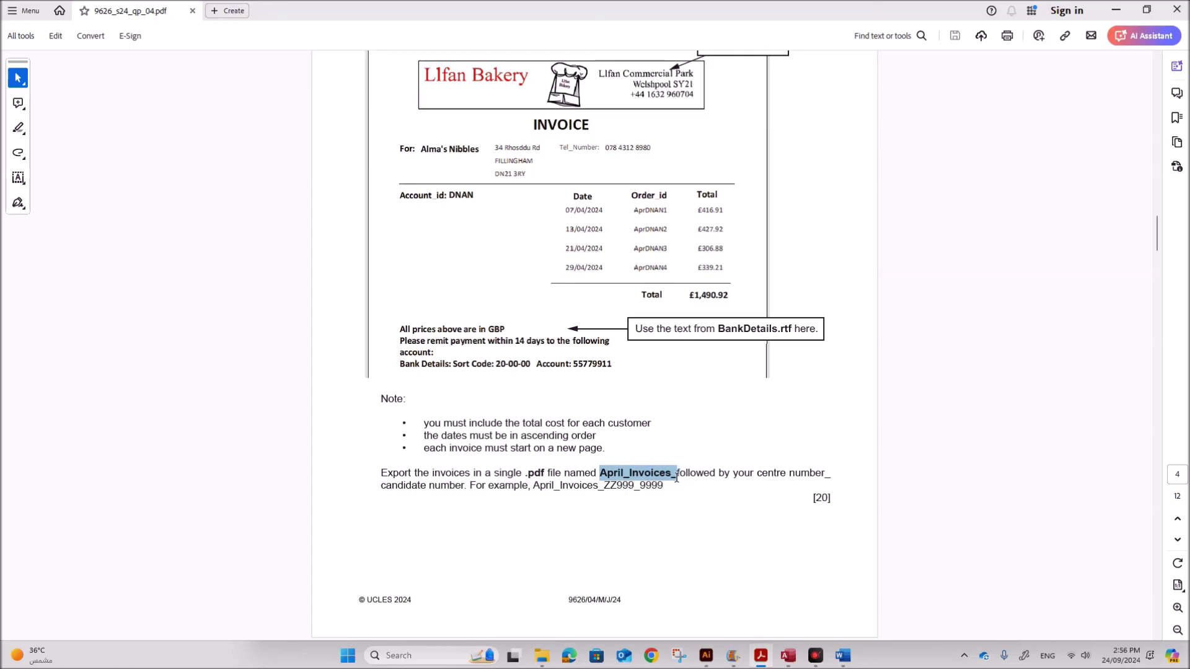
left_click(783, 661)
- Export the INVOICE report as a PDF named April_Invoices_ZZ123_1234 in the Examination folder, opening the file after publishing
right_click(60, 243)
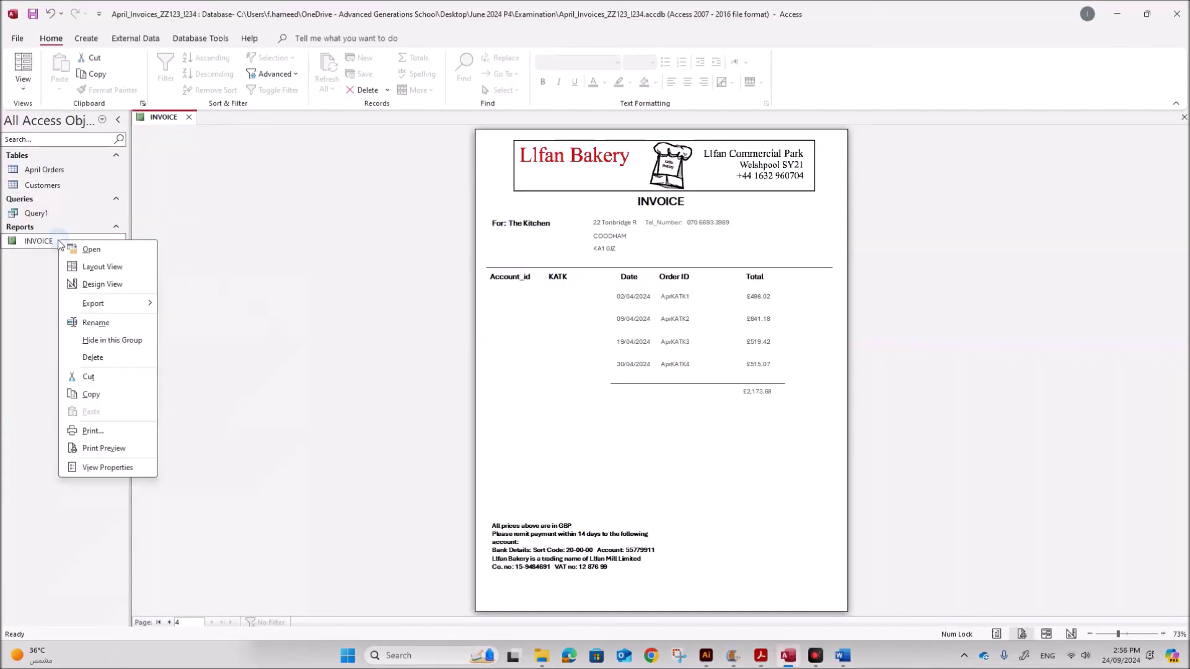
mouse_move(114, 304)
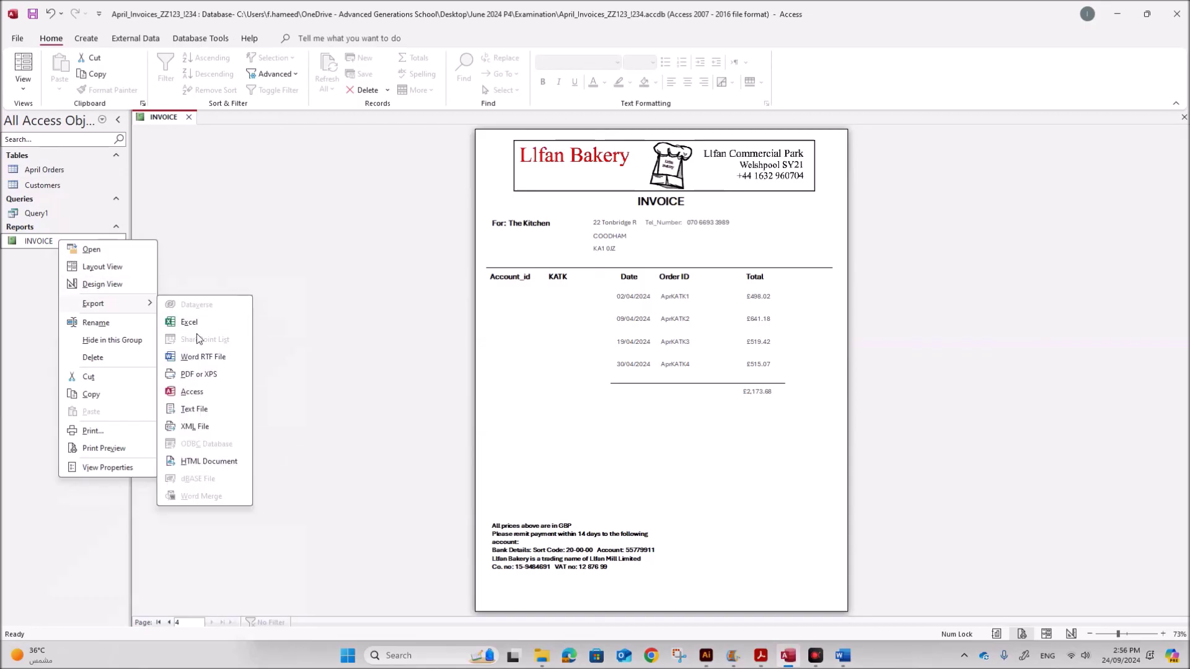
left_click(199, 375)
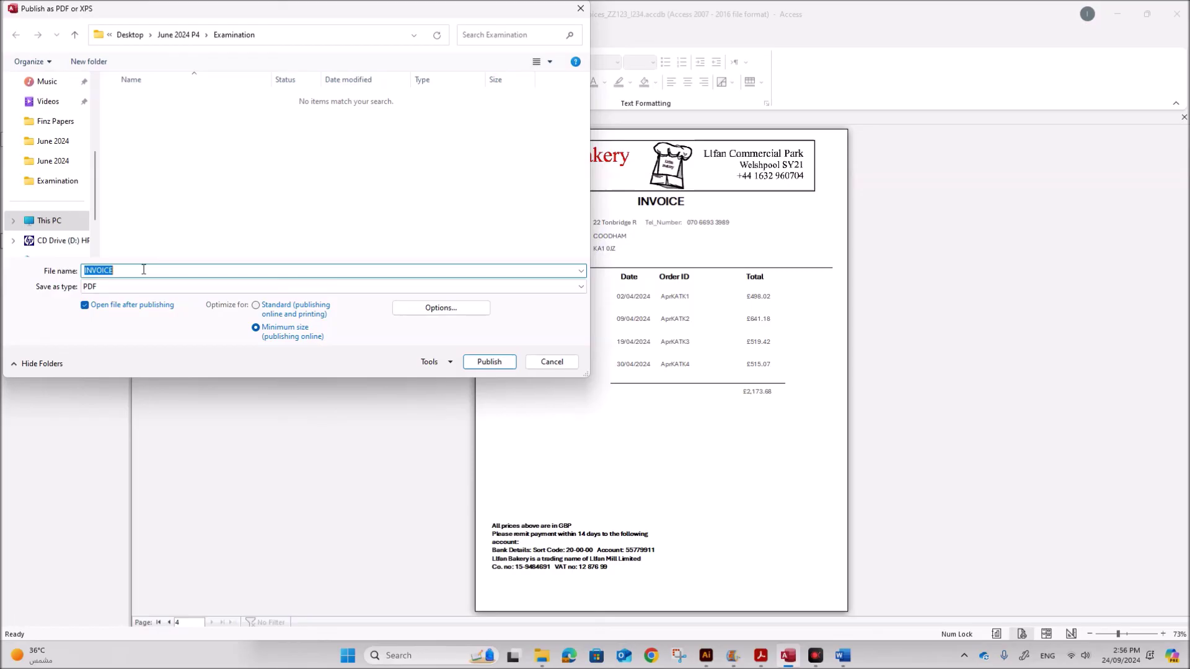
type("April_Invoices_")
left_click(191, 244)
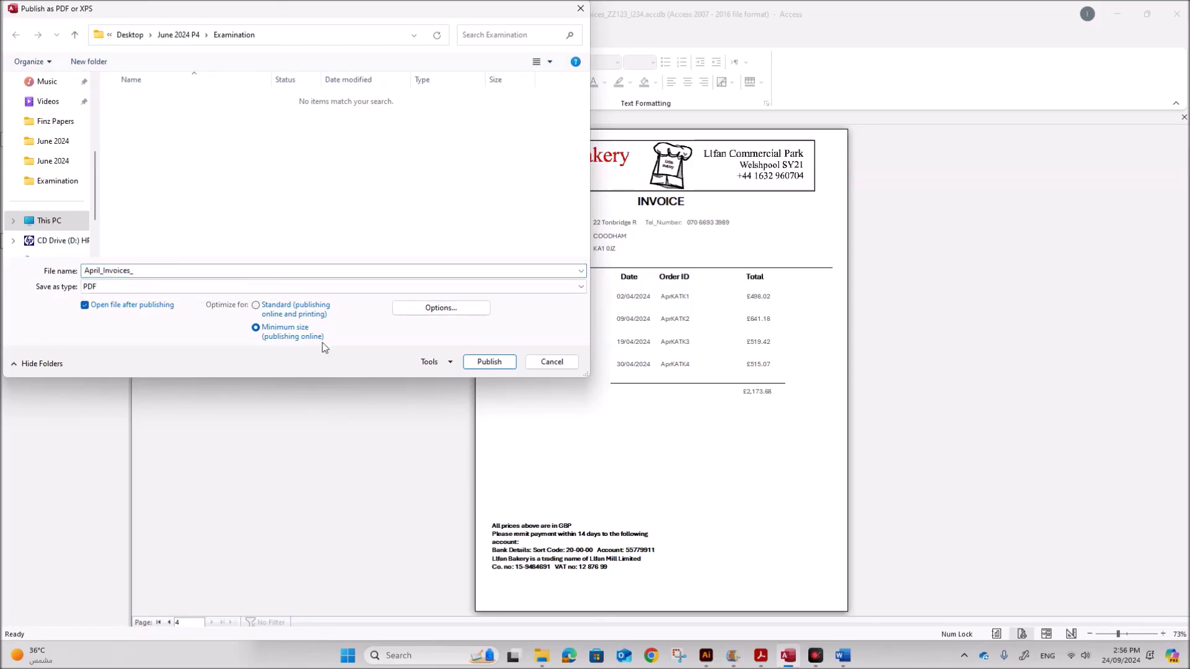
left_click(154, 274)
left_click(164, 270)
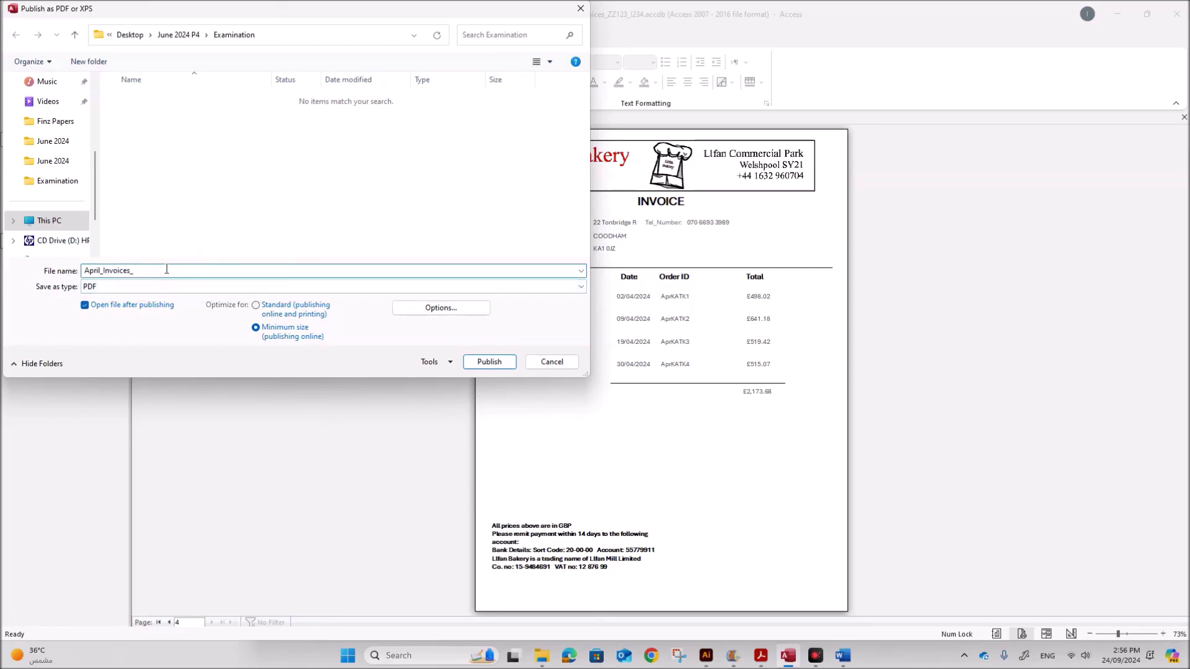
type("ZZ")
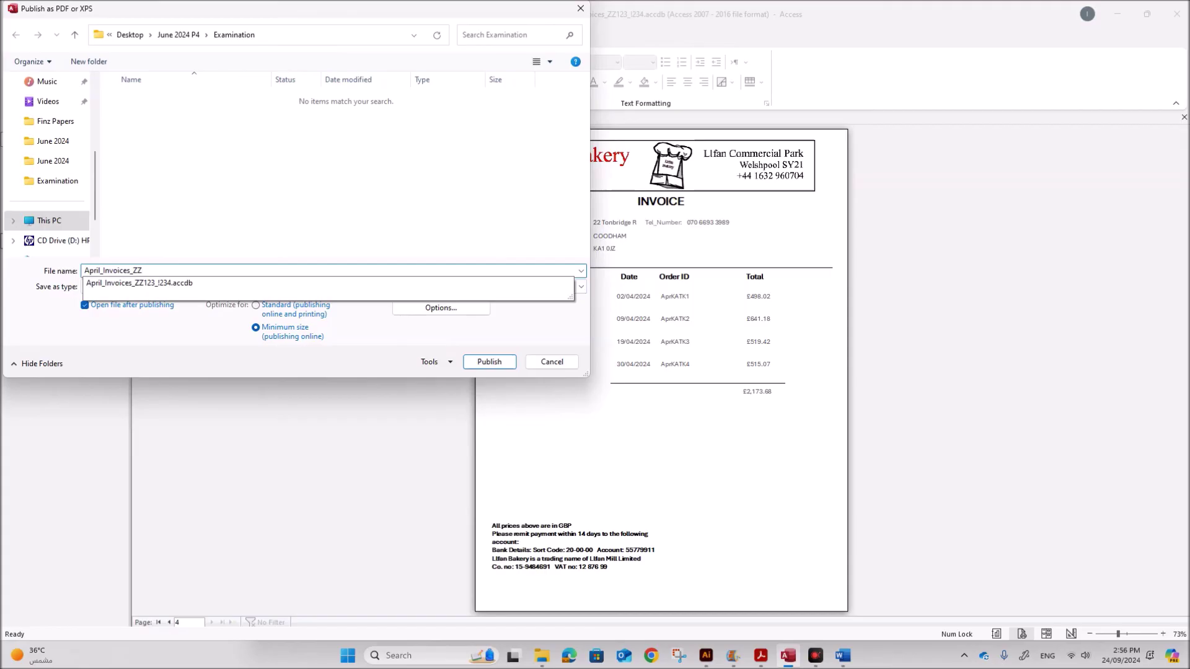
type("123_1234")
left_click(474, 363)
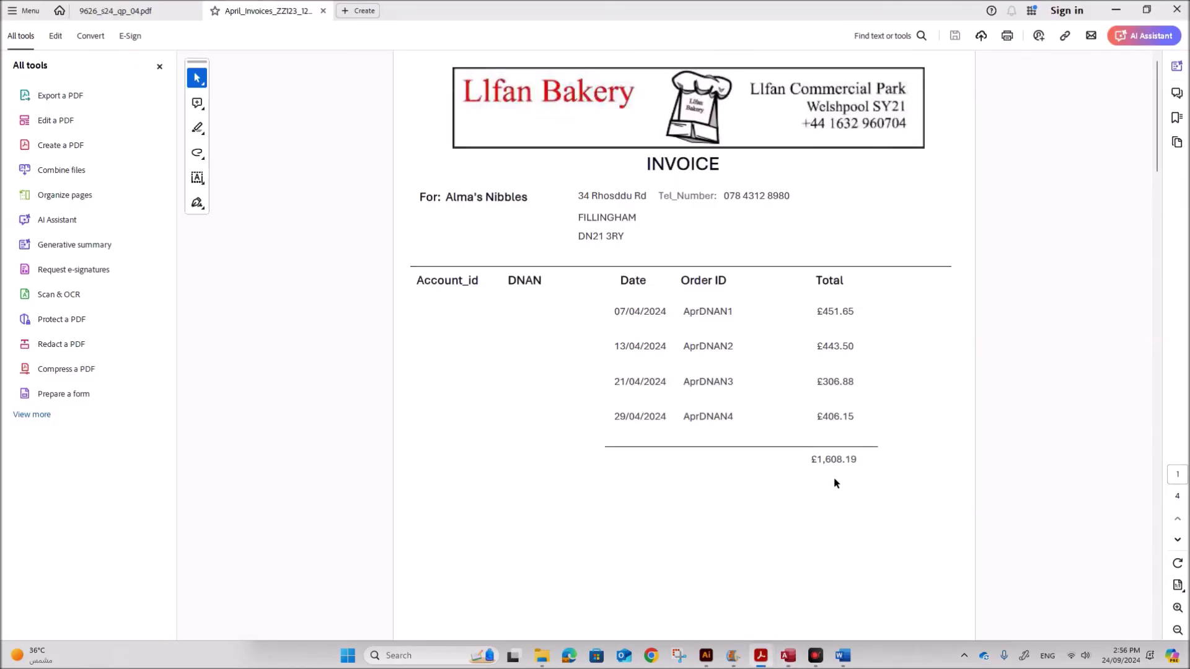
- Look through the first invoices in the exported PDF, checking the customer totals, page breaks and bank details
scroll(824, 481, "down", 5)
scroll(818, 471, "up", 5)
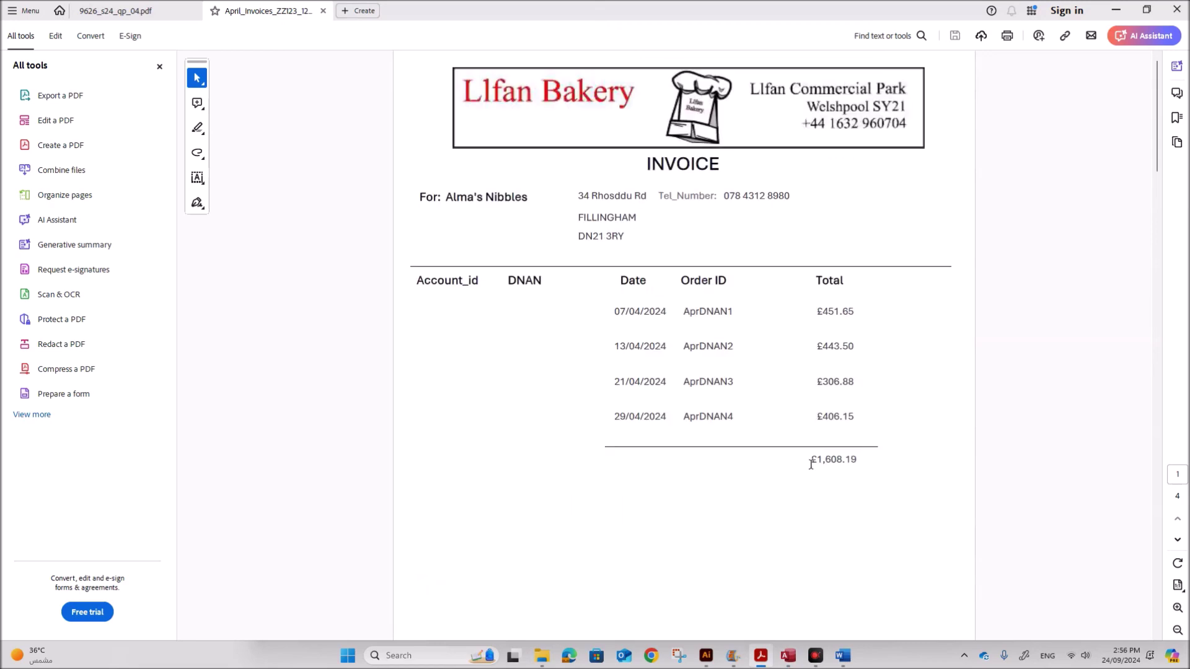
scroll(809, 468, "down", 5)
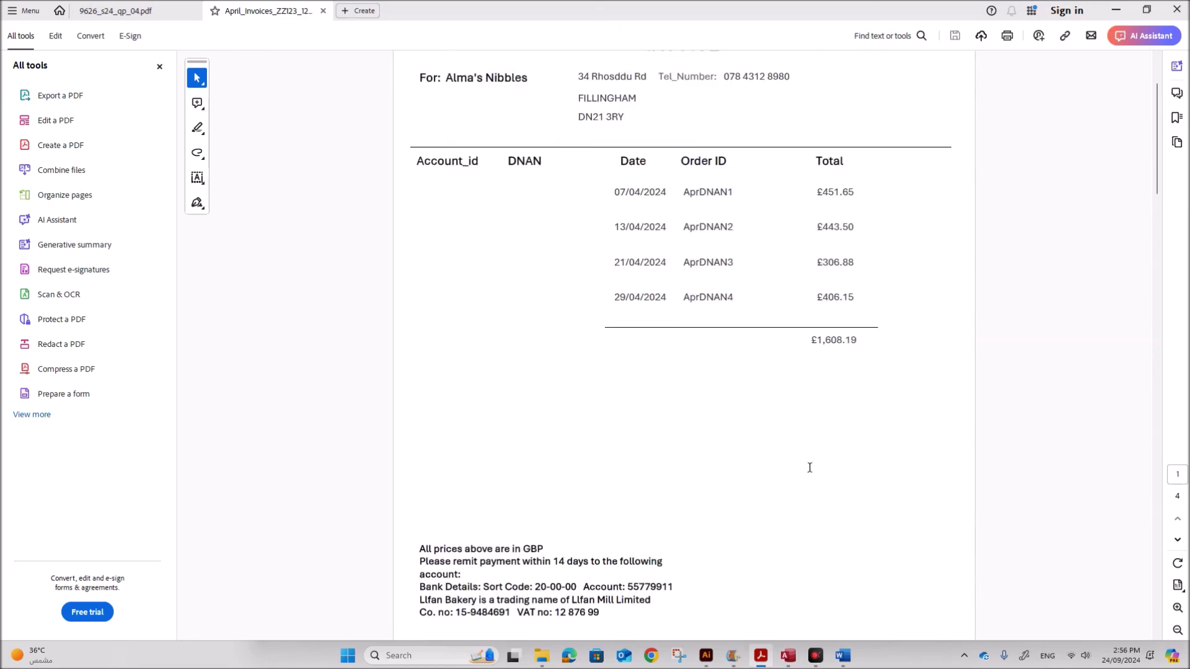
scroll(797, 470, "down", 3)
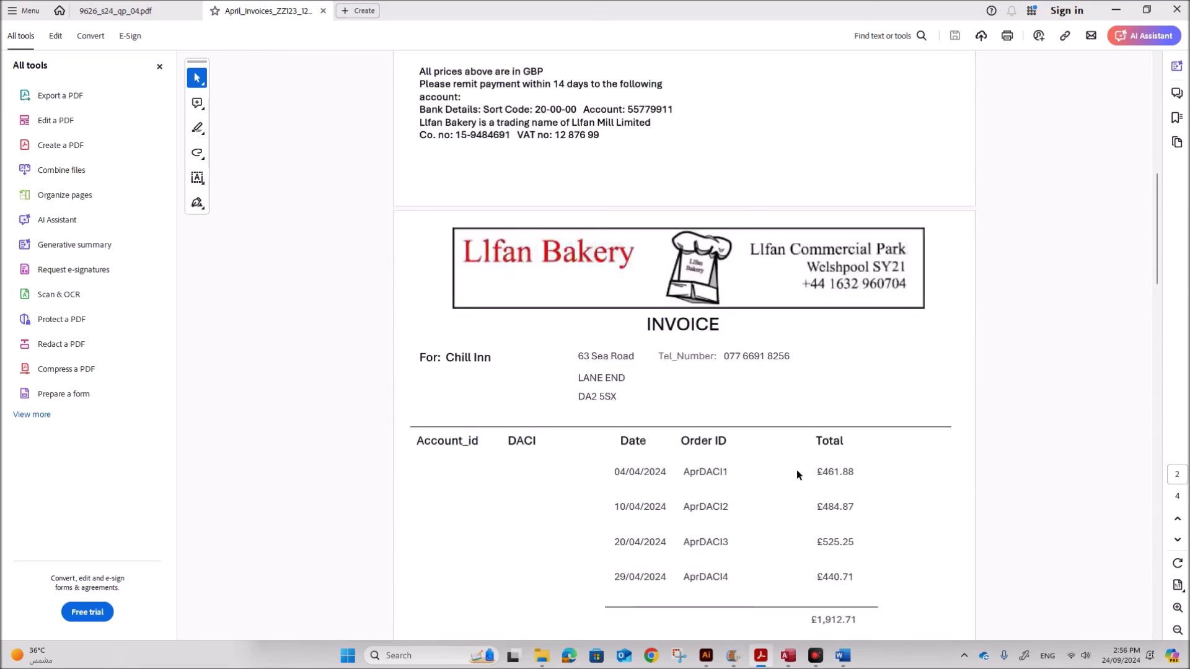
scroll(797, 470, "up", 4)
scroll(790, 466, "up", 5)
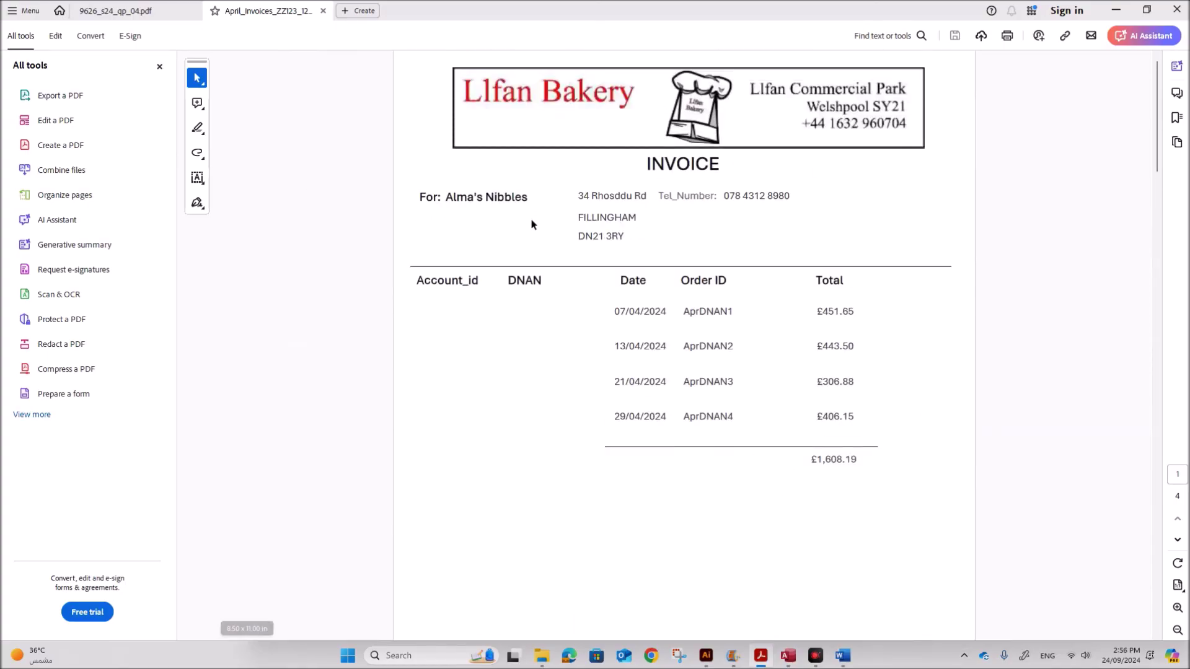
- Switch back to the exam paper 9626_s24_qp_04.pdf and read the invoice requirements in part (b) and the mail merge task in part (c)
left_click(789, 656)
left_click(787, 473)
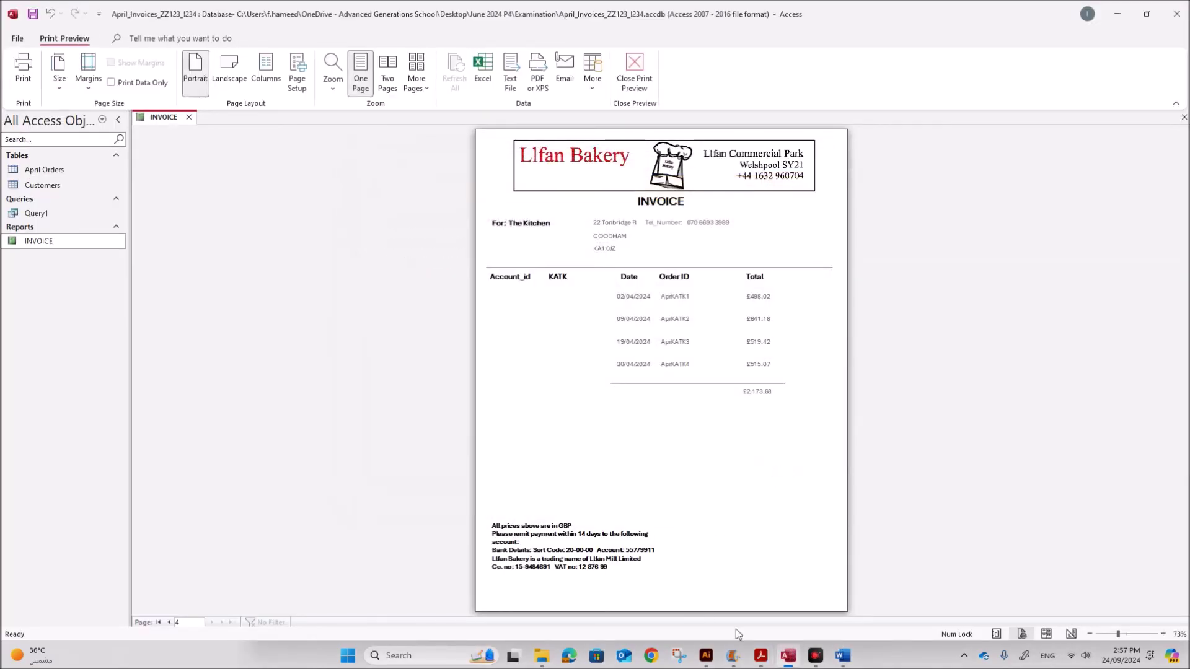
mouse_move(760, 656)
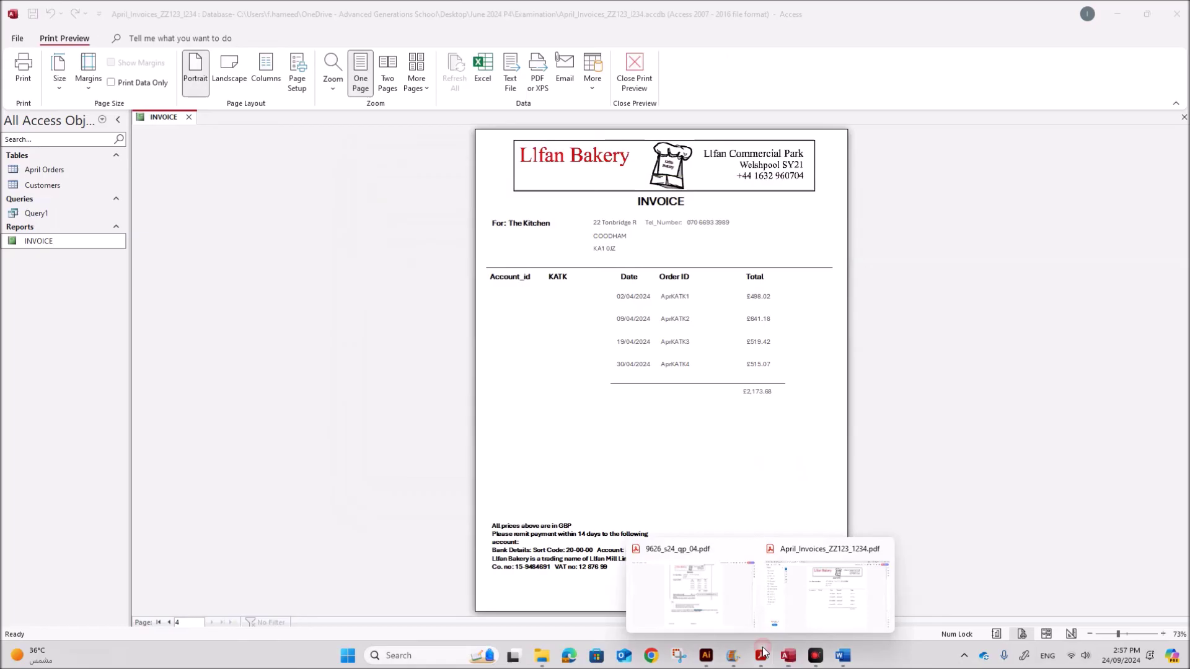
left_click(700, 592)
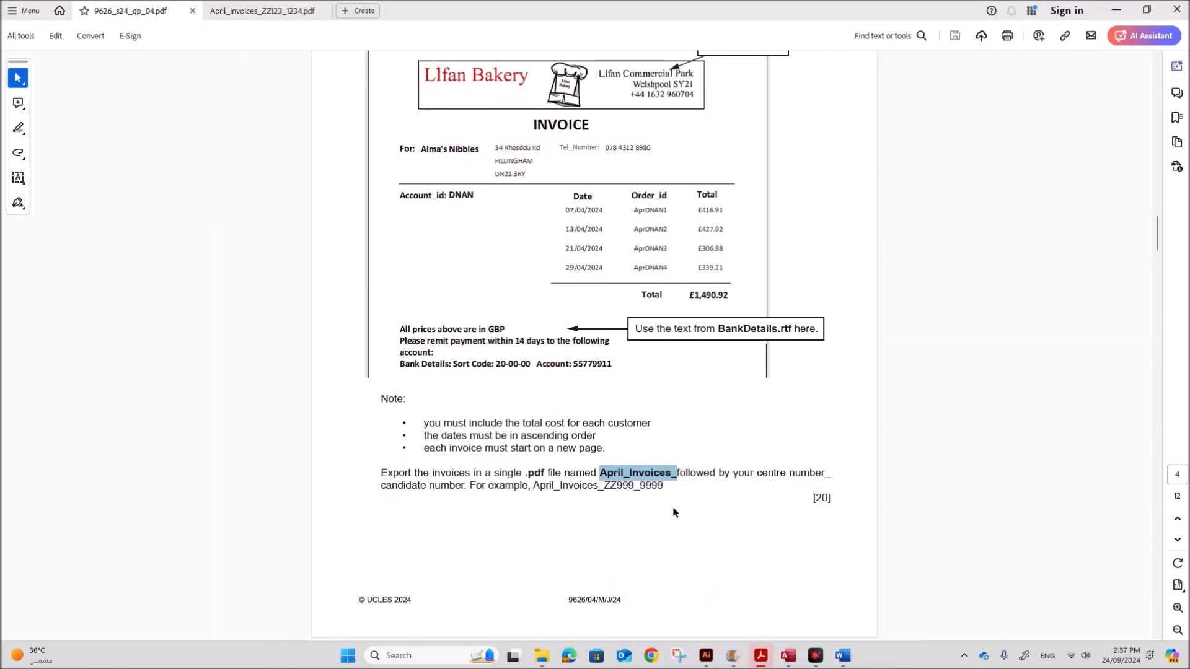
scroll(644, 424, "down", 2)
scroll(643, 429, "down", 2)
scroll(639, 432, "up", 6)
scroll(634, 440, "down", 15)
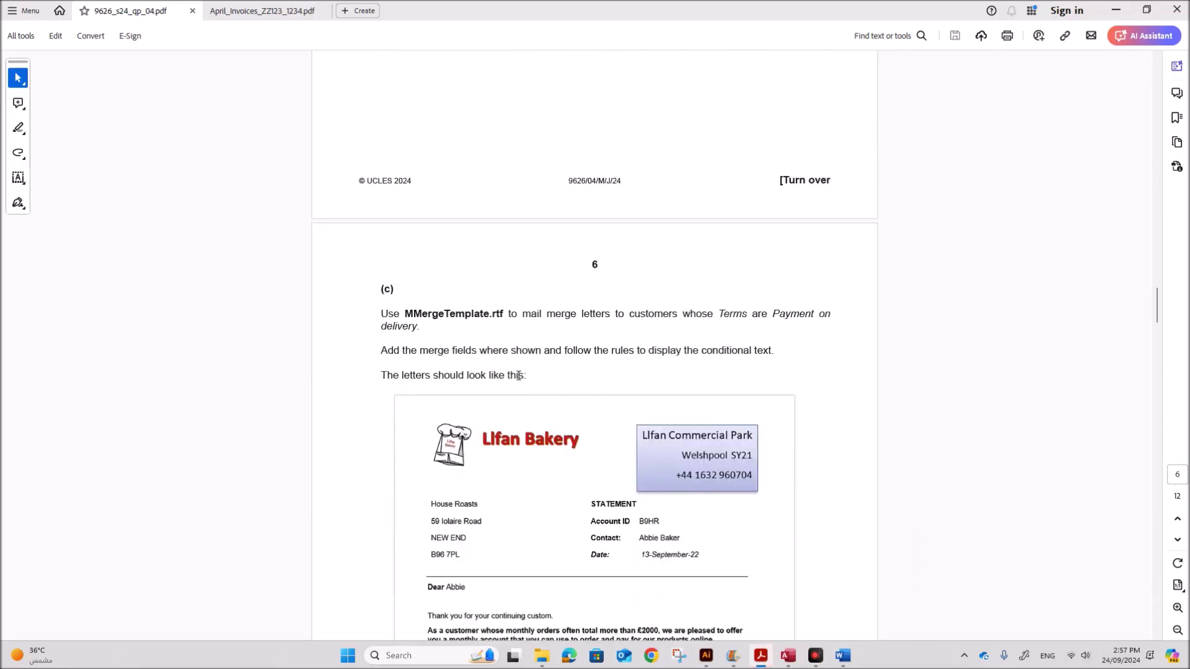
scroll(548, 364, "up", 15)
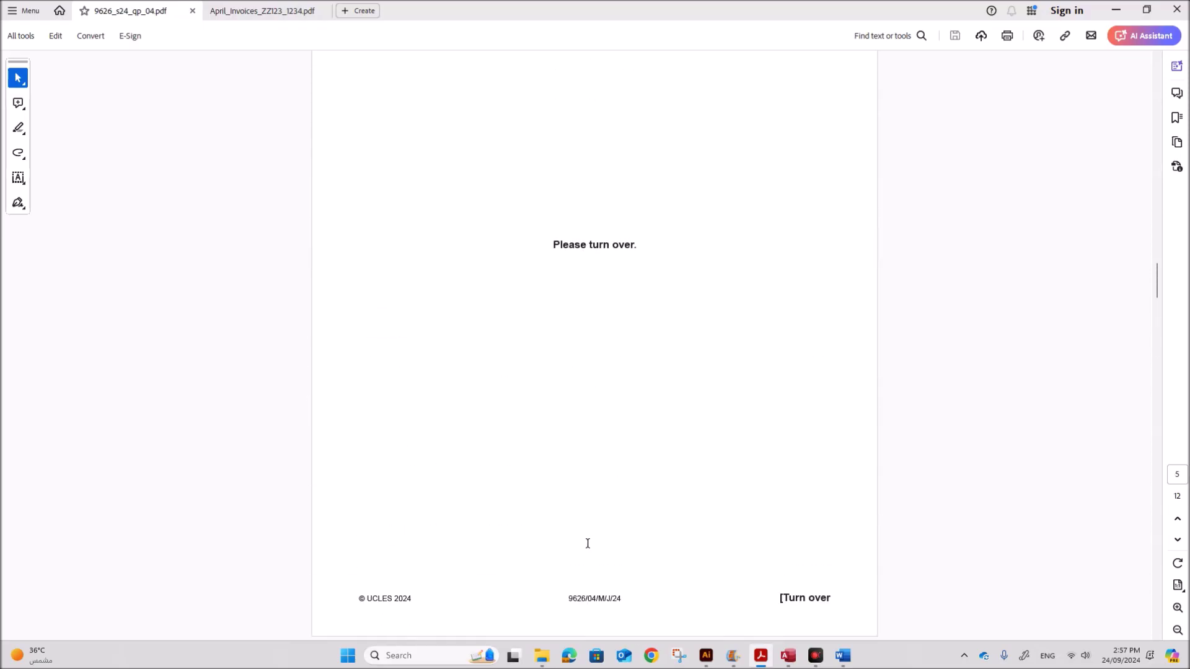
scroll(584, 531, "up", 2)
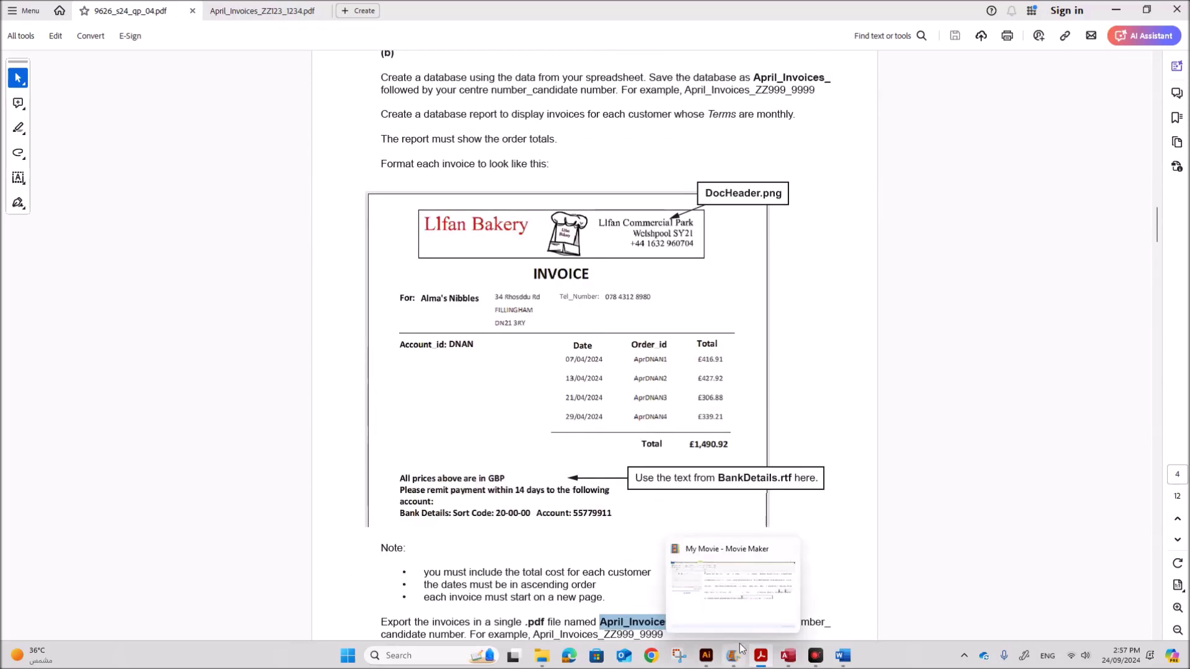